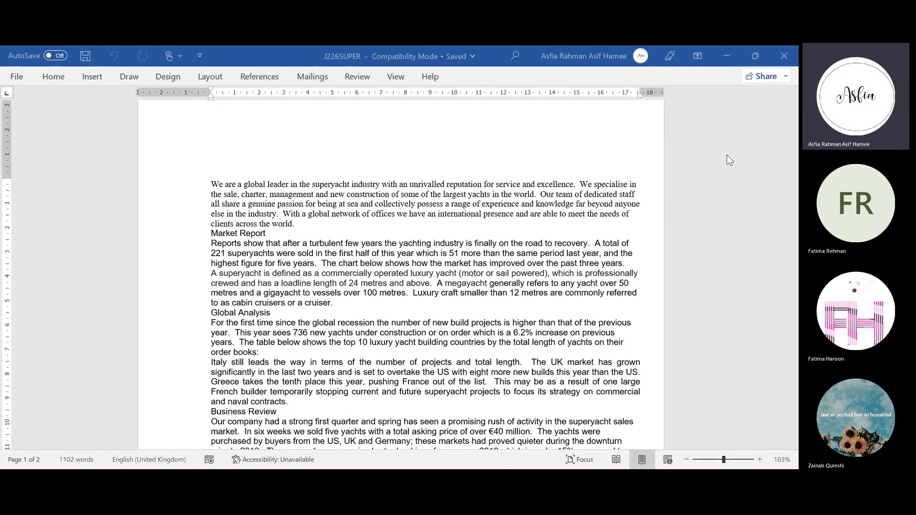
pyautogui.scroll(-1, 590, 374)
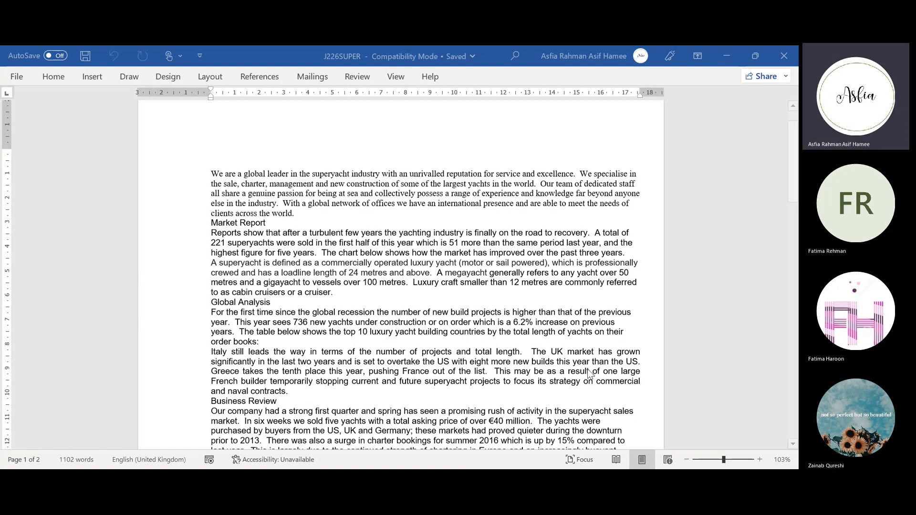
pyautogui.scroll(1, 589, 375)
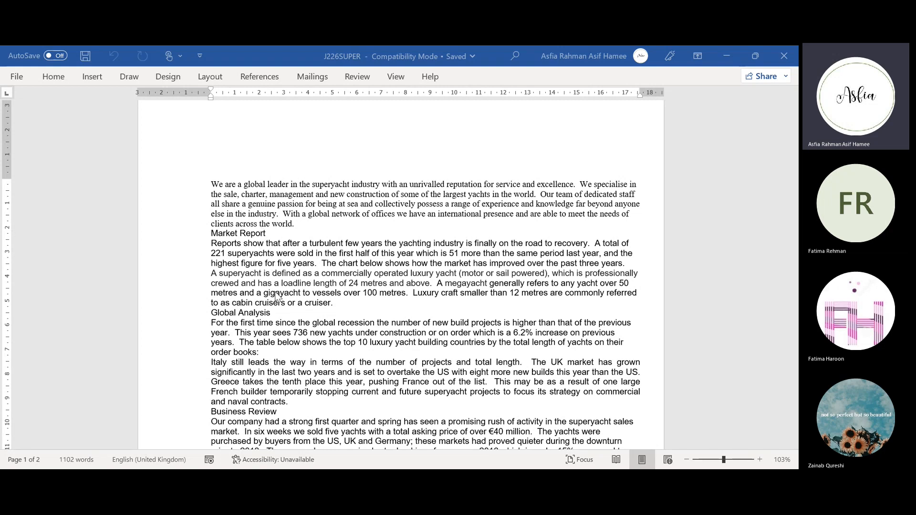
pyautogui.scroll(-2, 282, 290)
pyautogui.scroll(3, 279, 285)
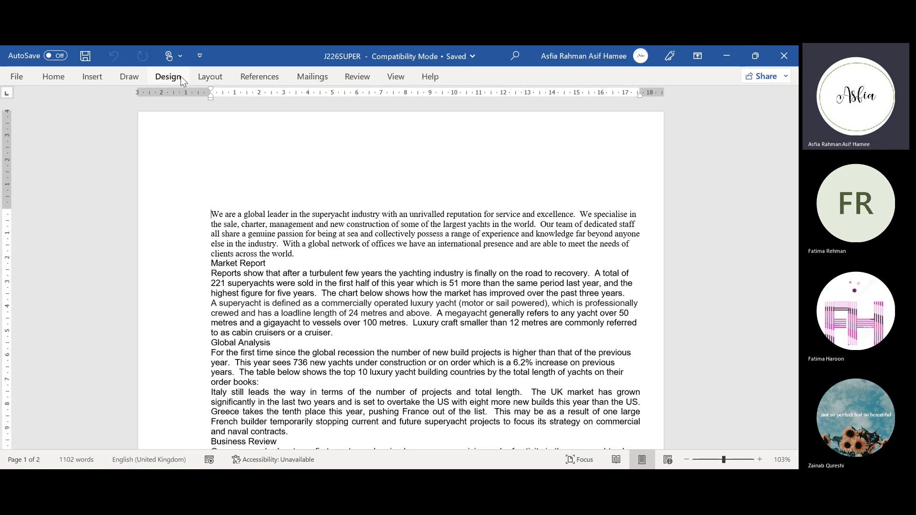
# - Open the custom page margin settings and set the top margin to 2 cm
pyautogui.click(208, 79)
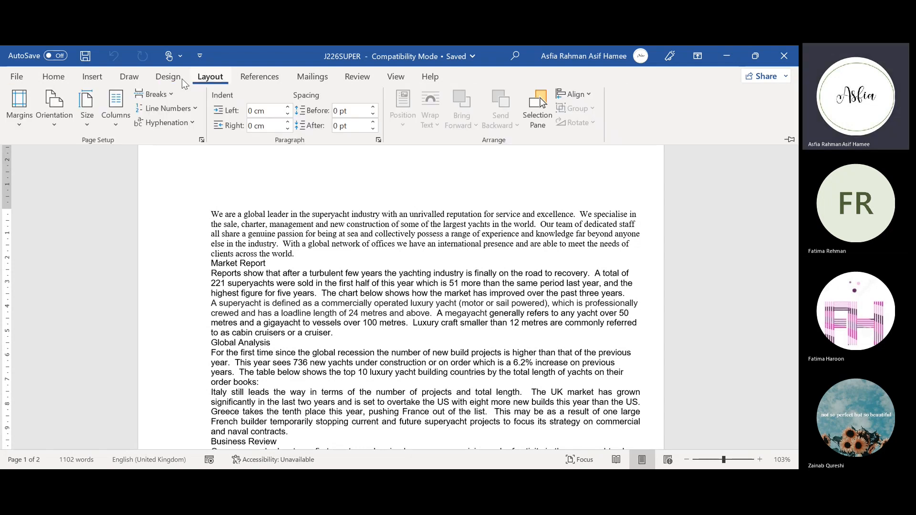
pyautogui.doubleClick(206, 82)
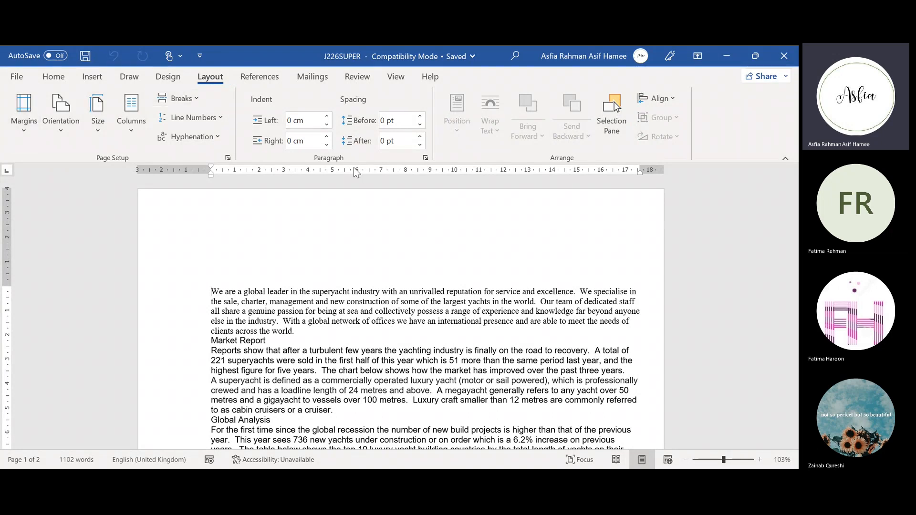
pyautogui.click(20, 136)
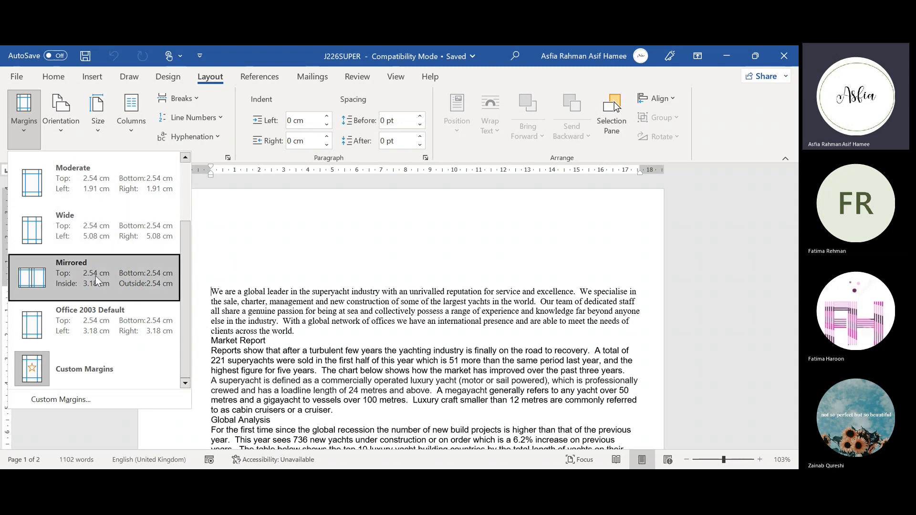
pyautogui.click(107, 398)
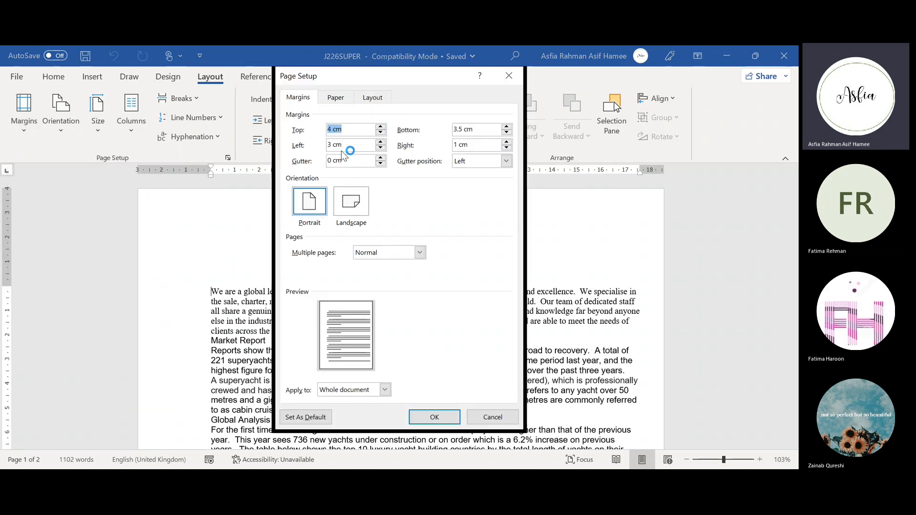
pyautogui.click(380, 132)
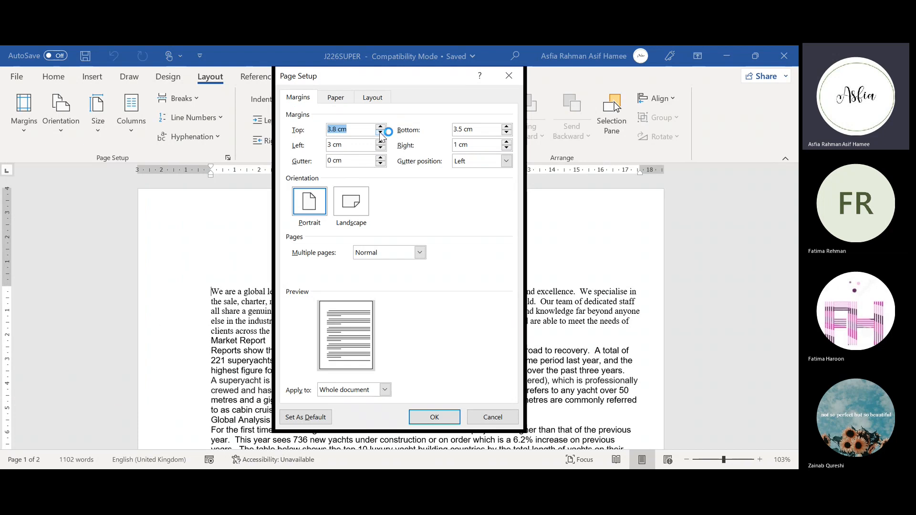
pyautogui.click(380, 133)
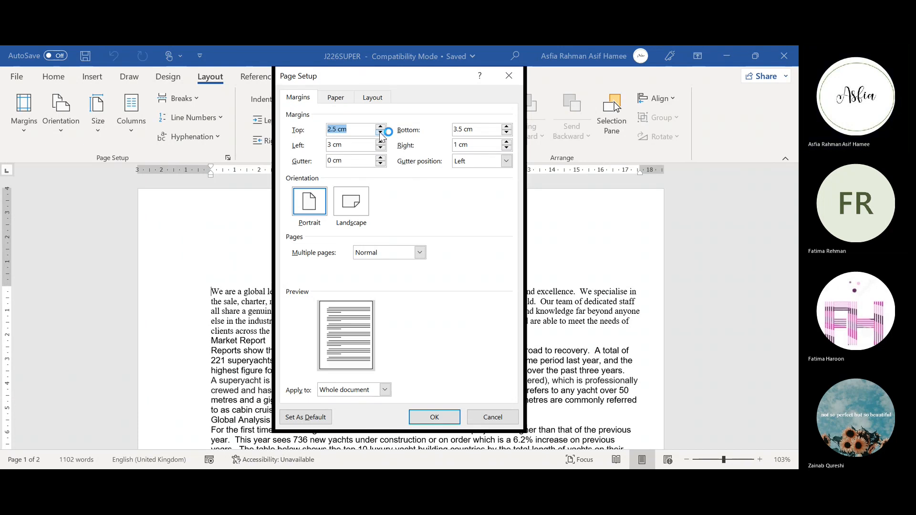
pyautogui.click(380, 133)
pyautogui.click(380, 133)
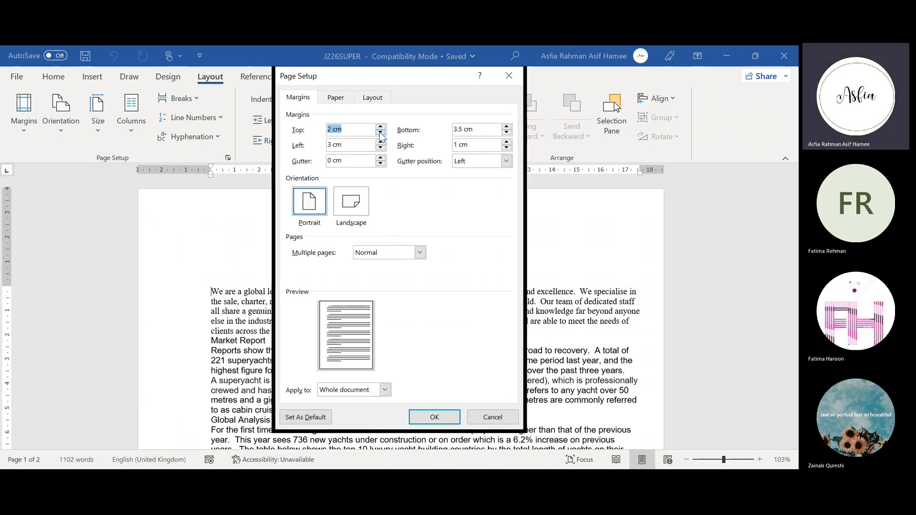
# - Set the bottom, left, right and top margins to 2 cm each and apply them to the whole document
pyautogui.click(462, 129)
pyautogui.moveTo(461, 130); pyautogui.dragTo(430, 131)
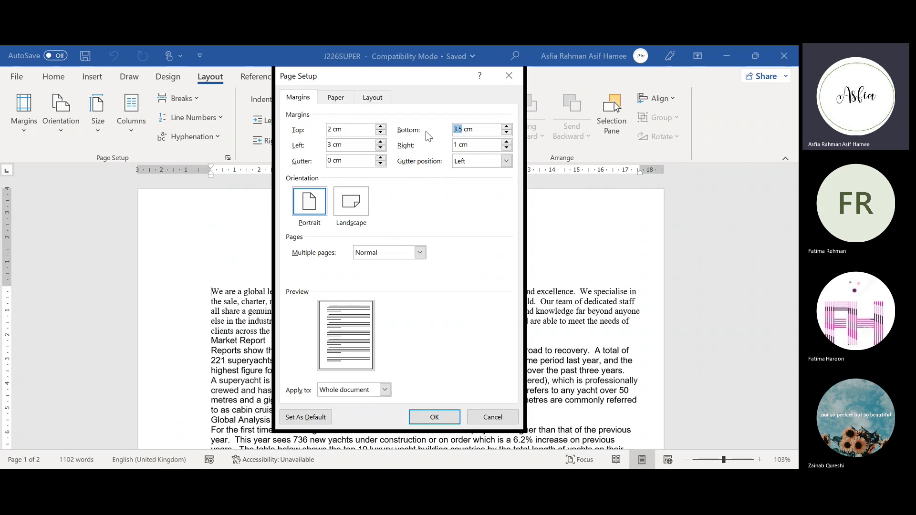
pyautogui.write('2')
pyautogui.moveTo(332, 144); pyautogui.dragTo(327, 144)
pyautogui.write('2')
pyautogui.moveTo(458, 145); pyautogui.dragTo(449, 143)
pyautogui.write('2')
pyautogui.click(473, 148)
pyautogui.moveTo(354, 128); pyautogui.dragTo(256, 112)
pyautogui.write('2 cm')
pyautogui.press('Tab')
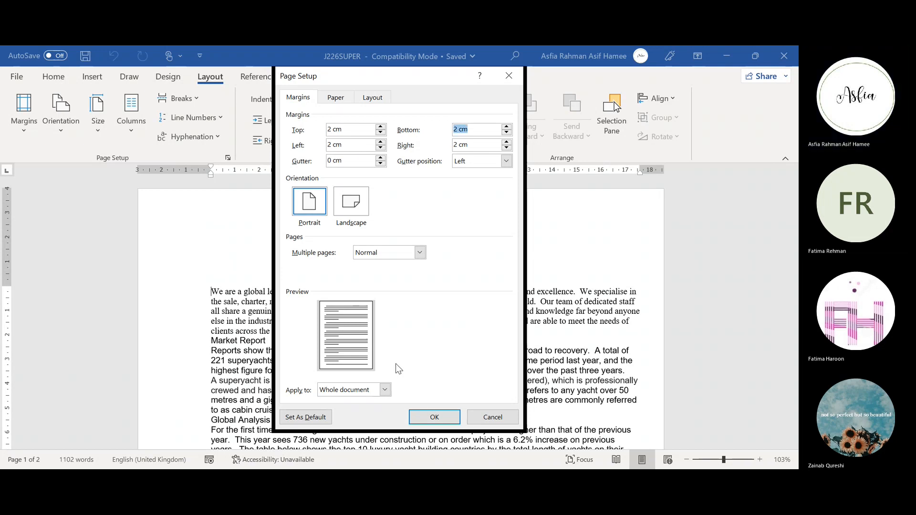
pyautogui.click(422, 414)
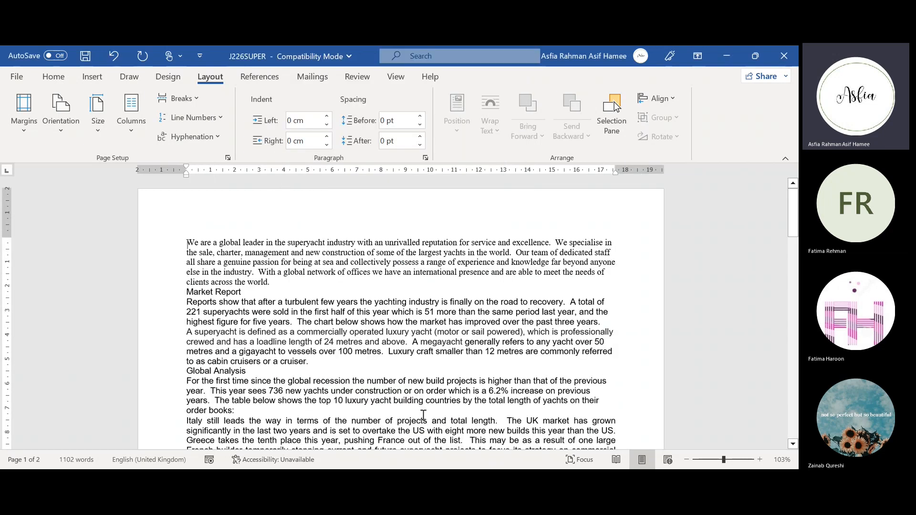
# - Check the measurement unit in the advanced display options, then close the options without saving
pyautogui.click(20, 78)
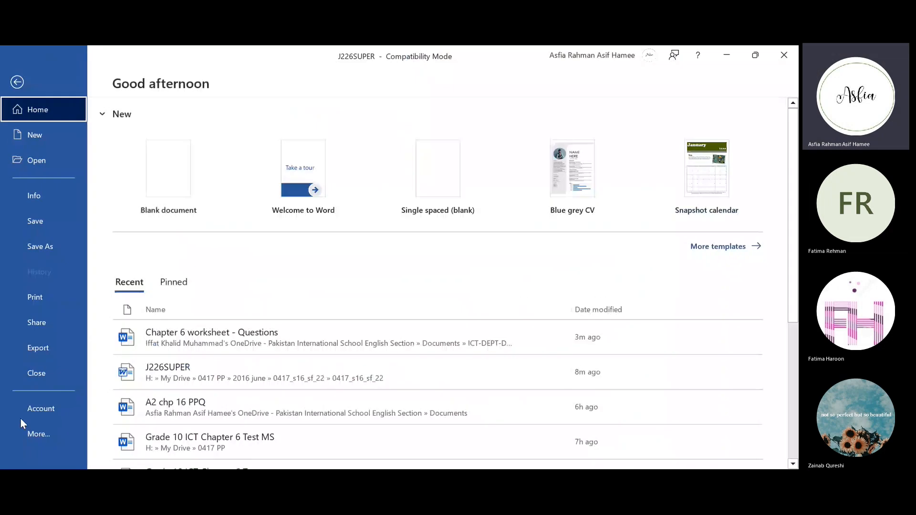
pyautogui.click(43, 436)
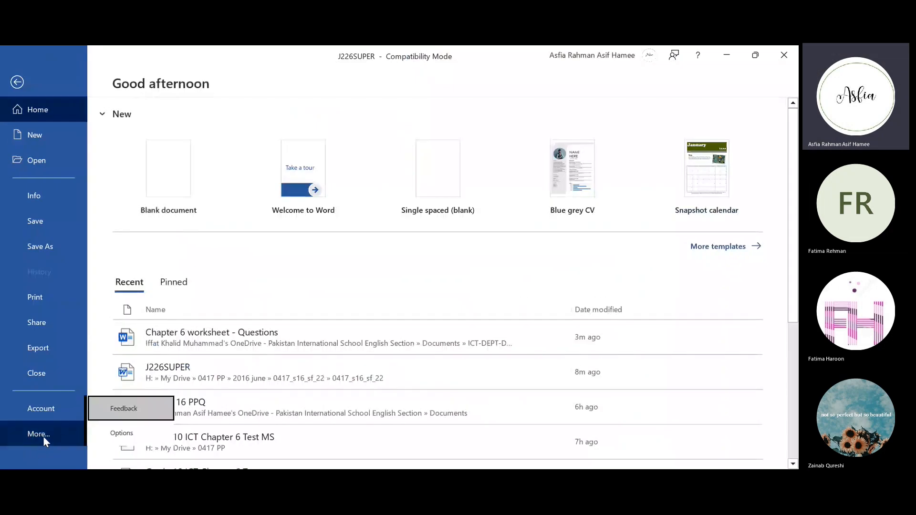
pyautogui.click(102, 429)
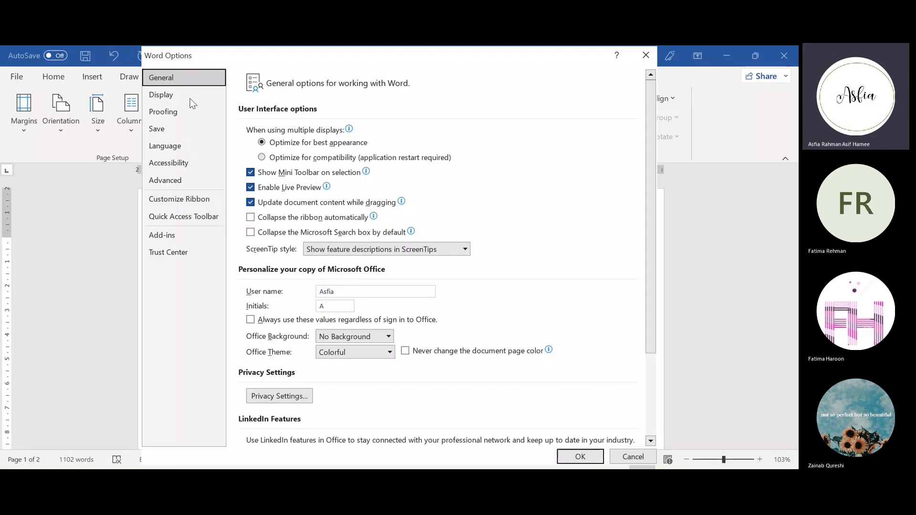
pyautogui.scroll(-3, 462, 320)
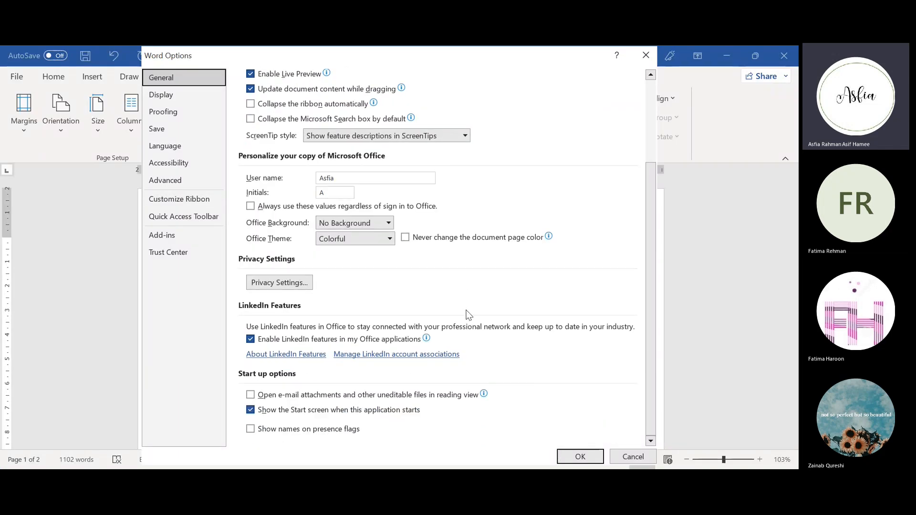
pyautogui.click(165, 180)
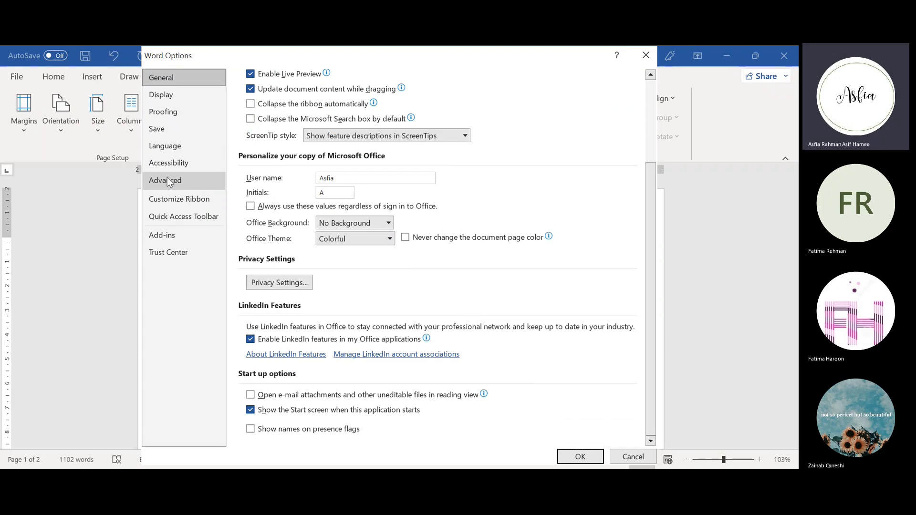
pyautogui.scroll(-10, 505, 262)
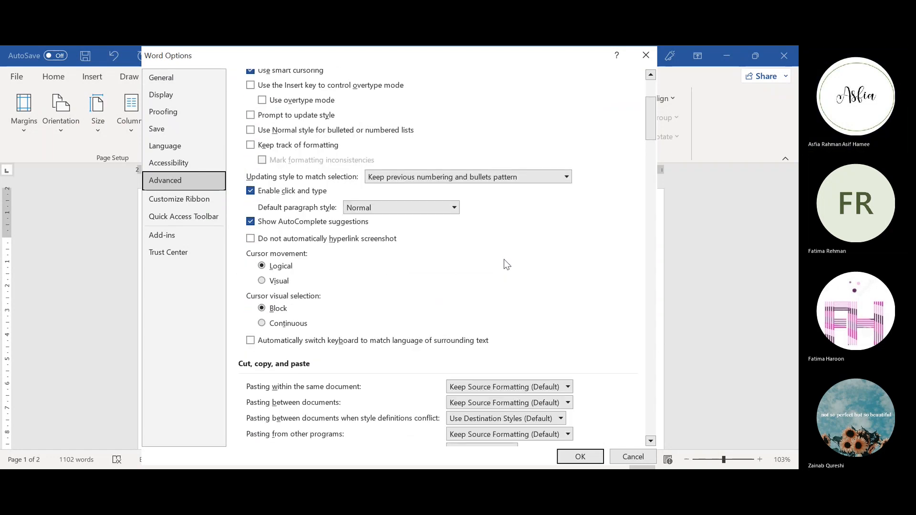
pyautogui.scroll(-7, 507, 260)
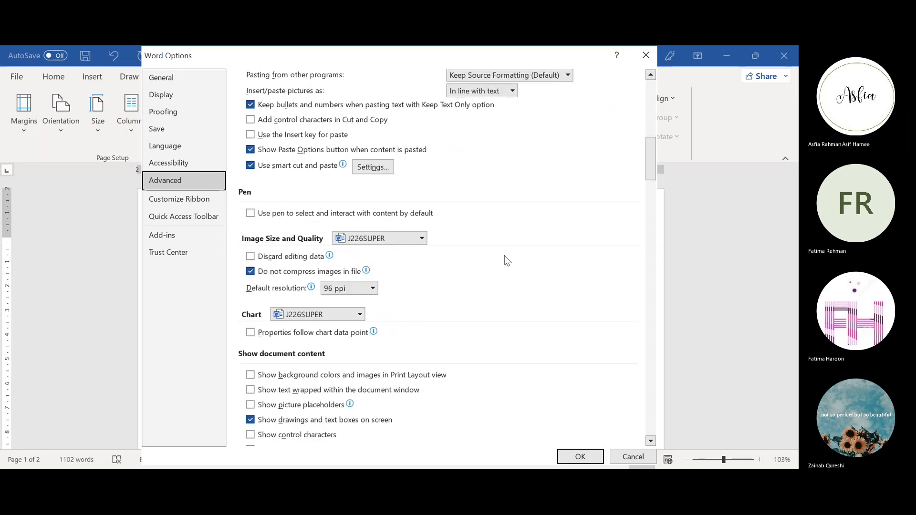
pyautogui.scroll(-6, 503, 256)
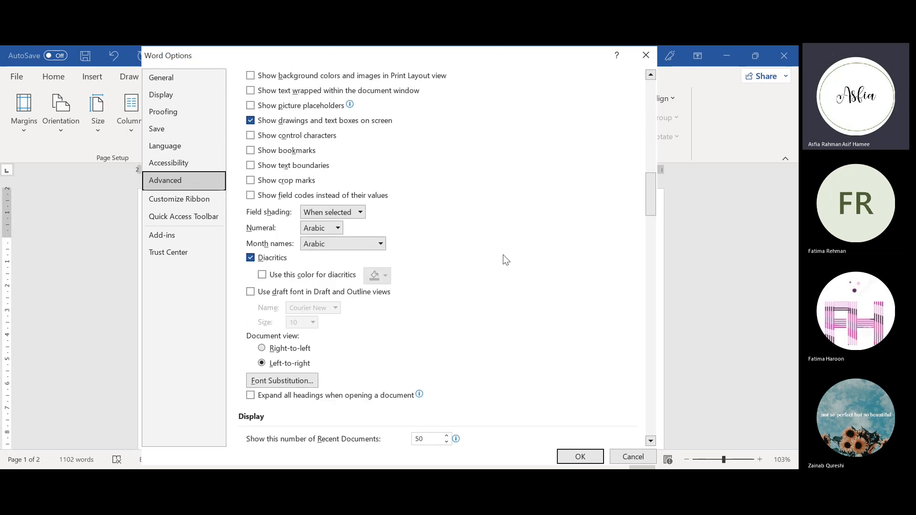
pyautogui.scroll(-3, 506, 260)
pyautogui.scroll(-2, 505, 259)
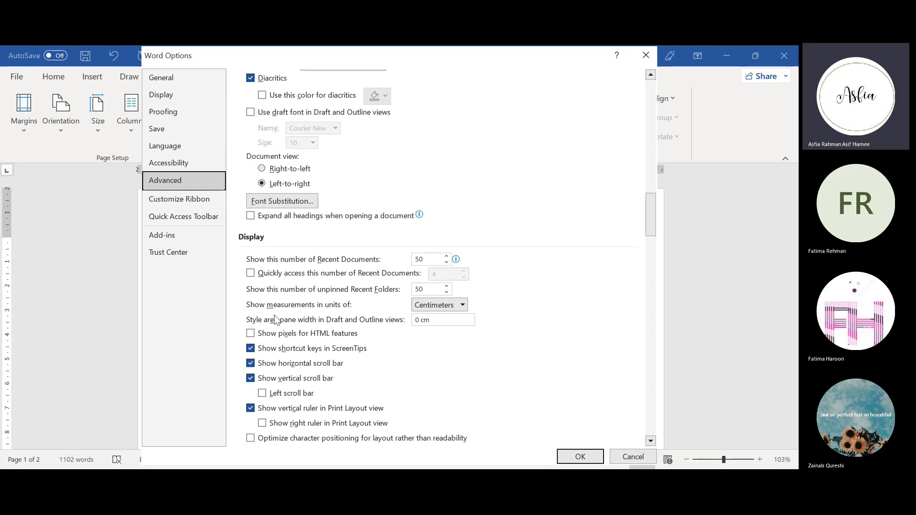
pyautogui.click(457, 307)
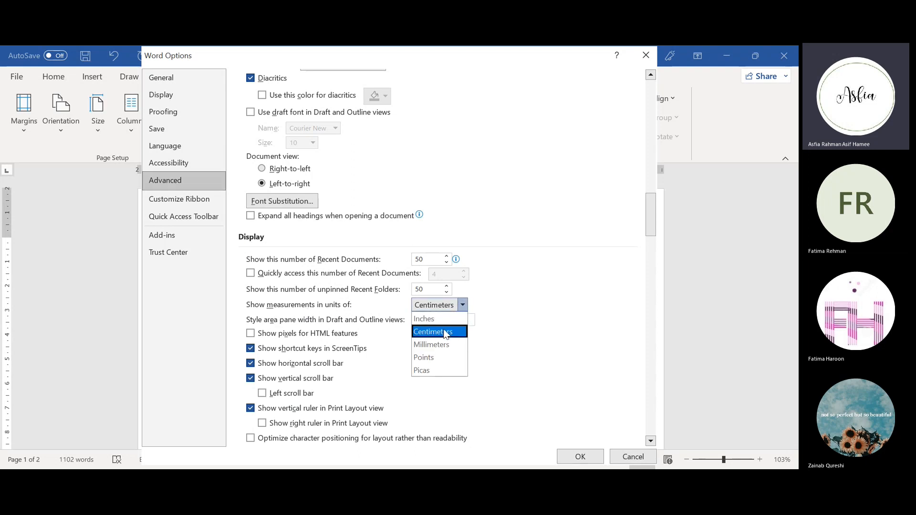
pyautogui.click(445, 331)
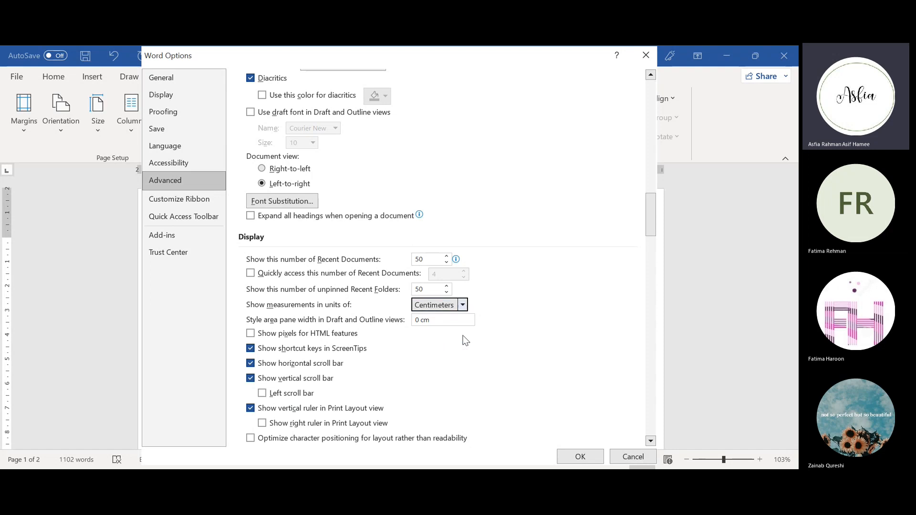
pyautogui.click(624, 457)
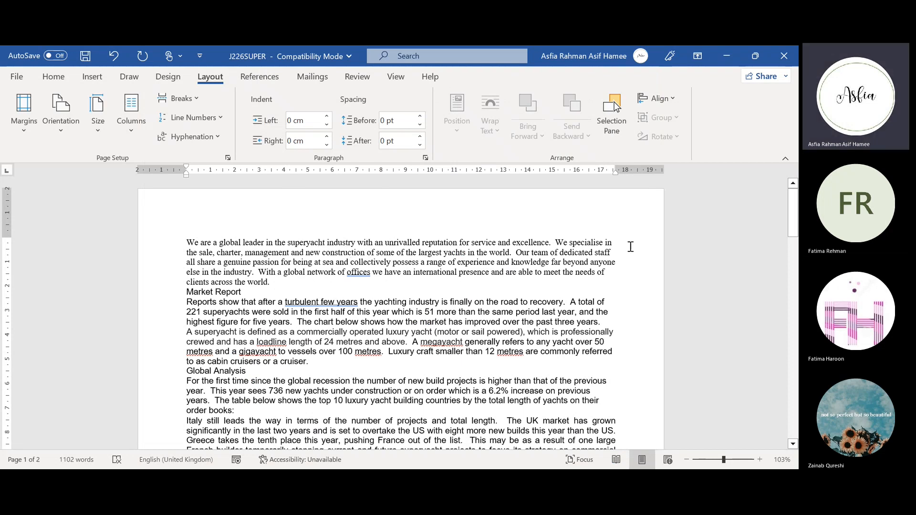
# - Set the document's paper size to A4
pyautogui.click(93, 127)
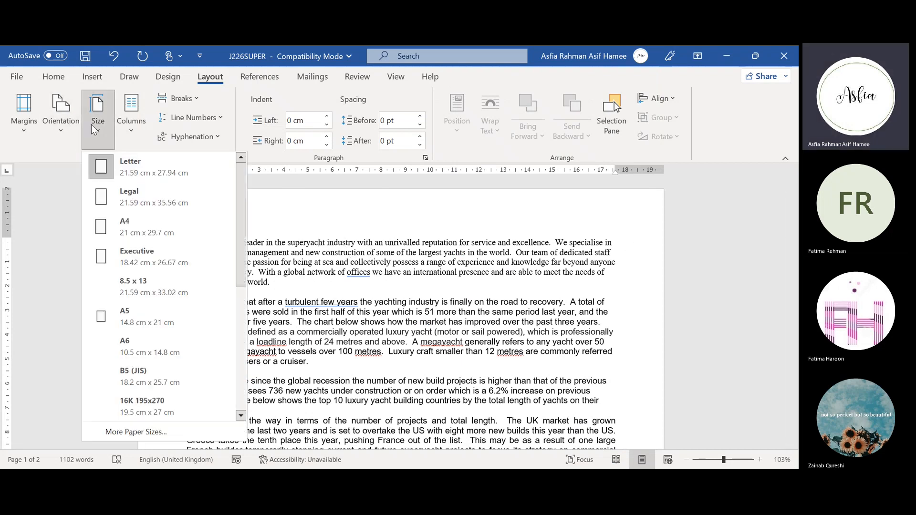
pyautogui.click(123, 230)
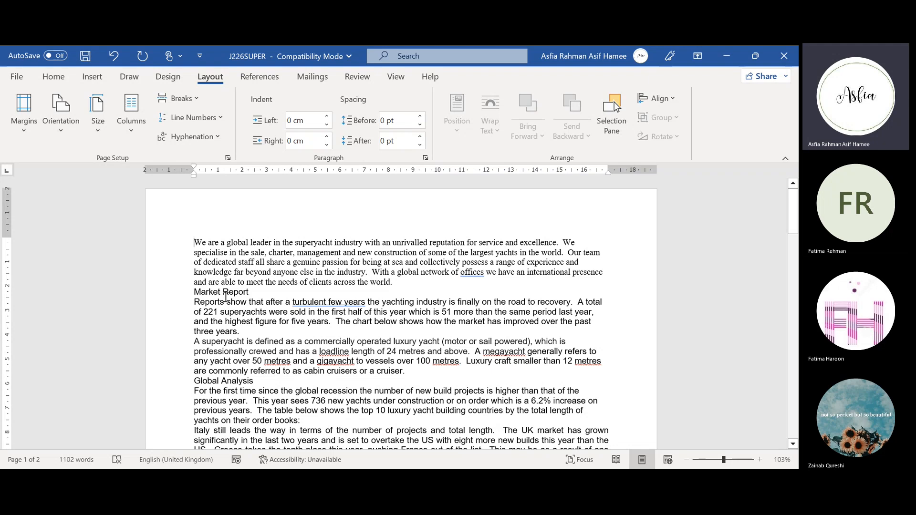
# - Format the text from the Market Report heading to the document's end as two equal-width columns with 2 cm spacing
pyautogui.click(687, 460)
pyautogui.click(687, 460)
pyautogui.click(687, 459)
pyautogui.click(686, 460)
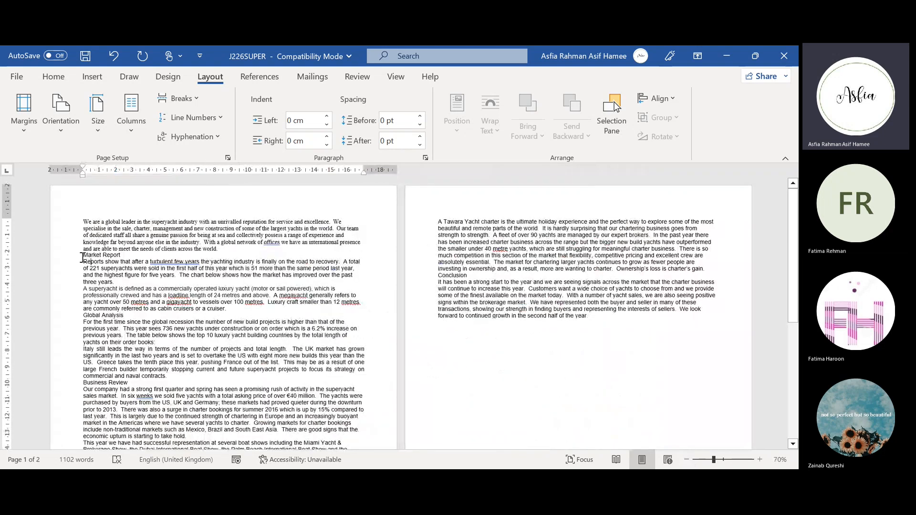
pyautogui.moveTo(83, 255); pyautogui.dragTo(111, 273)
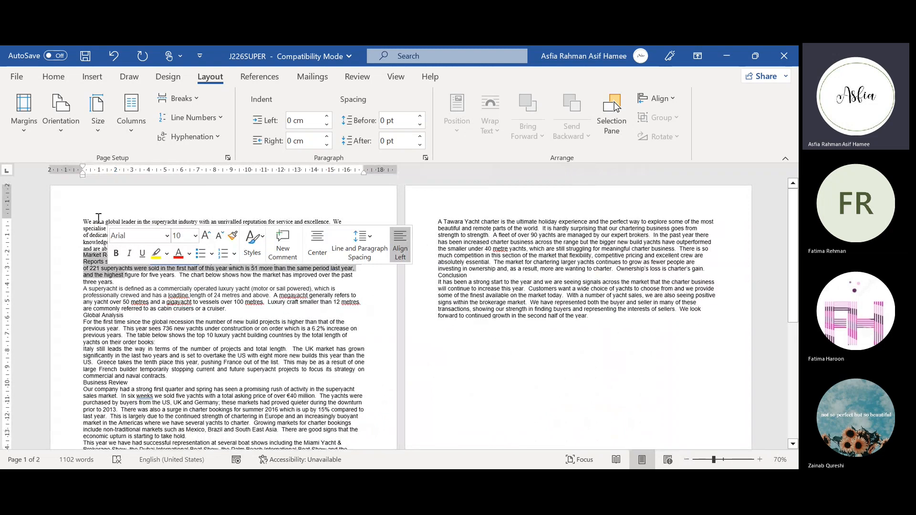
pyautogui.moveTo(105, 222); pyautogui.dragTo(603, 331)
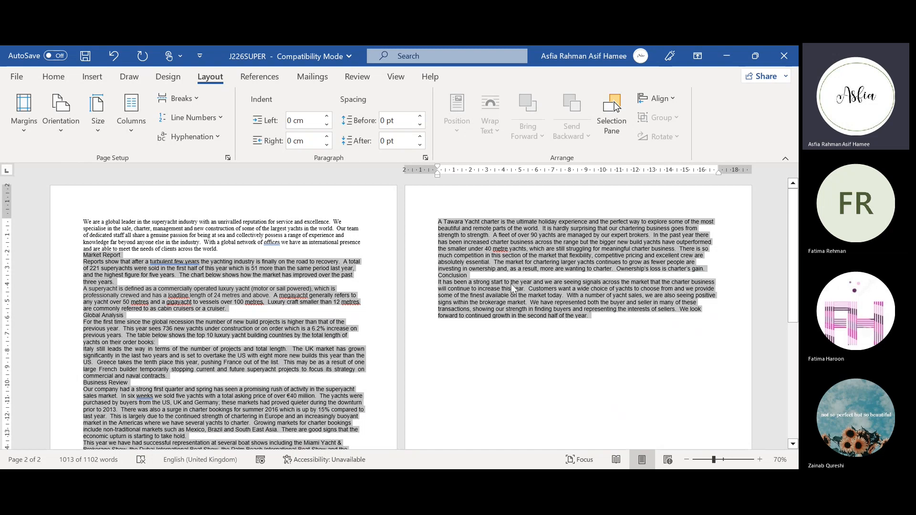
pyautogui.click(126, 119)
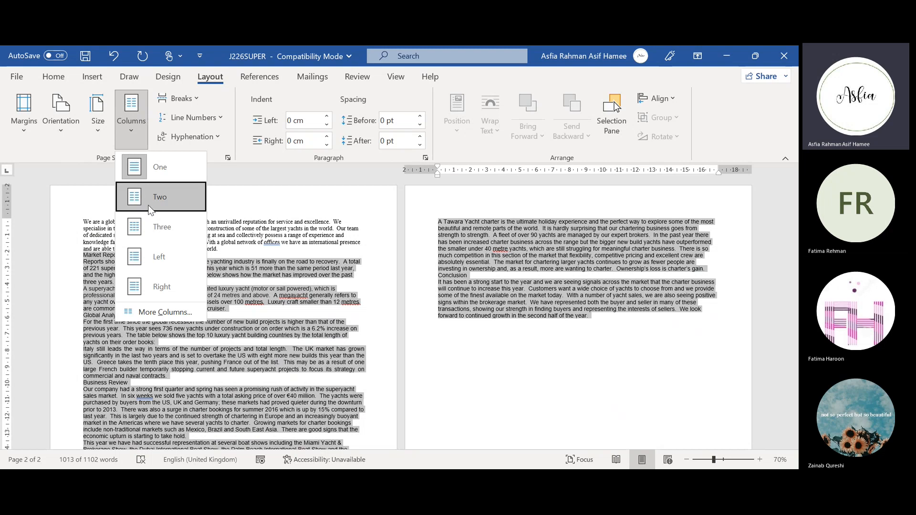
pyautogui.click(146, 314)
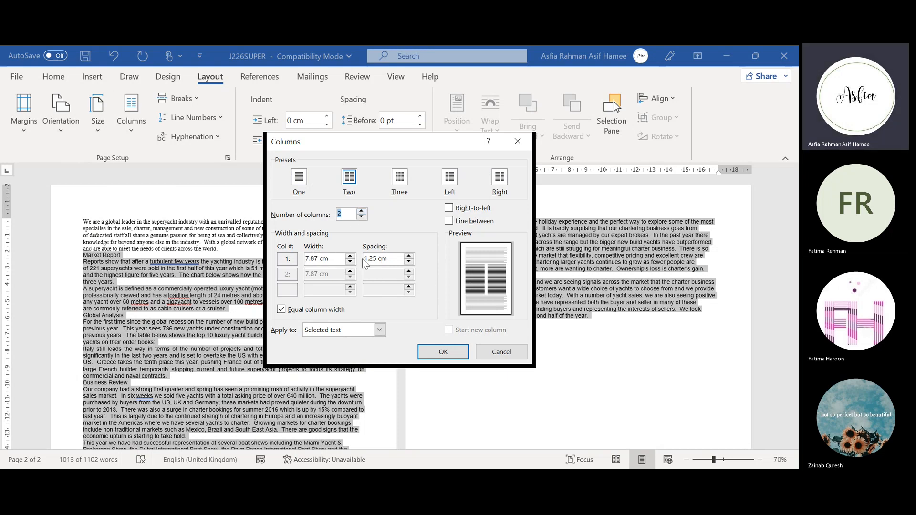
pyautogui.click(409, 257)
pyautogui.click(408, 257)
pyautogui.click(408, 256)
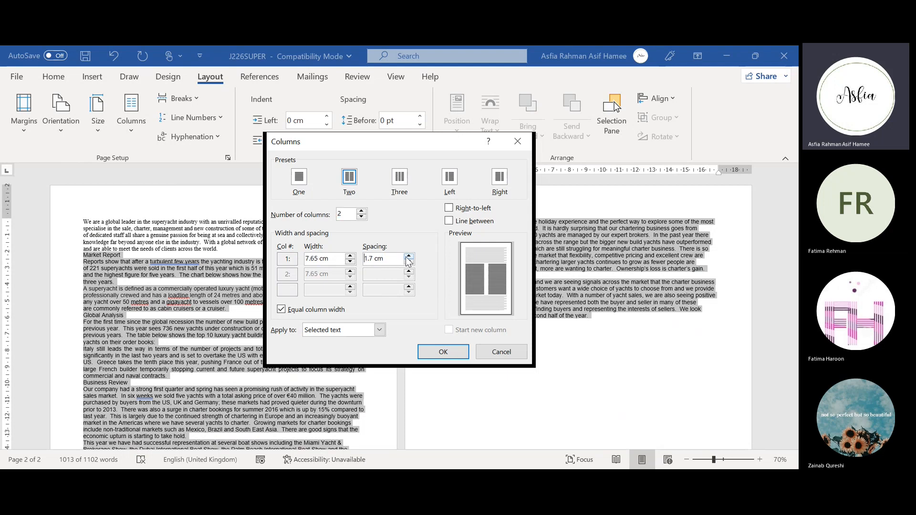
pyautogui.click(408, 257)
pyautogui.click(408, 257)
pyautogui.click(409, 257)
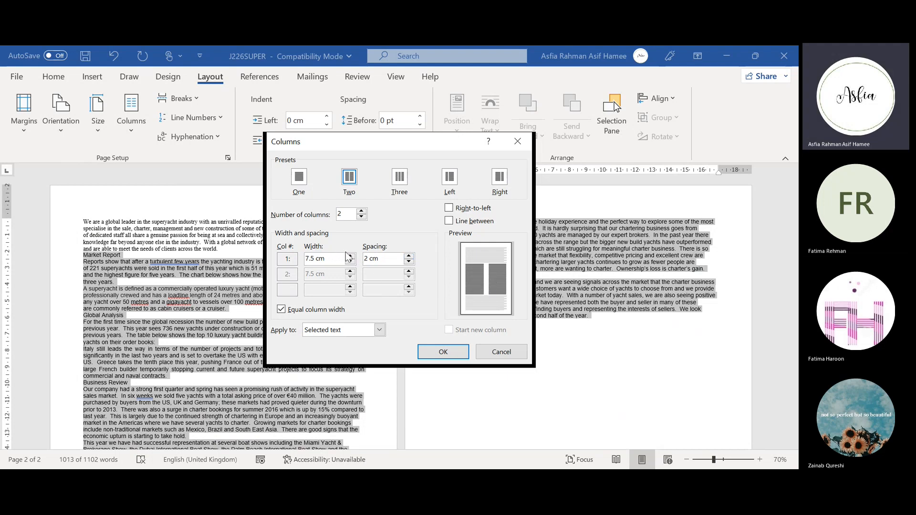
pyautogui.click(443, 353)
pyautogui.scroll(-5, 494, 324)
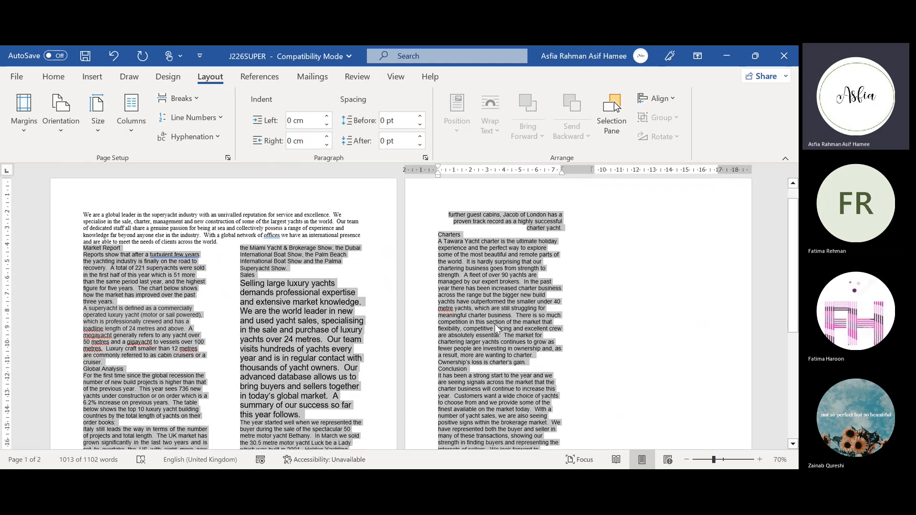
# - Clear the text selection, place the cursor at the end of the introductory paragraph and set the zoom to 100%
pyautogui.scroll(5, 494, 343)
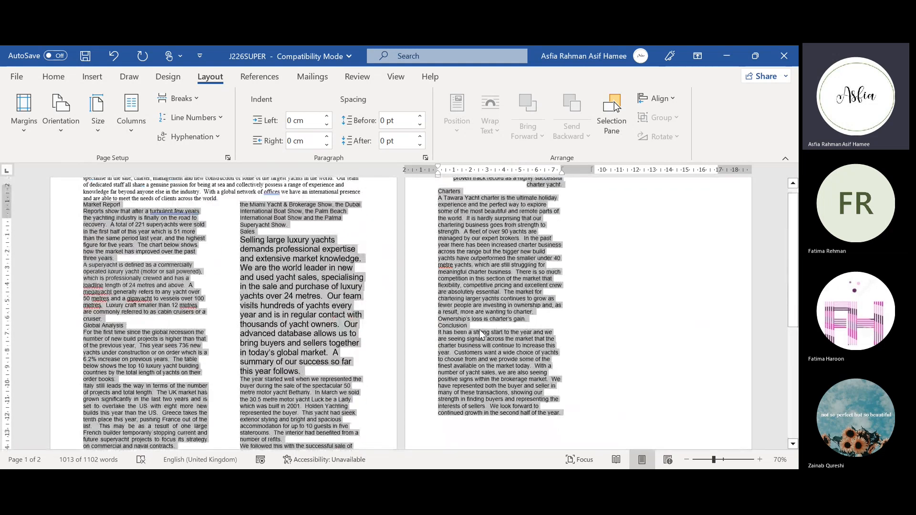
pyautogui.moveTo(179, 222); pyautogui.dragTo(366, 336)
pyautogui.click(221, 250)
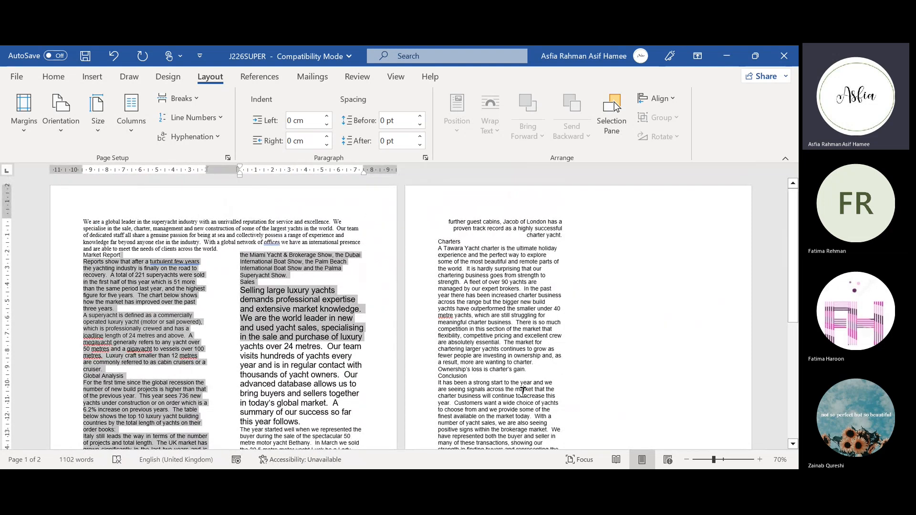
pyautogui.click(523, 389)
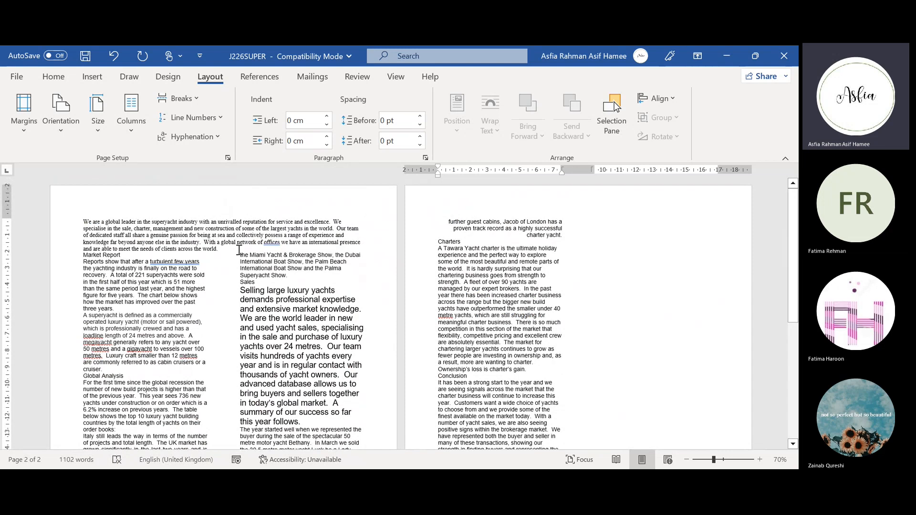
pyautogui.click(221, 249)
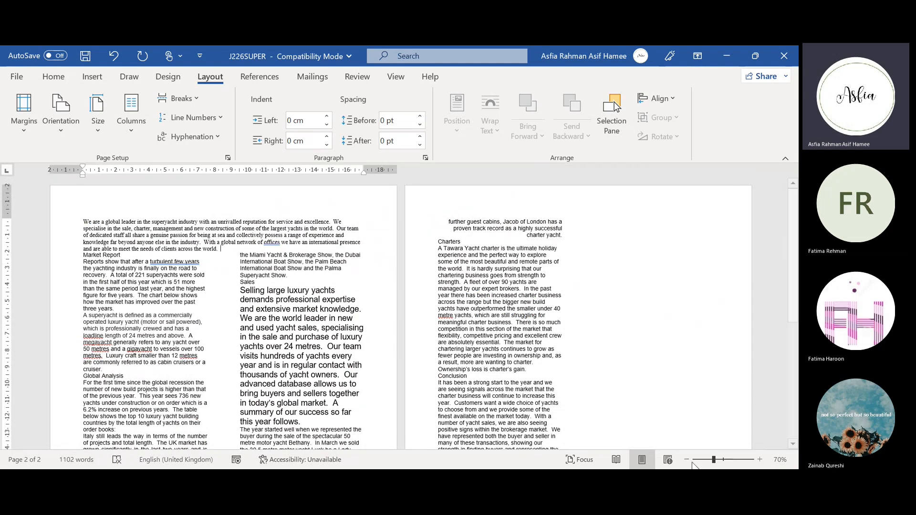
pyautogui.click(723, 459)
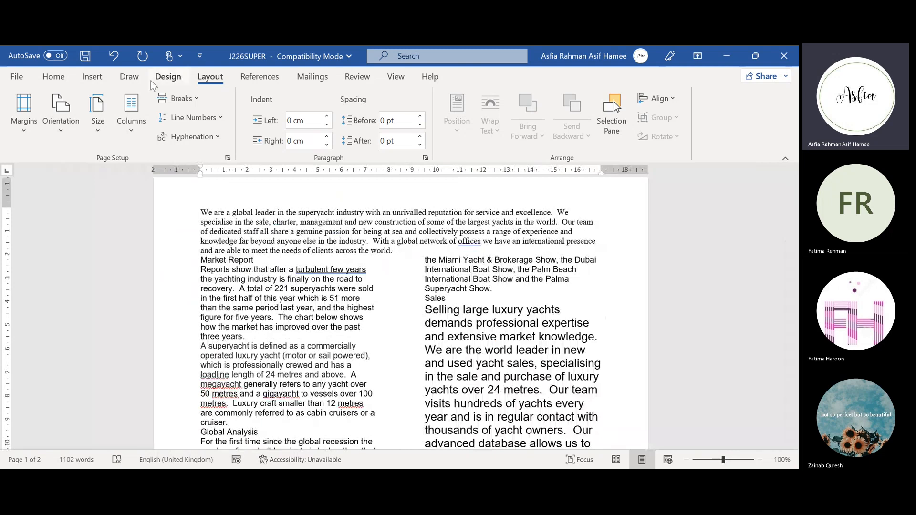
# - Look over the available page and section break types and show the document in Outline view
pyautogui.click(188, 99)
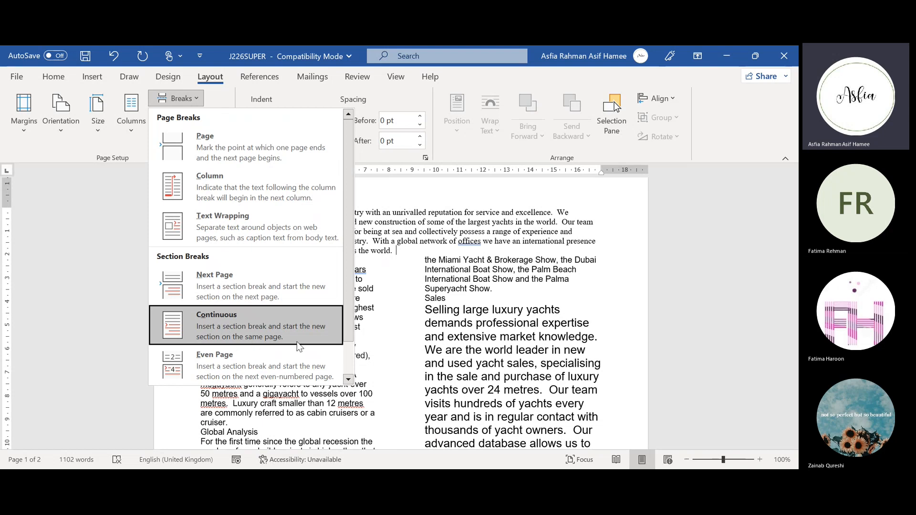
pyautogui.click(523, 317)
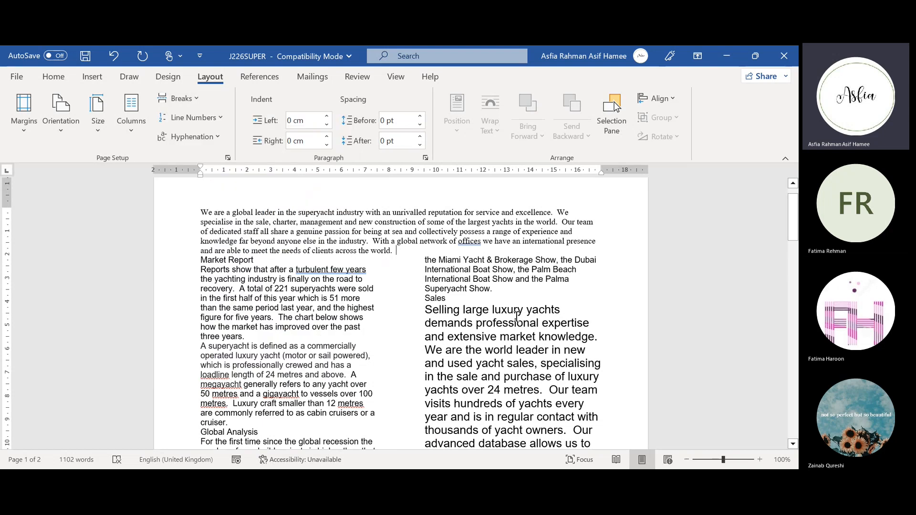
pyautogui.click(387, 77)
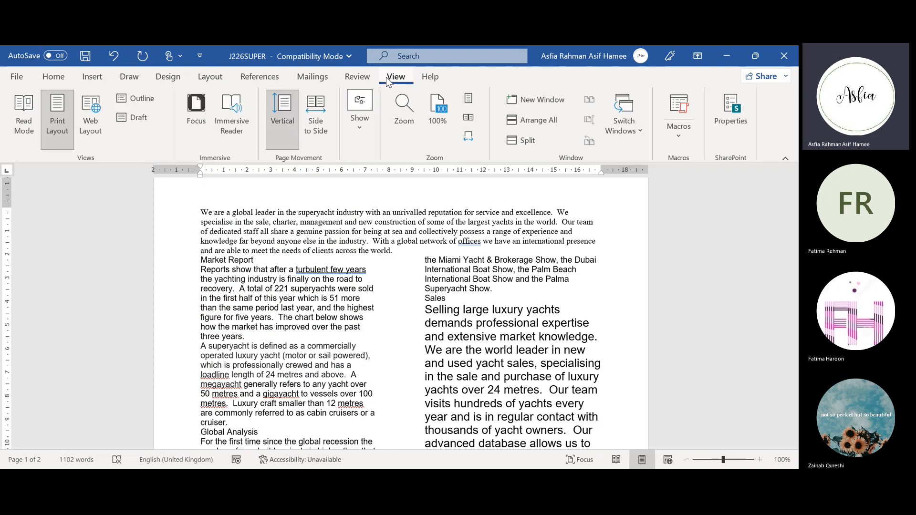
pyautogui.click(138, 102)
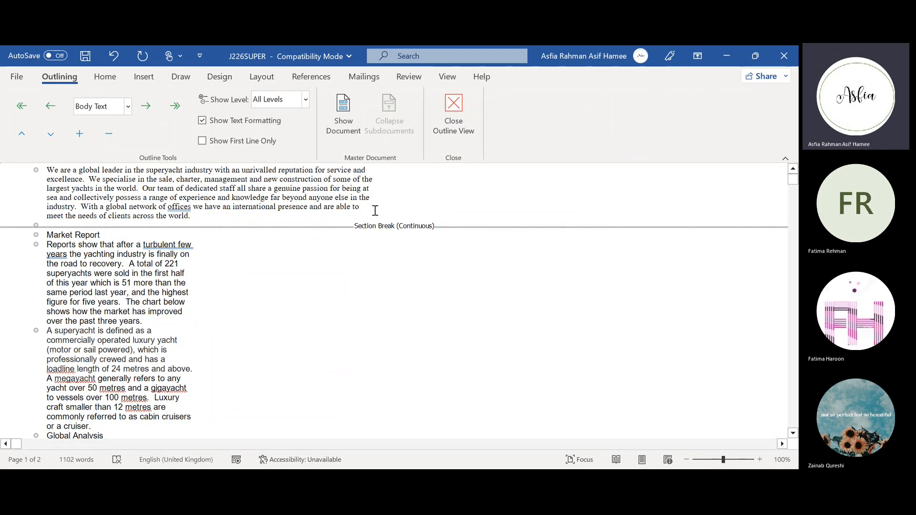
# - Try deleting the continuous section break above the Market Report heading in Outline view and undo the removal
pyautogui.click(338, 226)
pyautogui.press('BackSpace')
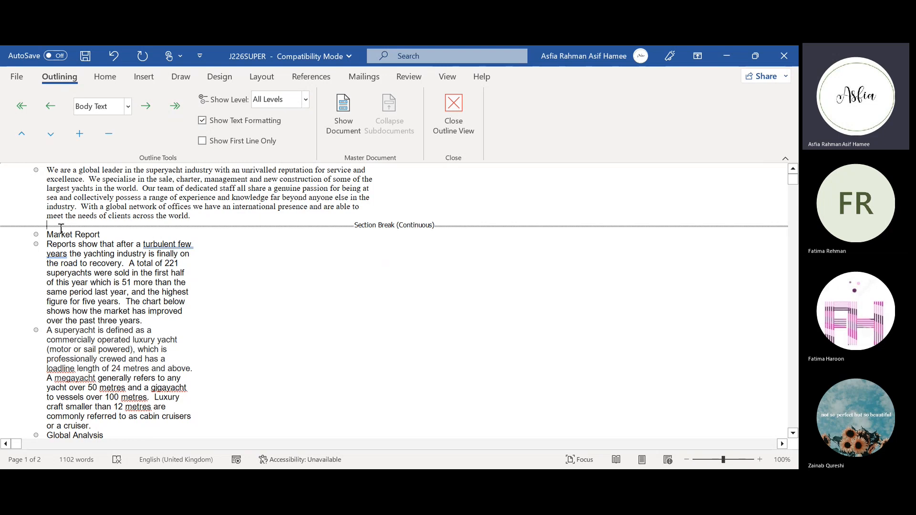
pyautogui.press('Delete')
pyautogui.press('Return')
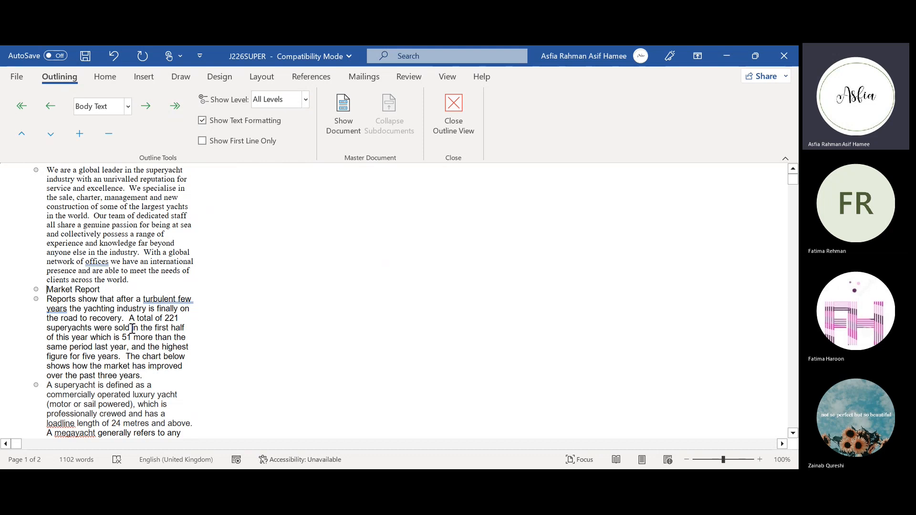
pyautogui.hotkey('ctrl', 'z')
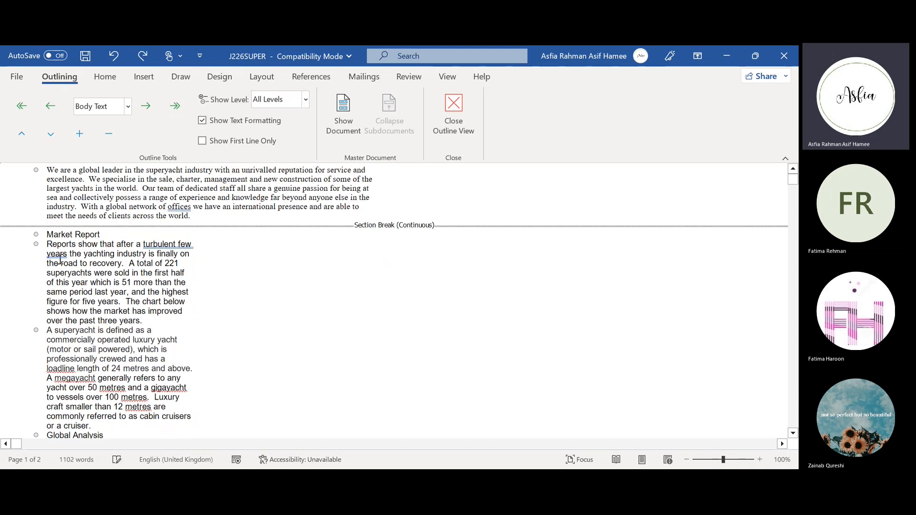
# - Delete the section break below the introduction, put the Market Report heading on a new line and return to Print Layout view
pyautogui.click(39, 226)
pyautogui.click(48, 232)
pyautogui.click(41, 227)
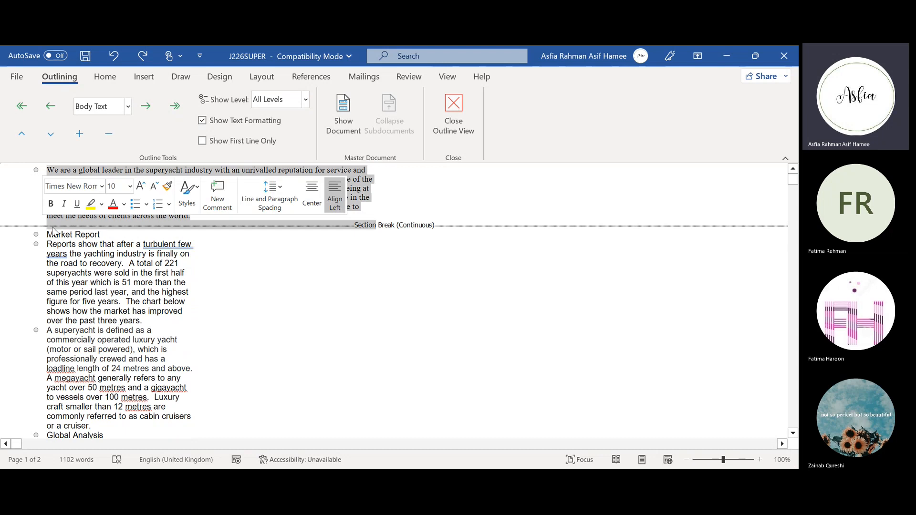
pyautogui.click(56, 230)
pyautogui.click(42, 227)
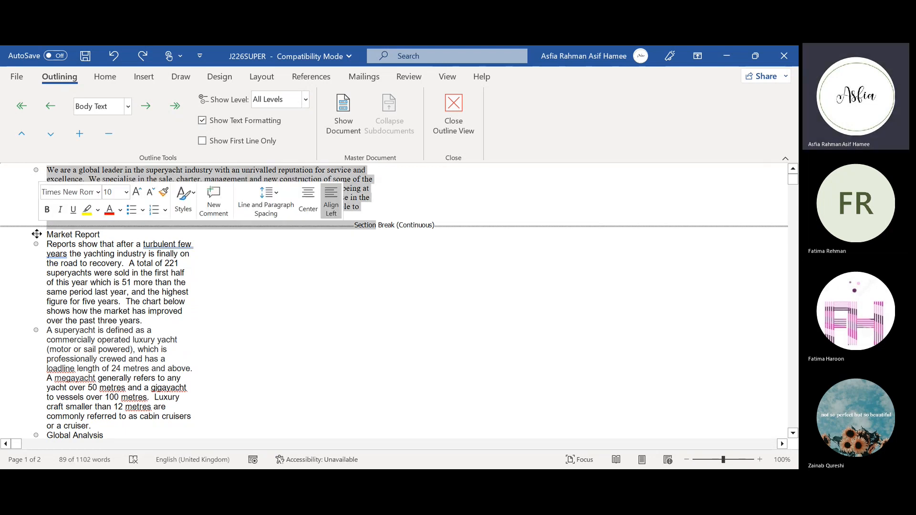
pyautogui.click(59, 222)
pyautogui.click(44, 226)
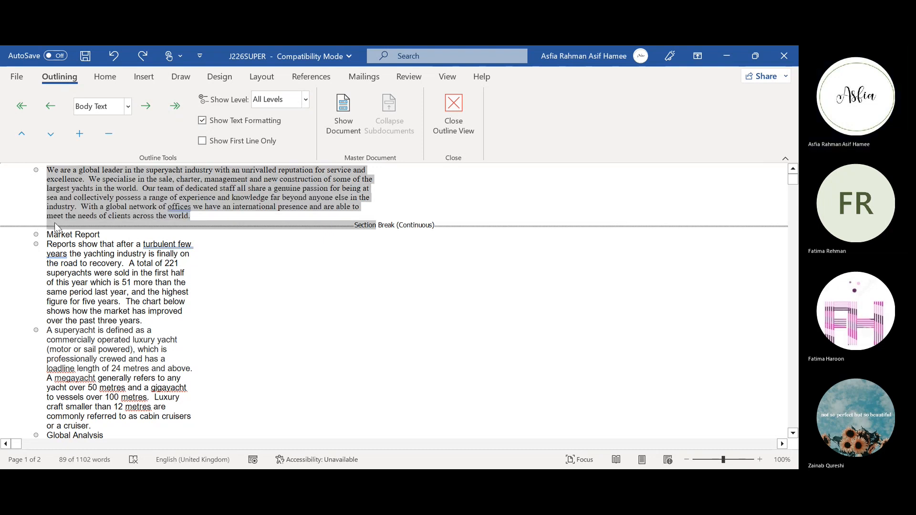
pyautogui.click(55, 222)
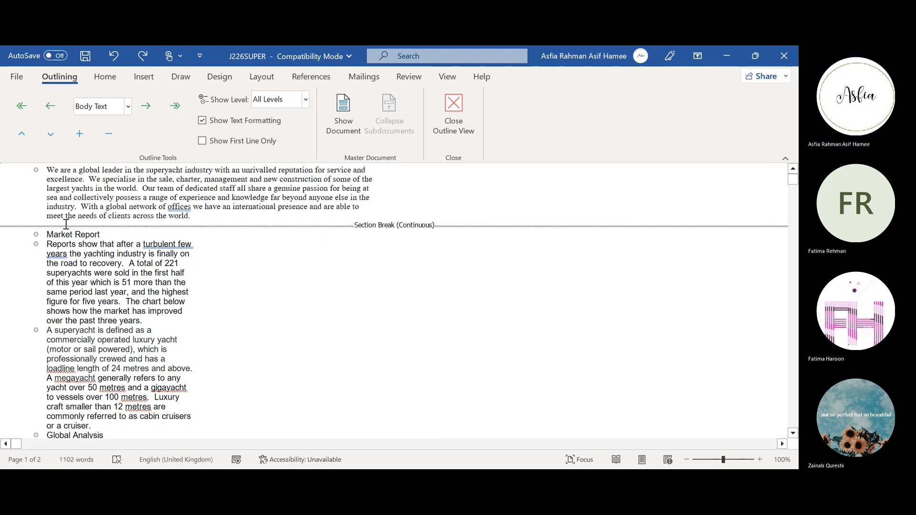
pyautogui.press('Delete')
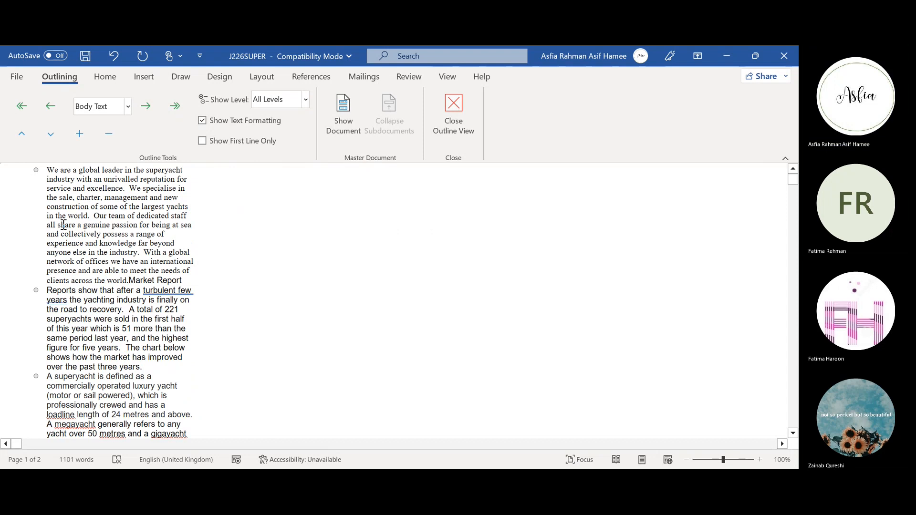
pyautogui.press('Return')
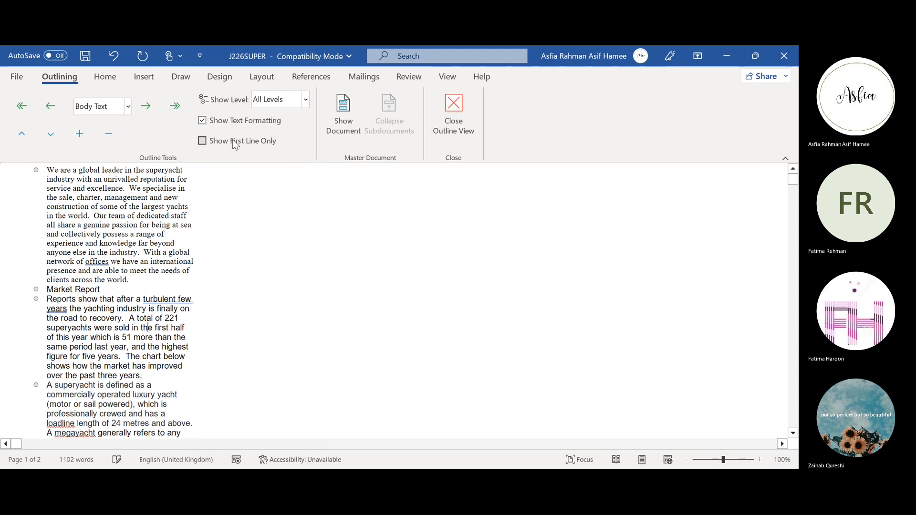
pyautogui.click(455, 124)
pyautogui.click(268, 286)
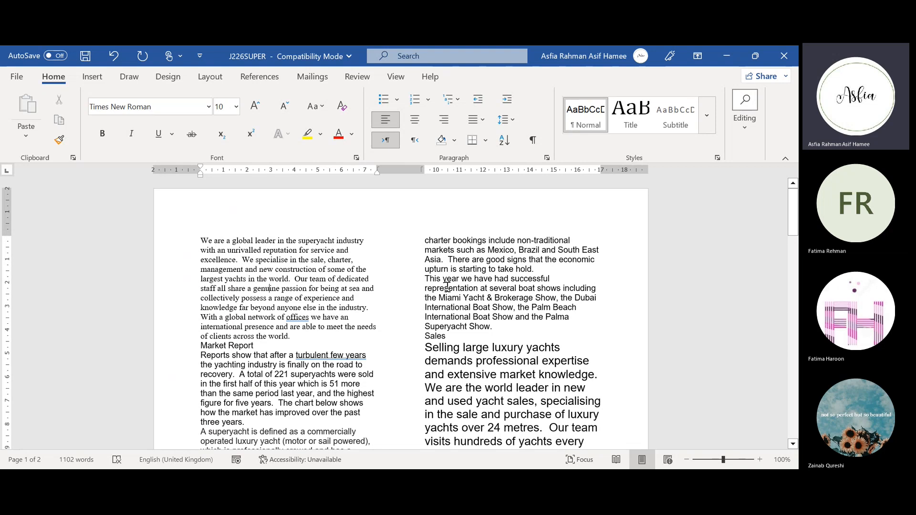
# - Try setting the whole document in one column, and undo this together with the section break removal
pyautogui.hotkey('ctrl', 'a')
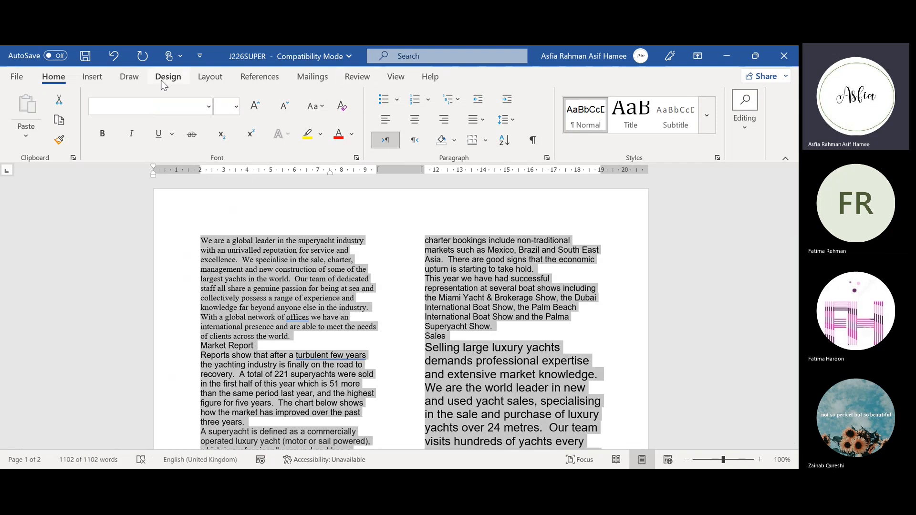
pyautogui.click(210, 76)
pyautogui.click(132, 115)
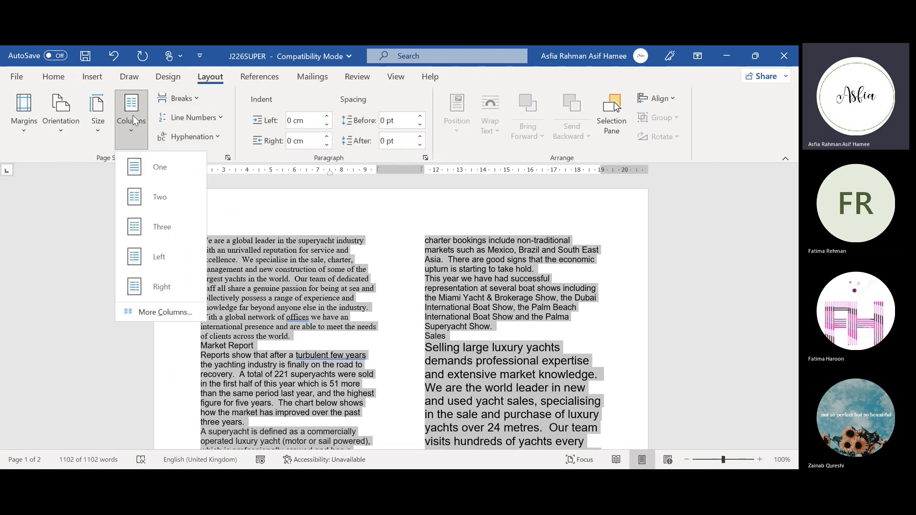
pyautogui.click(133, 176)
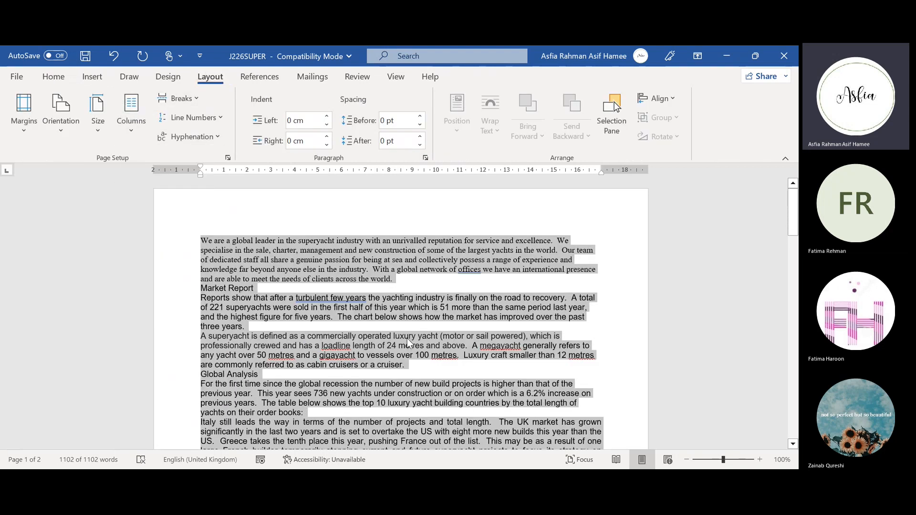
pyautogui.click(409, 337)
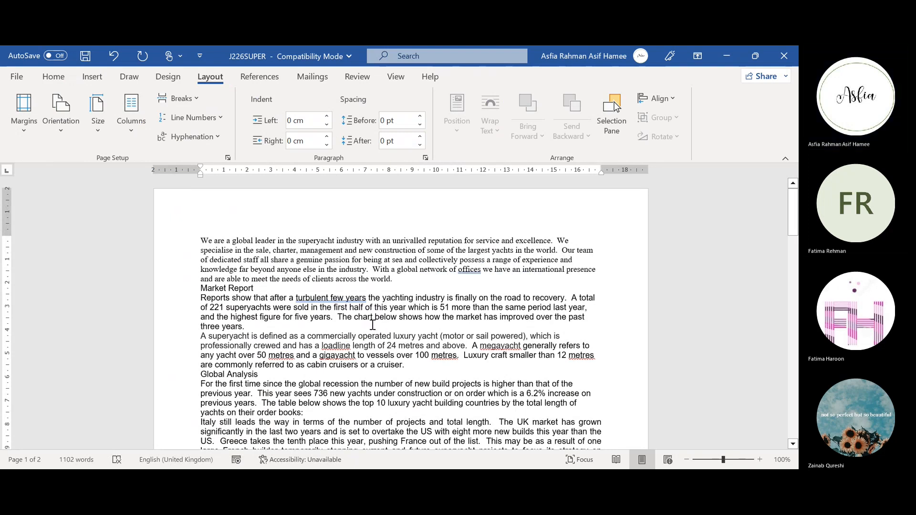
pyautogui.hotkey('ctrl', 'z')
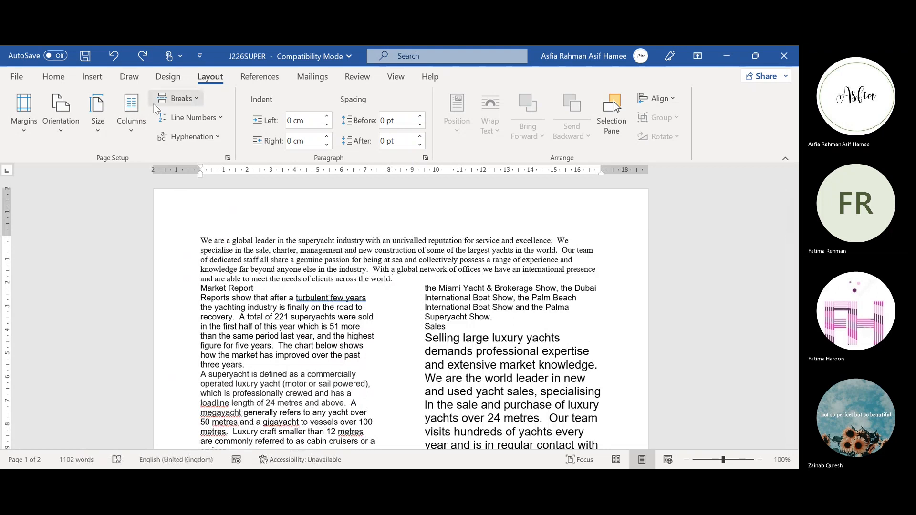
pyautogui.click(172, 99)
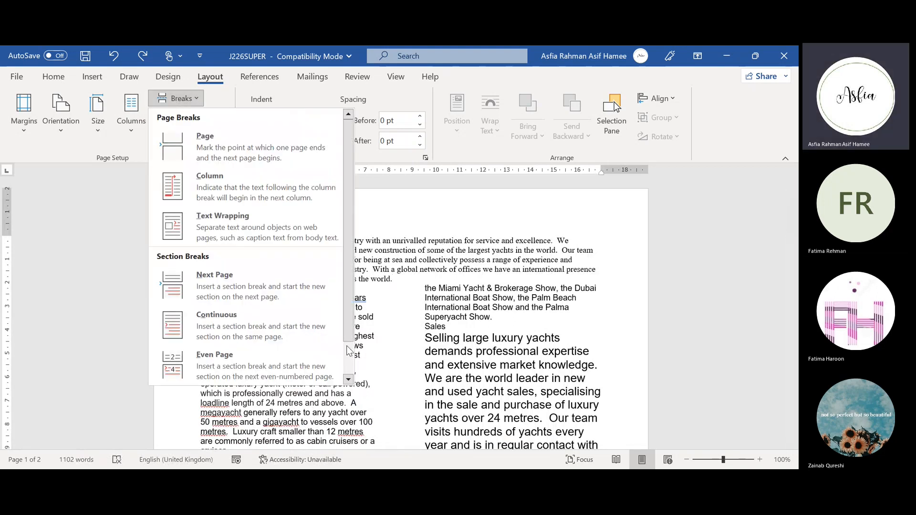
pyautogui.scroll(-2, 346, 345)
pyautogui.scroll(2, 336, 342)
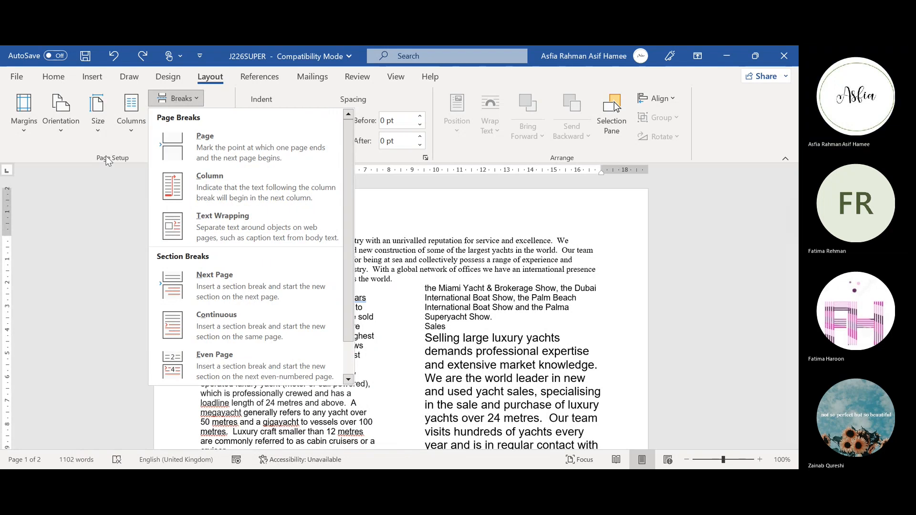
pyautogui.press('Escape')
# - Check the section break in Outline view, close that view and show the document in Draft view
pyautogui.click(396, 76)
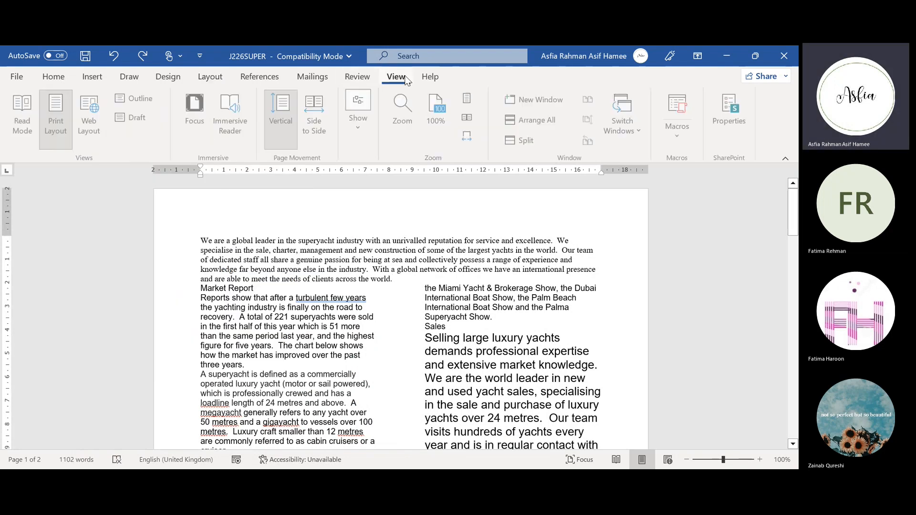
pyautogui.click(131, 114)
pyautogui.click(132, 100)
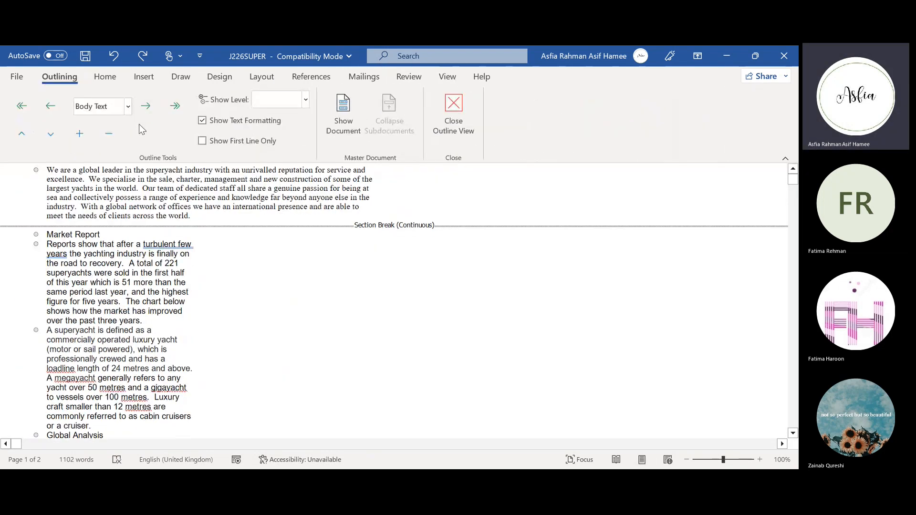
pyautogui.click(442, 123)
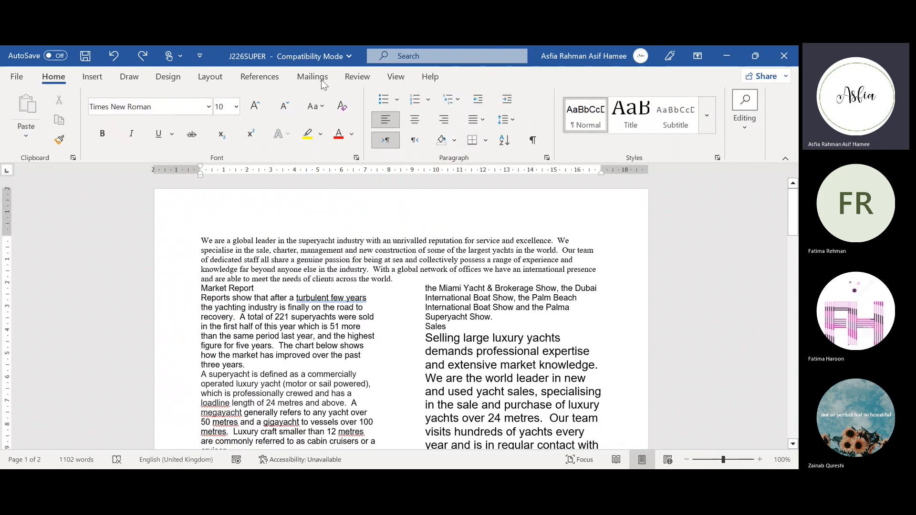
pyautogui.click(395, 76)
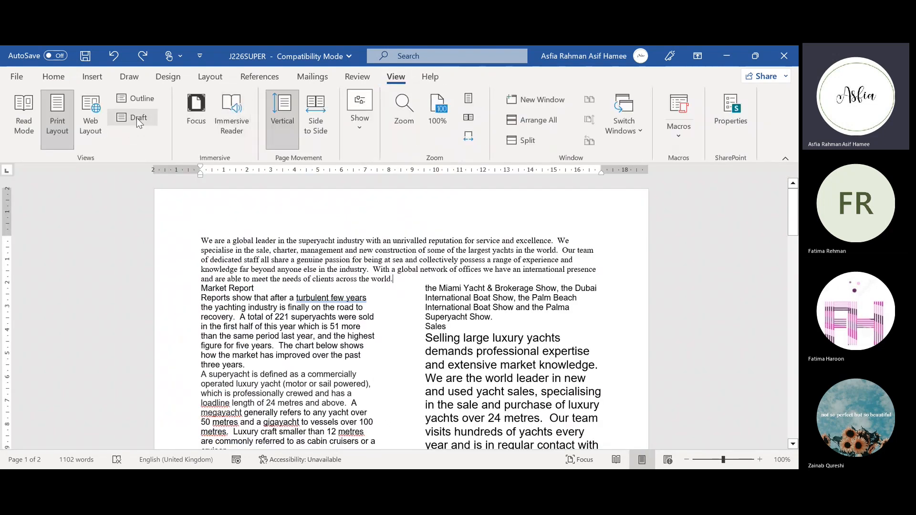
pyautogui.click(151, 125)
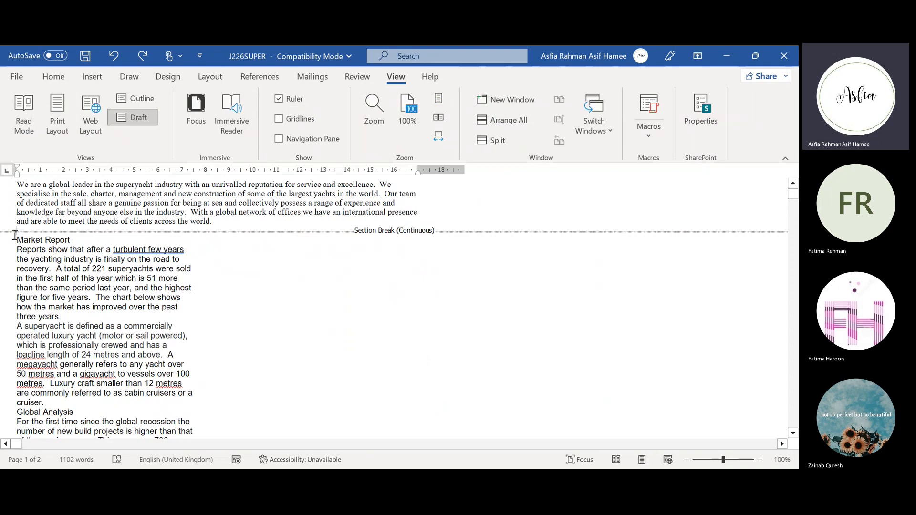
# - Try replacing the continuous section break above Market Report with blank lines in Draft view and undo the changes
pyautogui.press('Delete')
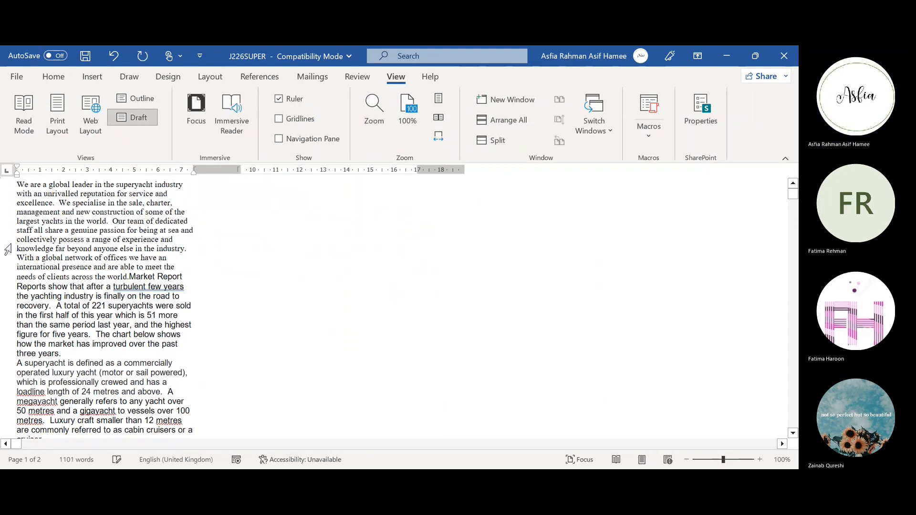
pyautogui.hotkey('ctrl', 'z')
pyautogui.hotkey('ctrl', 'y')
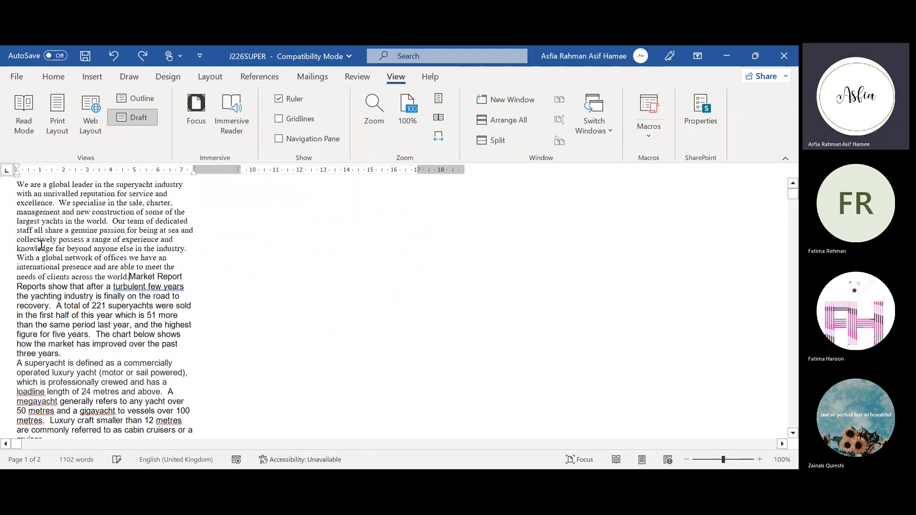
pyautogui.press('Return')
pyautogui.press('Return')
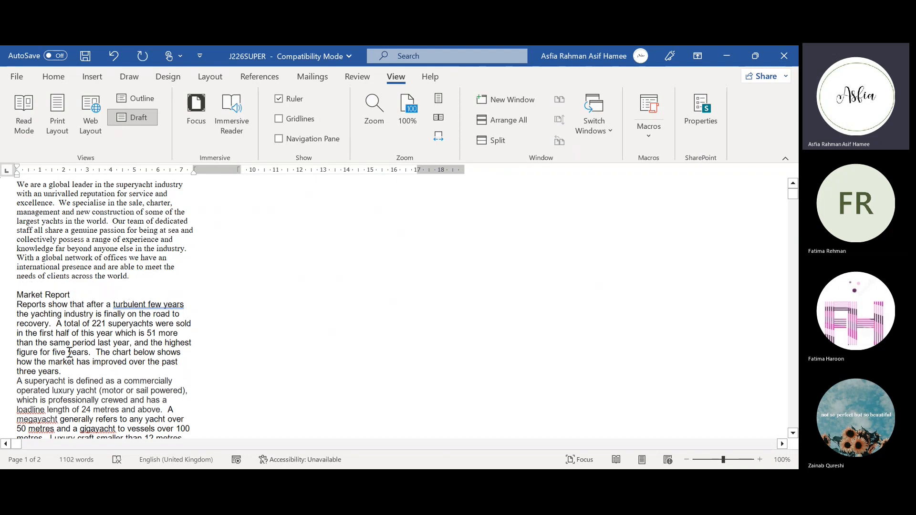
pyautogui.hotkey('ctrl', 'z')
pyautogui.hotkey('ctrl', 'z')
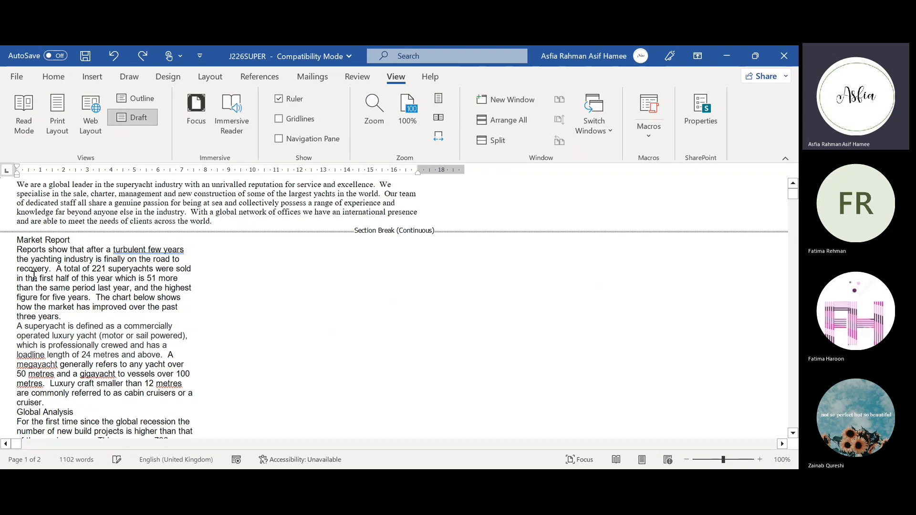
pyautogui.press('BackSpace')
pyautogui.press('BackSpace')
pyautogui.write('d.')
pyautogui.click(53, 77)
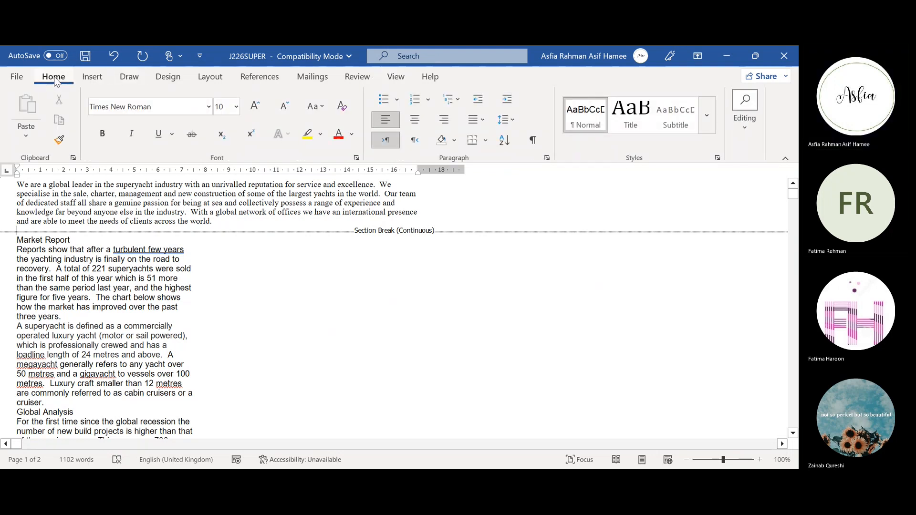
# - Return the document to Print Layout view and check the two-column text from Market Report across both pages
pyautogui.click(395, 77)
pyautogui.click(42, 126)
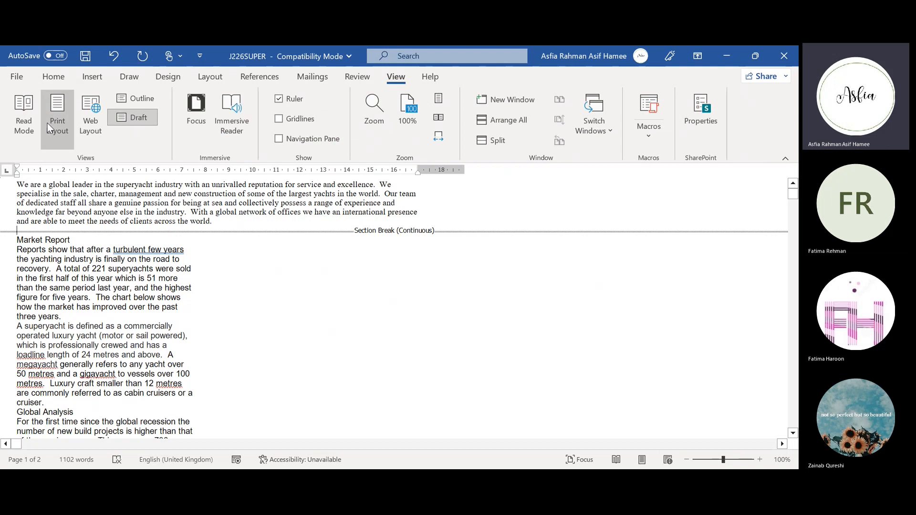
pyautogui.click(433, 276)
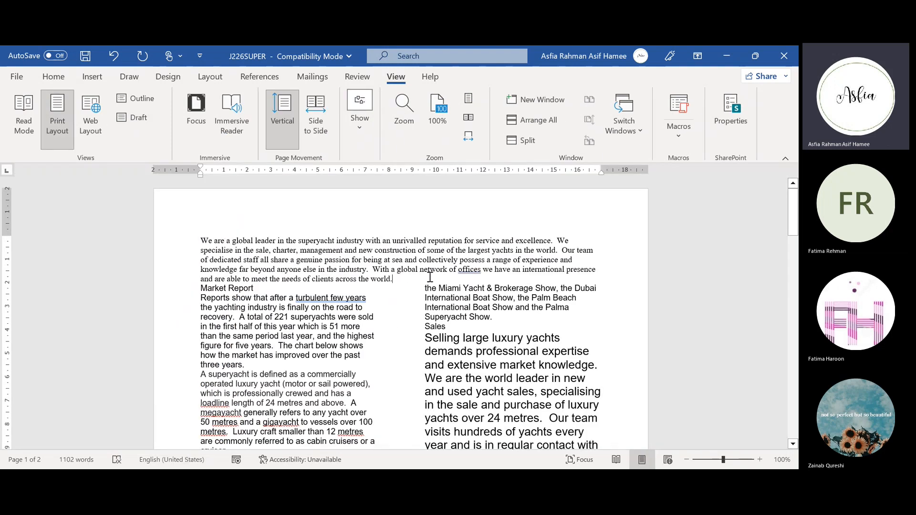
pyautogui.scroll(-15, 456, 369)
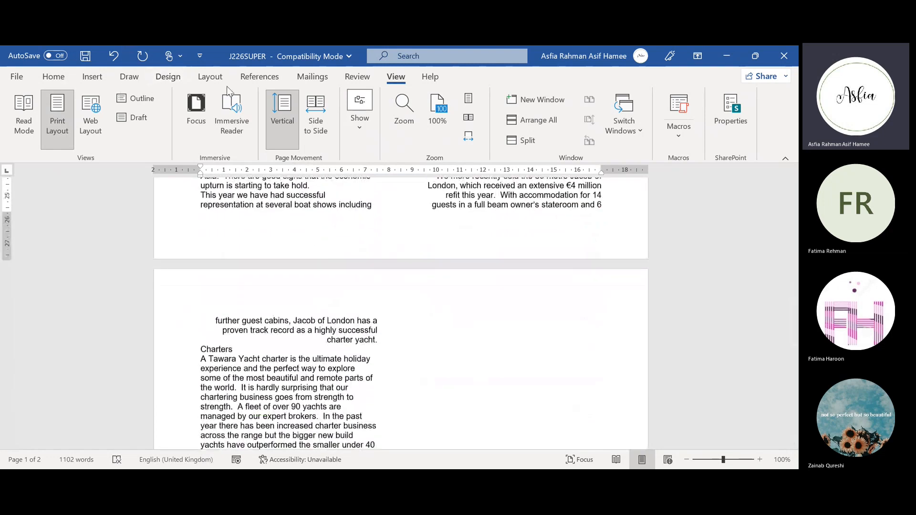
pyautogui.click(210, 77)
pyautogui.scroll(5, 396, 298)
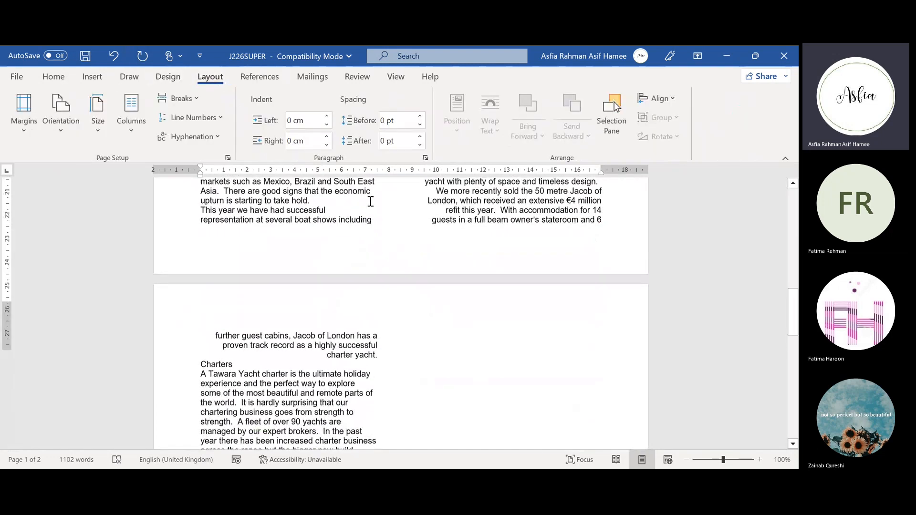
pyautogui.scroll(9, 443, 307)
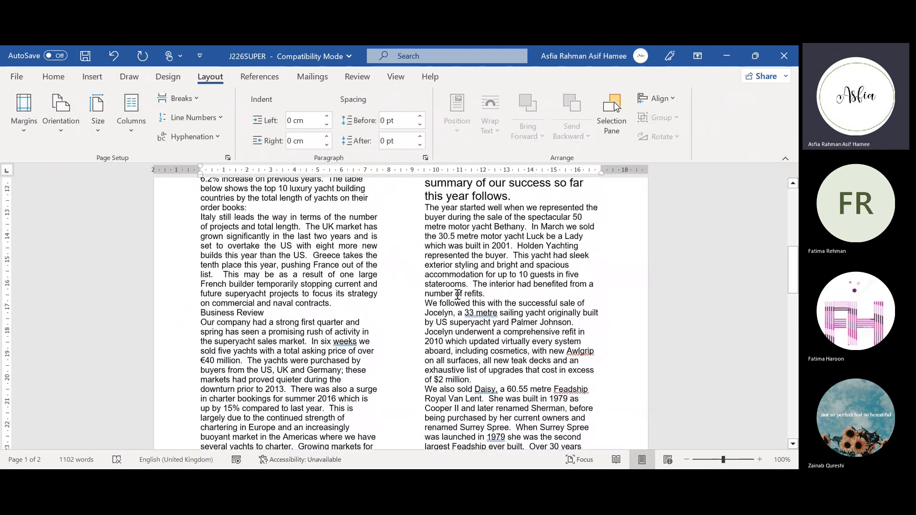
pyautogui.scroll(3, 464, 306)
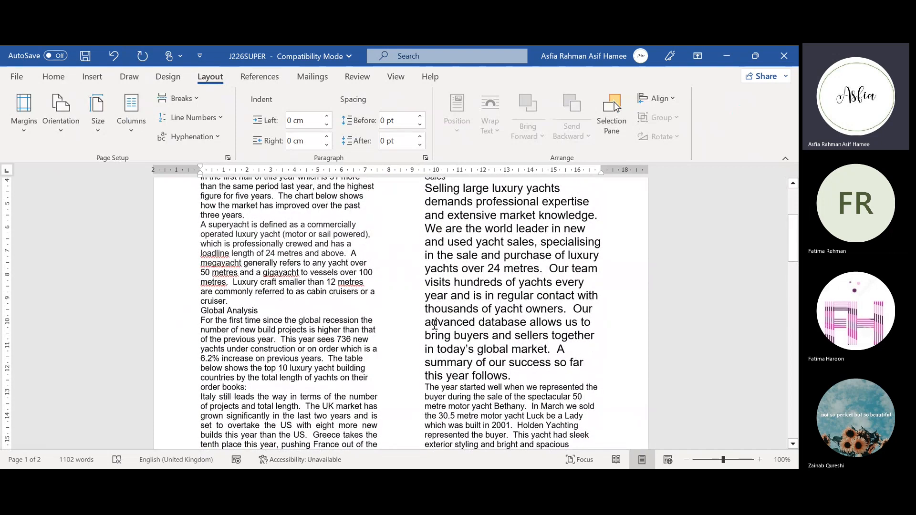
pyautogui.scroll(5, 424, 329)
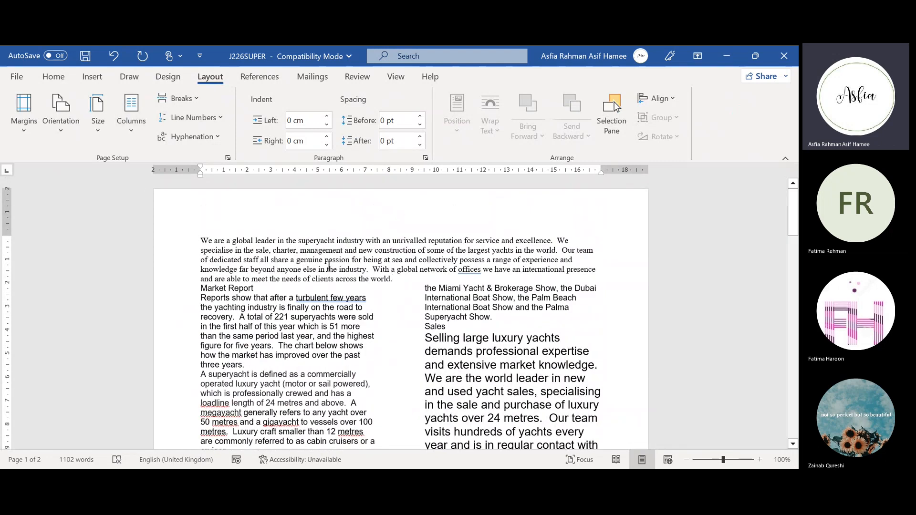
# - Remove the List Paragraph, Subtitle, Subtle Emphasis and Emphasis styles from the style gallery
pyautogui.click(52, 78)
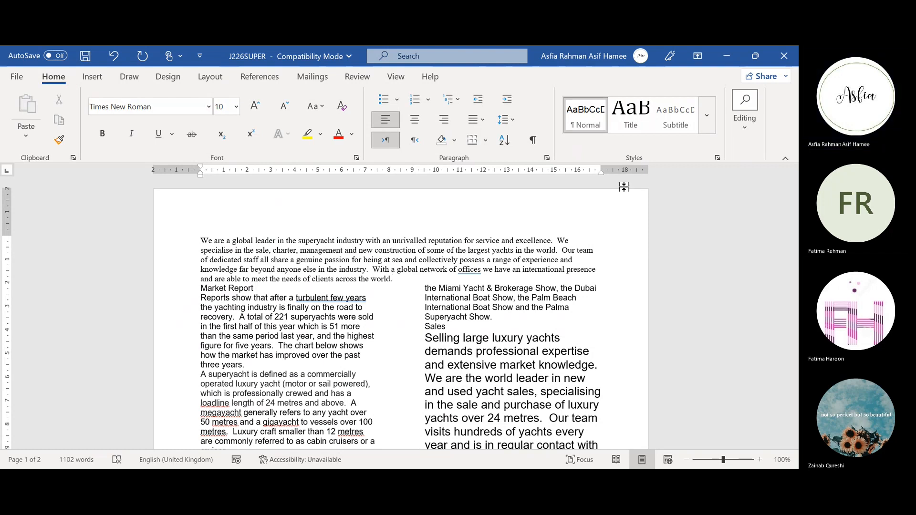
pyautogui.click(706, 116)
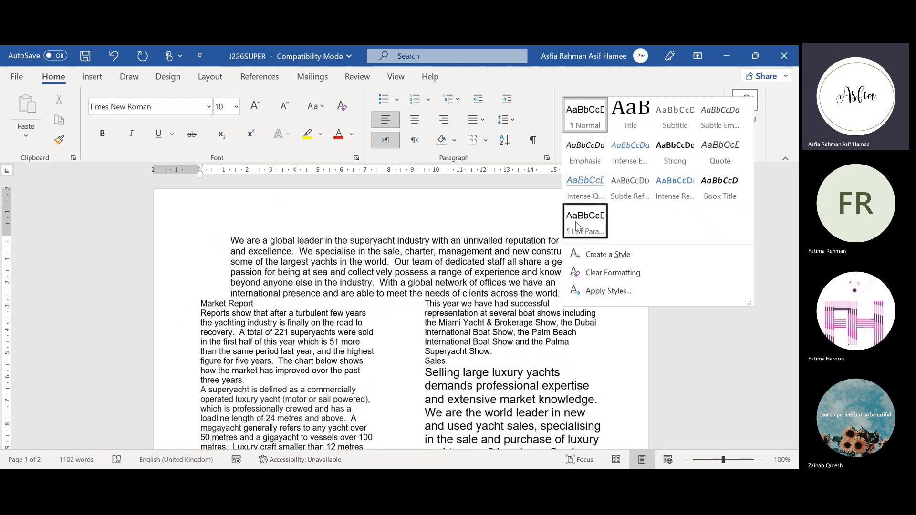
pyautogui.rightClick(574, 222)
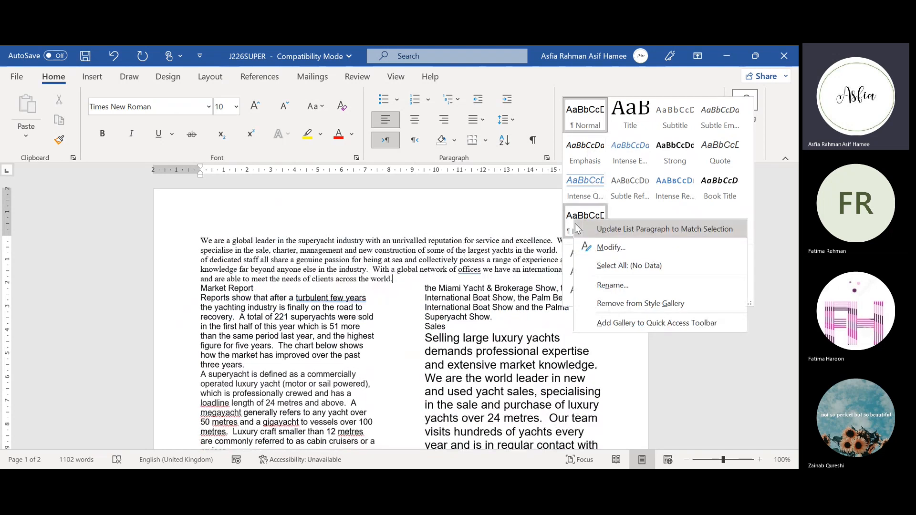
pyautogui.click(605, 305)
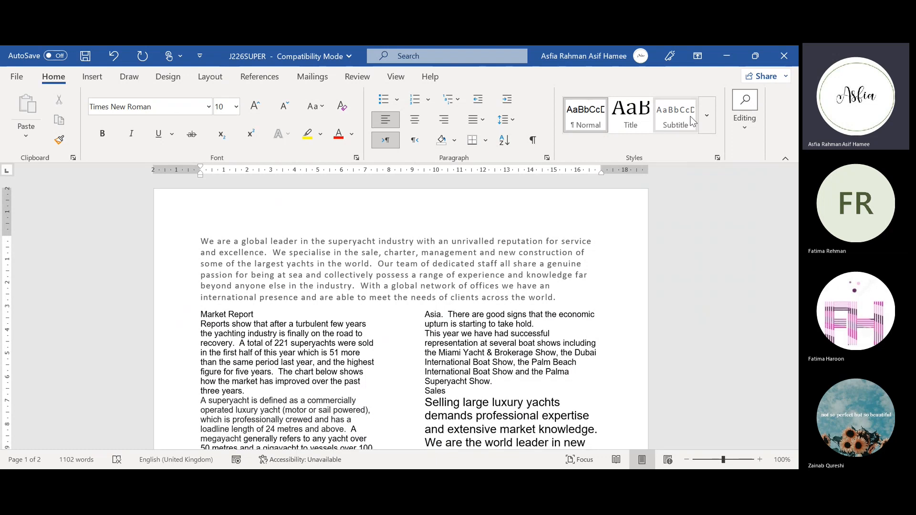
pyautogui.rightClick(692, 121)
pyautogui.click(642, 201)
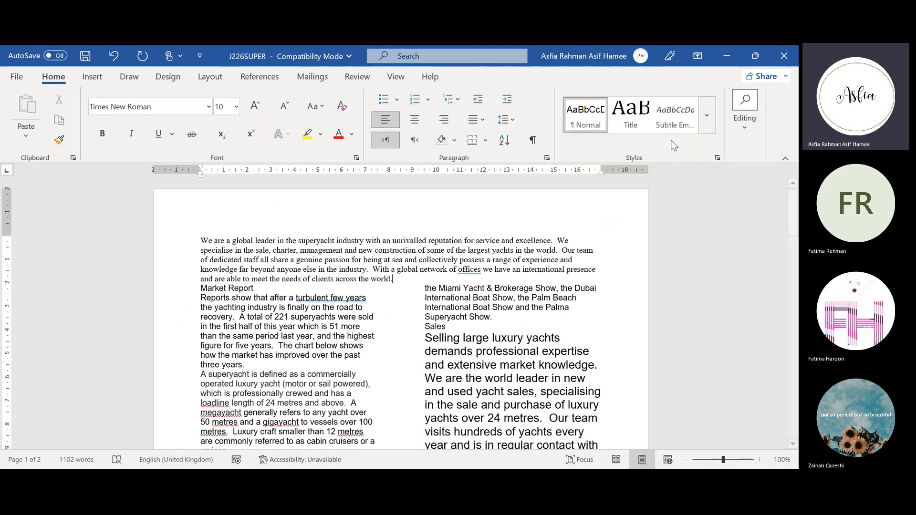
pyautogui.rightClick(686, 114)
pyautogui.click(629, 207)
pyautogui.rightClick(686, 98)
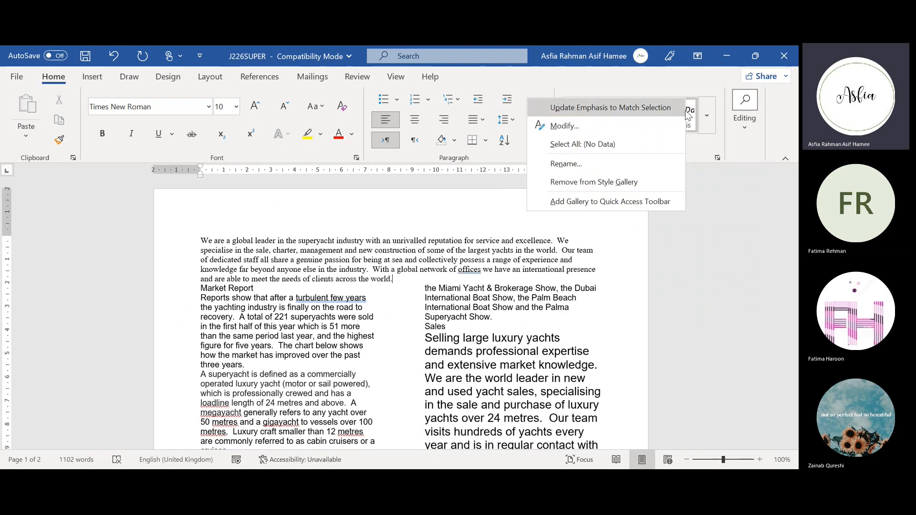
pyautogui.click(690, 116)
pyautogui.rightClick(689, 114)
pyautogui.click(640, 211)
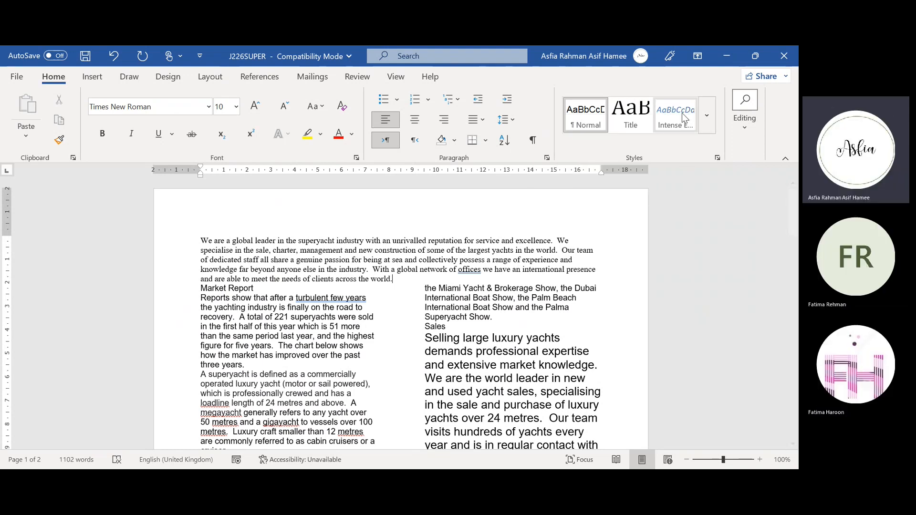
# - Remove the Intense Emphasis, Strong and Book Title styles from the style gallery
pyautogui.rightClick(675, 125)
pyautogui.click(620, 209)
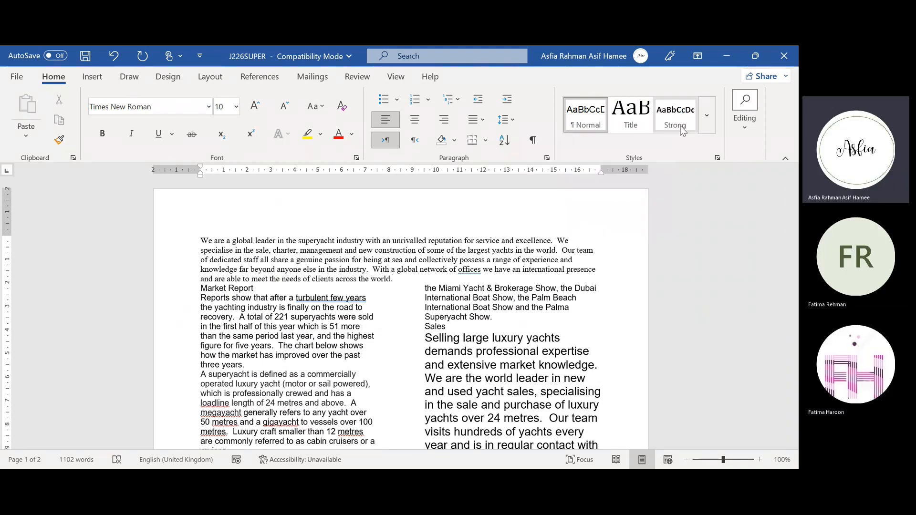
pyautogui.rightClick(675, 120)
pyautogui.click(636, 208)
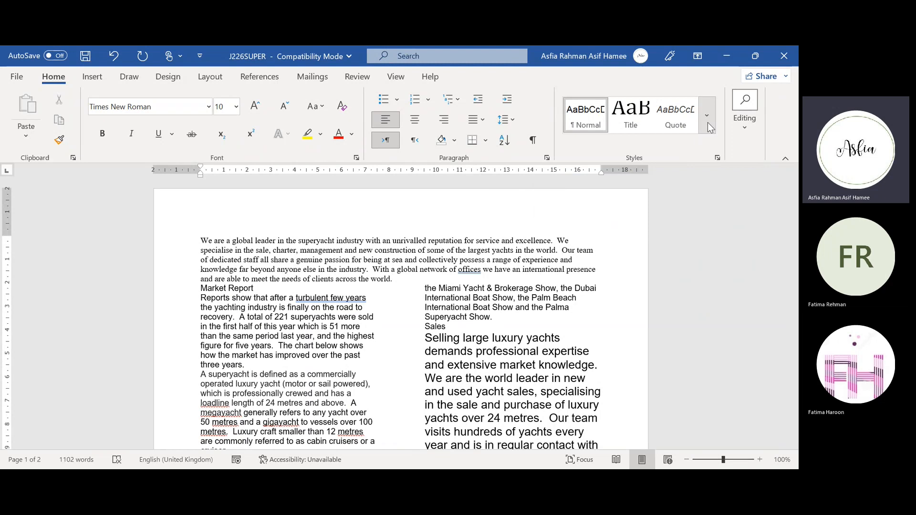
pyautogui.click(707, 123)
pyautogui.rightClick(601, 197)
pyautogui.click(633, 282)
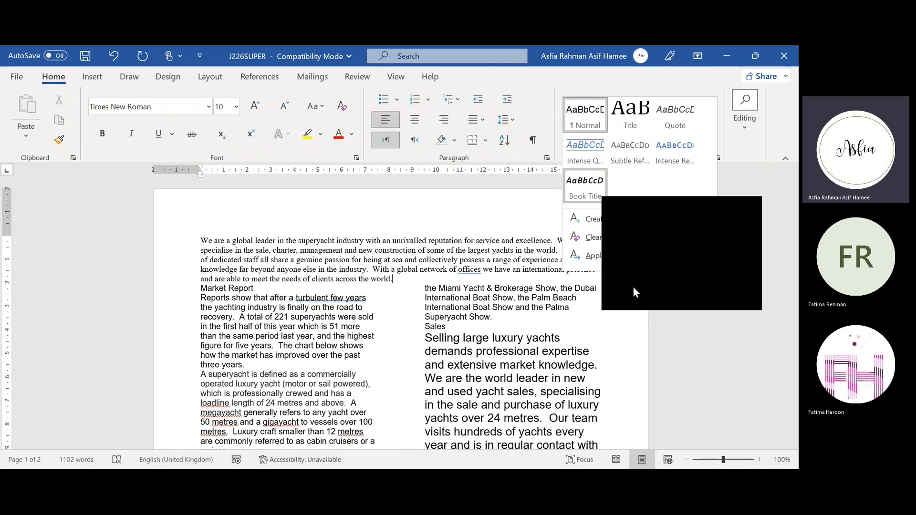
# - Remove the Quote, Intense Quote, Subtle Reference and Intense Reference styles from the style gallery
pyautogui.rightClick(677, 117)
pyautogui.click(673, 202)
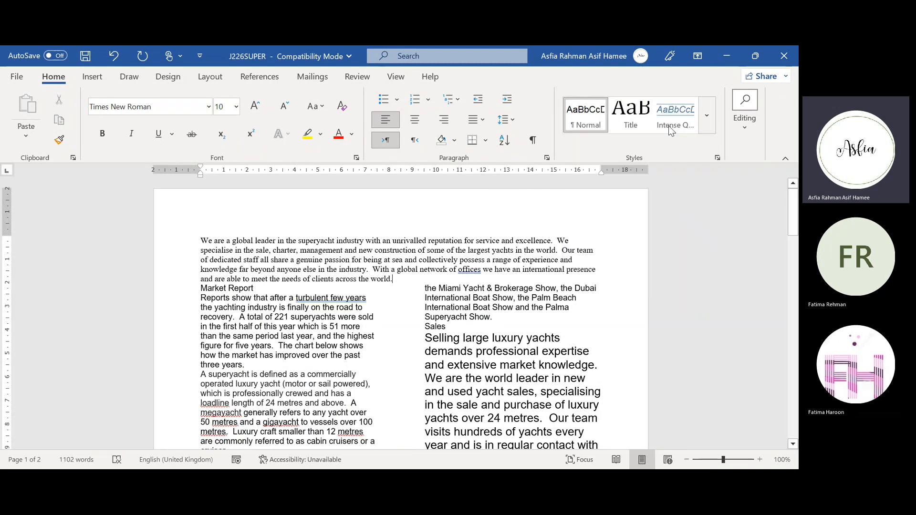
pyautogui.rightClick(675, 104)
pyautogui.click(646, 185)
pyautogui.rightClick(677, 109)
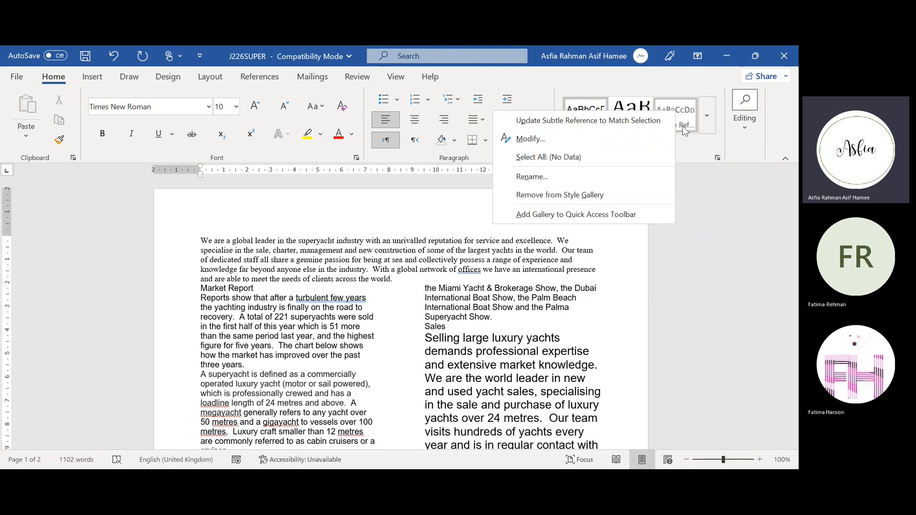
pyautogui.click(646, 195)
pyautogui.rightClick(673, 117)
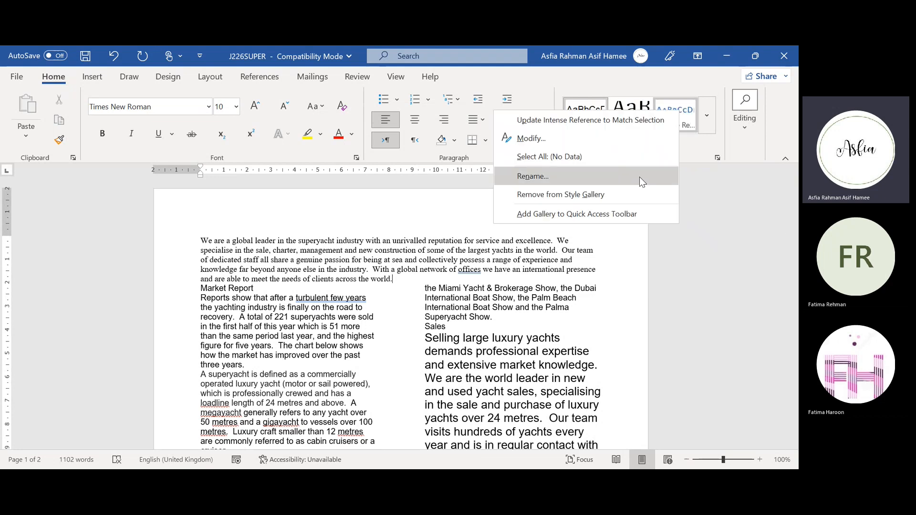
pyautogui.click(646, 196)
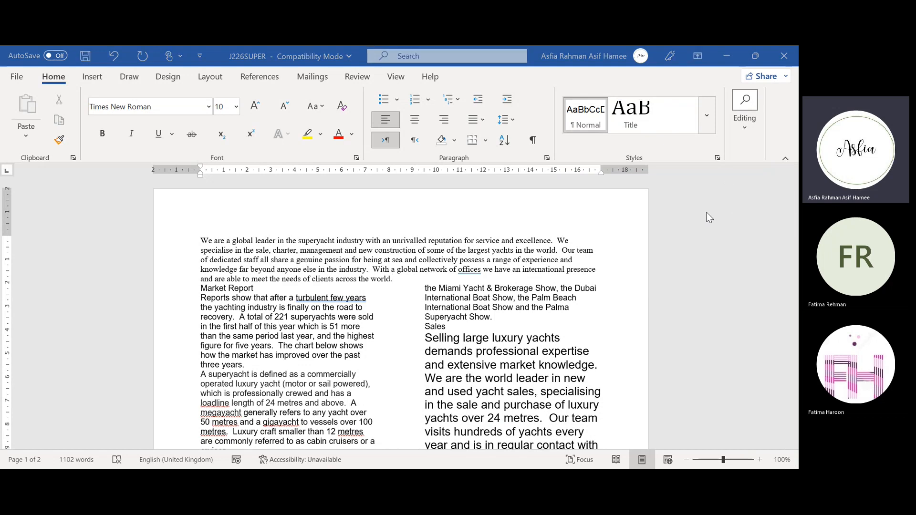
# - Show the full list of the document's styles and highlight the introduction paragraph
pyautogui.click(717, 157)
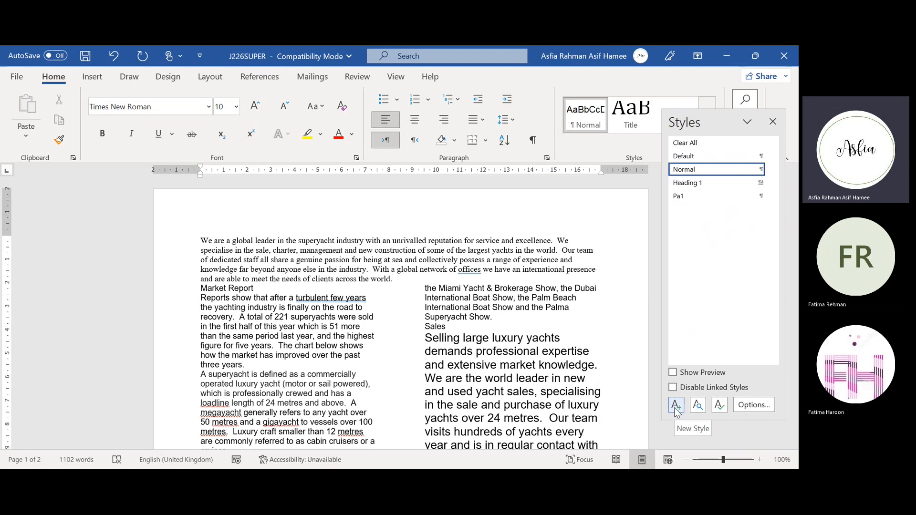
pyautogui.moveTo(361, 240); pyautogui.dragTo(201, 239)
pyautogui.click(321, 261)
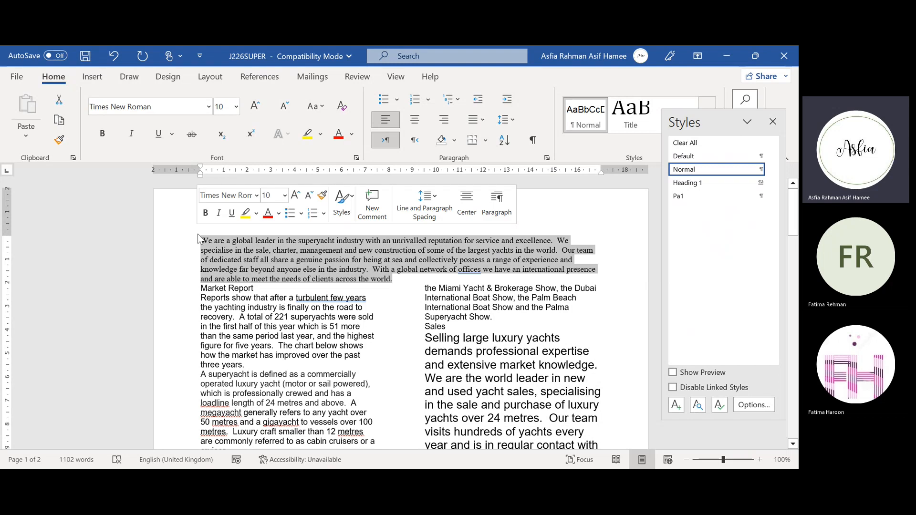
pyautogui.click(248, 265)
# - Add a "Title" line and a "Report by: Name" line with the centre and candidate numbers above the introduction
pyautogui.moveTo(203, 241)
pyautogui.mouseDown()
pyautogui.moveTo(364, 263)
pyautogui.moveTo(393, 281)
pyautogui.moveTo(205, 232)
pyautogui.mouseUp()
pyautogui.click(376, 282)
pyautogui.press('Left')
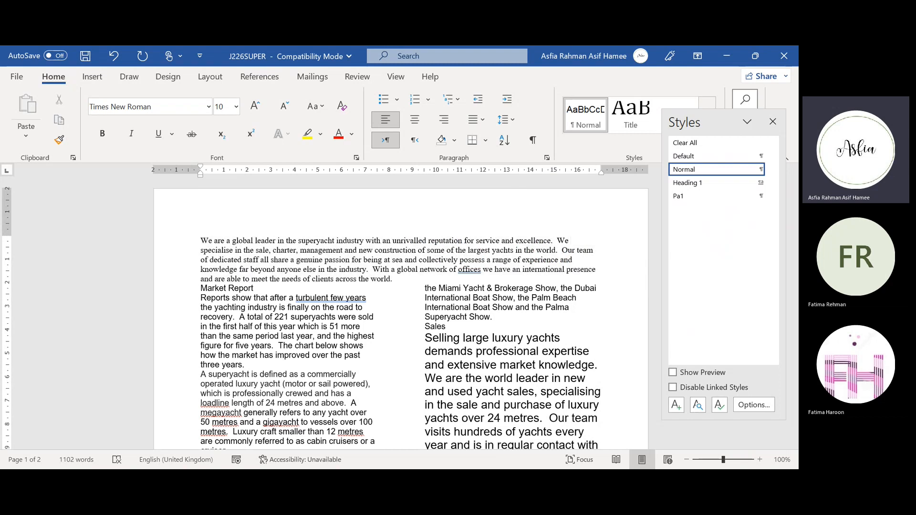
pyautogui.press('Return')
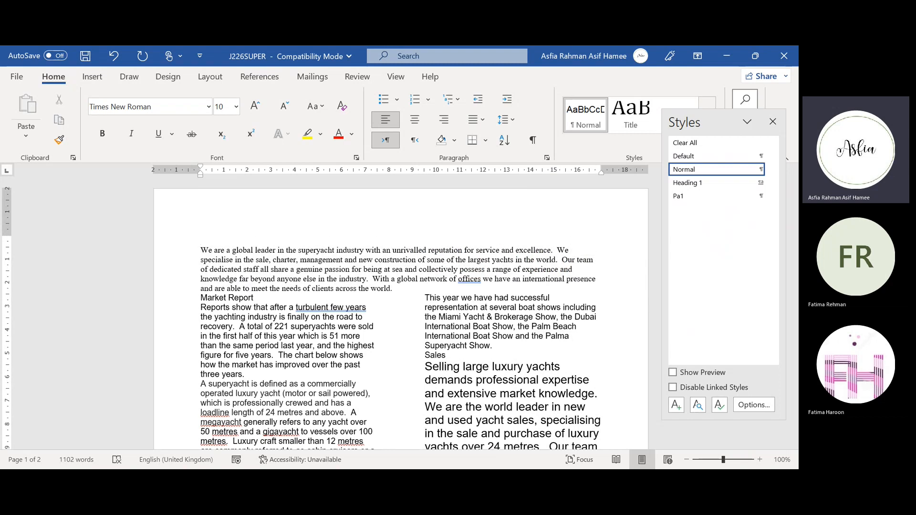
pyautogui.write('Ti')
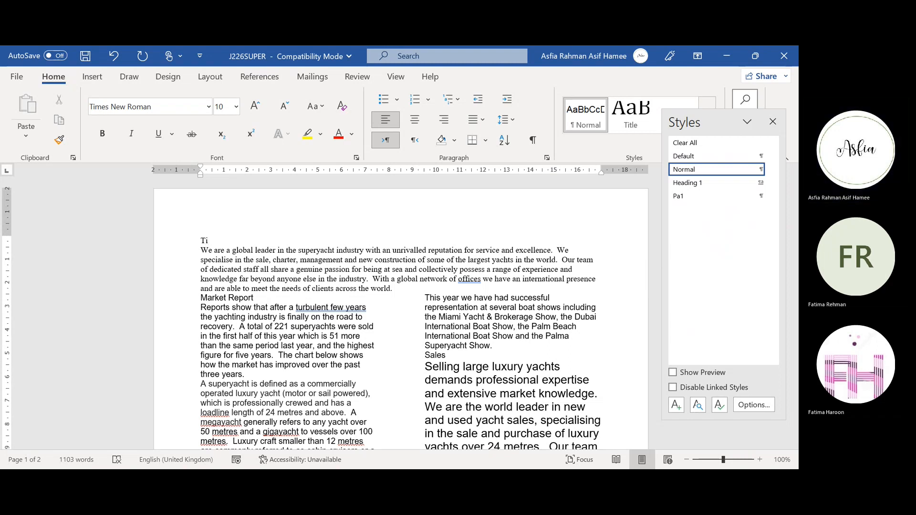
pyautogui.write('tle')
pyautogui.press('Return')
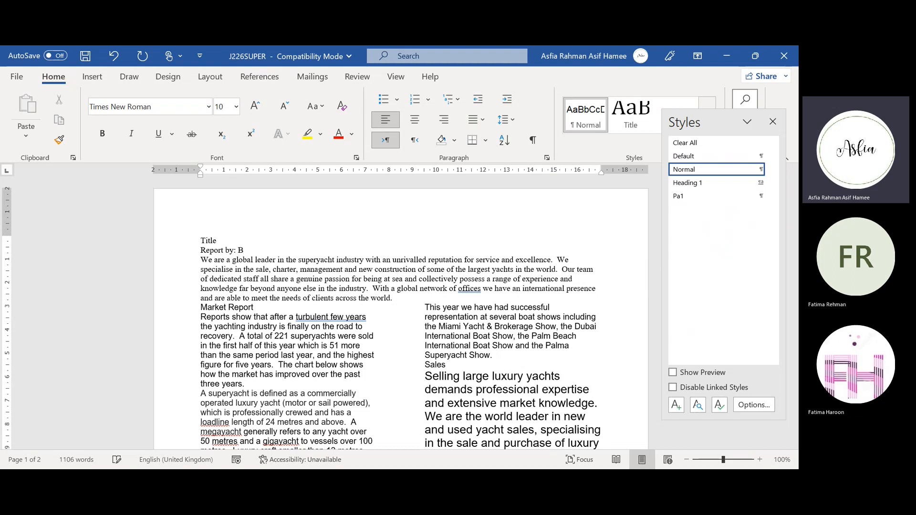
pyautogui.write('me, sx144, ')
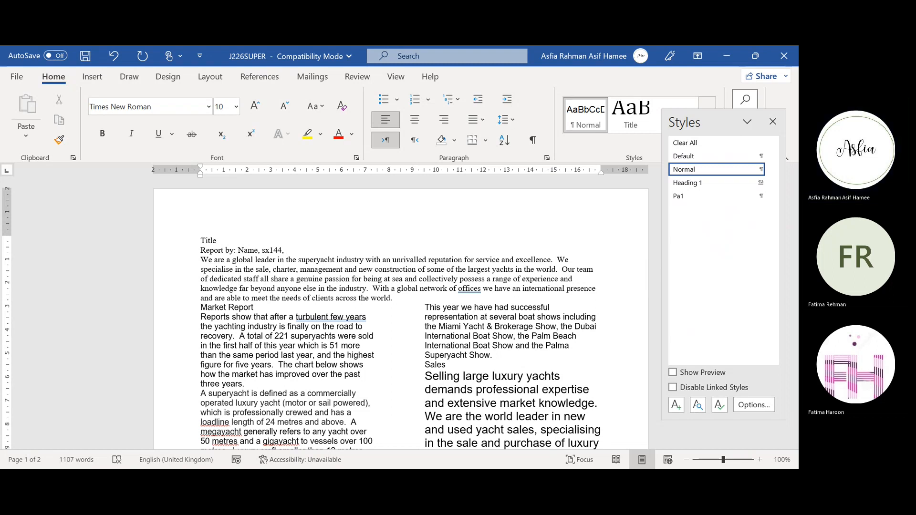
pyautogui.write('1234')
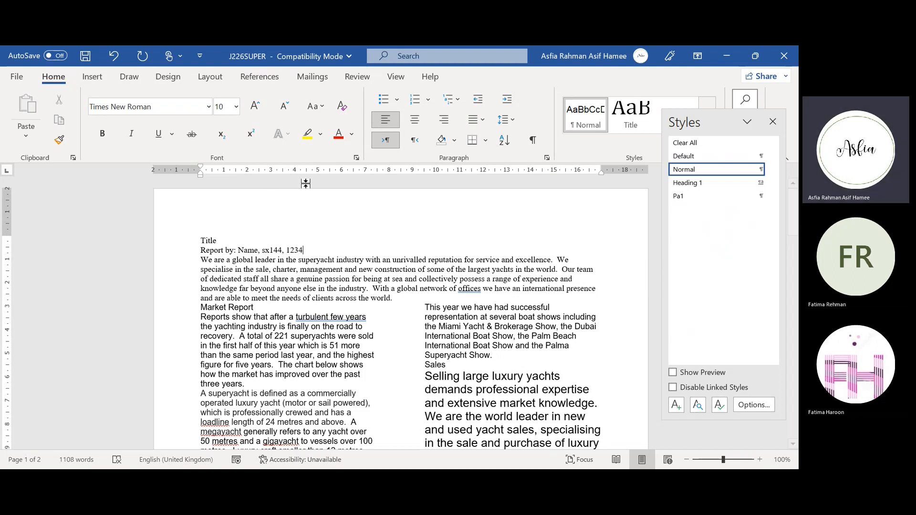
# - Enlarge the document view to 150% and select the Title line above the introduction
pyautogui.click(760, 459)
pyautogui.click(759, 460)
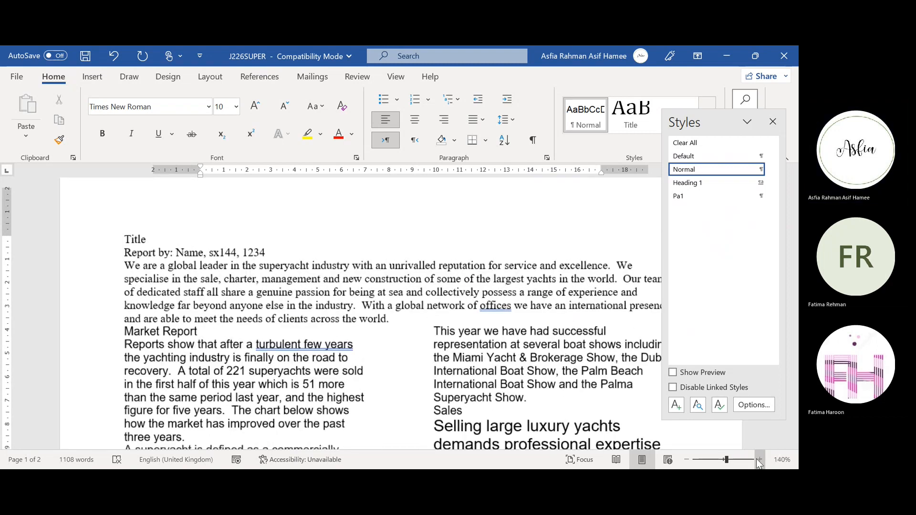
pyautogui.click(759, 460)
pyautogui.click(759, 459)
pyautogui.click(759, 459)
pyautogui.moveTo(133, 239); pyautogui.dragTo(106, 236)
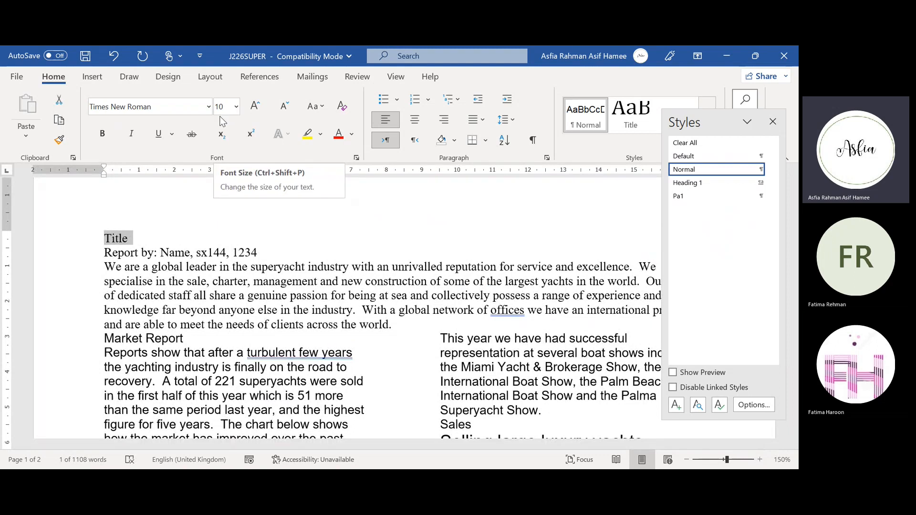
# - Switch to the 0417_s21_qp_22 PDF in Adobe Acrobat Reader and read the required MS-title style settings
pyautogui.hotkey('alt', 'Tab')
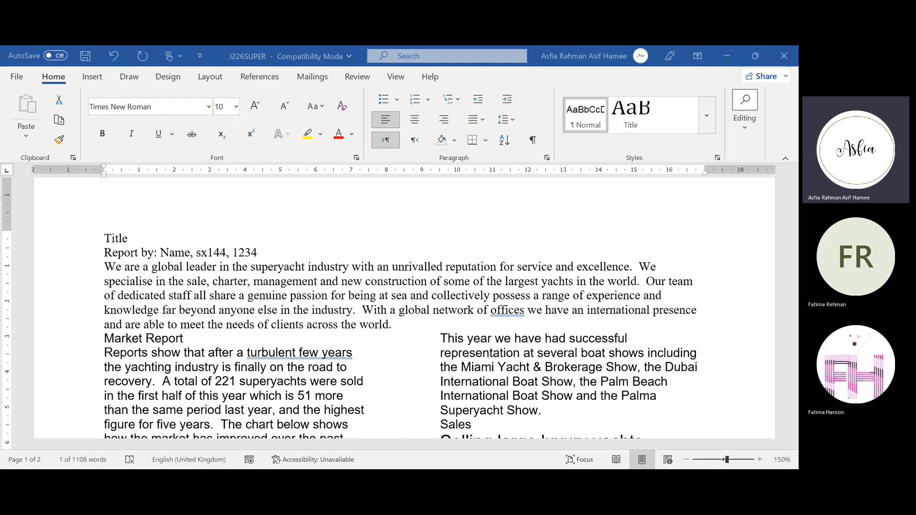
pyautogui.hotkey('alt', 'Tab')
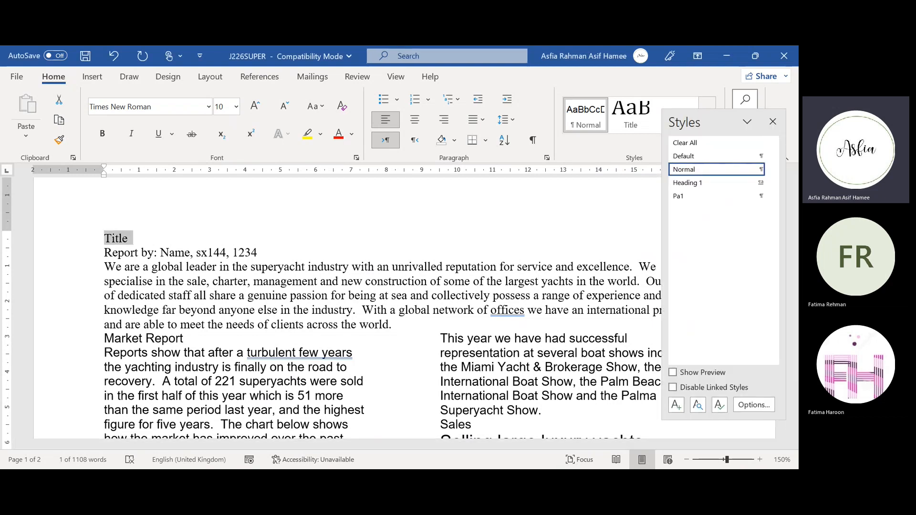
pyautogui.hotkey('alt', 'Tab')
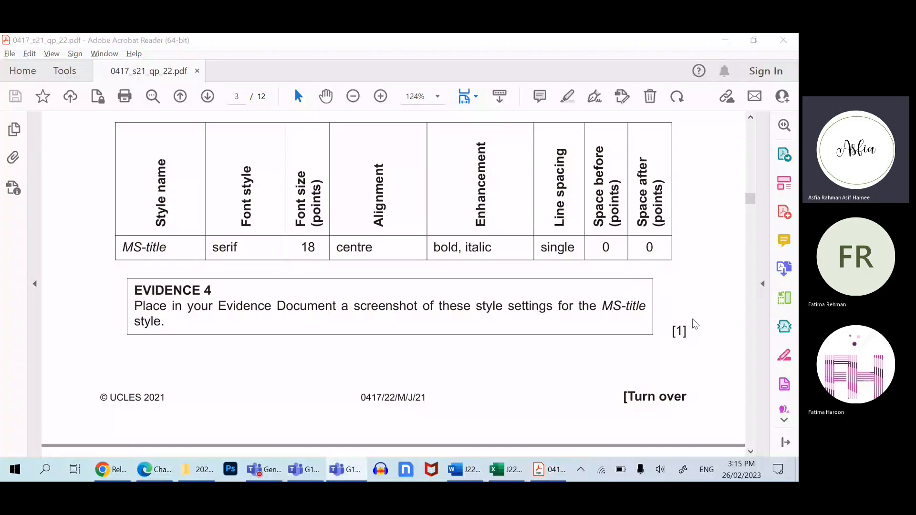
# - Examine the MS-title formatting requirements in question 6 and the Evidence 4 instruction of the exam paper
pyautogui.click(703, 287)
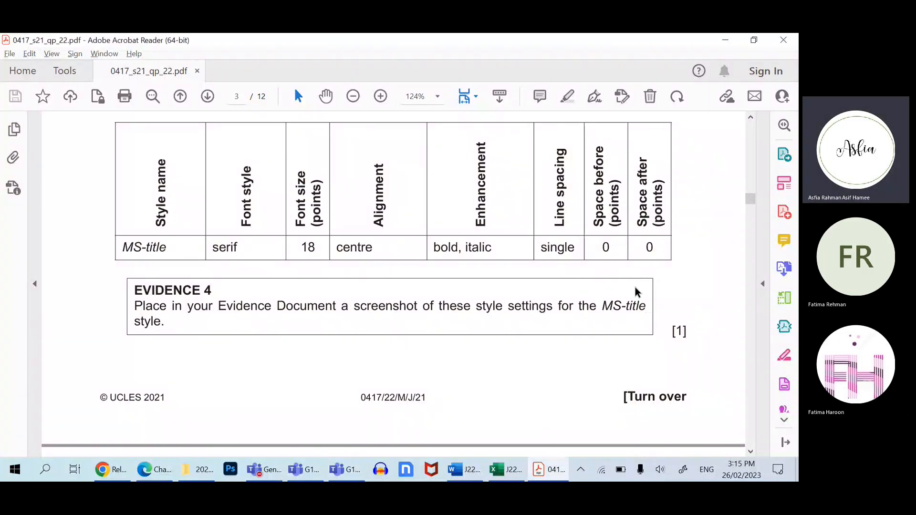
pyautogui.scroll(2, 635, 292)
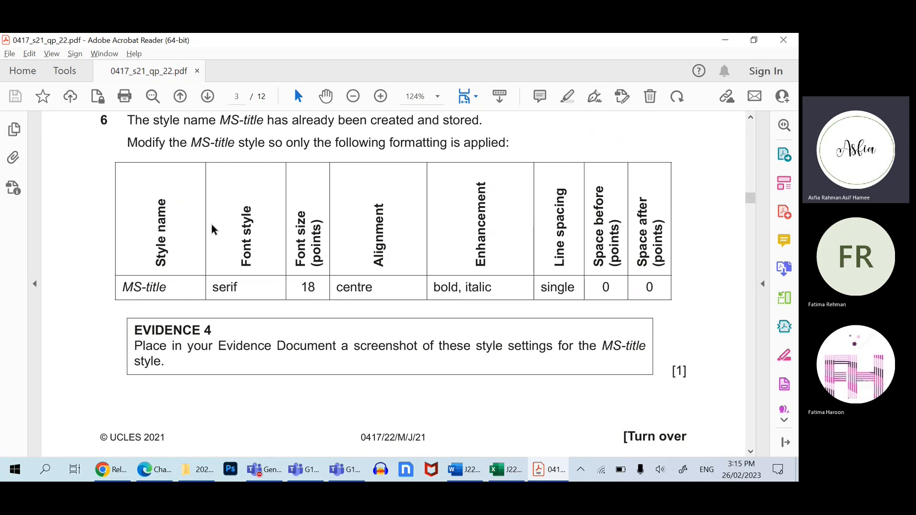
pyautogui.scroll(-1, 351, 373)
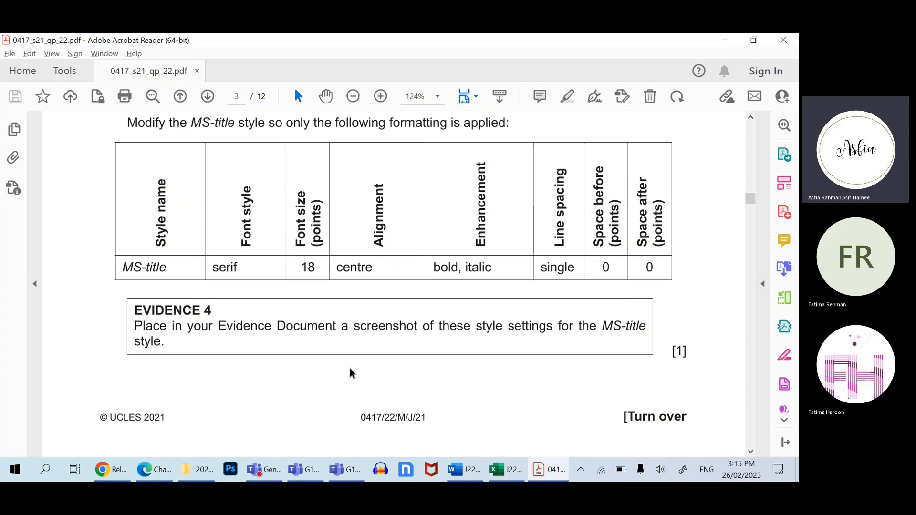
pyautogui.scroll(-2, 350, 373)
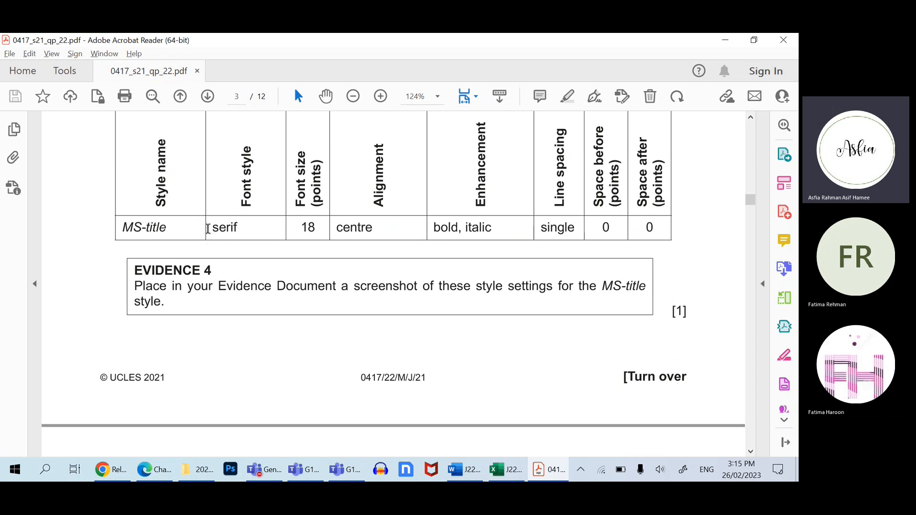
pyautogui.moveTo(208, 228)
pyautogui.mouseDown()
pyautogui.moveTo(240, 228)
pyautogui.moveTo(206, 227)
pyautogui.mouseUp()
pyautogui.click(238, 226)
pyautogui.click(218, 236)
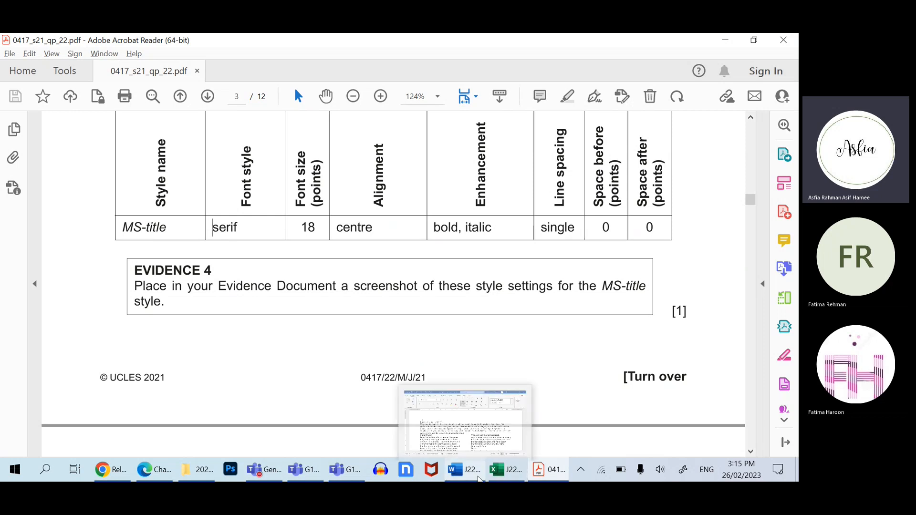
# - Switch to the J226SUPER document in Word and format the Title line as 18 pt, centred, bold and italic
pyautogui.click(480, 479)
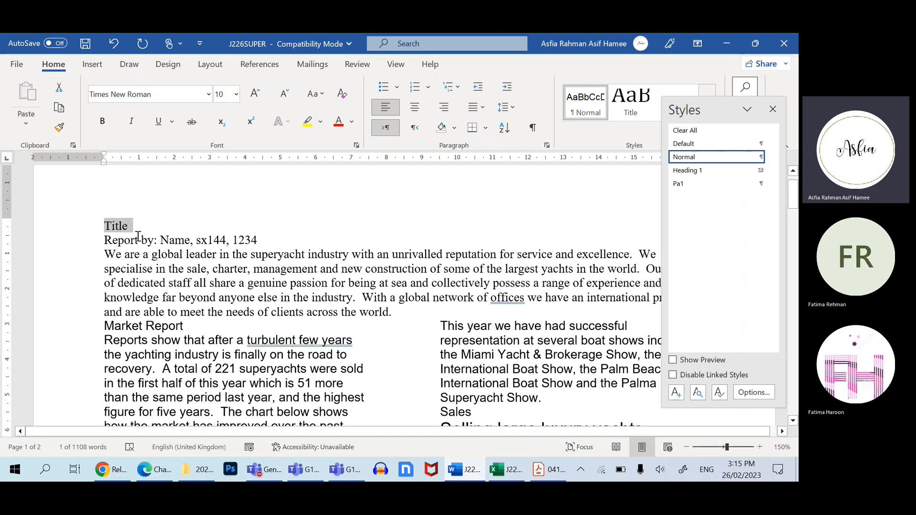
pyautogui.click(760, 447)
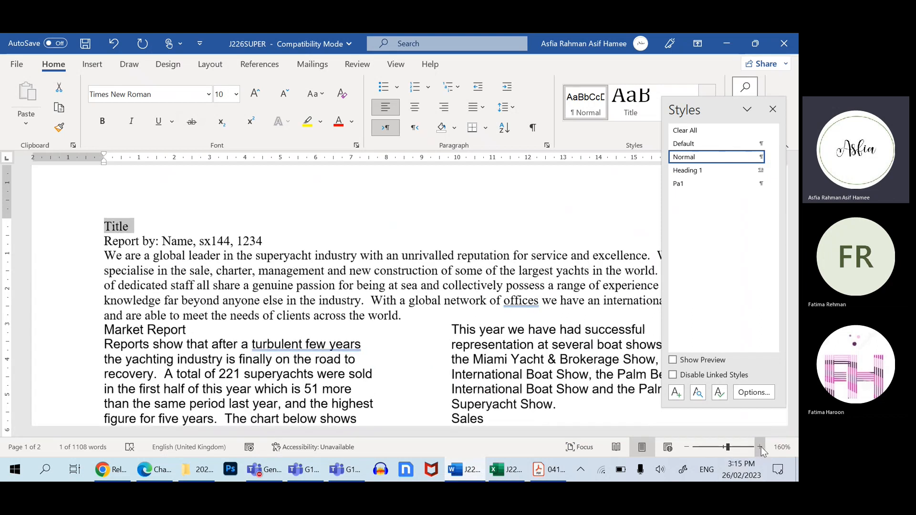
pyautogui.click(759, 447)
pyautogui.click(760, 447)
pyautogui.click(760, 447)
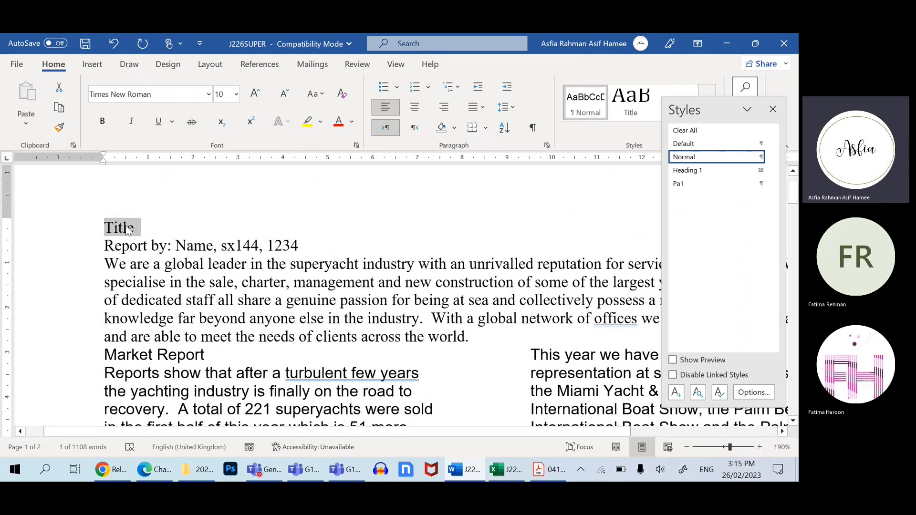
pyautogui.click(237, 99)
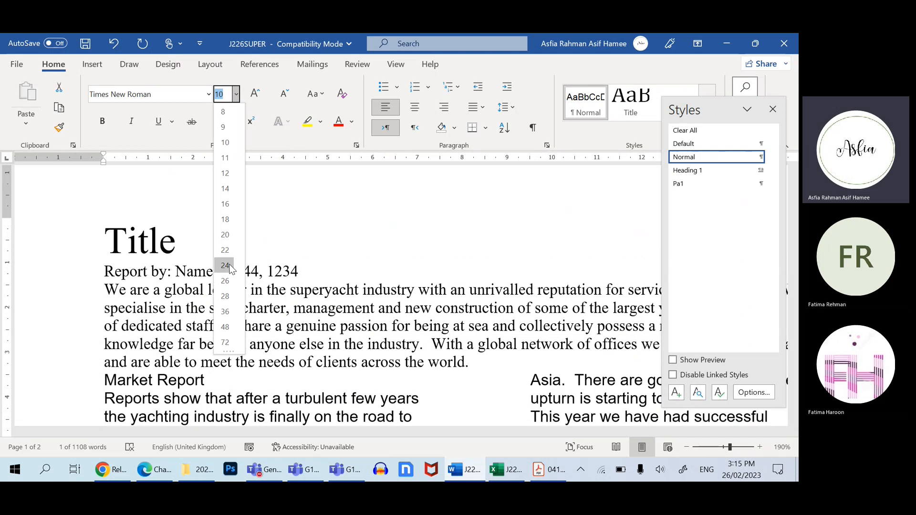
pyautogui.click(225, 218)
pyautogui.click(414, 106)
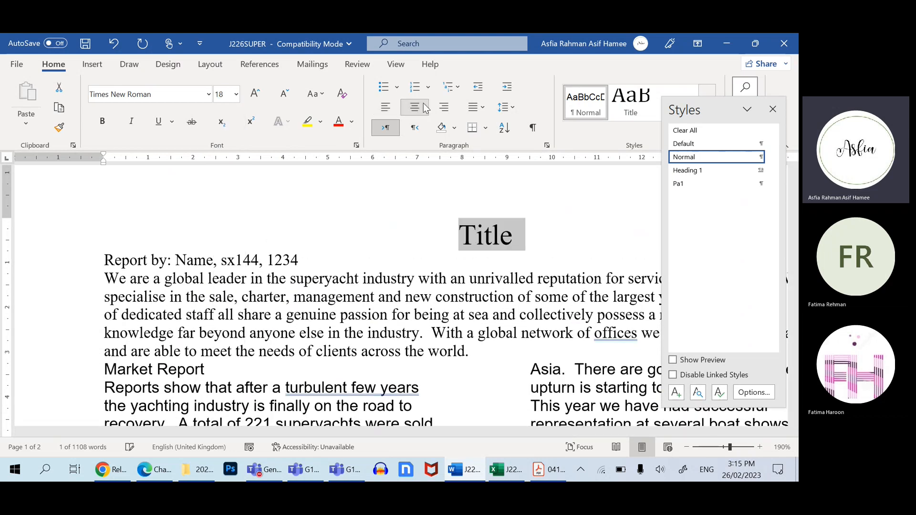
pyautogui.click(103, 122)
pyautogui.click(129, 124)
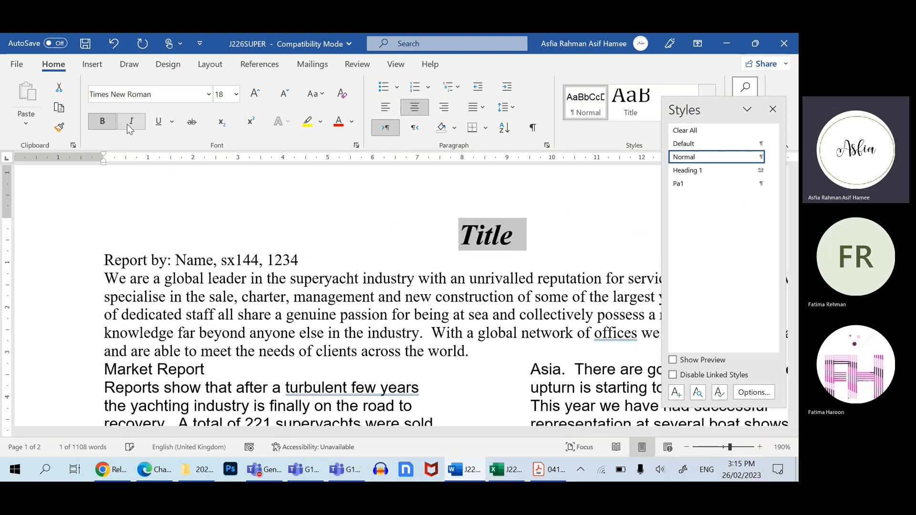
# - Compare the Title line's line spacing and its space before and after with the exam paper's requirements
pyautogui.click(486, 471)
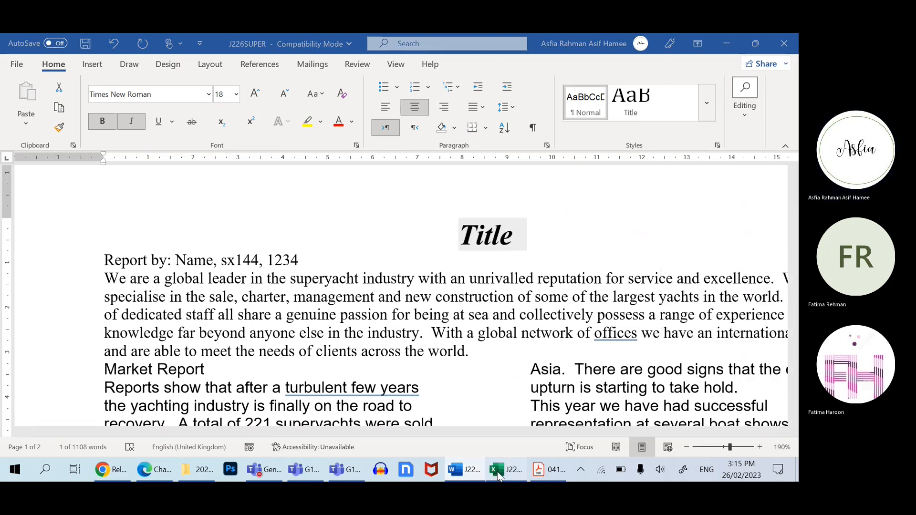
pyautogui.click(470, 470)
pyautogui.click(470, 471)
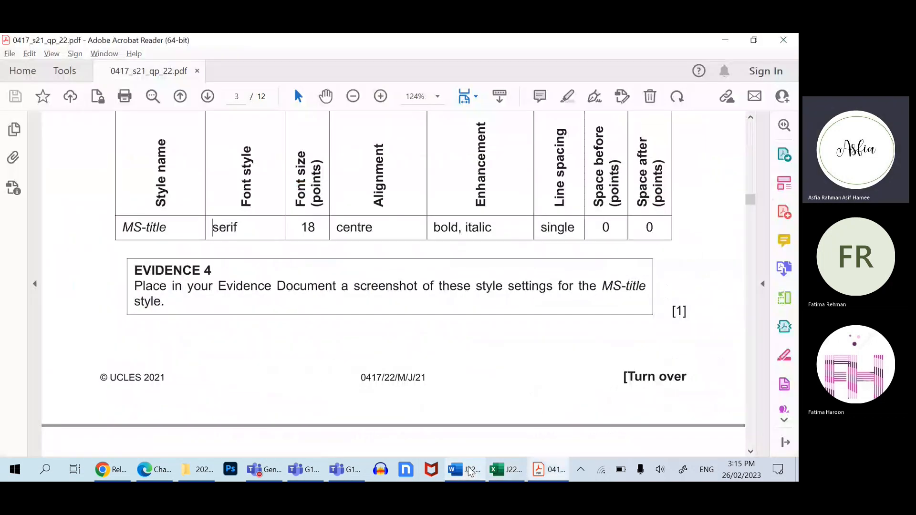
pyautogui.click(470, 471)
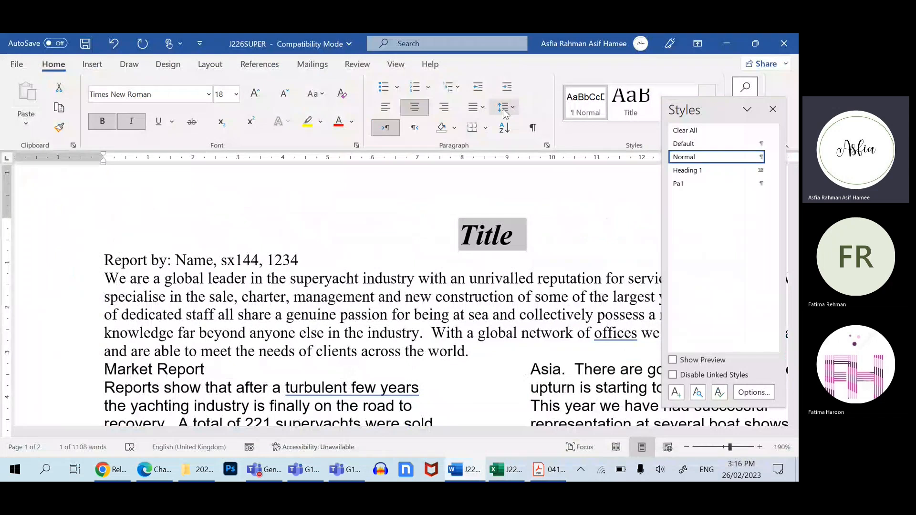
pyautogui.click(504, 113)
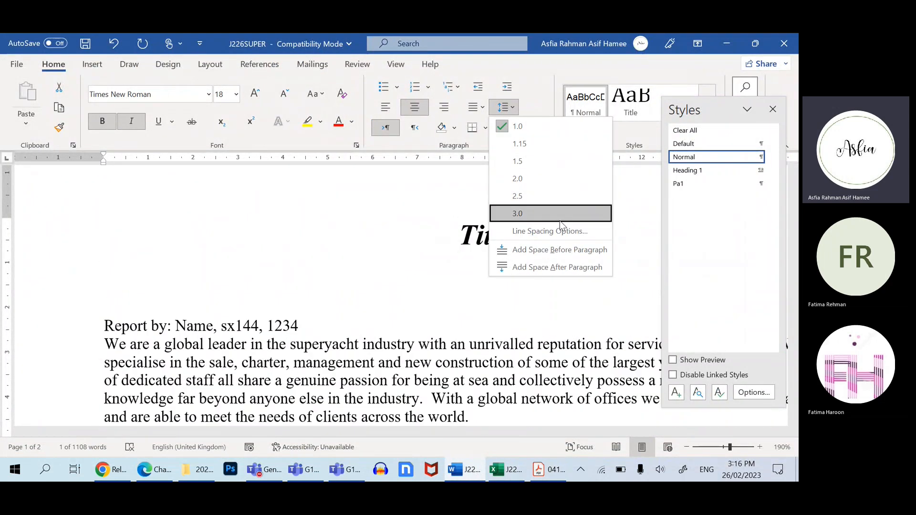
pyautogui.click(538, 234)
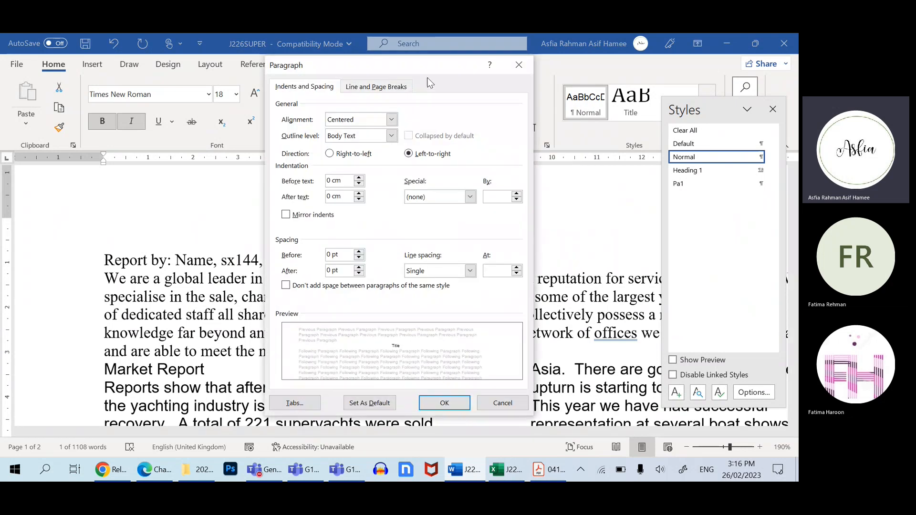
pyautogui.moveTo(301, 61); pyautogui.dragTo(66, 61)
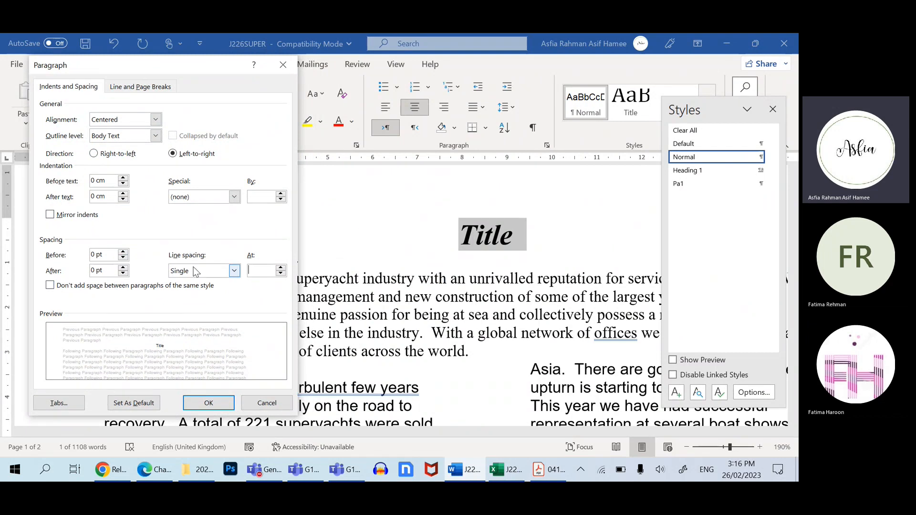
pyautogui.click(213, 406)
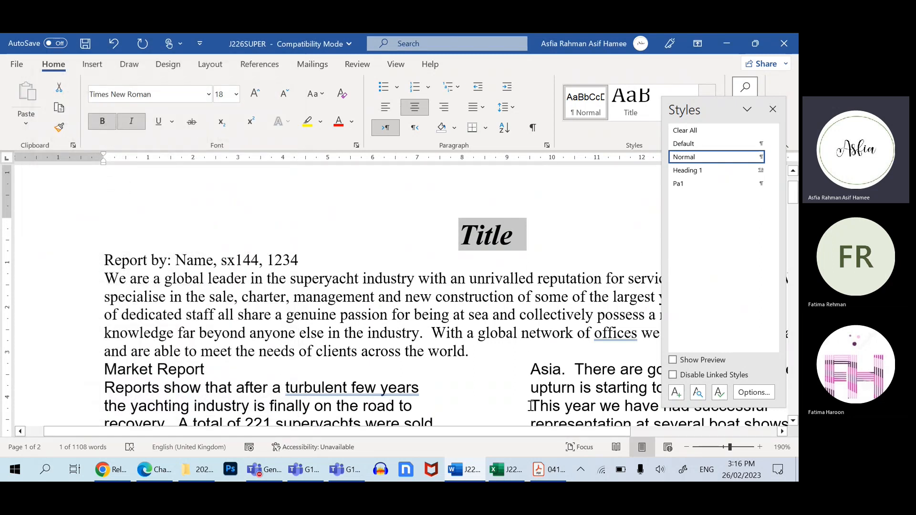
# - Look up the style name in the exam paper PDF and enter MS-title for a new Word style made from the Title line's formatting
pyautogui.click(549, 469)
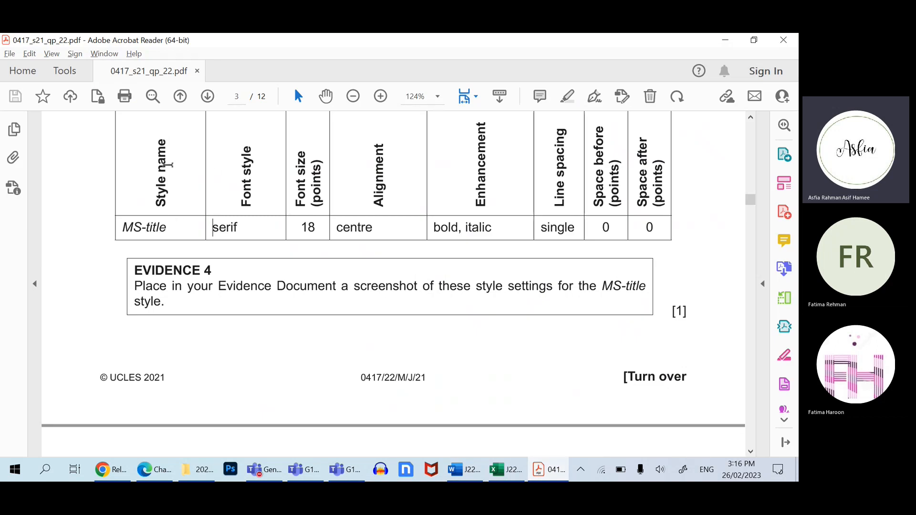
pyautogui.moveTo(162, 209); pyautogui.dragTo(154, 136)
pyautogui.click(162, 232)
pyautogui.moveTo(123, 227); pyautogui.dragTo(237, 228)
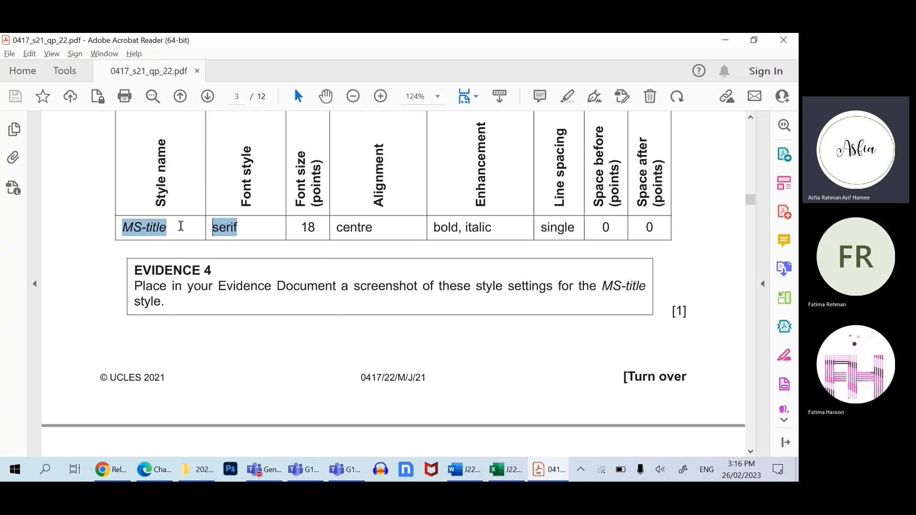
pyautogui.click(553, 470)
pyautogui.rightClick(492, 242)
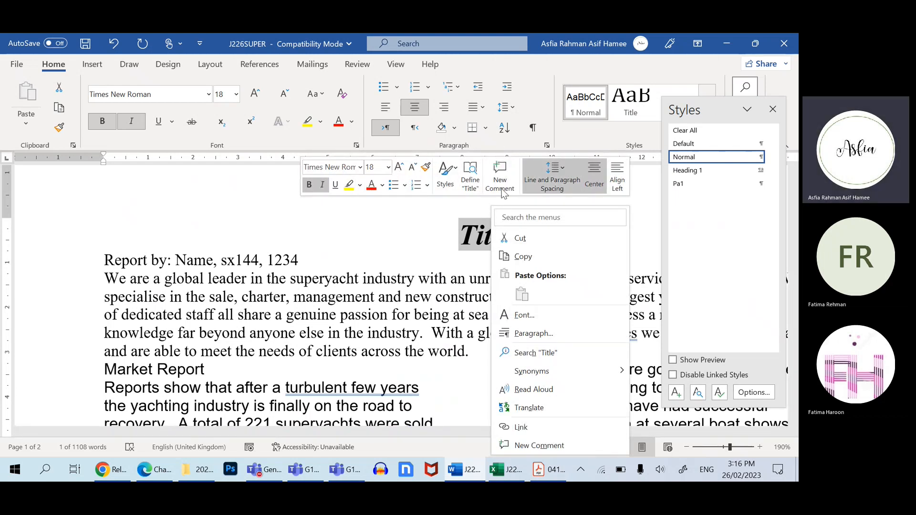
pyautogui.click(445, 178)
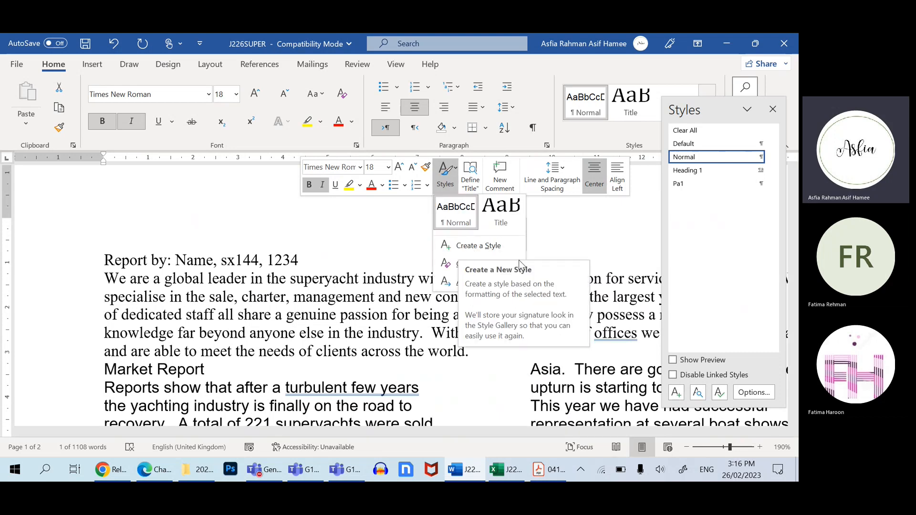
pyautogui.click(489, 253)
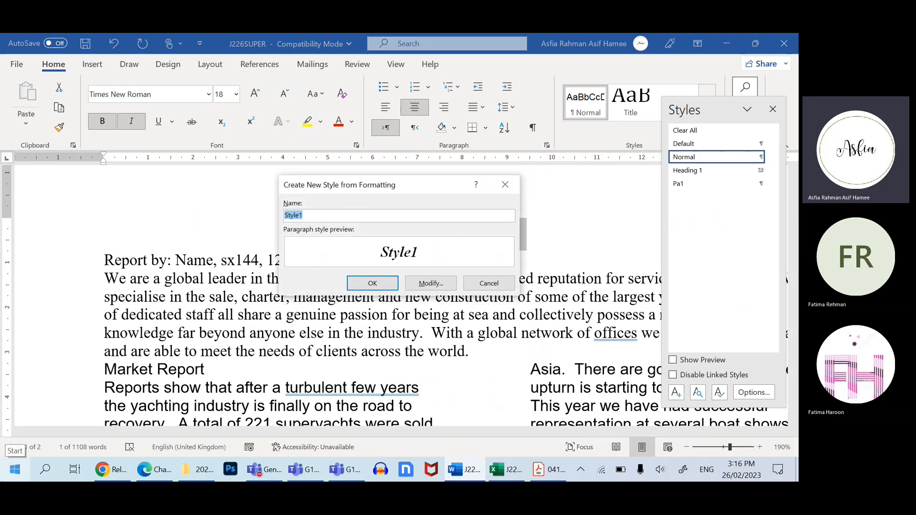
pyautogui.write('MS-title')
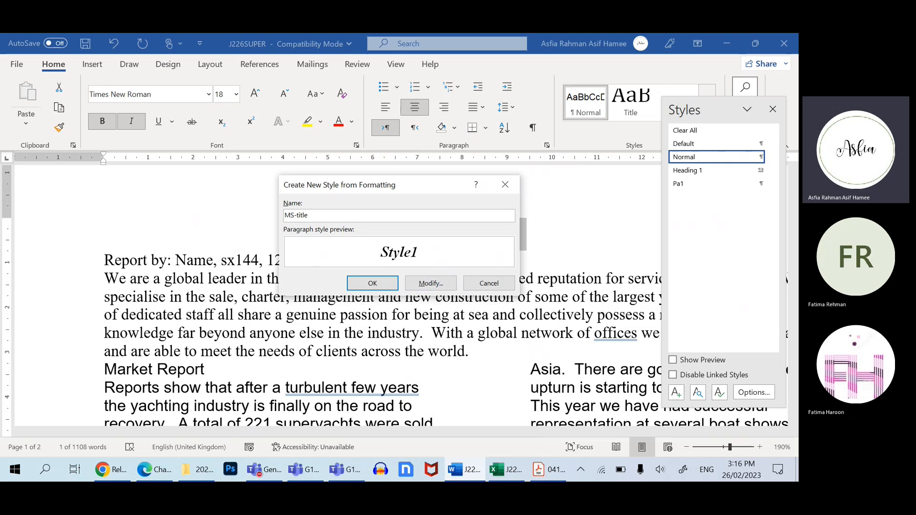
# - Consult question 4 in the exam paper PDF for the base style, and in Word set the new MS-title style's type to Paragraph, based on Default
pyautogui.click(539, 471)
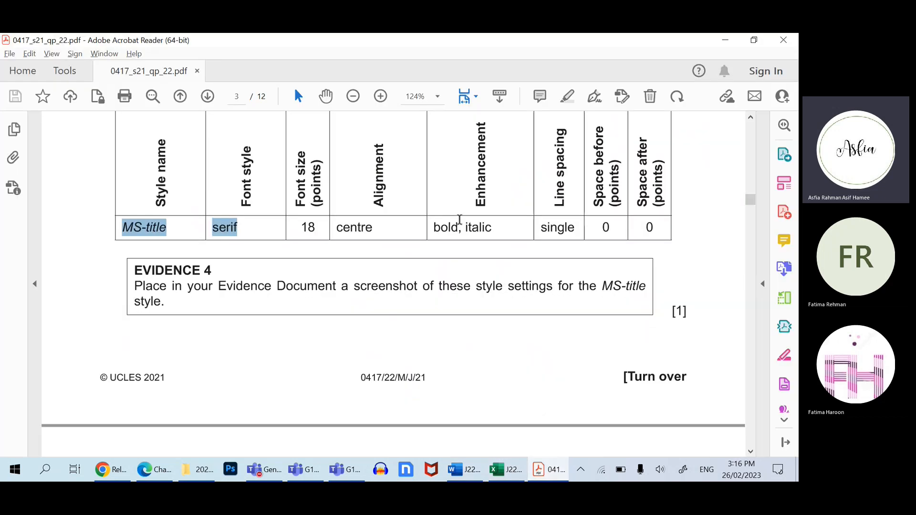
pyautogui.scroll(3, 326, 186)
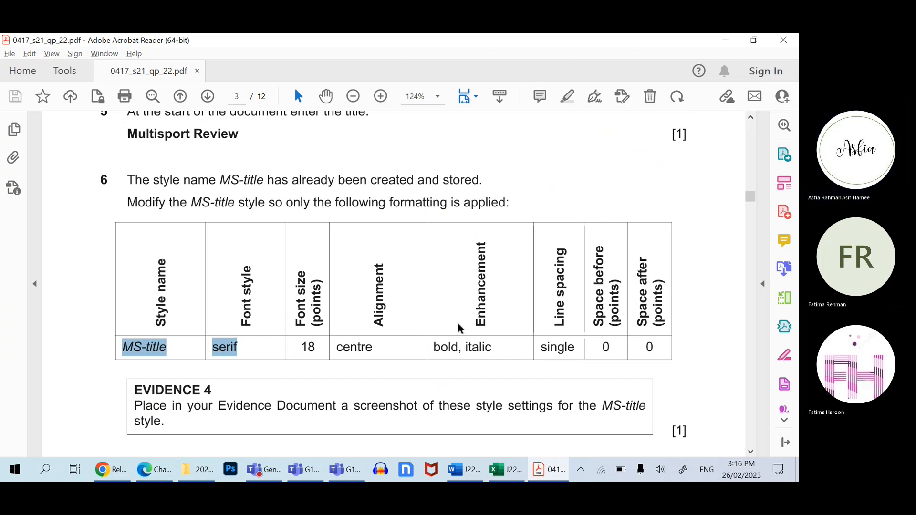
pyautogui.scroll(7, 453, 296)
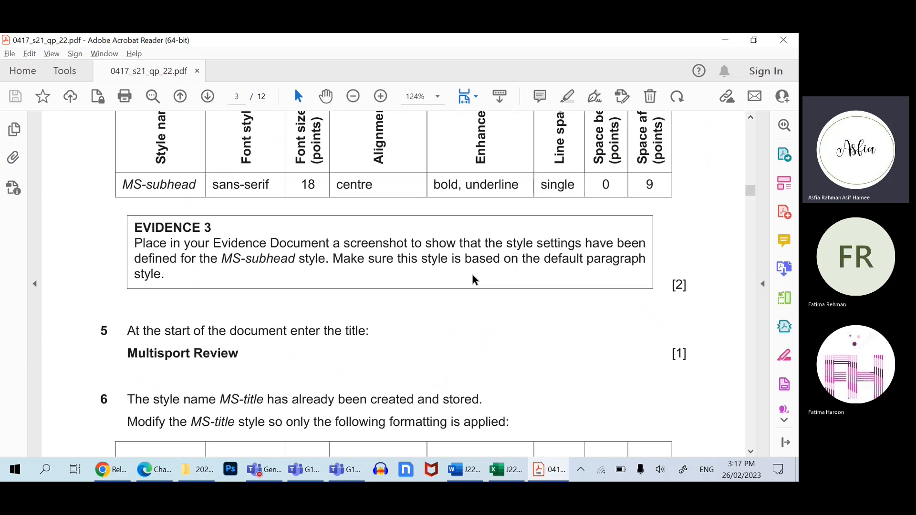
pyautogui.scroll(2, 480, 289)
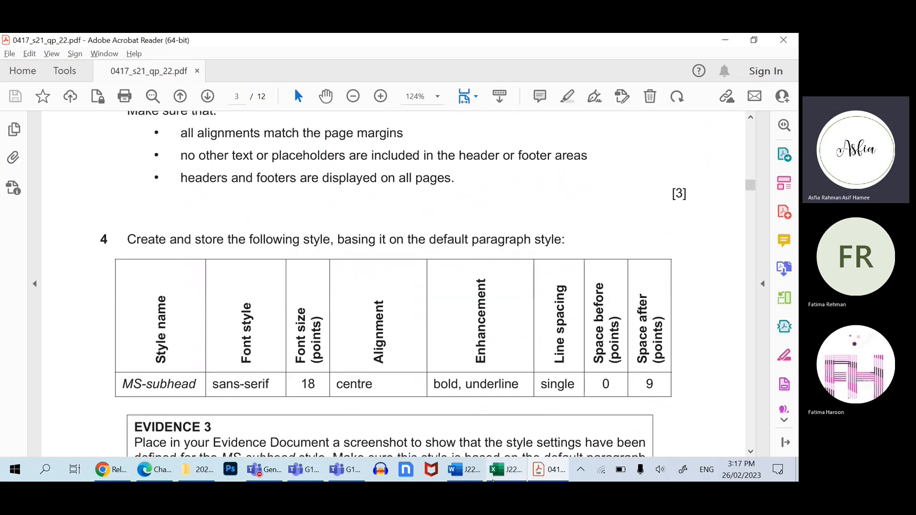
pyautogui.click(553, 472)
pyautogui.write('MS-title')
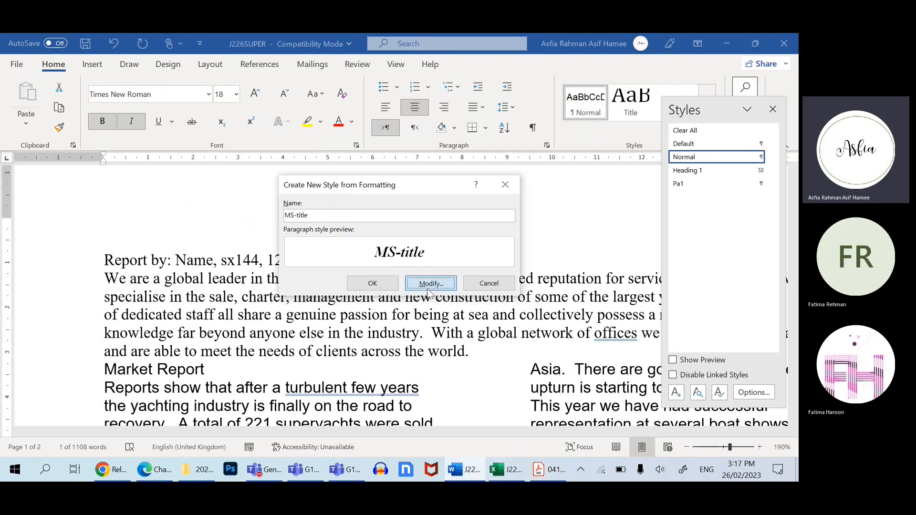
pyautogui.click(429, 283)
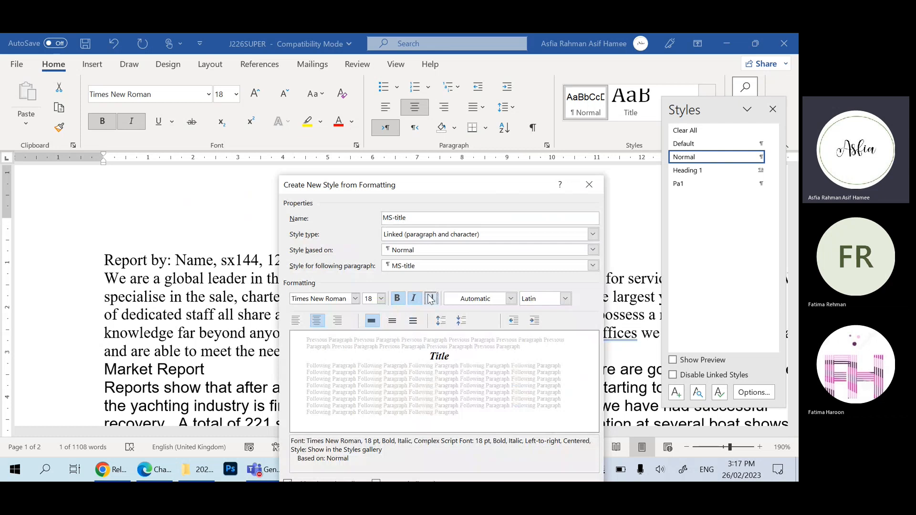
pyautogui.click(406, 237)
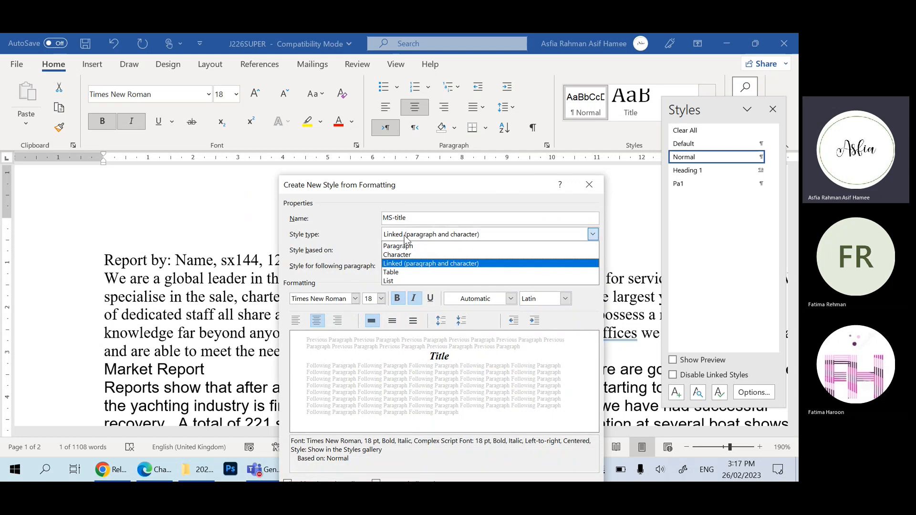
pyautogui.click(429, 246)
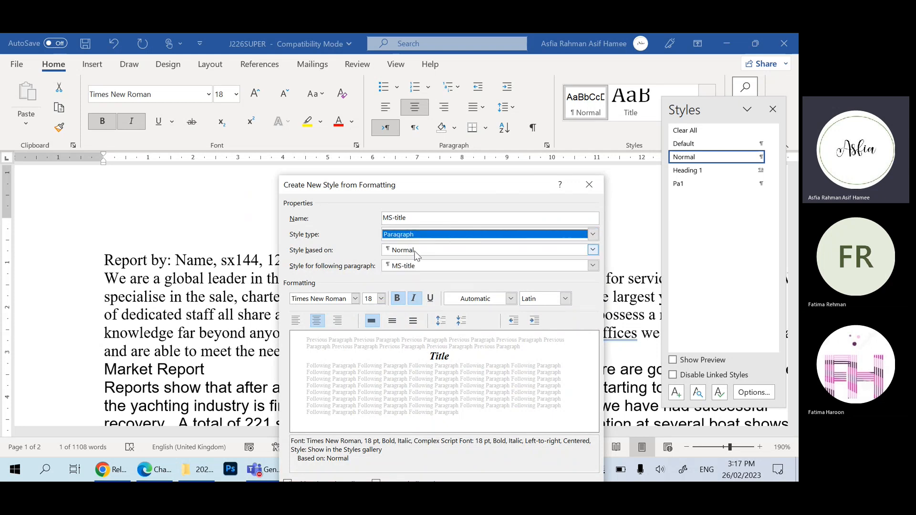
pyautogui.click(414, 251)
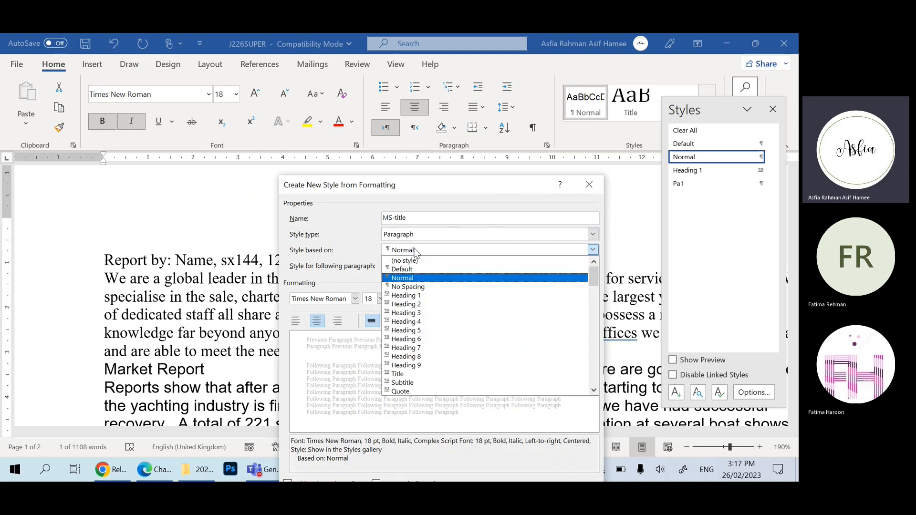
pyautogui.click(403, 271)
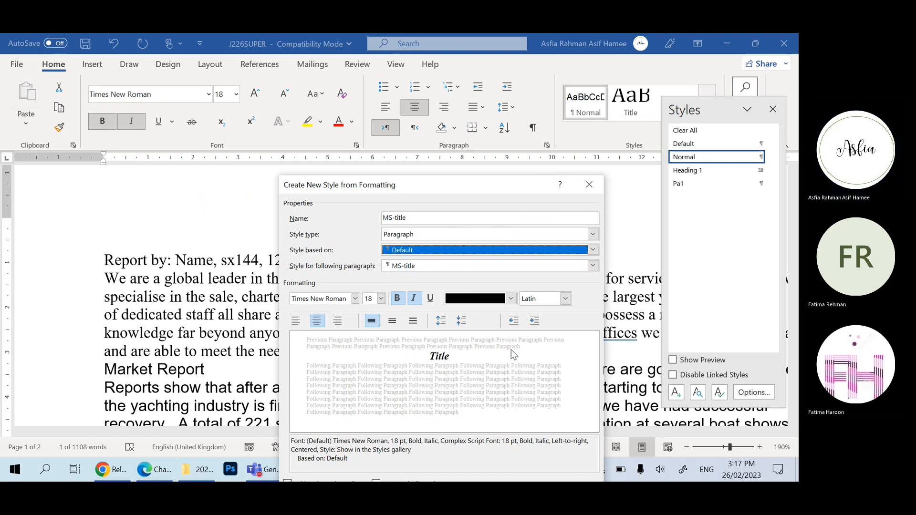
pyautogui.moveTo(467, 188); pyautogui.dragTo(487, 61)
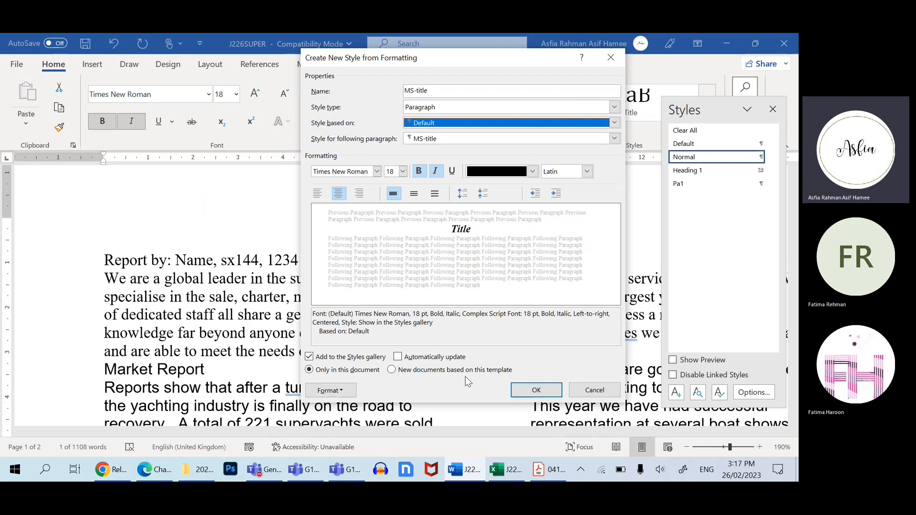
# - Create the MS-title style with the settings chosen for it
pyautogui.click(537, 390)
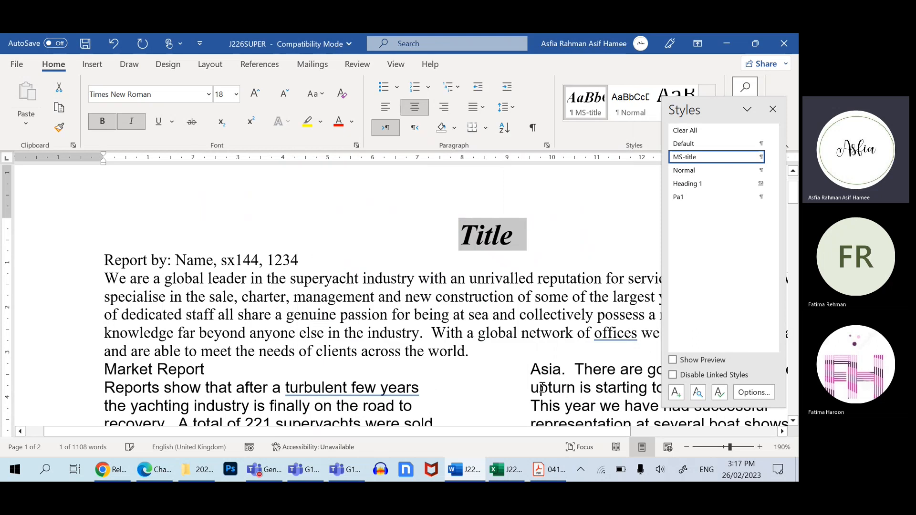
pyautogui.moveTo(682, 160)
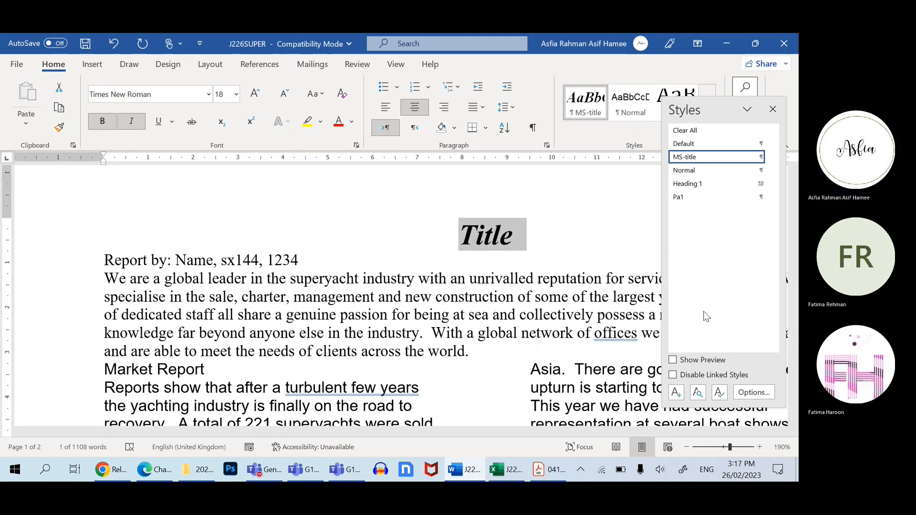
# - Switch to the exam paper PDF and look through its questions on pages 2 to 5
pyautogui.hotkey('alt', 'Tab')
pyautogui.scroll(-3, 409, 338)
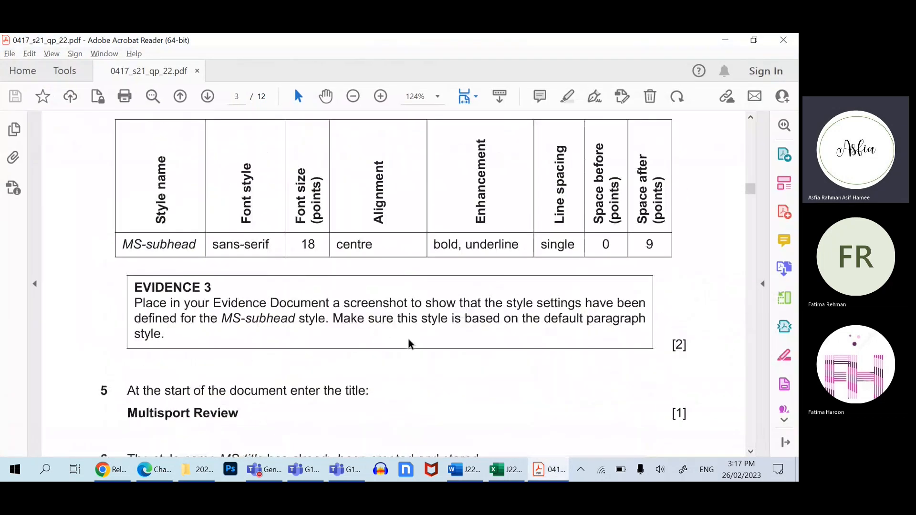
pyautogui.scroll(6, 412, 343)
pyautogui.scroll(10, 416, 351)
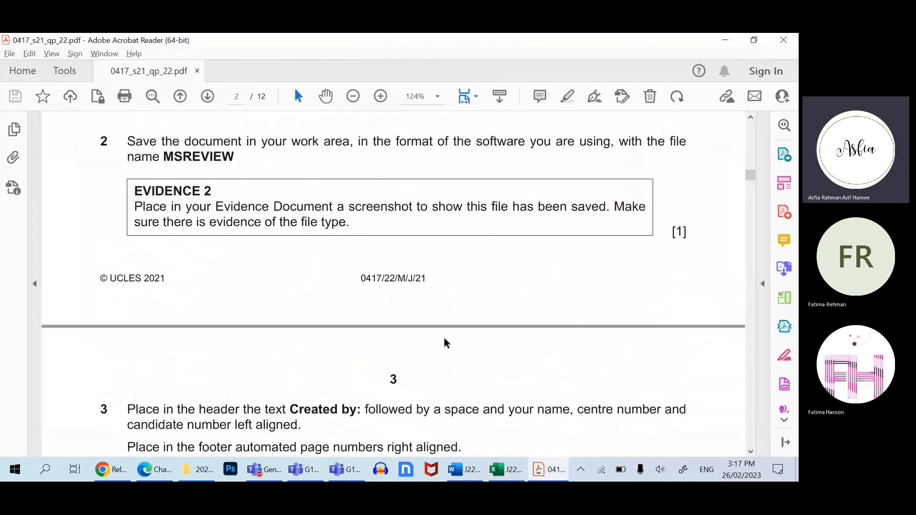
pyautogui.scroll(-20, 753, 442)
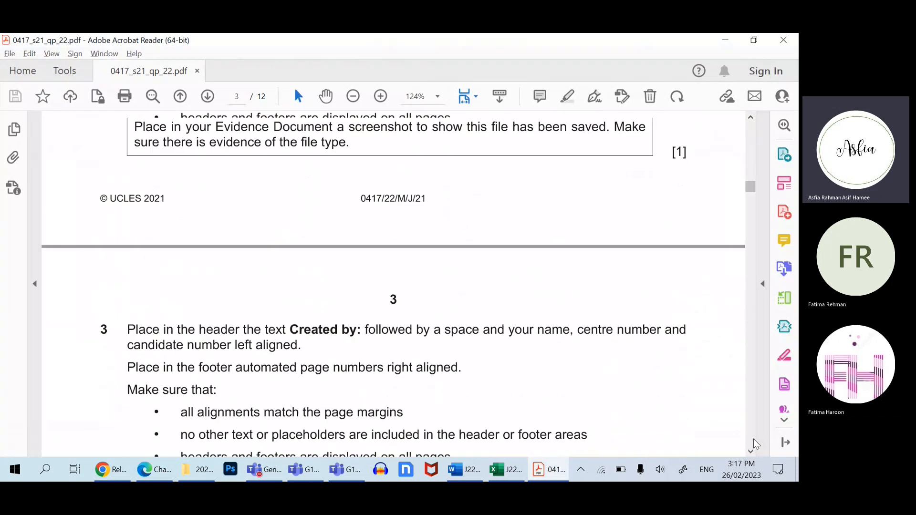
pyautogui.scroll(-20, 753, 442)
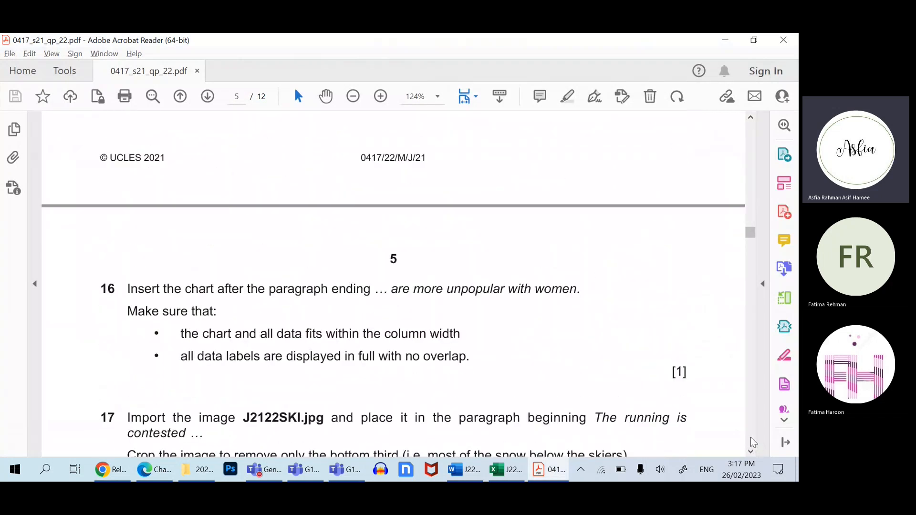
pyautogui.scroll(10, 603, 327)
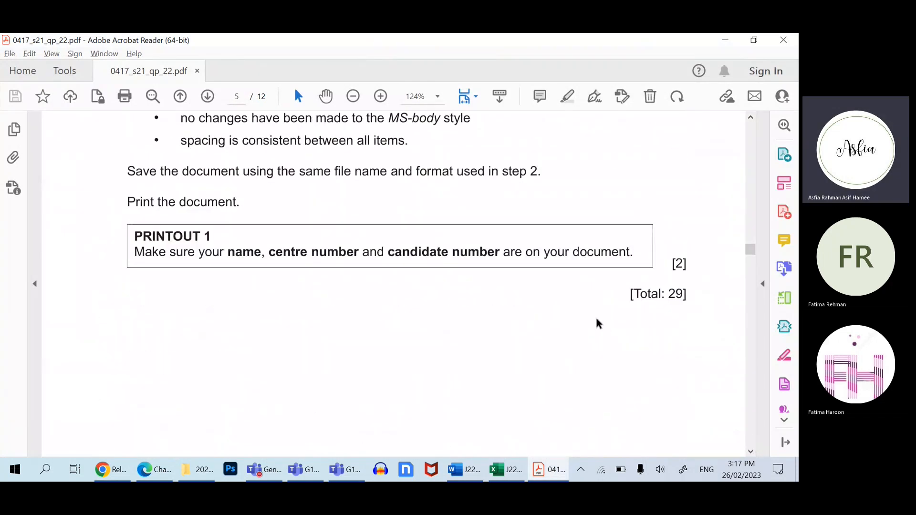
# - Return to the J226SUPER document in Word, right-align the "Report by" line below the title and close the Styles pane
pyautogui.hotkey('alt', 'Tab')
pyautogui.moveTo(302, 260); pyautogui.dragTo(209, 246)
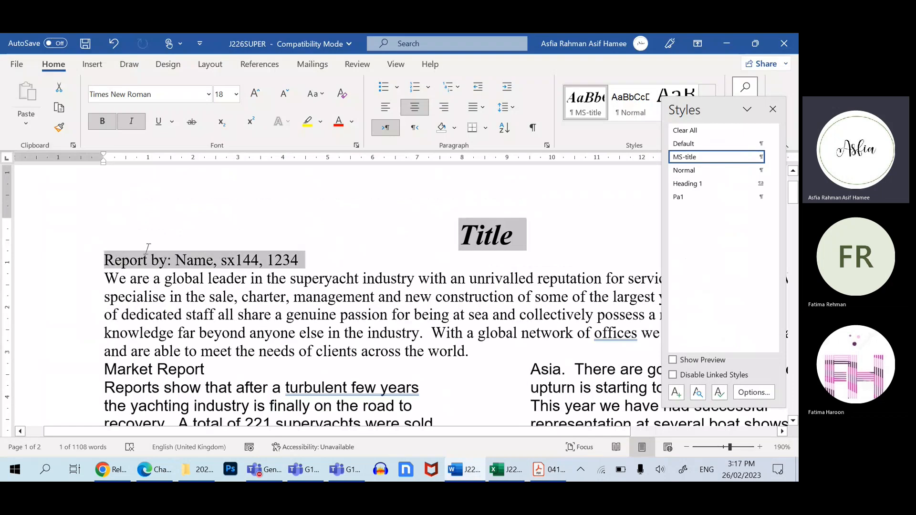
pyautogui.moveTo(147, 248); pyautogui.dragTo(146, 244)
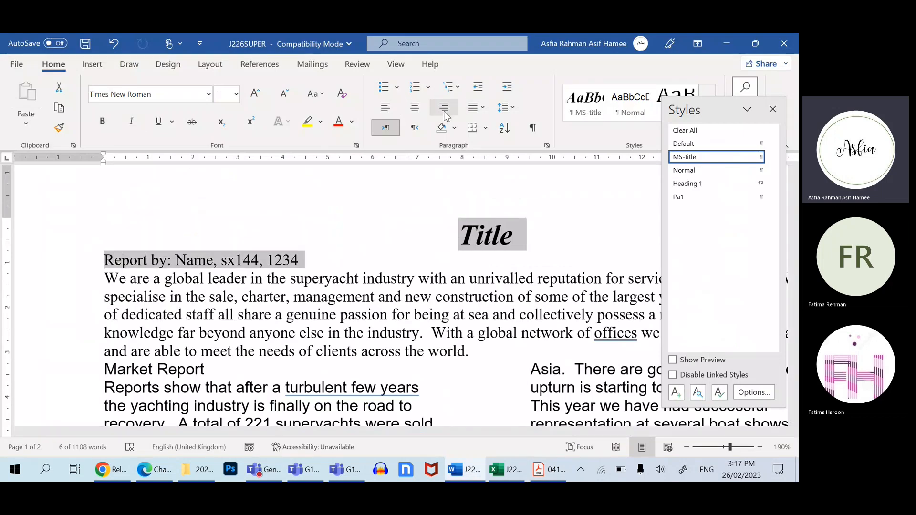
pyautogui.click(517, 259)
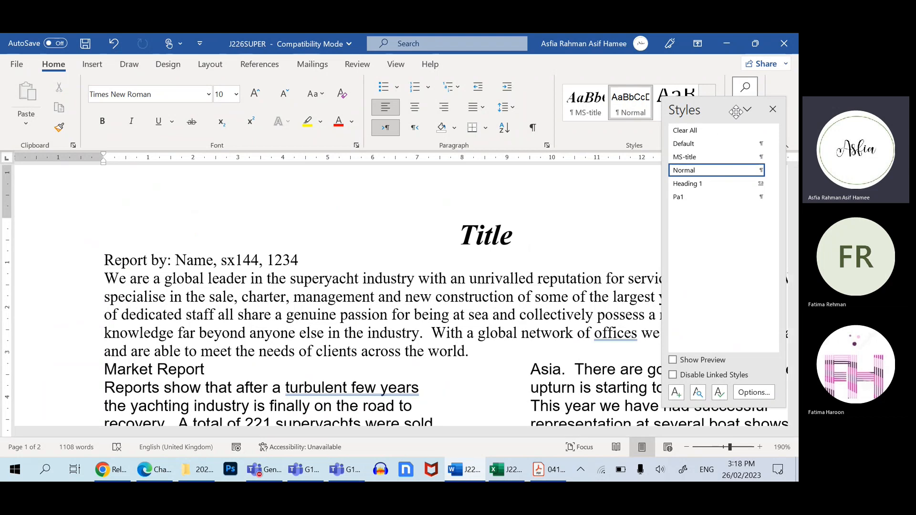
pyautogui.moveTo(299, 260); pyautogui.dragTo(103, 260)
pyautogui.click(456, 109)
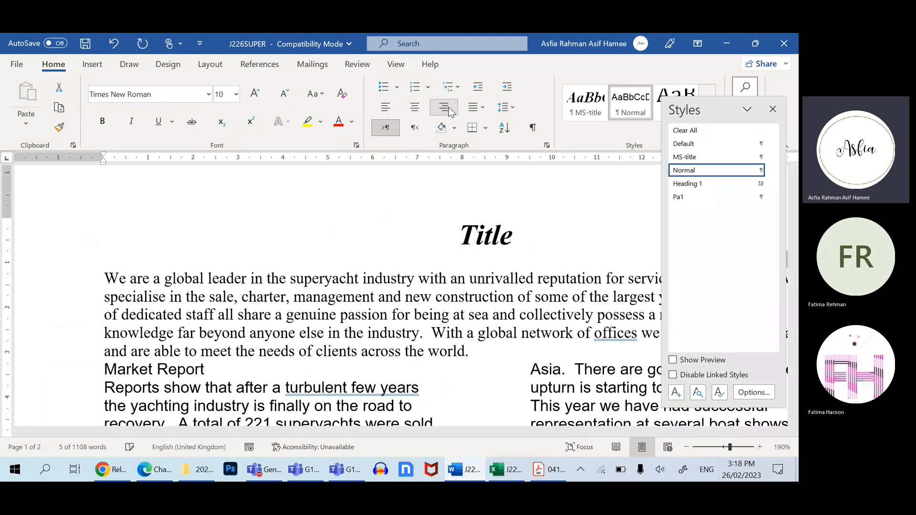
pyautogui.click(746, 109)
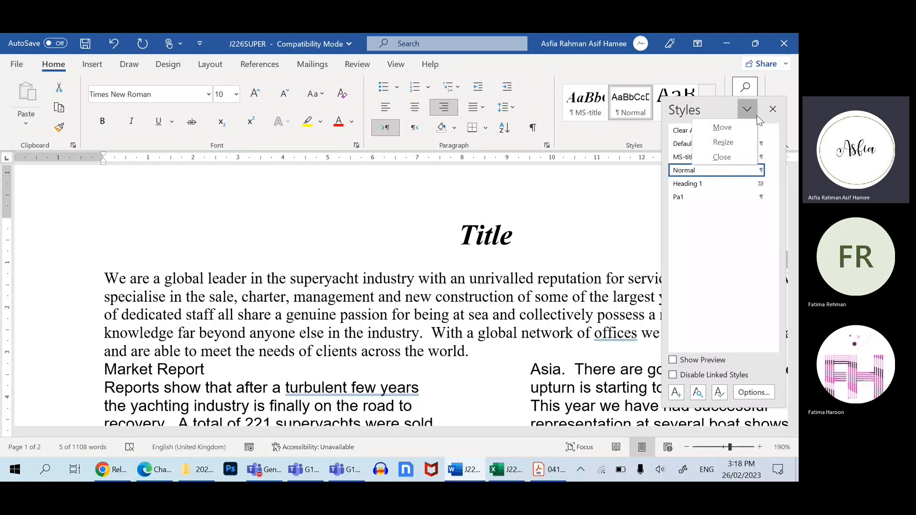
pyautogui.click(771, 109)
pyautogui.click(773, 109)
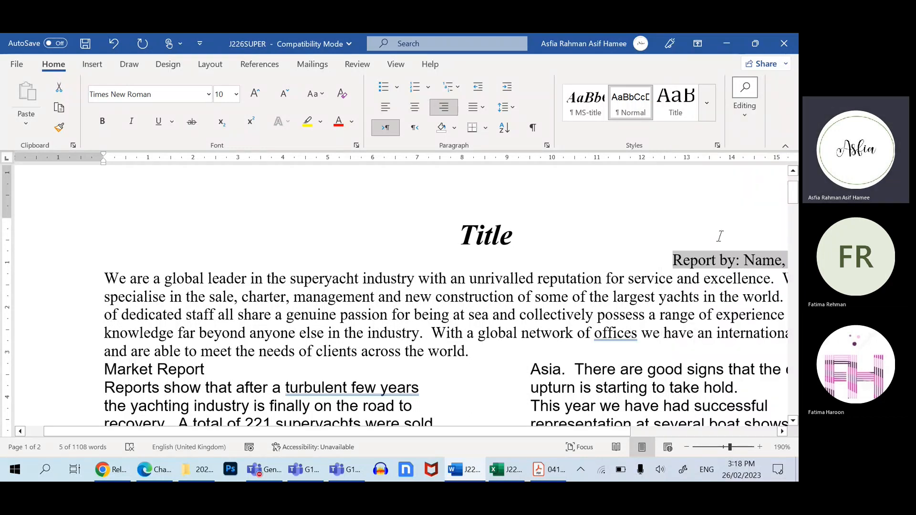
# - Format the whole "Report by" line in Arial, 14 pt, italic
pyautogui.click(597, 423)
pyautogui.moveTo(593, 431); pyautogui.dragTo(735, 430)
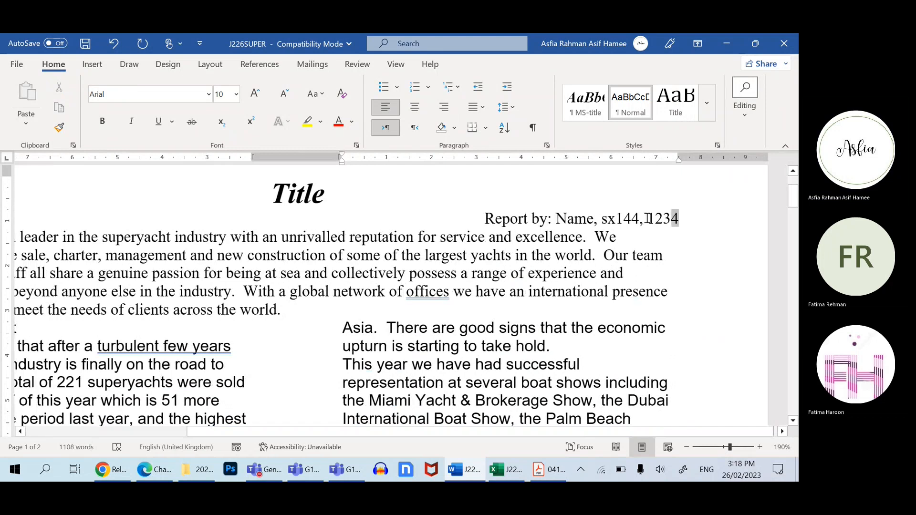
pyautogui.tripleClick(676, 219)
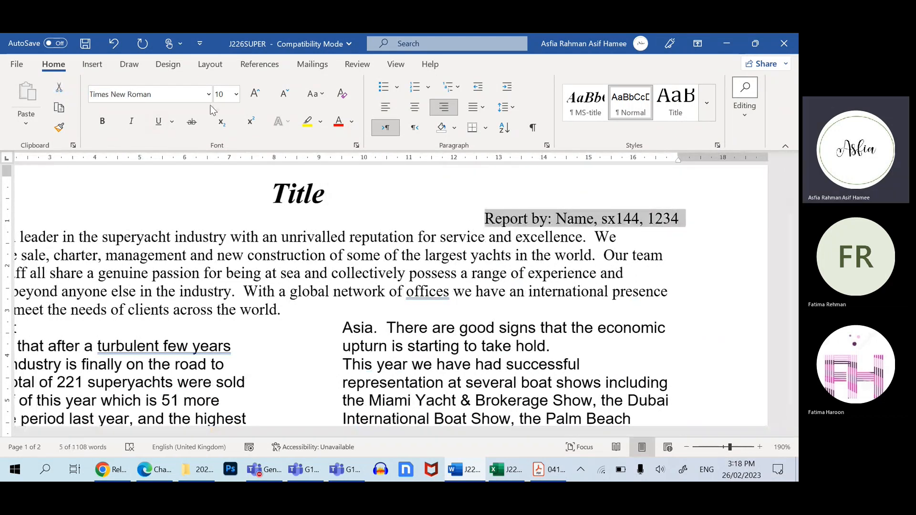
pyautogui.click(236, 94)
pyautogui.click(225, 203)
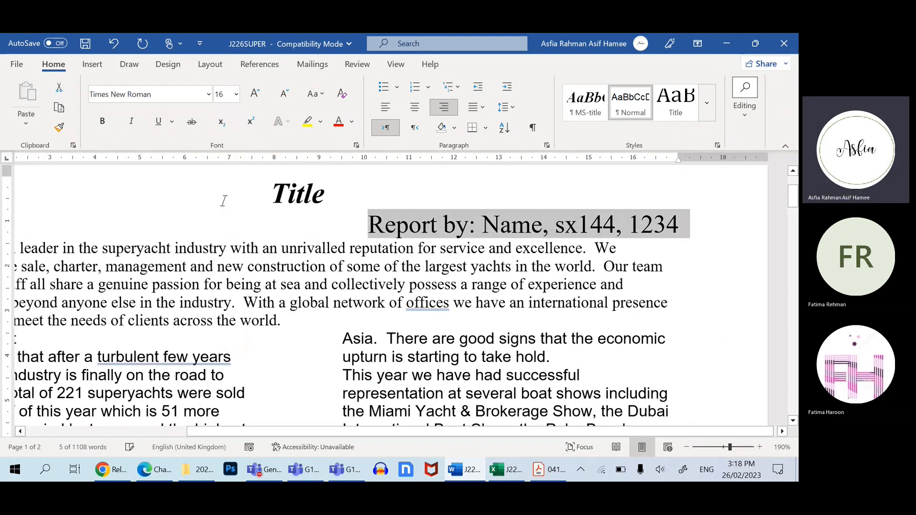
pyautogui.click(209, 95)
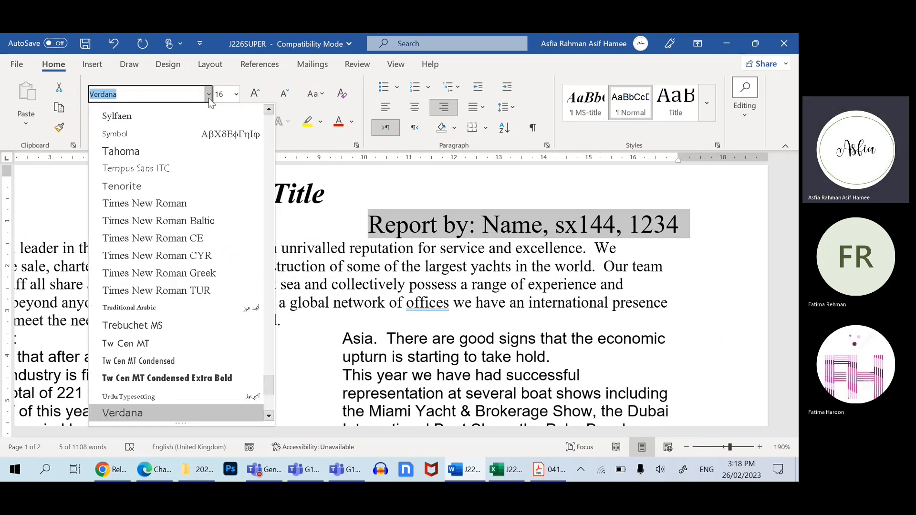
pyautogui.moveTo(267, 388); pyautogui.dragTo(268, 119)
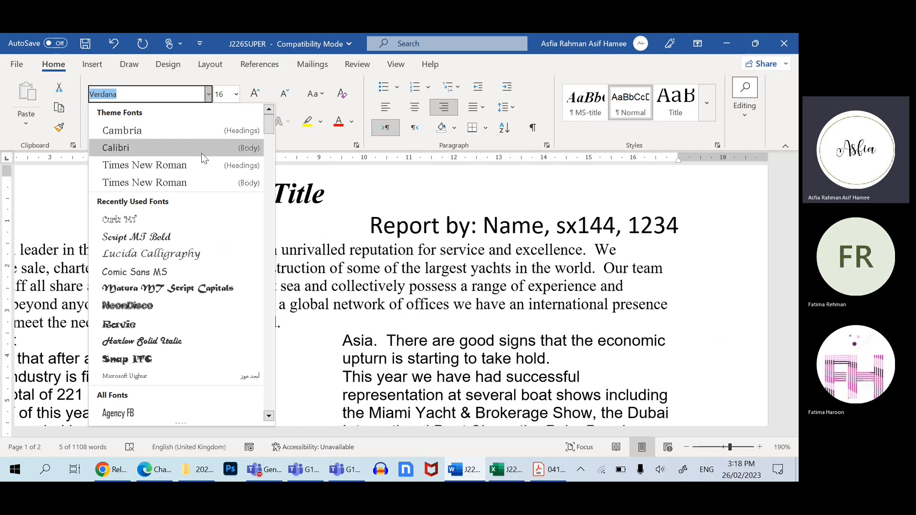
pyautogui.scroll(-3, 152, 362)
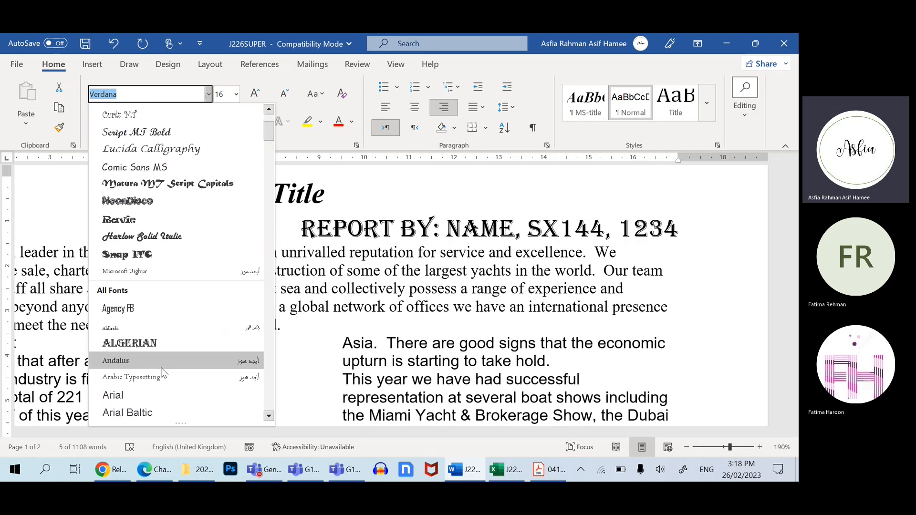
pyautogui.click(144, 395)
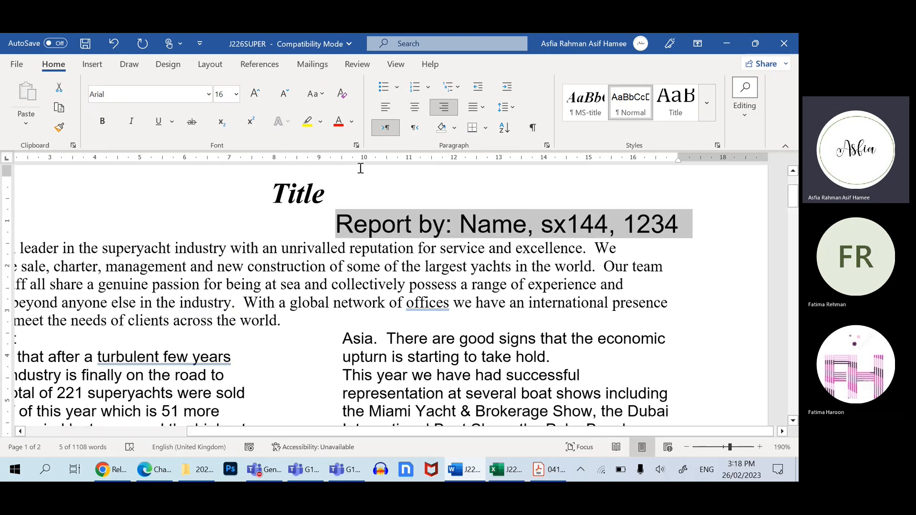
pyautogui.click(283, 94)
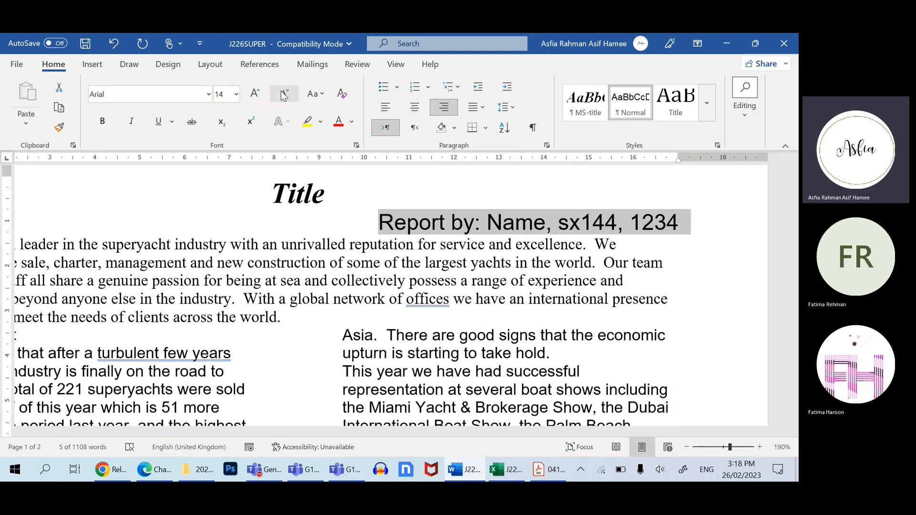
pyautogui.click(129, 124)
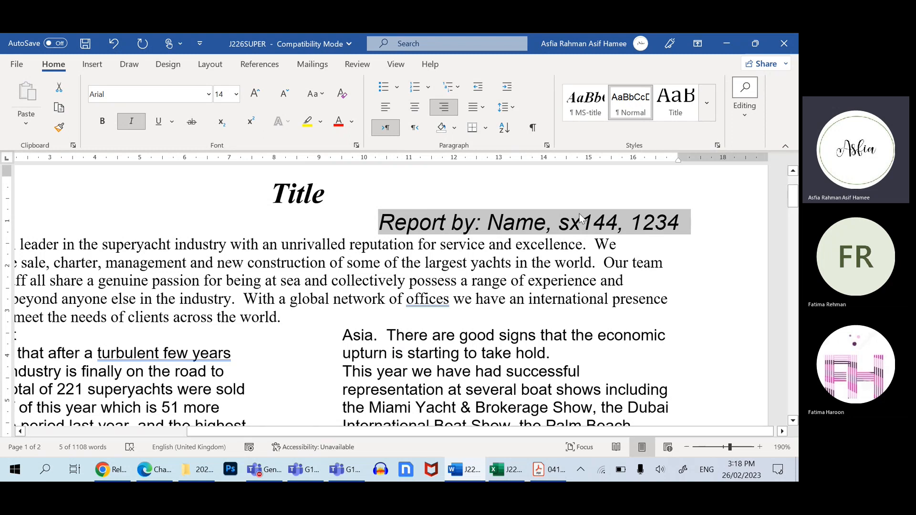
# - Start creating a new style from the "Report by" line's formatting
pyautogui.rightClick(554, 223)
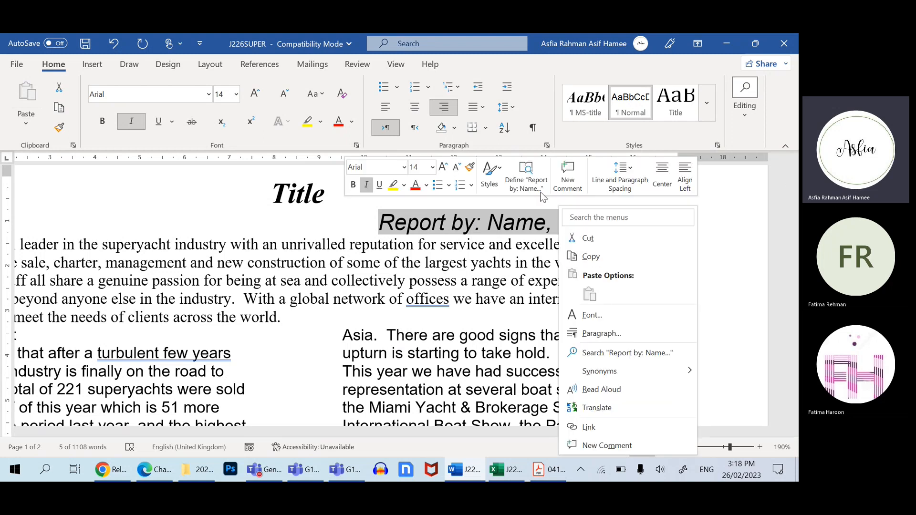
pyautogui.click(487, 186)
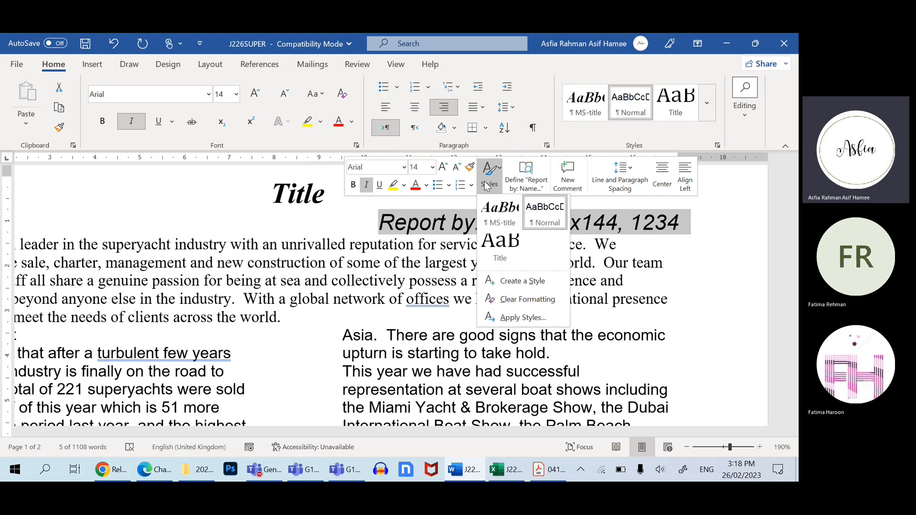
pyautogui.click(547, 290)
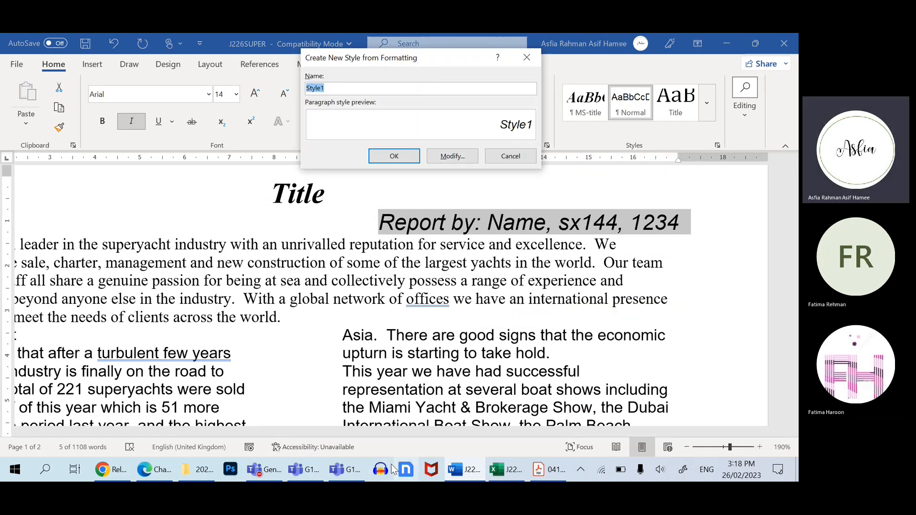
# - Switch to the Teams meeting, mute the microphone and return to the Word document
pyautogui.click(312, 472)
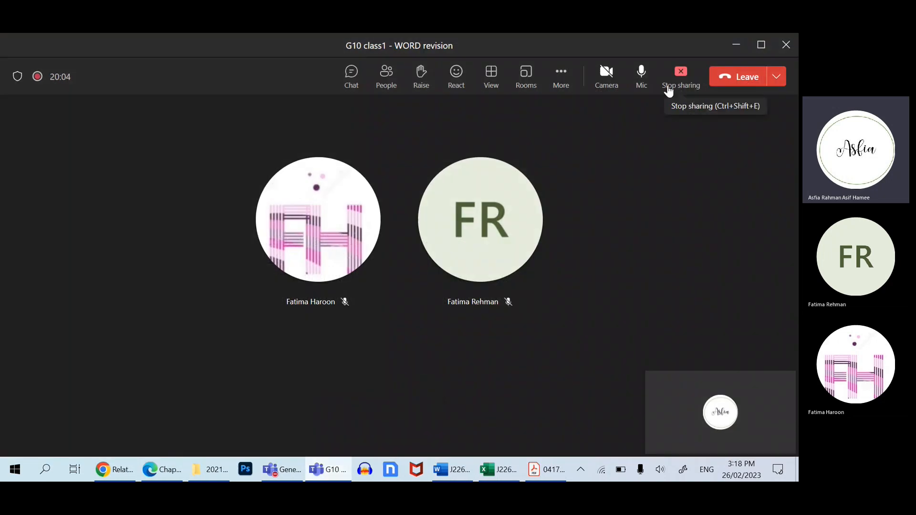
pyautogui.click(640, 78)
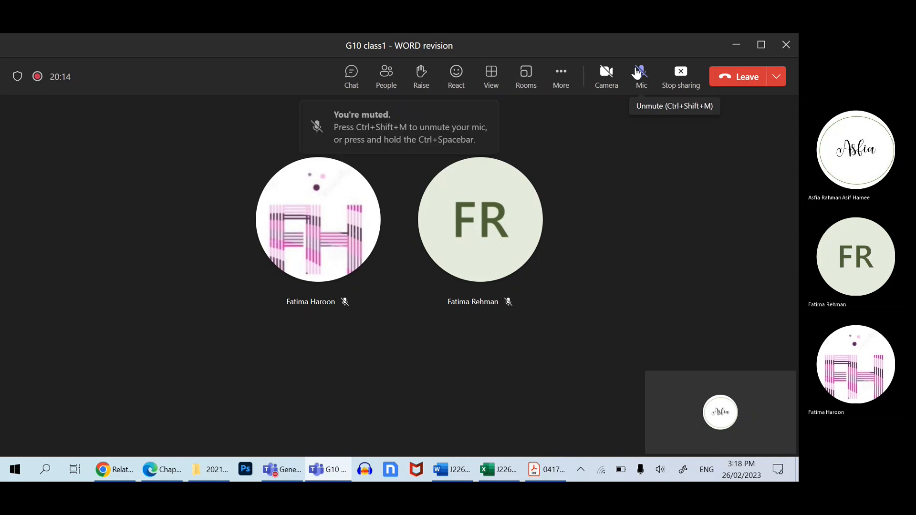
pyautogui.click(736, 44)
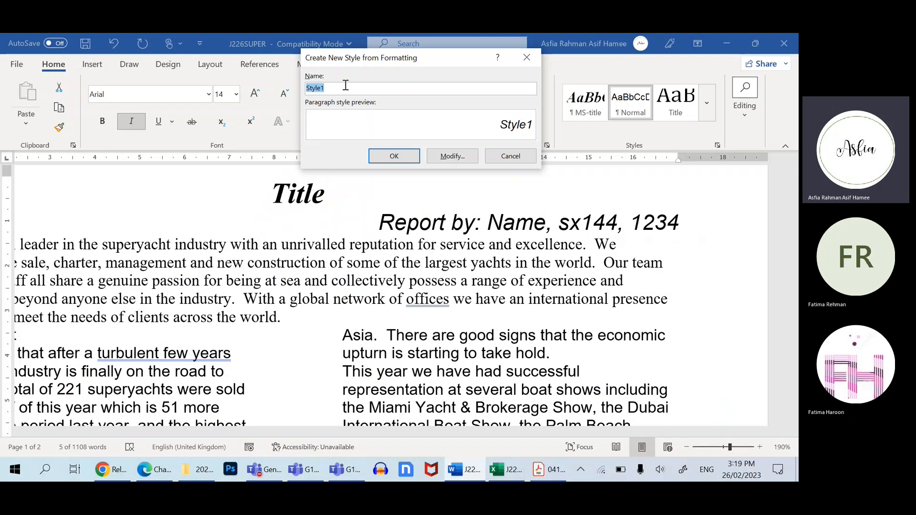
# - Name the new style MS-Subtitle and open its full settings, moving the dialog clear of the "Report by" line
pyautogui.write('M')
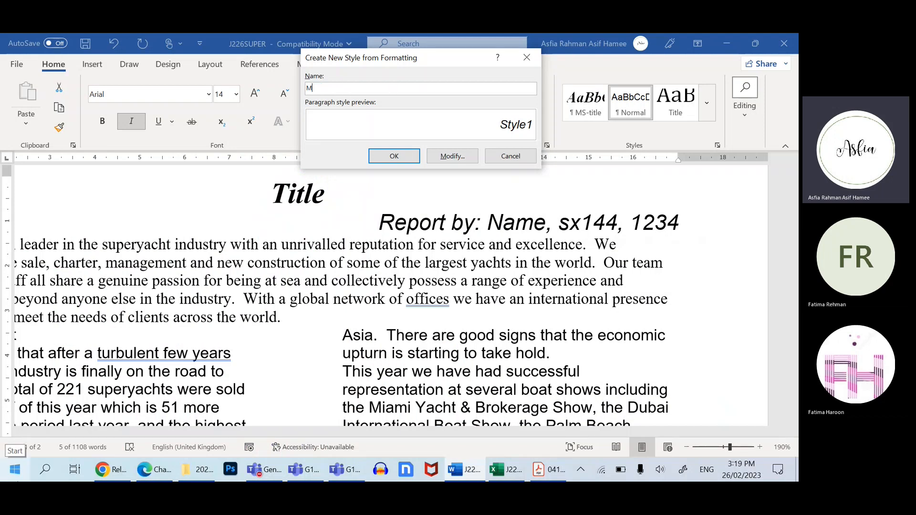
pyautogui.write('S-Subtitle')
pyautogui.click(433, 156)
pyautogui.moveTo(417, 64); pyautogui.dragTo(217, 81)
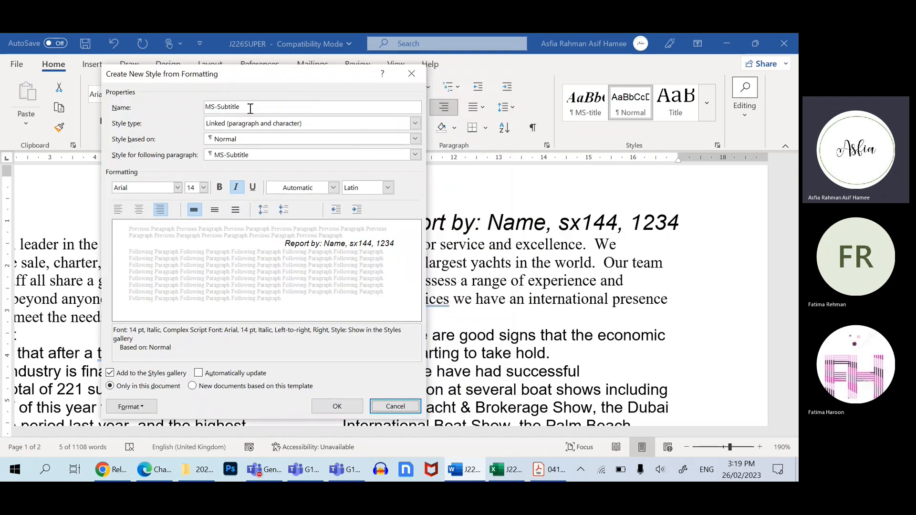
# - Set the MS-Subtitle style's type to Paragraph, base it on Default and create the style
pyautogui.click(314, 123)
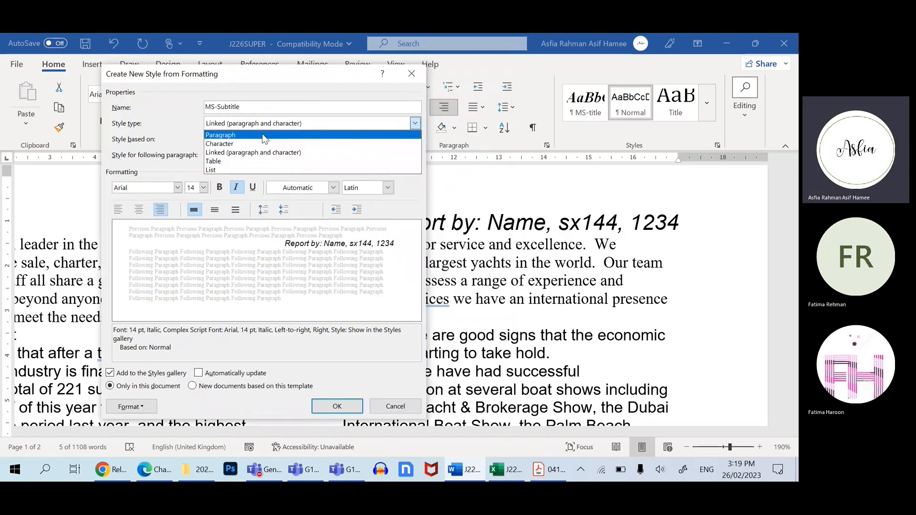
pyautogui.click(237, 137)
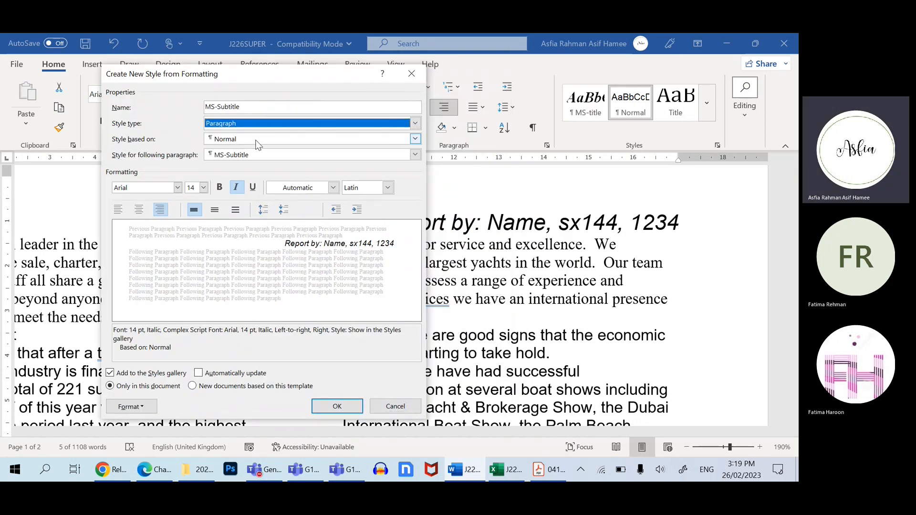
pyautogui.click(256, 141)
pyautogui.click(256, 141)
pyautogui.click(235, 159)
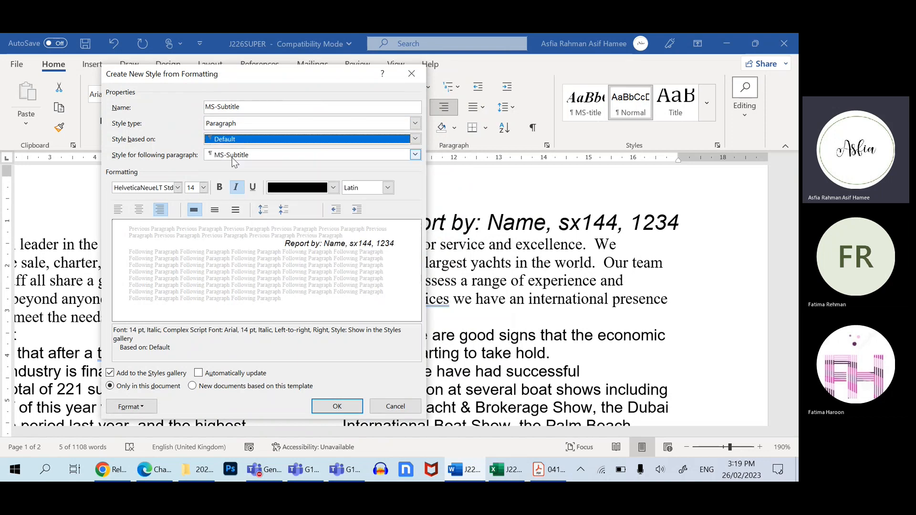
pyautogui.click(324, 406)
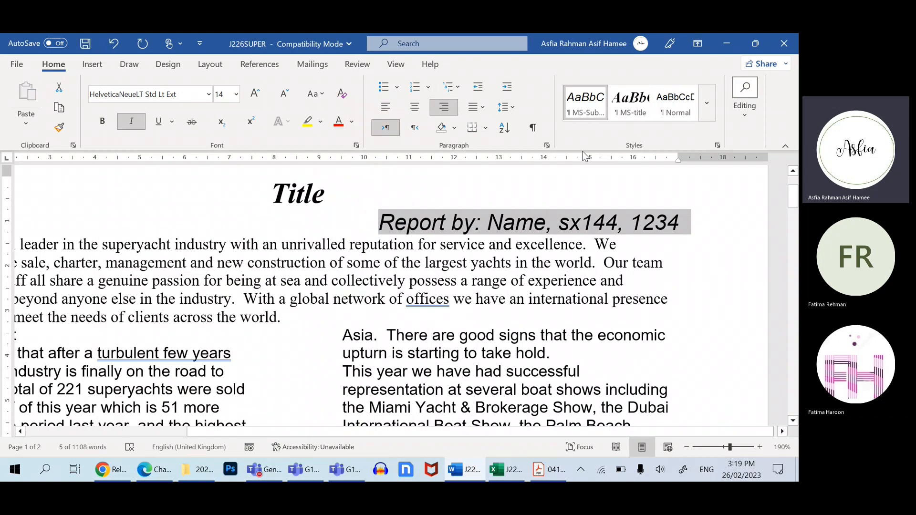
pyautogui.click(483, 221)
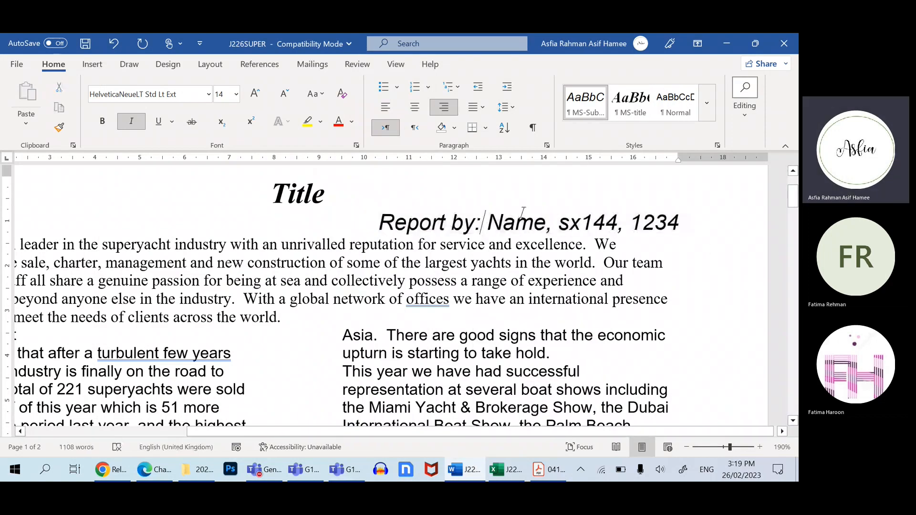
# - Start a new style from the "Report by" line in the Styles pane and name it MS-body
pyautogui.click(641, 120)
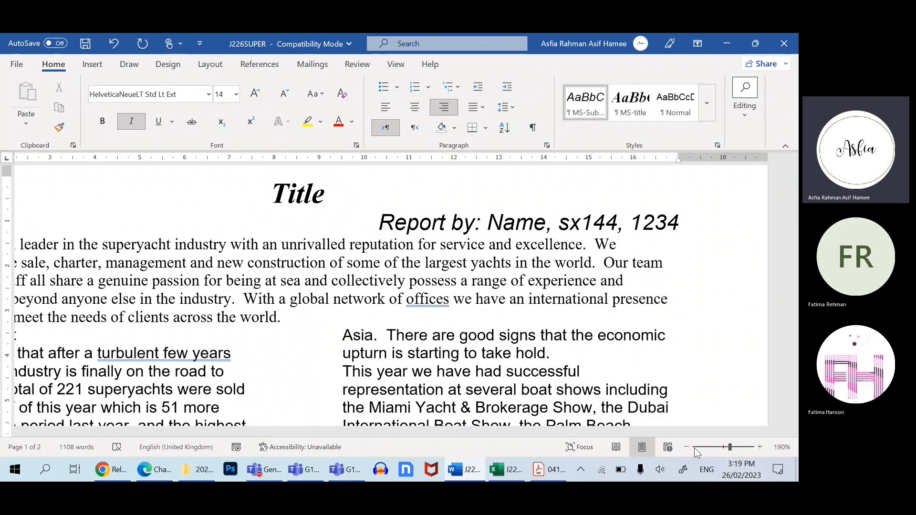
pyautogui.click(687, 448)
pyautogui.click(688, 448)
pyautogui.click(688, 448)
pyautogui.click(688, 448)
pyautogui.click(688, 448)
pyautogui.click(293, 285)
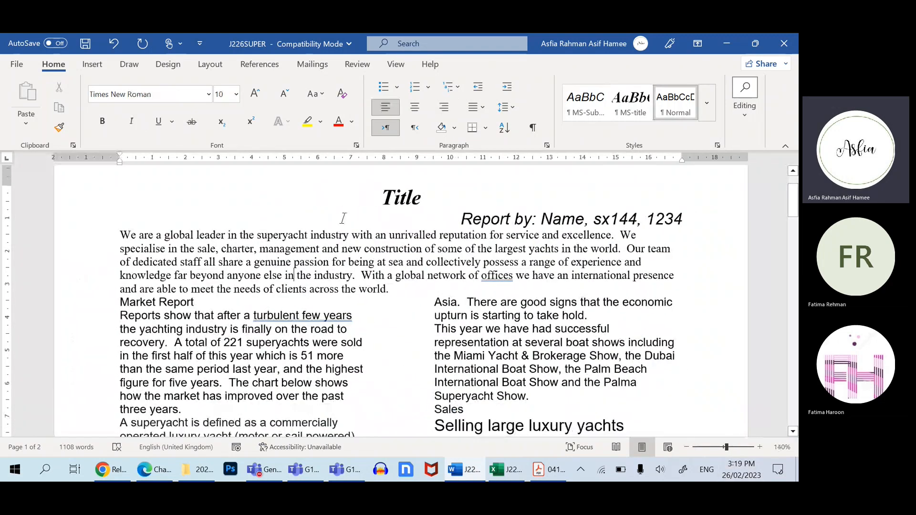
pyautogui.click(343, 218)
pyautogui.click(717, 145)
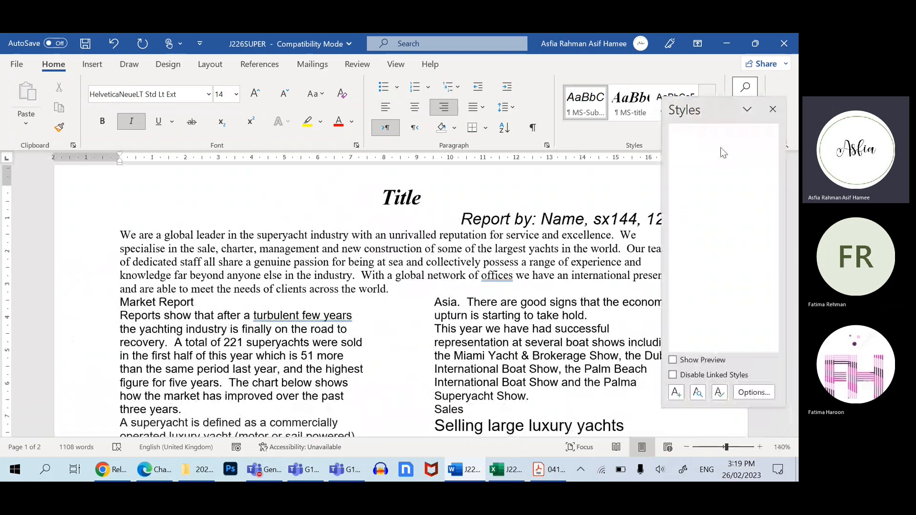
pyautogui.moveTo(729, 158); pyautogui.dragTo(700, 95)
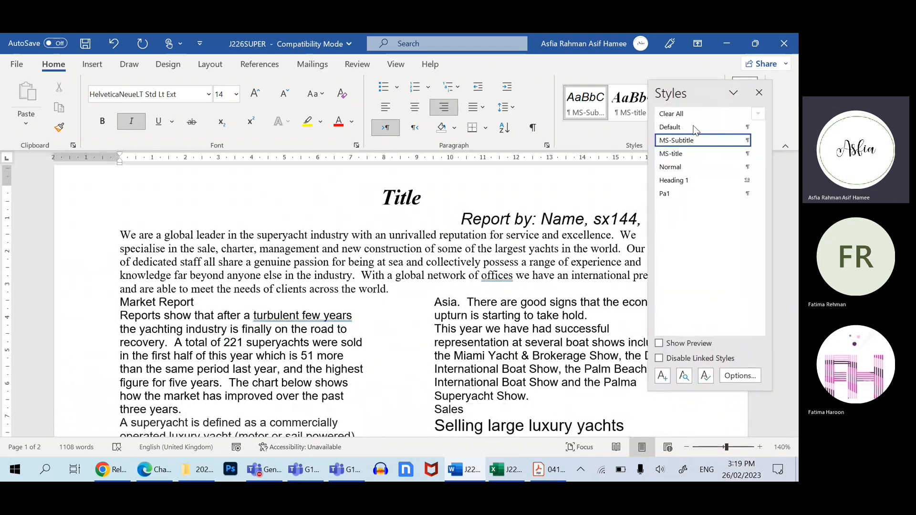
pyautogui.click(663, 378)
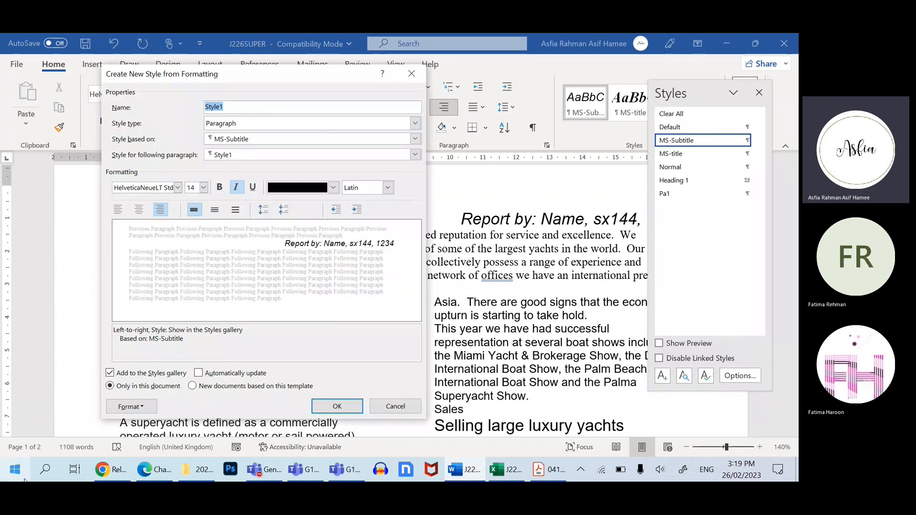
pyautogui.write('MS-body')
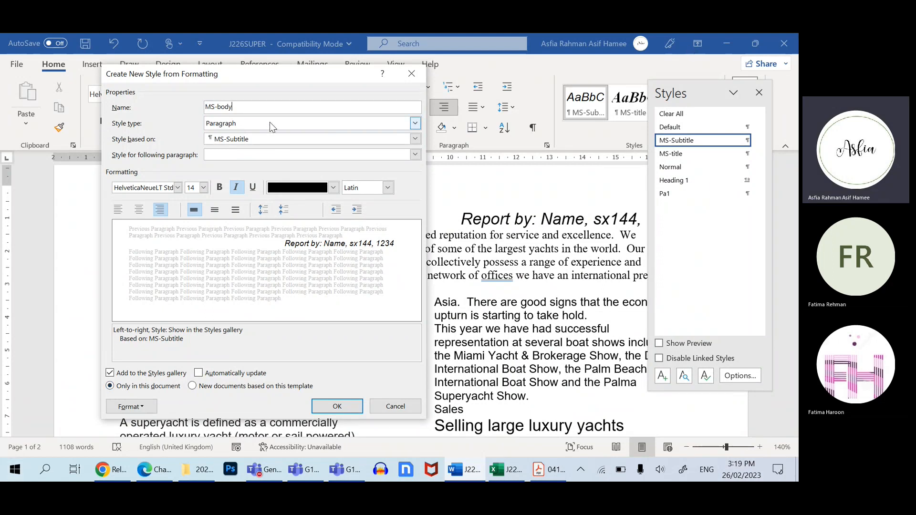
# - Base the MS-body style on Default and set its font to Arial
pyautogui.click(265, 146)
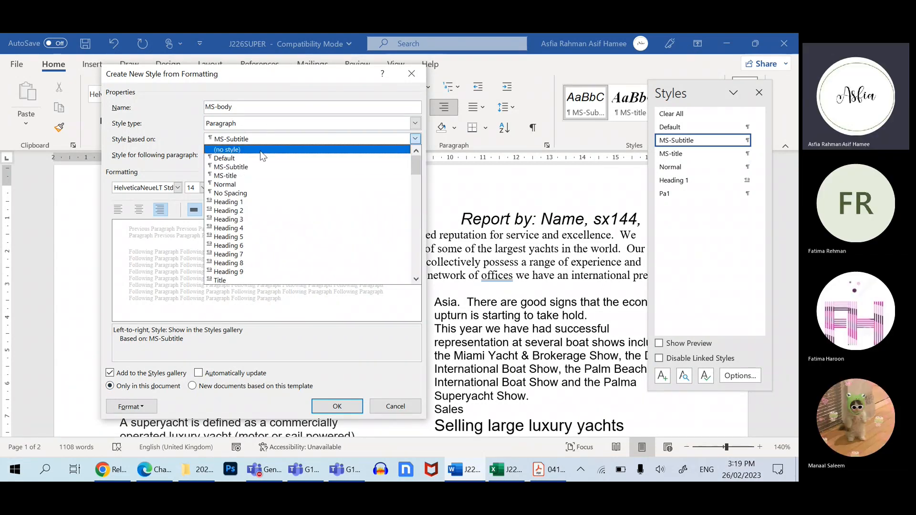
pyautogui.click(258, 155)
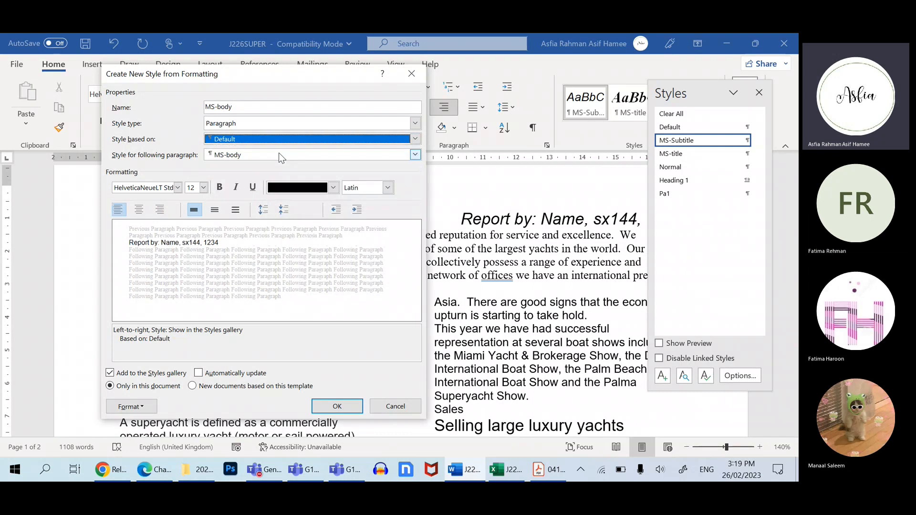
pyautogui.click(177, 188)
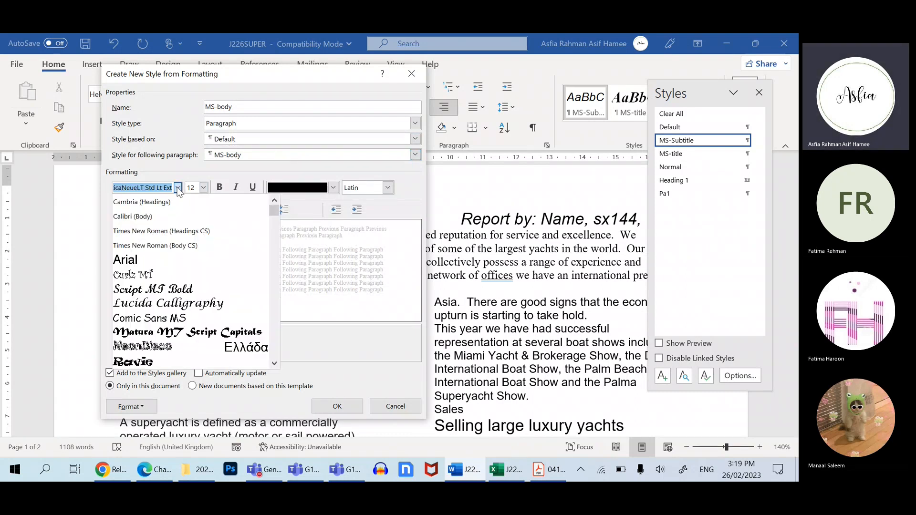
pyautogui.click(179, 267)
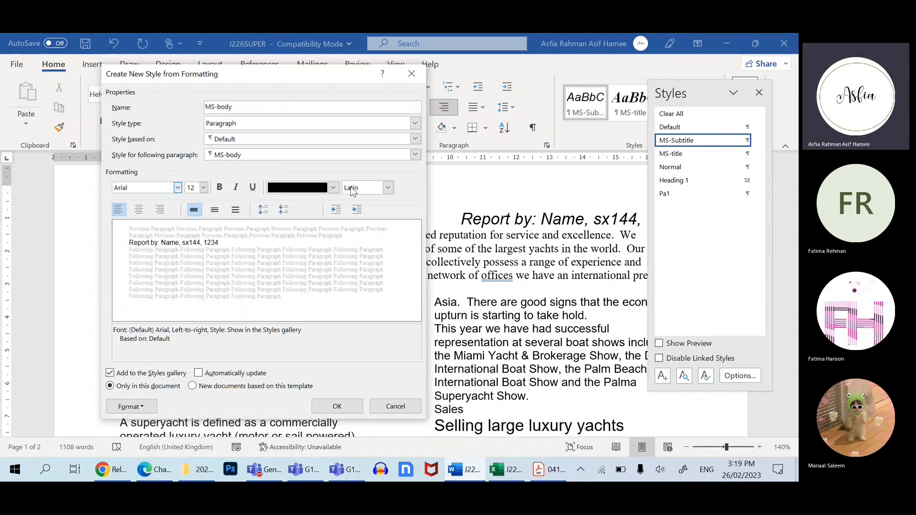
# - Give MS-body 6 pt spacing before and after and 1.5 line spacing, and create the style
pyautogui.click(131, 406)
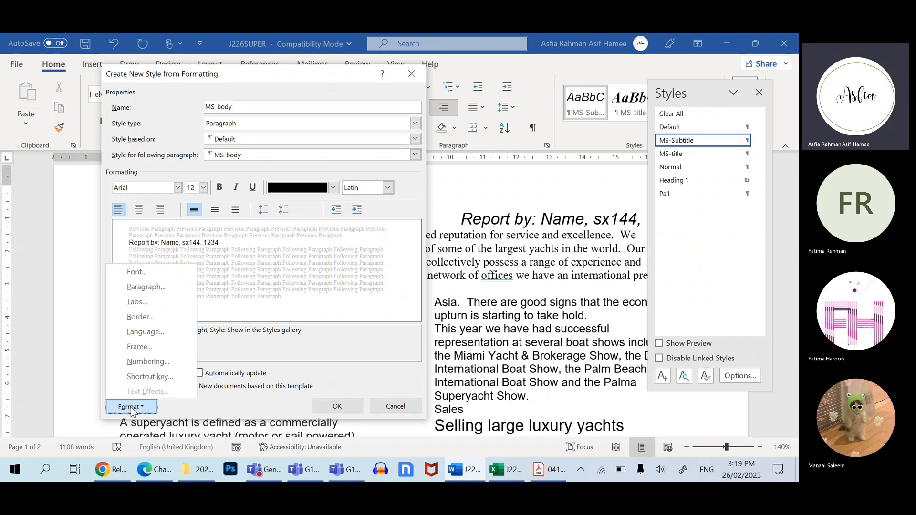
pyautogui.click(158, 286)
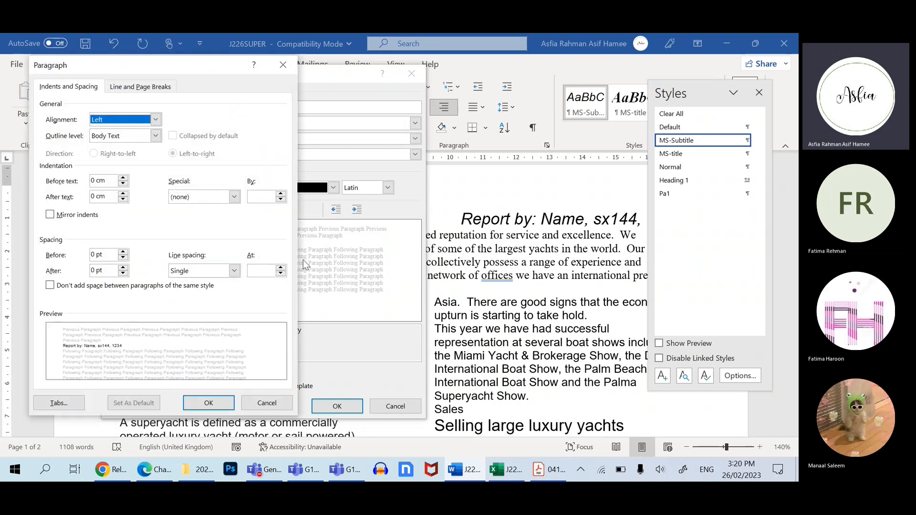
pyautogui.click(124, 253)
pyautogui.click(124, 253)
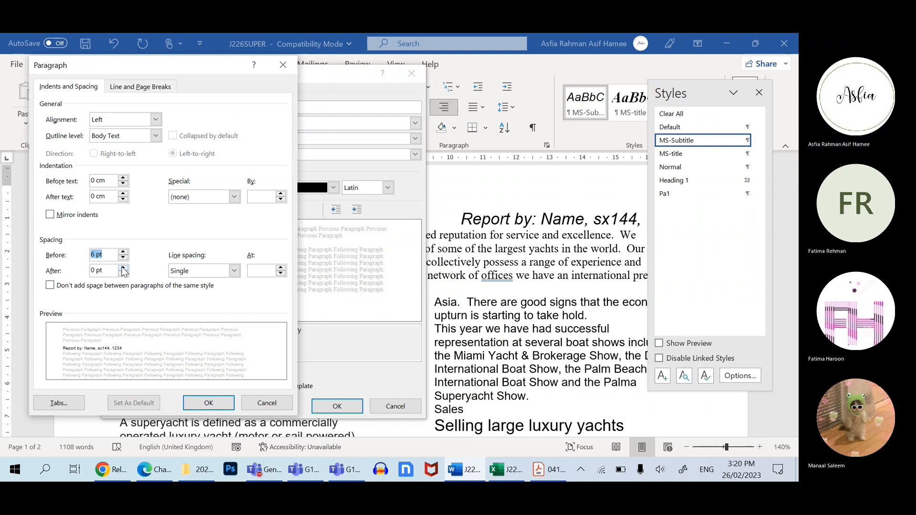
pyautogui.click(124, 268)
pyautogui.click(233, 272)
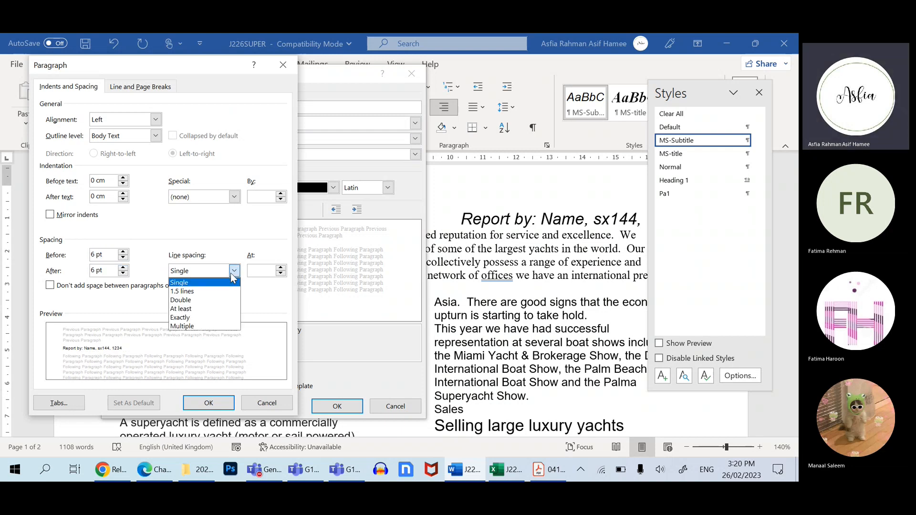
pyautogui.click(214, 291)
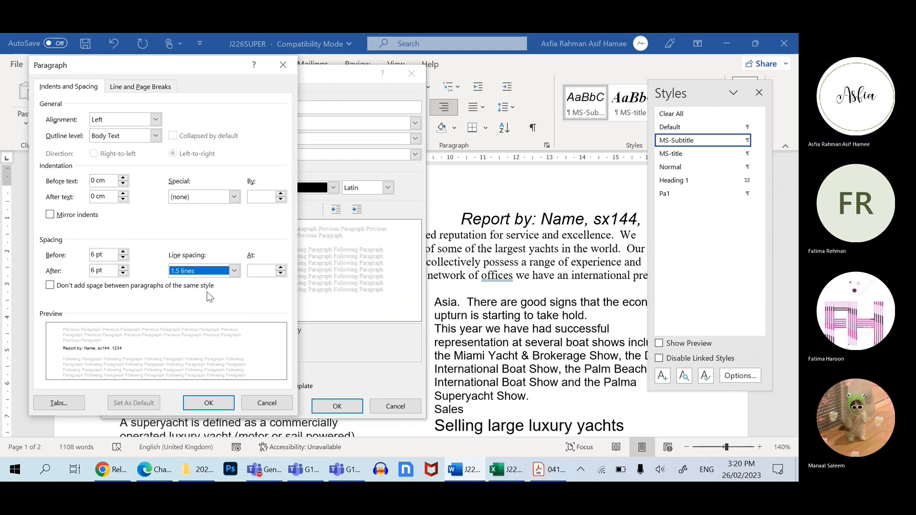
pyautogui.click(281, 273)
pyautogui.click(281, 268)
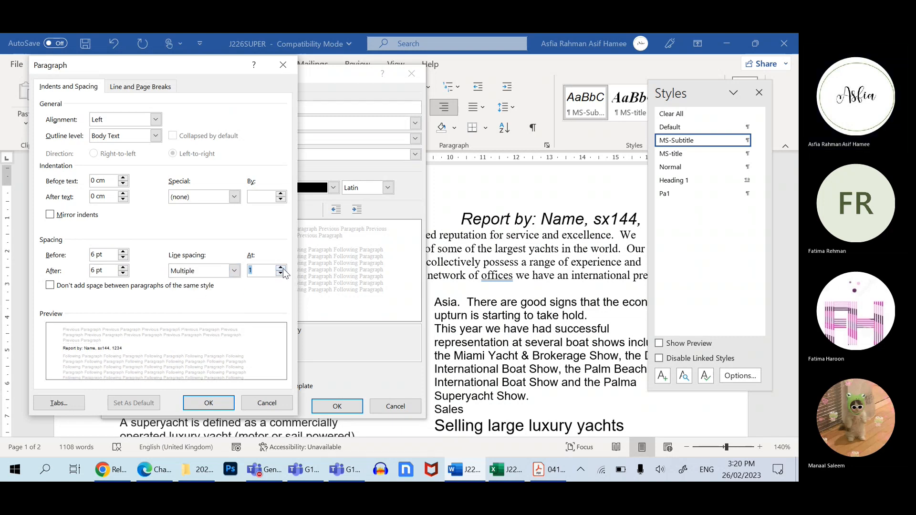
pyautogui.click(282, 267)
pyautogui.click(208, 402)
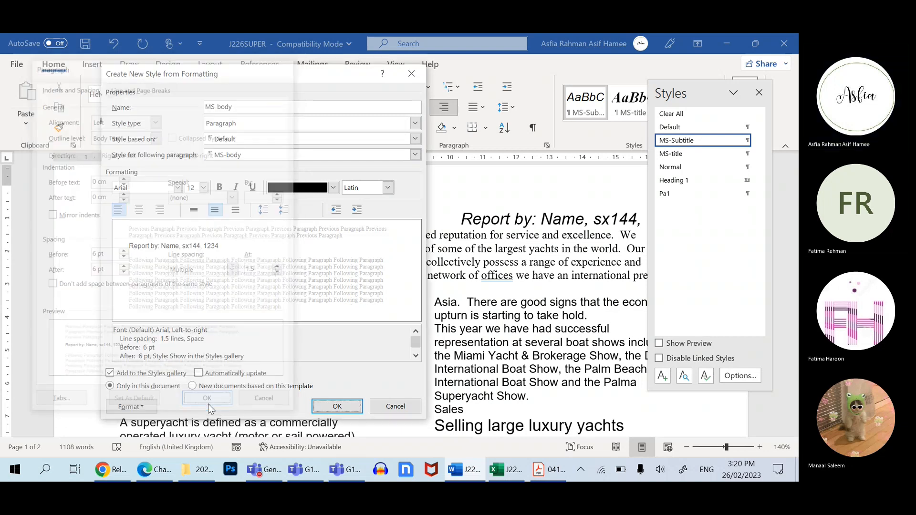
pyautogui.click(354, 404)
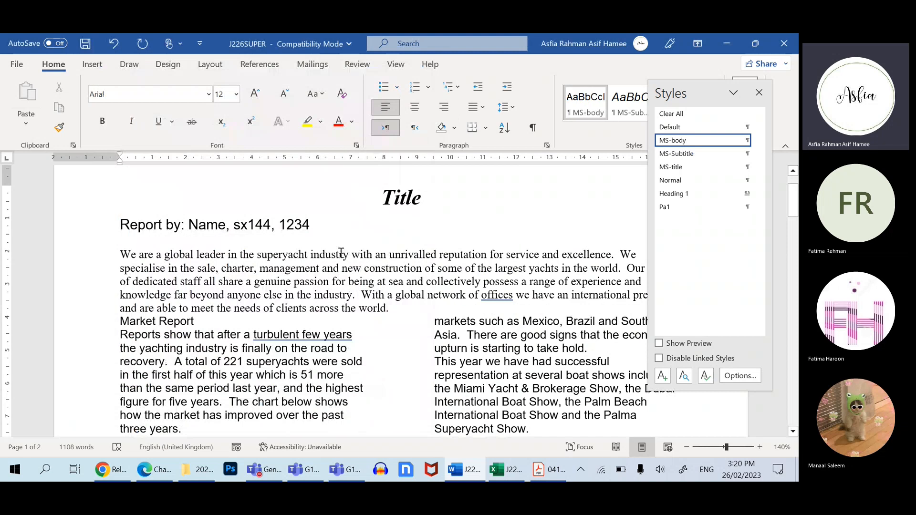
# - Reapply the MS-Subtitle style to the "Report by" line and close the Styles pane
pyautogui.scroll(2, 341, 252)
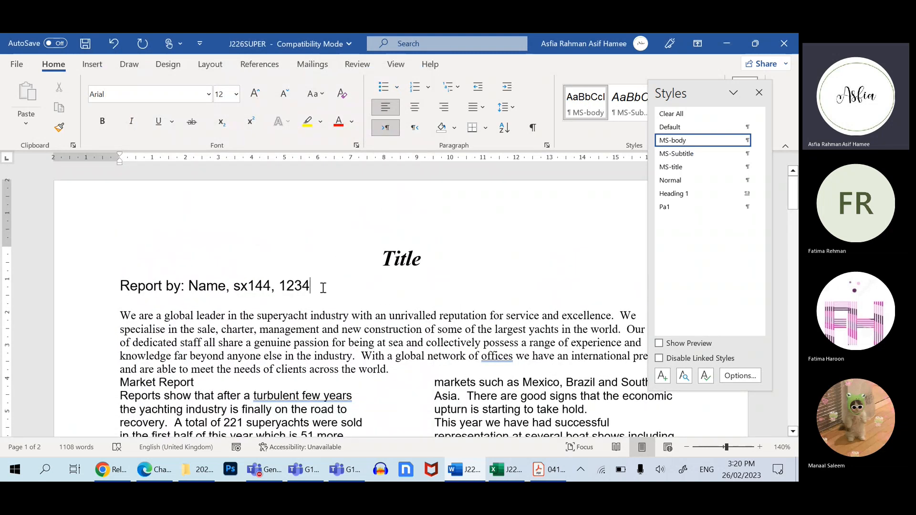
pyautogui.moveTo(319, 286); pyautogui.dragTo(113, 292)
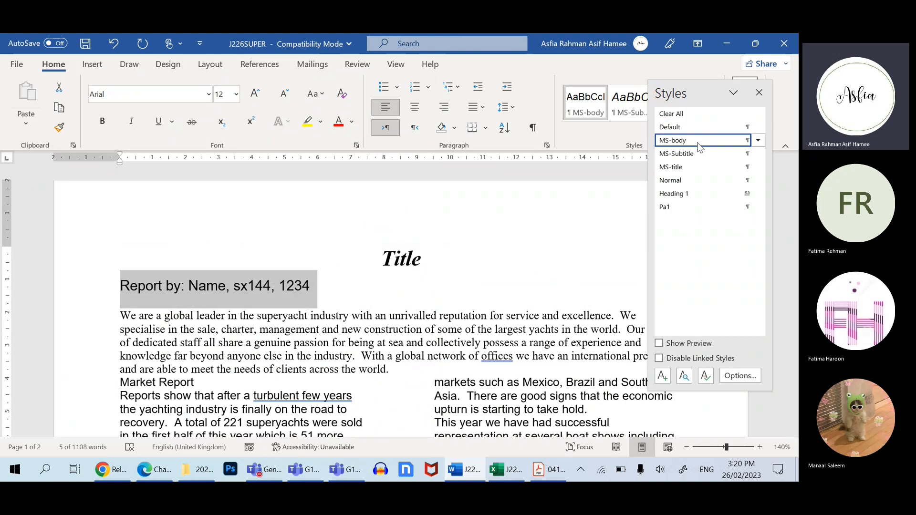
pyautogui.click(694, 158)
pyautogui.click(425, 348)
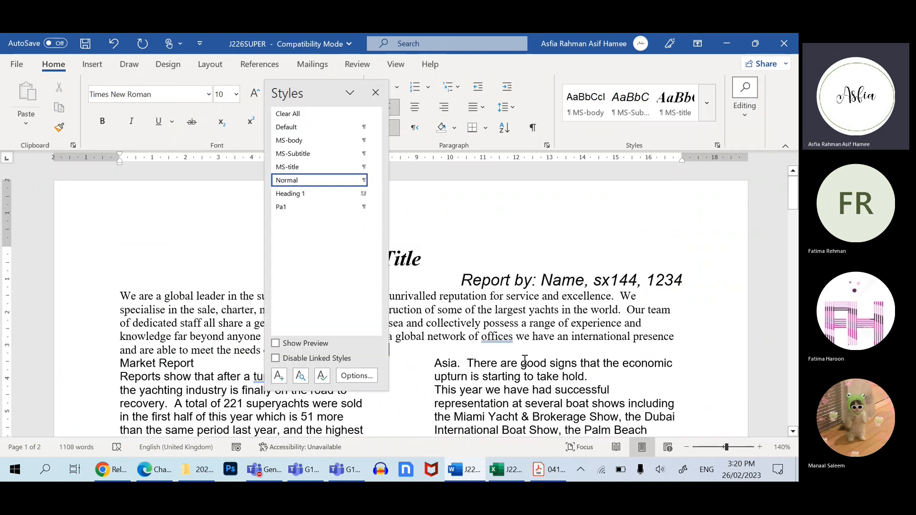
pyautogui.moveTo(315, 93); pyautogui.dragTo(790, 81)
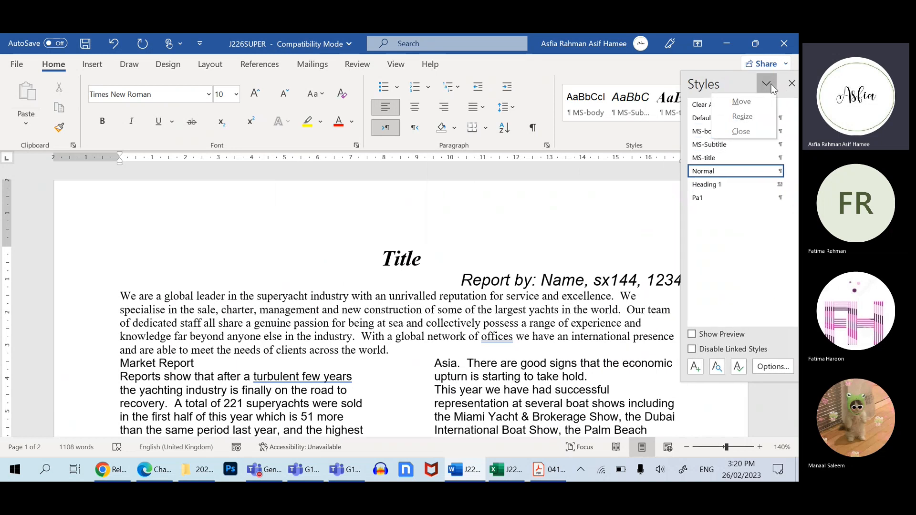
pyautogui.click(790, 84)
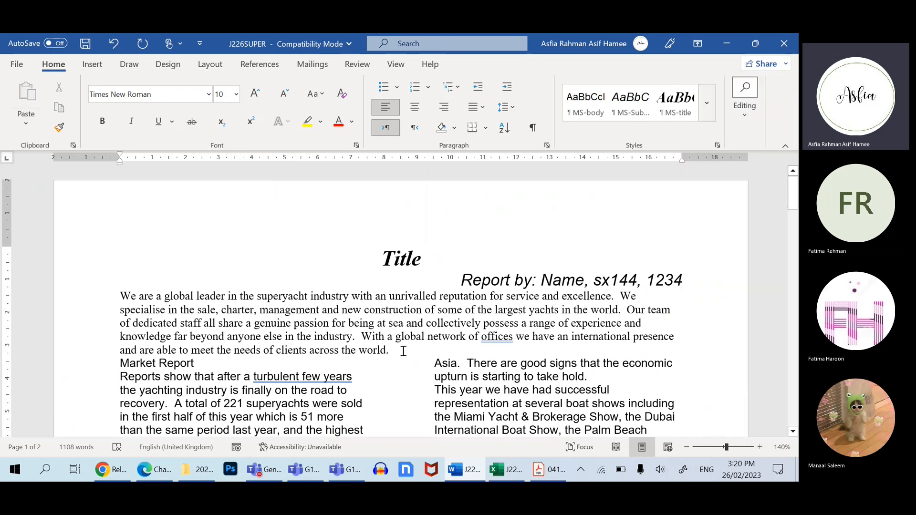
# - Apply the MS-body style to the whole introductory paragraph beginning "We are a global leader"
pyautogui.moveTo(403, 351); pyautogui.dragTo(116, 296)
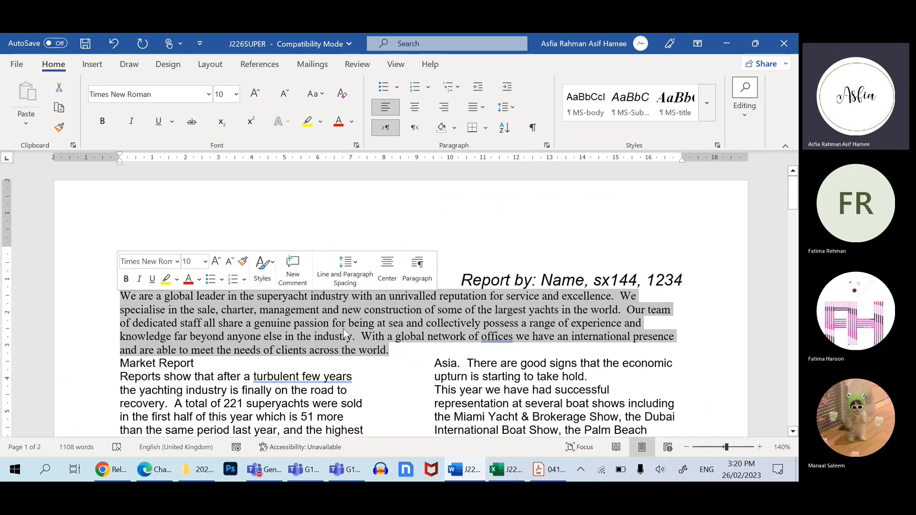
pyautogui.click(582, 104)
pyautogui.scroll(-1, 444, 295)
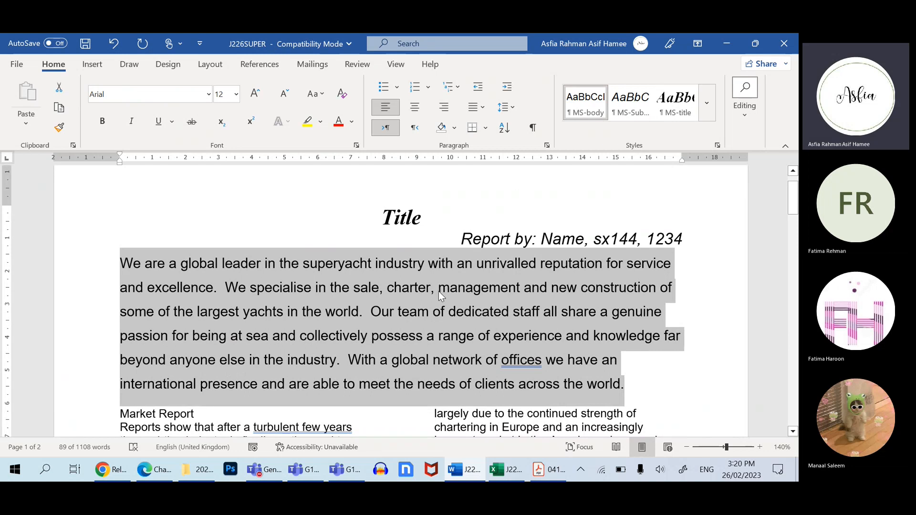
# - Try a line spacing of 1.0 on the introductory paragraph and look up the options for updating the MS-body style to match it
pyautogui.click(504, 107)
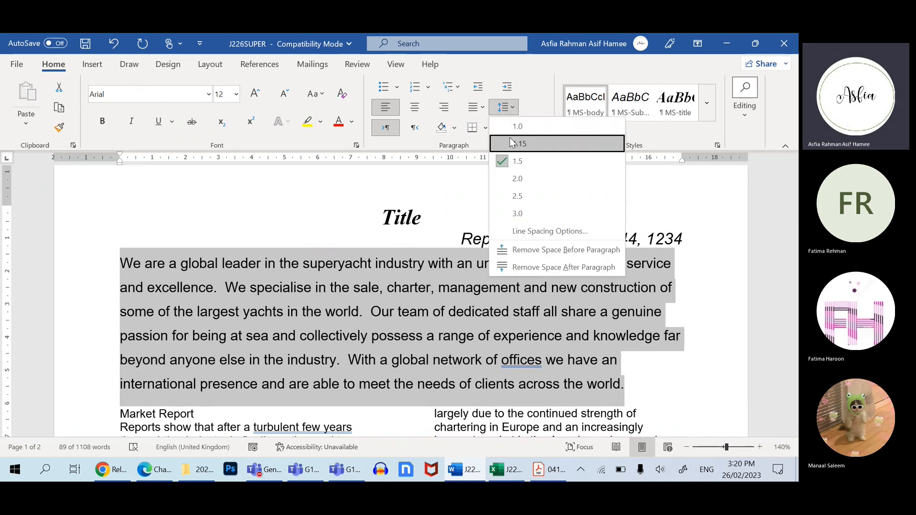
pyautogui.click(519, 127)
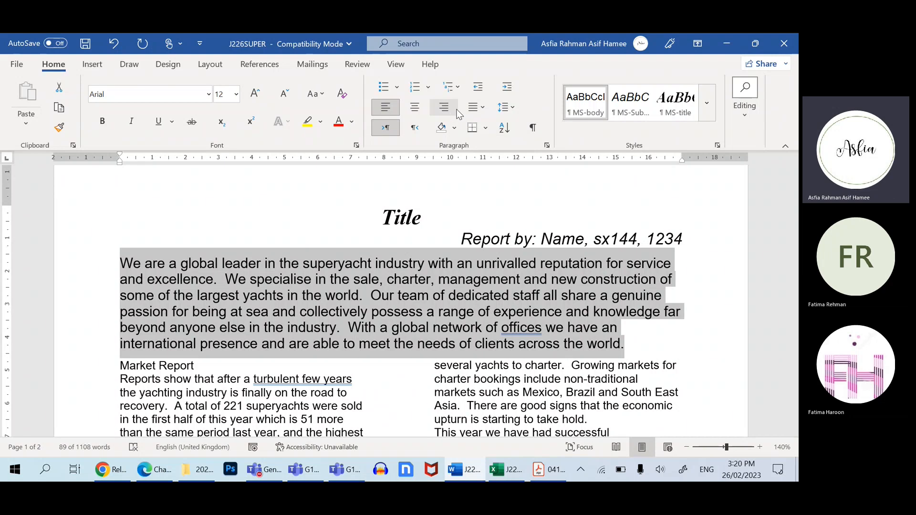
pyautogui.rightClick(501, 307)
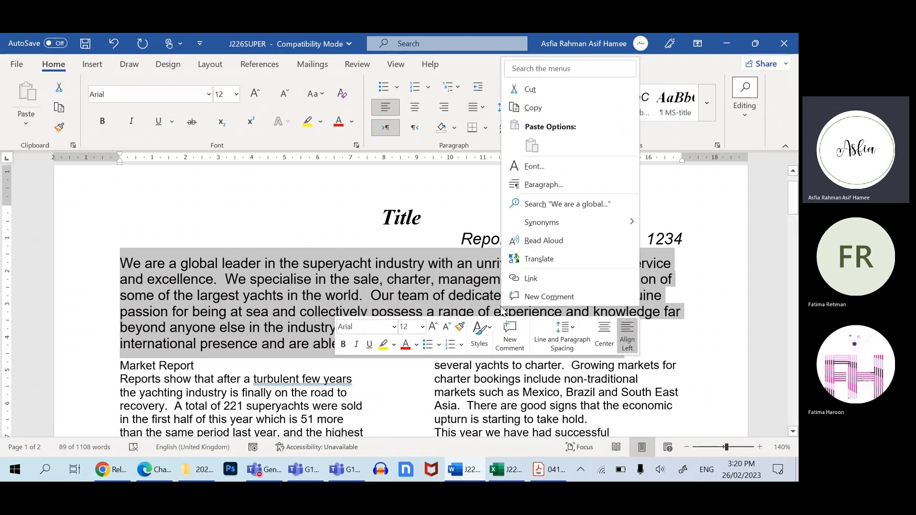
pyautogui.press('Escape')
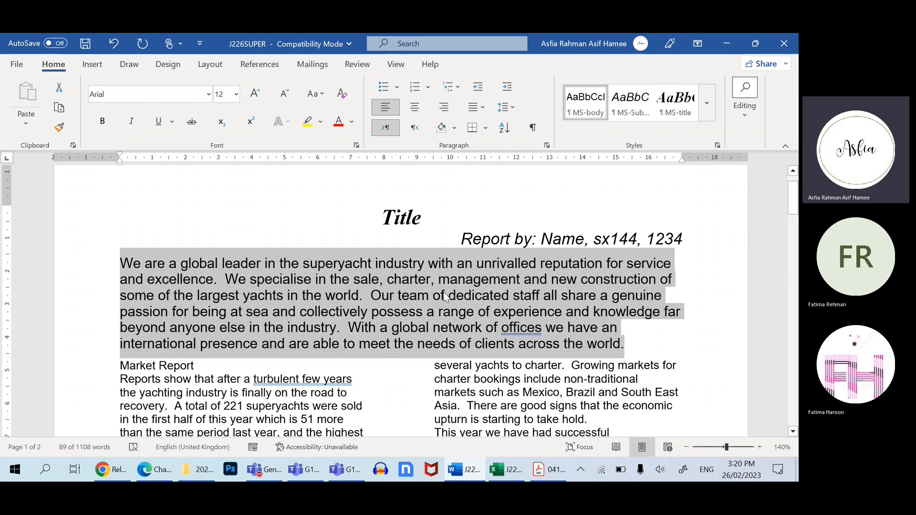
pyautogui.rightClick(444, 297)
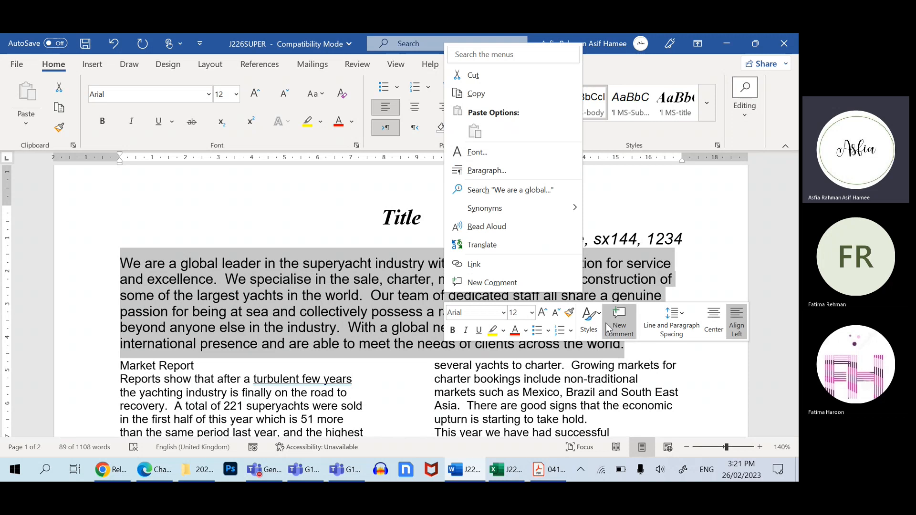
pyautogui.click(594, 331)
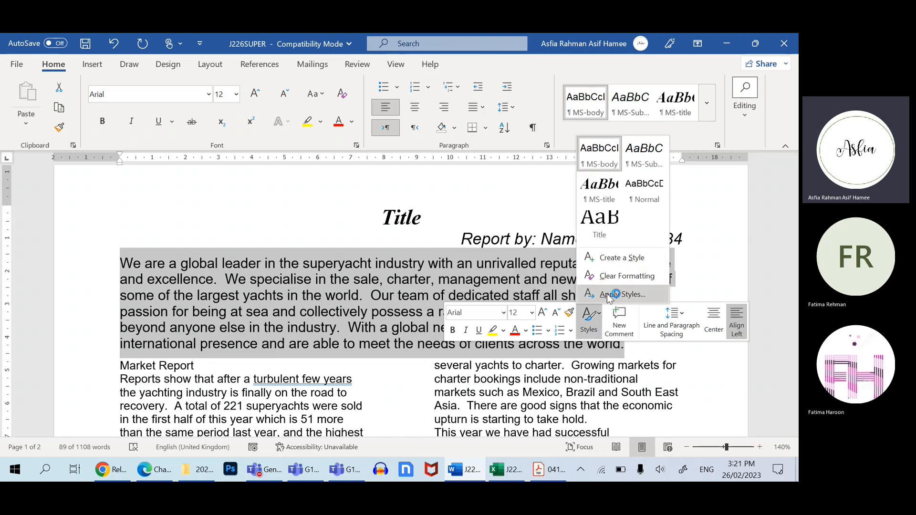
pyautogui.press('Escape')
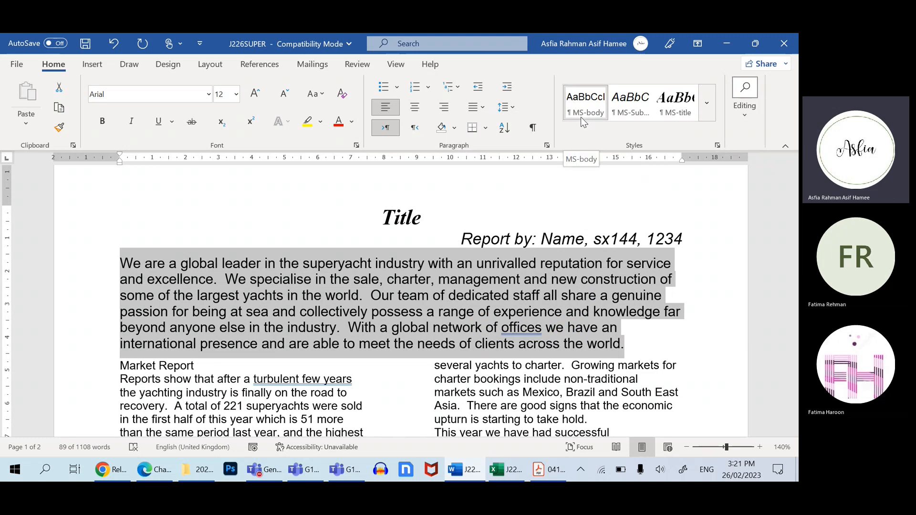
pyautogui.rightClick(587, 107)
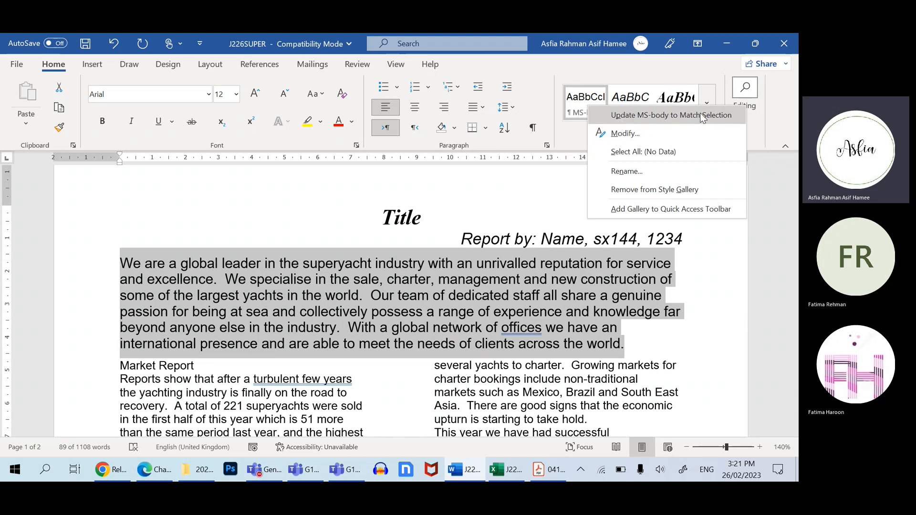
pyautogui.click(668, 343)
pyautogui.click(637, 349)
# - Undo the introductory paragraph's last line spacing change and select its text from "collectively" to the end
pyautogui.hotkey('ctrl', 'z')
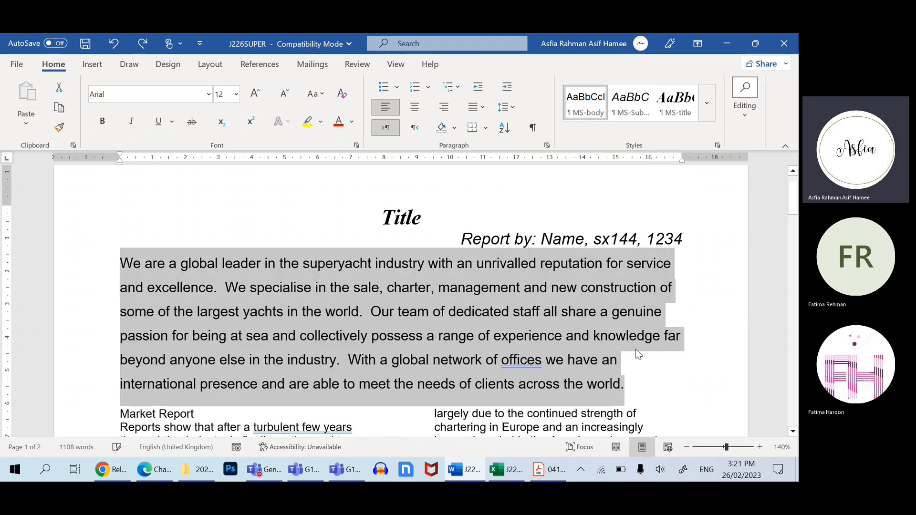
pyautogui.moveTo(636, 385); pyautogui.dragTo(314, 336)
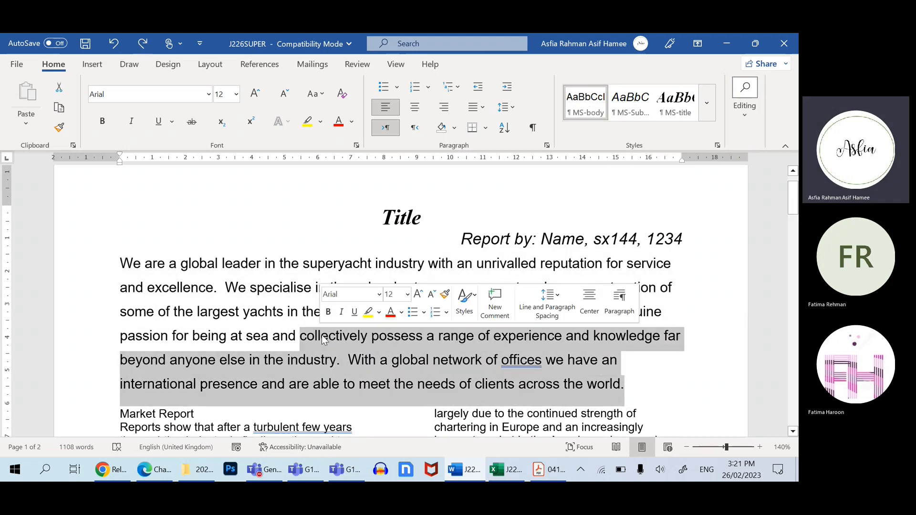
# - Set the whole introductory paragraph's line spacing to 1.0 and update the MS-body style to match the selection
pyautogui.click(496, 384)
pyautogui.moveTo(626, 385); pyautogui.dragTo(120, 262)
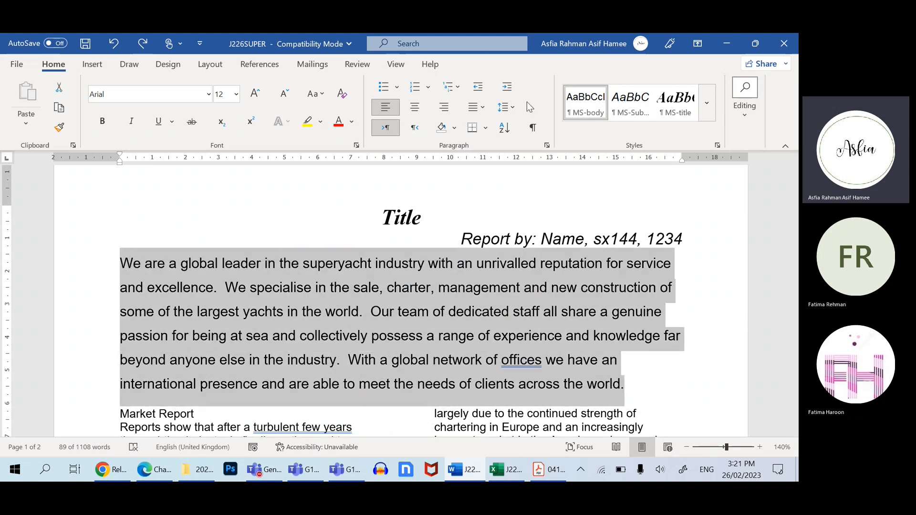
pyautogui.click(505, 109)
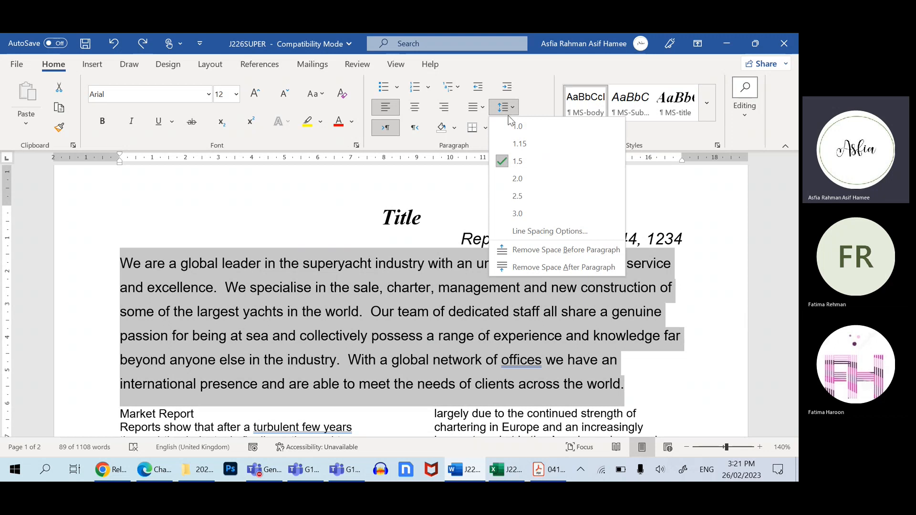
pyautogui.click(514, 127)
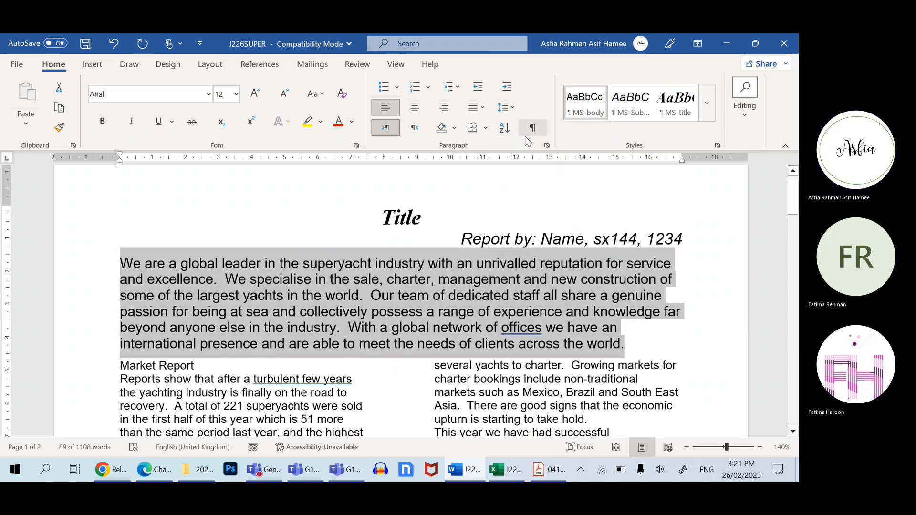
pyautogui.rightClick(586, 103)
pyautogui.click(619, 118)
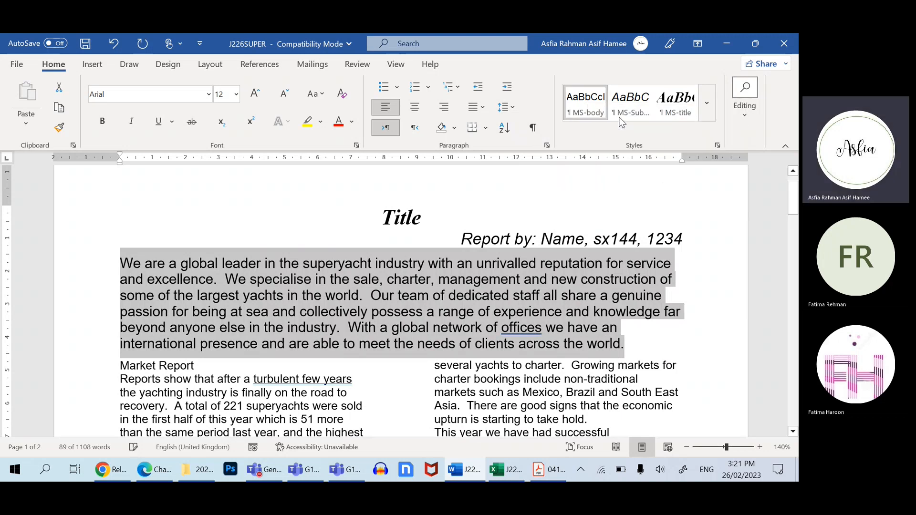
# - Apply the MS-body style to all the text from the Market Report subheading to the end of the document
pyautogui.scroll(-3, 707, 343)
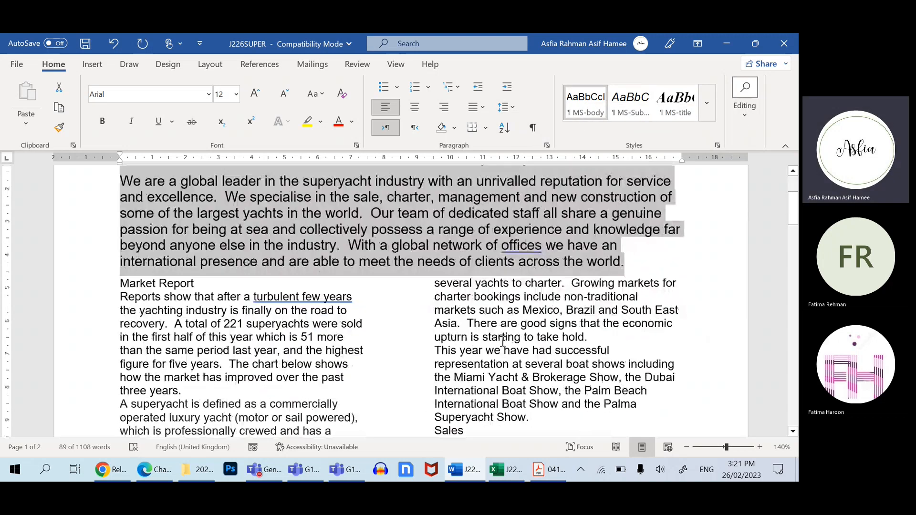
pyautogui.moveTo(122, 294); pyautogui.dragTo(340, 393)
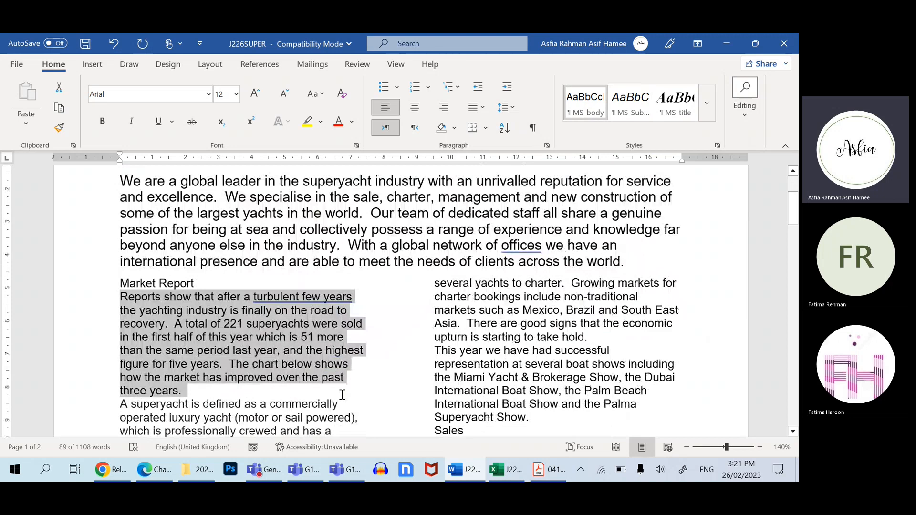
pyautogui.click(125, 275)
pyautogui.moveTo(121, 283); pyautogui.dragTo(567, 331)
pyautogui.scroll(15, 567, 331)
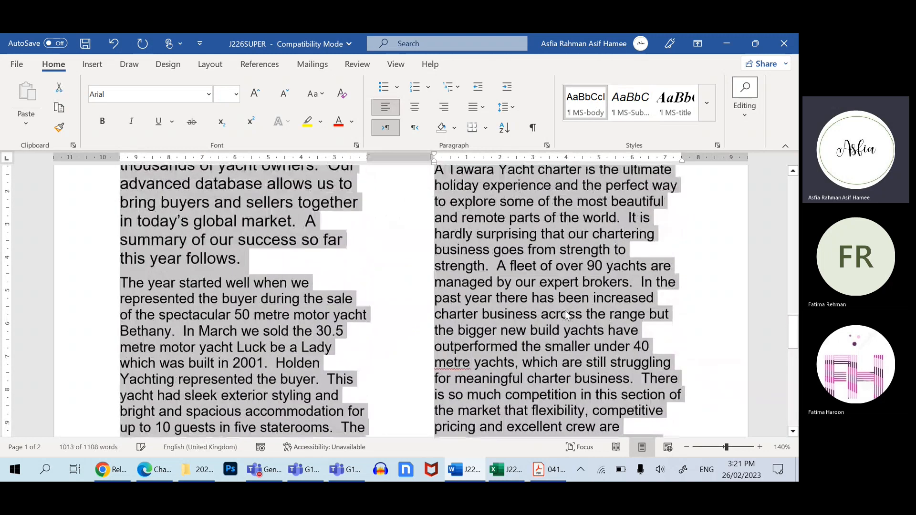
pyautogui.scroll(-10, 573, 313)
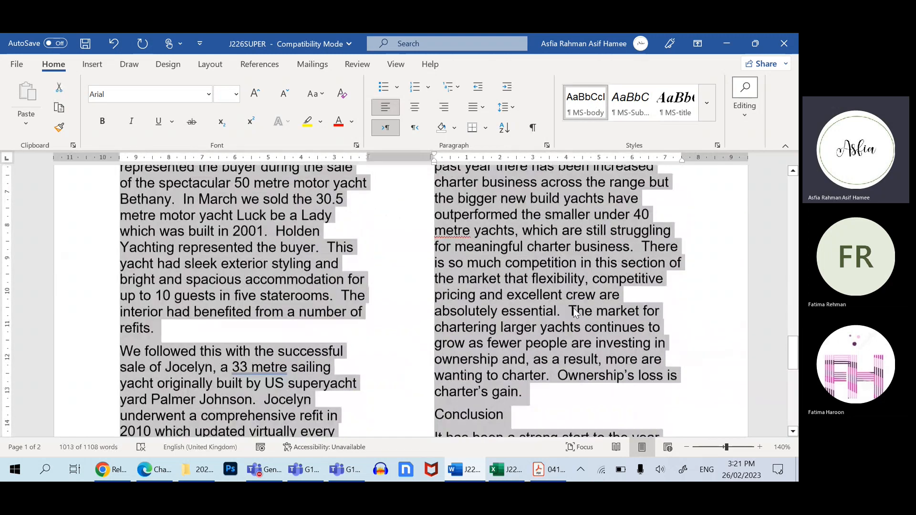
pyautogui.click(710, 446)
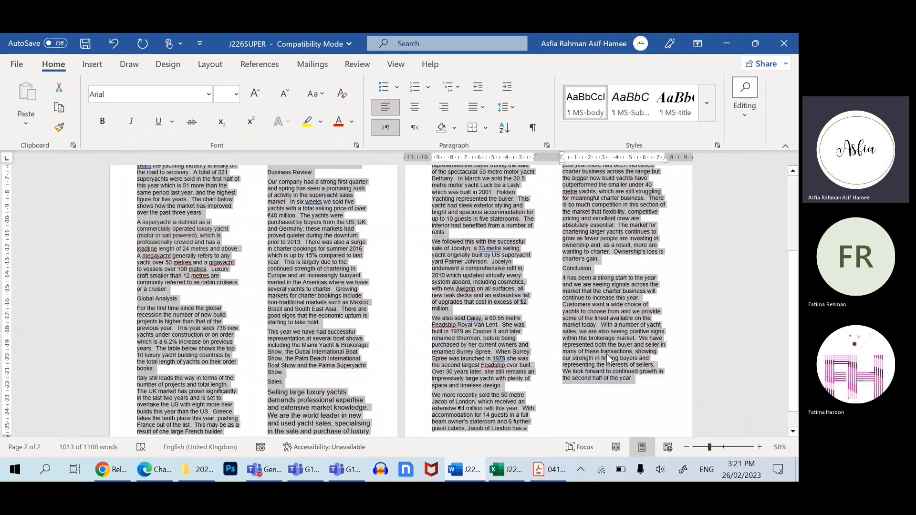
pyautogui.click(676, 324)
pyautogui.scroll(3, 663, 317)
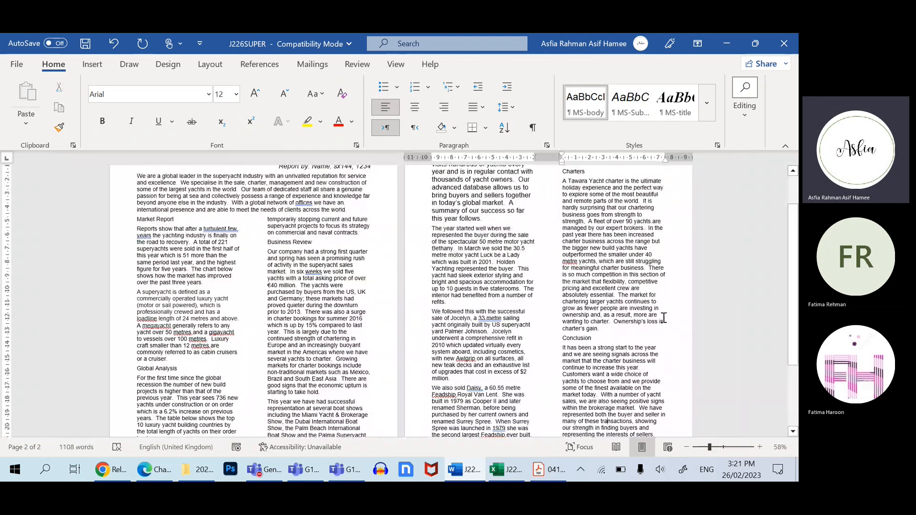
# - Apply the MS-body style to the larger-text paragraph about yachts over 24 metres, continuing at the start of the second page
pyautogui.click(686, 447)
pyautogui.click(686, 447)
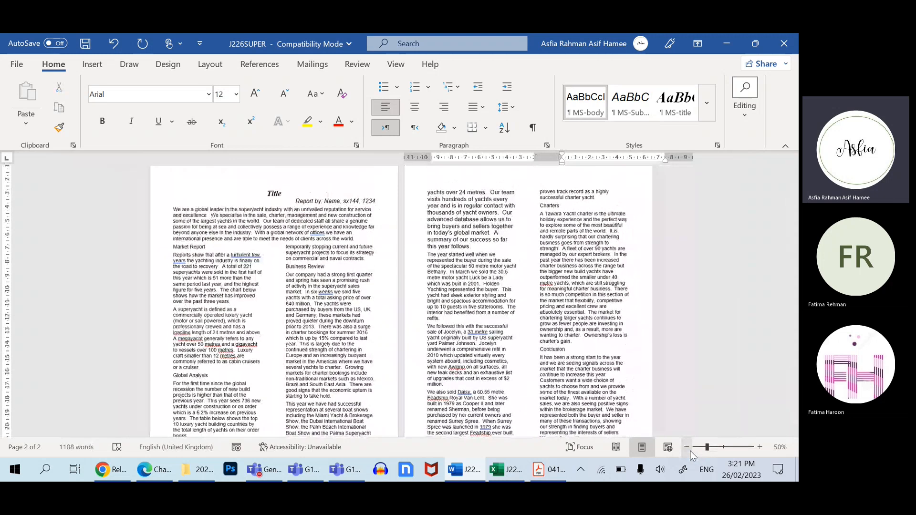
pyautogui.click(688, 450)
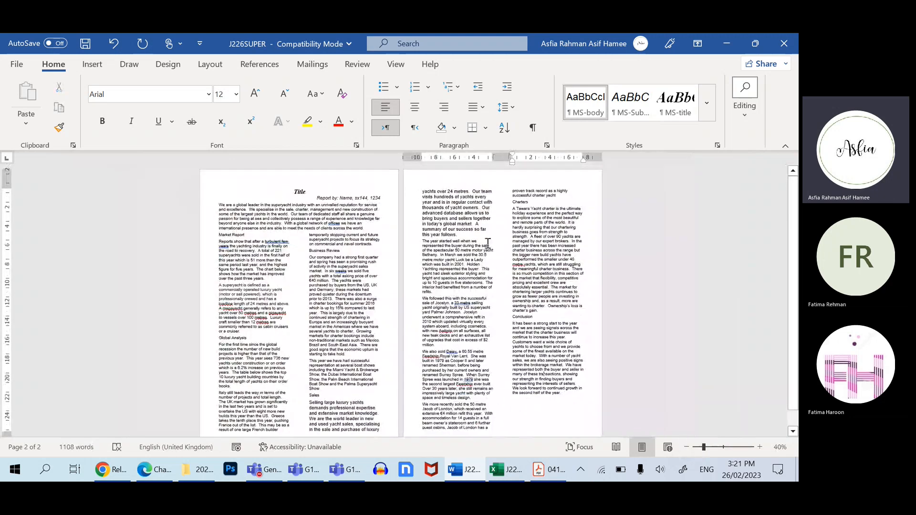
pyautogui.scroll(-1, 496, 248)
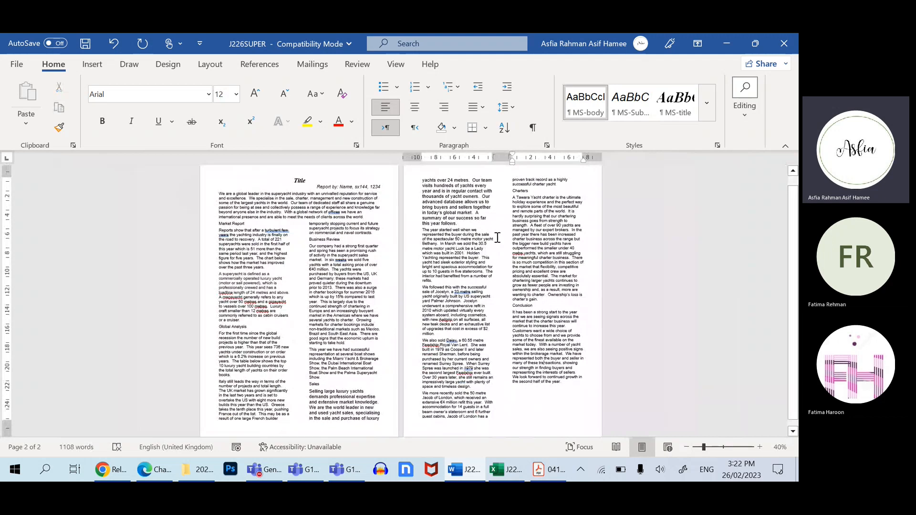
pyautogui.click(486, 222)
pyautogui.moveTo(458, 227); pyautogui.dragTo(423, 180)
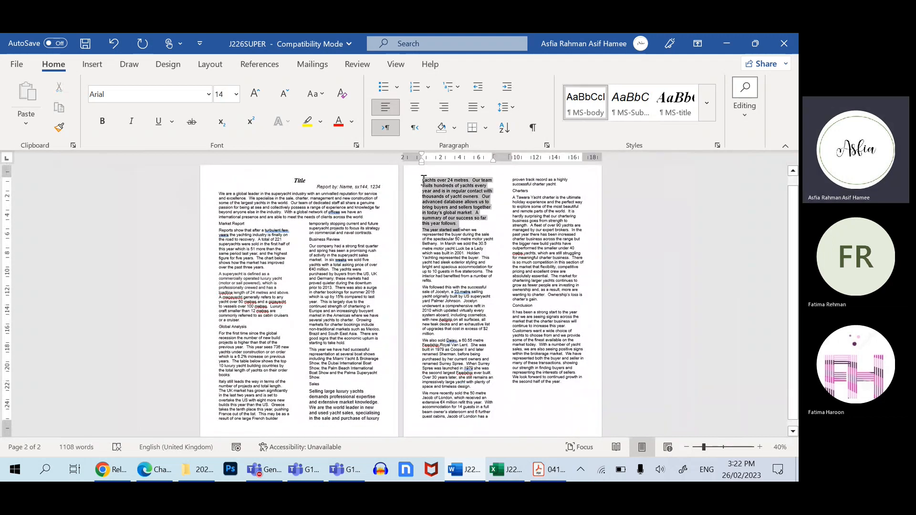
pyautogui.click(587, 113)
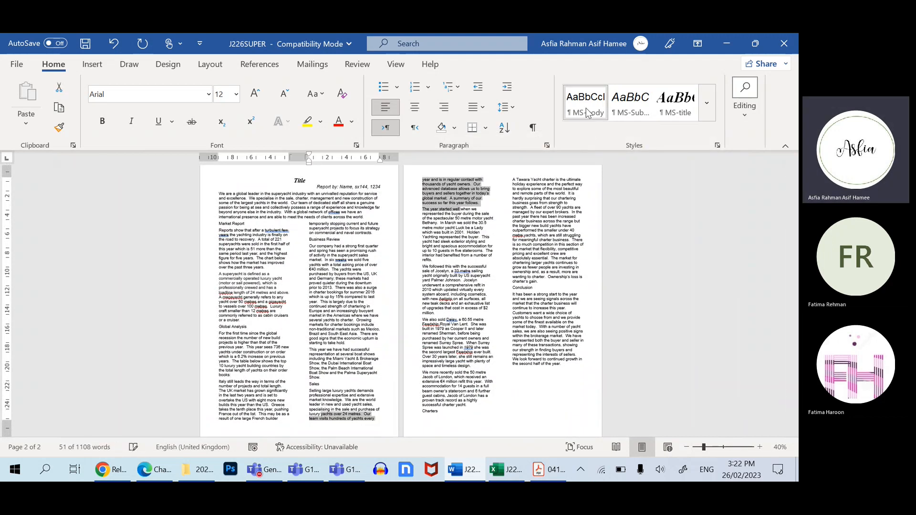
# - Reapply the MS-body style to the second page's first column and select the paragraph beginning "A Tawara Yacht charter"
pyautogui.click(441, 238)
pyautogui.moveTo(423, 180); pyautogui.dragTo(437, 411)
pyautogui.click(590, 106)
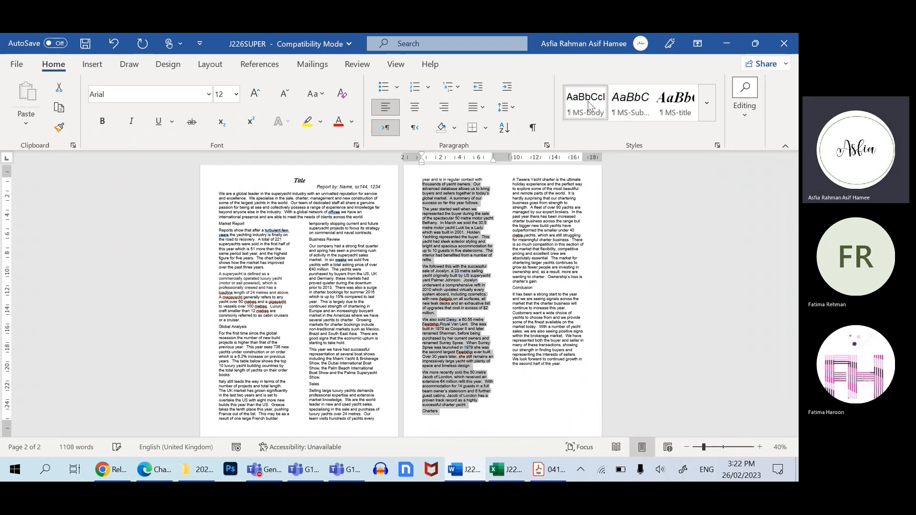
pyautogui.moveTo(575, 372); pyautogui.dragTo(505, 176)
pyautogui.click(543, 285)
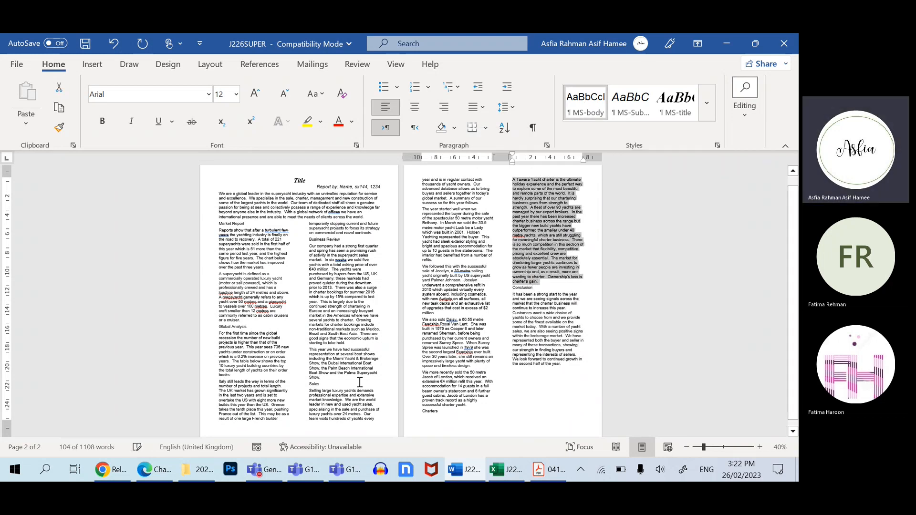
# - Reapply the MS-body style to the text in both columns of the first page
pyautogui.click(358, 408)
pyautogui.moveTo(375, 419); pyautogui.dragTo(308, 222)
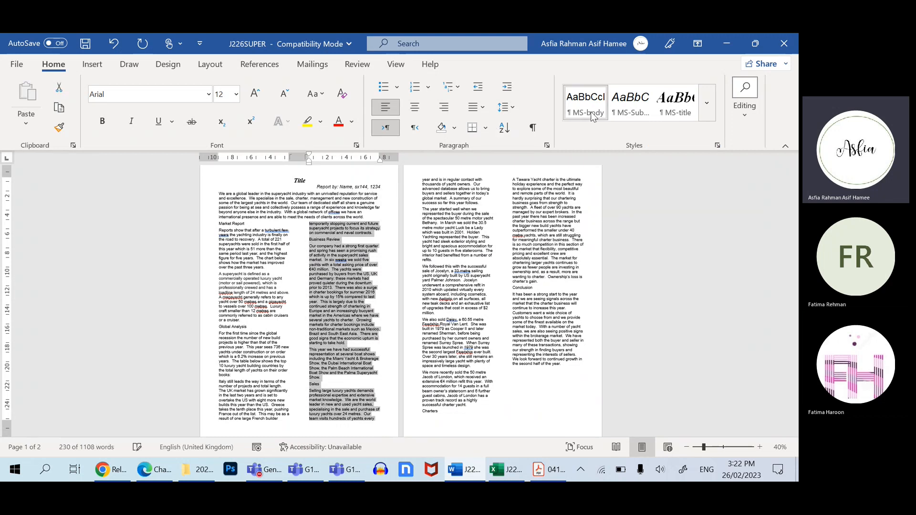
pyautogui.click(252, 352)
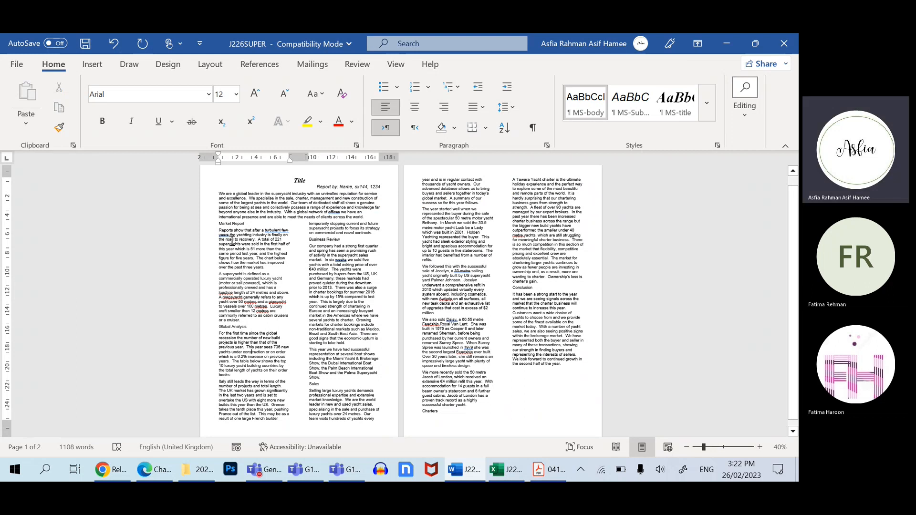
pyautogui.moveTo(220, 234); pyautogui.dragTo(281, 419)
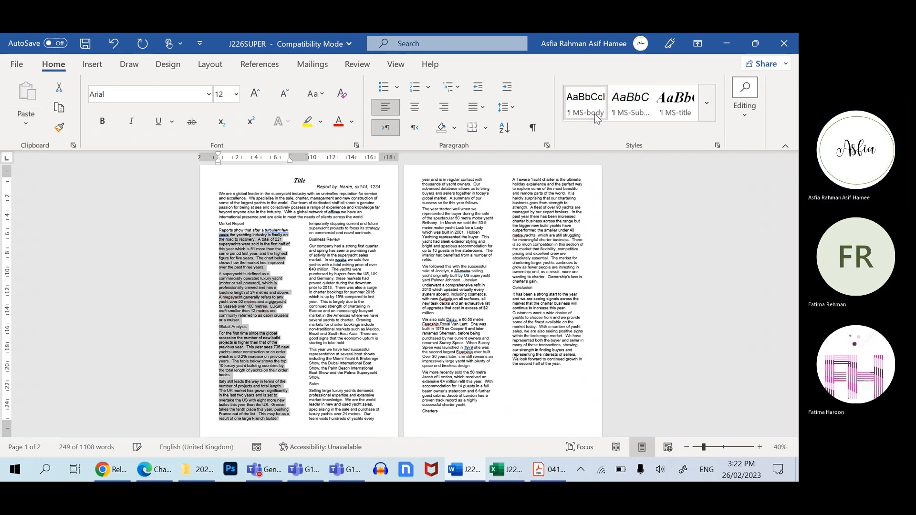
# - Create a new style named MS-Subhead from the Market Report subheading and open its full formatting settings
pyautogui.click(722, 448)
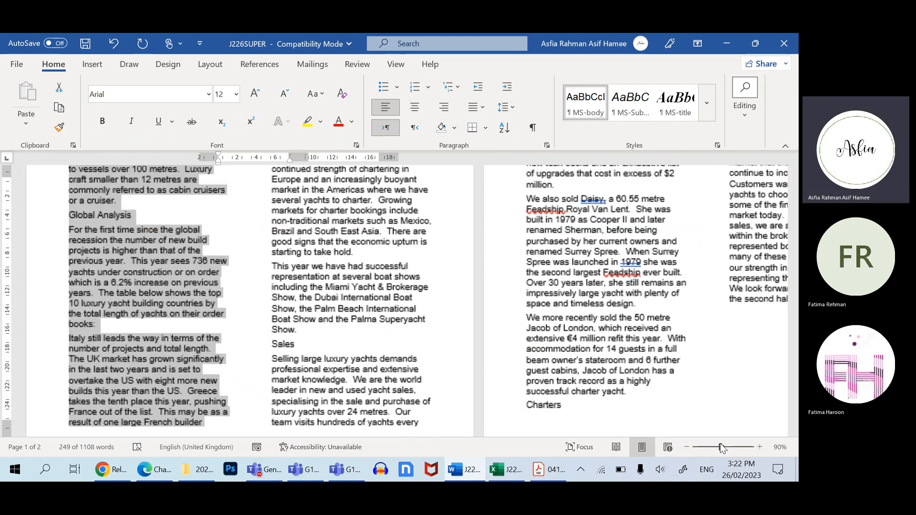
pyautogui.click(687, 447)
pyautogui.scroll(9, 435, 280)
pyautogui.click(538, 290)
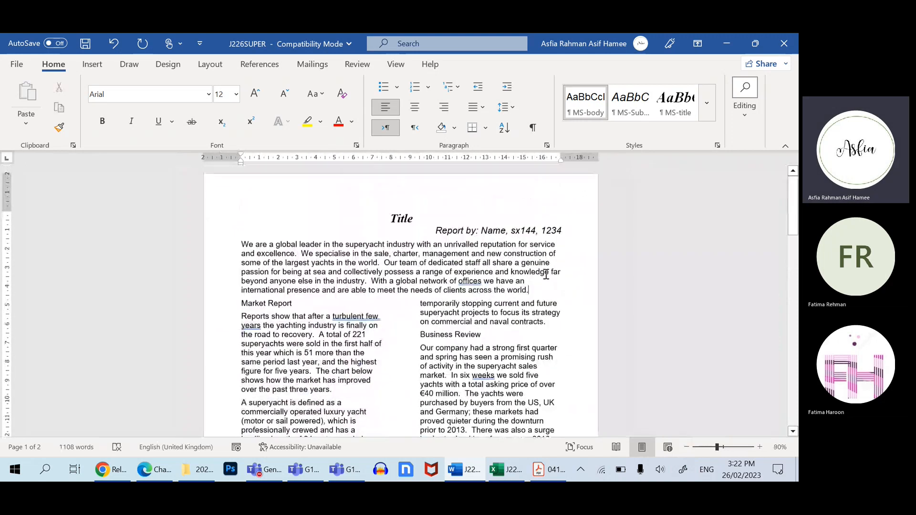
pyautogui.click(289, 304)
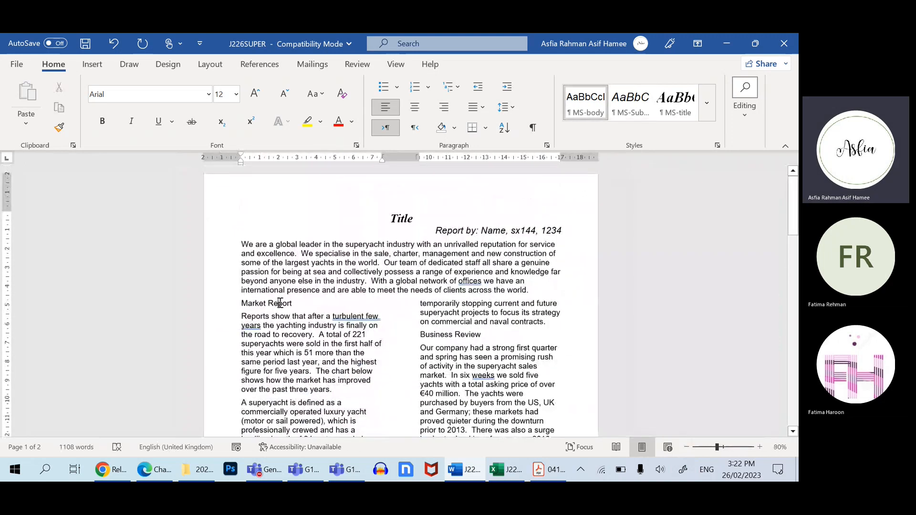
pyautogui.tripleClick(247, 303)
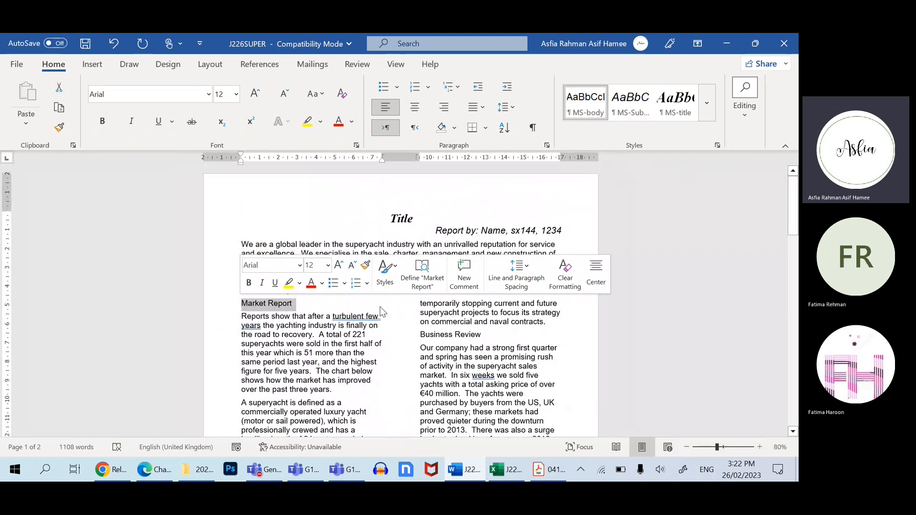
pyautogui.click(709, 109)
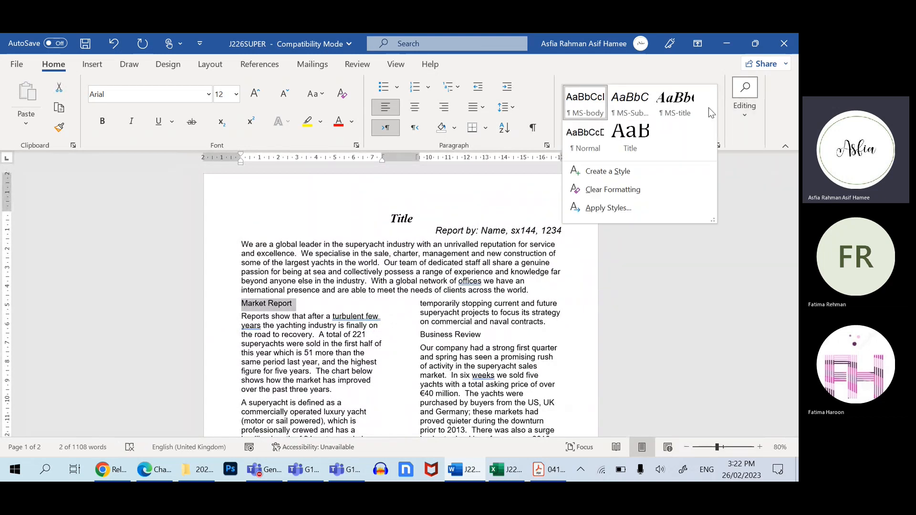
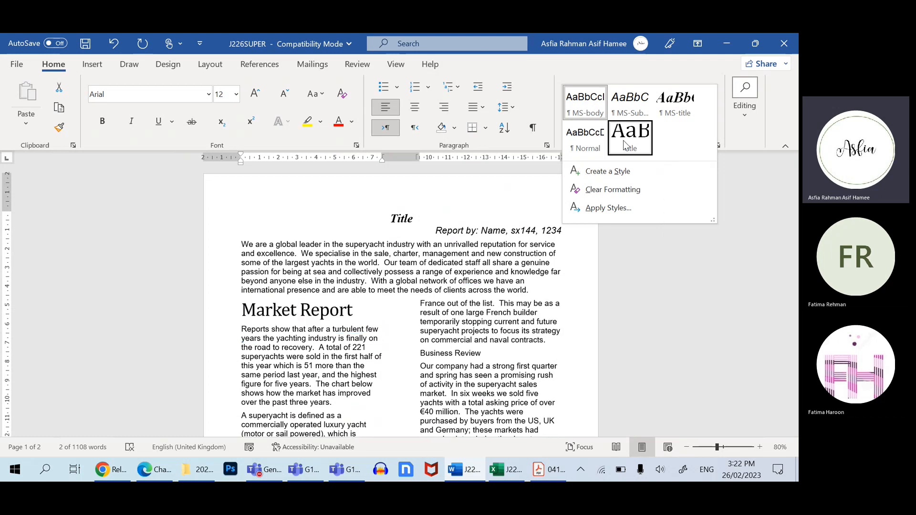
pyautogui.click(634, 179)
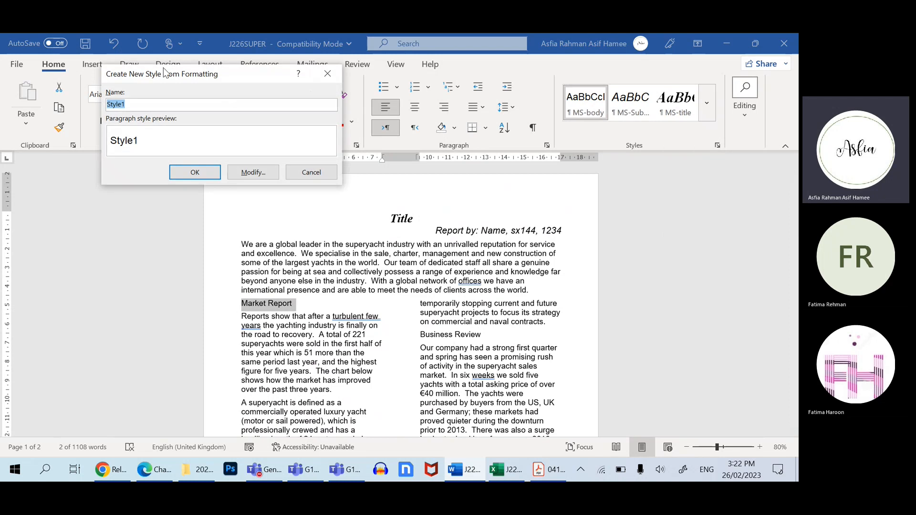
pyautogui.write('MS-Subhead')
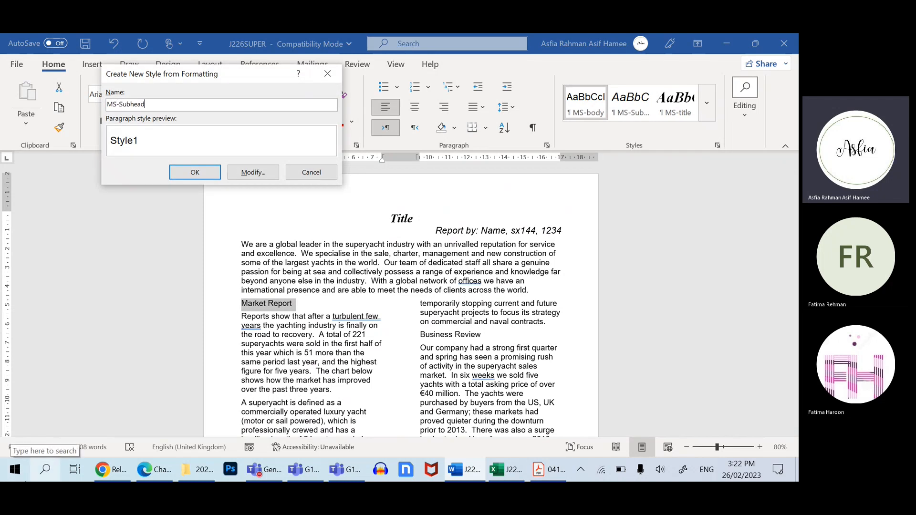
pyautogui.click(253, 173)
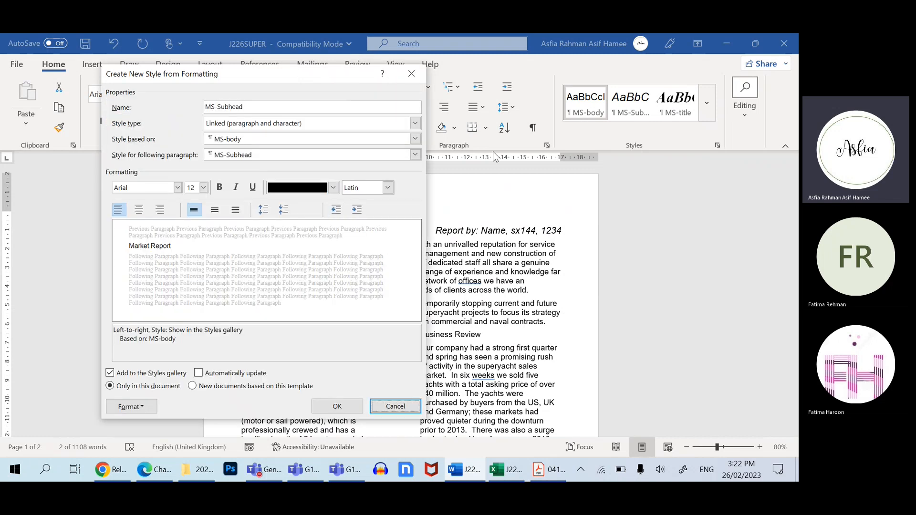
# - Switch to the exam paper PDF and look up the MS-subhead style specification in question 4
pyautogui.hotkey('alt', 'Tab')
pyautogui.click(556, 208)
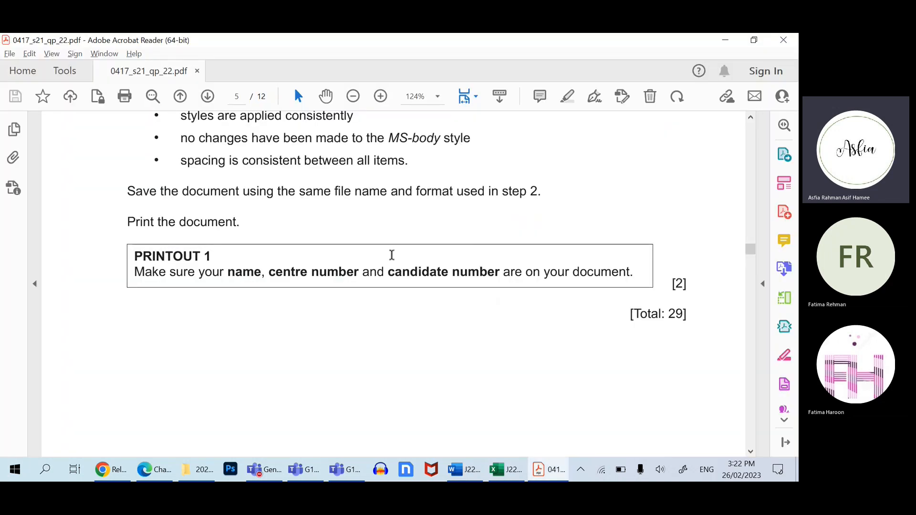
pyautogui.scroll(15, 392, 255)
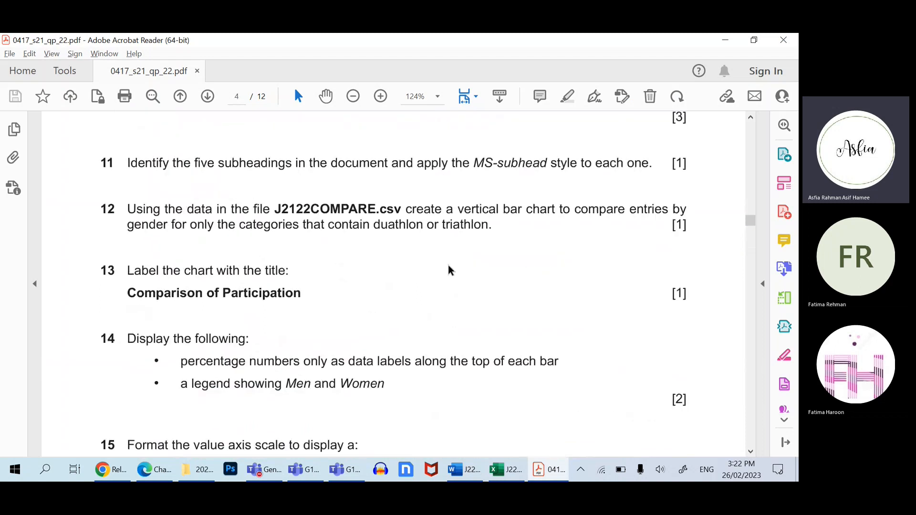
pyautogui.scroll(10, 448, 270)
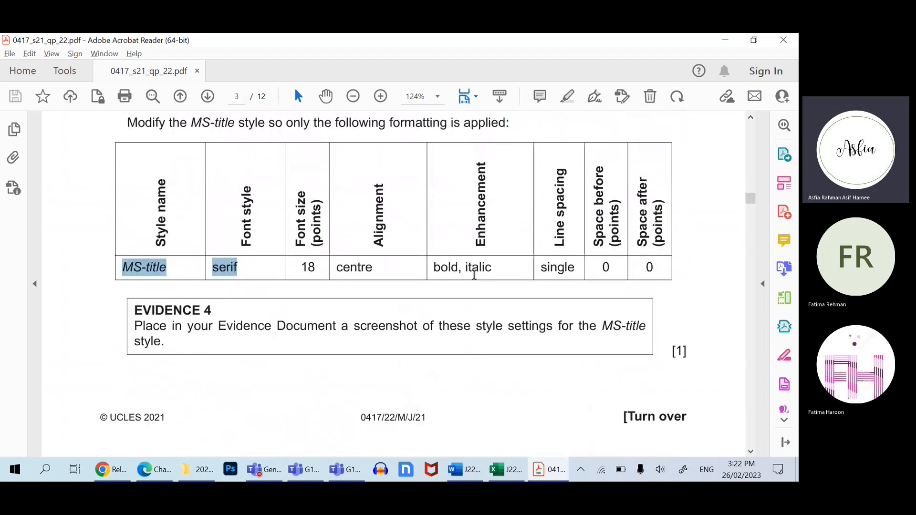
pyautogui.scroll(10, 474, 275)
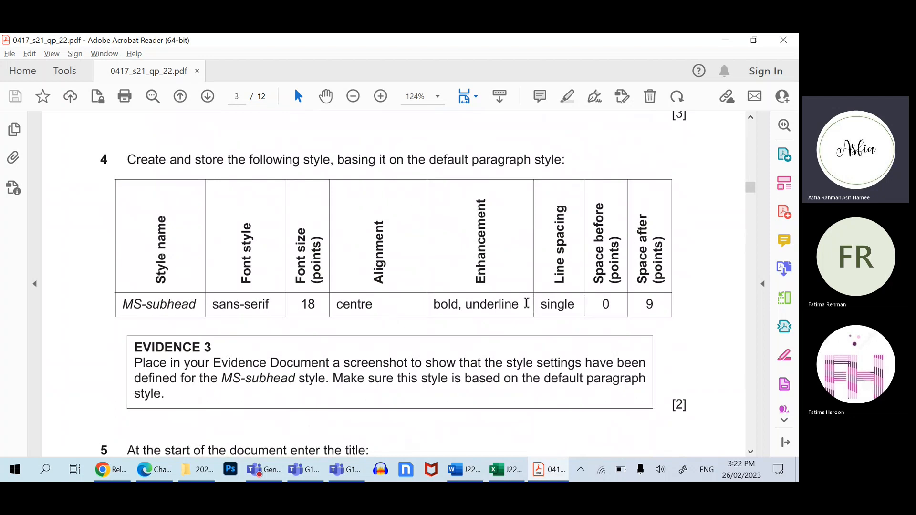
# - Switch back to Word, define the MS-Subhead style as 16 pt centred, and update it to match the Market Report subheading
pyautogui.hotkey('alt', 'Tab')
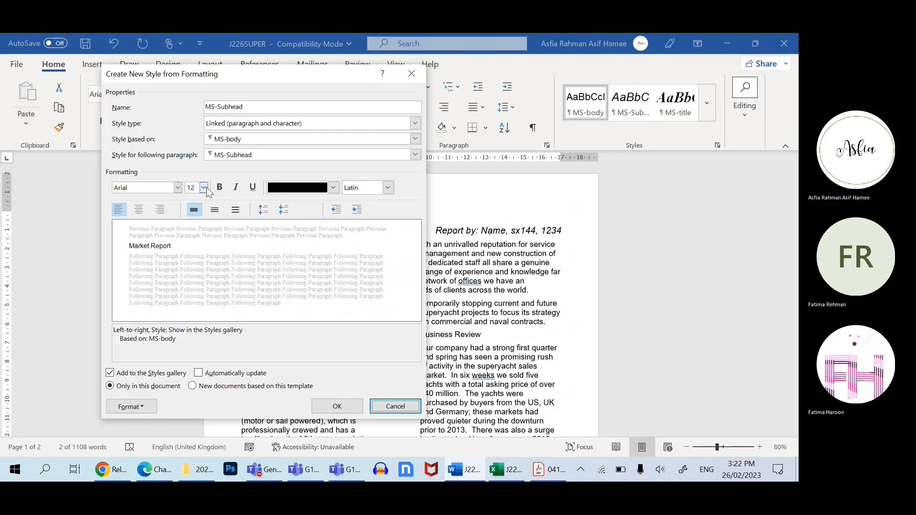
pyautogui.click(203, 188)
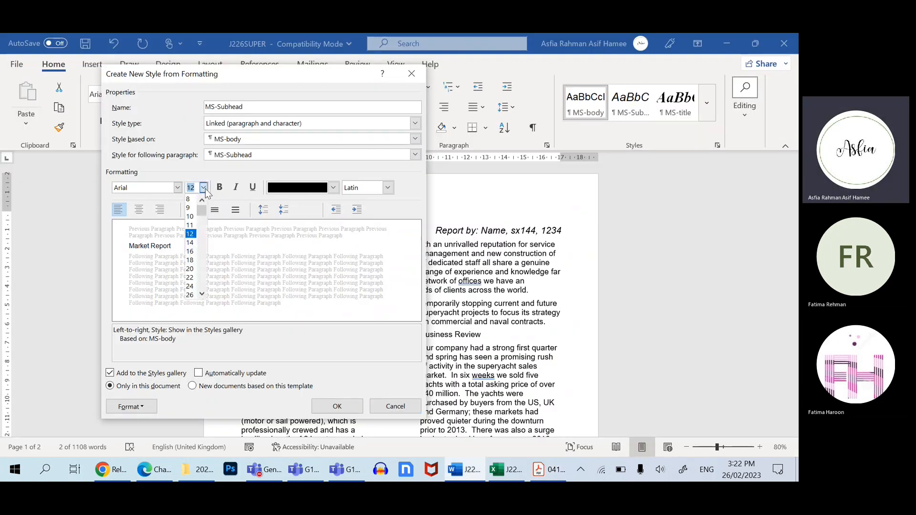
pyautogui.click(193, 253)
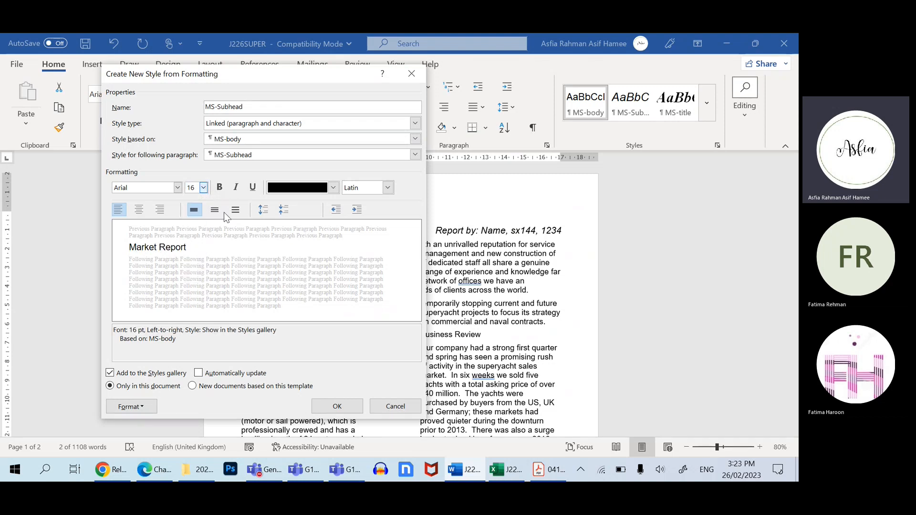
pyautogui.click(138, 211)
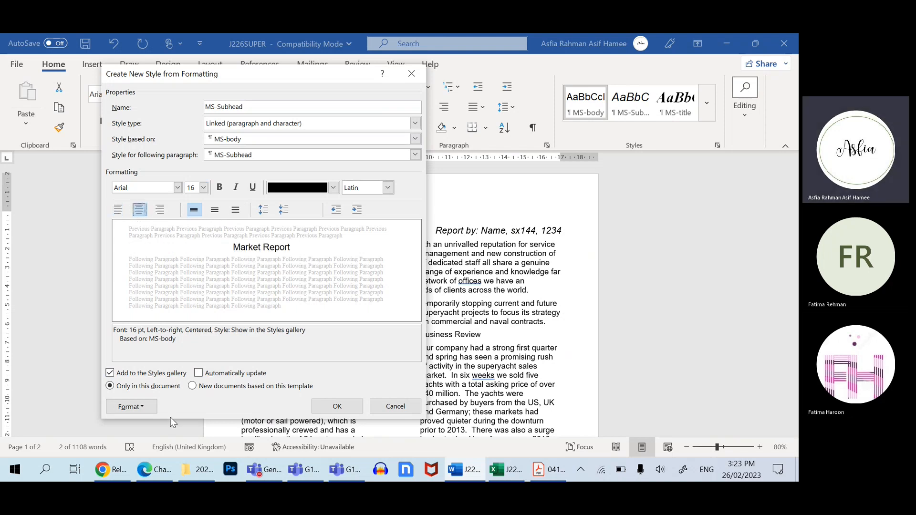
pyautogui.click(139, 412)
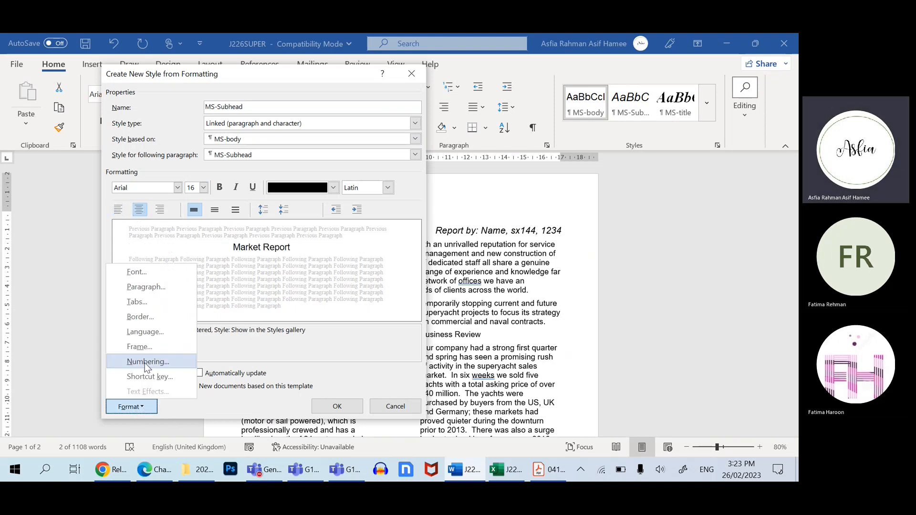
pyautogui.click(152, 286)
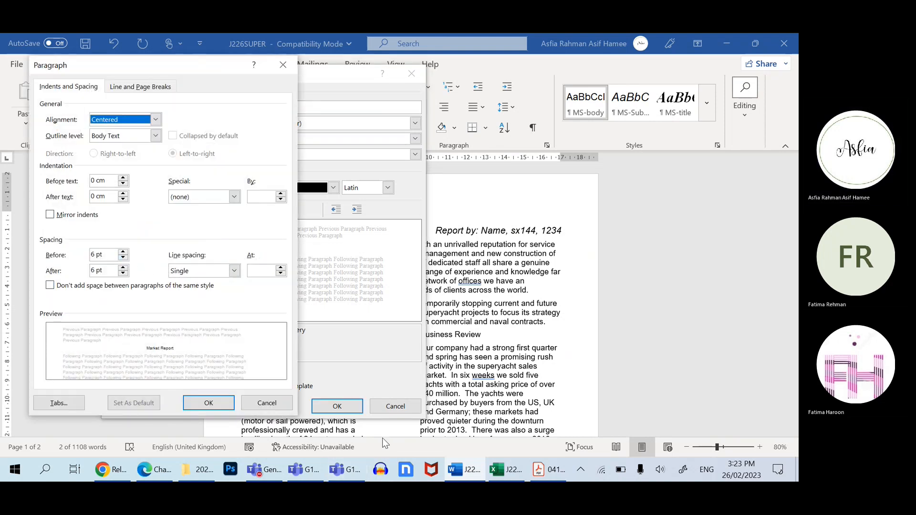
pyautogui.click(214, 402)
pyautogui.click(337, 406)
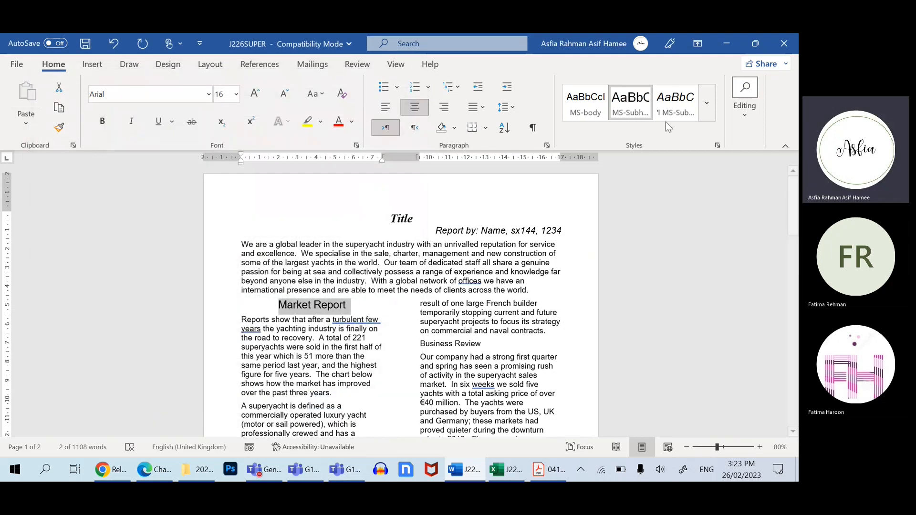
pyautogui.rightClick(641, 105)
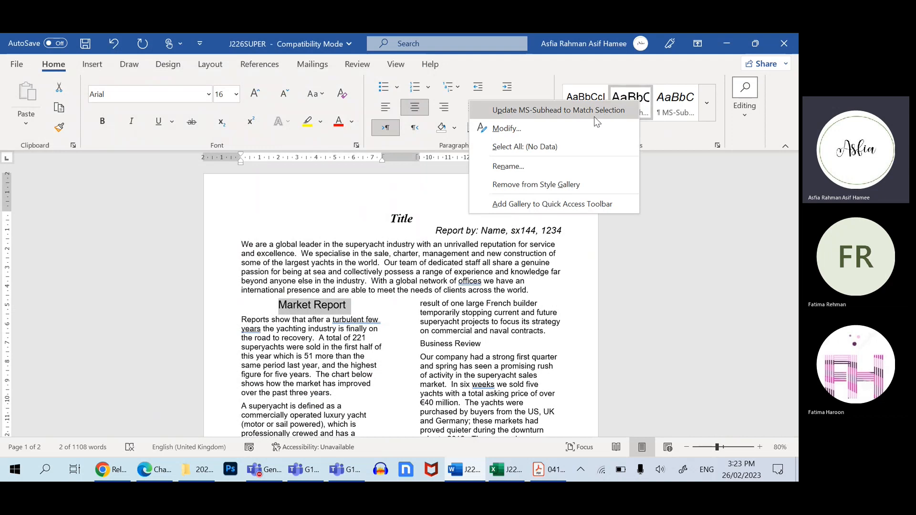
pyautogui.click(525, 114)
# - Apply the MS-Subhead style to the Business Review, Global Analysis, Sales, Conclusion and Charters subheadings together and check them across both pages
pyautogui.scroll(-2, 355, 328)
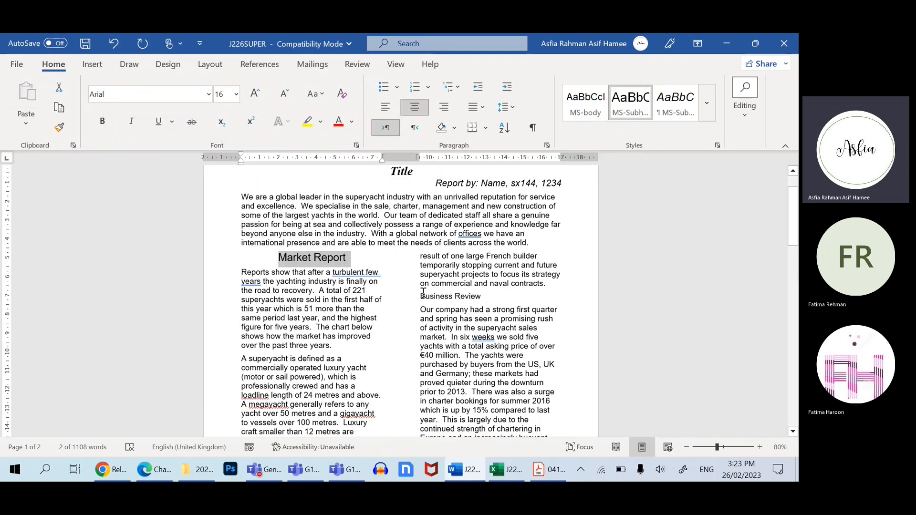
pyautogui.tripleClick(475, 296)
pyautogui.scroll(-3, 485, 334)
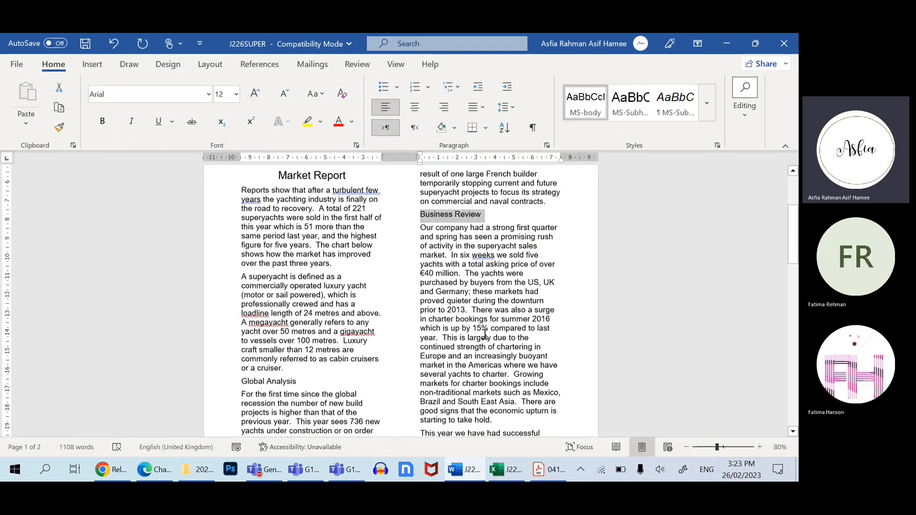
pyautogui.moveTo(307, 373); pyautogui.dragTo(240, 372)
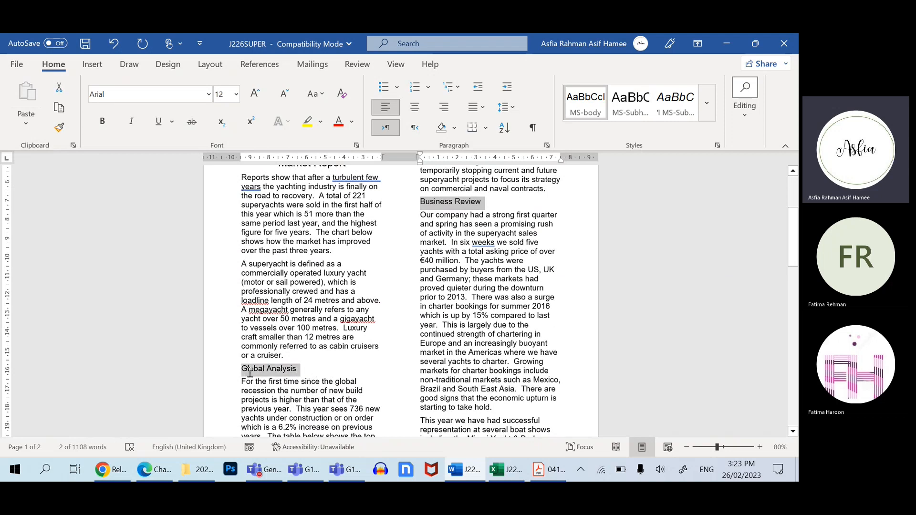
pyautogui.scroll(-4, 433, 404)
pyautogui.scroll(-2, 433, 404)
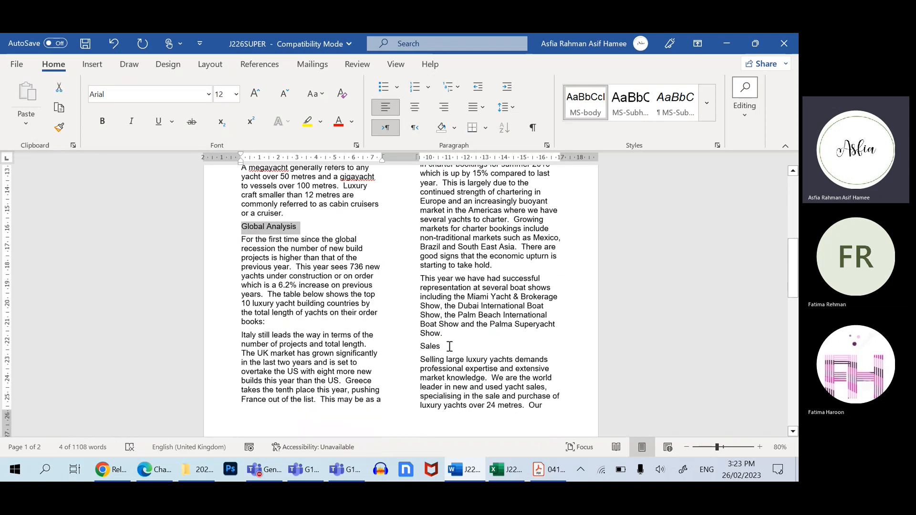
pyautogui.moveTo(450, 346); pyautogui.dragTo(419, 347)
pyautogui.scroll(3, 489, 351)
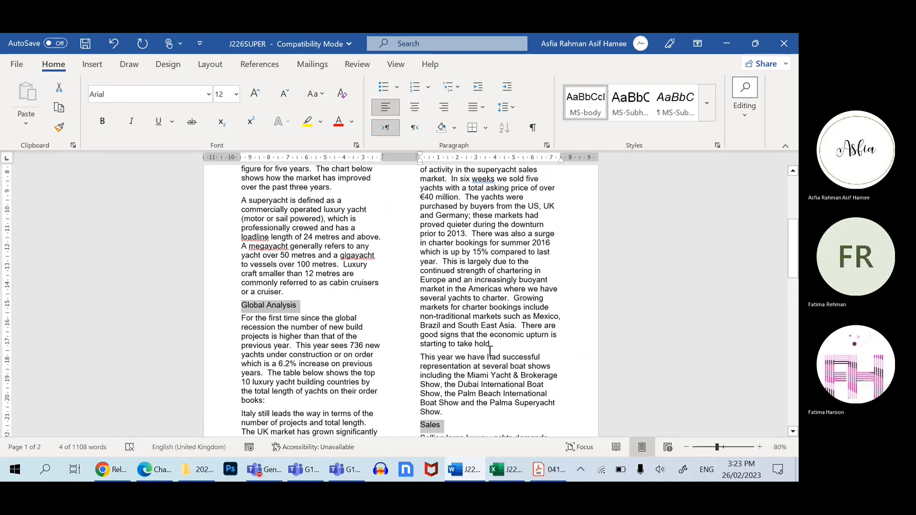
pyautogui.scroll(-10, 489, 352)
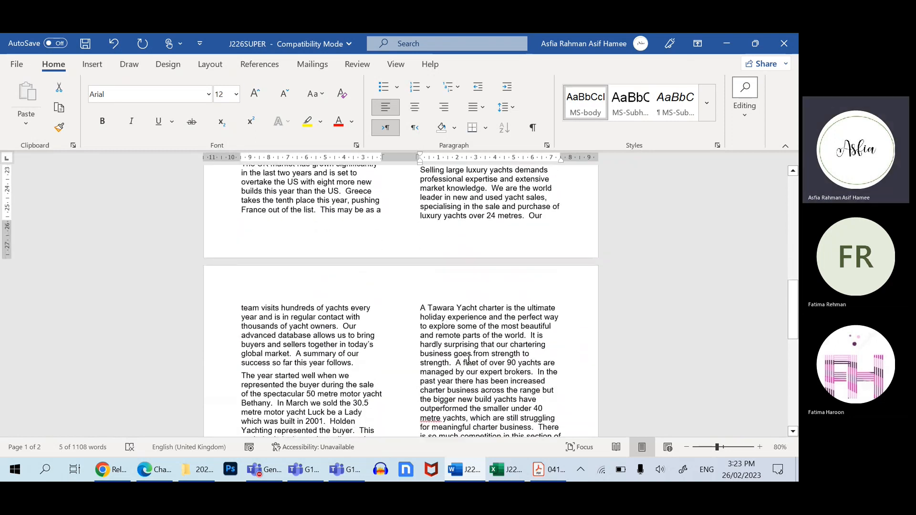
pyautogui.scroll(-6, 469, 359)
pyautogui.moveTo(466, 361); pyautogui.dragTo(420, 358)
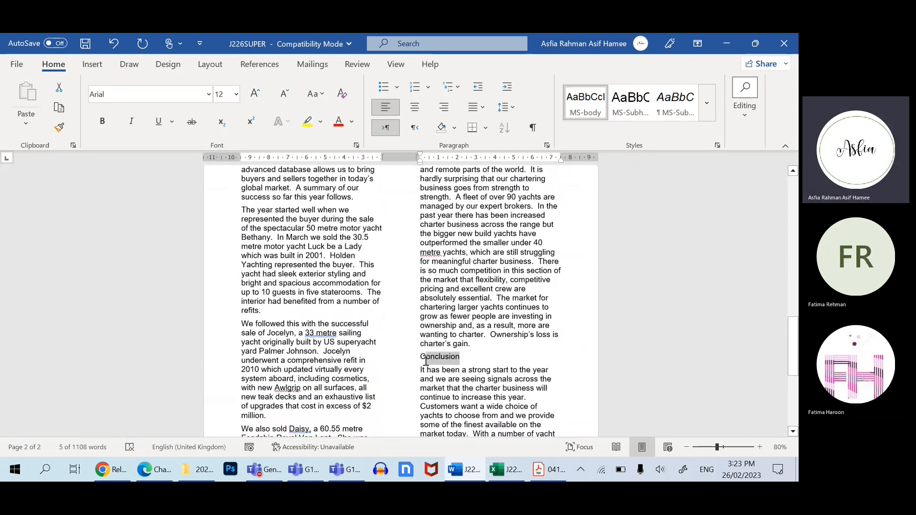
pyautogui.scroll(-2, 356, 351)
pyautogui.scroll(-6, 356, 350)
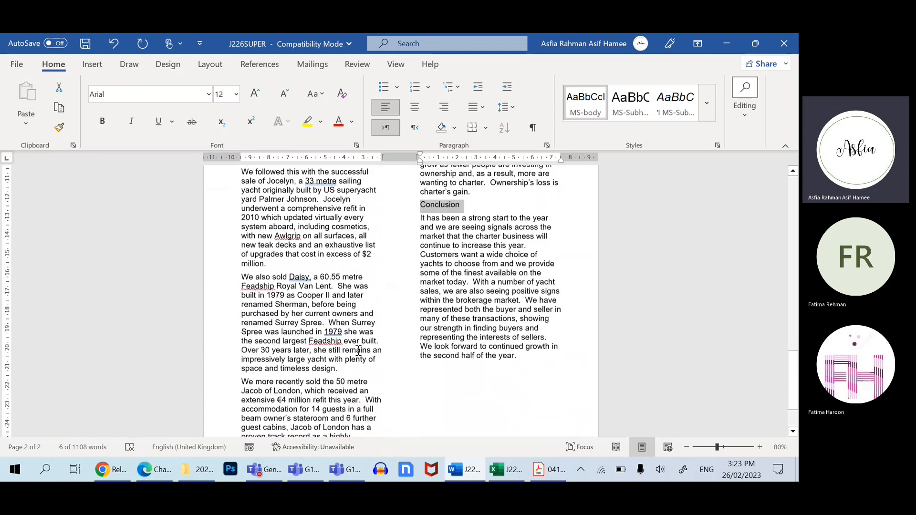
pyautogui.moveTo(285, 385); pyautogui.dragTo(242, 384)
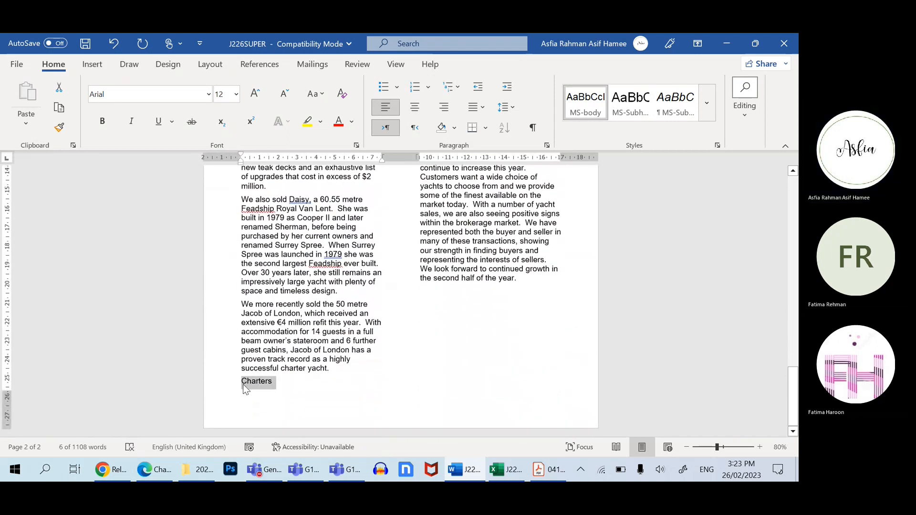
pyautogui.click(633, 114)
pyautogui.scroll(6, 513, 303)
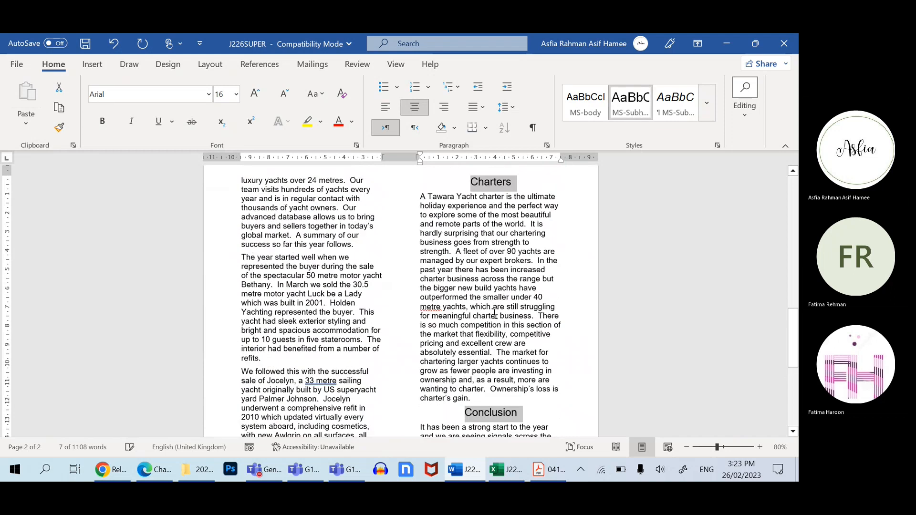
pyautogui.scroll(-12, 514, 303)
pyautogui.scroll(15, 530, 295)
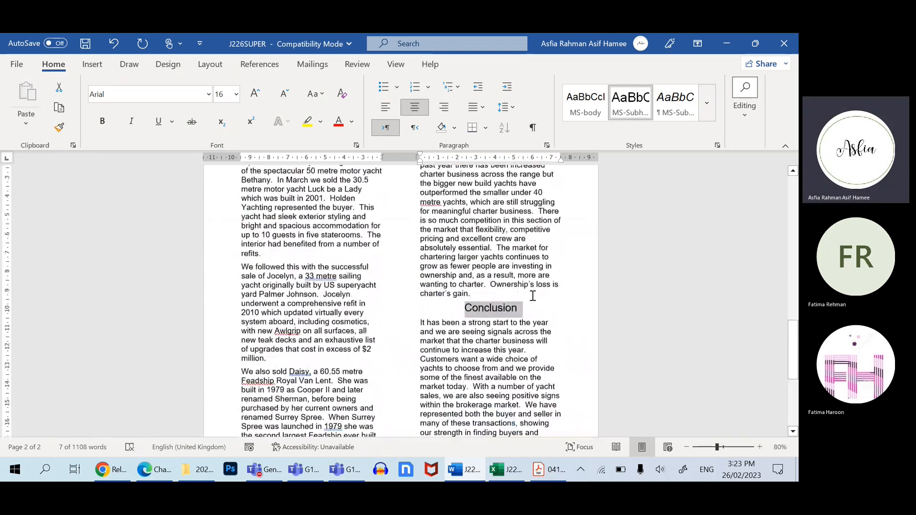
pyautogui.scroll(8, 548, 290)
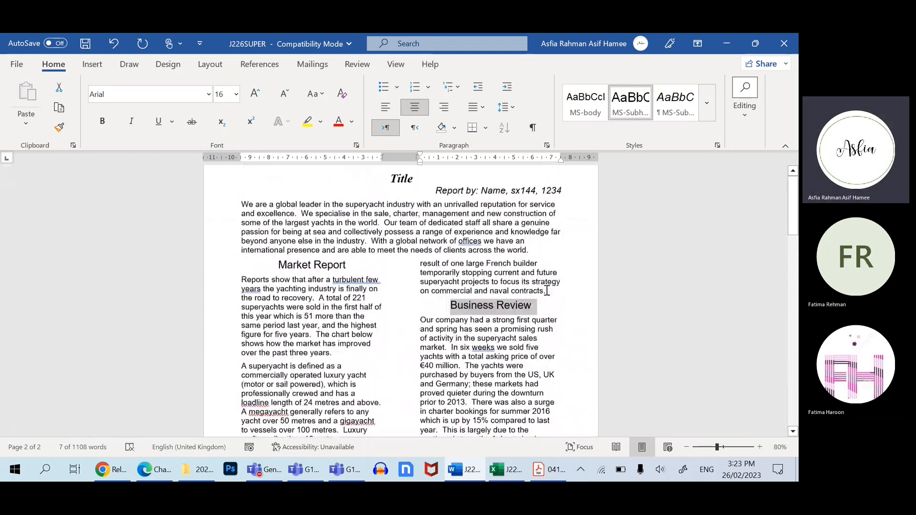
pyautogui.click(532, 321)
# - Switch to the exam paper PDF and read questions 8 to 10 on moving a paragraph, setting columns and applying bullets
pyautogui.hotkey('alt', 'Tab')
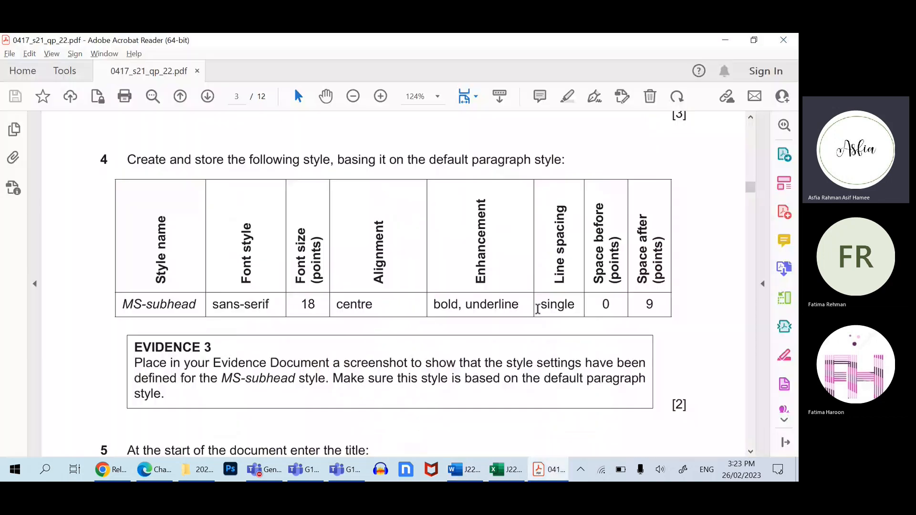
pyautogui.scroll(-6, 466, 377)
pyautogui.scroll(-10, 480, 372)
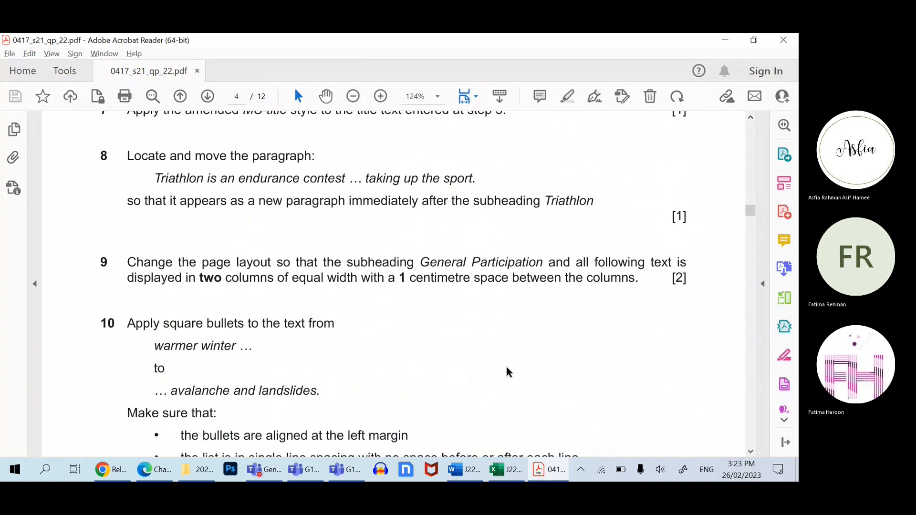
pyautogui.scroll(-1, 506, 368)
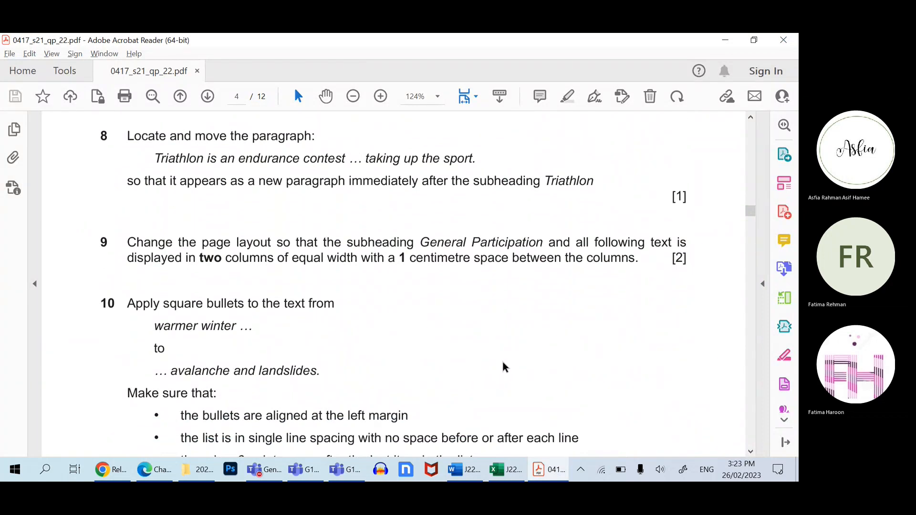
pyautogui.scroll(1, 505, 368)
pyautogui.scroll(-1, 515, 363)
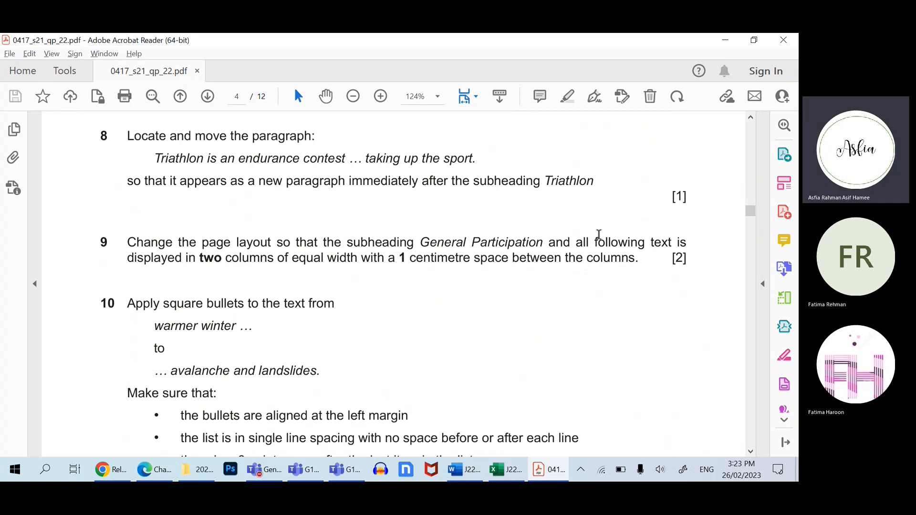
pyautogui.scroll(-3, 482, 311)
pyautogui.hotkey('alt', 'Tab')
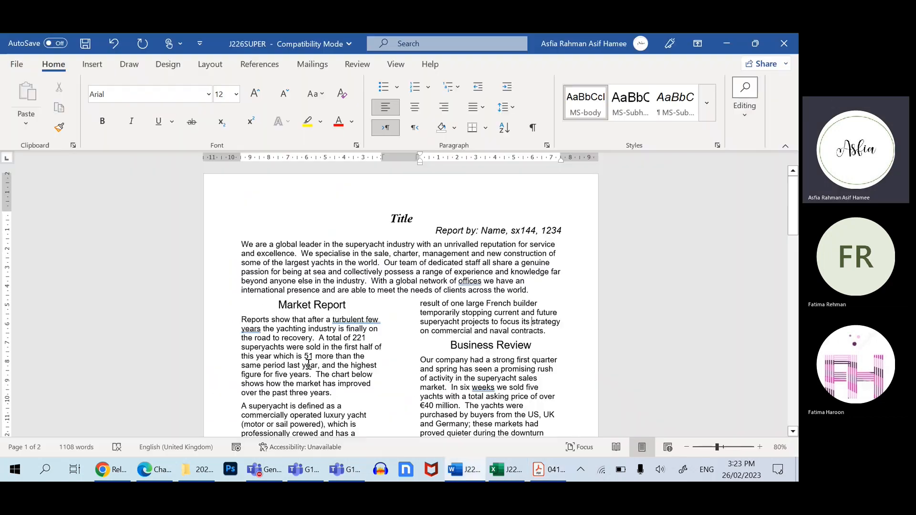
pyautogui.hotkey('alt', 'Tab')
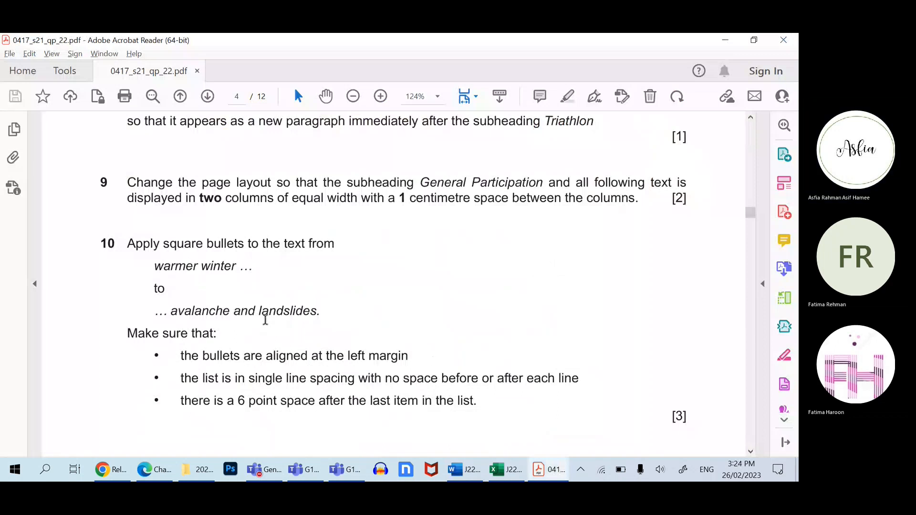
# - Switch to the J226SUPER Word document and add the lines List item1, Item2, Item3 and Item4 below the paragraph ending "refits."
pyautogui.hotkey('alt', 'Tab')
pyautogui.scroll(-10, 483, 322)
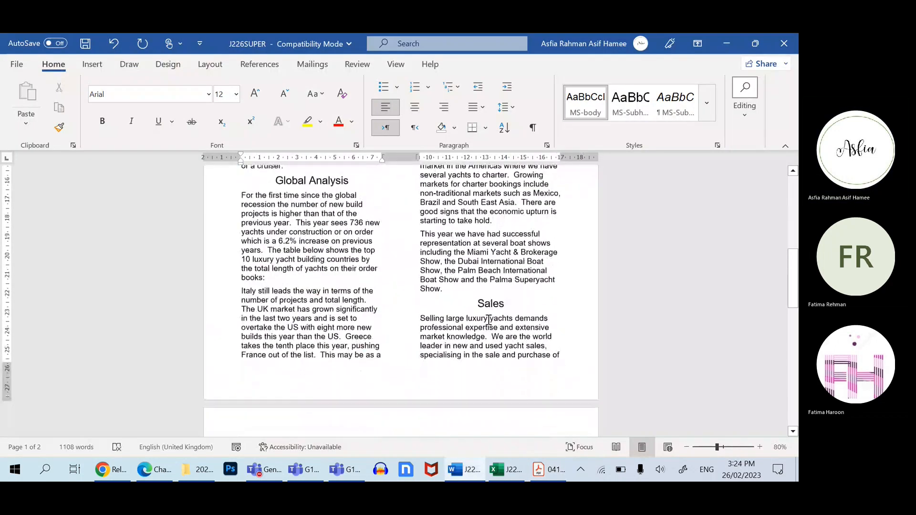
pyautogui.scroll(-10, 483, 322)
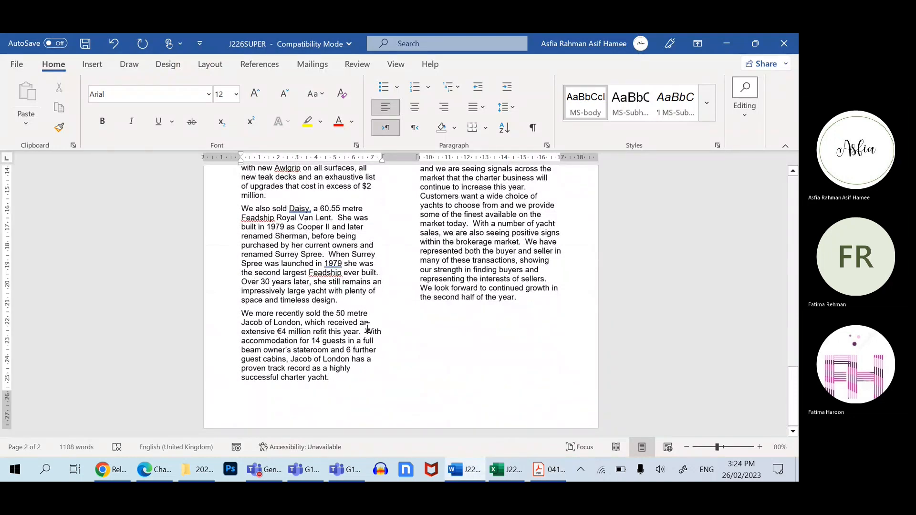
pyautogui.scroll(8, 439, 375)
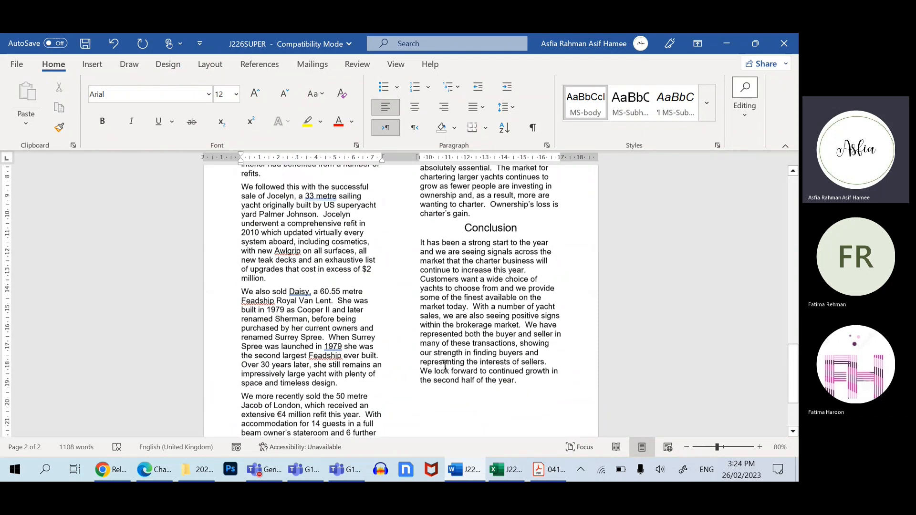
pyautogui.scroll(3, 461, 333)
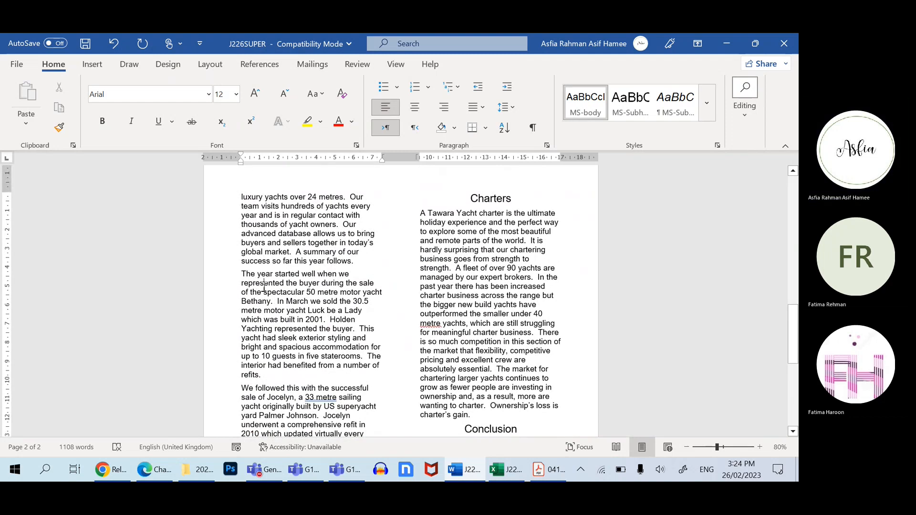
pyautogui.press('Return')
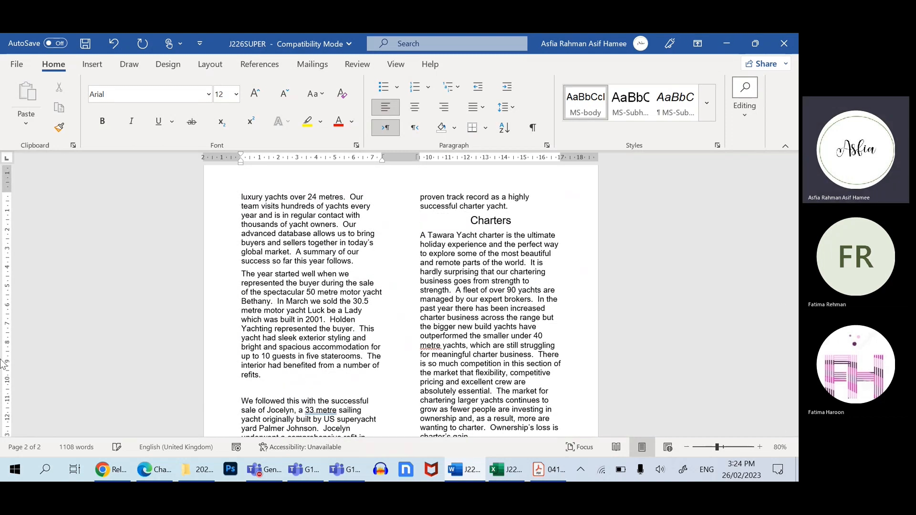
pyautogui.write('List ite')
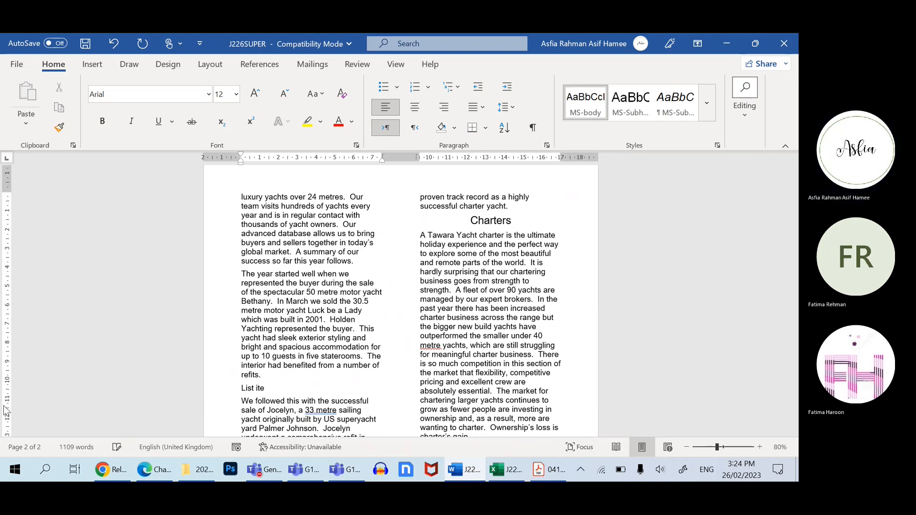
pyautogui.write('m1')
pyautogui.press('Return')
pyautogui.write('item2')
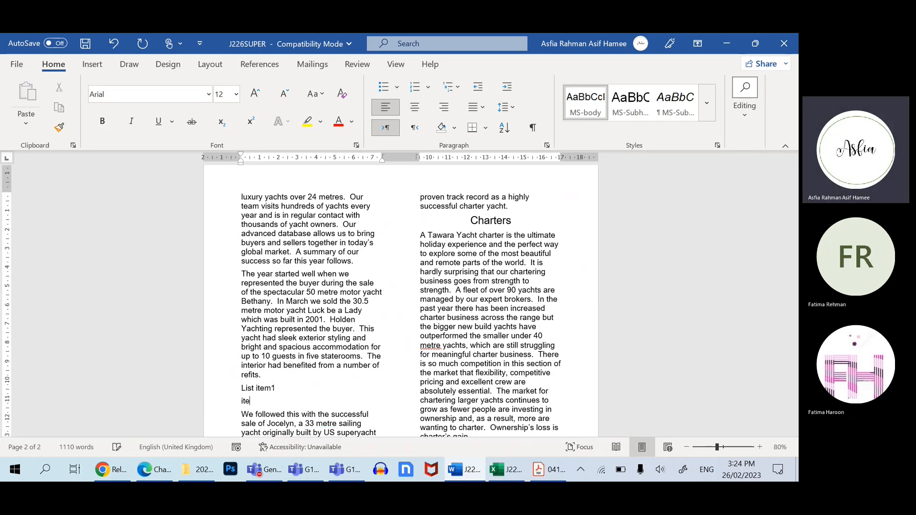
pyautogui.press('Return')
pyautogui.write('item3')
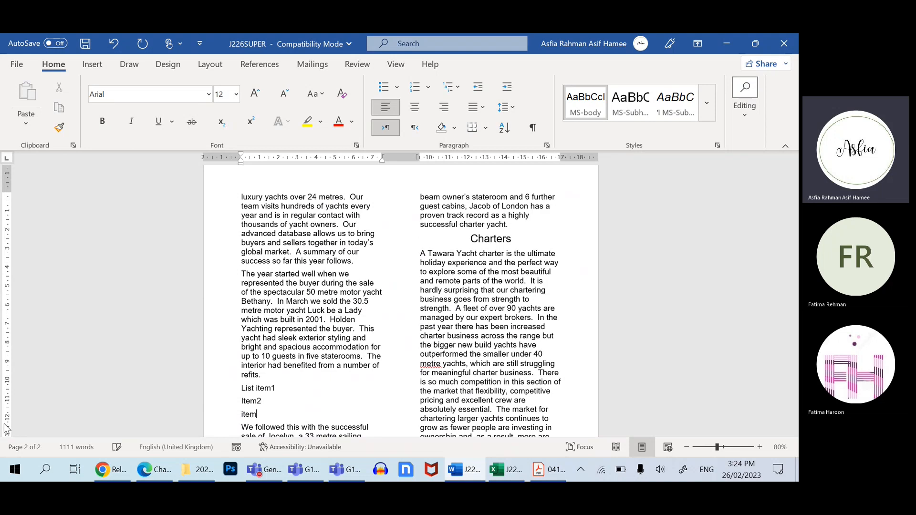
pyautogui.press('Return')
pyautogui.write('ite')
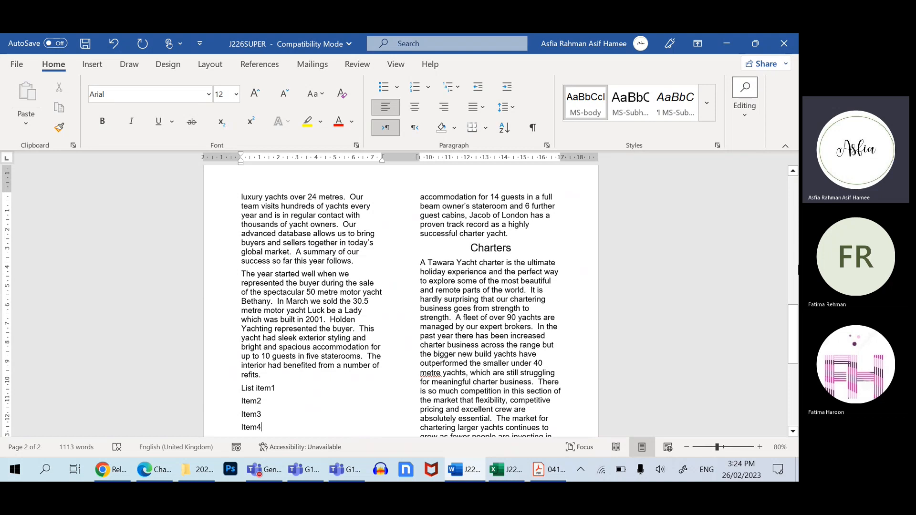
# - Apply round bullets to the four lines from List item1 to Item4
pyautogui.scroll(-3, 313, 349)
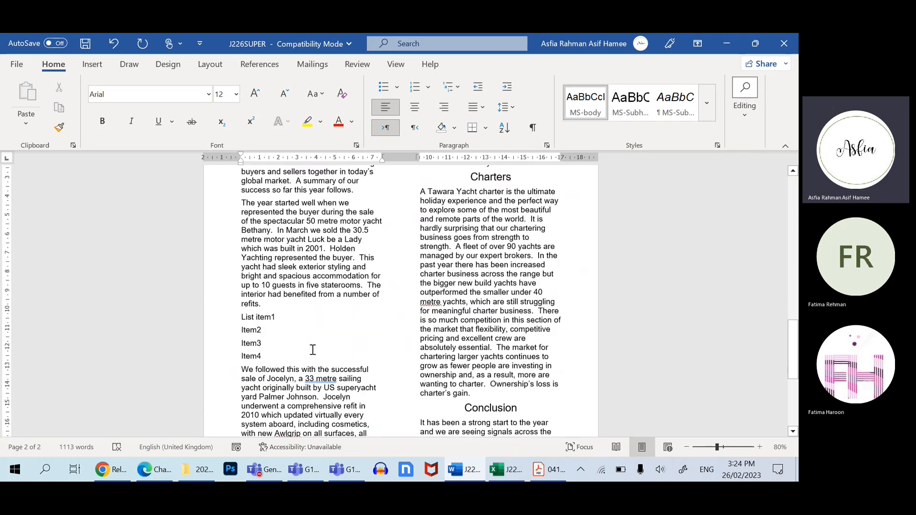
pyautogui.click(723, 447)
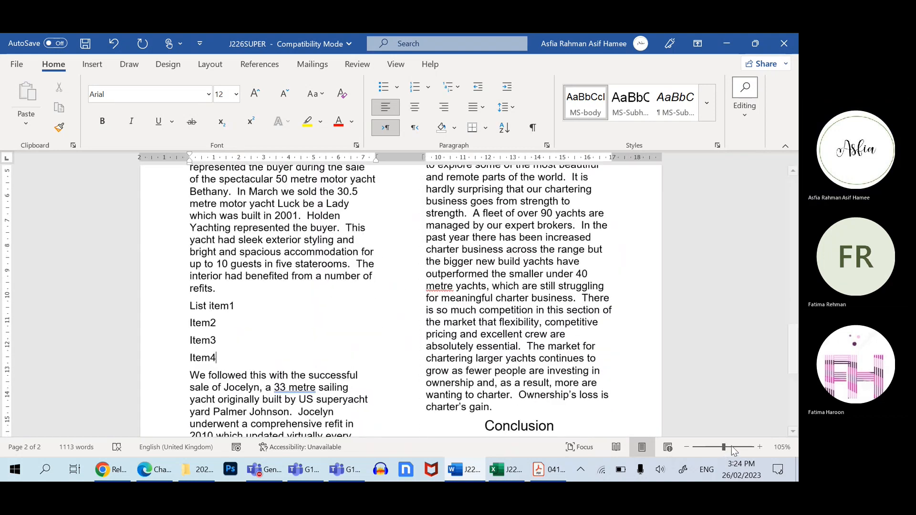
pyautogui.click(760, 447)
pyautogui.click(760, 447)
pyautogui.click(760, 447)
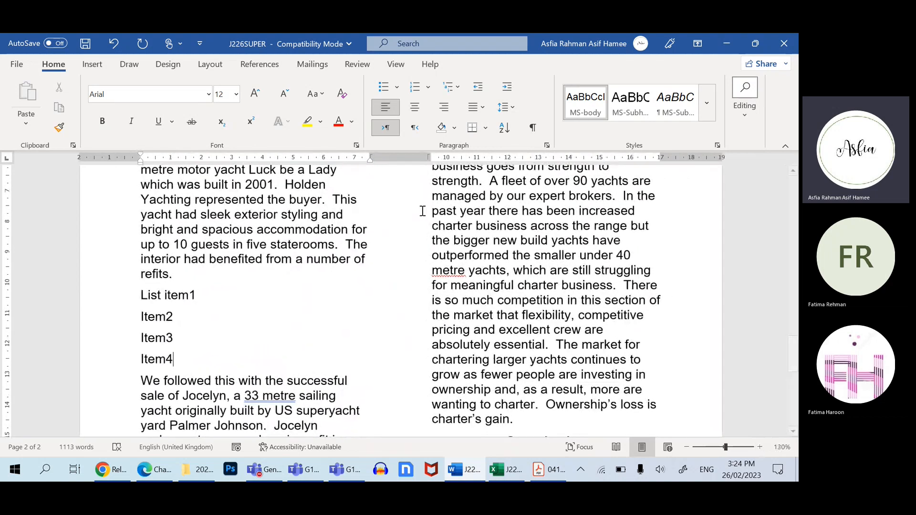
pyautogui.moveTo(190, 359); pyautogui.dragTo(133, 293)
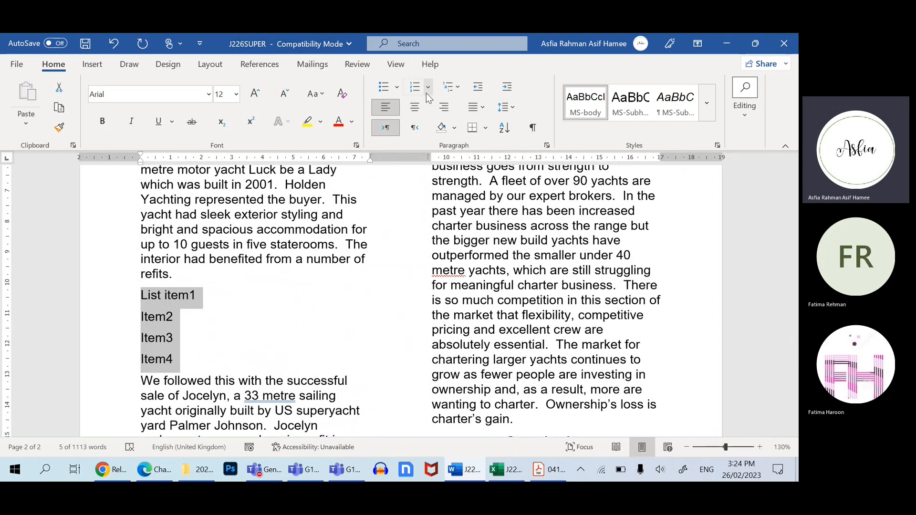
pyautogui.click(396, 87)
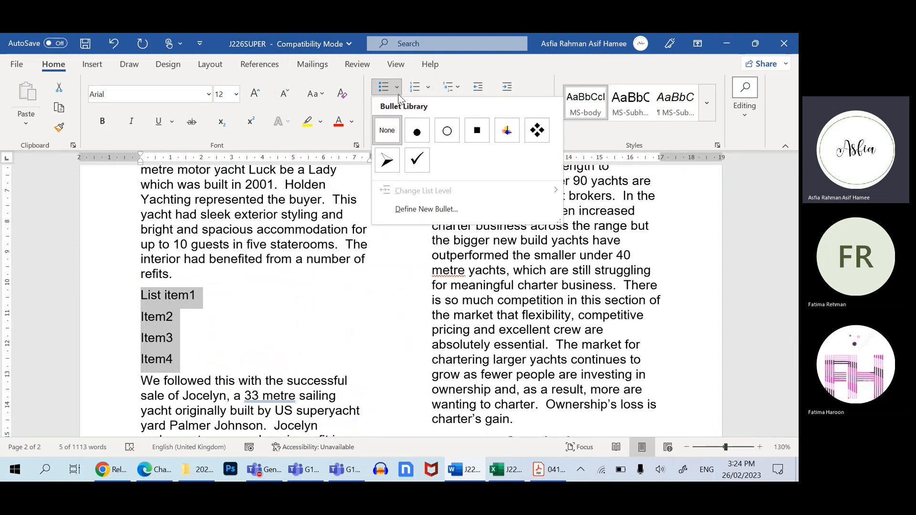
pyautogui.click(417, 133)
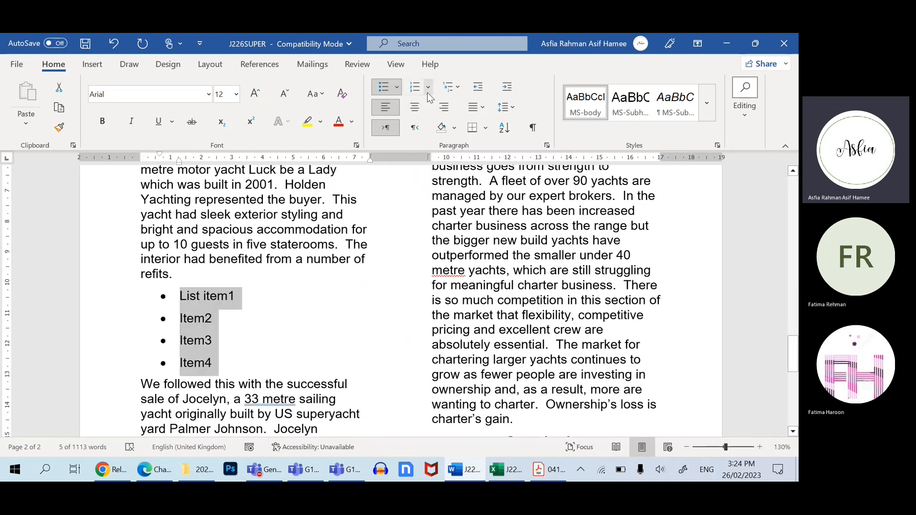
pyautogui.click(428, 87)
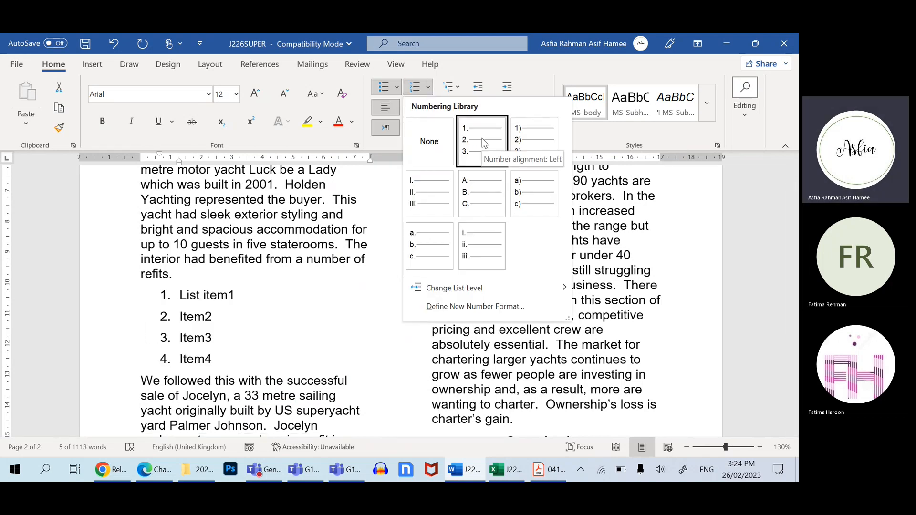
pyautogui.click(385, 87)
pyautogui.click(384, 87)
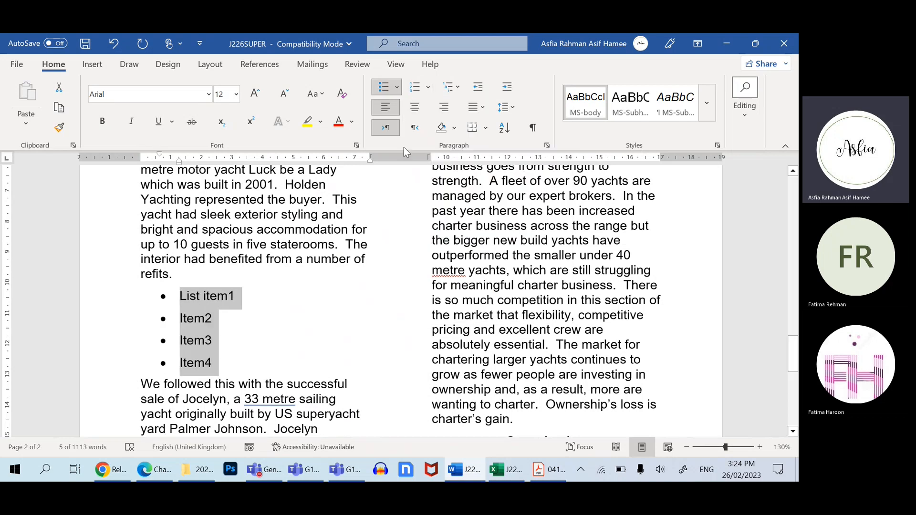
pyautogui.click(473, 112)
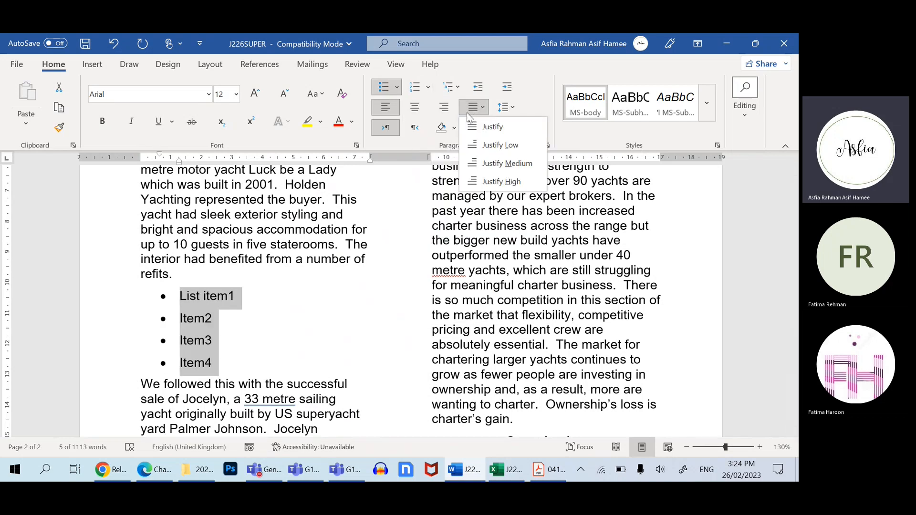
# - Remove the paragraph spacing before and after all four bulleted list items
pyautogui.click(512, 108)
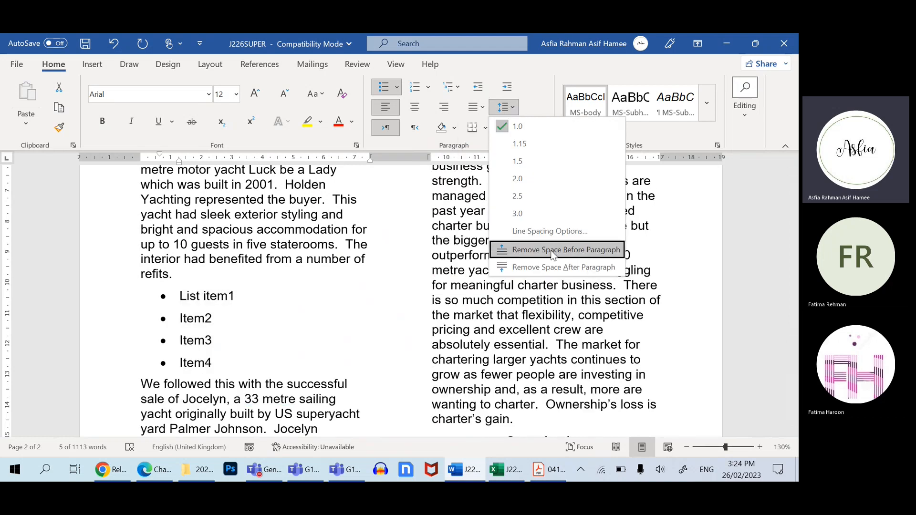
pyautogui.click(546, 250)
pyautogui.click(514, 108)
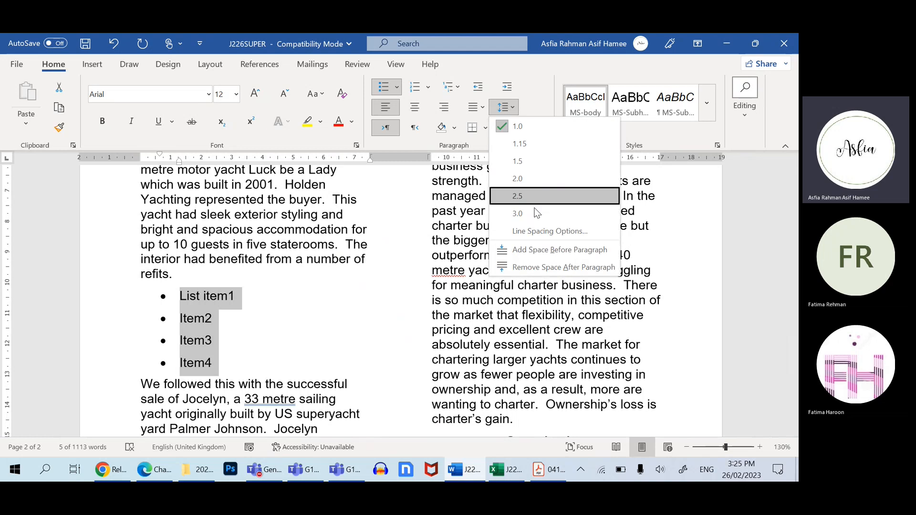
pyautogui.click(542, 268)
pyautogui.click(209, 353)
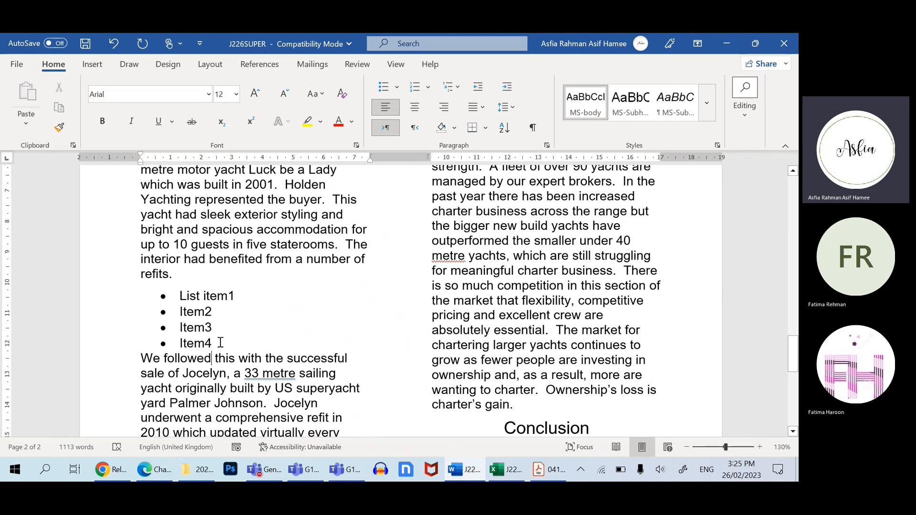
pyautogui.moveTo(215, 357); pyautogui.dragTo(141, 358)
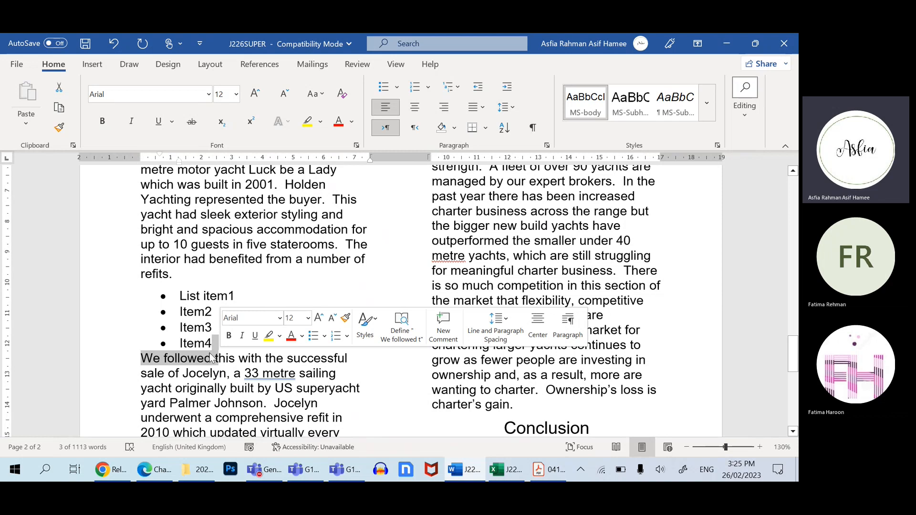
pyautogui.click(210, 358)
pyautogui.moveTo(217, 344); pyautogui.dragTo(223, 366)
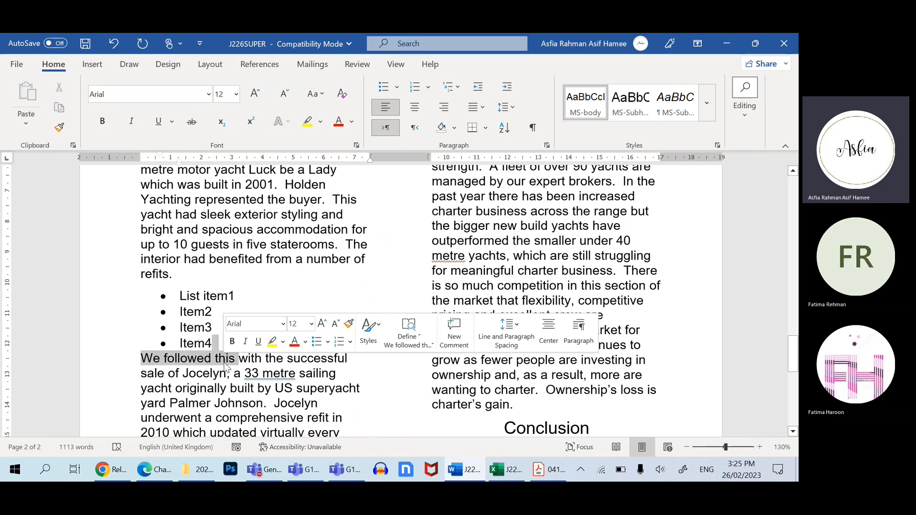
pyautogui.click(205, 358)
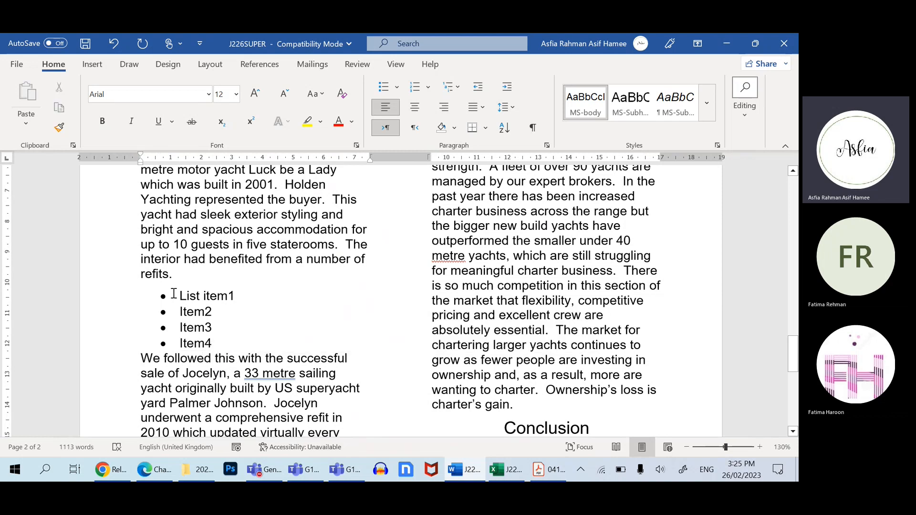
pyautogui.moveTo(178, 295); pyautogui.dragTo(228, 345)
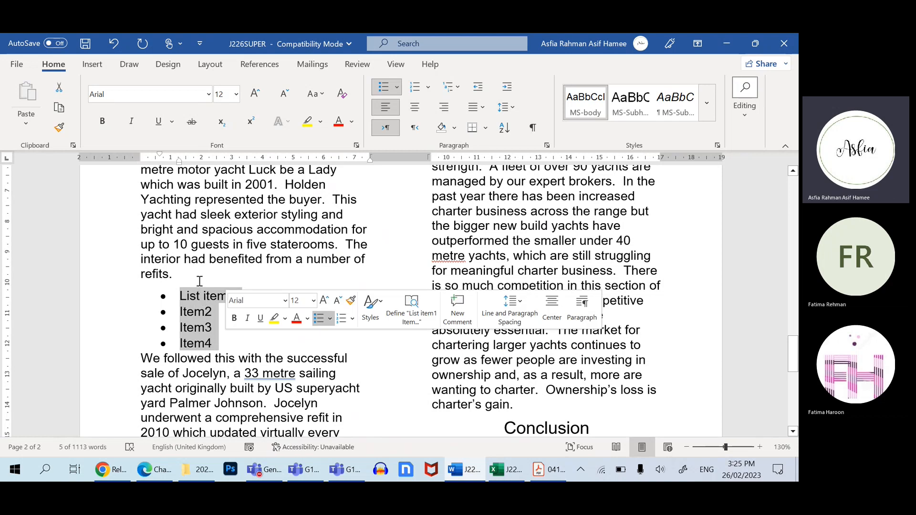
pyautogui.click(214, 341)
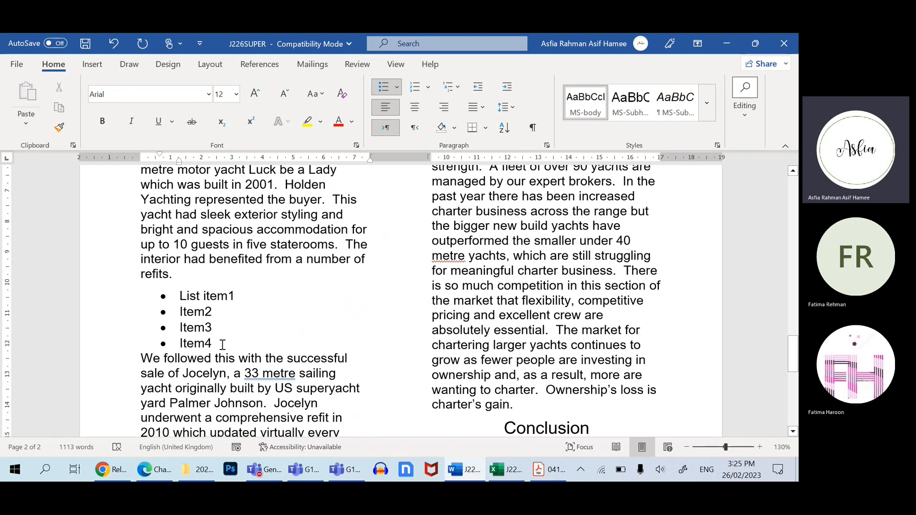
# - Set the spacing after the last list item, Item4, and the paragraph following it to 6 pt
pyautogui.moveTo(222, 343); pyautogui.dragTo(210, 354)
pyautogui.click(219, 342)
pyautogui.click(216, 347)
pyautogui.moveTo(223, 347); pyautogui.dragTo(221, 352)
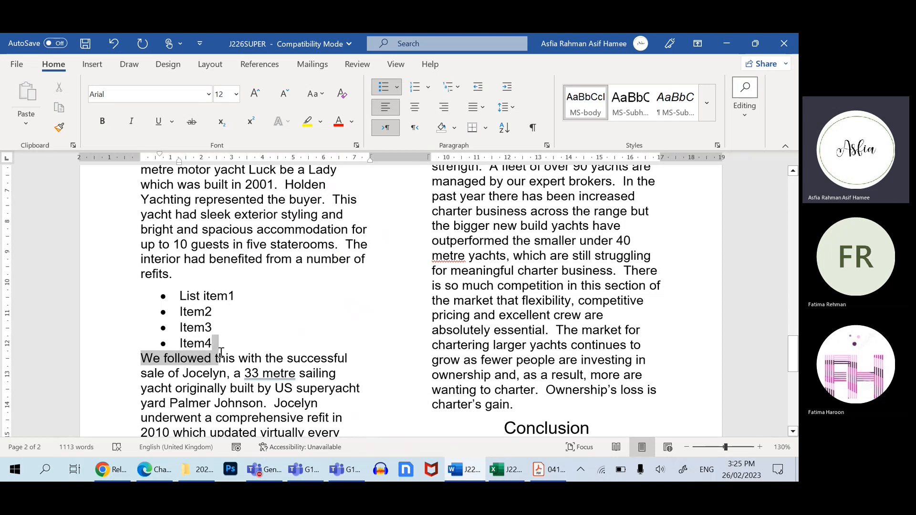
pyautogui.click(504, 107)
pyautogui.click(553, 231)
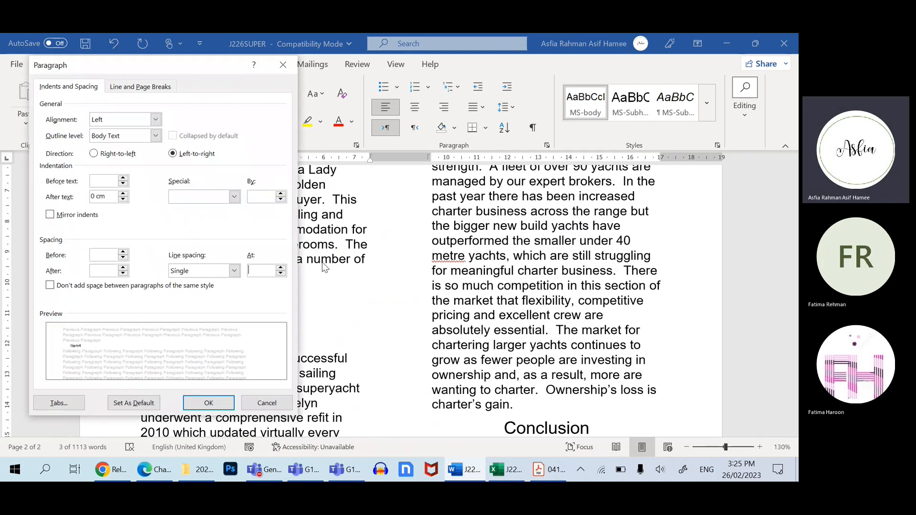
pyautogui.click(123, 268)
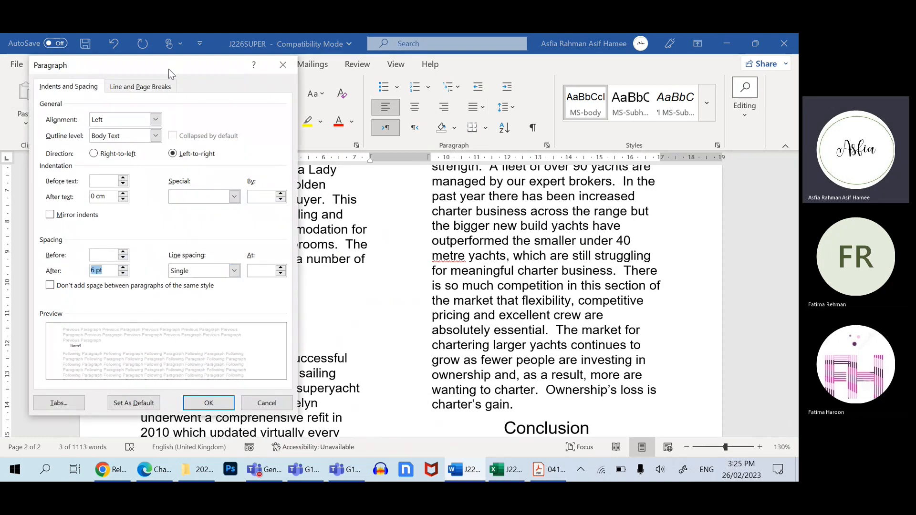
pyautogui.moveTo(168, 69); pyautogui.dragTo(611, 63)
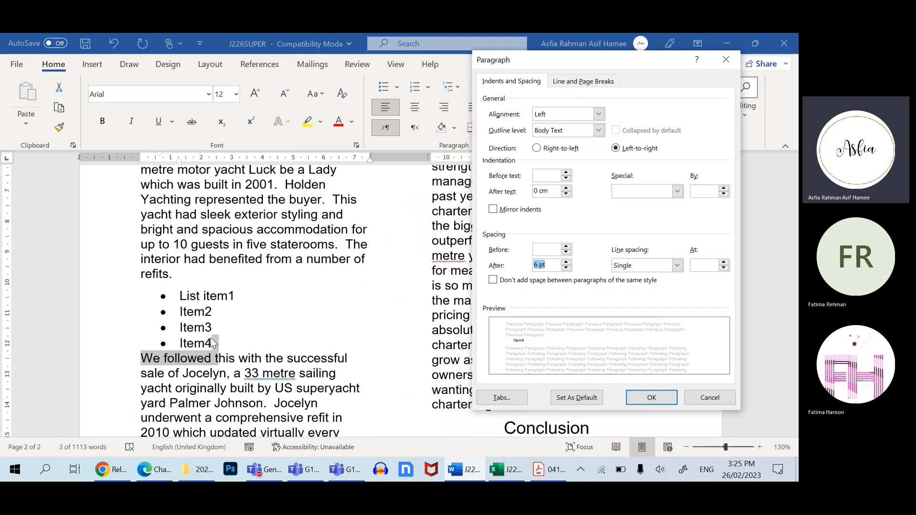
pyautogui.click(649, 397)
pyautogui.click(234, 381)
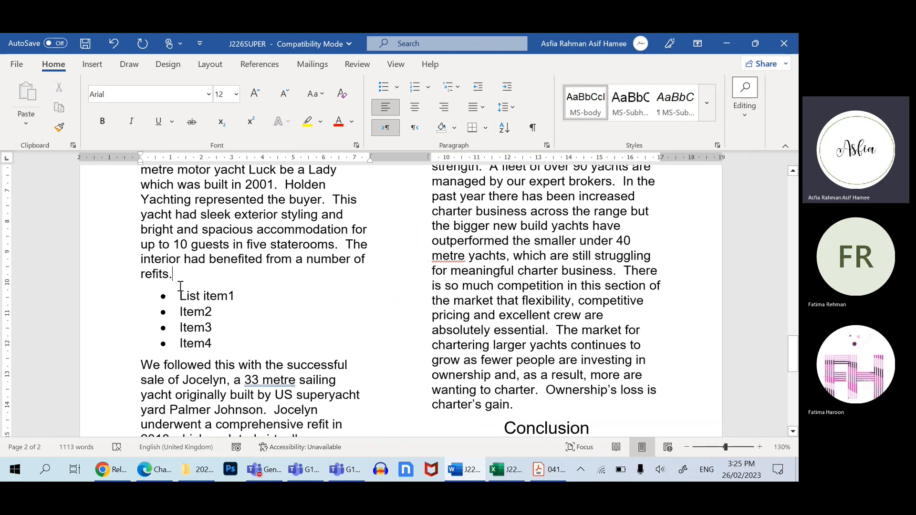
pyautogui.moveTo(186, 281); pyautogui.dragTo(190, 297)
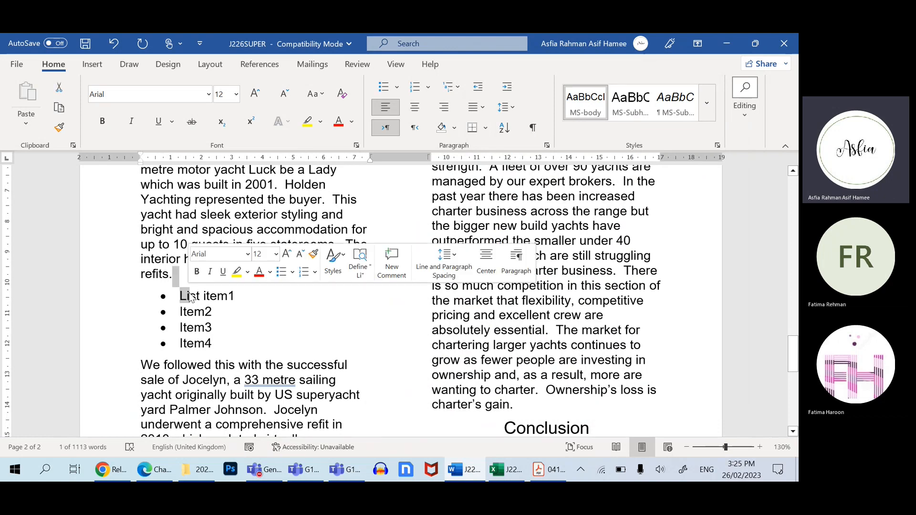
pyautogui.click(216, 342)
pyautogui.moveTo(217, 342)
pyautogui.mouseDown()
pyautogui.moveTo(230, 375)
pyautogui.moveTo(223, 353)
pyautogui.mouseUp()
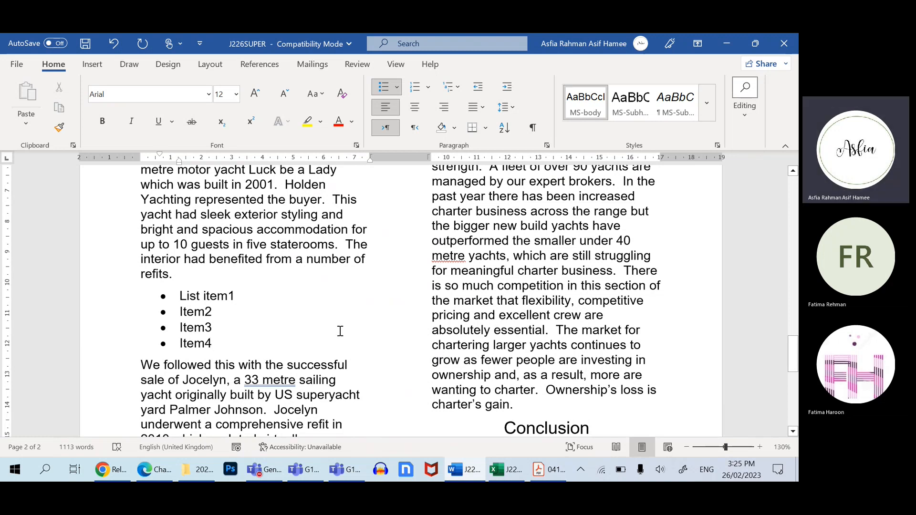
pyautogui.scroll(5, 339, 329)
pyautogui.scroll(-5, 406, 291)
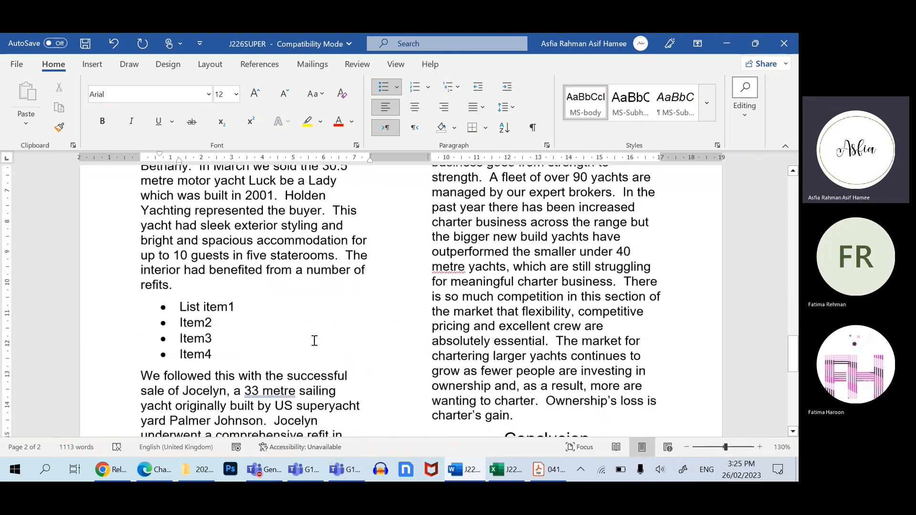
# - Move the left indent of all four bulleted list items to 2 cm and check it in the paragraph settings
pyautogui.moveTo(216, 346); pyautogui.dragTo(163, 294)
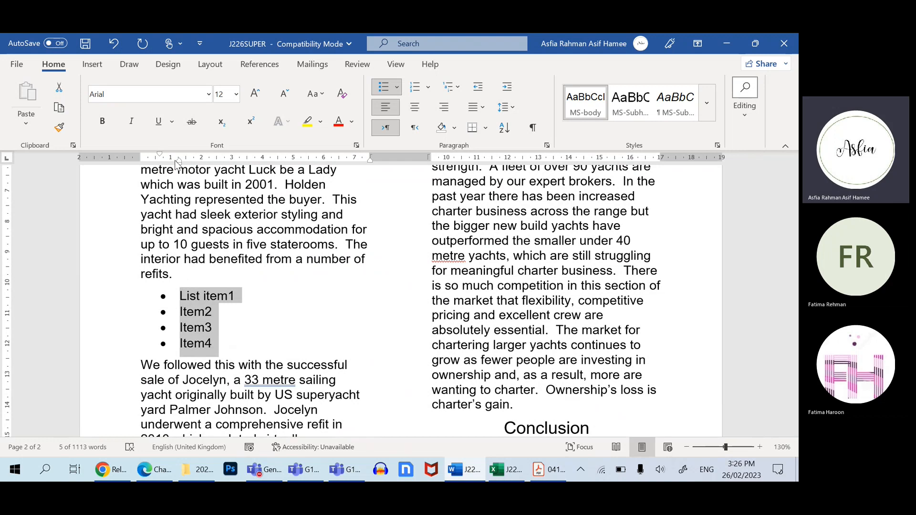
pyautogui.moveTo(178, 164)
pyautogui.mouseDown()
pyautogui.moveTo(199, 163)
pyautogui.moveTo(181, 153)
pyautogui.moveTo(175, 158)
pyautogui.moveTo(201, 162)
pyautogui.mouseUp()
pyautogui.doubleClick(201, 162)
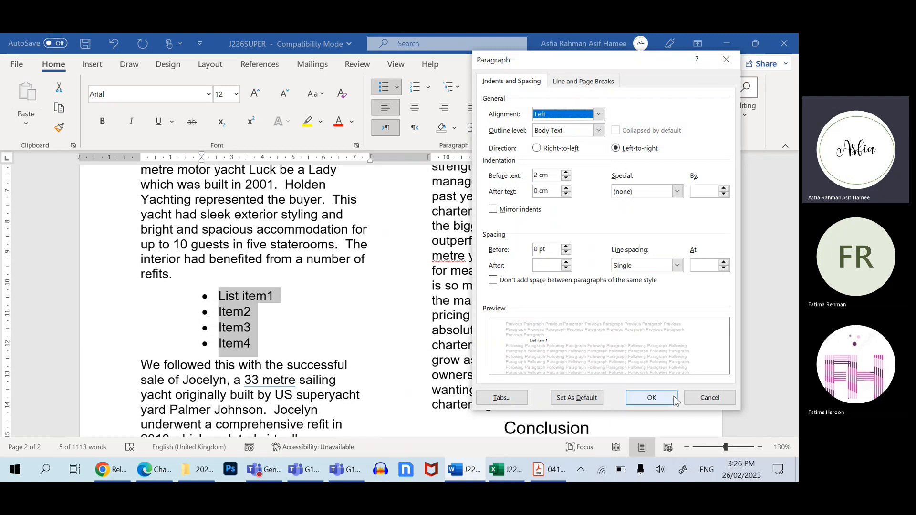
pyautogui.click(650, 398)
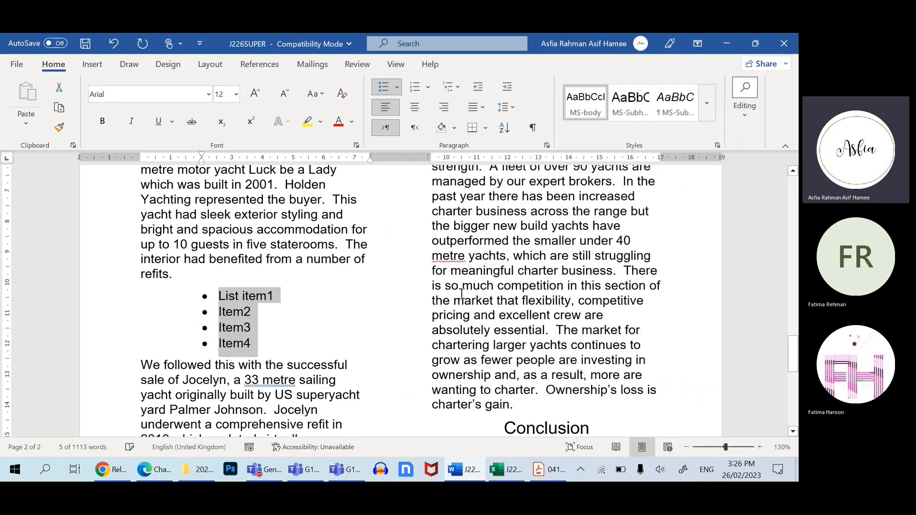
pyautogui.click(547, 145)
pyautogui.moveTo(620, 61); pyautogui.dragTo(418, 72)
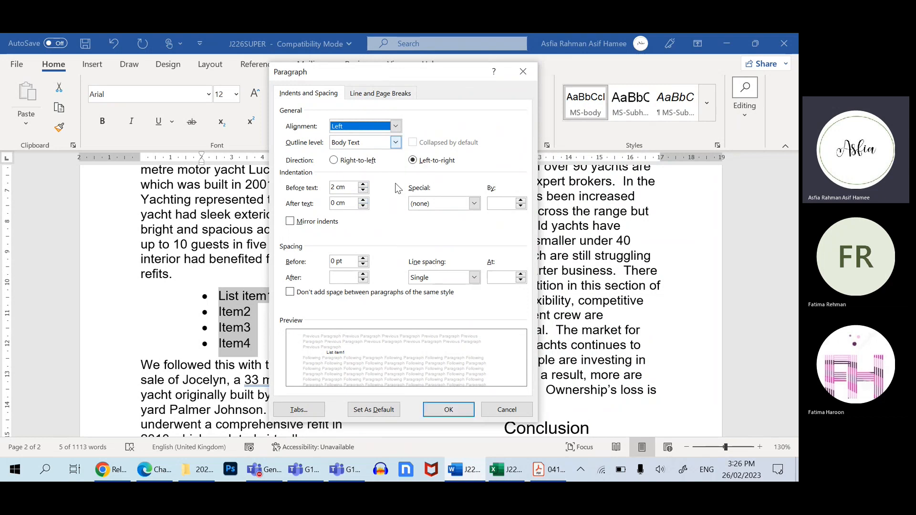
pyautogui.click(447, 409)
pyautogui.click(302, 359)
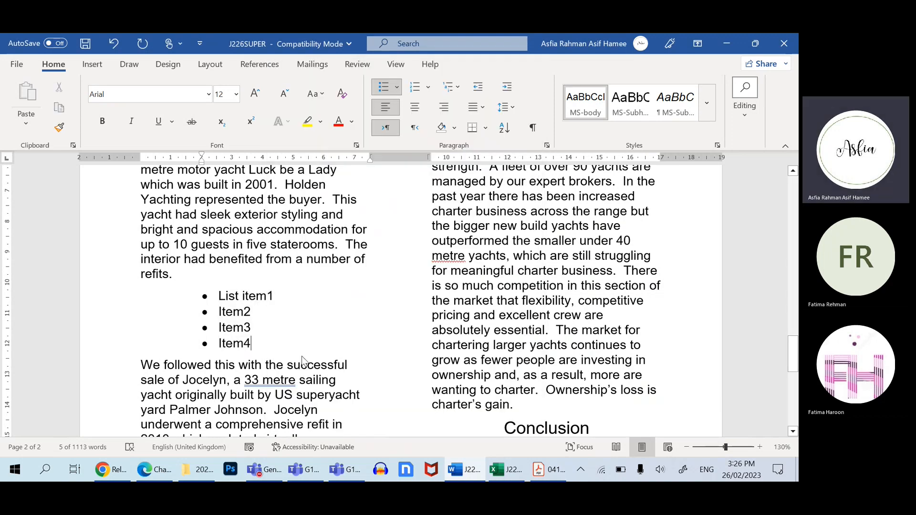
# - Look through both pages of the document for a paragraph to format with a border and indents
pyautogui.scroll(5, 327, 348)
pyautogui.scroll(-5, 334, 353)
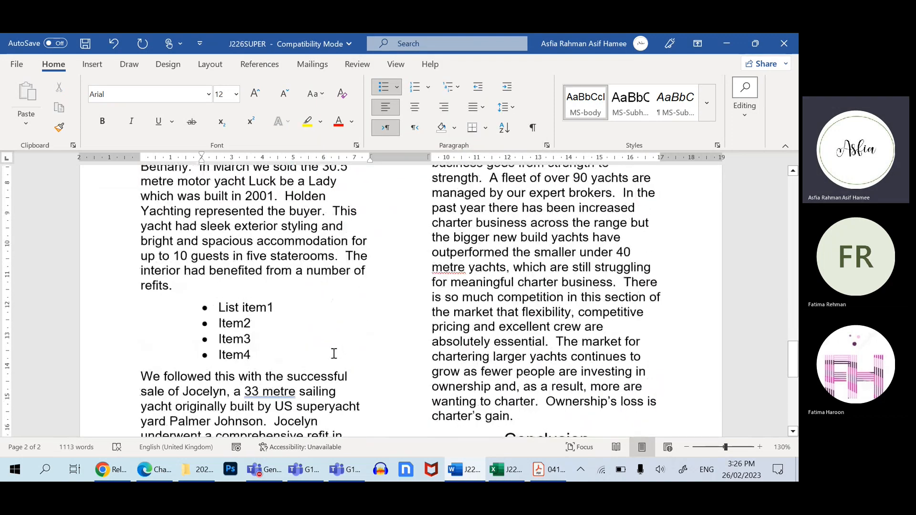
pyautogui.scroll(-5, 334, 354)
pyautogui.scroll(6, 332, 349)
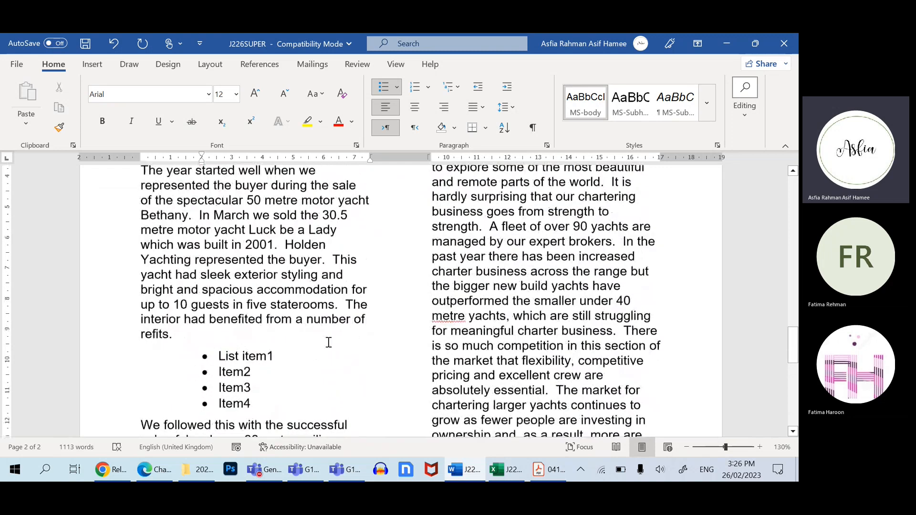
pyautogui.scroll(3, 329, 343)
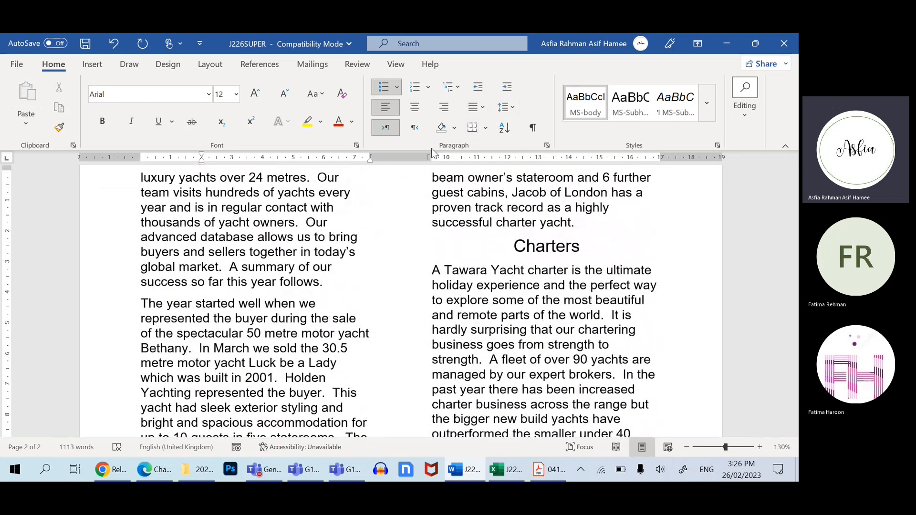
pyautogui.scroll(-9, 448, 311)
pyautogui.scroll(-4, 449, 311)
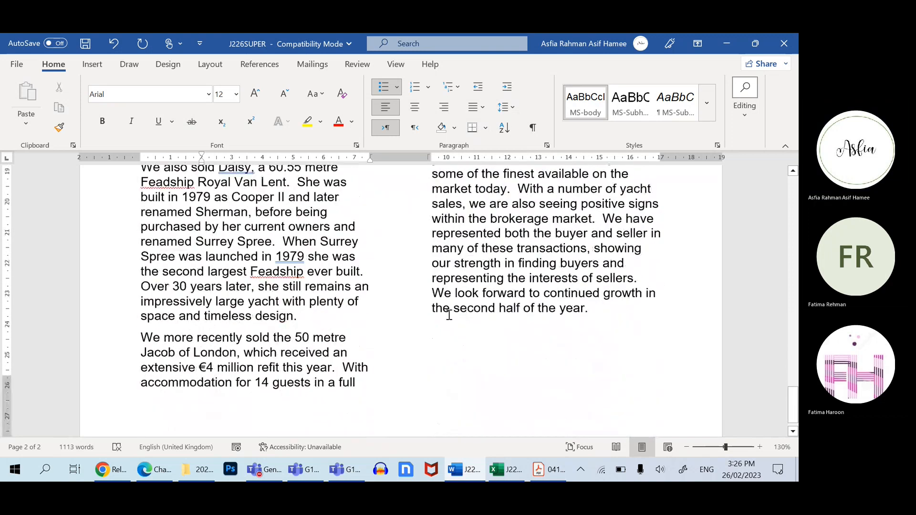
pyautogui.scroll(3, 446, 315)
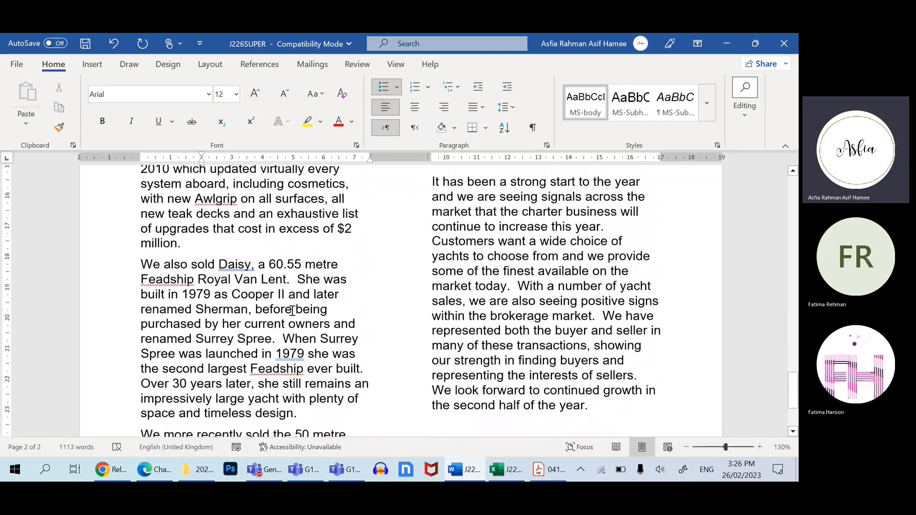
pyautogui.scroll(20, 292, 311)
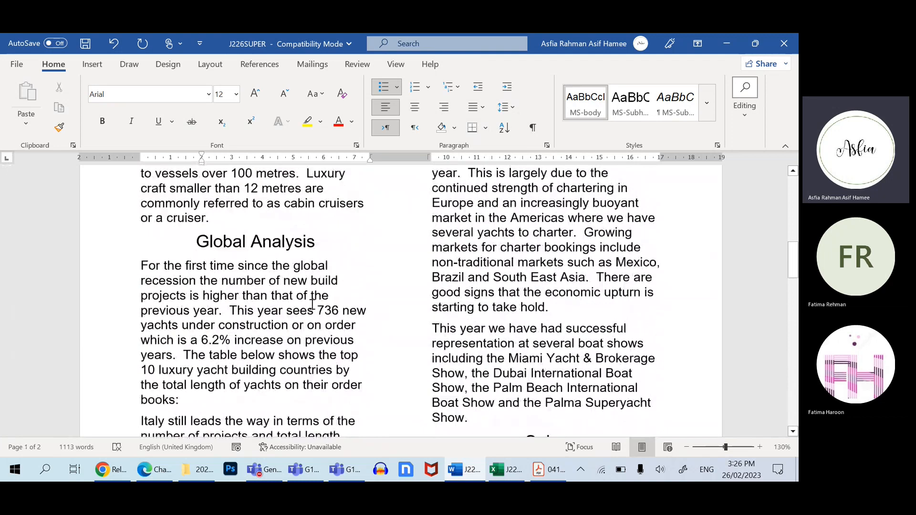
pyautogui.scroll(3, 312, 304)
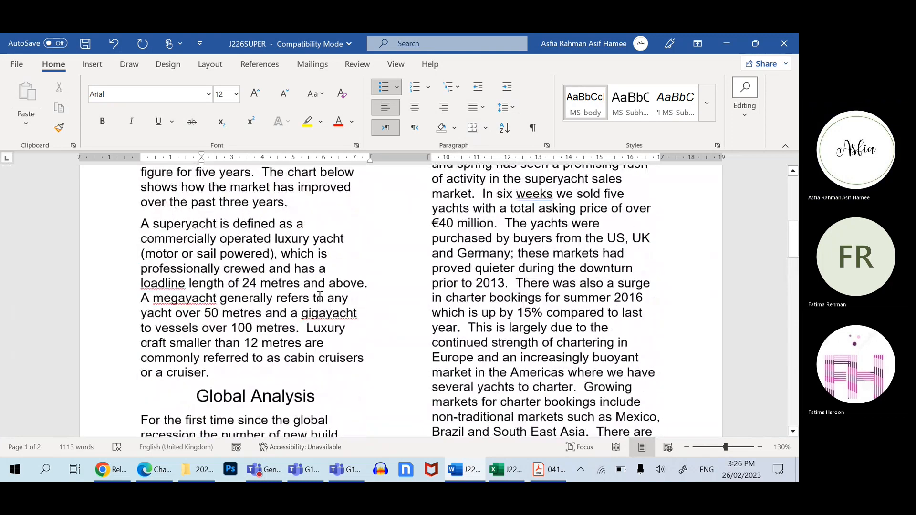
pyautogui.scroll(2, 320, 296)
pyautogui.scroll(-7, 352, 315)
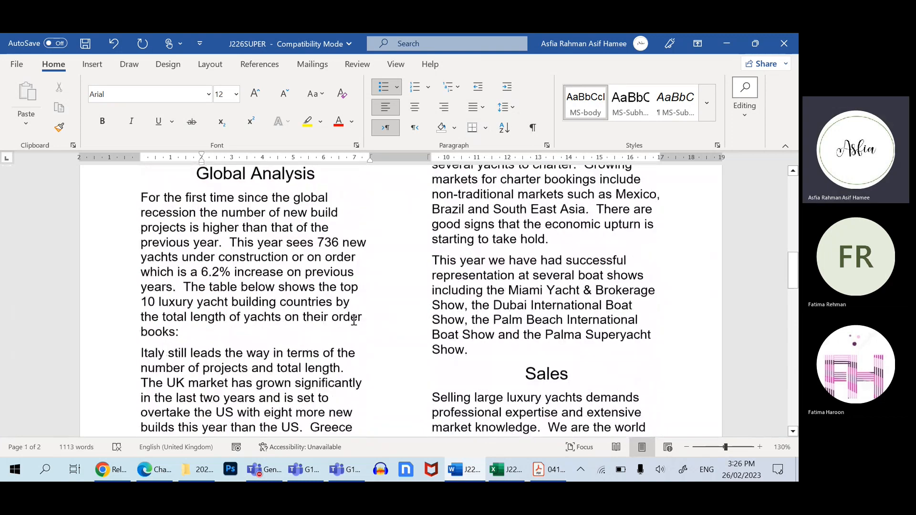
# - Apply outside borders to the whole paragraph beginning "This year we have had successful representation" above the Sales heading
pyautogui.moveTo(479, 344); pyautogui.dragTo(431, 251)
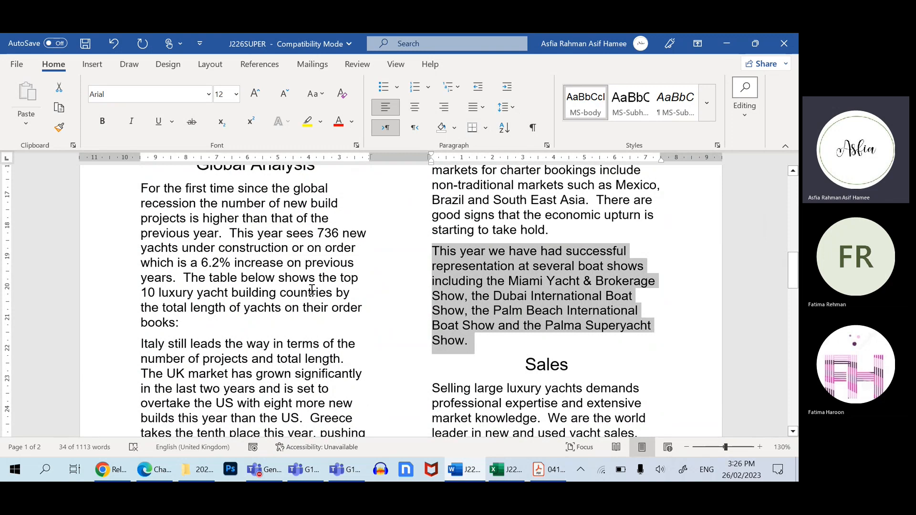
pyautogui.click(443, 339)
pyautogui.moveTo(472, 340); pyautogui.dragTo(439, 253)
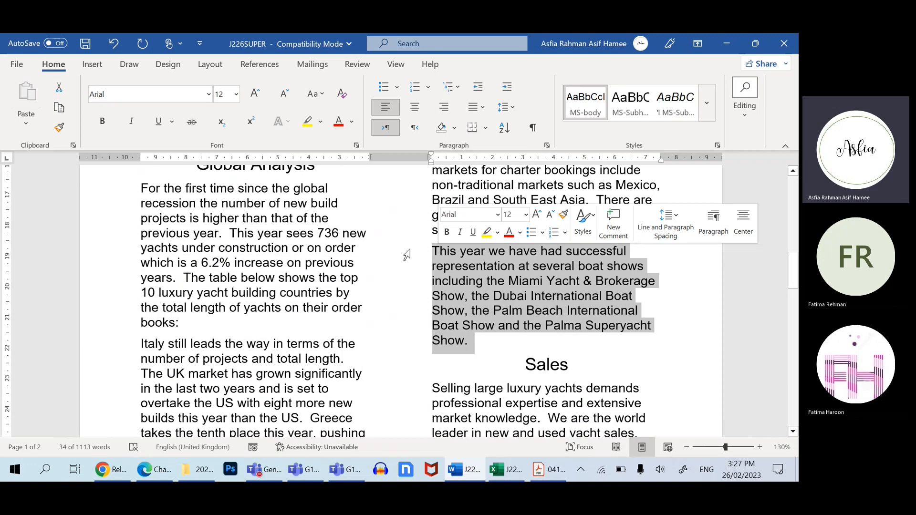
pyautogui.click(484, 130)
pyautogui.click(485, 129)
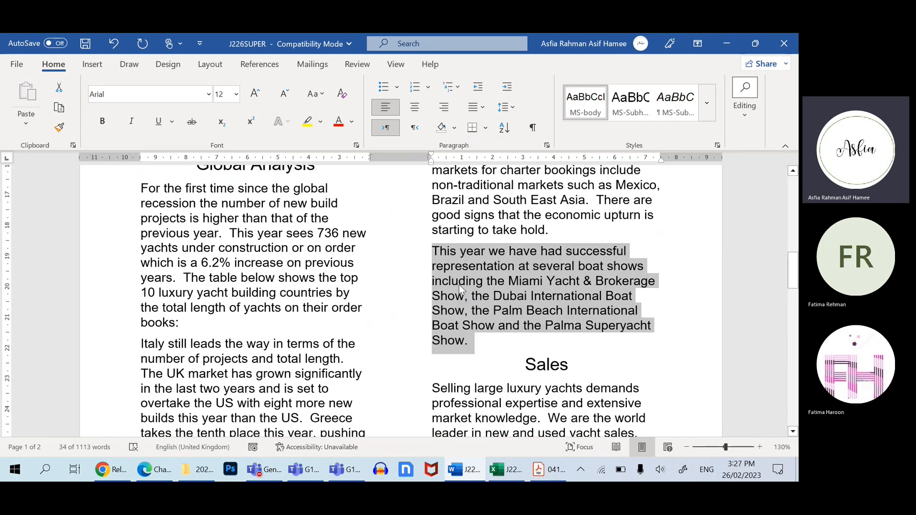
pyautogui.click(486, 128)
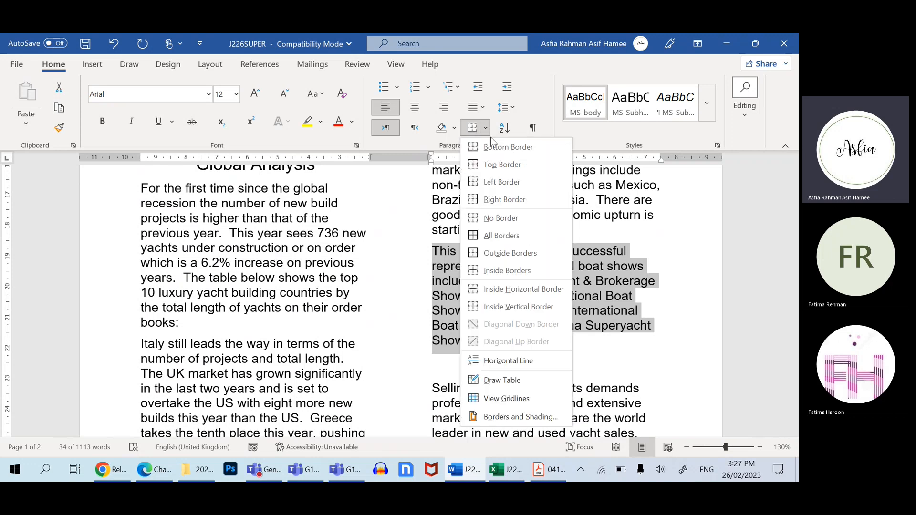
pyautogui.click(523, 256)
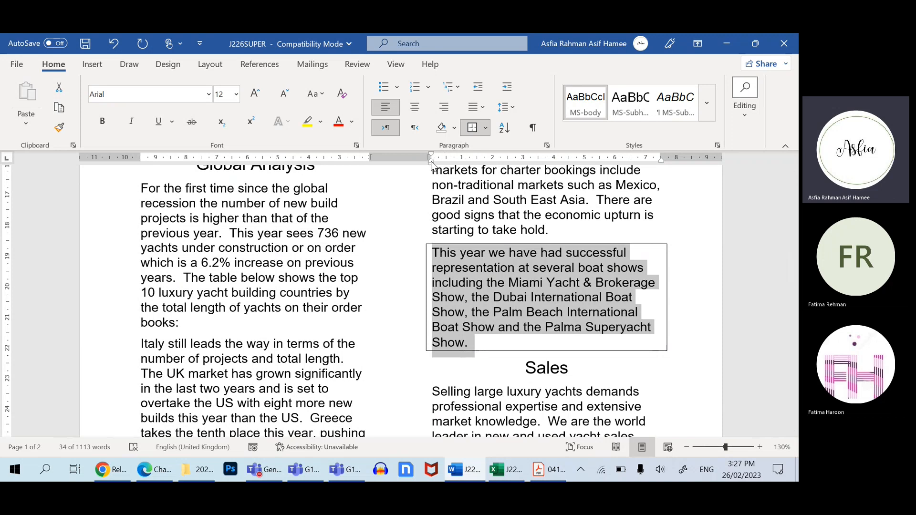
# - Indent the bordered boat shows paragraph by 0.5 cm from both the left and right edges of its column
pyautogui.moveTo(432, 162); pyautogui.dragTo(463, 167)
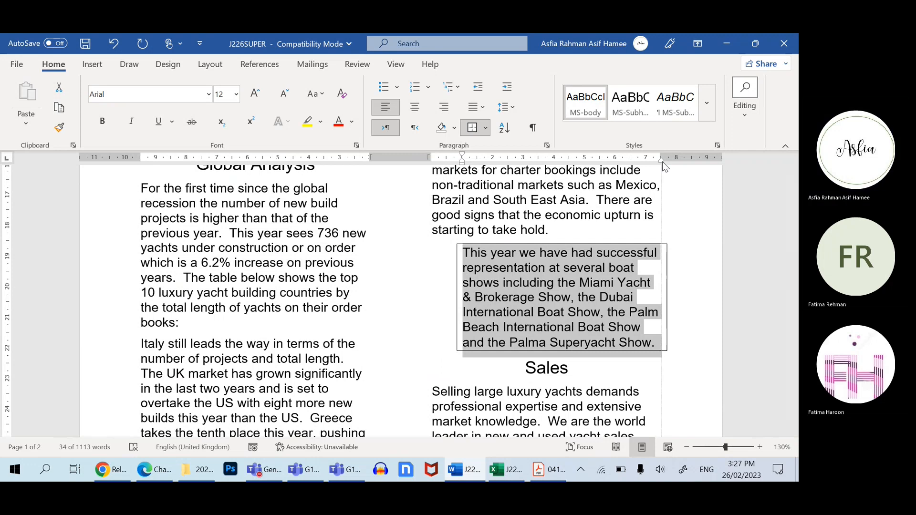
pyautogui.moveTo(662, 161); pyautogui.dragTo(631, 162)
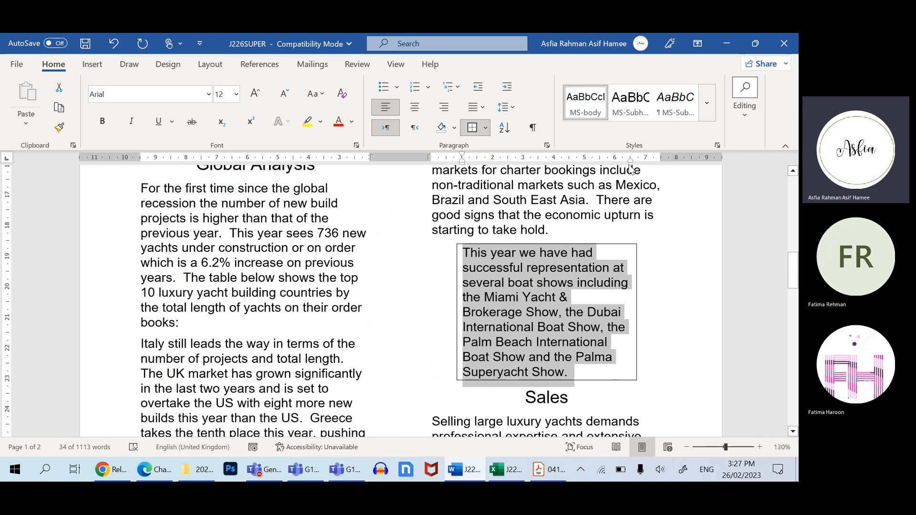
pyautogui.moveTo(630, 162); pyautogui.dragTo(645, 162)
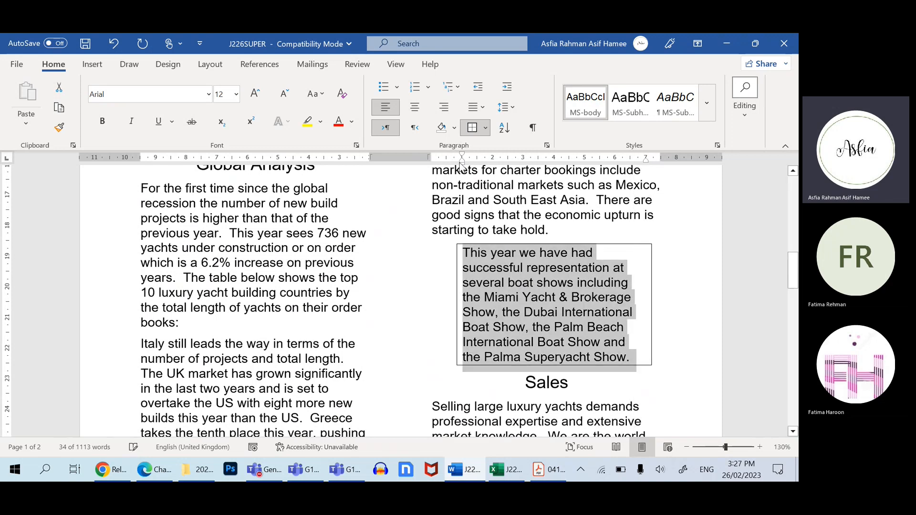
pyautogui.moveTo(461, 162); pyautogui.dragTo(446, 163)
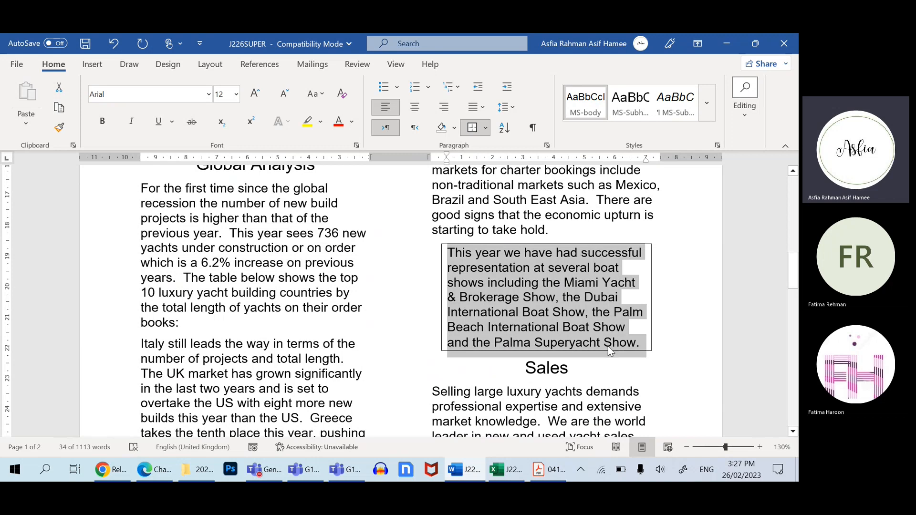
# - Set the box border around the boat shows paragraph to a width of 3 pt
pyautogui.click(485, 127)
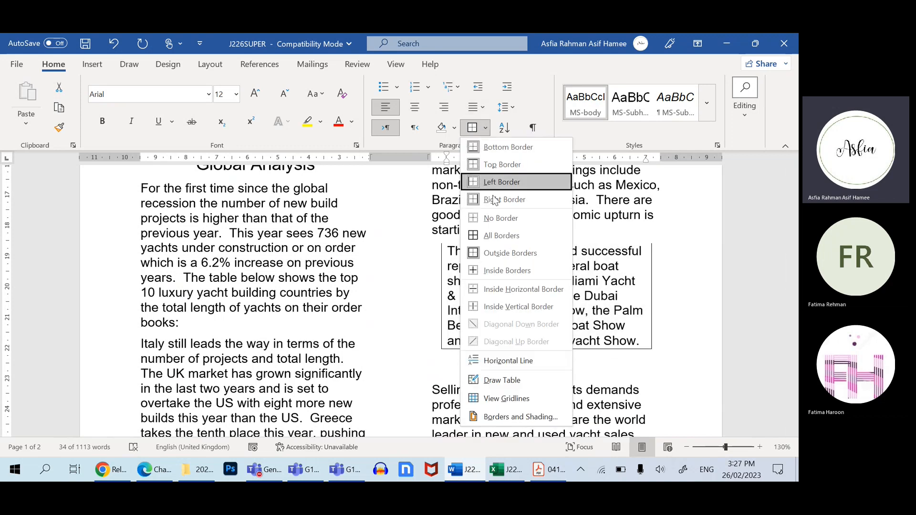
pyautogui.click(523, 417)
pyautogui.moveTo(467, 101); pyautogui.dragTo(270, 103)
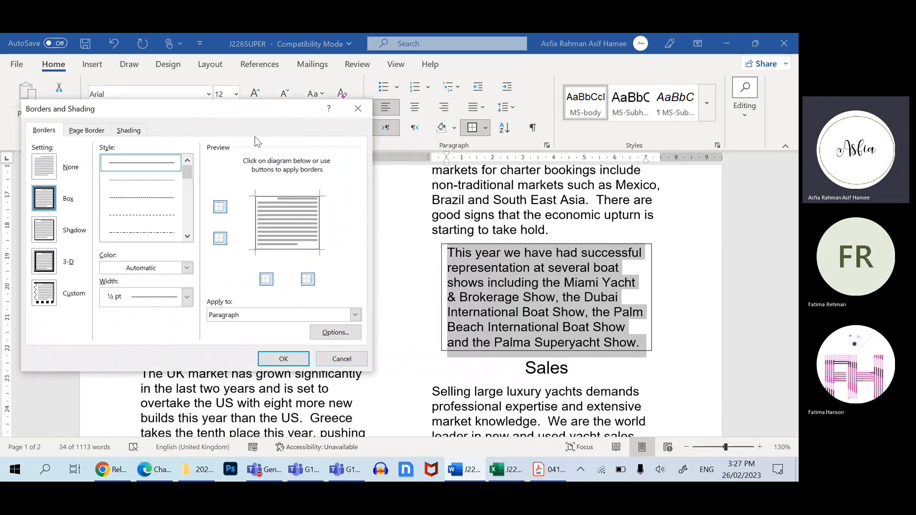
pyautogui.click(187, 296)
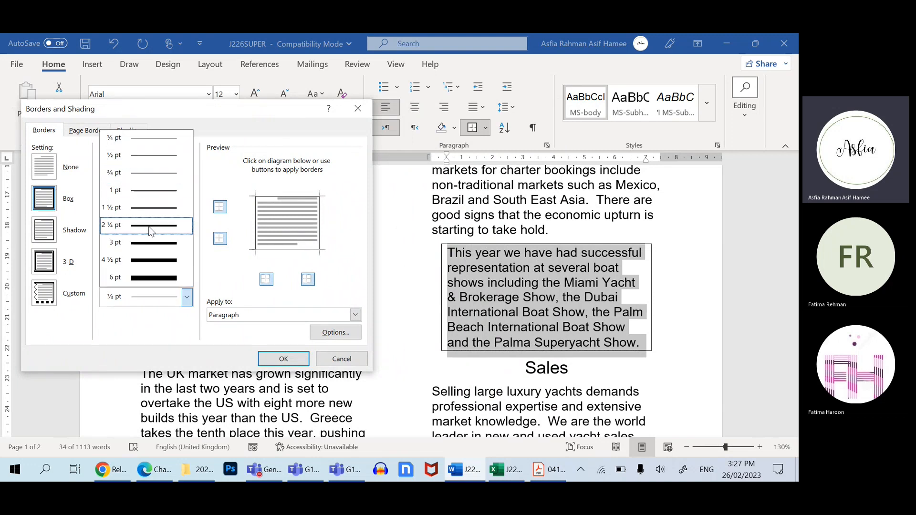
pyautogui.click(154, 243)
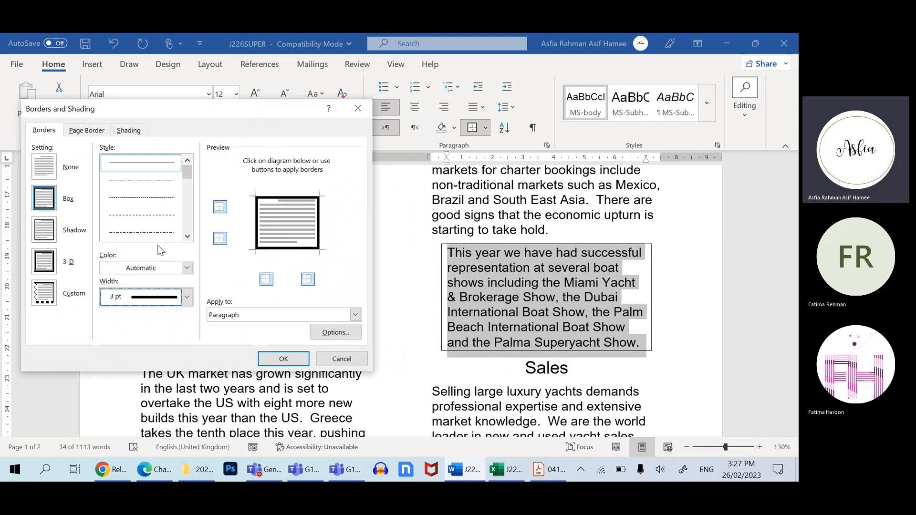
pyautogui.click(283, 359)
pyautogui.click(638, 352)
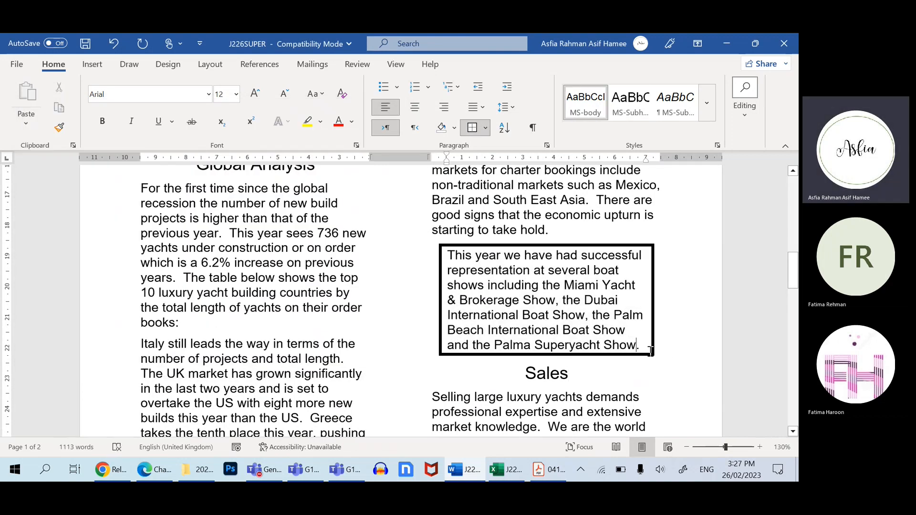
# - Shade the bordered boat shows paragraph with a light grey fill
pyautogui.tripleClick(644, 346)
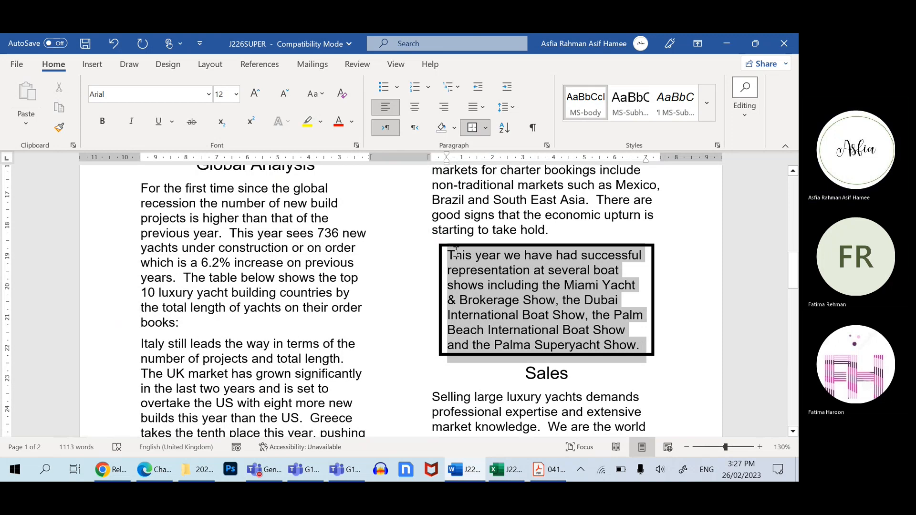
pyautogui.click(454, 128)
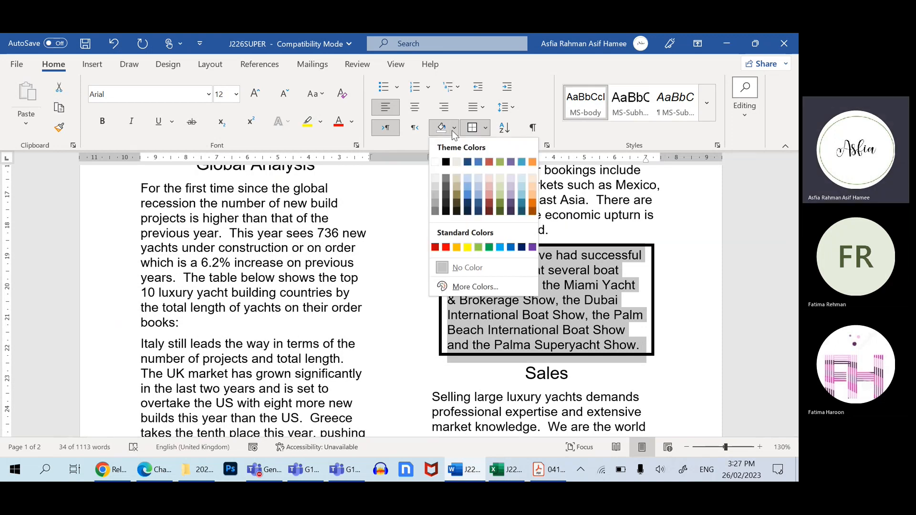
pyautogui.click(436, 187)
pyautogui.click(661, 356)
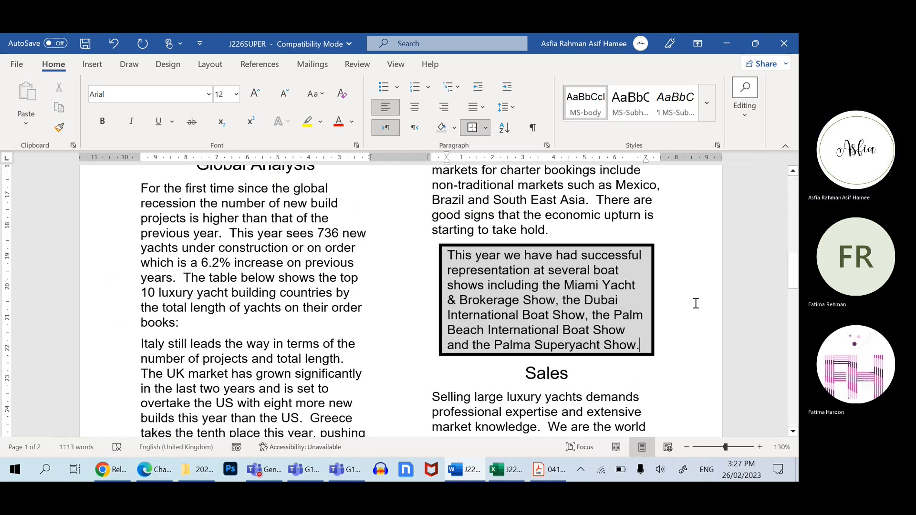
# - Justify the text of the shaded boat shows paragraph
pyautogui.moveTo(640, 345); pyautogui.dragTo(447, 255)
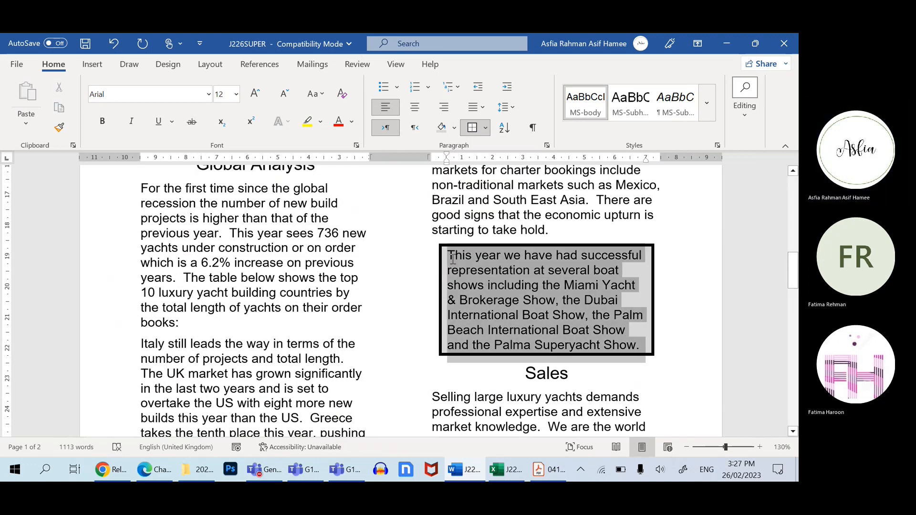
pyautogui.click(482, 107)
pyautogui.click(478, 129)
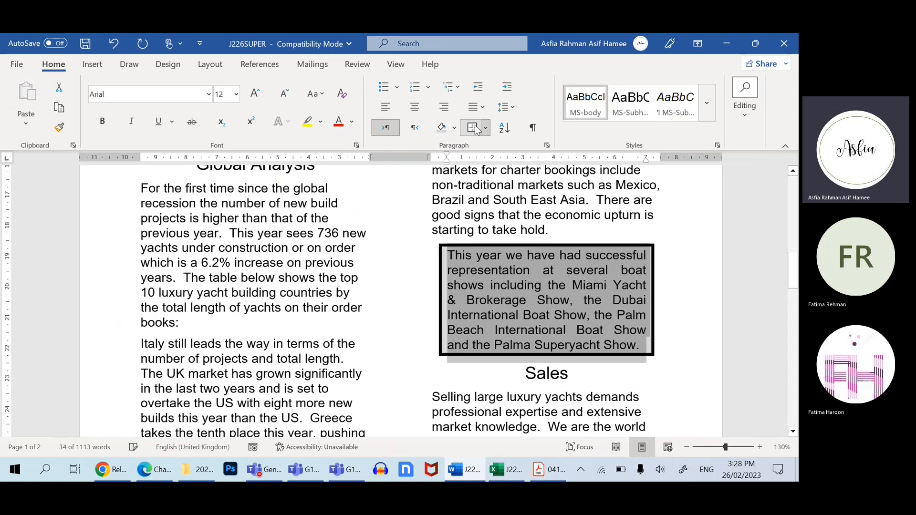
pyautogui.click(620, 329)
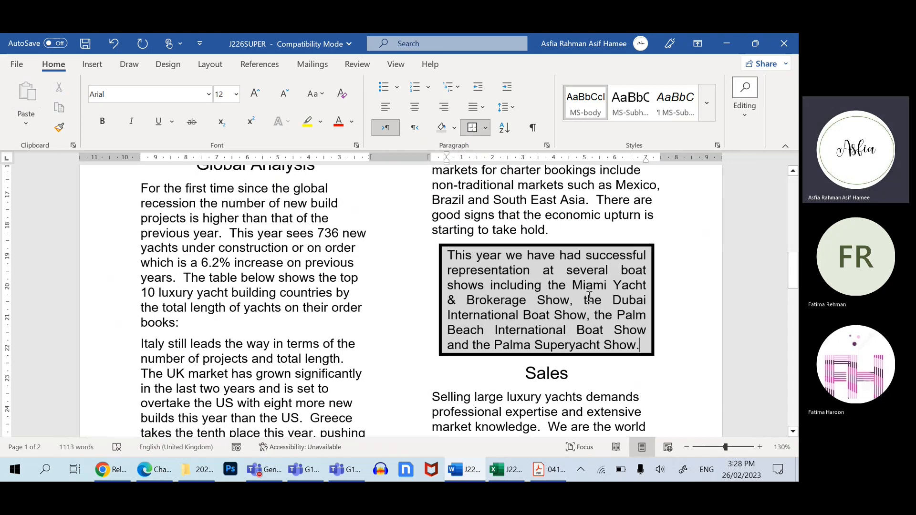
# - Zoom the document out to 70% to view the boxed paragraph within the page layout
pyautogui.scroll(3, 602, 298)
pyautogui.scroll(-3, 602, 299)
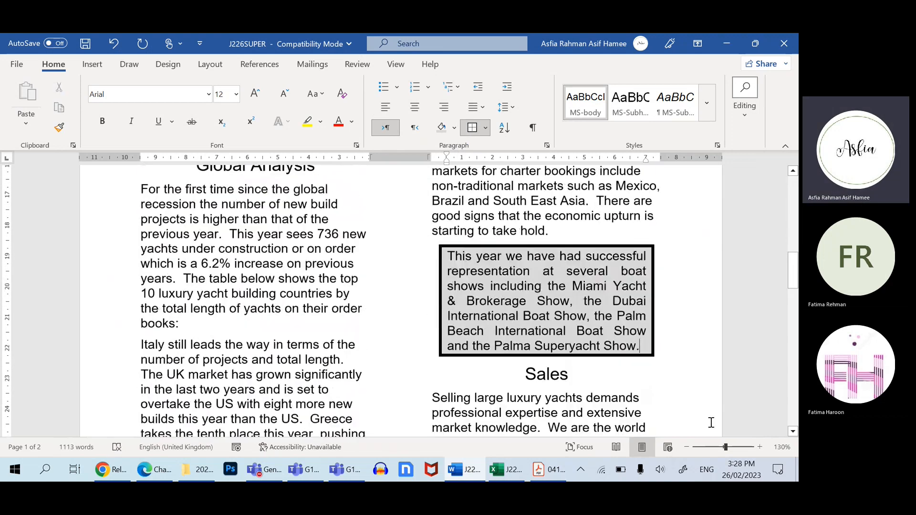
pyautogui.click(690, 445)
pyautogui.click(690, 446)
pyautogui.click(690, 446)
pyautogui.click(691, 447)
pyautogui.click(691, 447)
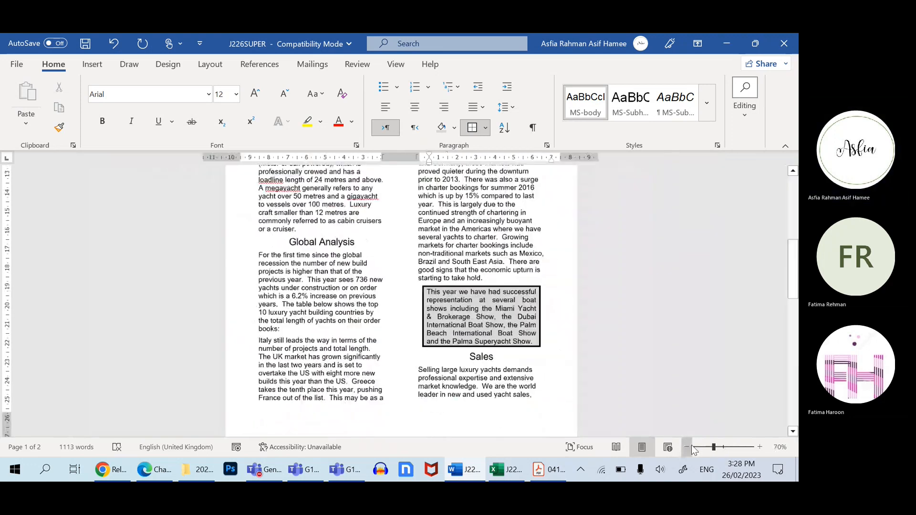
# - Check the paragraph style applied to the two body paragraphs in the Market Report section
pyautogui.click(691, 446)
pyautogui.scroll(3, 383, 264)
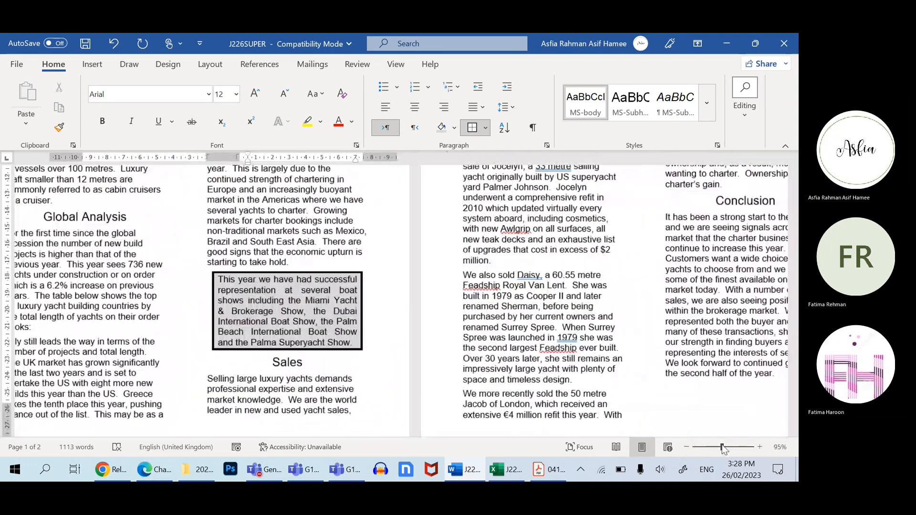
pyautogui.scroll(3, 383, 265)
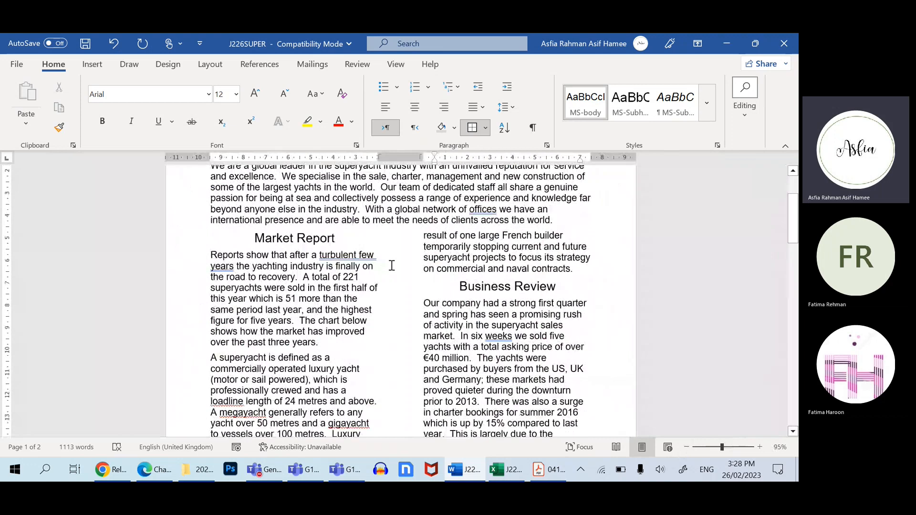
pyautogui.scroll(2, 392, 263)
pyautogui.scroll(-7, 380, 279)
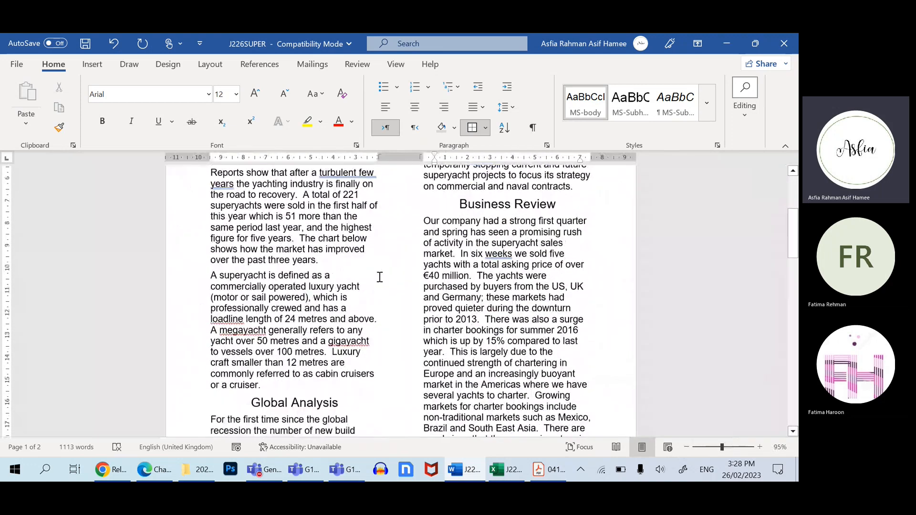
pyautogui.click(306, 307)
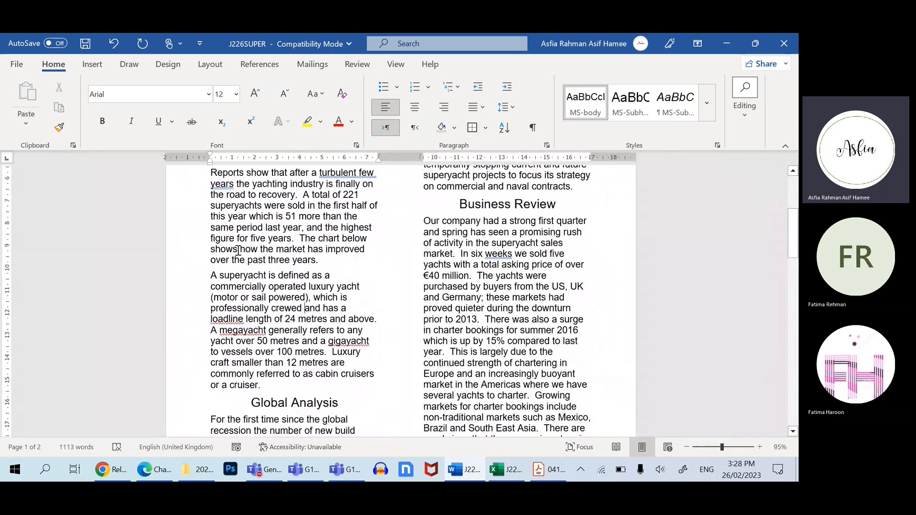
pyautogui.click(249, 239)
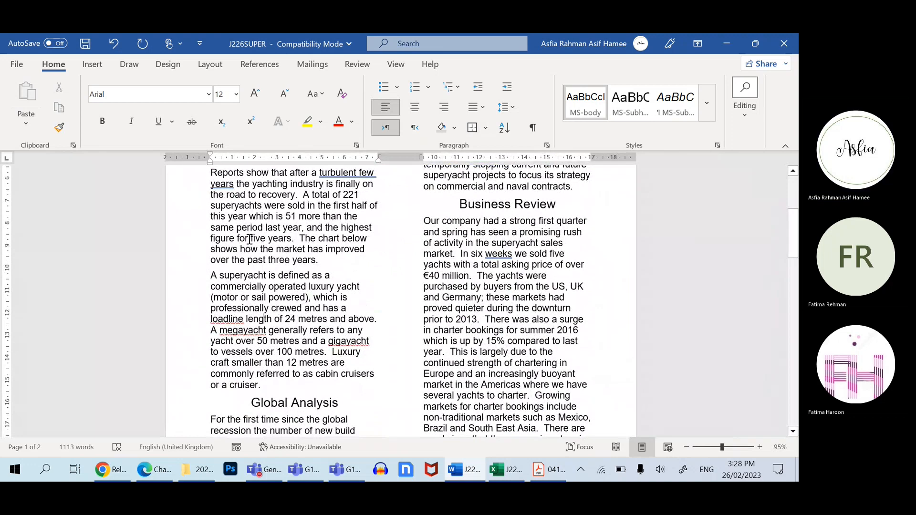
pyautogui.tripleClick(251, 380)
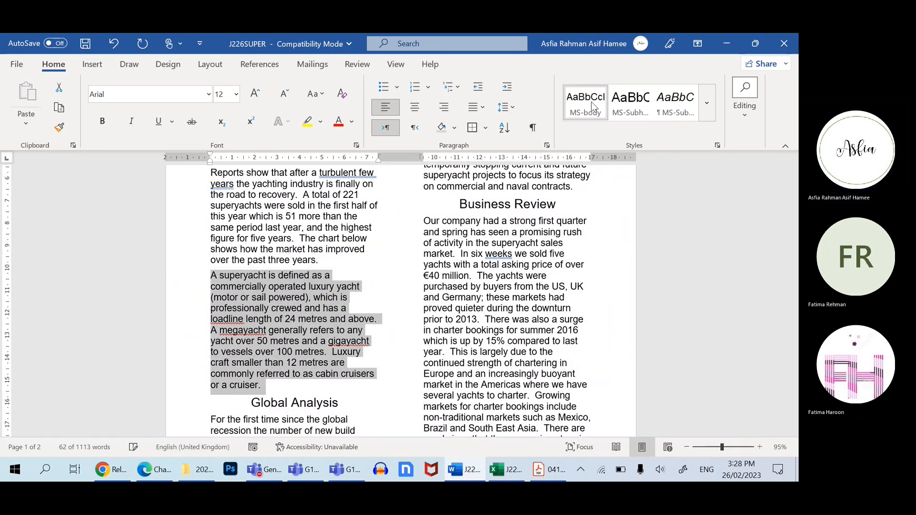
pyautogui.moveTo(319, 260); pyautogui.dragTo(212, 172)
pyautogui.scroll(3, 308, 329)
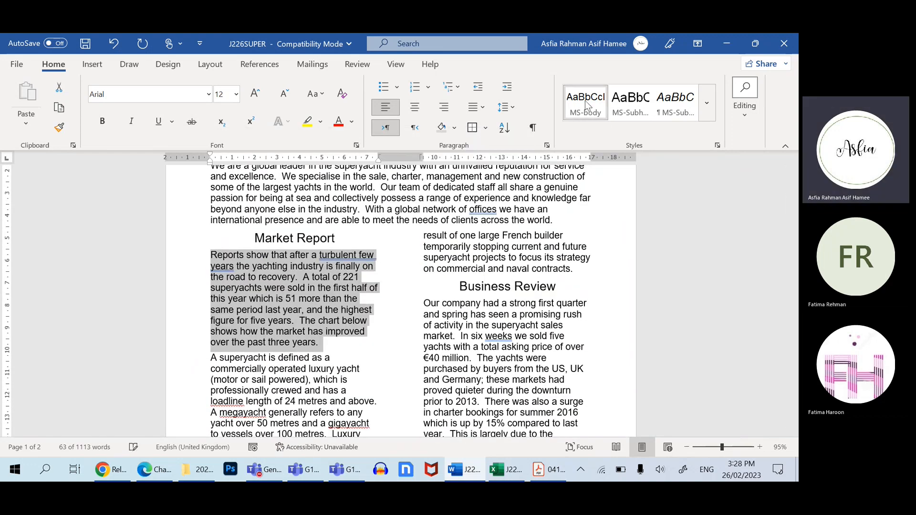
pyautogui.click(307, 329)
pyautogui.scroll(-5, 329, 334)
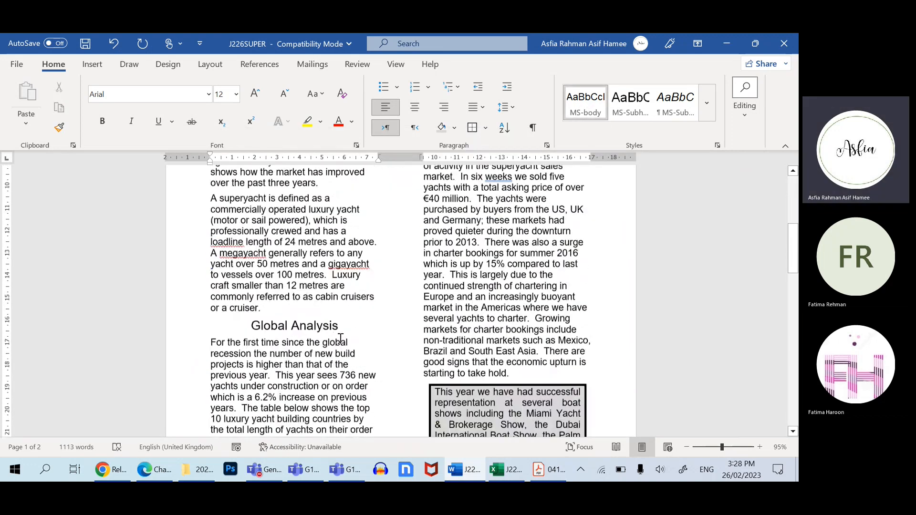
# - Place the cursor before the first Global Analysis paragraph and switch to File Explorer to open the 0417_s16_sf_22 files under 2016 june
pyautogui.scroll(-3, 340, 338)
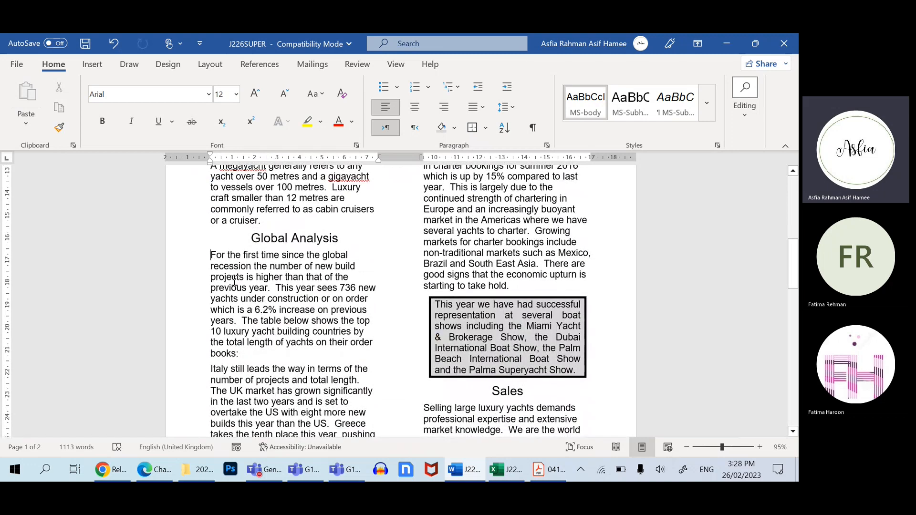
pyautogui.click(213, 469)
pyautogui.click(311, 131)
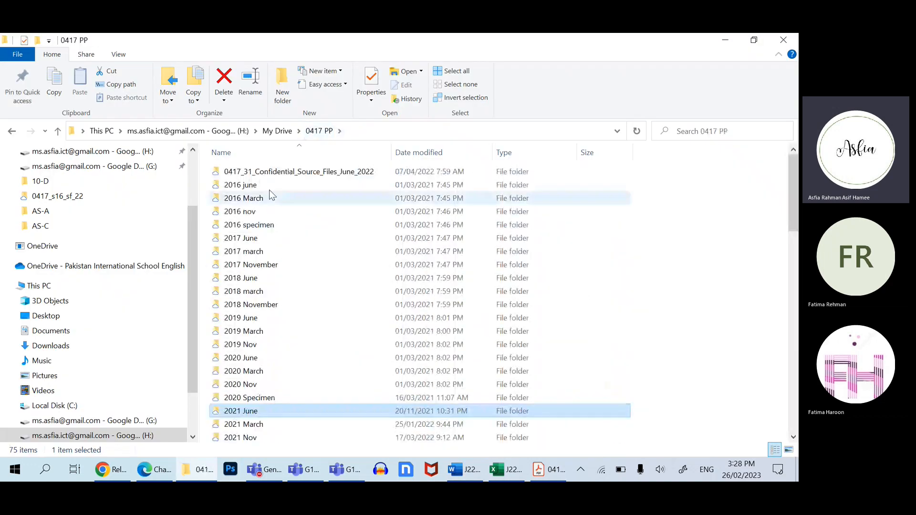
pyautogui.doubleClick(258, 185)
pyautogui.doubleClick(294, 188)
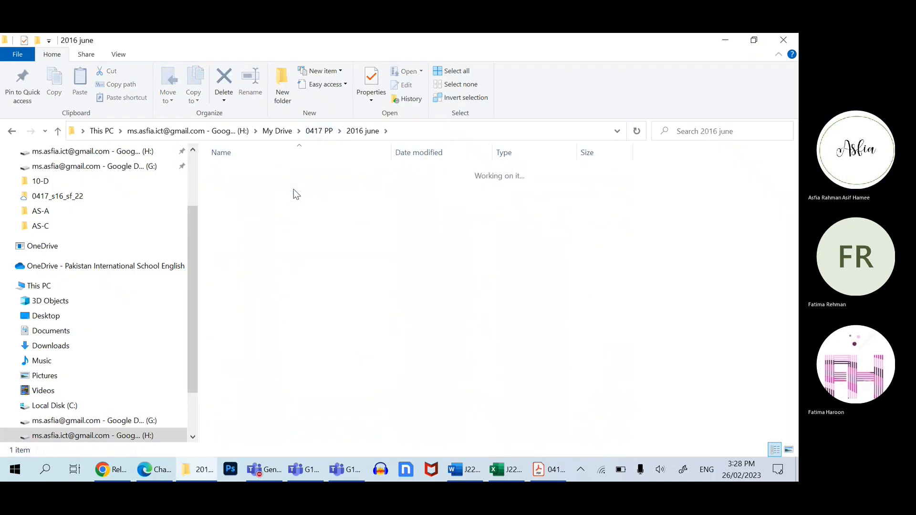
pyautogui.doubleClick(299, 173)
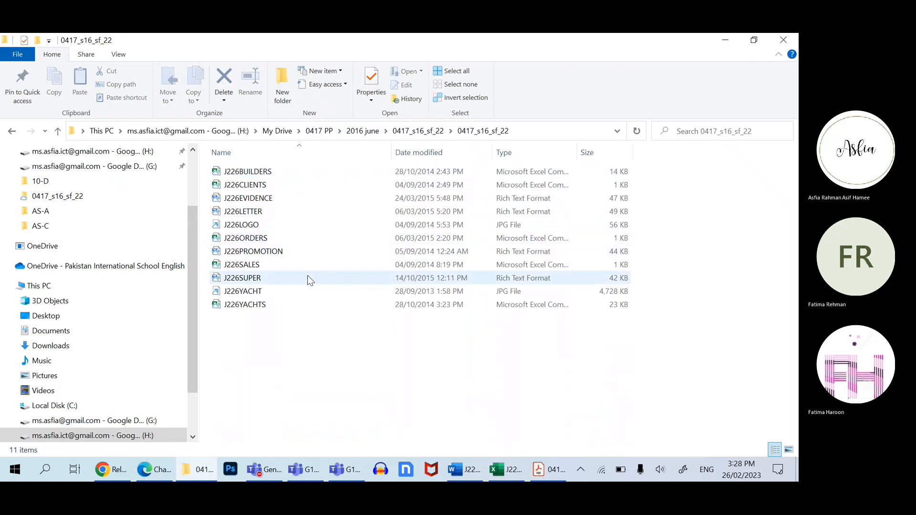
# - Preview the J226LOGO and J226YACHT images in the photo viewer and close it
pyautogui.click(306, 295)
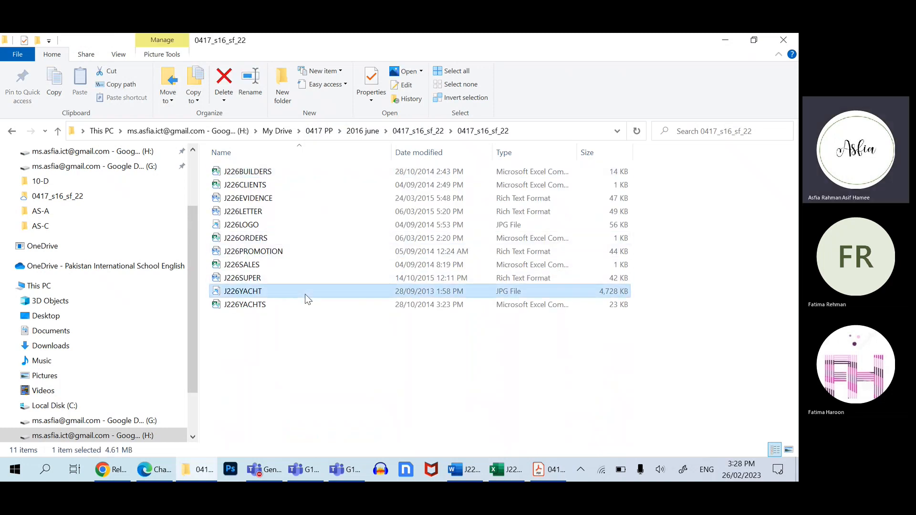
pyautogui.doubleClick(306, 294)
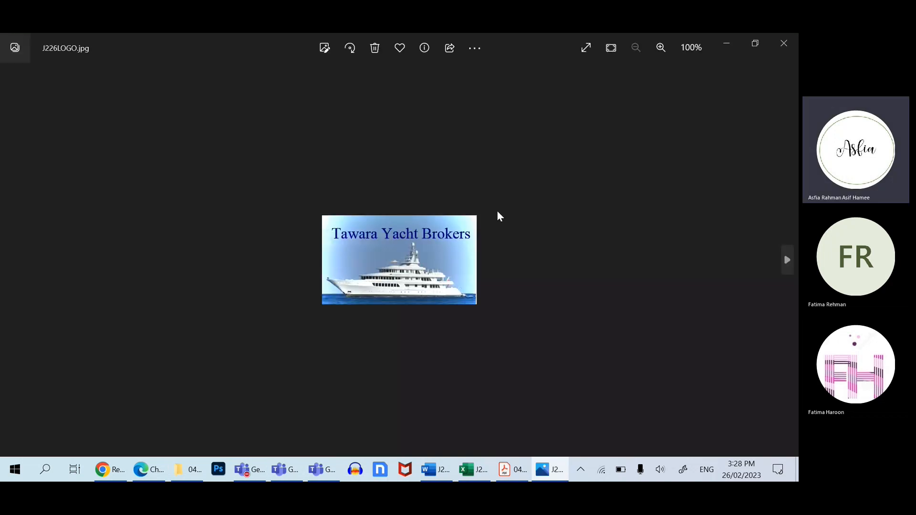
pyautogui.press('Right')
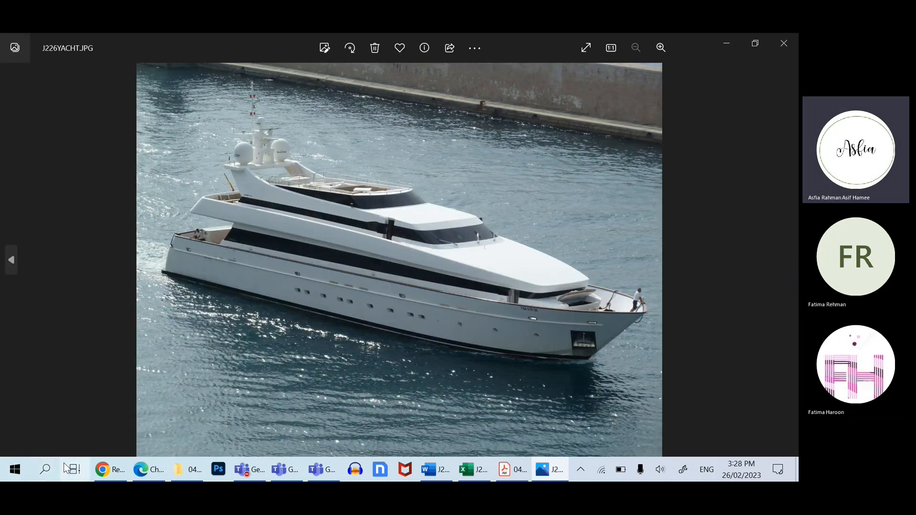
pyautogui.press('Left')
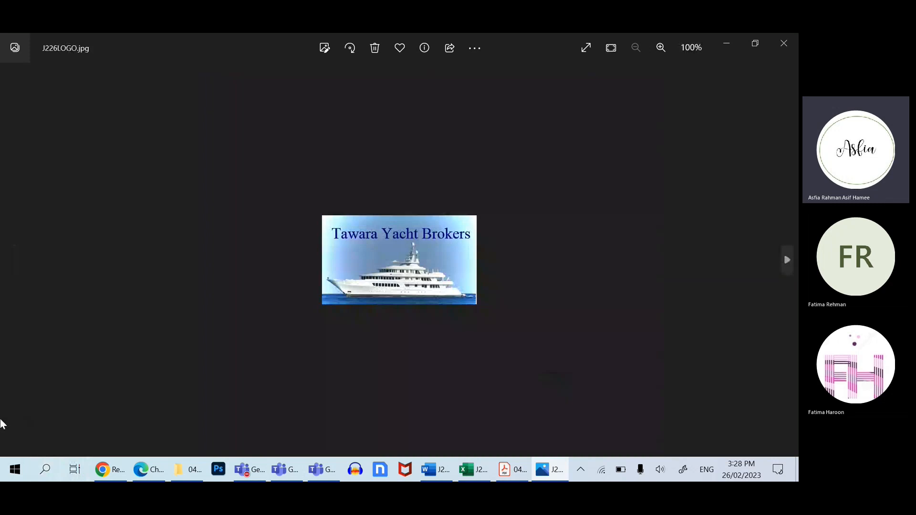
pyautogui.click(783, 43)
# - Insert the J226LOGO image into the document at the start of the first paragraph under Global Analysis
pyautogui.click(253, 227)
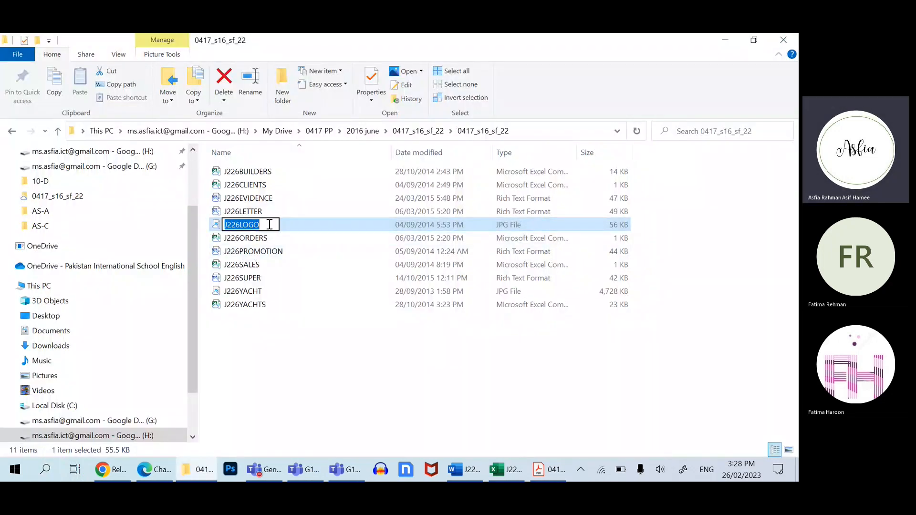
pyautogui.click(290, 225)
pyautogui.moveTo(290, 225); pyautogui.dragTo(211, 258)
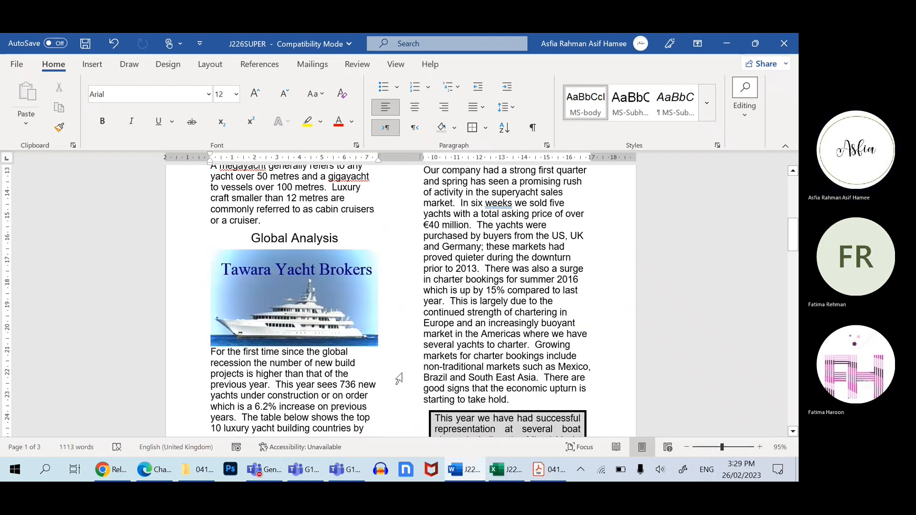
# - View the available sources for inserting pictures, keeping the Tawara Yacht Brokers logo selected
pyautogui.click(343, 334)
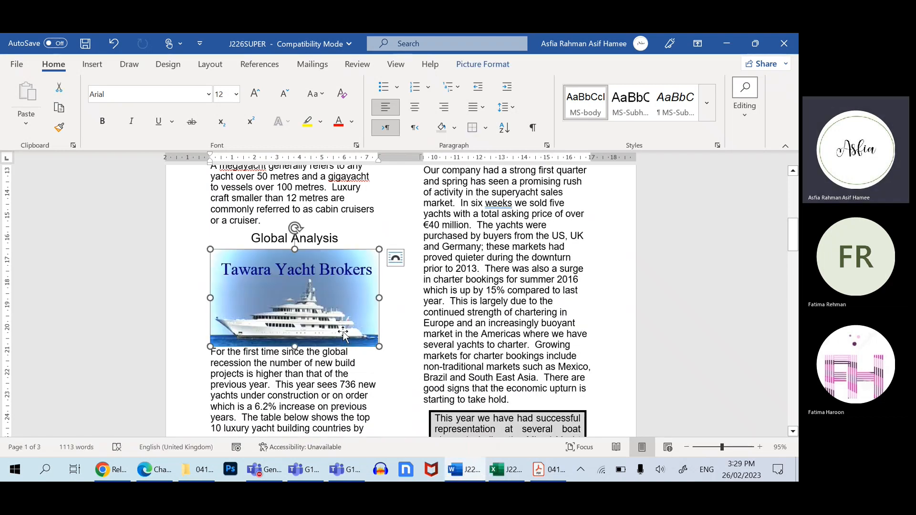
pyautogui.click(92, 66)
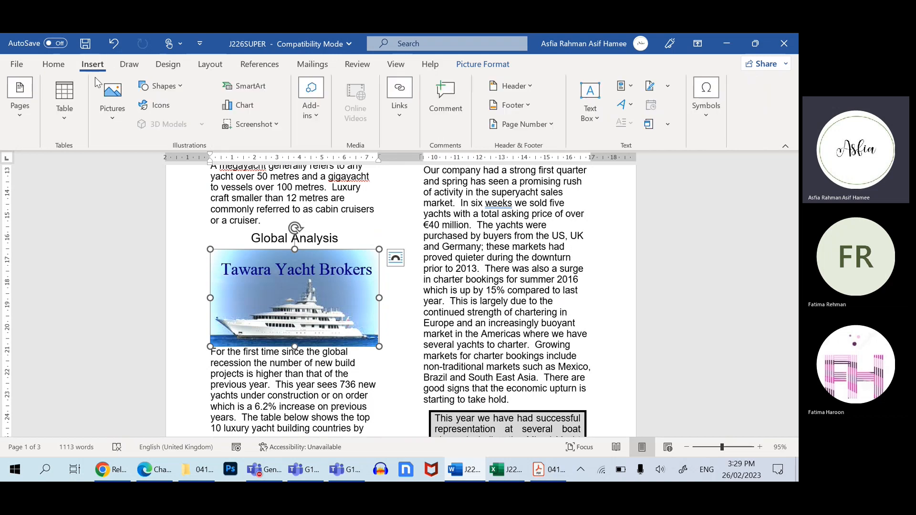
pyautogui.click(111, 119)
pyautogui.click(293, 290)
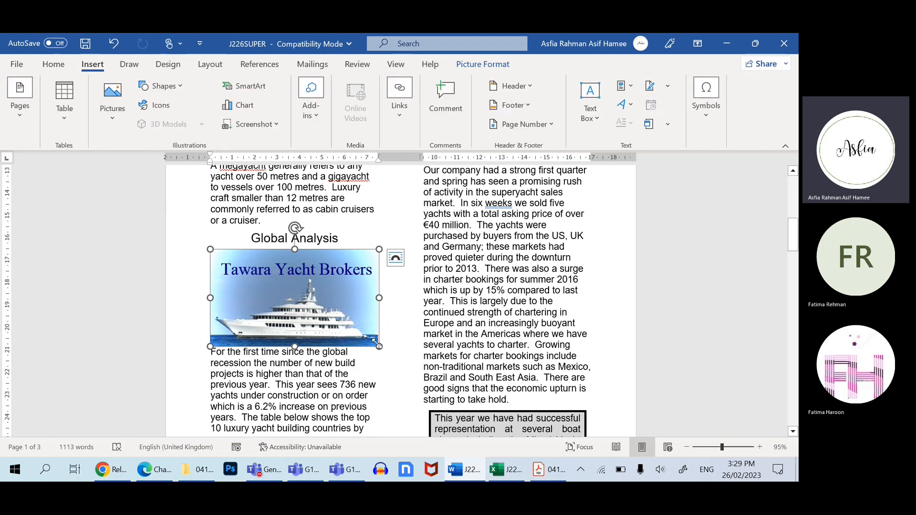
# - Set the logo's width to 7.4 cm and check its aspect ratio lock in the size layout options
pyautogui.click(482, 64)
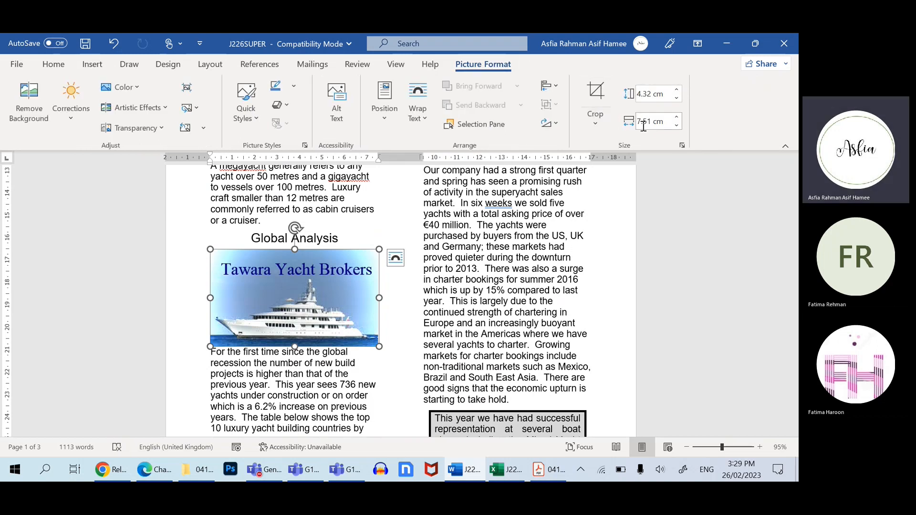
pyautogui.click(676, 125)
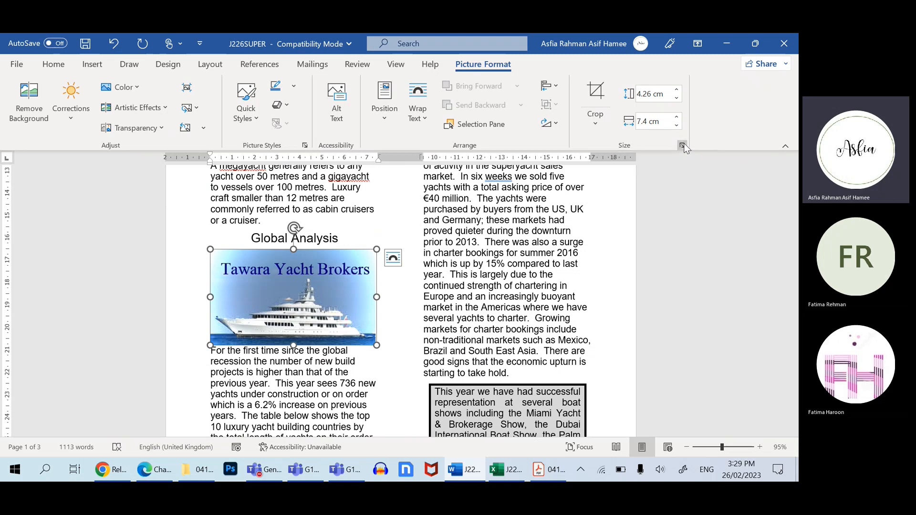
pyautogui.click(682, 145)
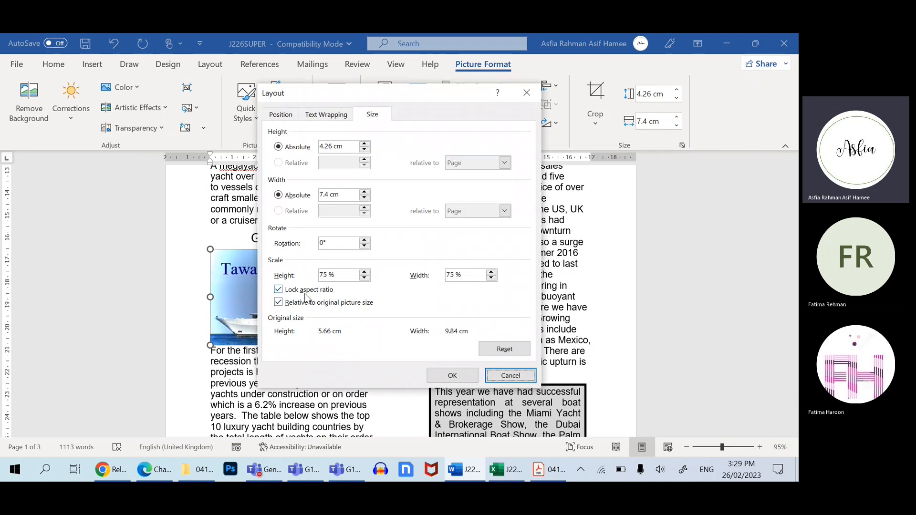
pyautogui.click(452, 376)
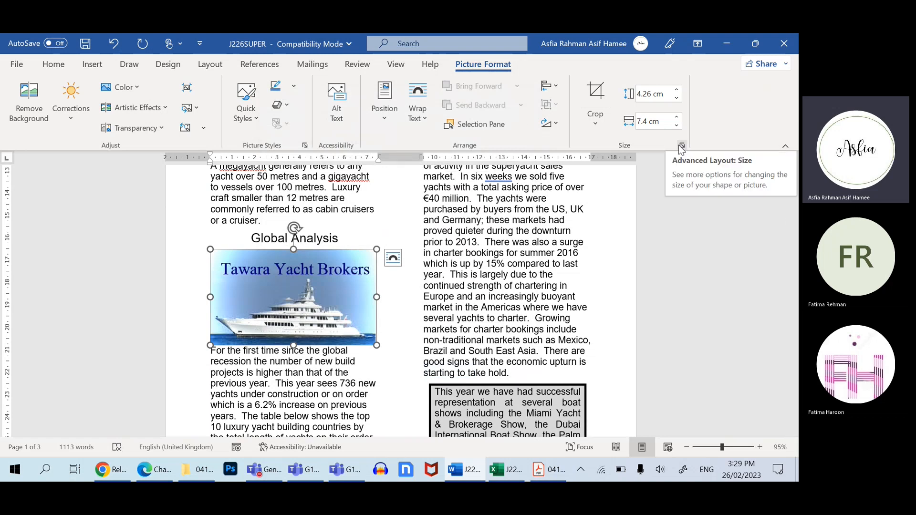
# - Reduce the logo's width to 4.2 cm with its proportions kept
pyautogui.click(676, 126)
pyautogui.click(676, 126)
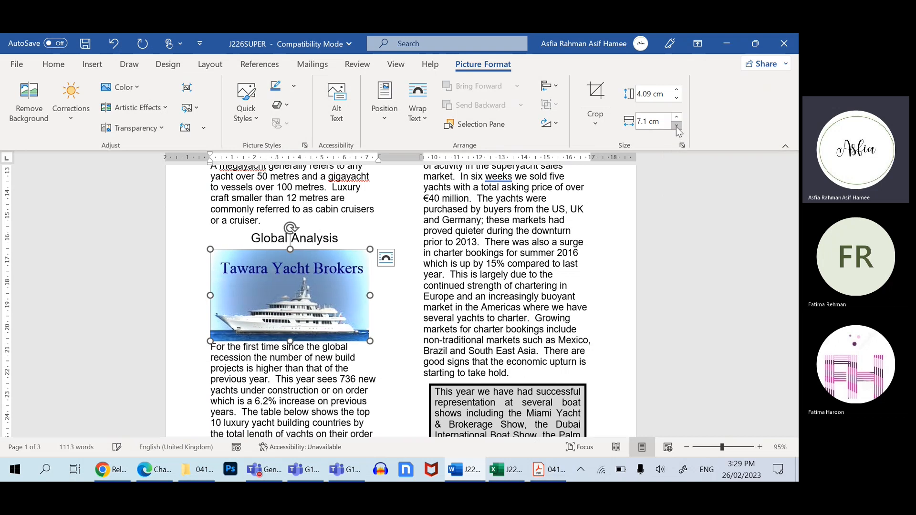
pyautogui.click(677, 126)
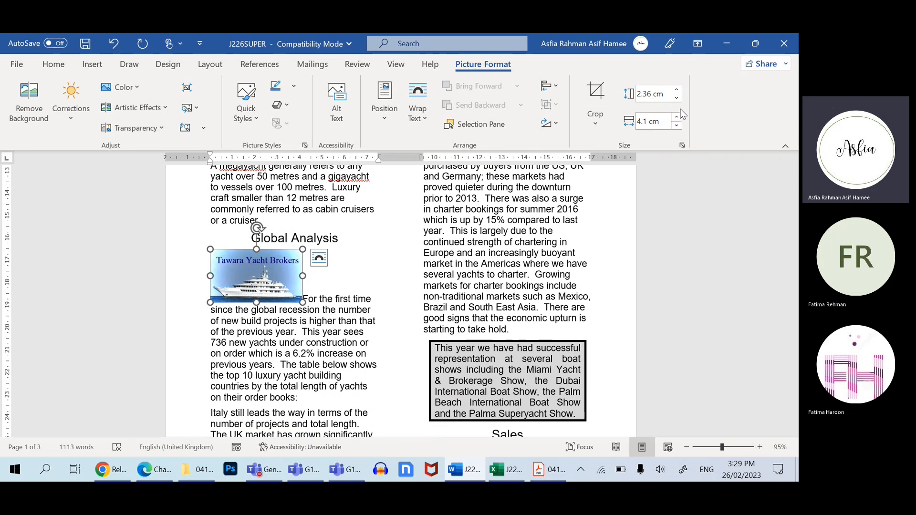
pyautogui.click(677, 117)
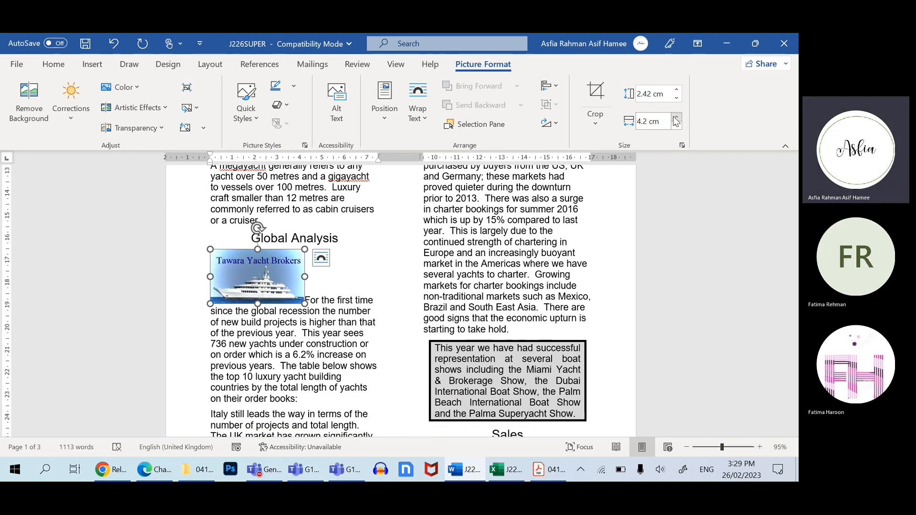
# - Reduce the logo's width further to 3.7 cm with its proportions kept
pyautogui.click(761, 446)
pyautogui.click(761, 446)
pyautogui.click(761, 446)
pyautogui.click(761, 446)
pyautogui.click(760, 446)
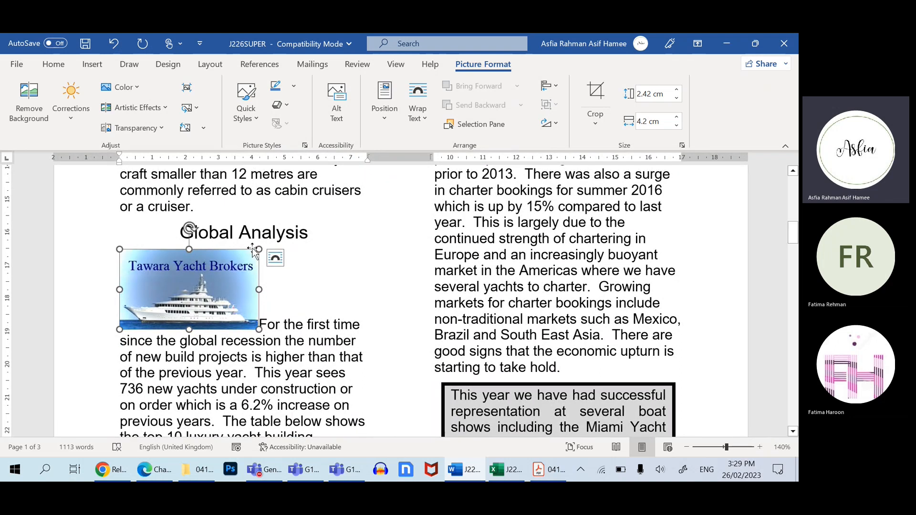
pyautogui.scroll(-2, 695, 415)
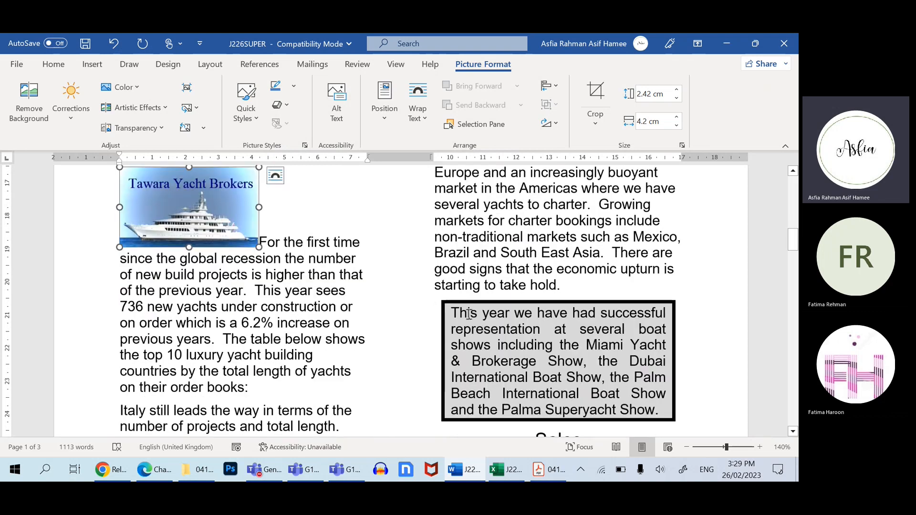
pyautogui.scroll(-1, 696, 415)
pyautogui.click(676, 125)
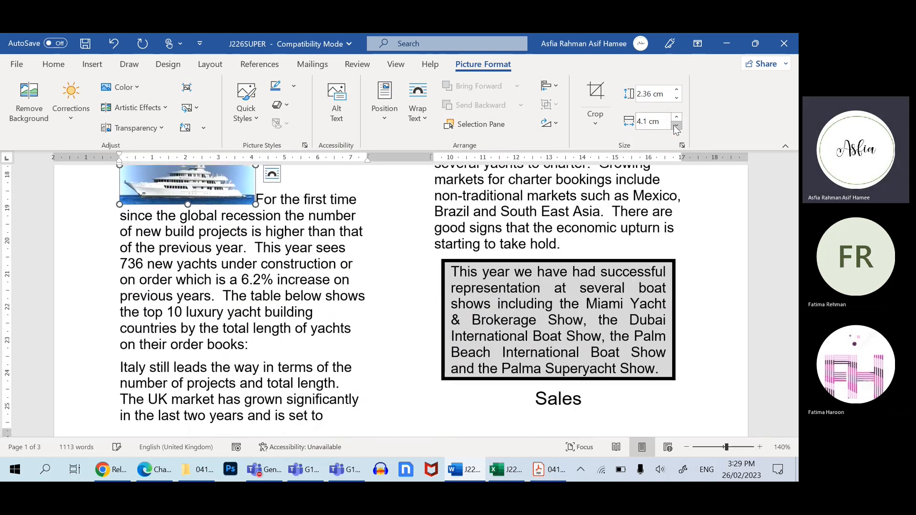
pyautogui.click(676, 125)
pyautogui.click(676, 126)
pyautogui.click(676, 126)
pyautogui.click(676, 125)
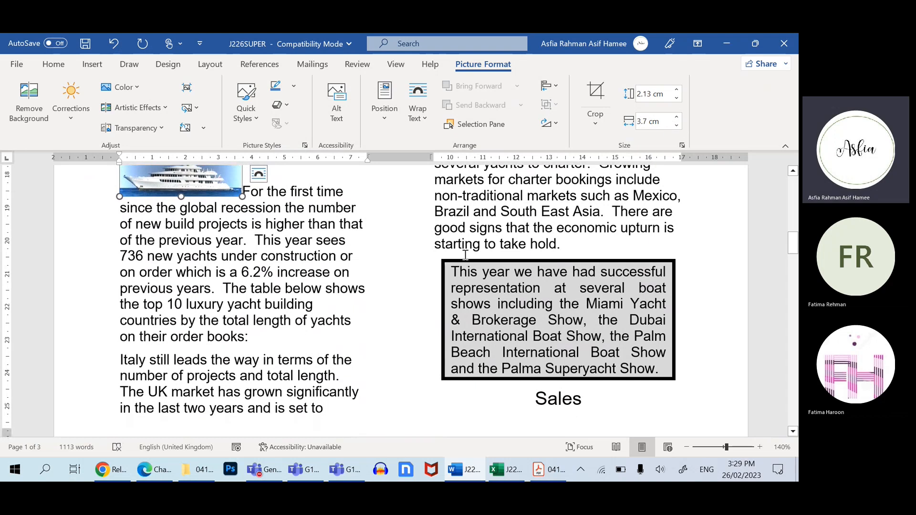
# - Fine-tune the width of the logo under Global Analysis to 3.75 cm
pyautogui.scroll(2, 350, 261)
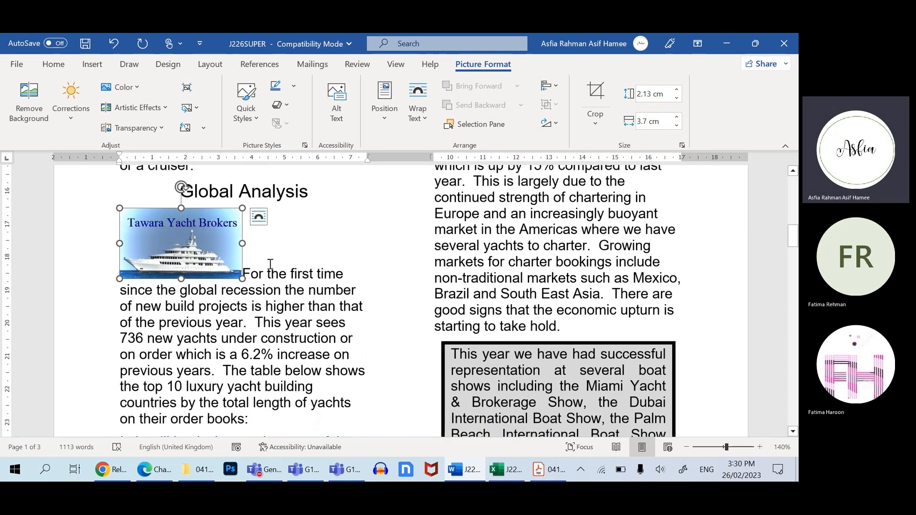
pyautogui.click(649, 123)
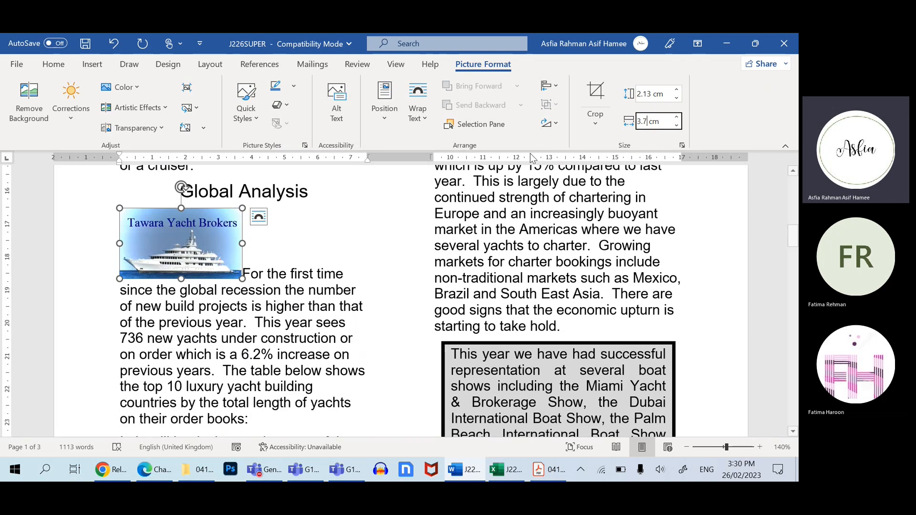
pyautogui.write('5')
pyautogui.press('Return')
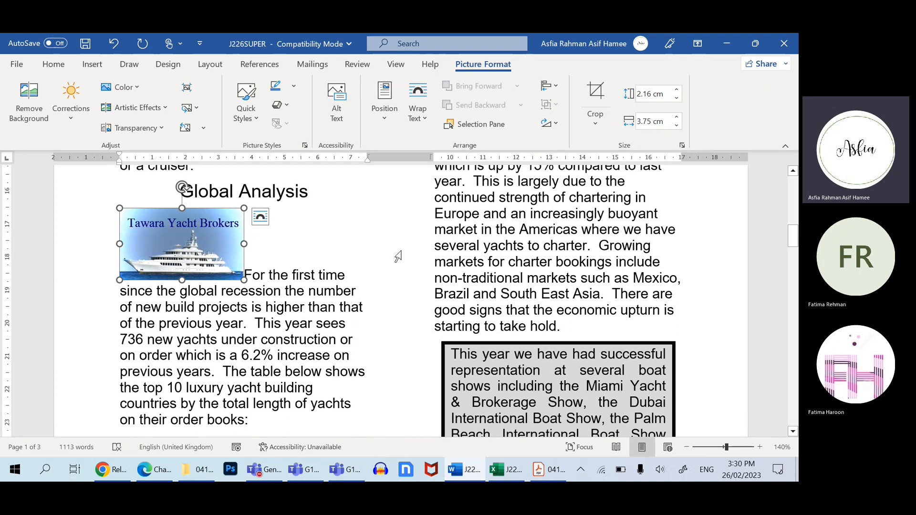
# - Set the text wrapping of the logo under Global Analysis to Tight
pyautogui.click(418, 101)
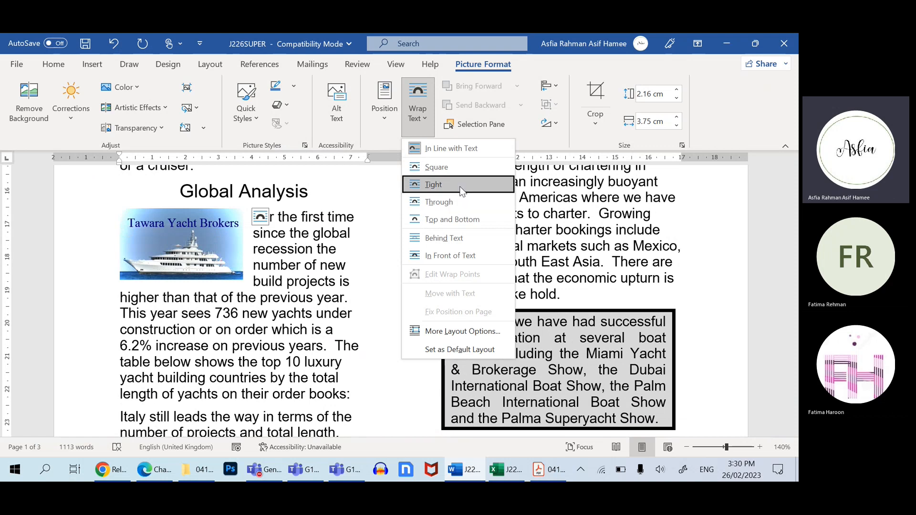
pyautogui.click(460, 189)
pyautogui.click(316, 249)
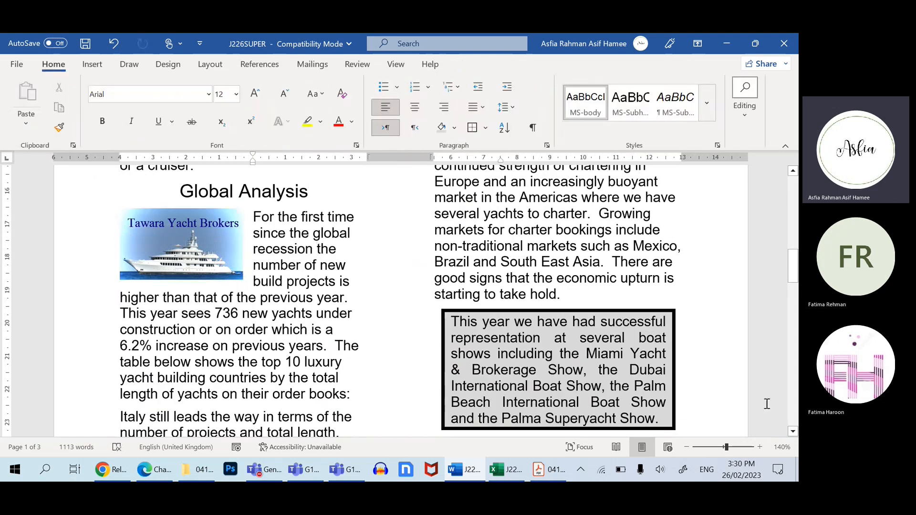
# - Examine the logo's alignment with the first line of text and the spacing between its edges and the surrounding paragraph
pyautogui.click(759, 447)
pyautogui.click(759, 447)
pyautogui.click(759, 447)
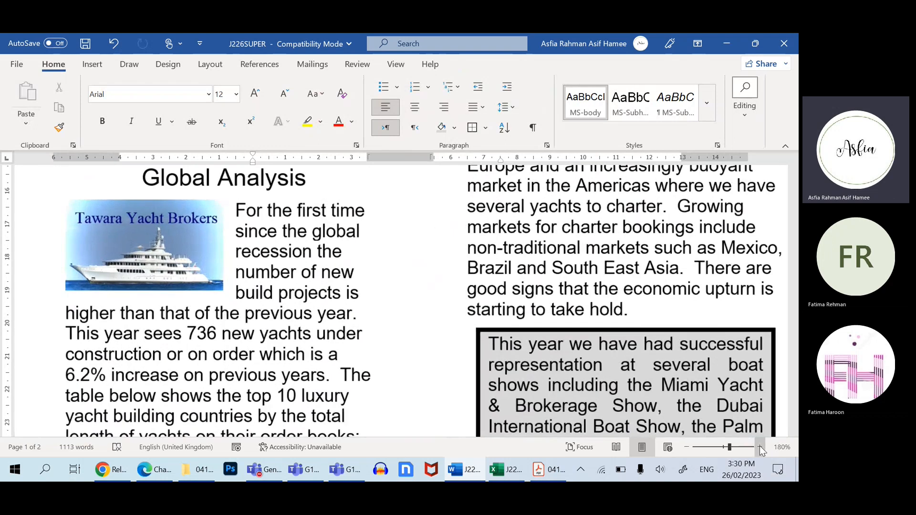
pyautogui.click(759, 447)
pyautogui.click(759, 447)
pyautogui.click(759, 447)
pyautogui.click(759, 447)
pyautogui.click(199, 201)
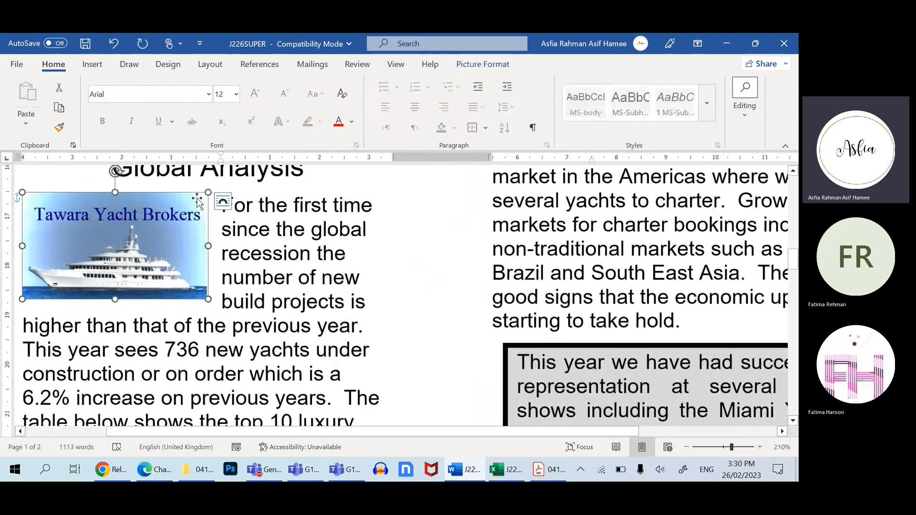
pyautogui.click(251, 193)
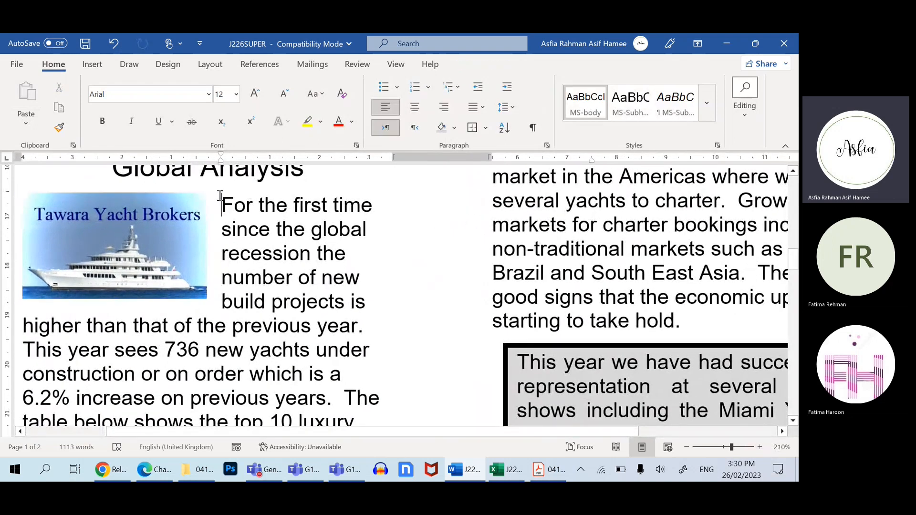
pyautogui.scroll(-1, 230, 219)
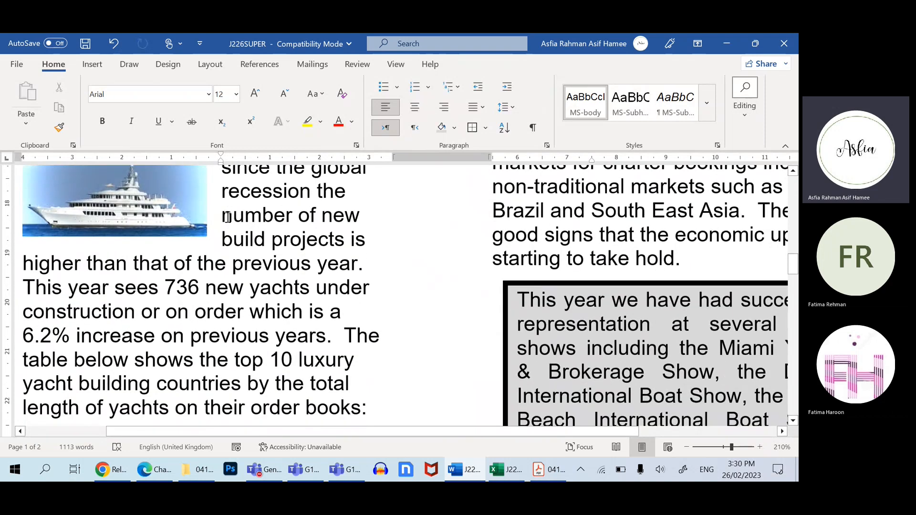
pyautogui.click(794, 171)
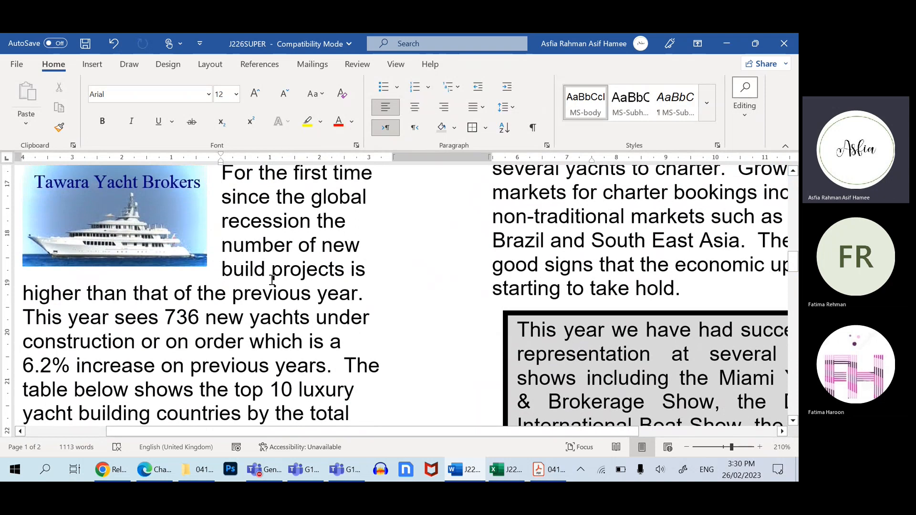
pyautogui.click(140, 257)
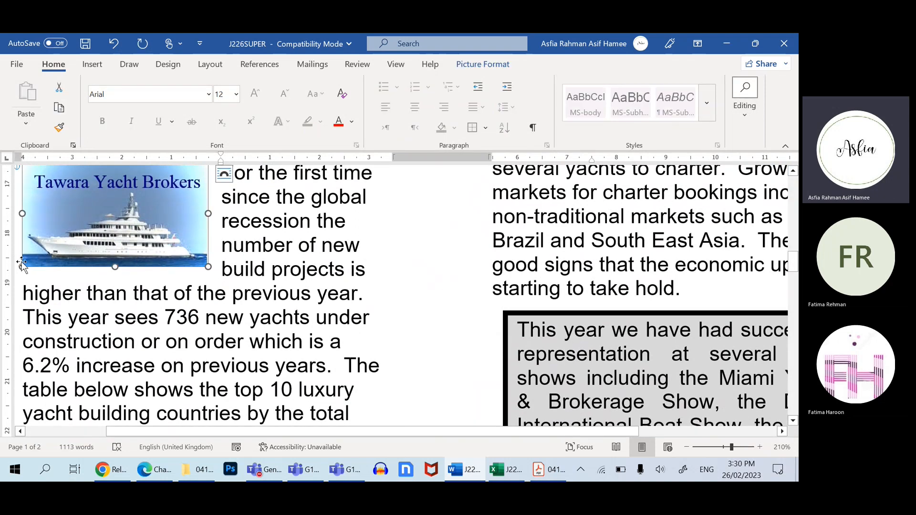
pyautogui.click(25, 295)
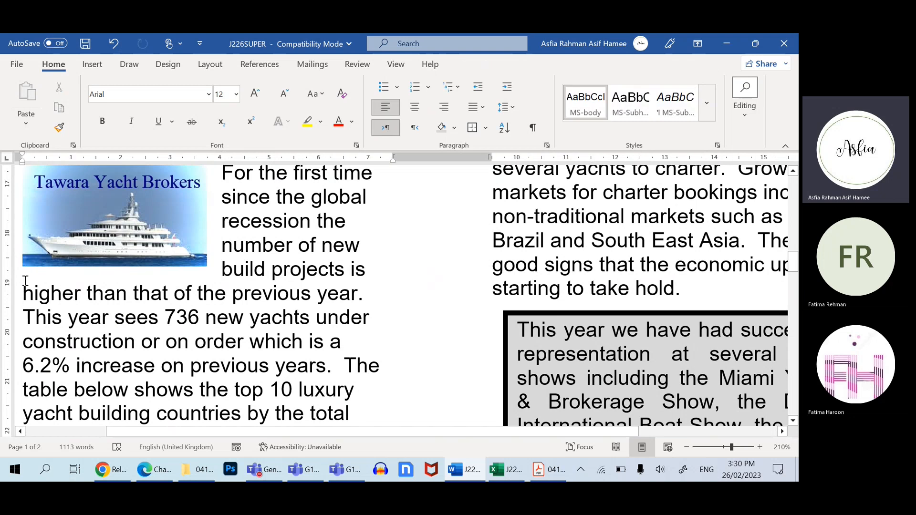
pyautogui.click(138, 250)
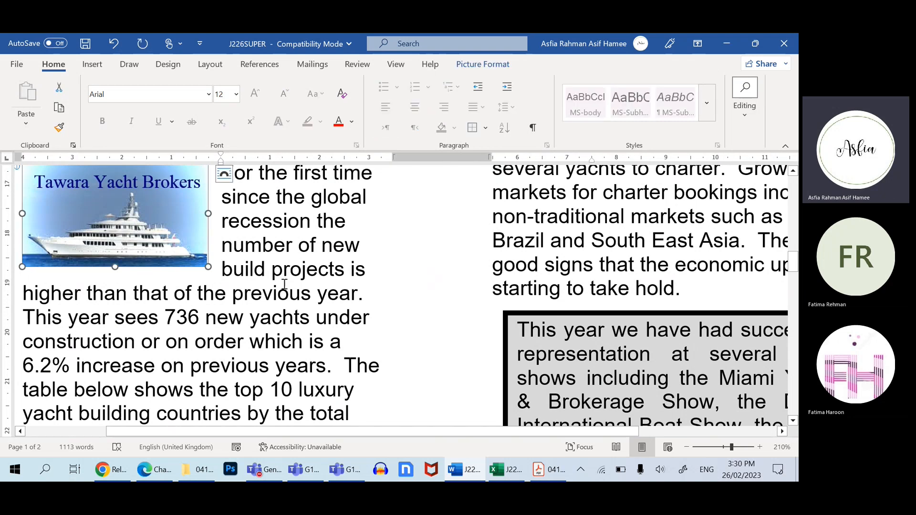
# - Try to pull the logo's lower-right wrap point outward with Edit Wrap Points, and undo the change
pyautogui.hotkey('ctrl', 'z')
pyautogui.click(496, 64)
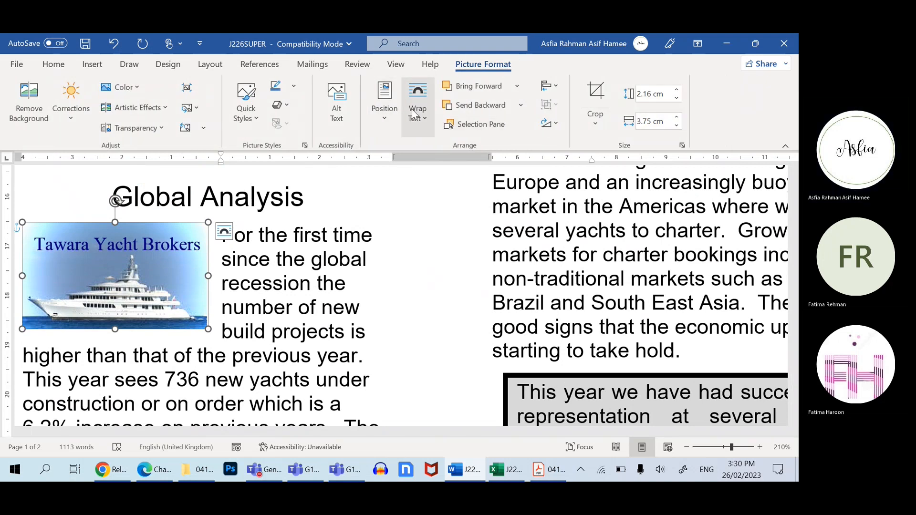
pyautogui.click(410, 119)
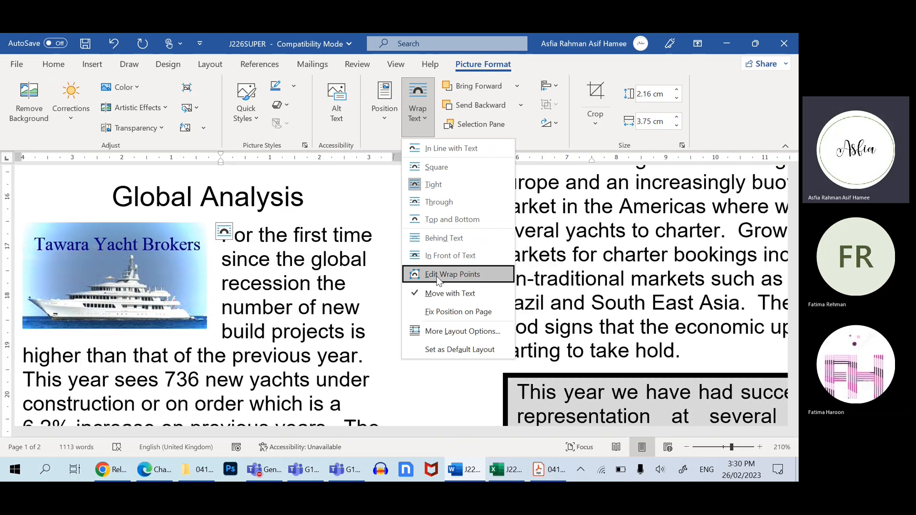
pyautogui.click(444, 274)
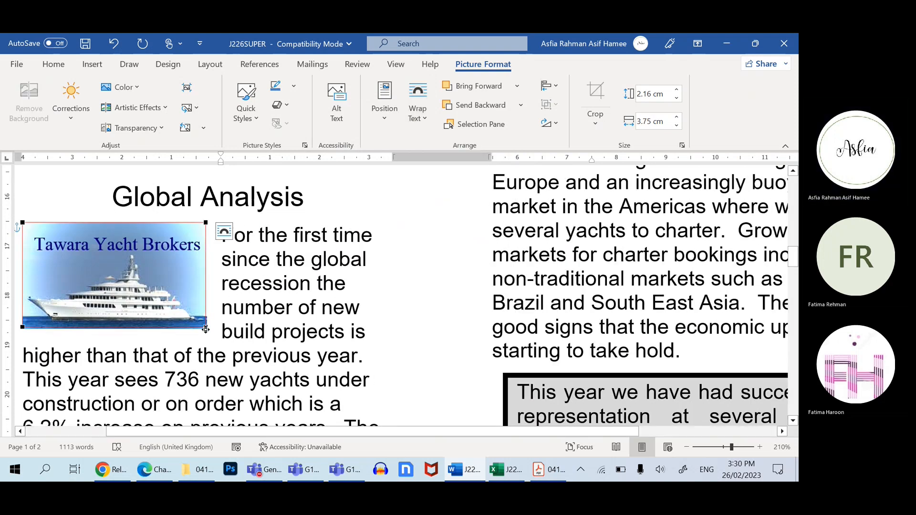
pyautogui.moveTo(205, 329); pyautogui.dragTo(210, 343)
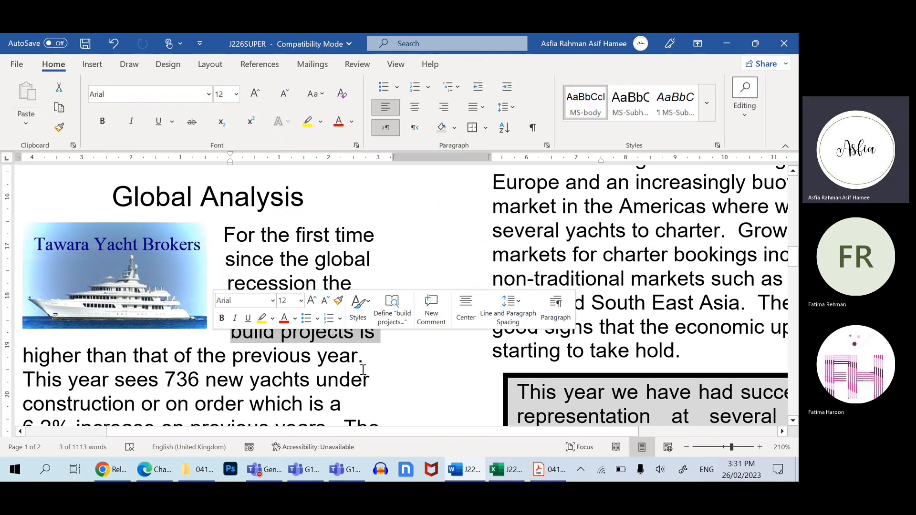
pyautogui.hotkey('ctrl', 'z')
pyautogui.click(367, 278)
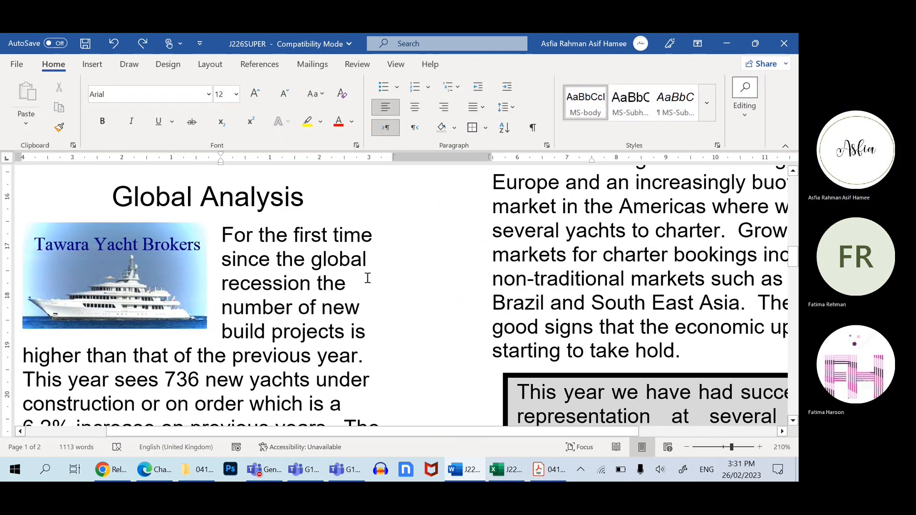
# - Review the picture formatting options available for the logo, including its rotate and flip choices and the crop tool
pyautogui.click(186, 307)
pyautogui.click(484, 67)
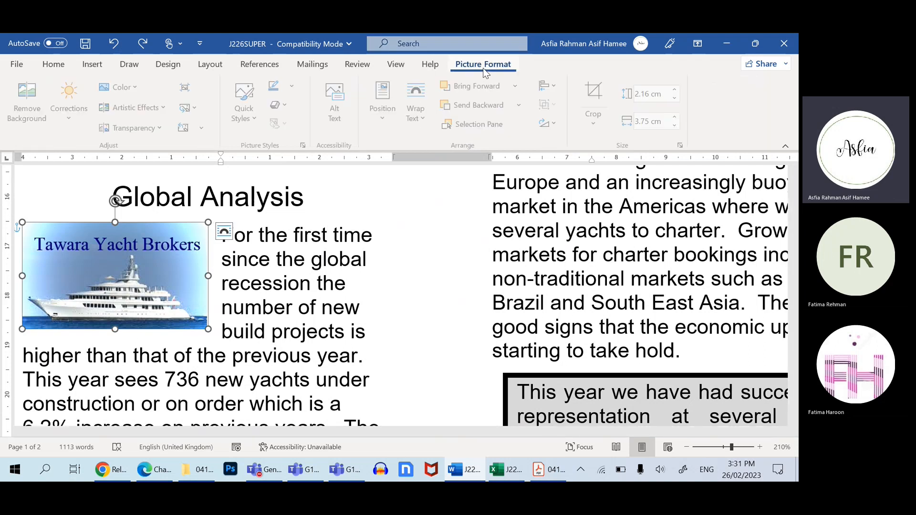
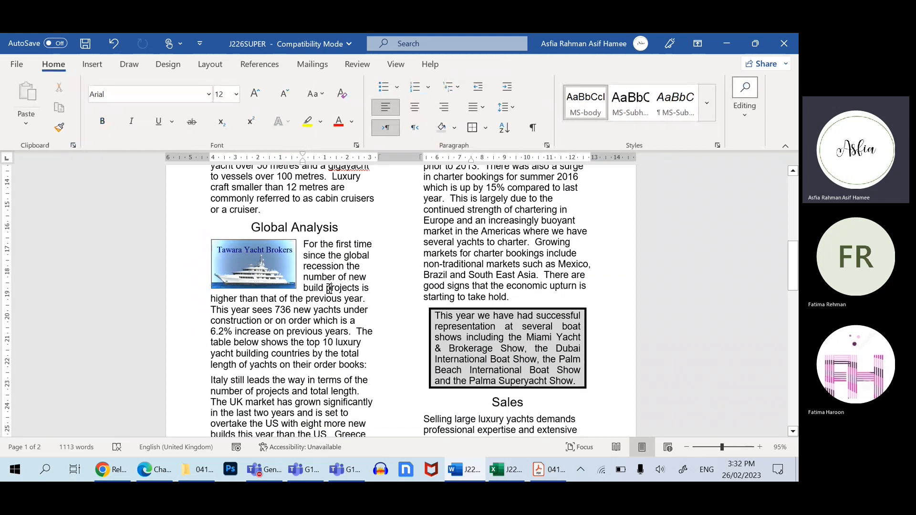
pyautogui.click(280, 266)
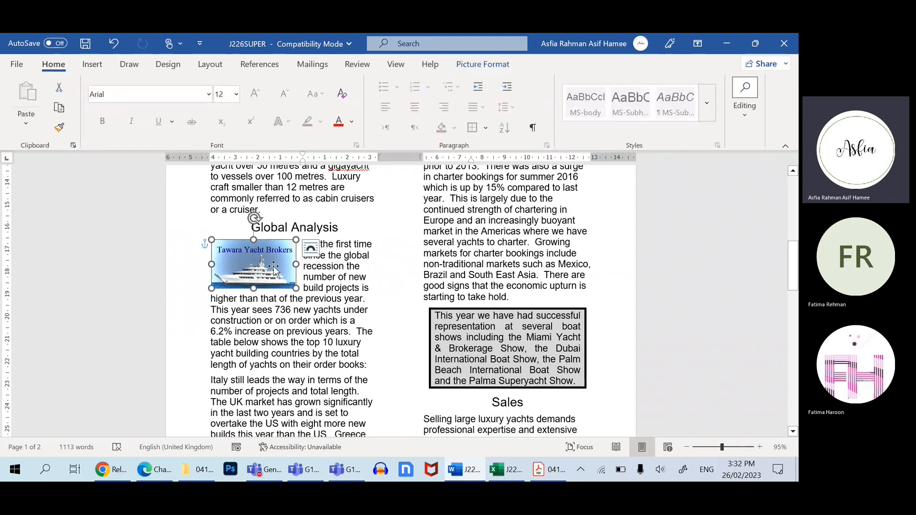
pyautogui.click(496, 66)
pyautogui.click(555, 124)
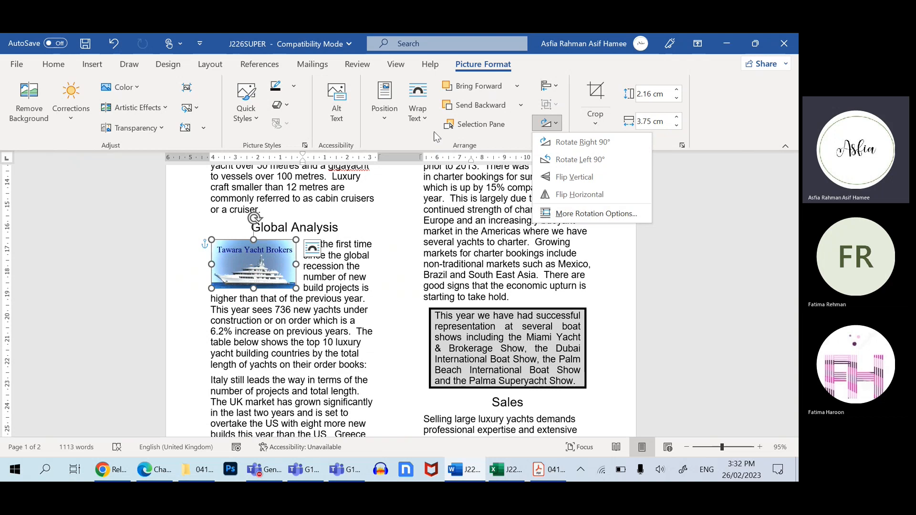
pyautogui.click(439, 202)
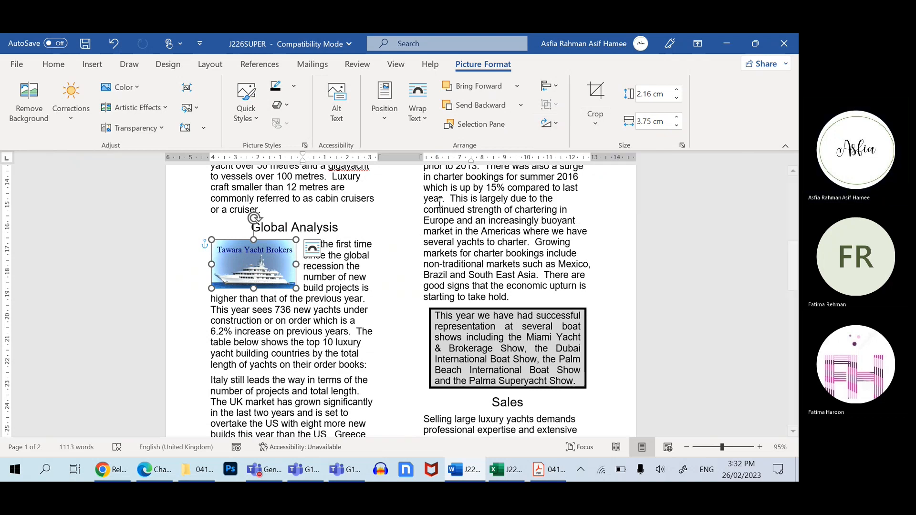
pyautogui.click(329, 276)
pyautogui.click(265, 267)
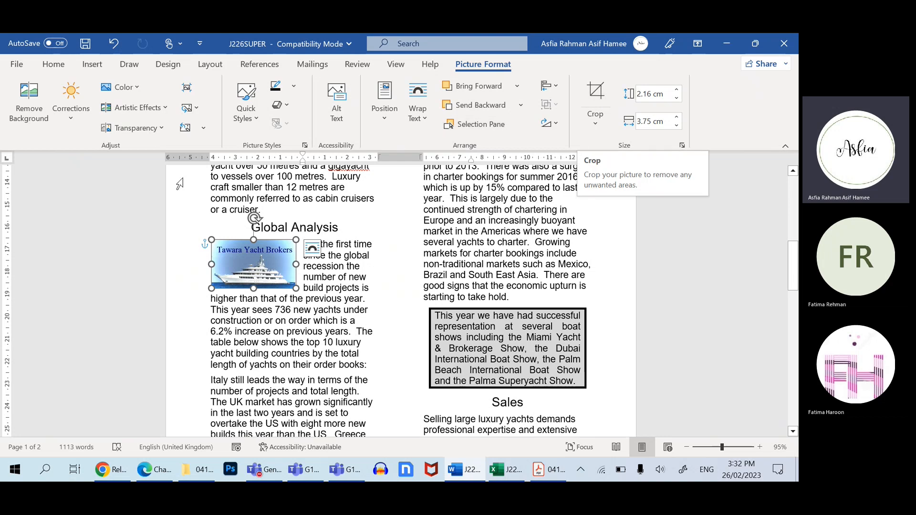
pyautogui.click(319, 352)
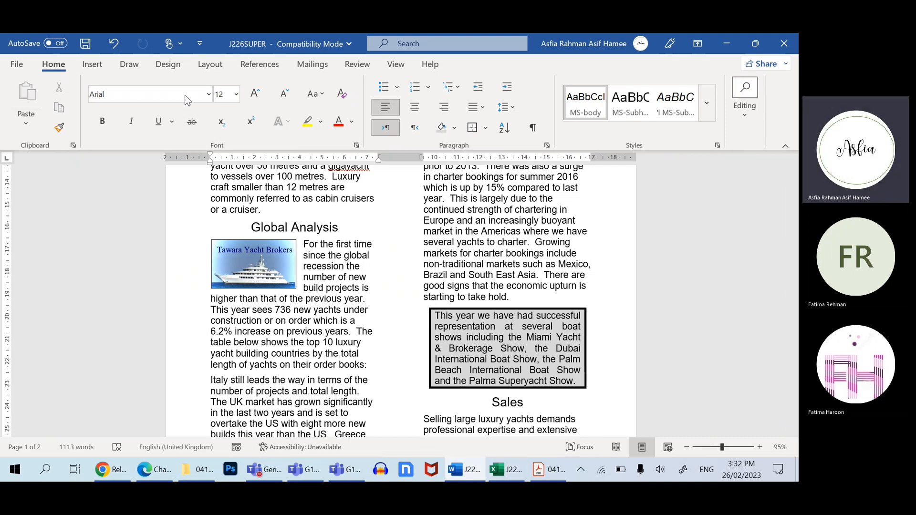
# - Open the first page's header and insert the built-in Blank (Three Columns) header
pyautogui.click(92, 64)
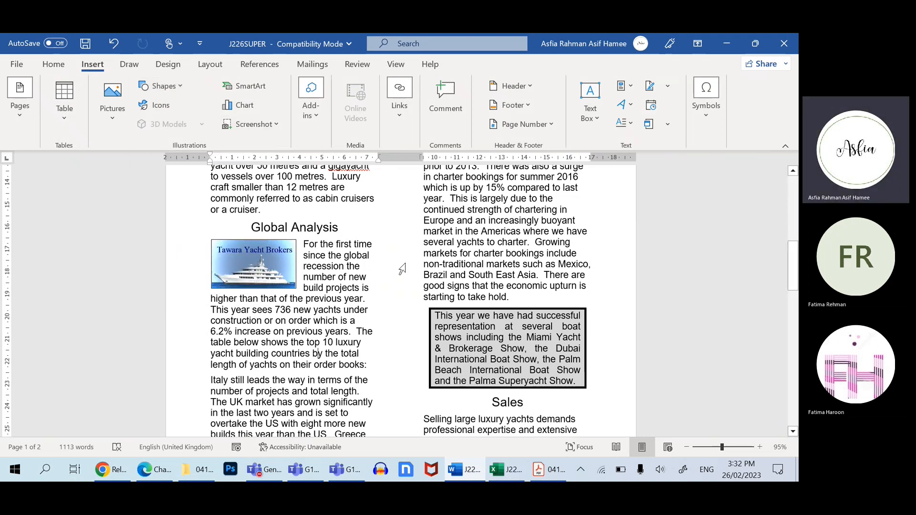
pyautogui.scroll(5, 519, 202)
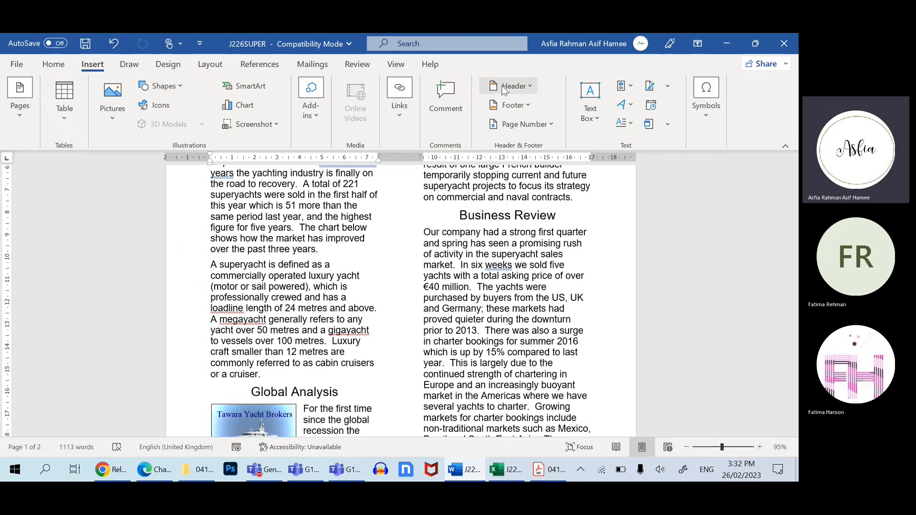
pyautogui.scroll(6, 415, 241)
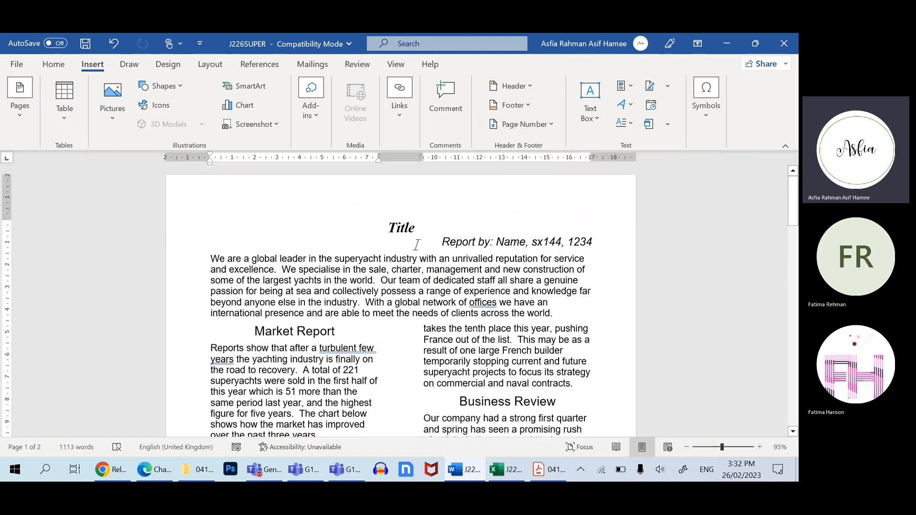
pyautogui.doubleClick(400, 185)
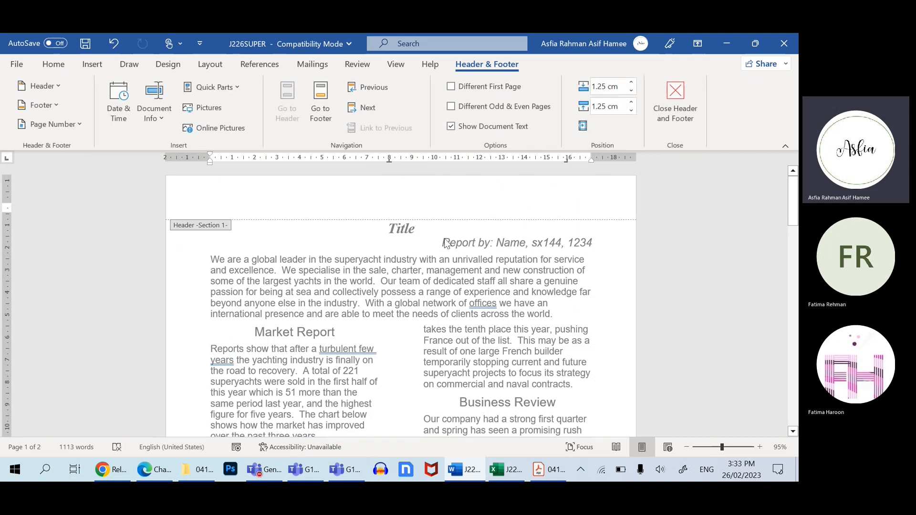
pyautogui.click(59, 88)
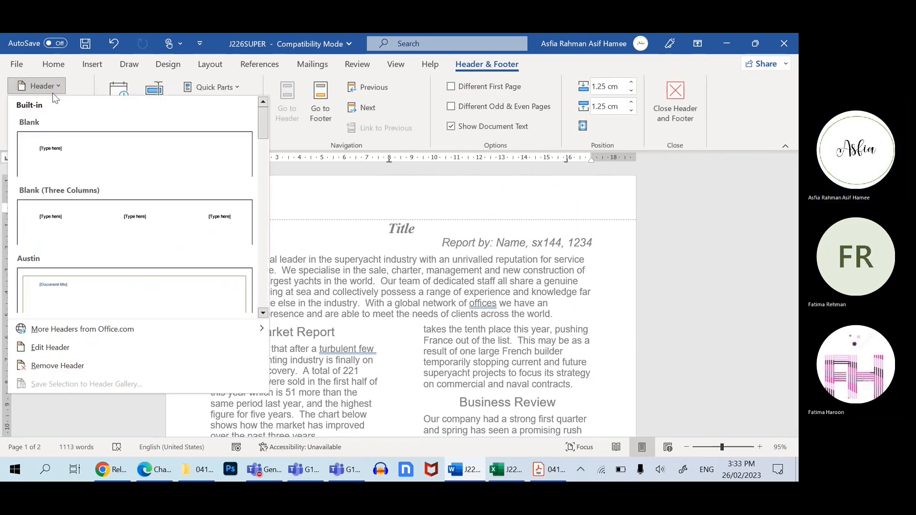
pyautogui.click(72, 213)
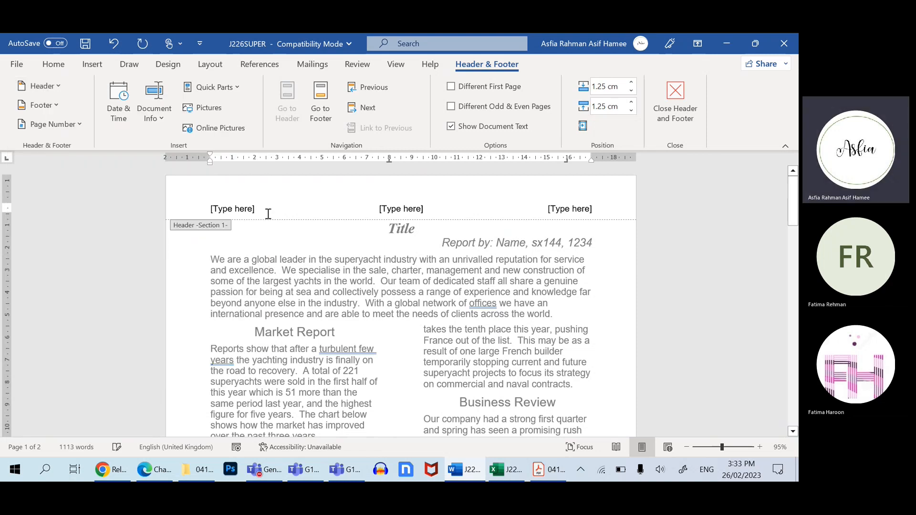
# - Fill the three header placeholders with Name on the left, Sx144 in the centre and 1234 on the right
pyautogui.click(387, 213)
pyautogui.click(554, 212)
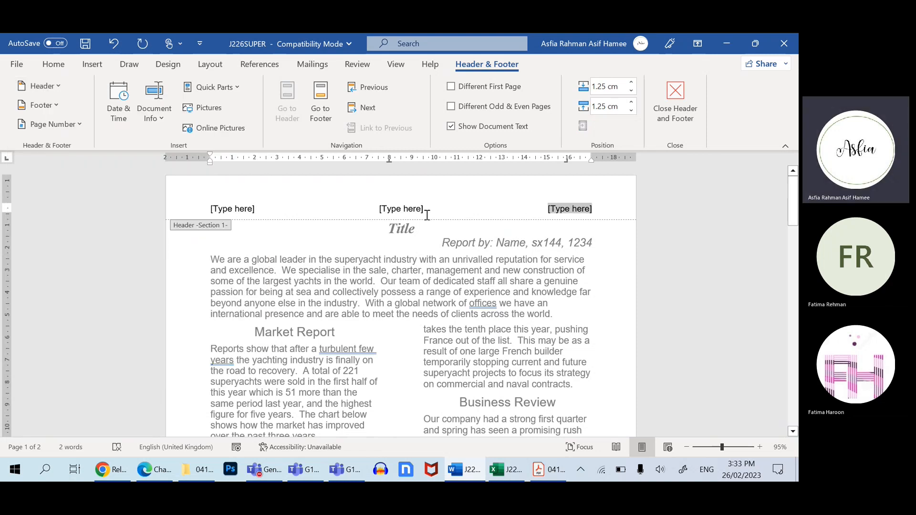
pyautogui.click(234, 206)
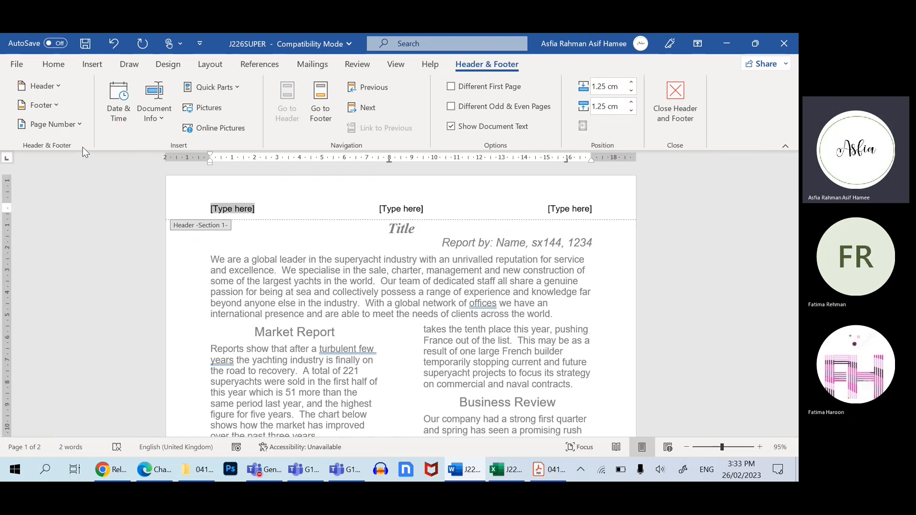
pyautogui.write('N')
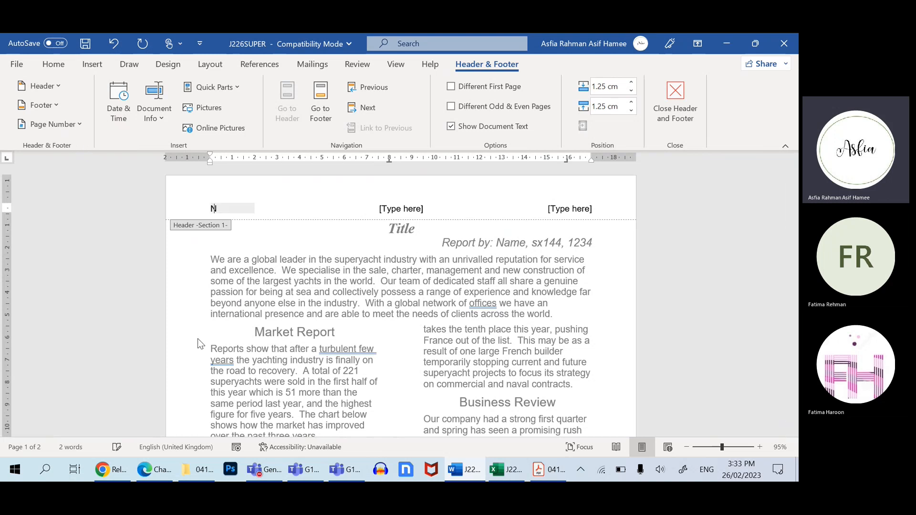
pyautogui.write('ame')
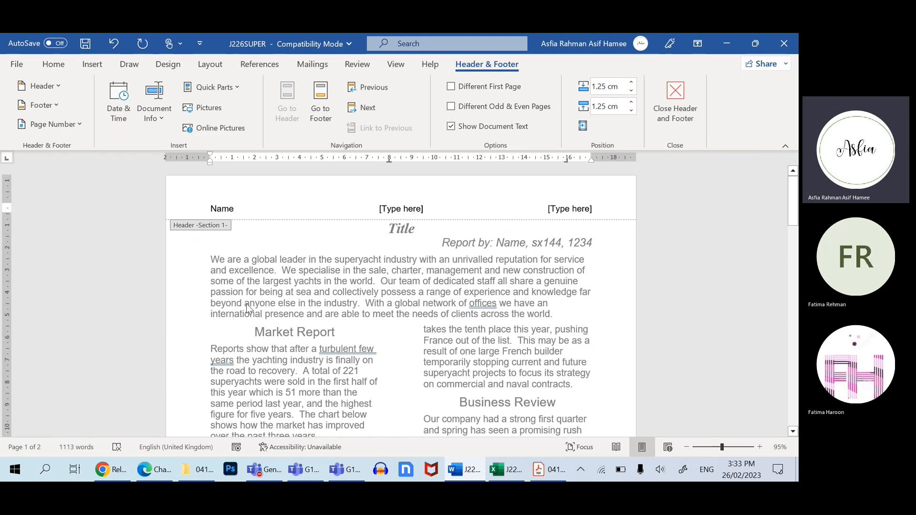
pyautogui.click(387, 209)
pyautogui.write('Sx144')
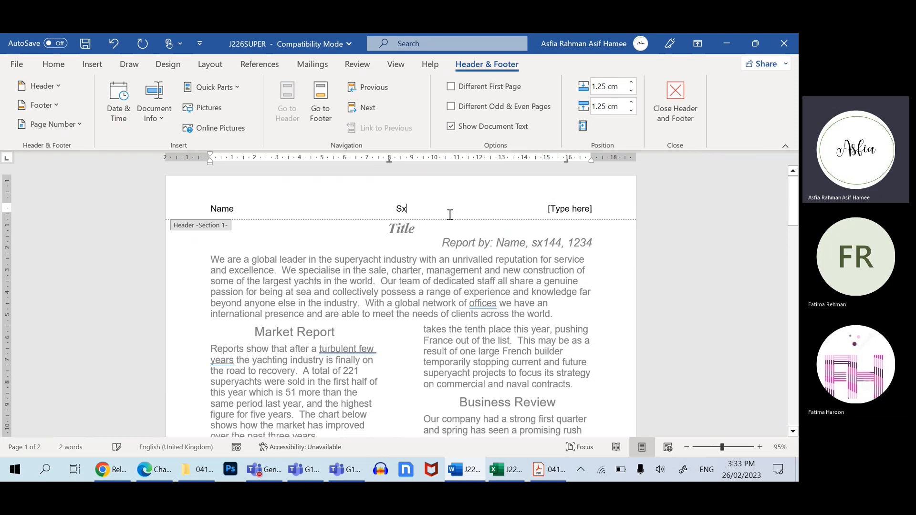
pyautogui.click(559, 212)
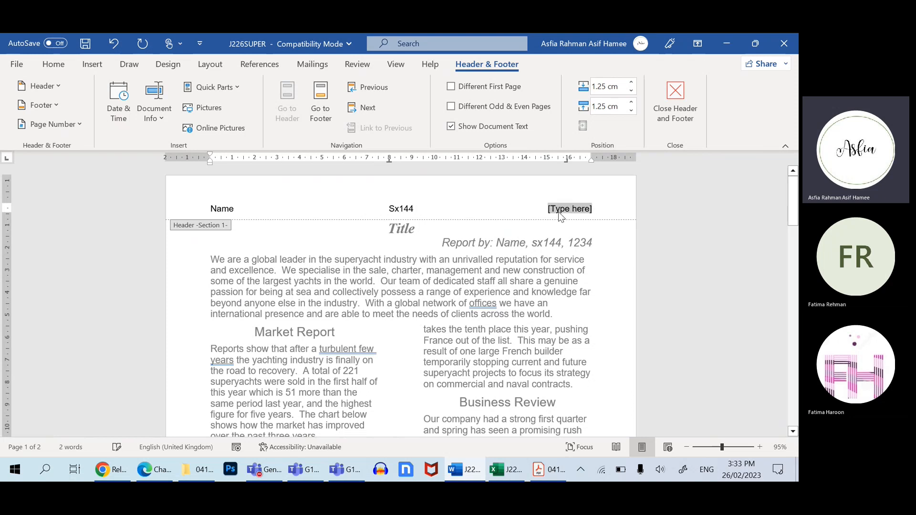
pyautogui.write('1234')
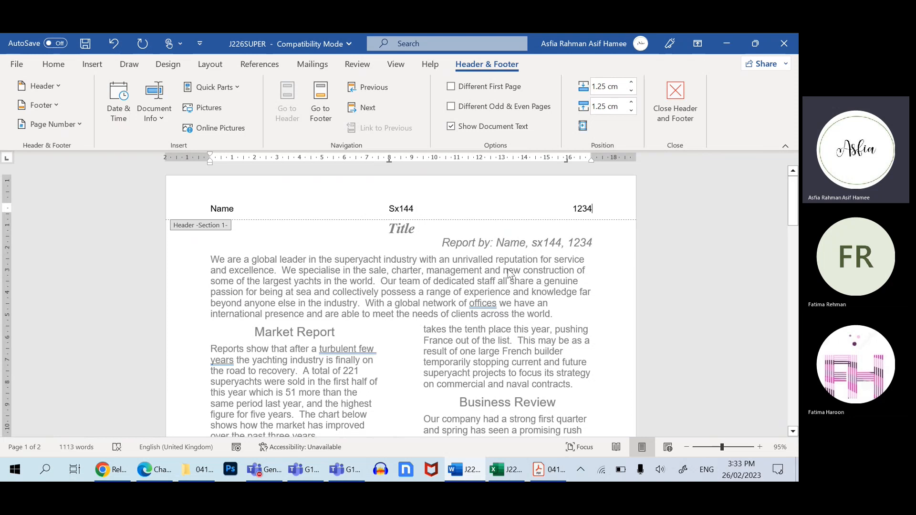
# - Leave the header, open the first page's footer and insert the built-in Blank (Three Columns) footer
pyautogui.doubleClick(594, 257)
pyautogui.scroll(-10, 593, 257)
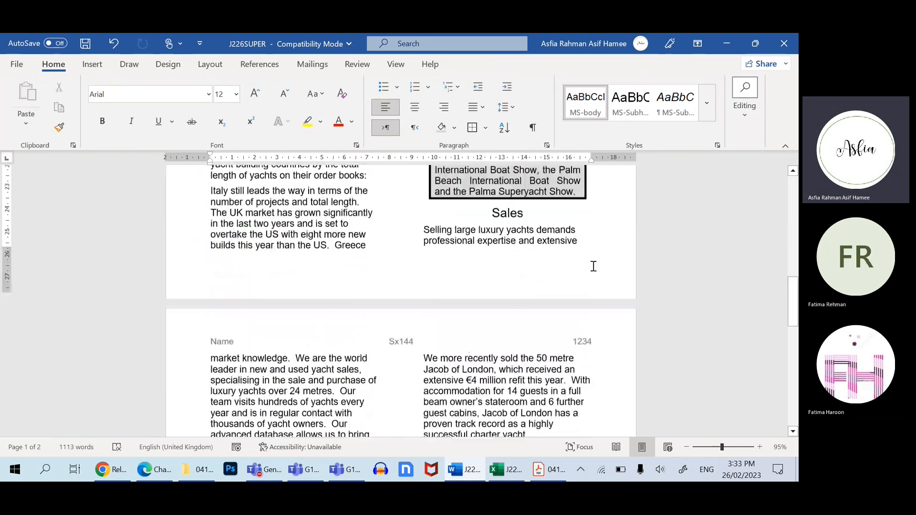
pyautogui.doubleClick(439, 281)
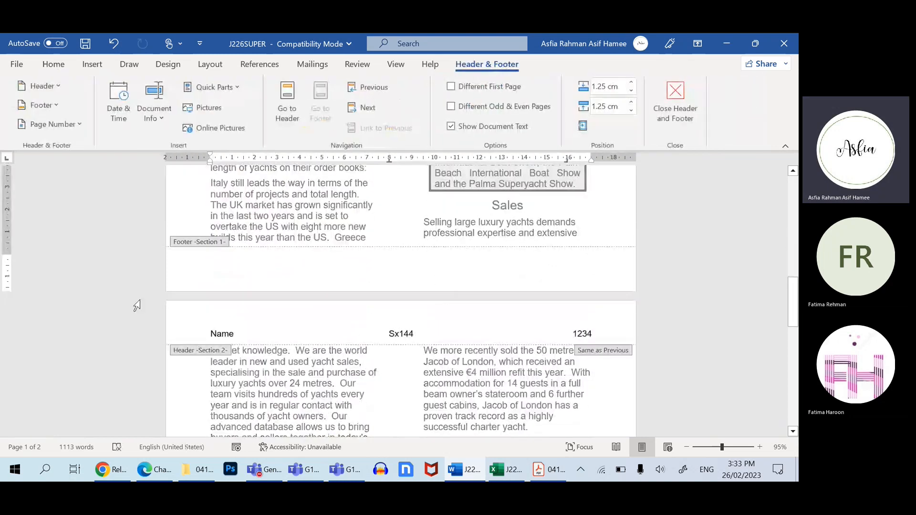
pyautogui.click(49, 106)
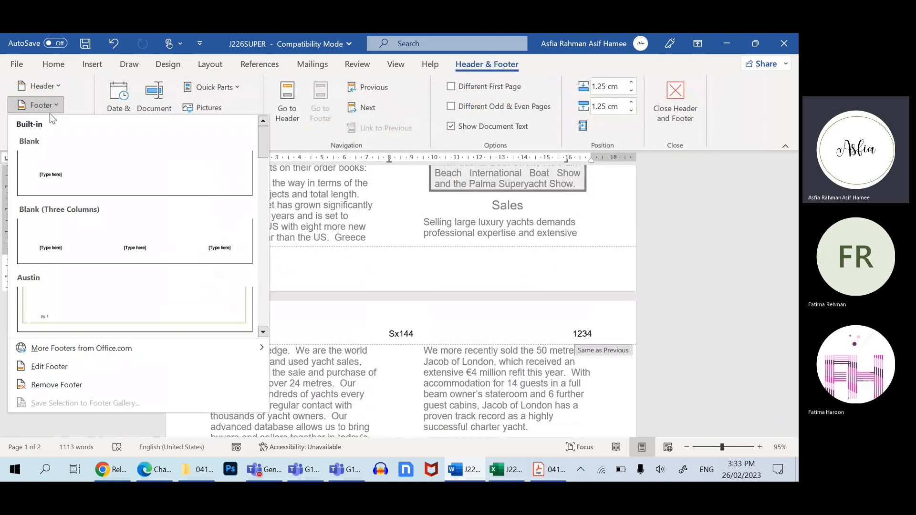
pyautogui.click(101, 224)
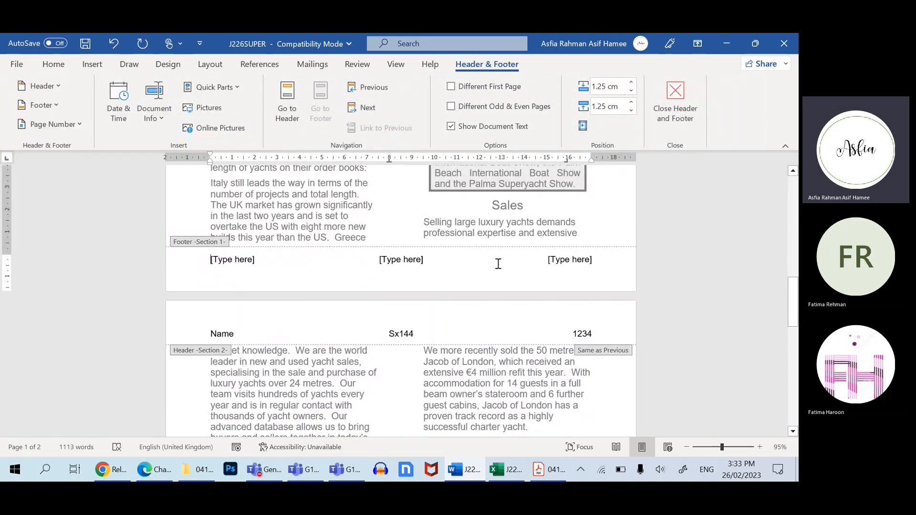
# - Replace the footer's left placeholder with an Accent Bar 2 page number and the centre one with an automatically updating date in 26/02/2023 format
pyautogui.click(243, 259)
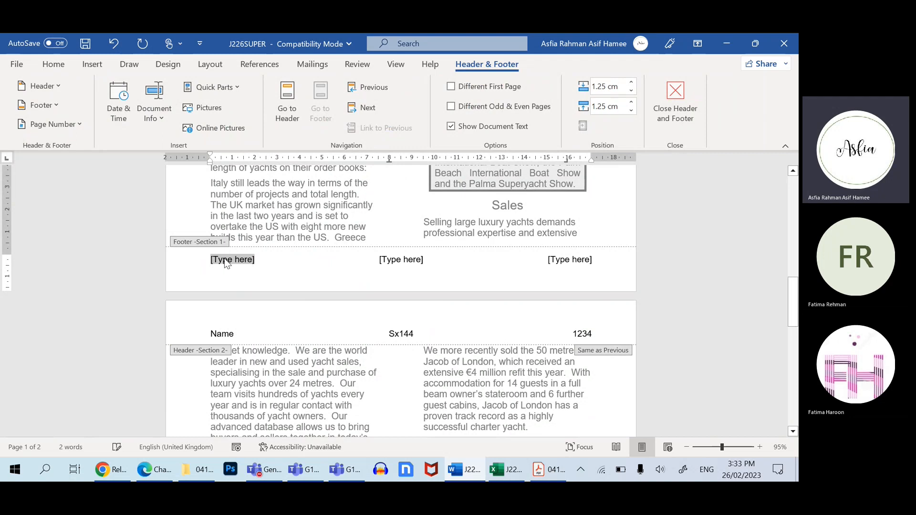
pyautogui.click(70, 130)
pyautogui.moveTo(71, 148)
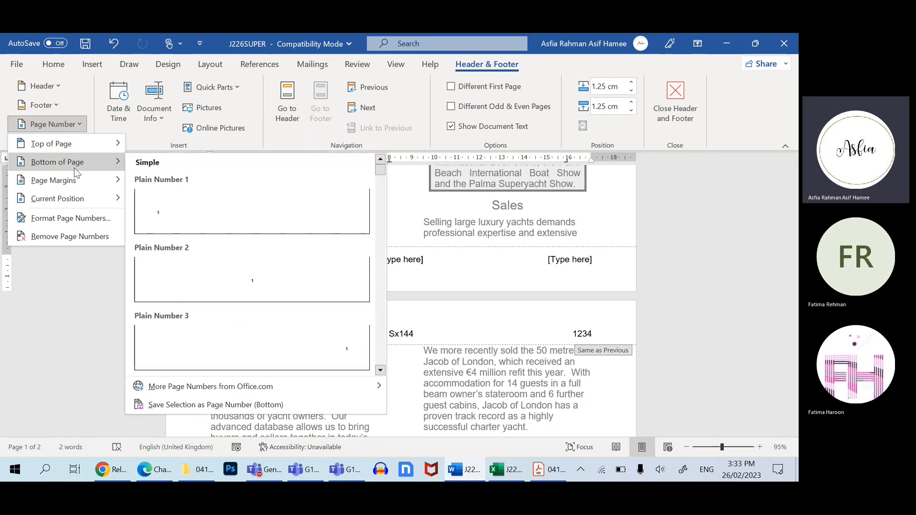
pyautogui.click(437, 264)
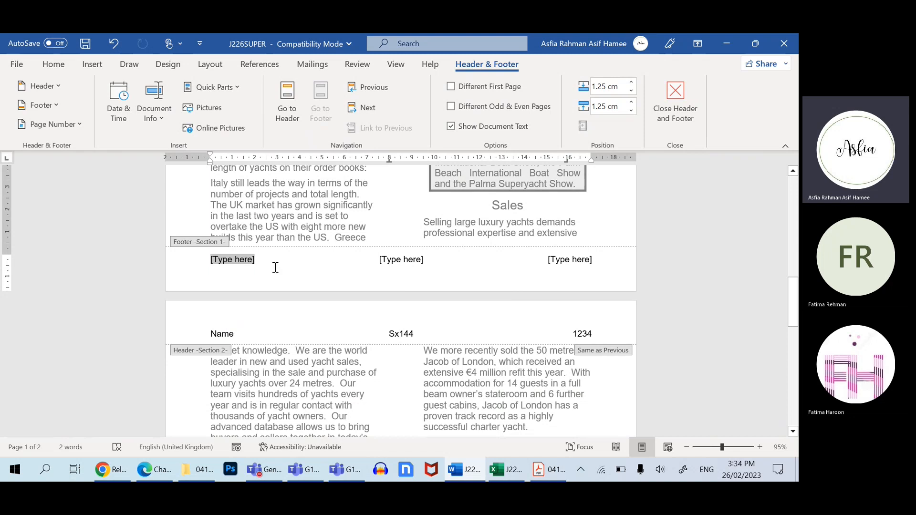
pyautogui.click(52, 124)
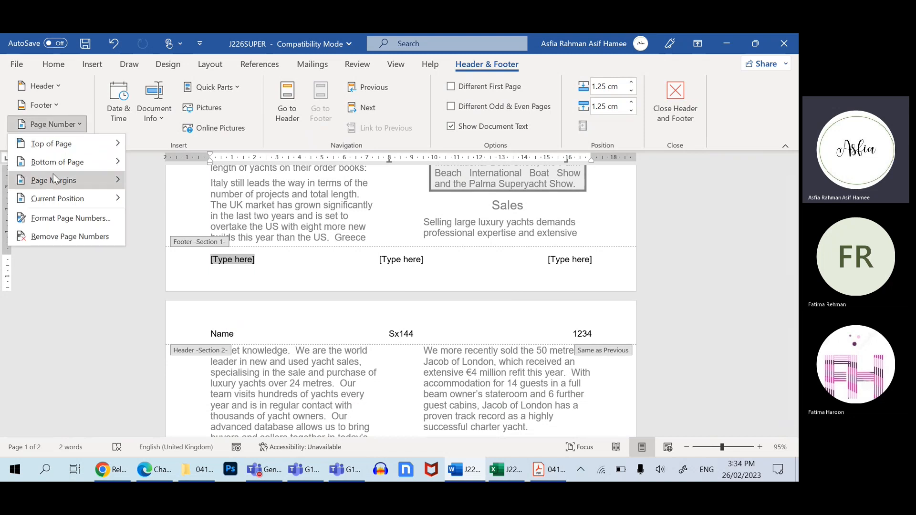
pyautogui.moveTo(55, 201)
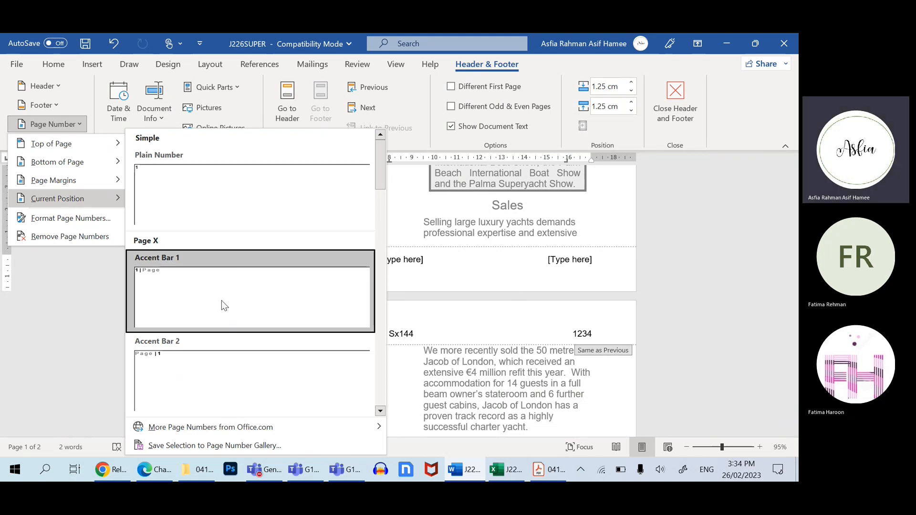
pyautogui.click(195, 347)
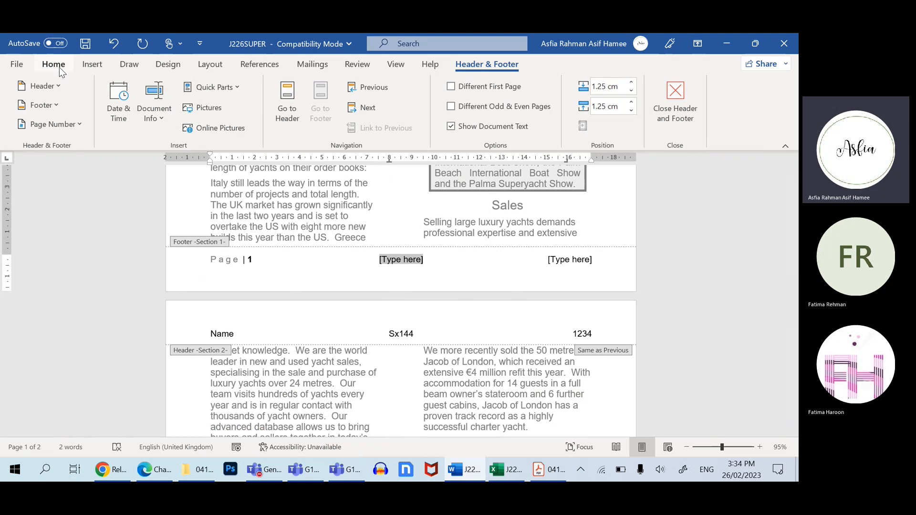
pyautogui.click(121, 107)
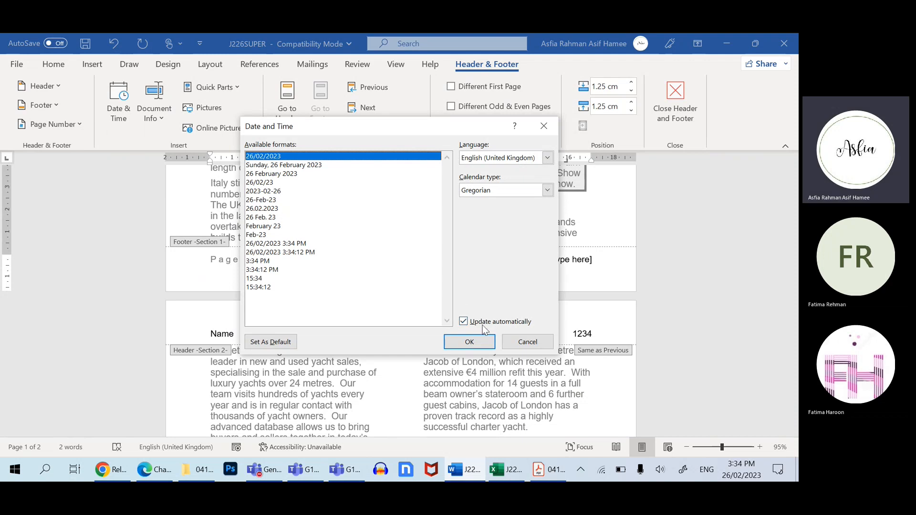
pyautogui.click(469, 341)
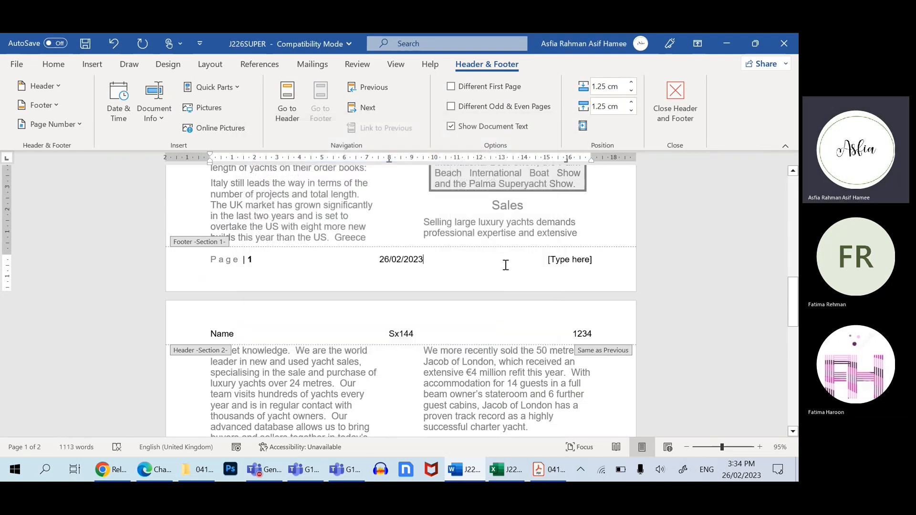
# - Replace the footer's right placeholder with a FileName field that includes the file path, and return to the document body
pyautogui.click(560, 260)
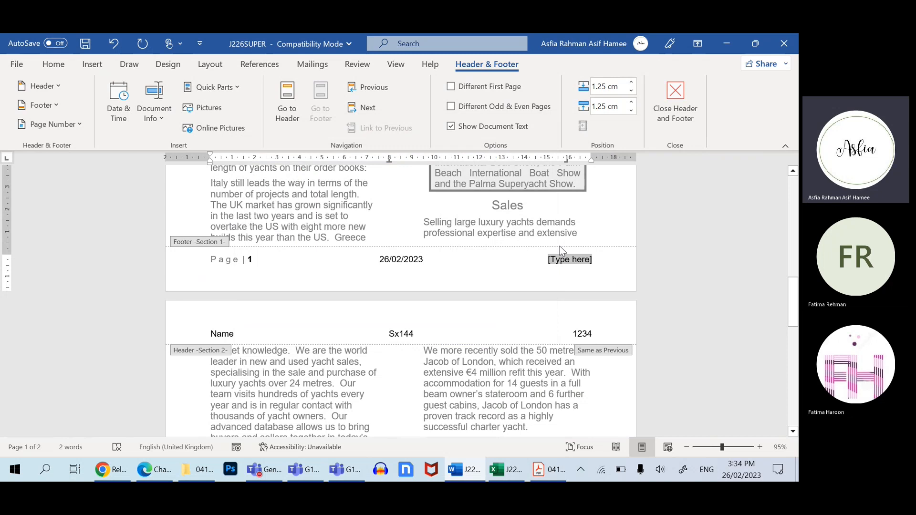
pyautogui.click(139, 106)
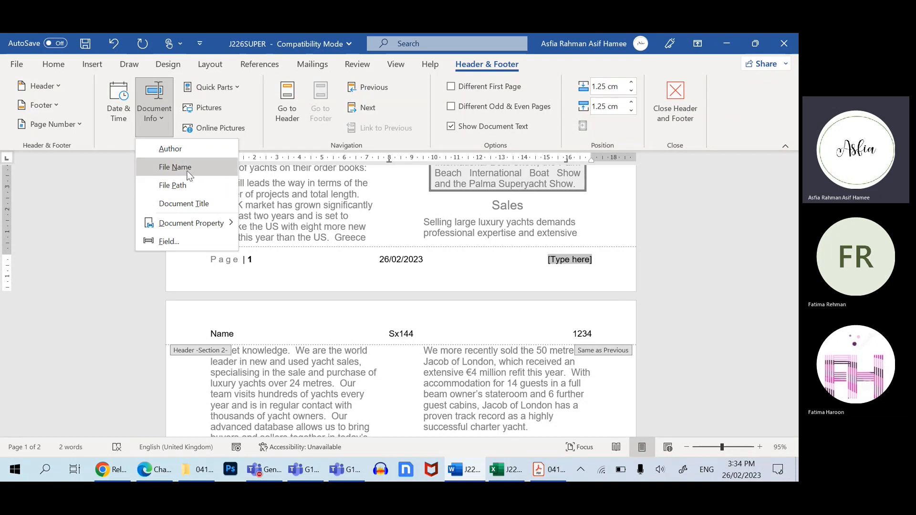
pyautogui.click(152, 112)
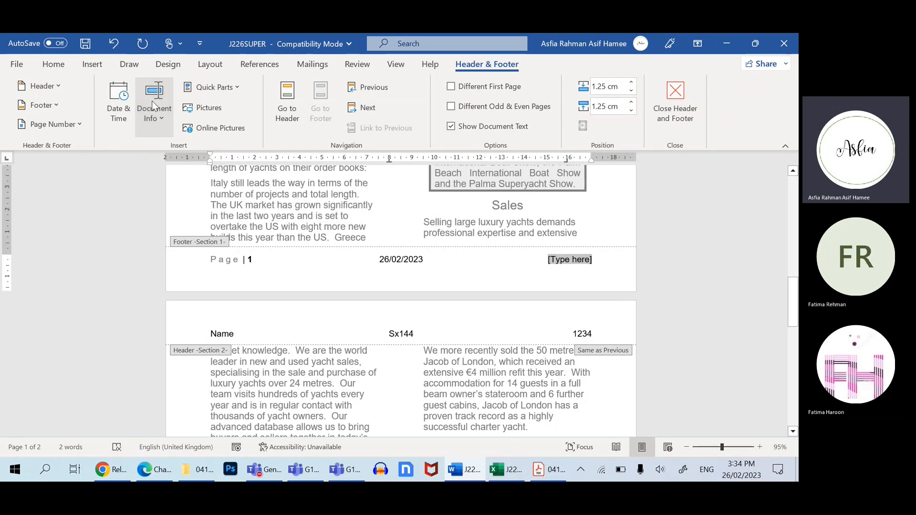
pyautogui.click(152, 101)
pyautogui.click(170, 236)
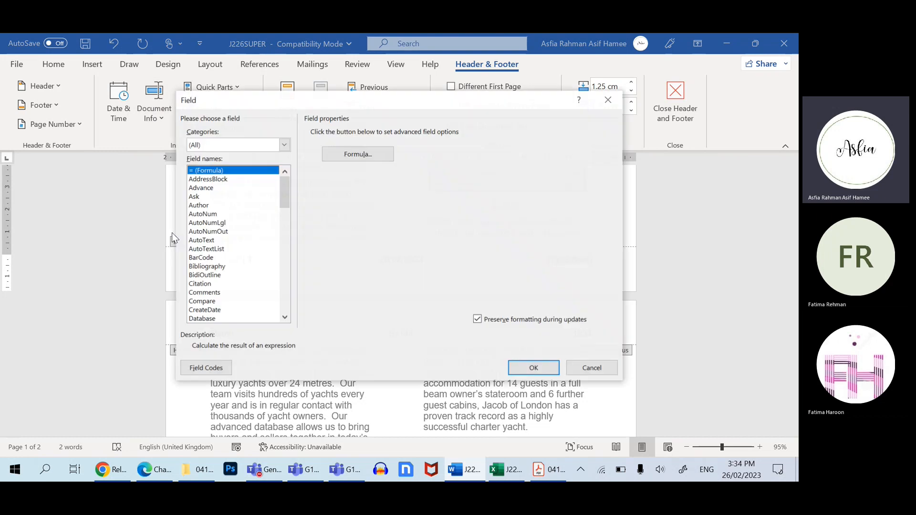
pyautogui.moveTo(284, 190); pyautogui.dragTo(294, 235)
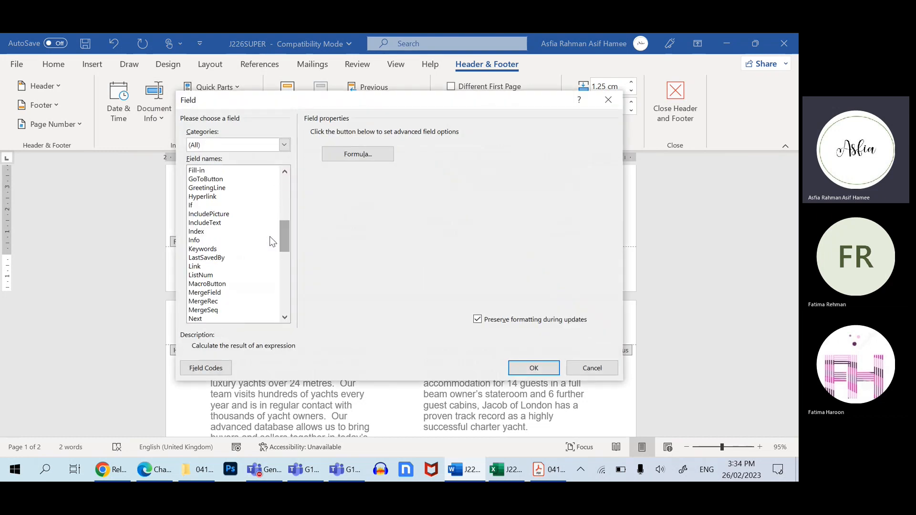
pyautogui.scroll(2, 219, 205)
pyautogui.click(204, 206)
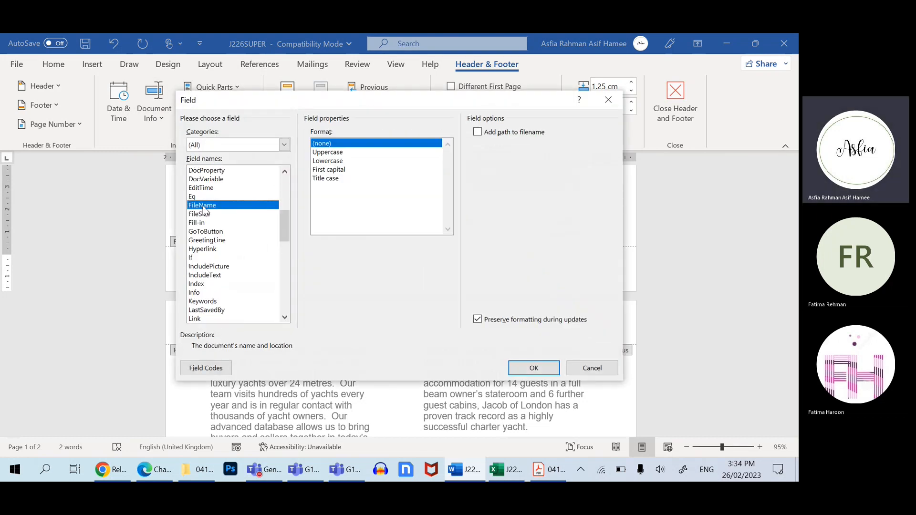
pyautogui.click(518, 136)
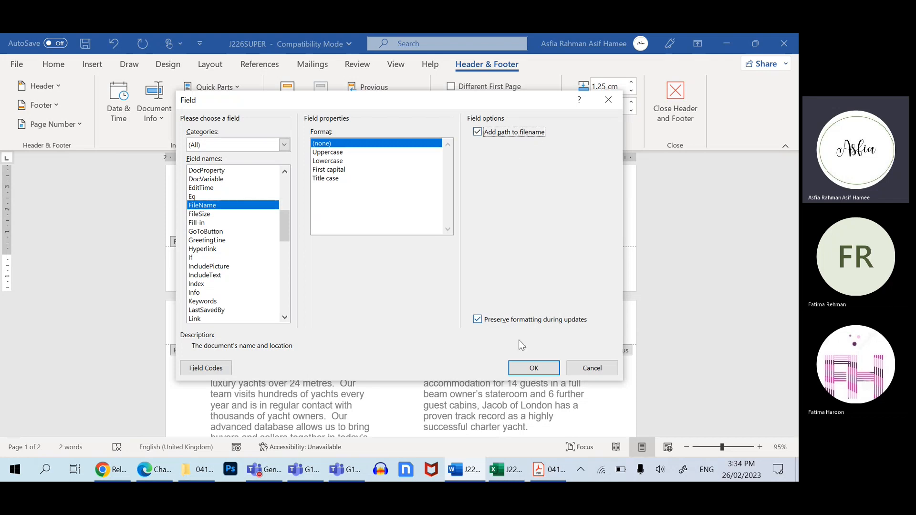
pyautogui.click(533, 368)
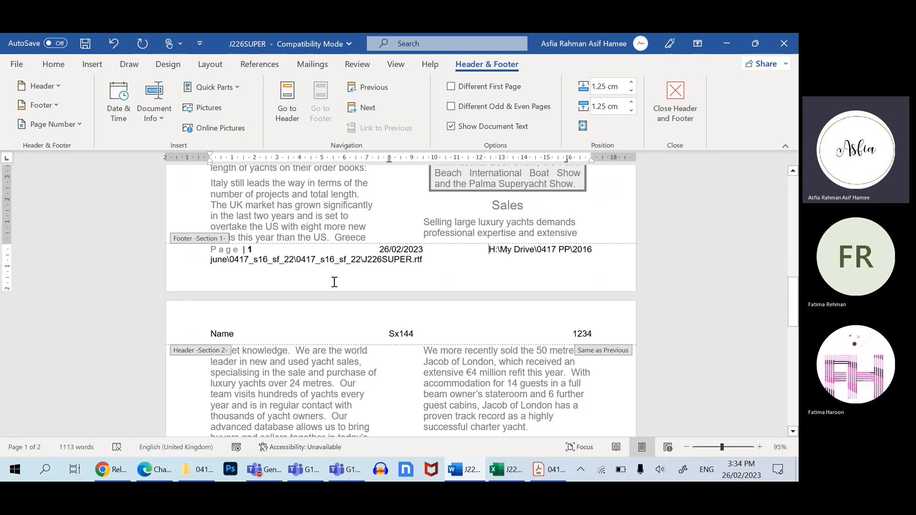
pyautogui.click(335, 261)
pyautogui.click(443, 265)
pyautogui.doubleClick(451, 373)
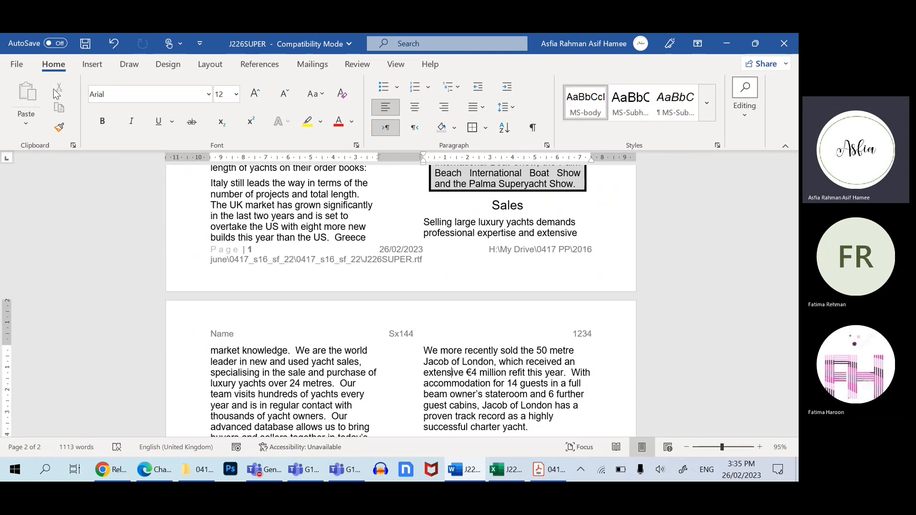
# - Start saving a copy of the document in the 0417_s16_sf_22 folder with Word Document as the file type
pyautogui.click(11, 67)
pyautogui.click(58, 236)
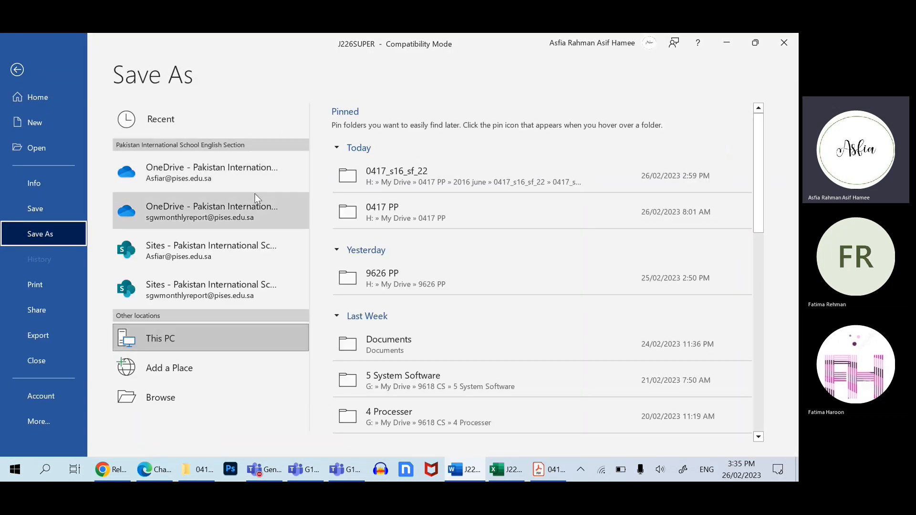
pyautogui.click(368, 190)
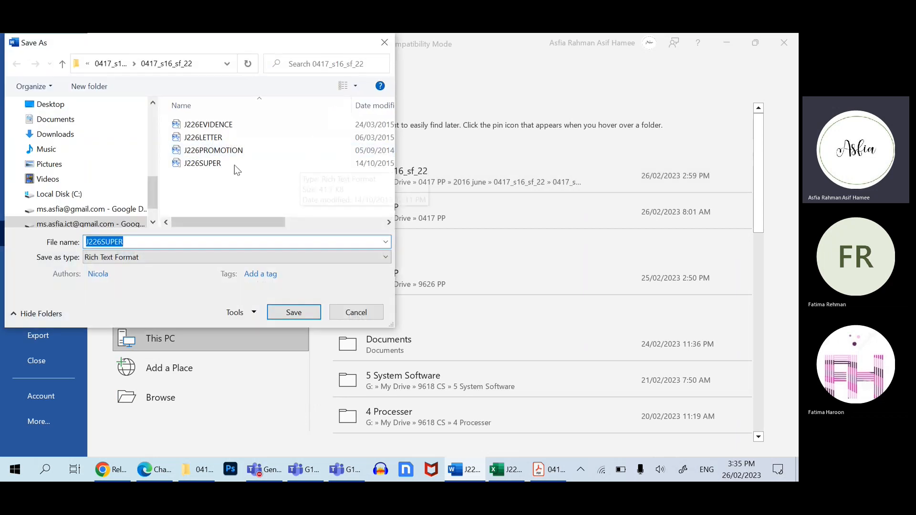
pyautogui.click(148, 261)
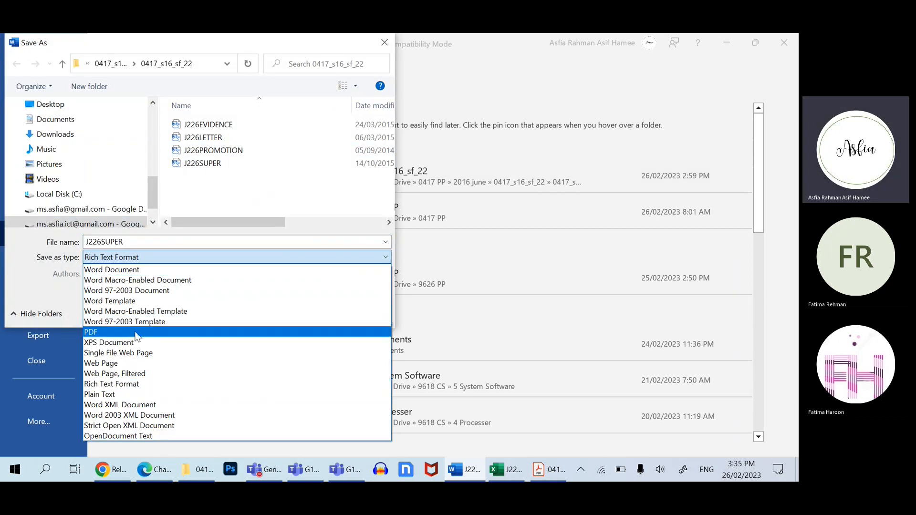
pyautogui.click(138, 272)
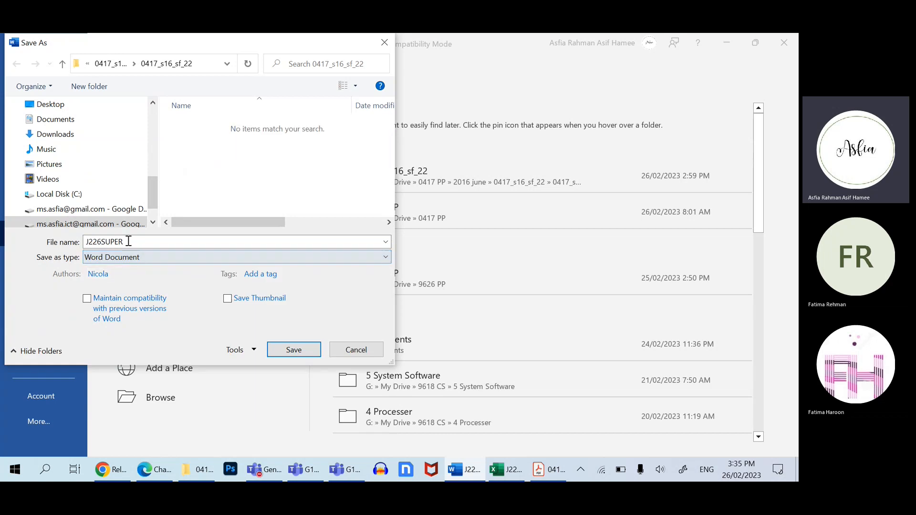
# - Name the copy SUPER, save it, and accept the upgrade to the newest file format with Do not ask me again
pyautogui.click(94, 243)
pyautogui.click(101, 242)
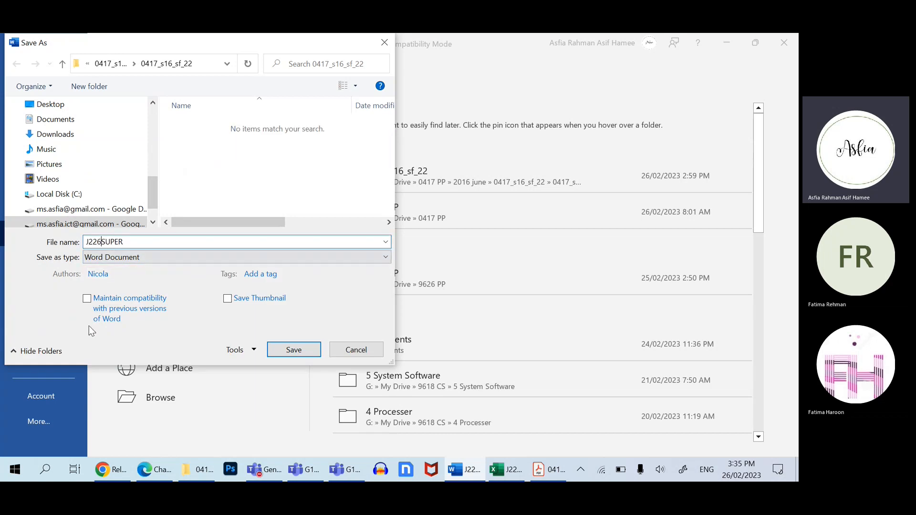
pyautogui.press('BackSpace')
pyautogui.press('BackSpace')
pyautogui.press('BackSpace')
pyautogui.press('BackSpace')
pyautogui.click(292, 351)
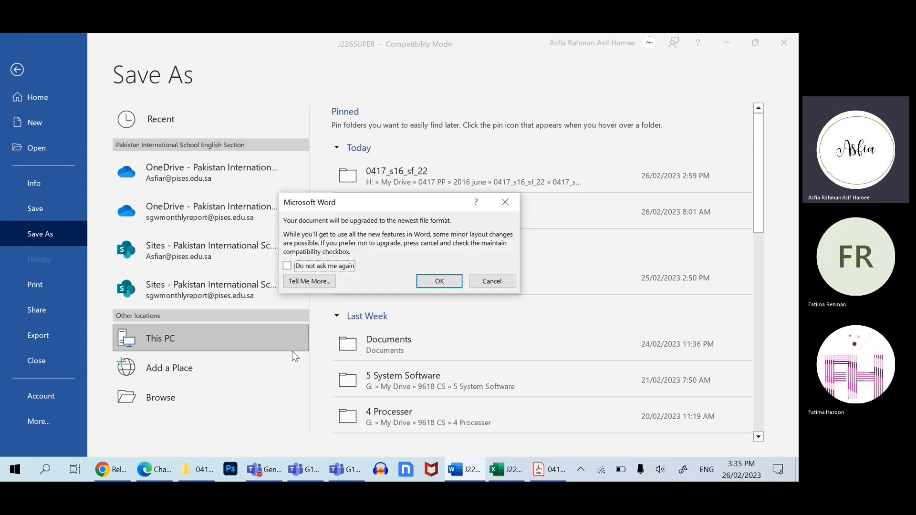
pyautogui.click(344, 266)
pyautogui.click(438, 282)
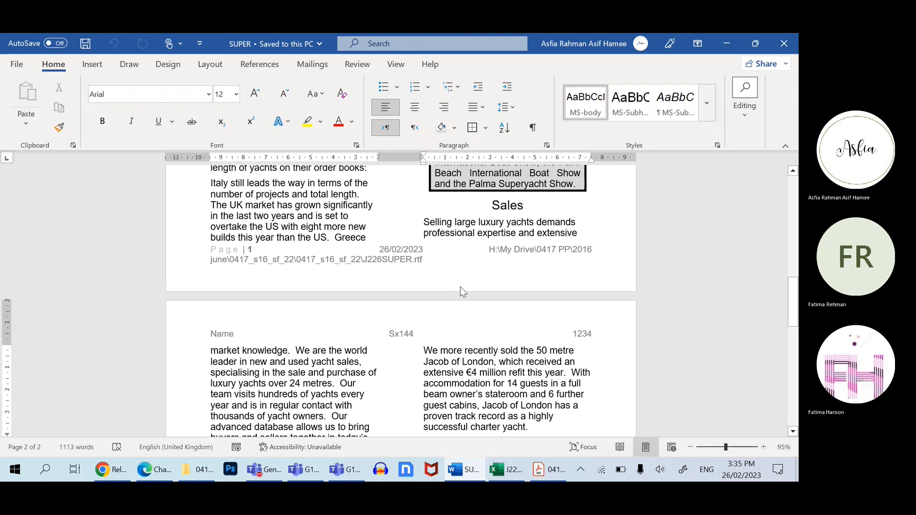
# - Check the headers, footers and body layout across both pages of the saved document
pyautogui.scroll(10, 477, 289)
pyautogui.scroll(3, 479, 288)
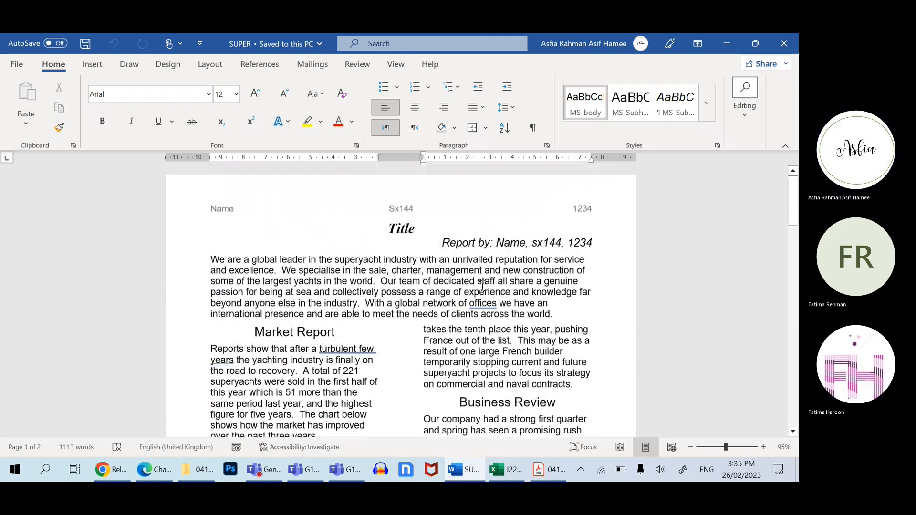
pyautogui.scroll(-6, 482, 285)
pyautogui.scroll(-15, 483, 285)
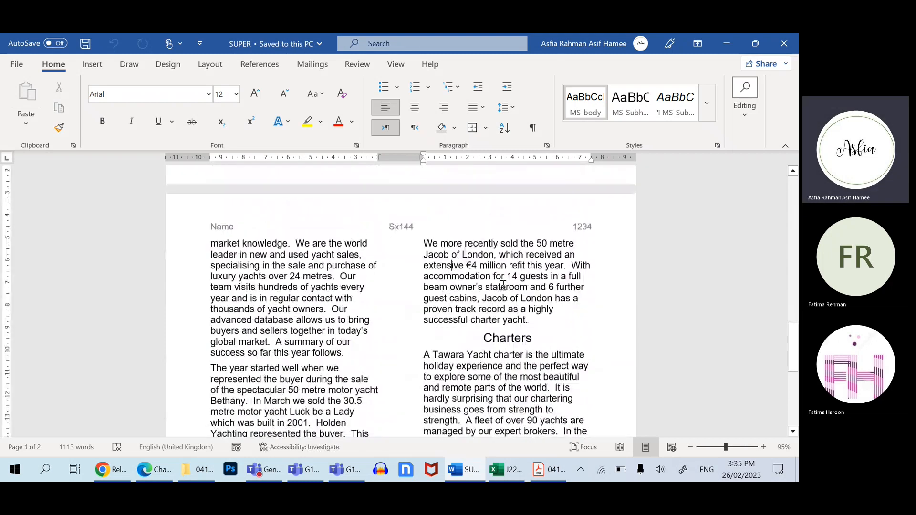
pyautogui.scroll(-2, 504, 287)
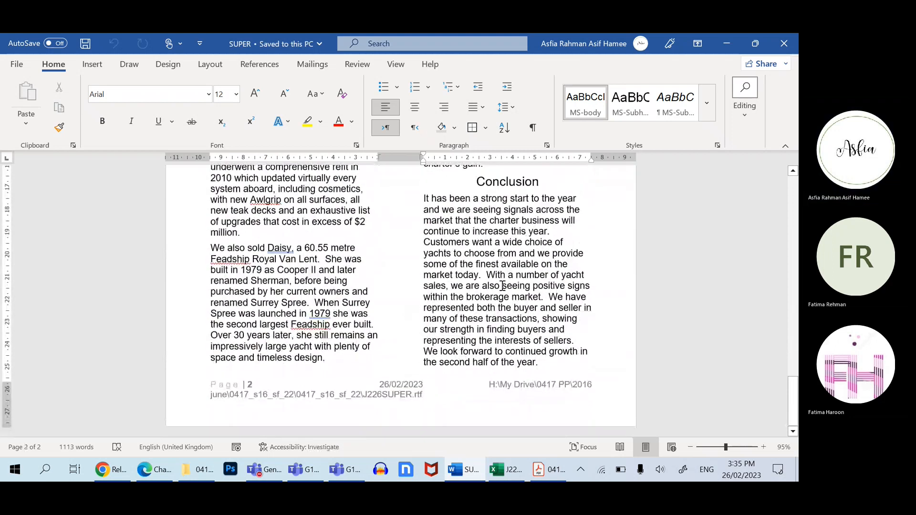
pyautogui.scroll(10, 504, 285)
pyautogui.scroll(10, 501, 282)
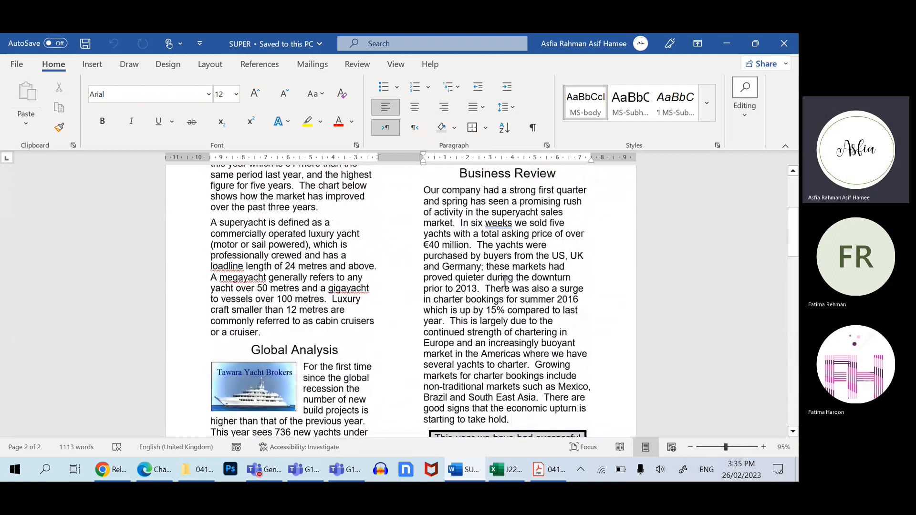
pyautogui.scroll(-4, 504, 279)
pyautogui.scroll(-3, 505, 274)
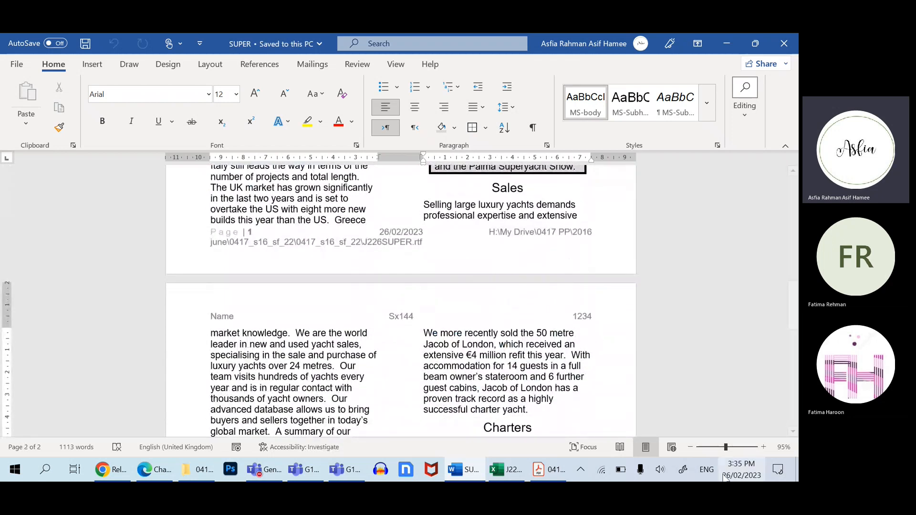
pyautogui.click(764, 447)
pyautogui.click(781, 447)
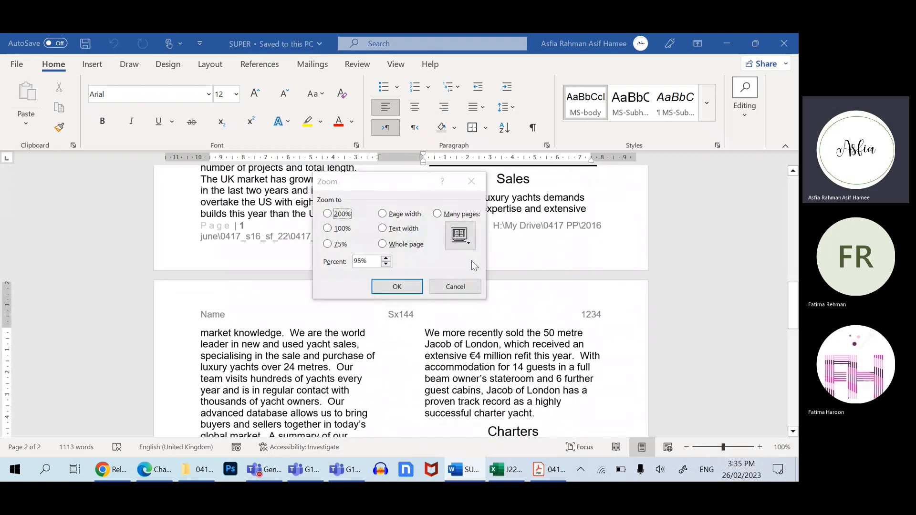
pyautogui.click(458, 286)
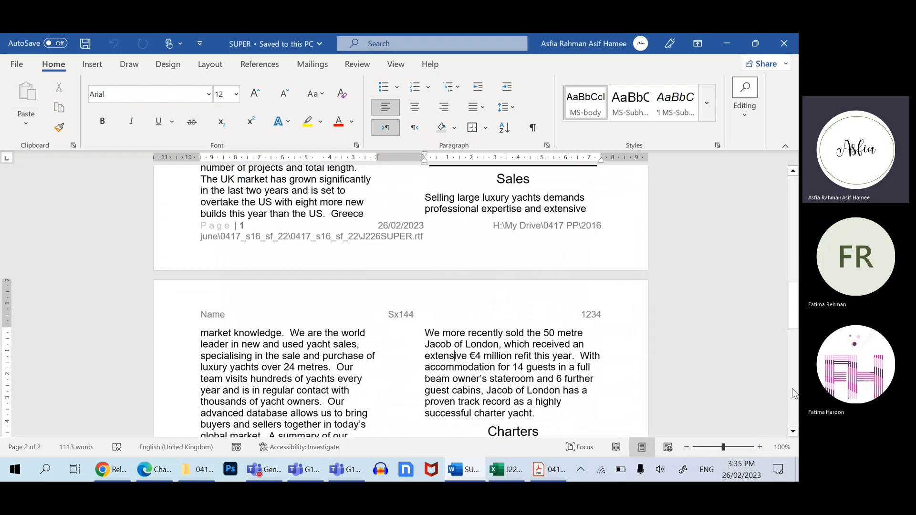
# - Check the widow/orphan control in the paragraph's line and page break options, and close the dialog without changes
pyautogui.click(210, 64)
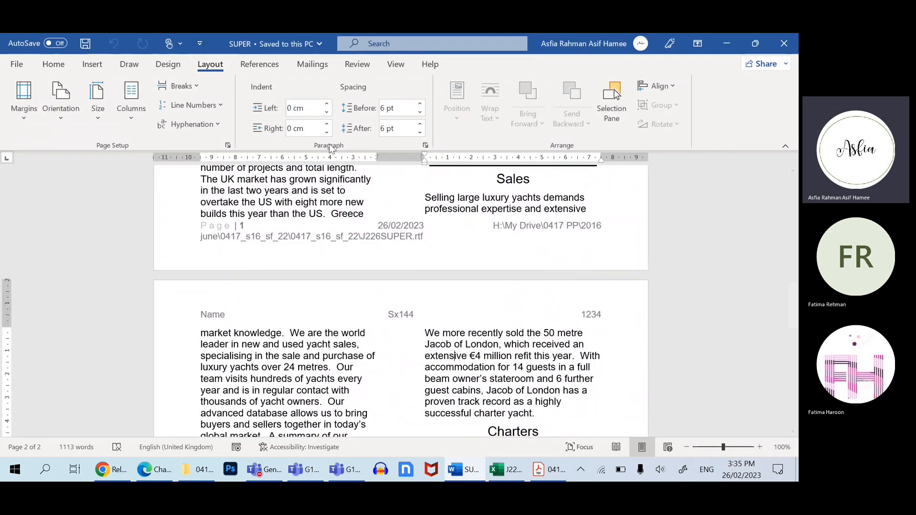
pyautogui.click(425, 146)
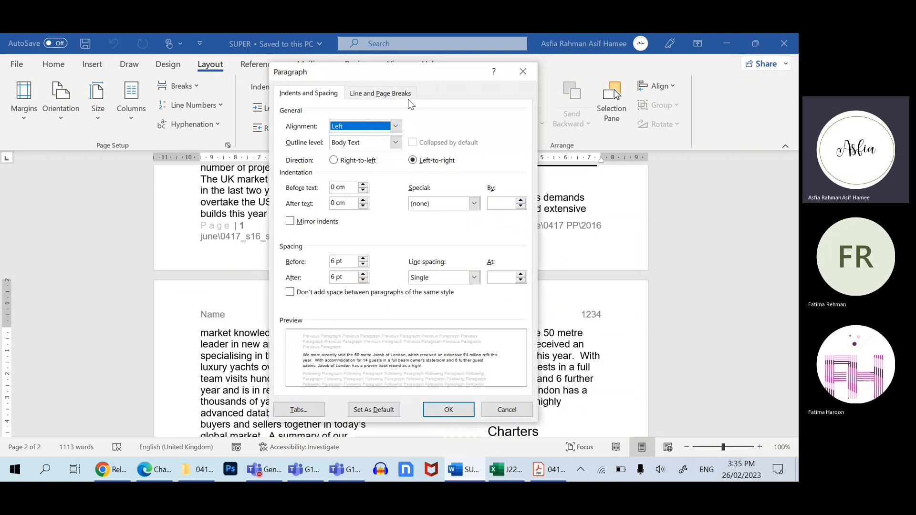
pyautogui.click(395, 97)
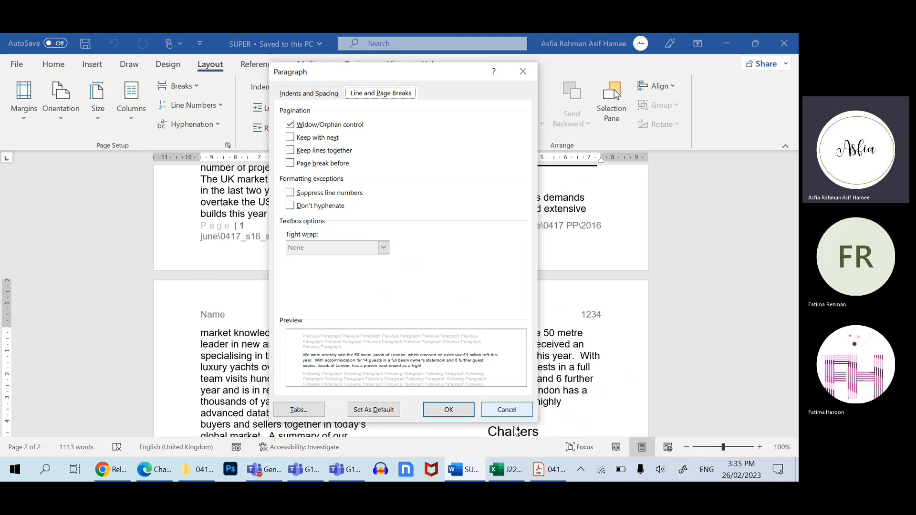
pyautogui.click(518, 411)
# - Inspect the page breaks and column flow on both pages, especially the Sales heading and the lines beneath it
pyautogui.scroll(-6, 499, 349)
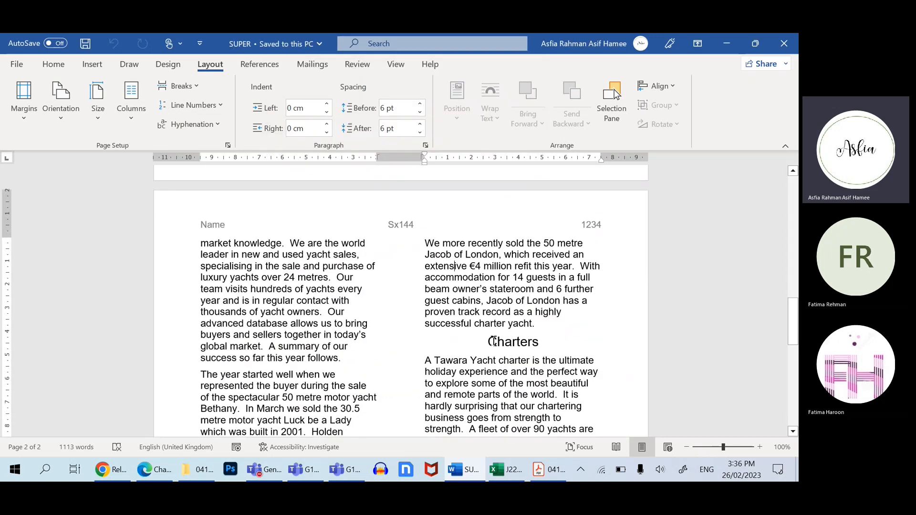
pyautogui.scroll(-10, 499, 349)
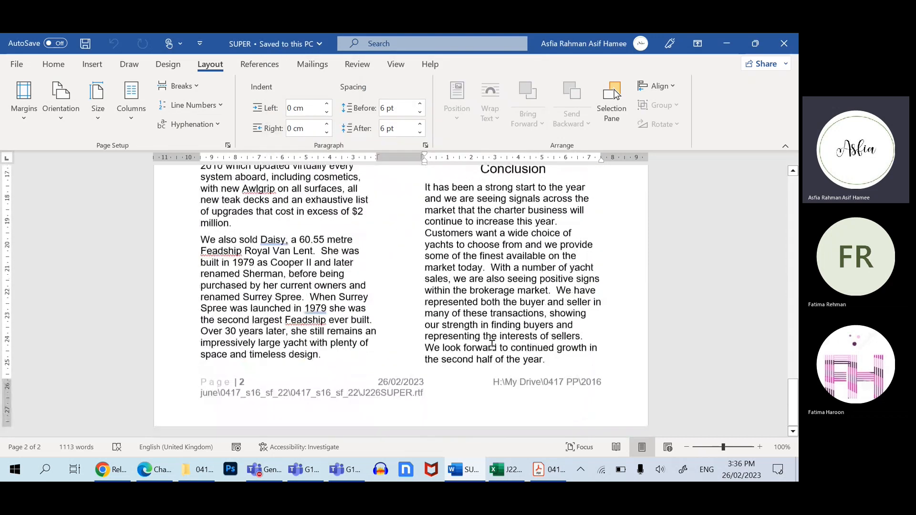
pyautogui.scroll(15, 430, 325)
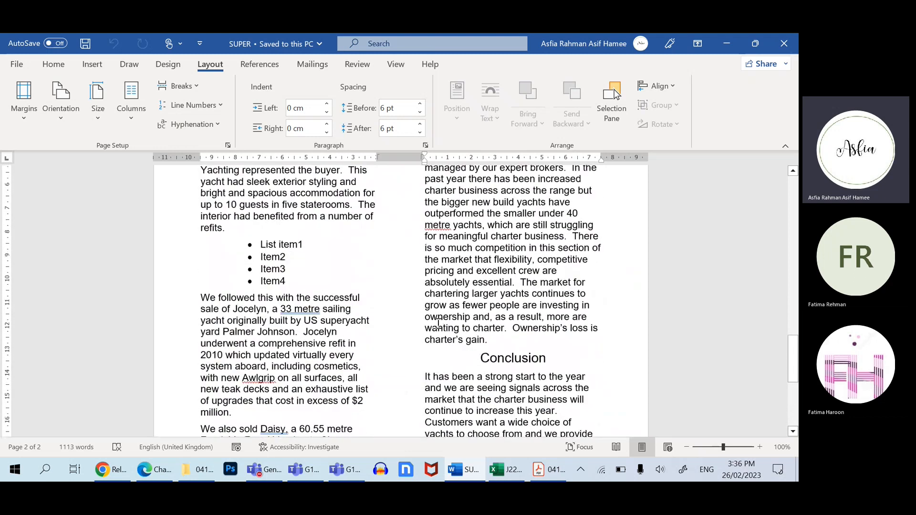
pyautogui.scroll(5, 439, 317)
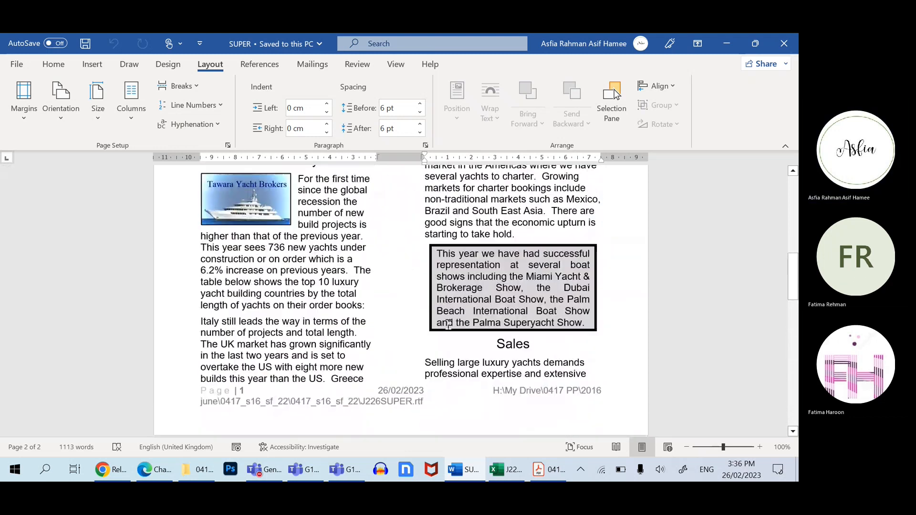
pyautogui.moveTo(496, 343); pyautogui.dragTo(536, 344)
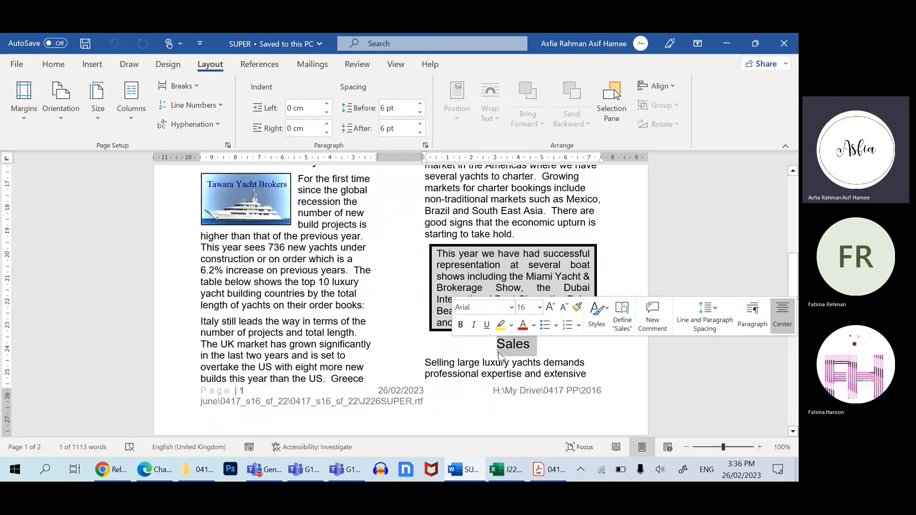
pyautogui.click(500, 355)
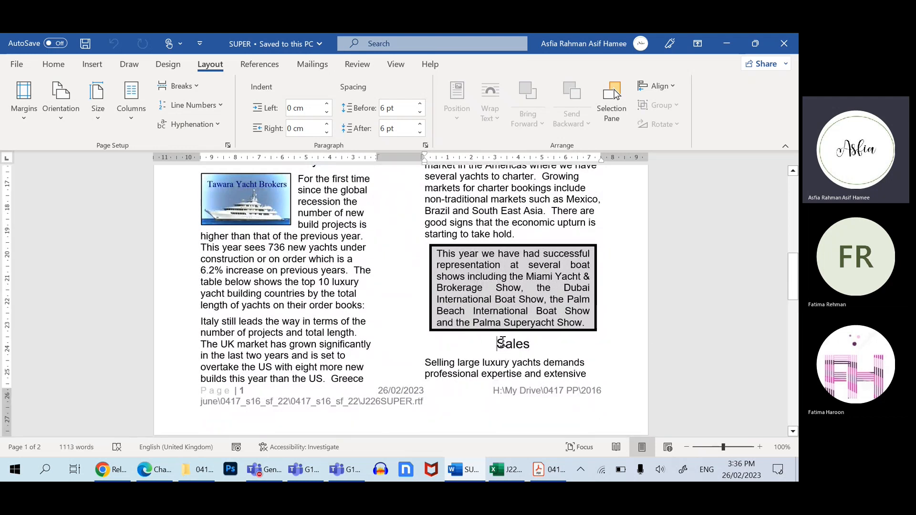
pyautogui.moveTo(482, 363); pyautogui.dragTo(488, 377)
pyautogui.click(456, 370)
pyautogui.moveTo(499, 344); pyautogui.dragTo(510, 377)
pyautogui.click(493, 378)
pyautogui.scroll(2, 492, 371)
pyautogui.scroll(-3, 491, 367)
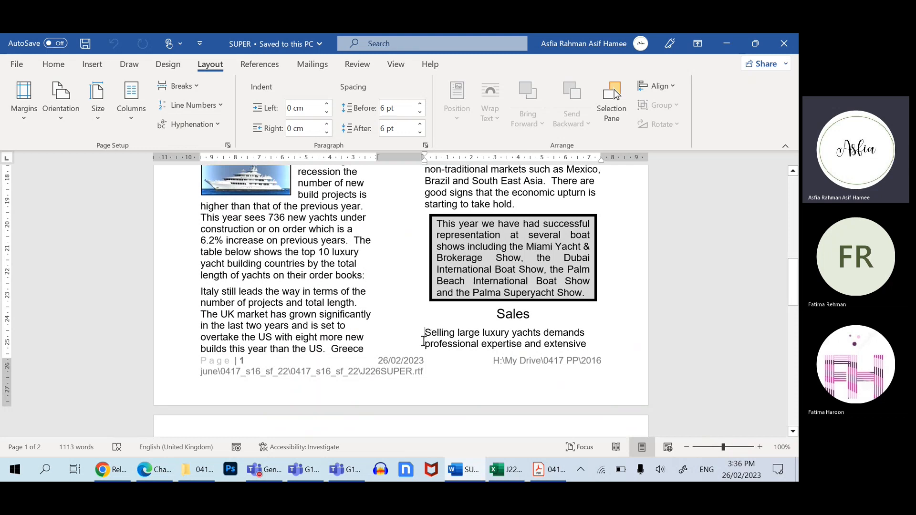
# - Try a page break before the second line of the Sales paragraph, and undo it
pyautogui.press('Down')
pyautogui.hotkey('ctrl', 'Return')
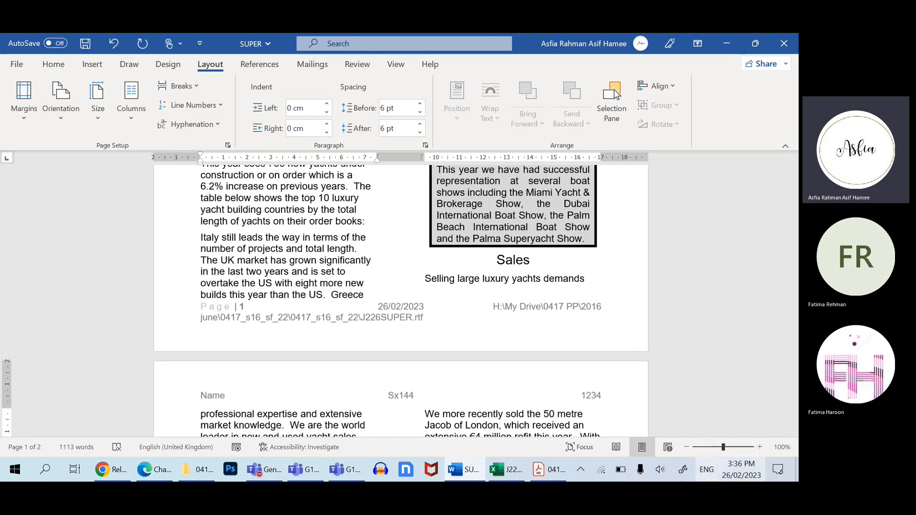
pyautogui.hotkey('ctrl', 'z')
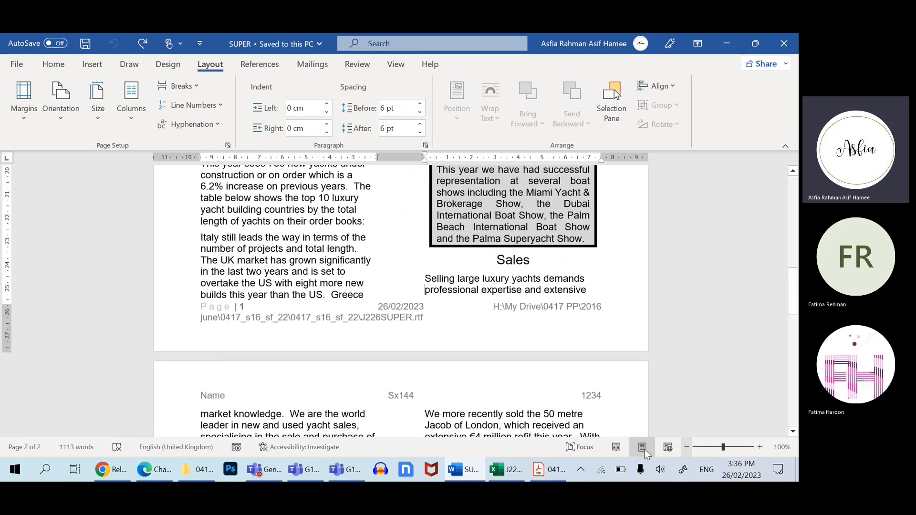
# - Try to move the Sales heading and its paragraph to the next page with page breaks, removing the empty line between them
pyautogui.click(424, 281)
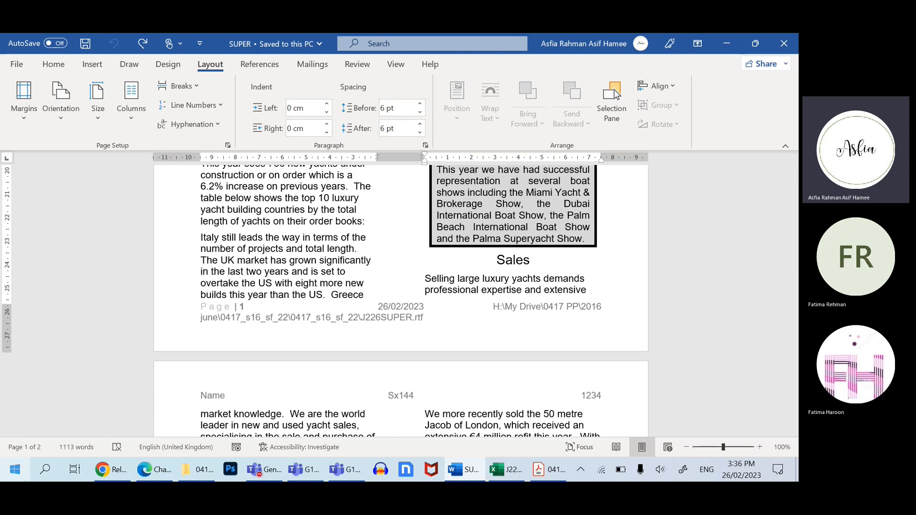
pyautogui.hotkey('ctrl', 'Return')
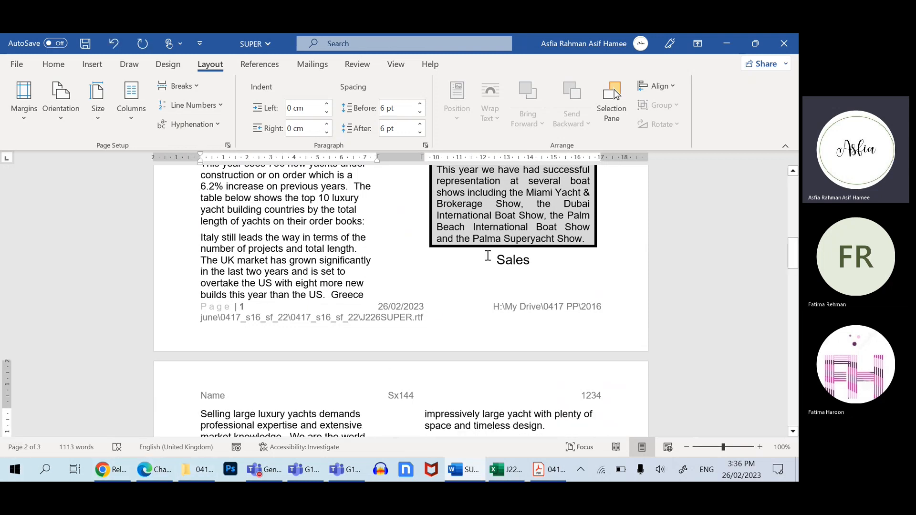
pyautogui.click(496, 256)
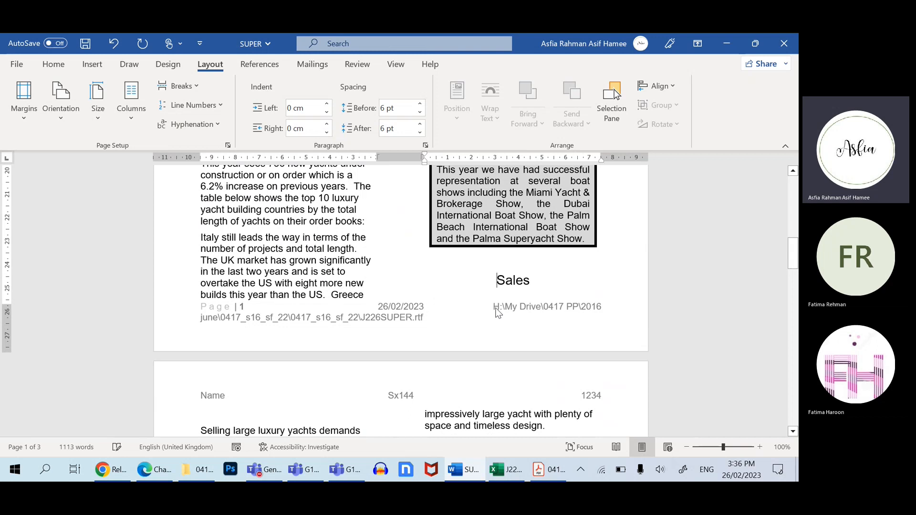
pyautogui.hotkey('ctrl', 'shift', 'Return')
pyautogui.scroll(-2, 343, 358)
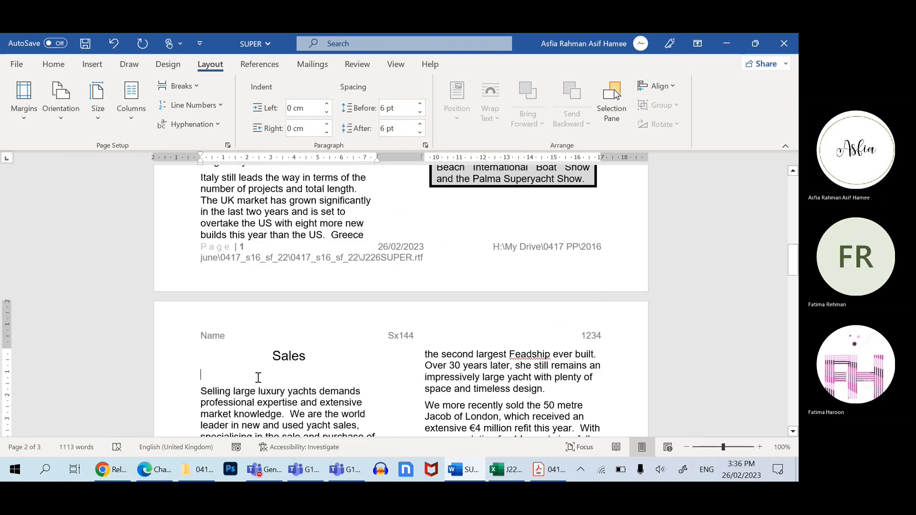
pyautogui.press('BackSpace')
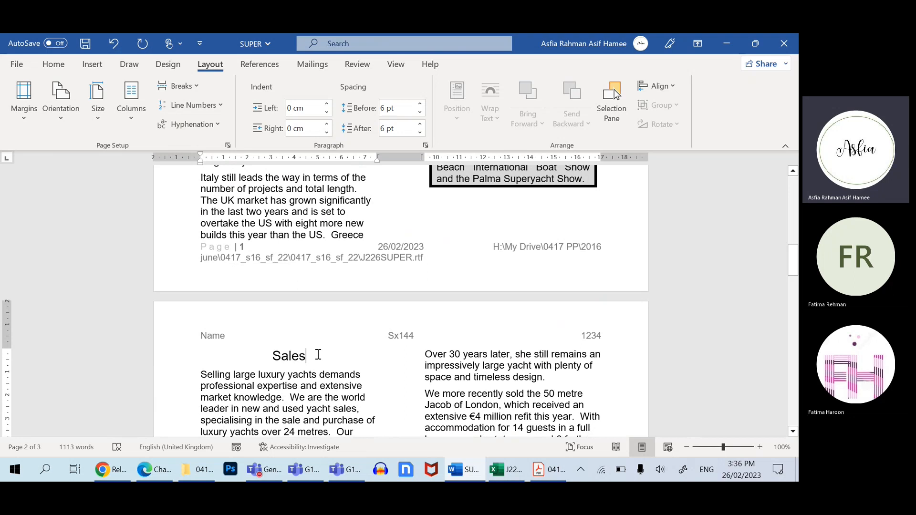
# - Undo the page breaks inserted around the Sales heading and its paragraph
pyautogui.hotkey('ctrl', 'z')
pyautogui.hotkey('ctrl', 'z')
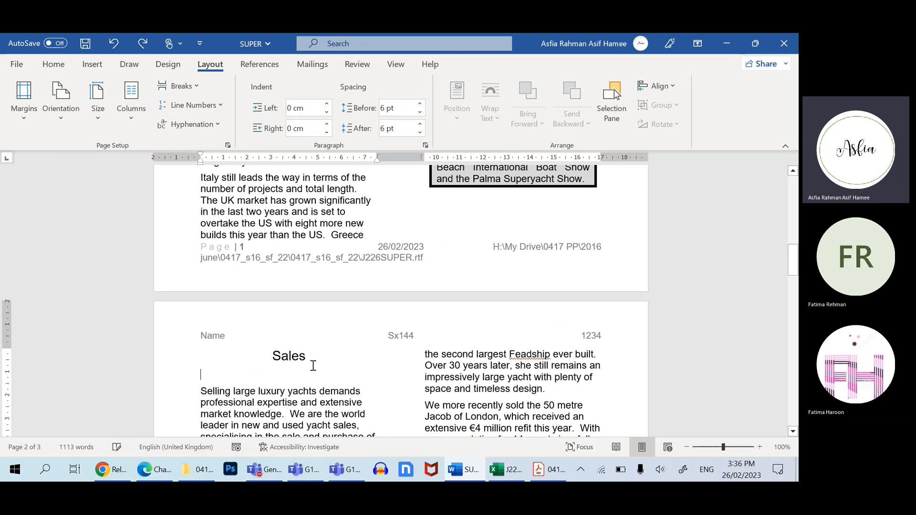
pyautogui.hotkey('ctrl', 'z')
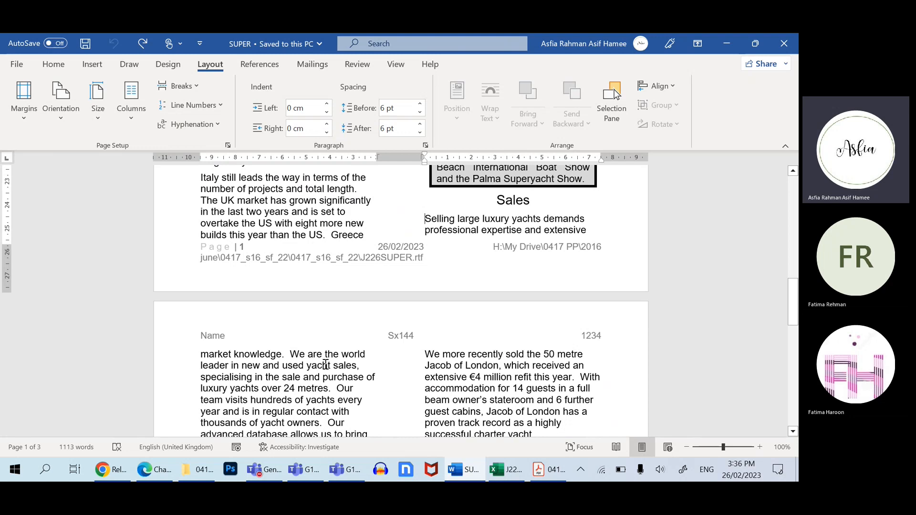
# - Reduce the double spaces after "knowledge.", "metres." and "owners." in the first paragraph of page 2 to single spaces, and save the document
pyautogui.click(289, 356)
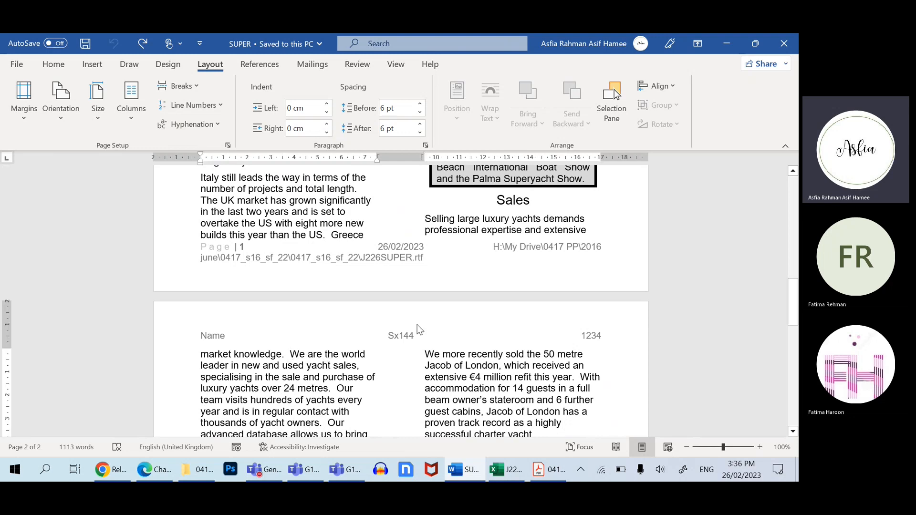
pyautogui.press('BackSpace')
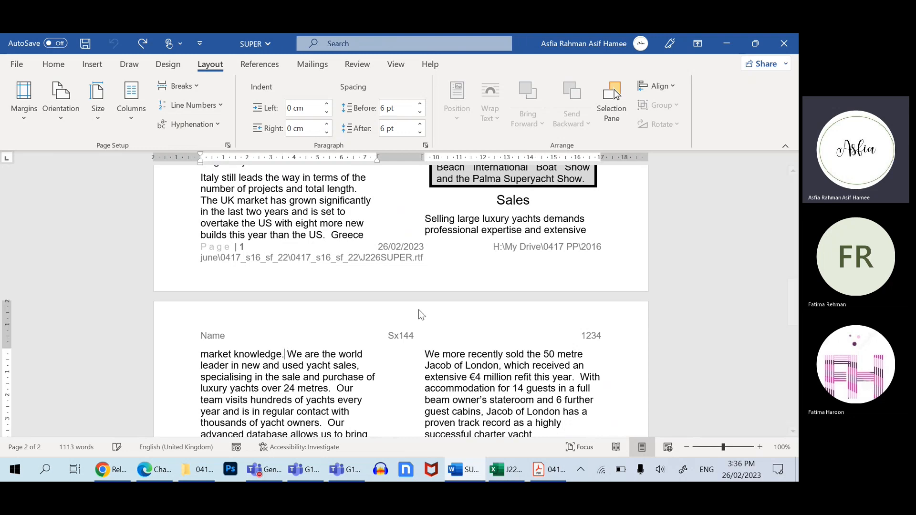
pyautogui.click(335, 390)
pyautogui.press('BackSpace')
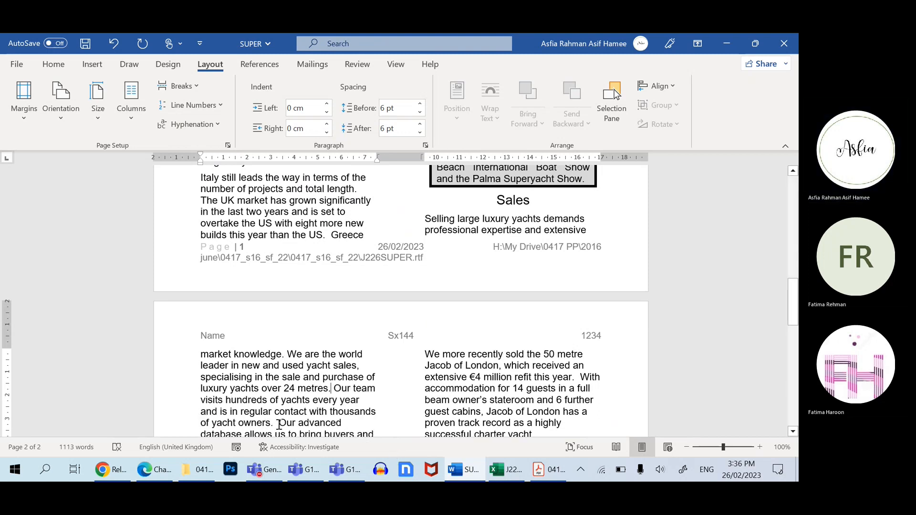
pyautogui.click(276, 423)
pyautogui.press('BackSpace')
pyautogui.click(335, 390)
pyautogui.press('BackSpace')
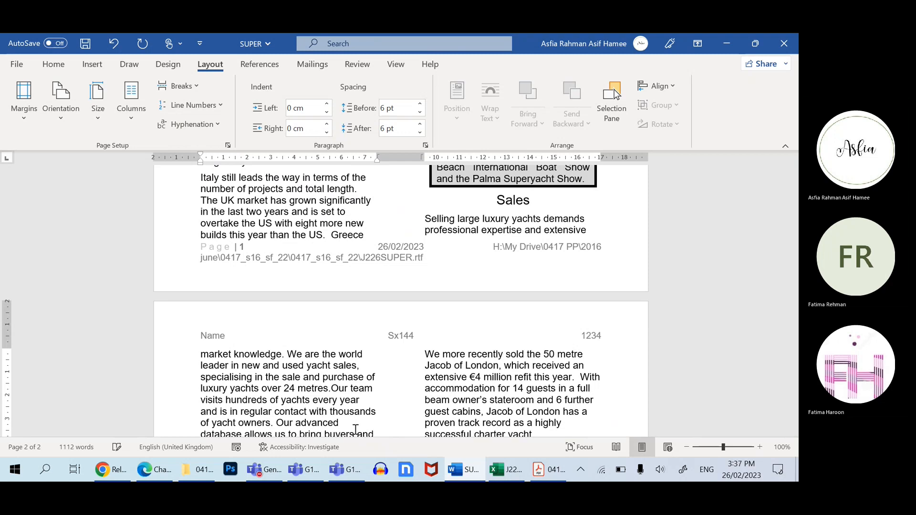
pyautogui.scroll(5, 520, 363)
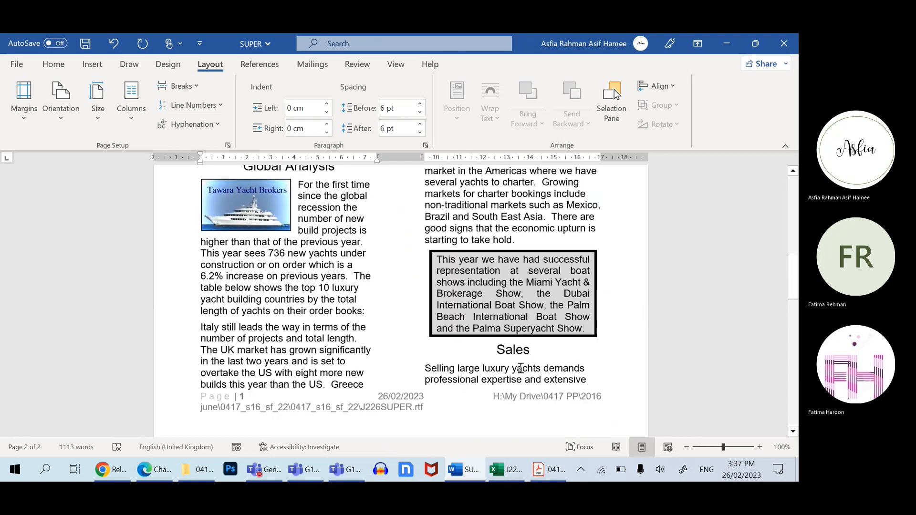
pyautogui.hotkey('ctrl', 's')
# - Review both pages for consistent spacing, headings, list, logo placement and footers
pyautogui.scroll(-6, 513, 395)
pyautogui.scroll(8, 513, 353)
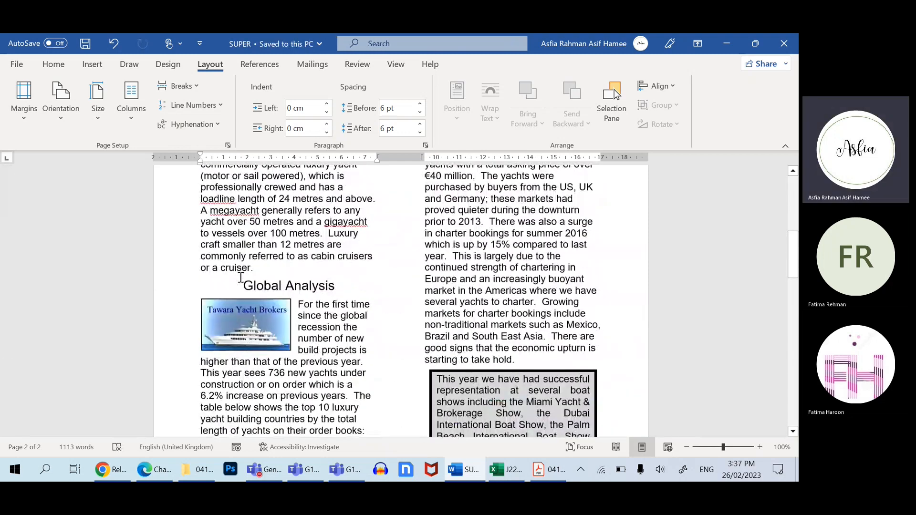
pyautogui.scroll(-15, 315, 304)
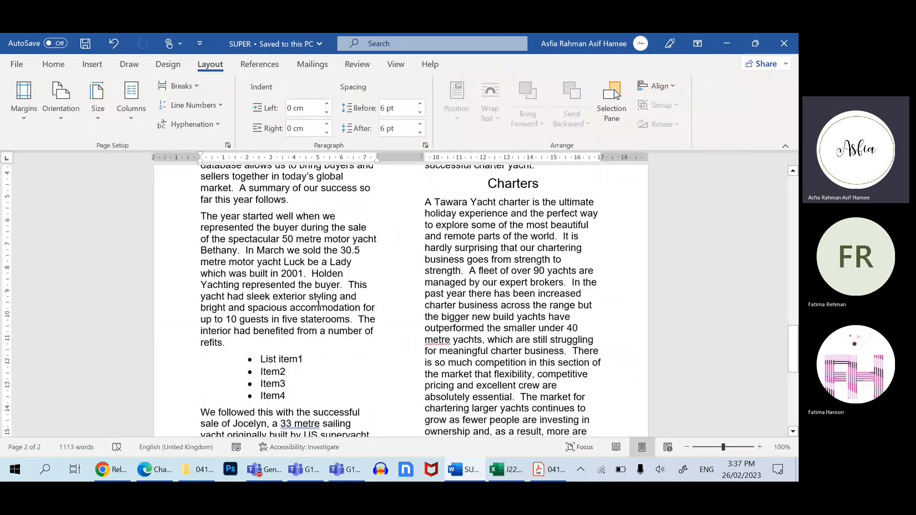
pyautogui.scroll(-5, 318, 301)
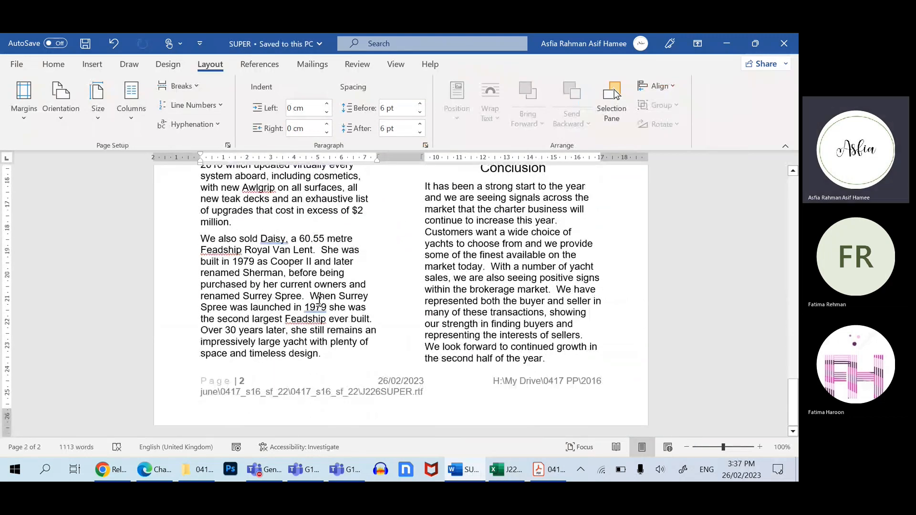
pyautogui.scroll(10, 321, 301)
pyautogui.scroll(3, 363, 302)
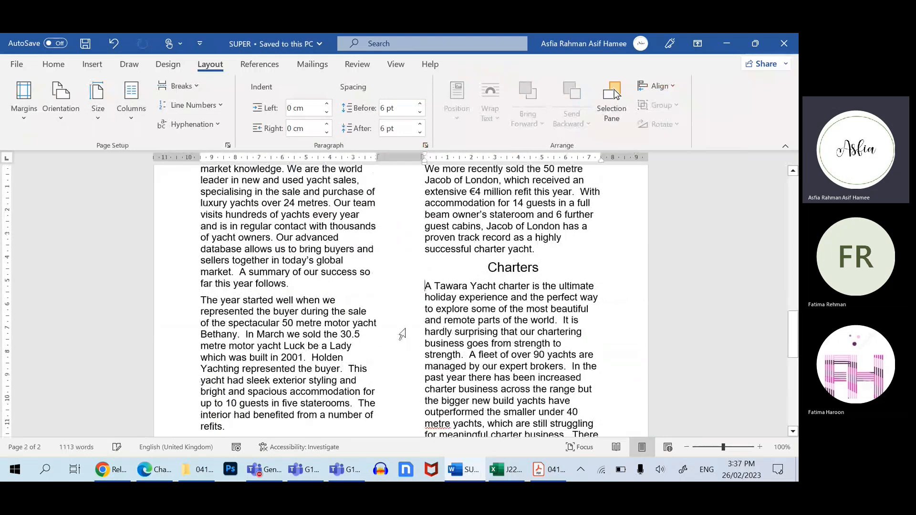
pyautogui.scroll(20, 406, 327)
pyautogui.scroll(1, 405, 327)
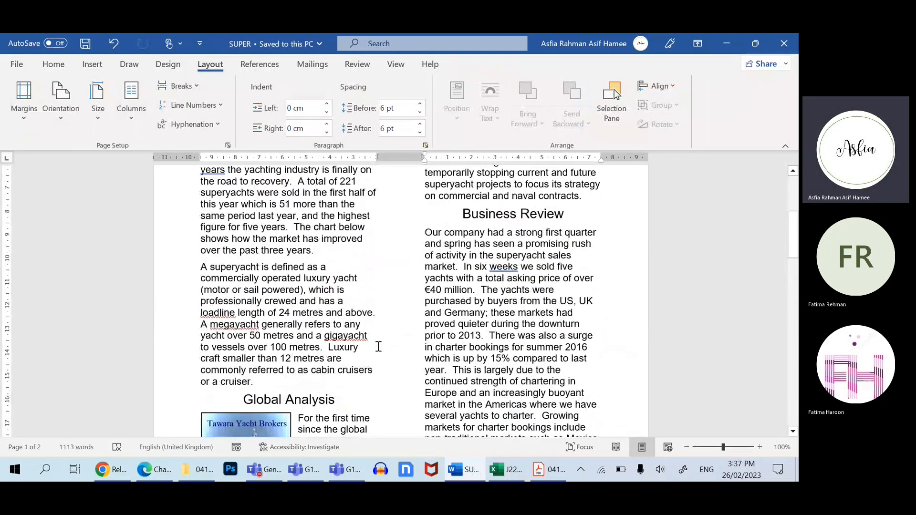
pyautogui.scroll(-20, 396, 337)
pyautogui.scroll(-5, 408, 328)
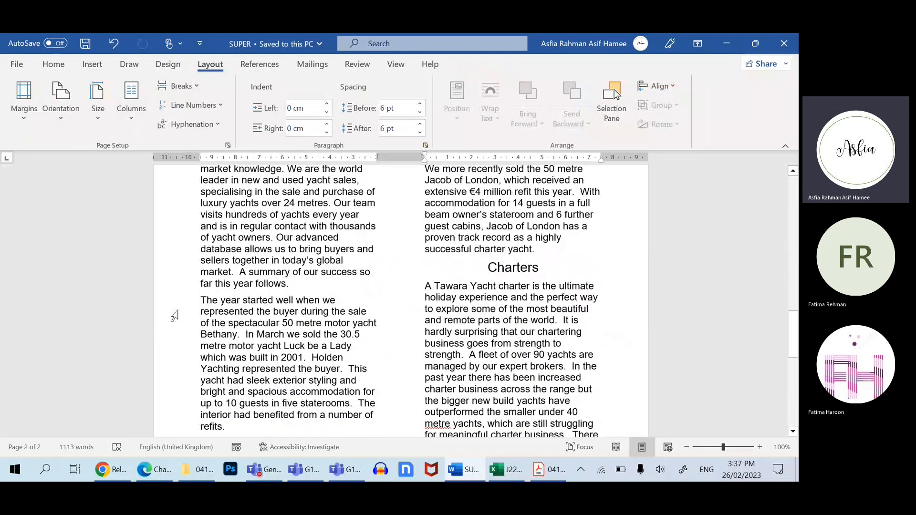
pyautogui.click(198, 303)
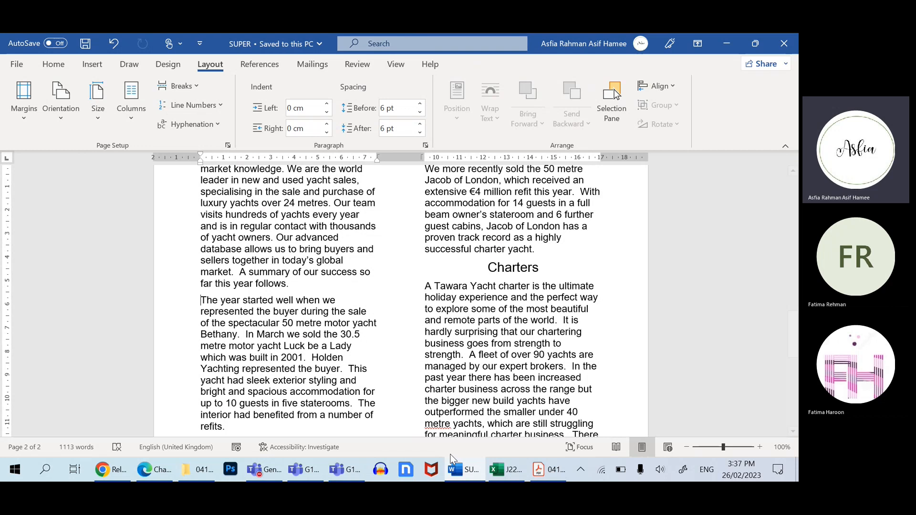
# - Switch to the J226CLIENTS workbook in Excel and examine its field headings and client records
pyautogui.click(198, 472)
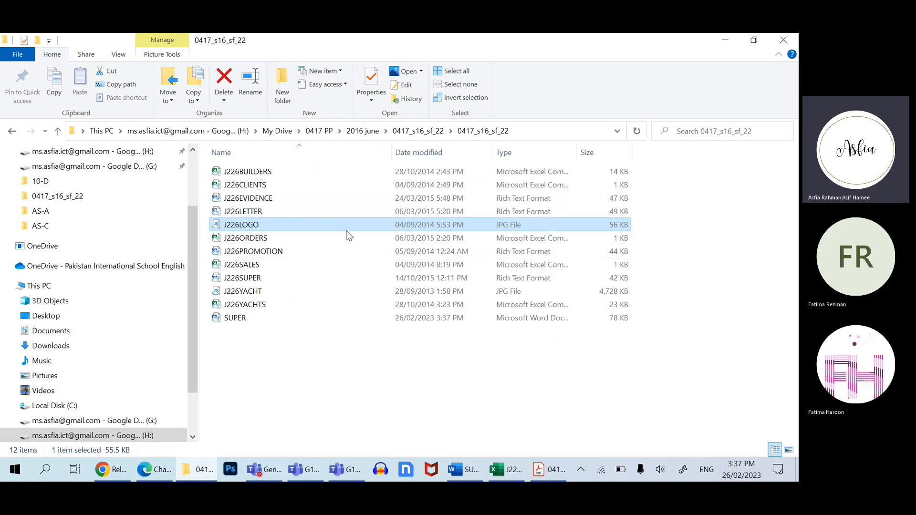
pyautogui.click(509, 479)
pyautogui.click(322, 305)
pyautogui.click(157, 257)
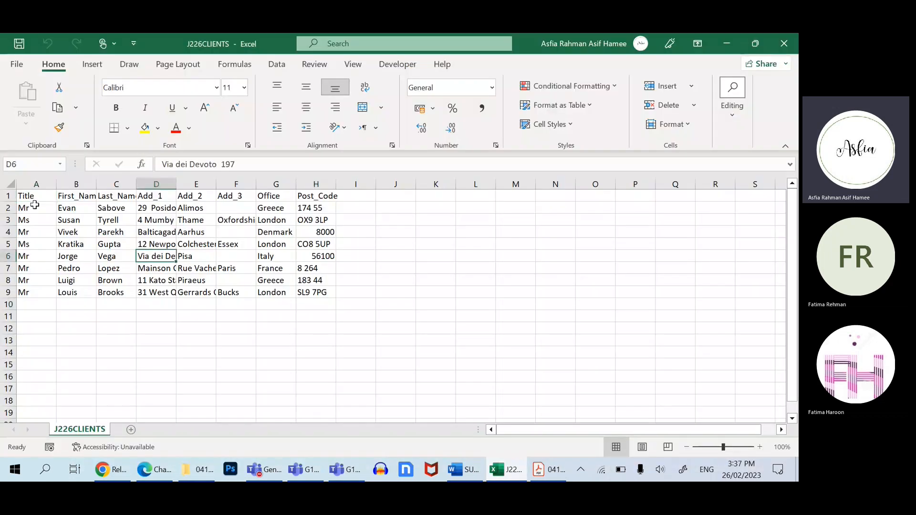
pyautogui.click(30, 197)
pyautogui.click(36, 184)
pyautogui.click(82, 220)
pyautogui.click(84, 196)
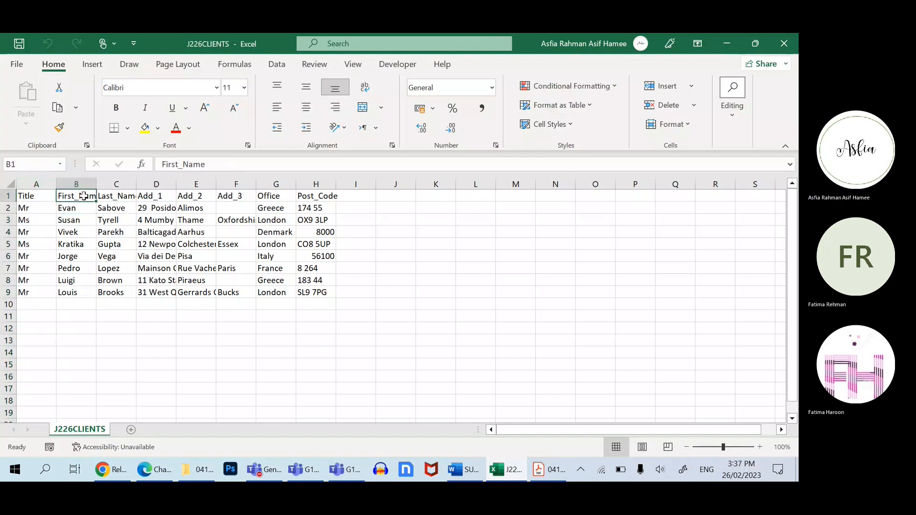
pyautogui.moveTo(83, 196); pyautogui.dragTo(285, 293)
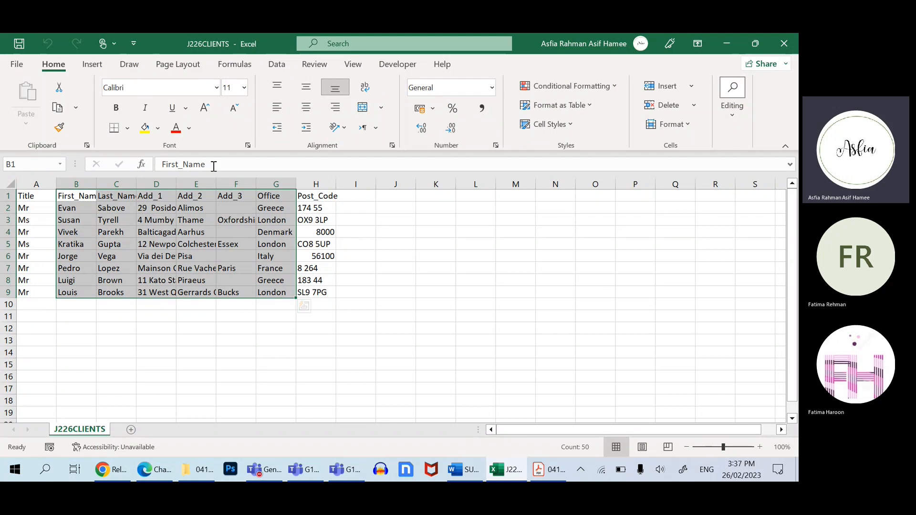
# - Copy the client data from First_Name to Office and paste it into a new paragraph above "The year started well" in the SUPER document
pyautogui.click(58, 107)
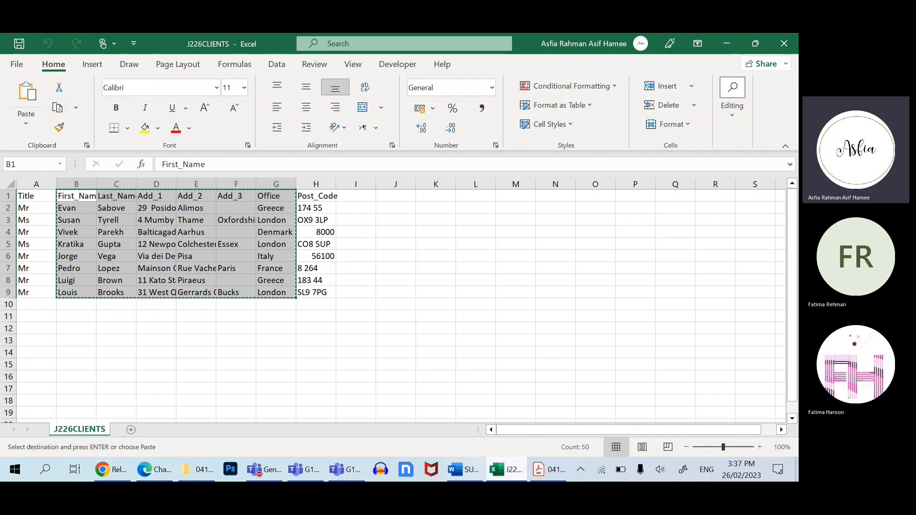
pyautogui.click(475, 472)
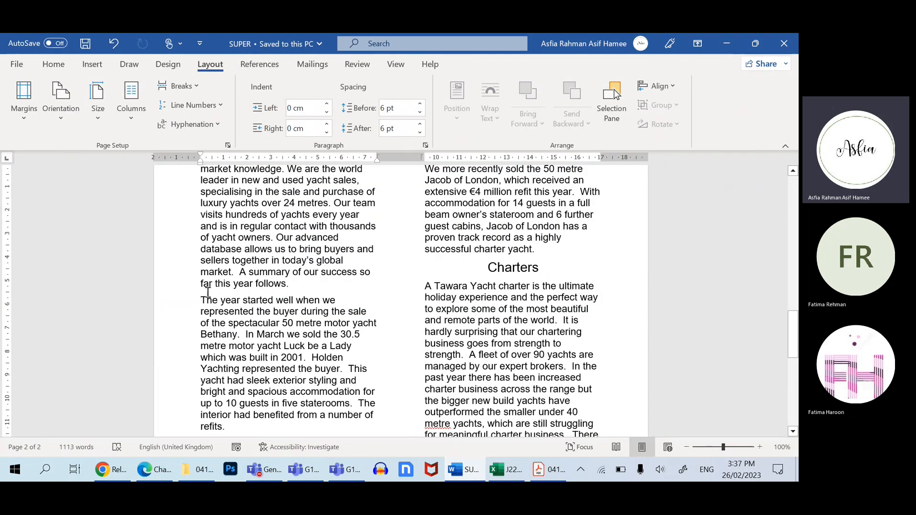
pyautogui.press('Return')
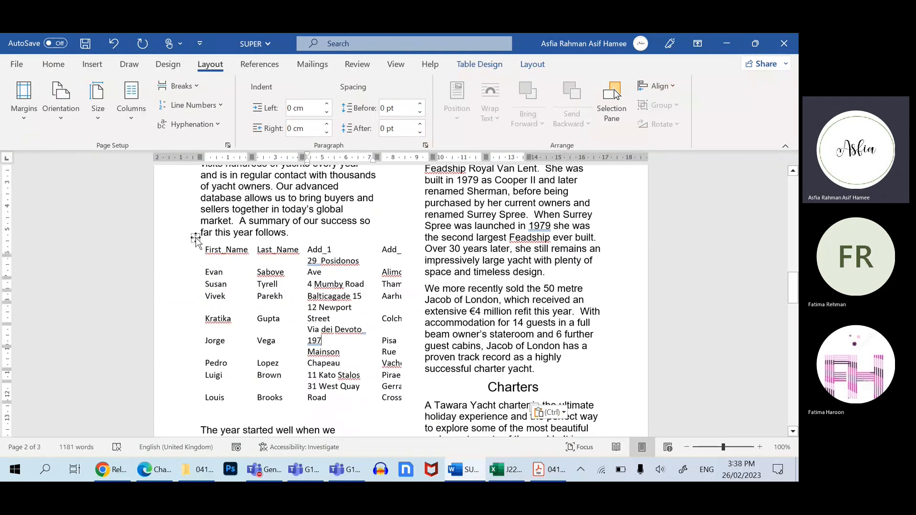
# - Try to fit the pasted client table into the text column by narrowing its columns, including Add_1
pyautogui.click(196, 238)
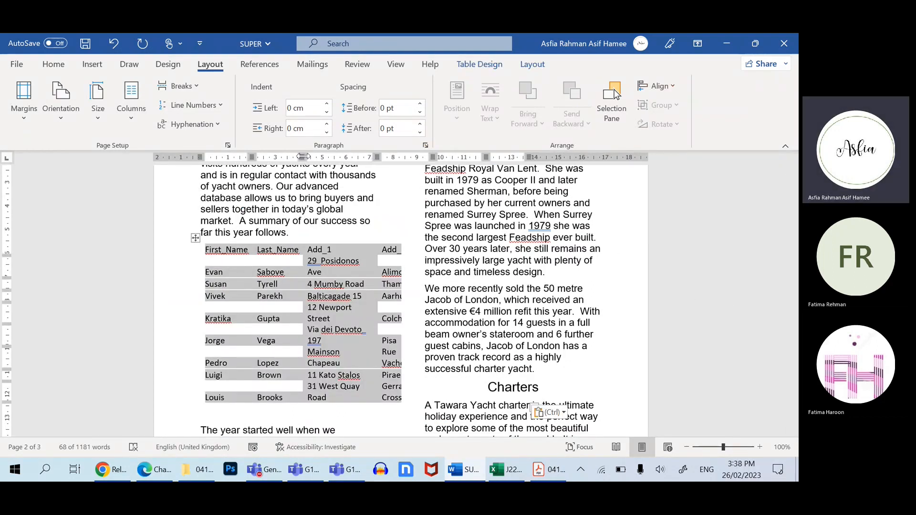
pyautogui.moveTo(249, 155); pyautogui.dragTo(235, 155)
pyautogui.moveTo(303, 158); pyautogui.dragTo(303, 159)
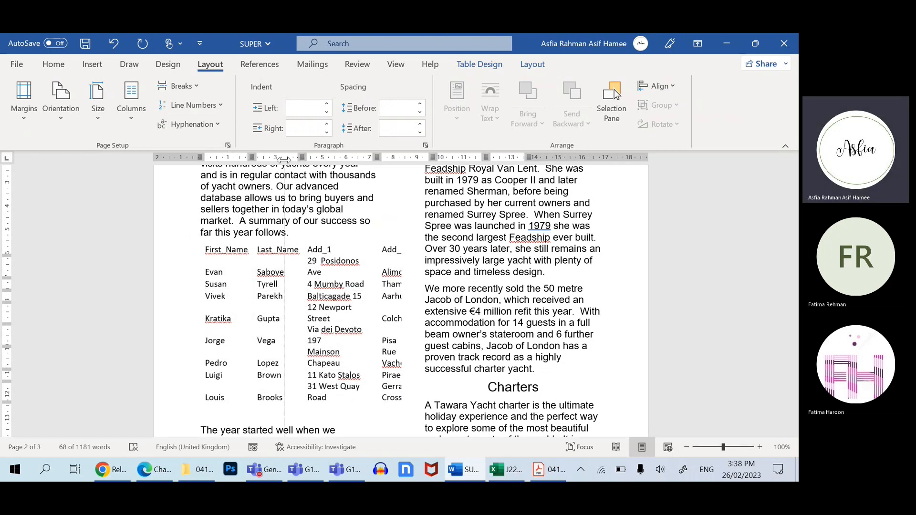
pyautogui.moveTo(376, 156); pyautogui.dragTo(354, 156)
pyautogui.moveTo(410, 157)
pyautogui.mouseDown()
pyautogui.moveTo(390, 158)
pyautogui.moveTo(430, 158)
pyautogui.mouseUp()
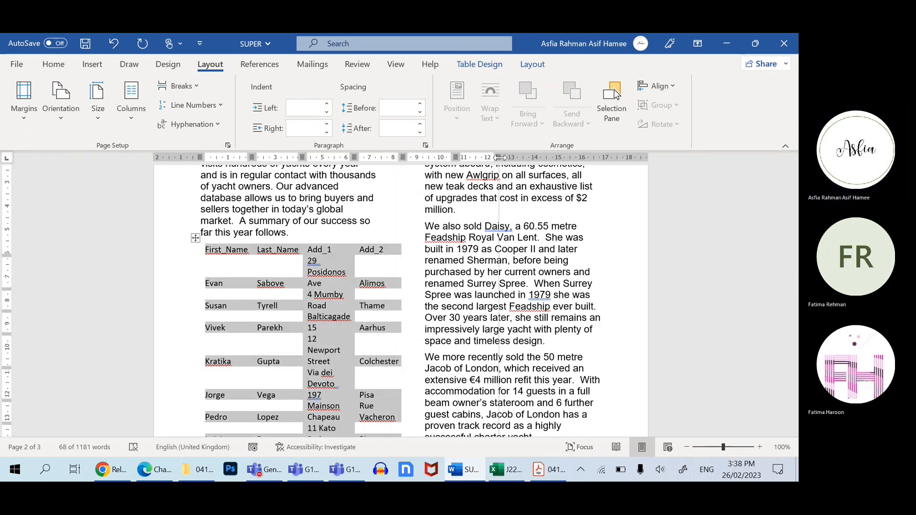
pyautogui.moveTo(498, 157); pyautogui.dragTo(450, 157)
pyautogui.click(352, 259)
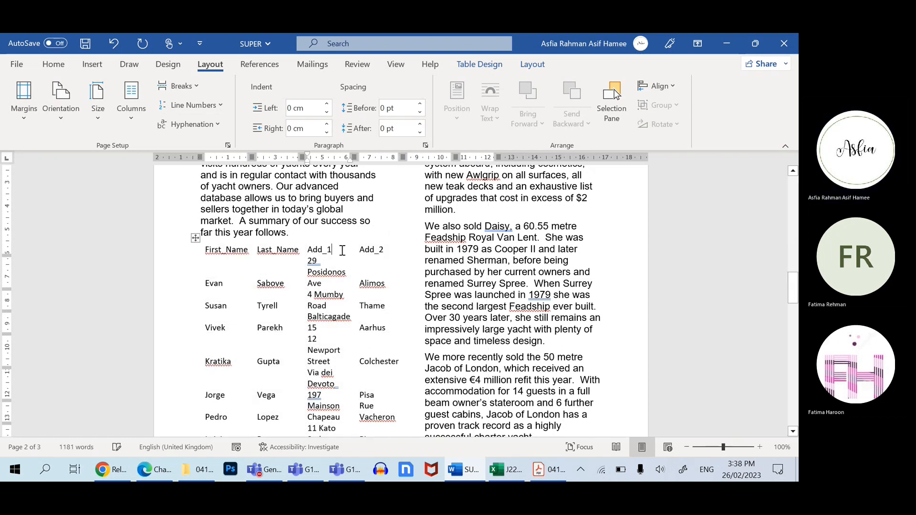
# - Undo the column width changes and the paste of the client table
pyautogui.hotkey('ctrl', 'z')
pyautogui.hotkey('ctrl', 'z')
pyautogui.hotkey('ctrl', 'z')
pyautogui.hotkey('ctrl', 'z')
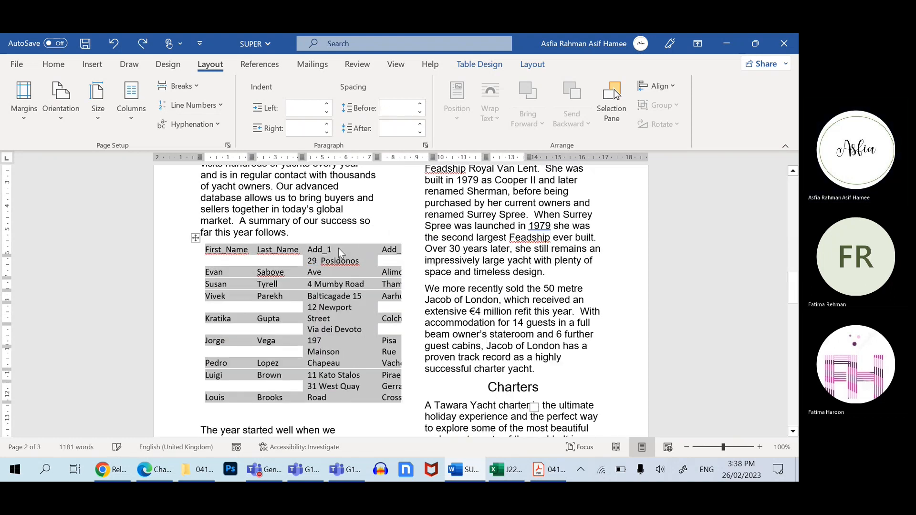
# - In the J226CLIENTS workbook, move the Add_1 to Add_3 data to J1:L9 and the Office and Post_Code data to D1:E9
pyautogui.hotkey('alt', 'Tab')
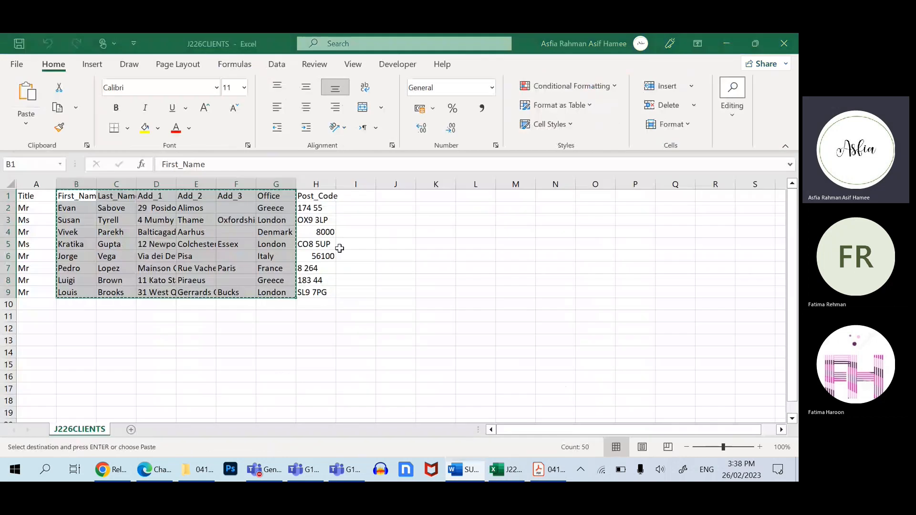
pyautogui.click(353, 252)
pyautogui.moveTo(88, 196); pyautogui.dragTo(115, 197)
pyautogui.hotkey('ctrl', 'z')
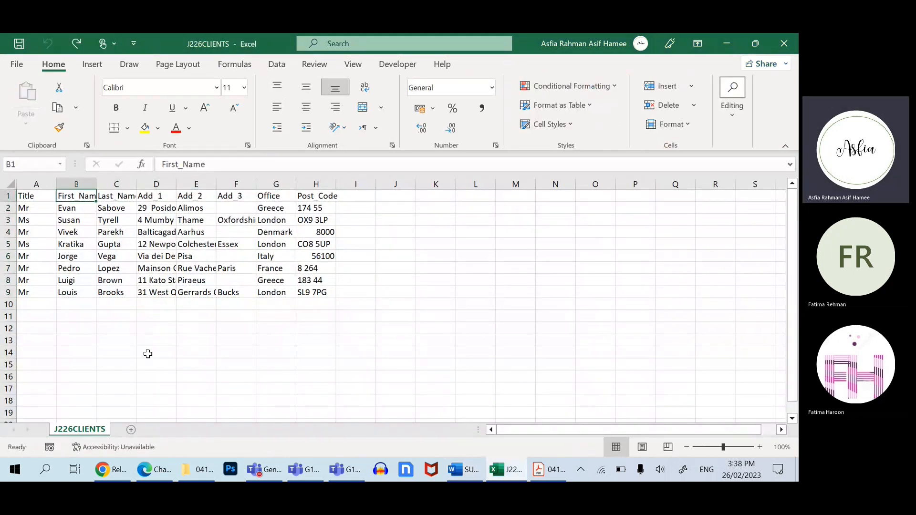
pyautogui.click(148, 352)
pyautogui.moveTo(171, 196); pyautogui.dragTo(495, 290)
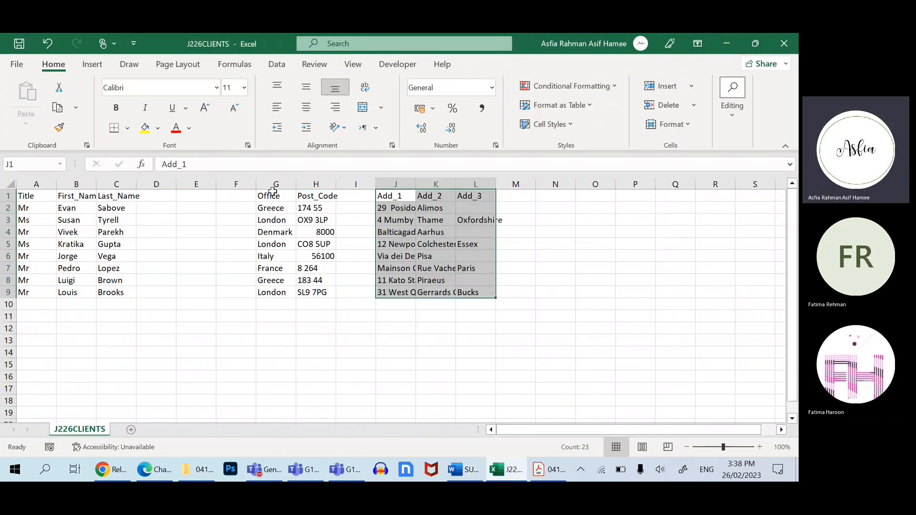
pyautogui.moveTo(272, 192); pyautogui.dragTo(199, 293)
pyautogui.click(132, 328)
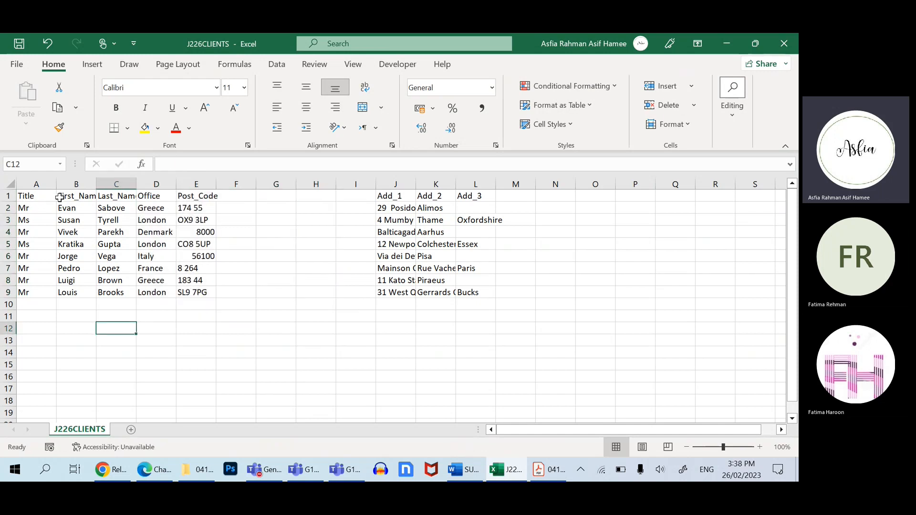
# - Copy the Title to Post_Code data in A1:E9 and paste it into the blank paragraph of the SUPER document
pyautogui.moveTo(59, 197); pyautogui.dragTo(201, 292)
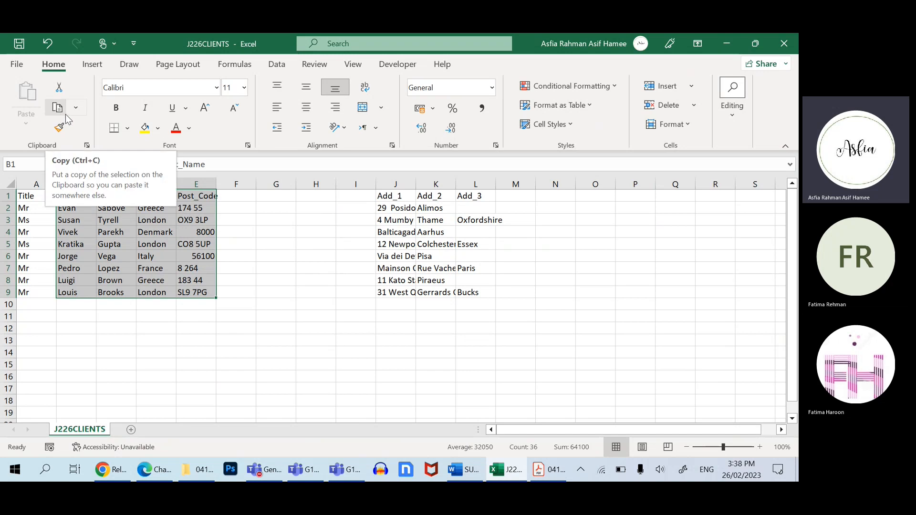
pyautogui.moveTo(26, 199); pyautogui.dragTo(199, 292)
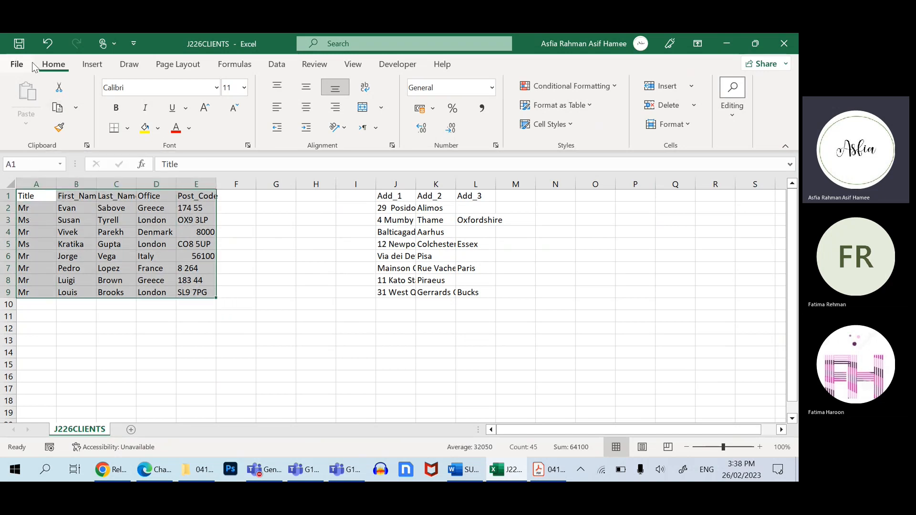
pyautogui.click(57, 107)
pyautogui.hotkey('alt', 'Tab')
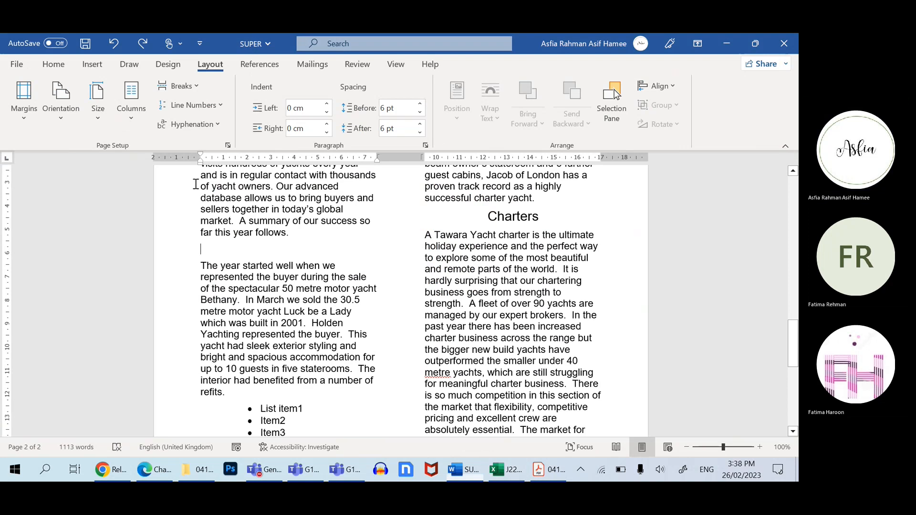
pyautogui.hotkey('ctrl', 'v')
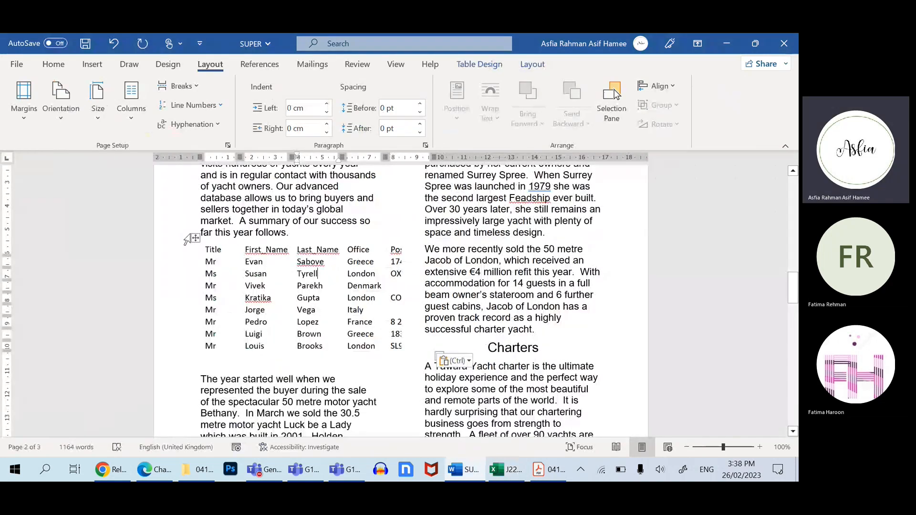
# - Narrow the Title column of the pasted client table so the remaining columns shift closer to the margin
pyautogui.click(257, 294)
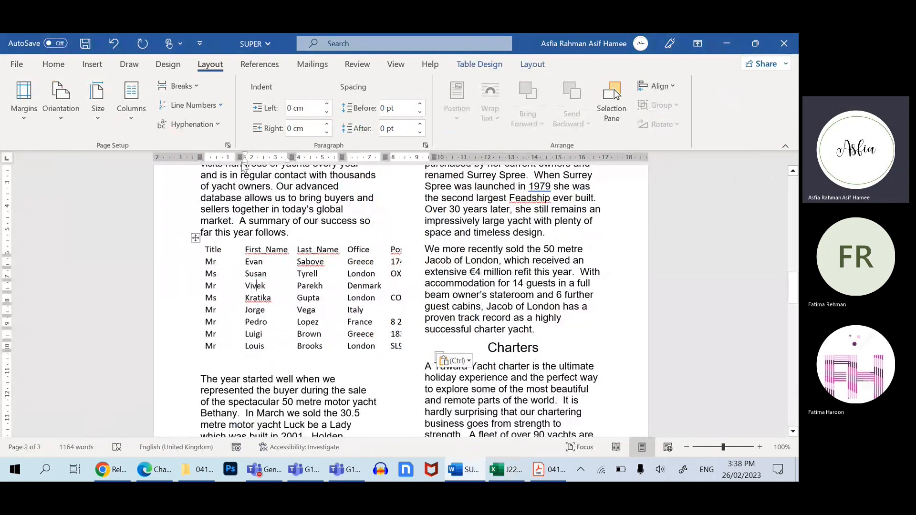
pyautogui.moveTo(237, 157); pyautogui.dragTo(266, 157)
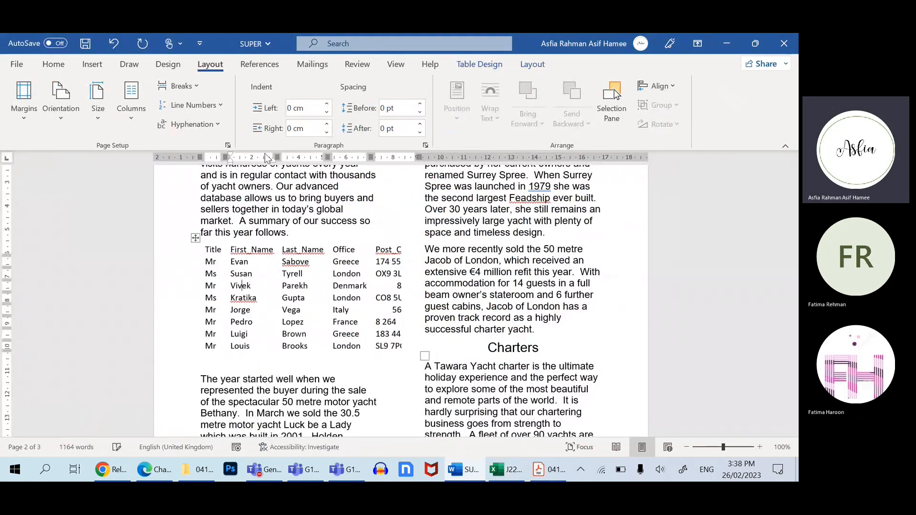
pyautogui.click(264, 264)
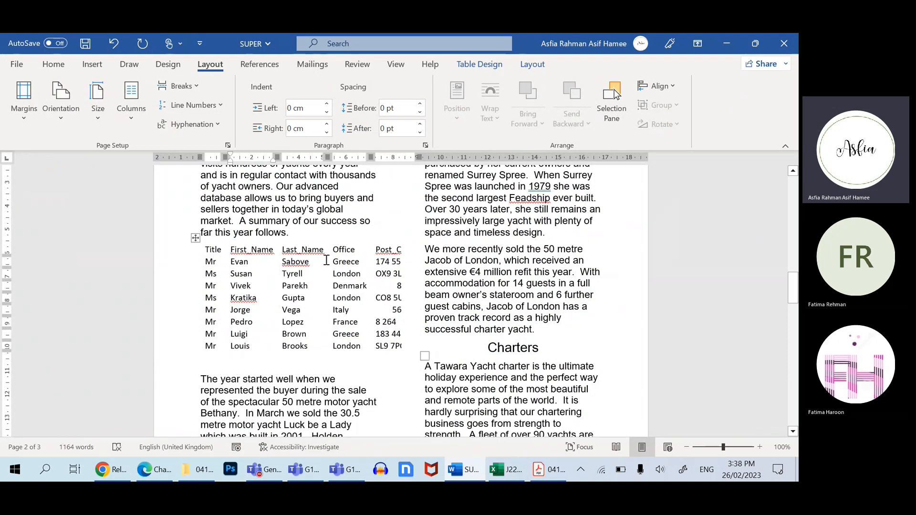
pyautogui.click(276, 406)
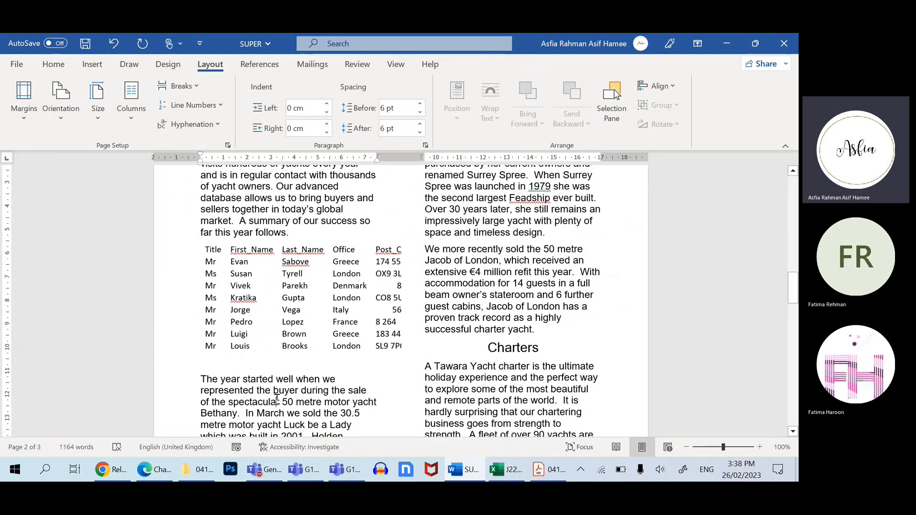
# - Apply All Borders to the whole client table
pyautogui.click(262, 250)
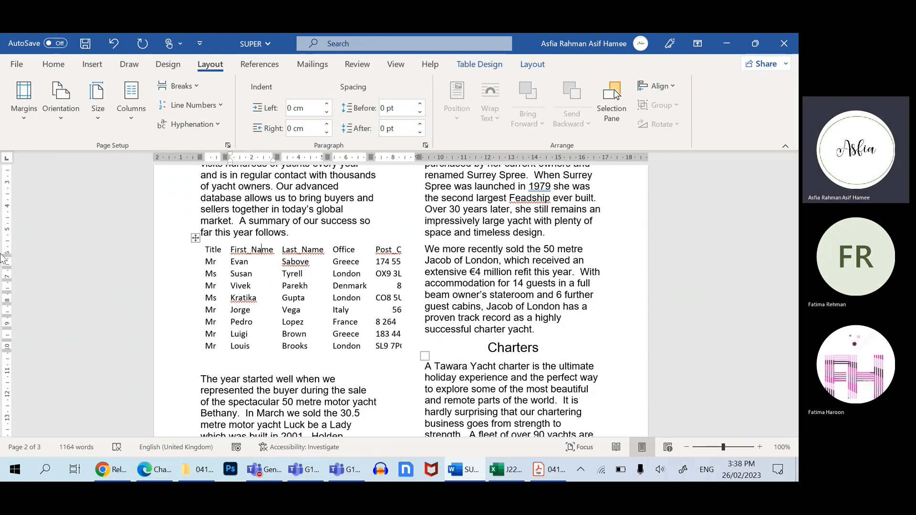
pyautogui.click(195, 237)
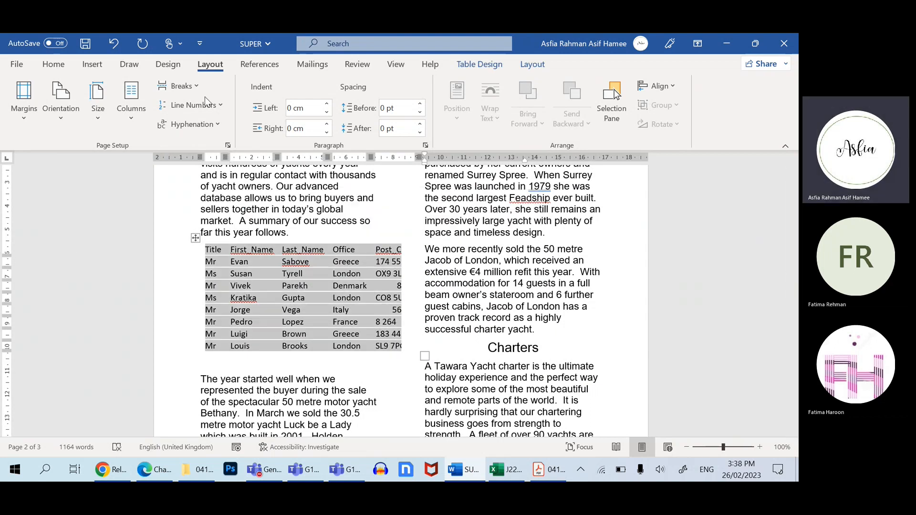
pyautogui.click(55, 64)
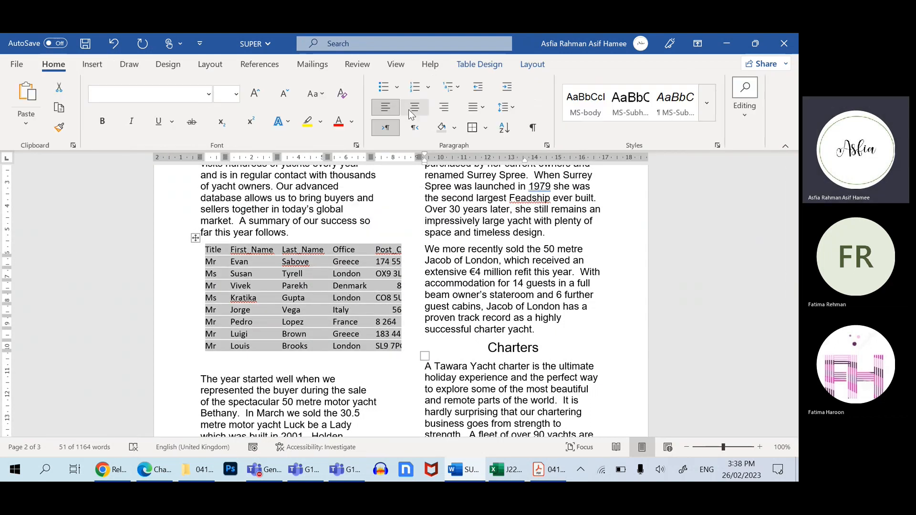
pyautogui.click(485, 127)
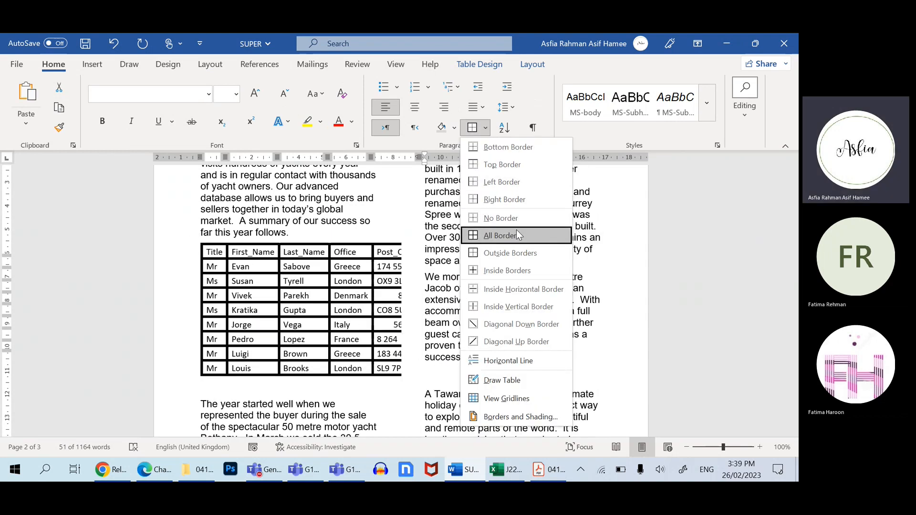
pyautogui.click(516, 235)
# - Set the width of all the client table's borders to ¼ pt in Borders and Shading
pyautogui.click(485, 128)
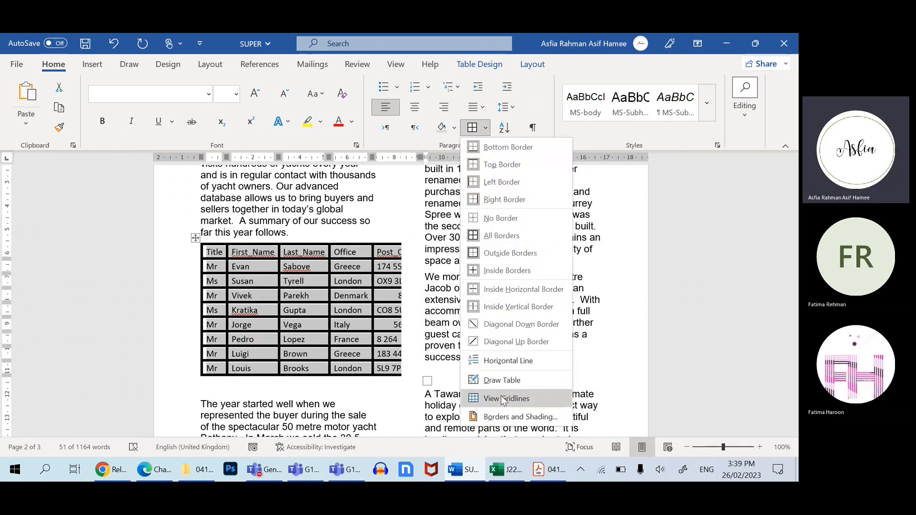
pyautogui.click(505, 417)
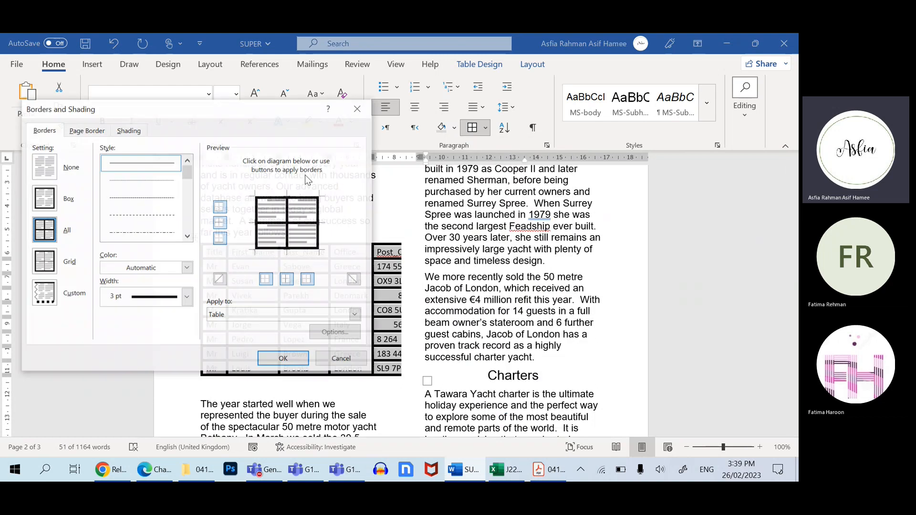
pyautogui.click(186, 296)
pyautogui.click(147, 138)
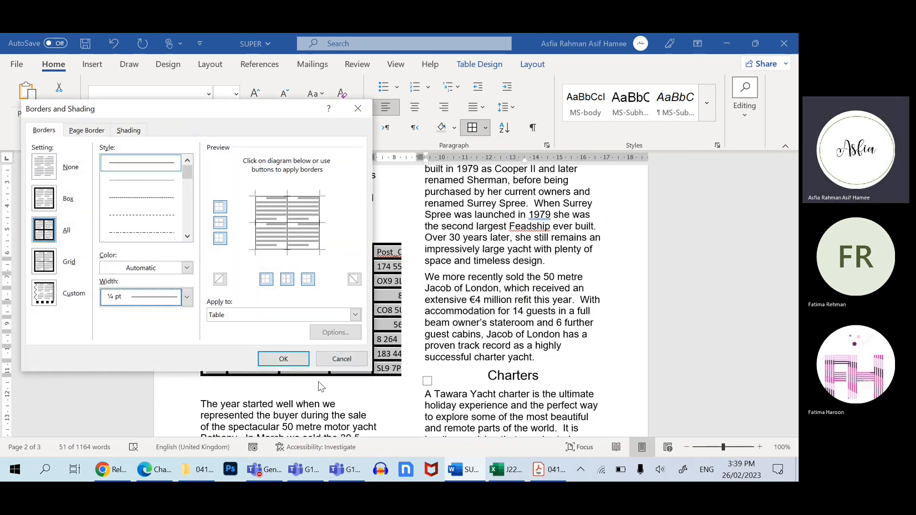
pyautogui.click(284, 359)
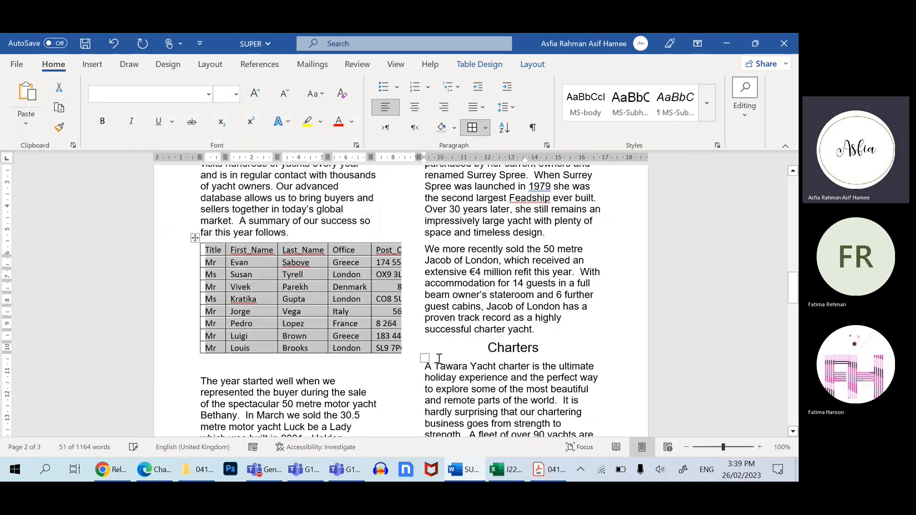
pyautogui.click(312, 358)
# - Toggle the All Borders option on the whole client table with the ¼ pt line weight
pyautogui.click(195, 237)
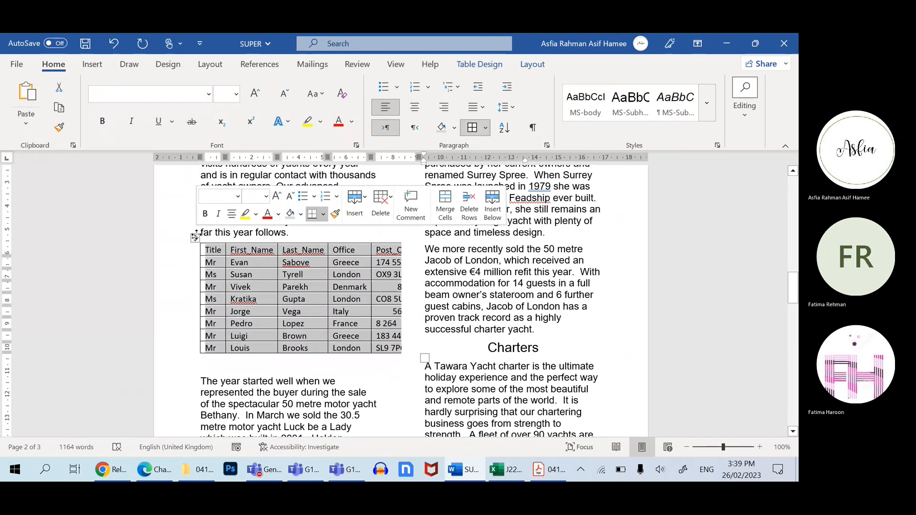
pyautogui.click(533, 64)
pyautogui.click(498, 70)
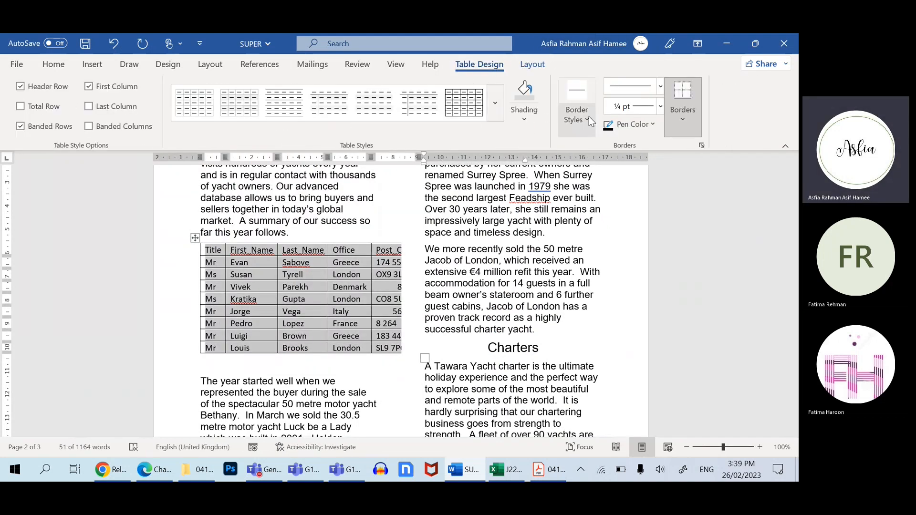
pyautogui.click(691, 114)
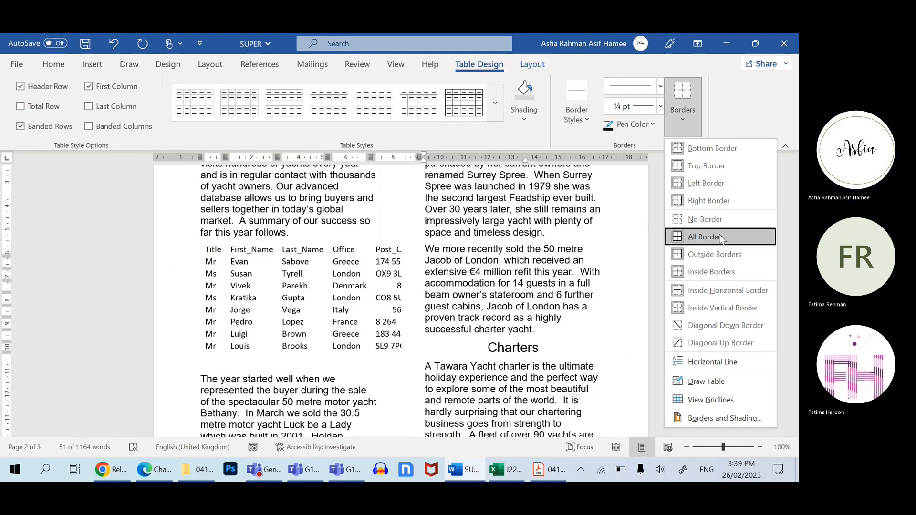
pyautogui.click(734, 234)
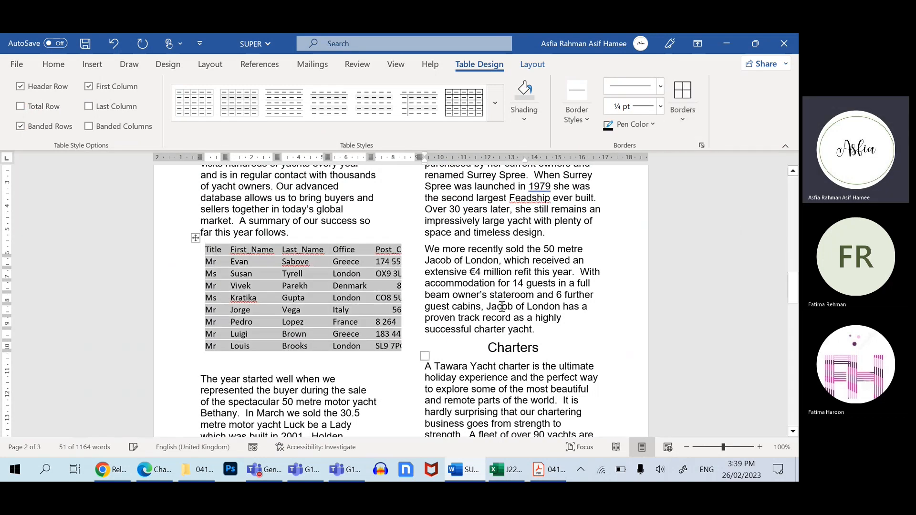
# - Undo the recent border changes on the client table and redo them up to the ¼ pt borders
pyautogui.click(372, 310)
pyautogui.hotkey('ctrl', 'z')
pyautogui.hotkey('ctrl', 'z')
pyautogui.hotkey('ctrl', 'z')
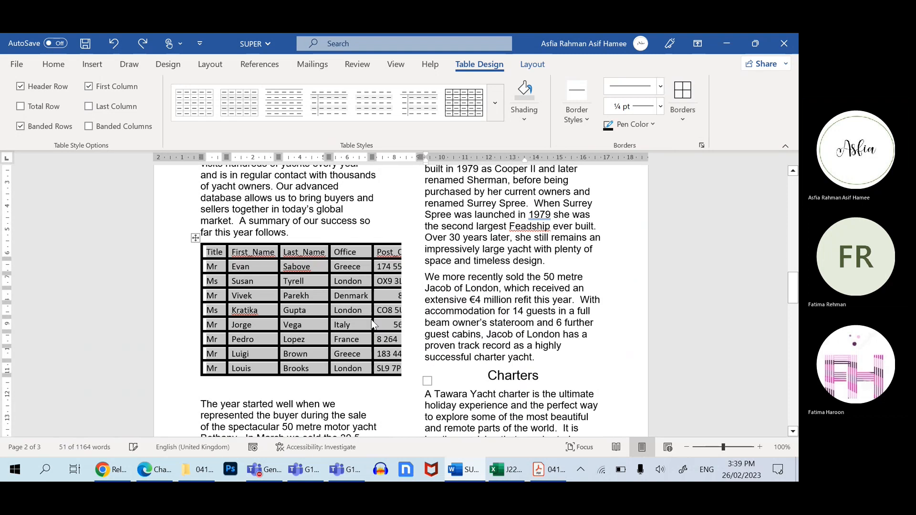
pyautogui.hotkey('ctrl', 'y')
pyautogui.hotkey('ctrl', 'y')
pyautogui.hotkey('ctrl', 'y')
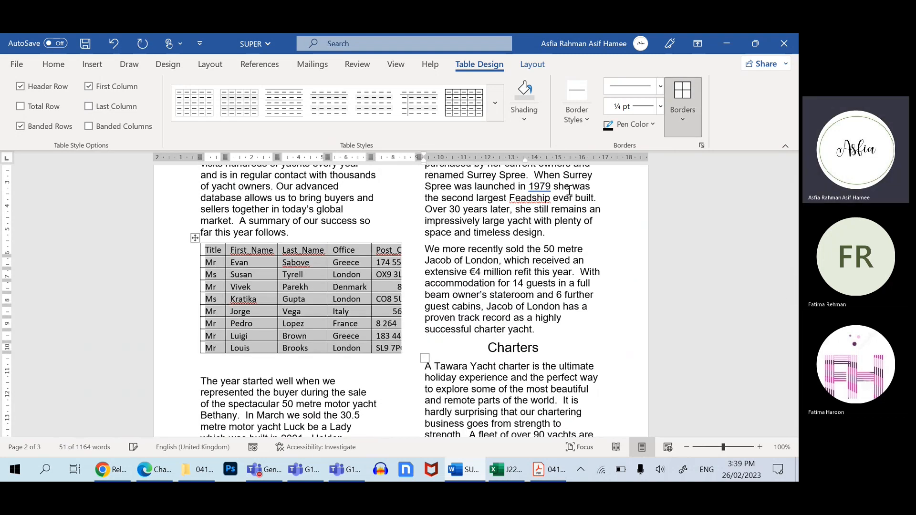
pyautogui.click(354, 316)
pyautogui.click(194, 238)
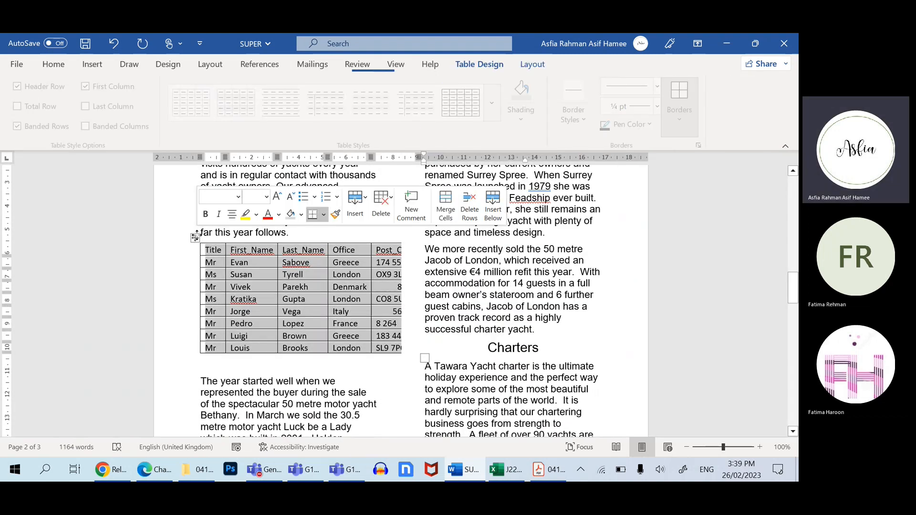
pyautogui.click(327, 281)
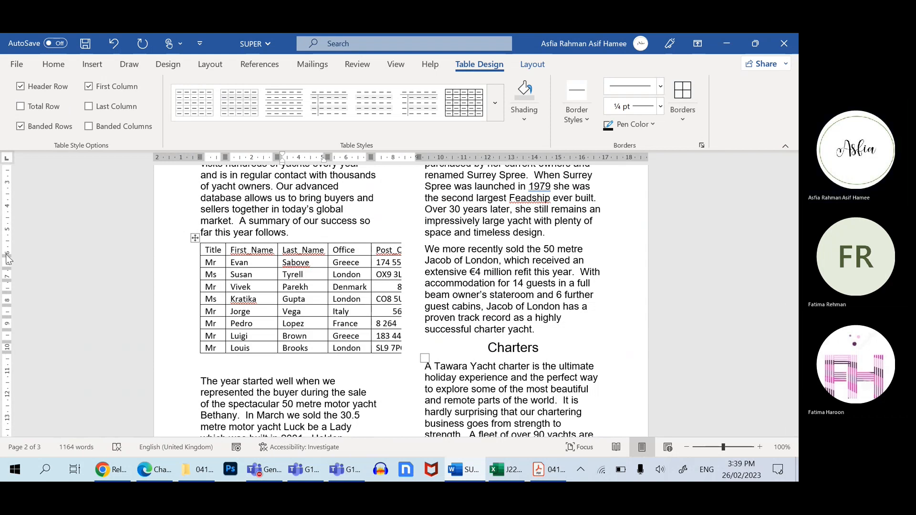
# - Increase the height of the client table's header row to about 0.92 cm
pyautogui.moveTo(8, 256); pyautogui.dragTo(8, 256)
pyautogui.click(274, 250)
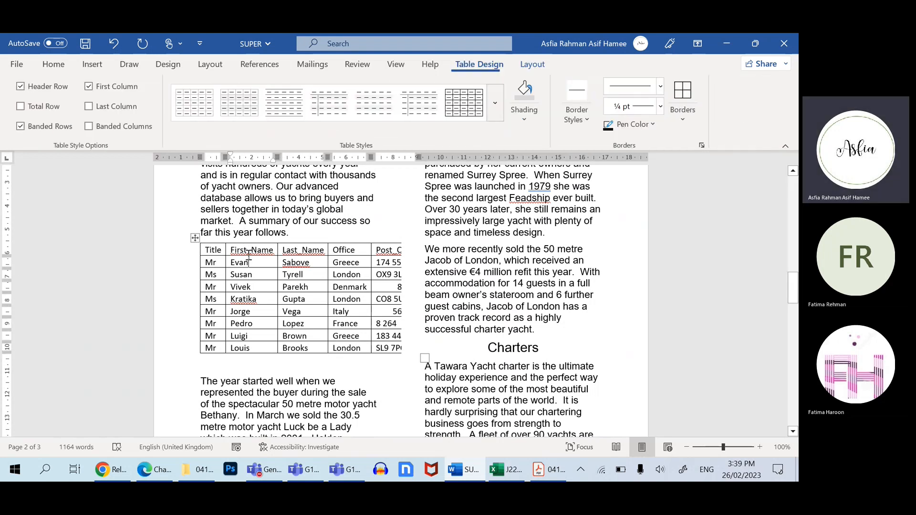
pyautogui.moveTo(246, 256); pyautogui.dragTo(390, 250)
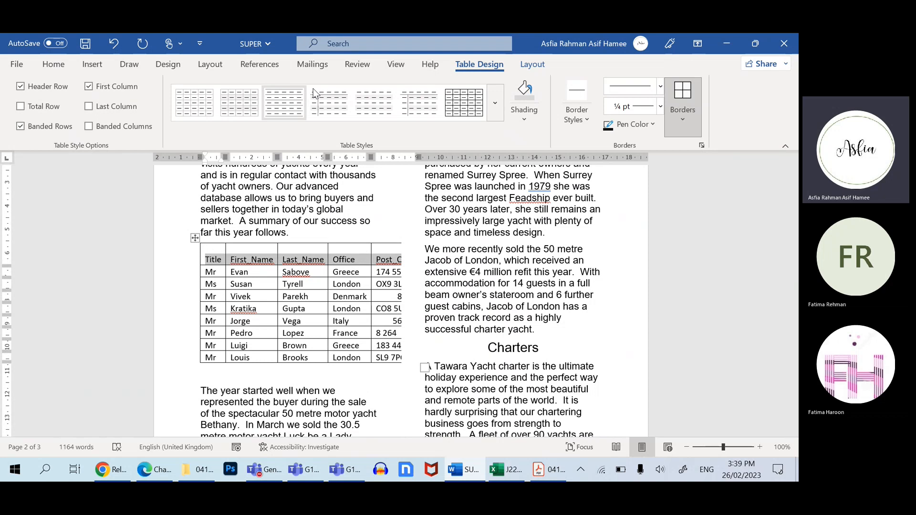
pyautogui.click(522, 65)
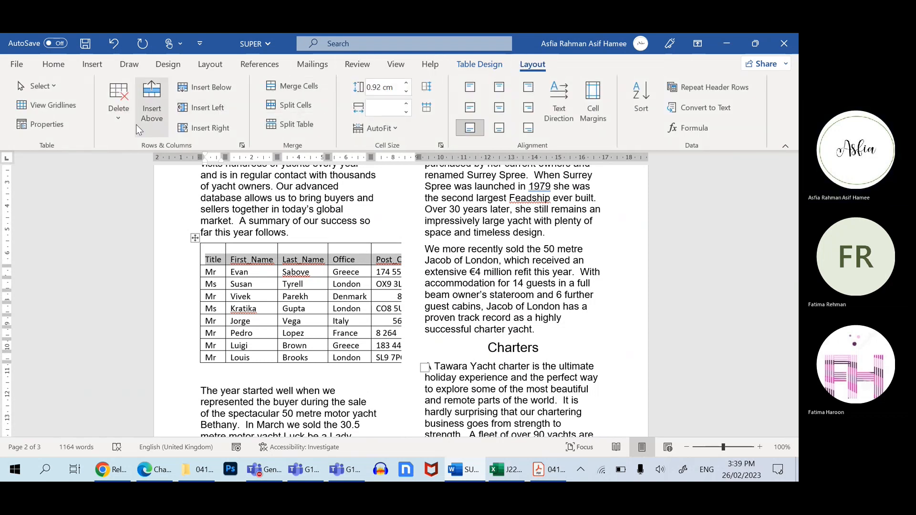
# - Replace the underscores with spaces in the table headings so they read First Name, Last Name and Post Code
pyautogui.click(279, 297)
pyautogui.click(254, 260)
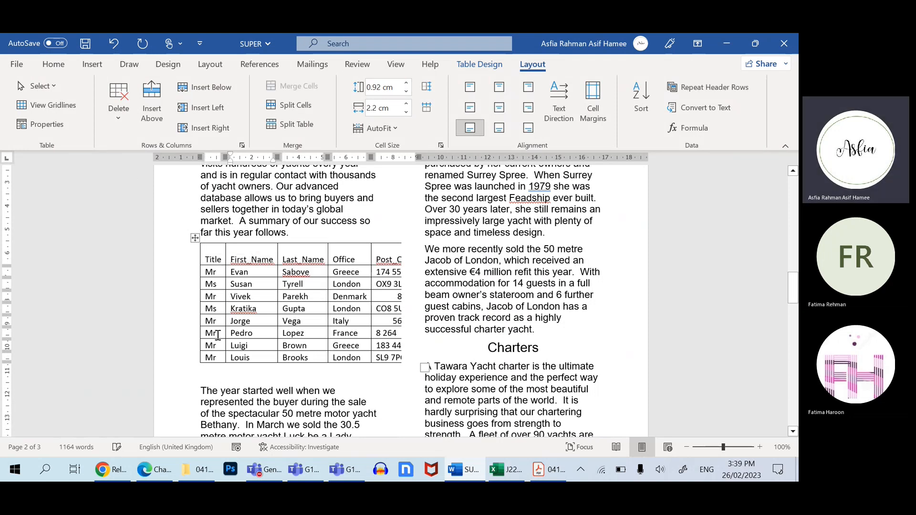
pyautogui.press('BackSpace')
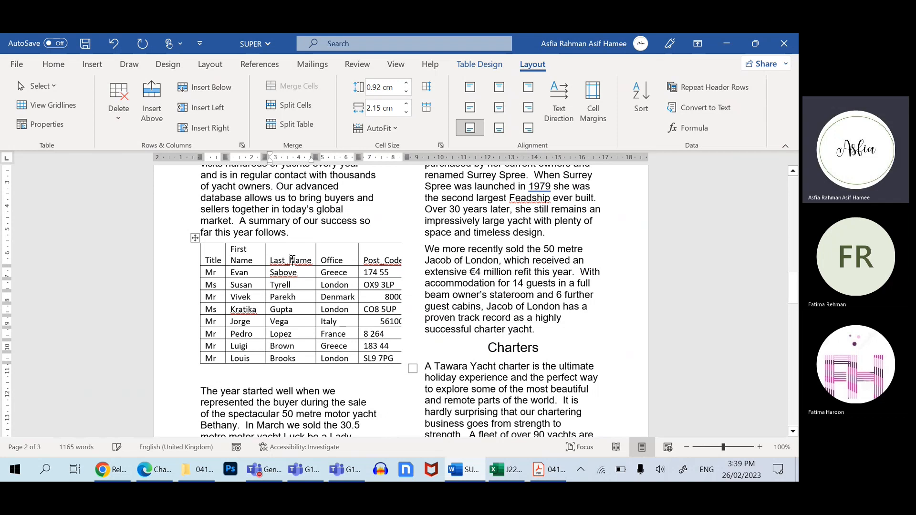
pyautogui.press('BackSpace')
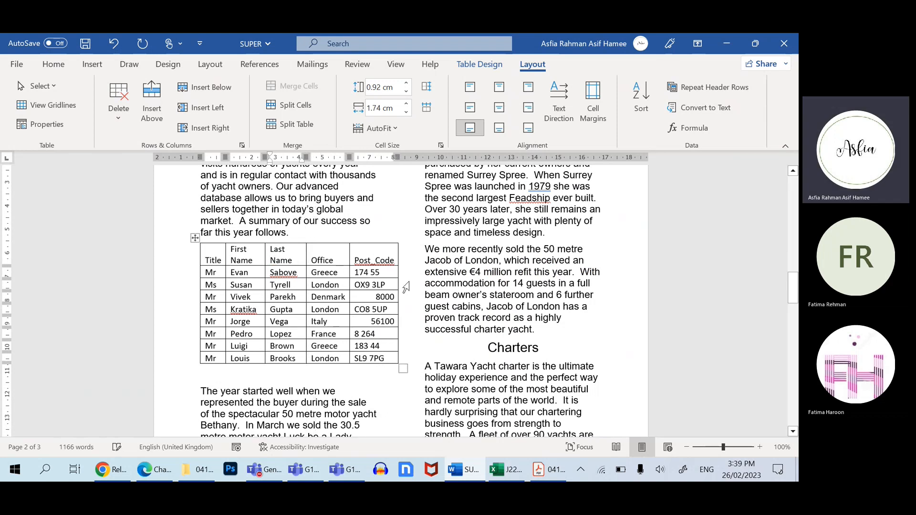
pyautogui.click(375, 260)
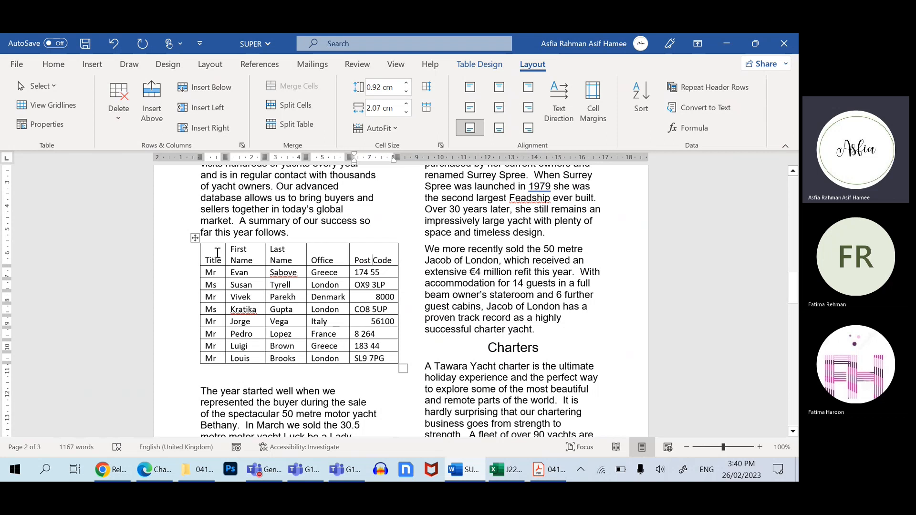
# - Centre the header row's text both horizontally and vertically within its cells
pyautogui.moveTo(217, 252); pyautogui.dragTo(382, 249)
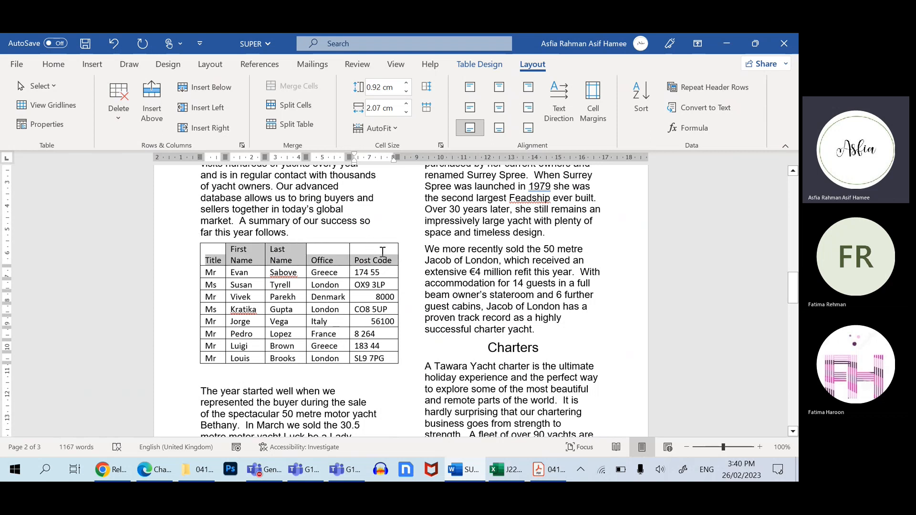
pyautogui.click(499, 90)
pyautogui.click(496, 106)
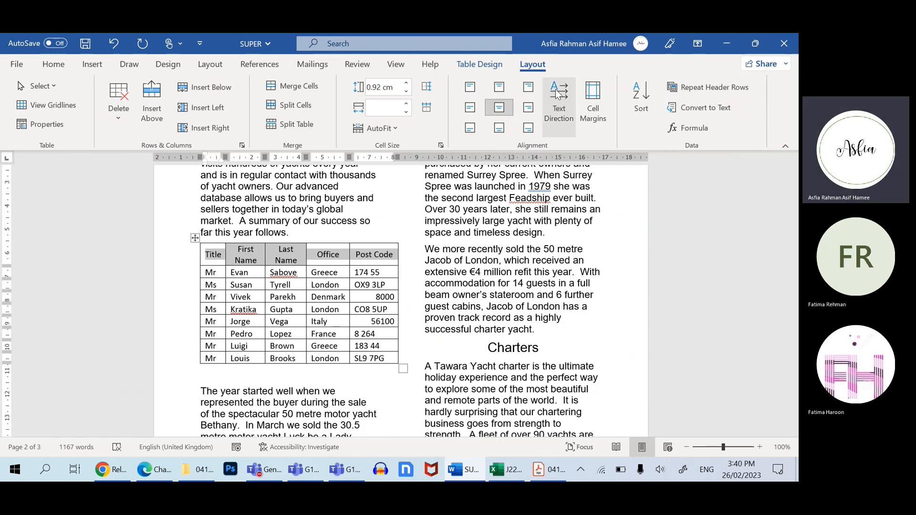
# - Shade the client table's header row light grey
pyautogui.click(491, 65)
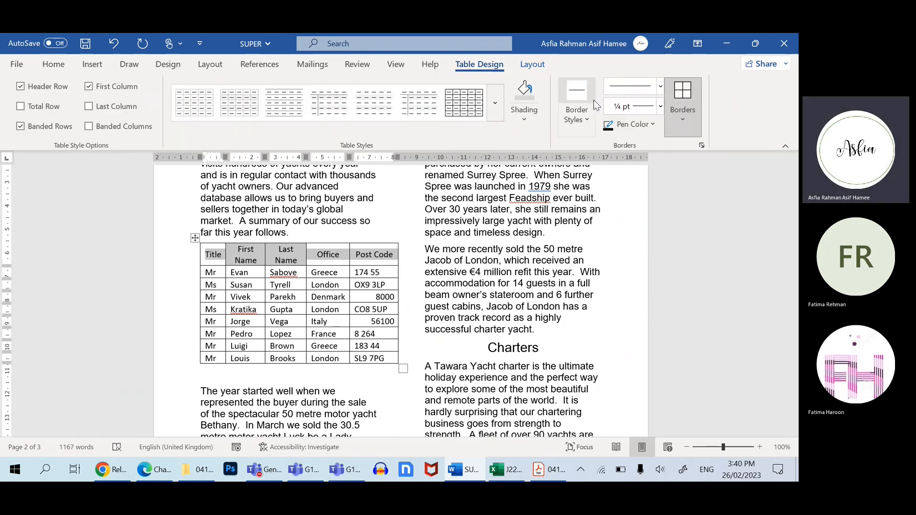
pyautogui.click(531, 88)
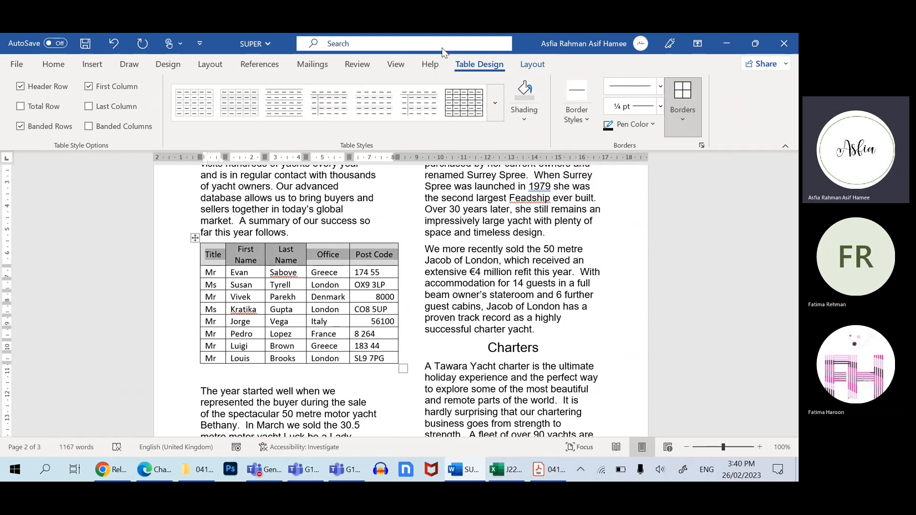
pyautogui.click(283, 296)
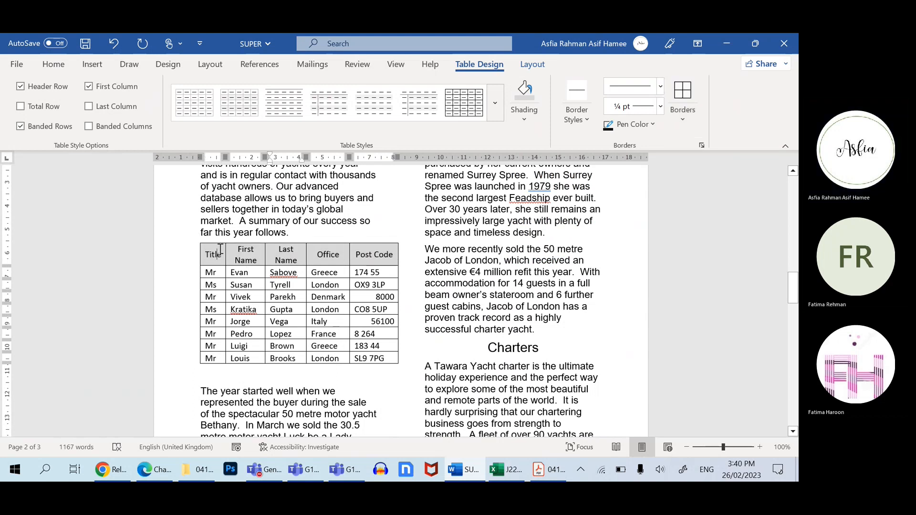
pyautogui.moveTo(219, 248); pyautogui.dragTo(389, 248)
pyautogui.click(375, 296)
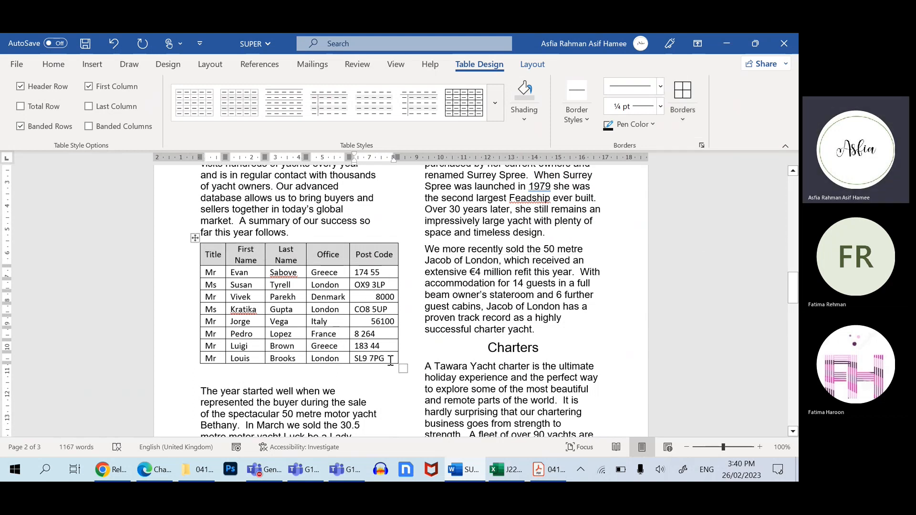
# - Centre the text of all the client data rows below the header horizontally and vertically
pyautogui.moveTo(390, 360); pyautogui.dragTo(359, 280)
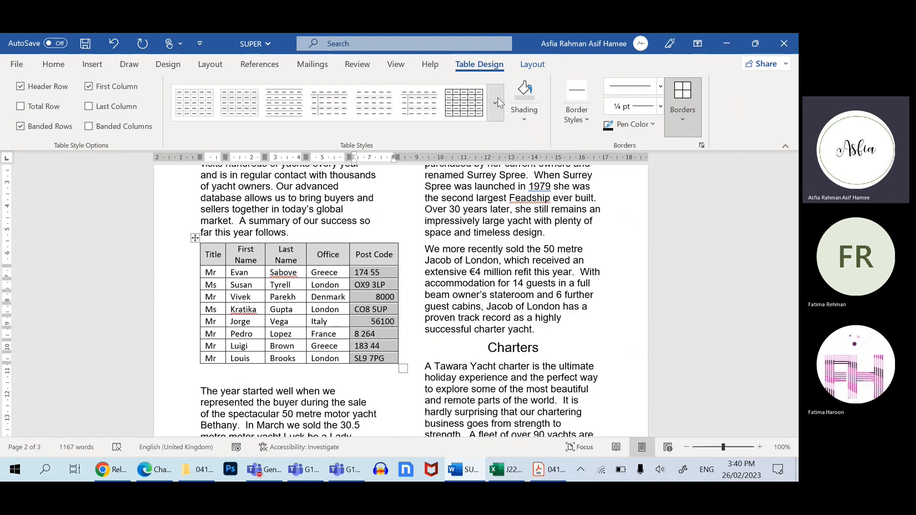
pyautogui.click(532, 64)
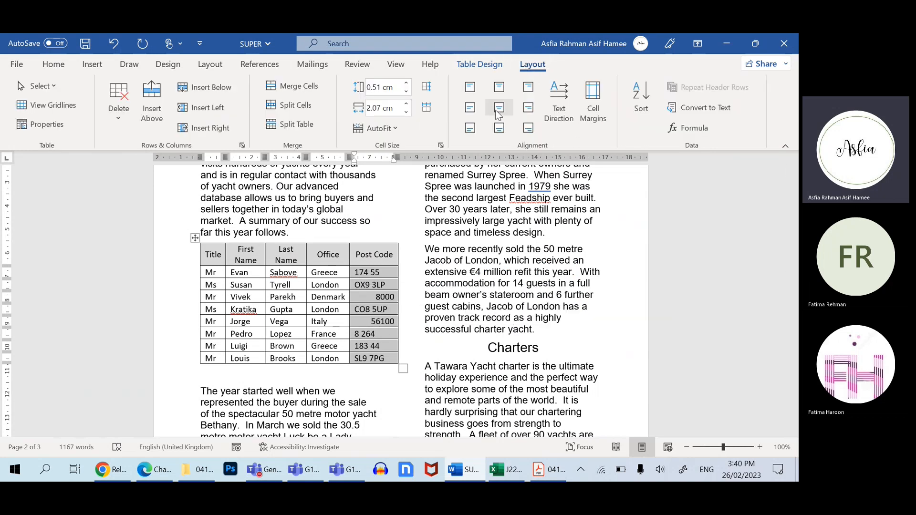
pyautogui.moveTo(384, 359); pyautogui.dragTo(215, 279)
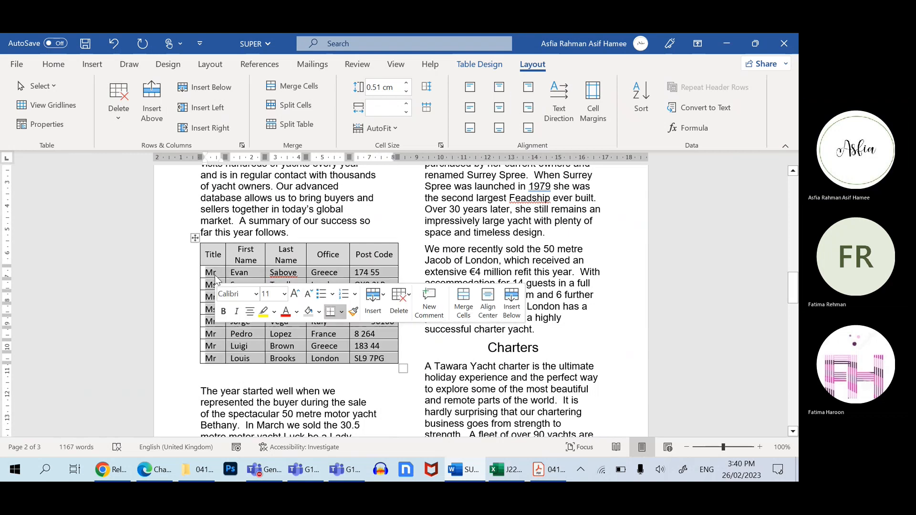
pyautogui.click(498, 107)
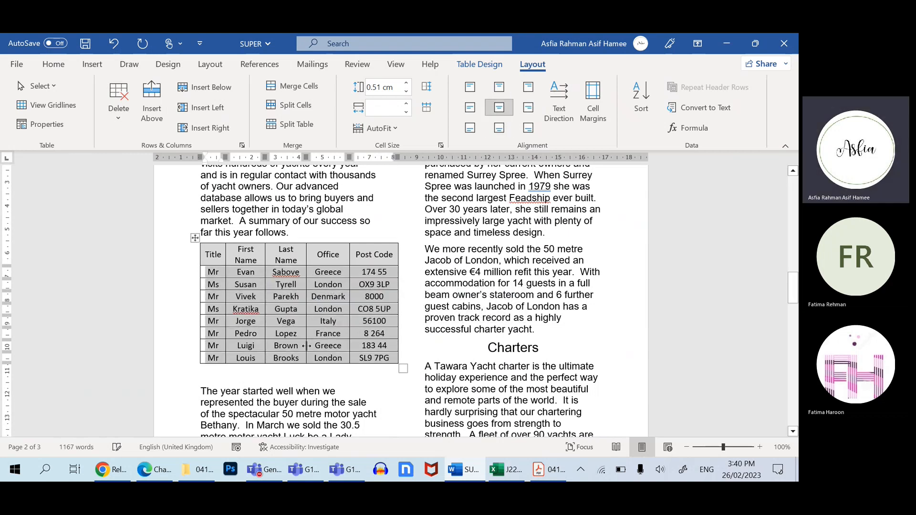
pyautogui.click(302, 297)
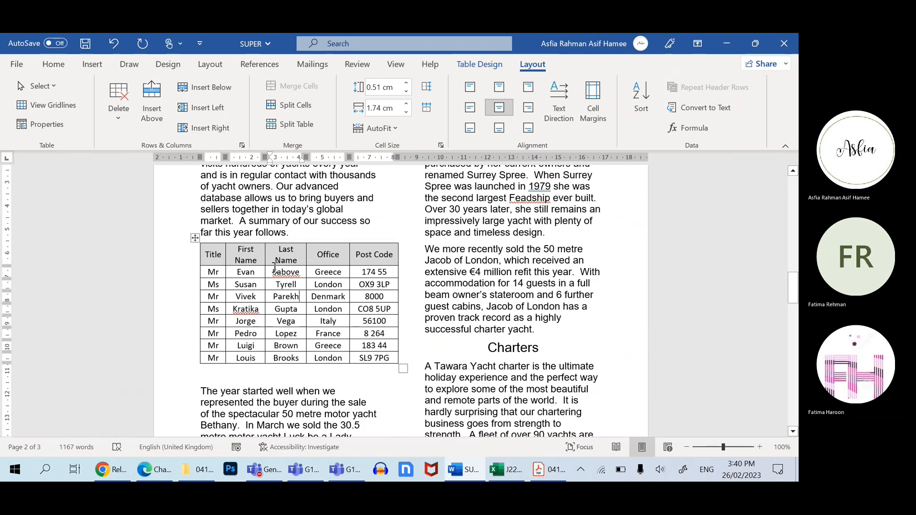
# - Make the header row text of the client table bold
pyautogui.moveTo(214, 253); pyautogui.dragTo(360, 257)
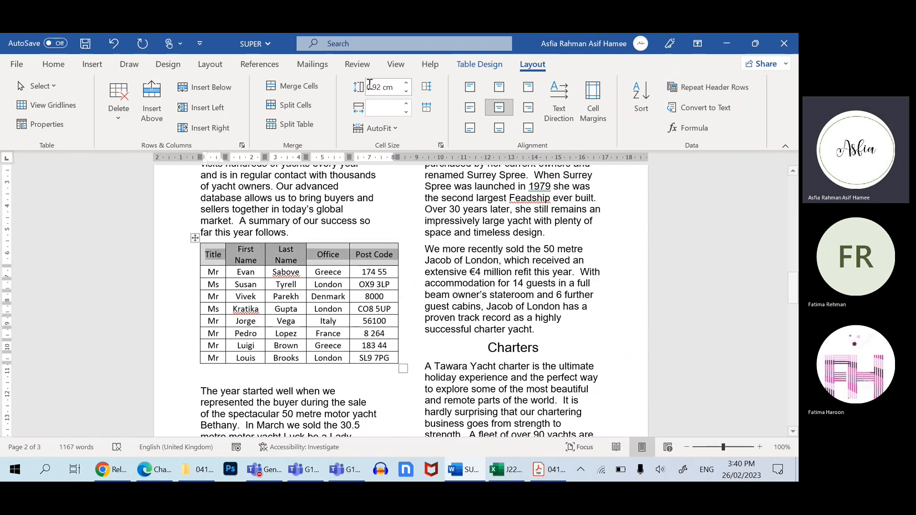
pyautogui.click(62, 63)
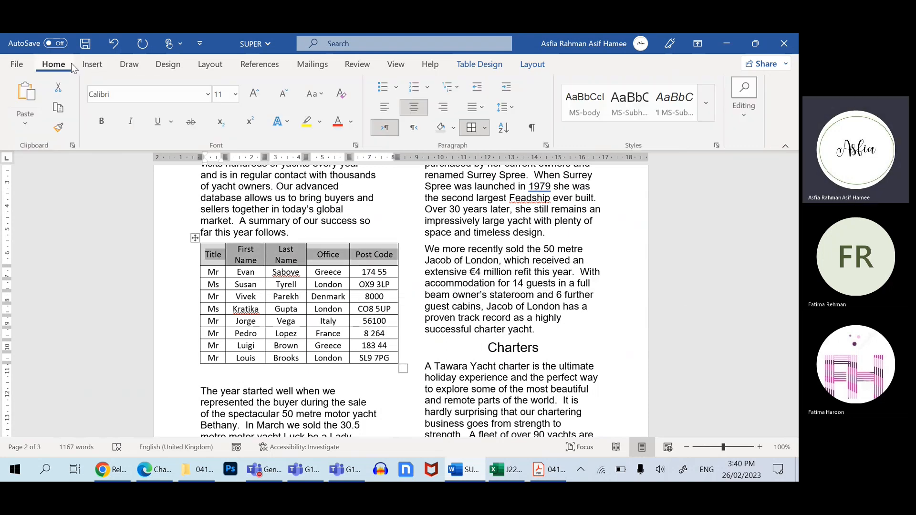
pyautogui.click(98, 127)
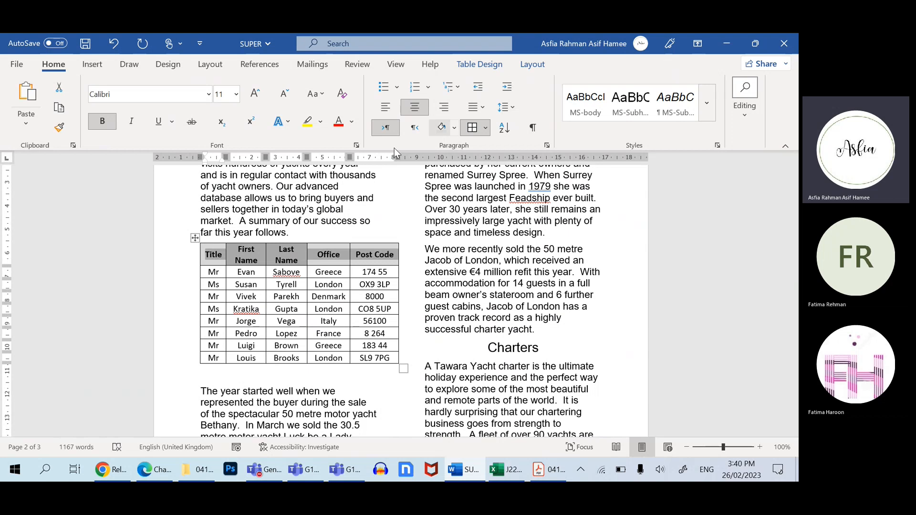
# - Apply the MS-body style to all the client data rows below the header row
pyautogui.moveTo(391, 357); pyautogui.dragTo(210, 272)
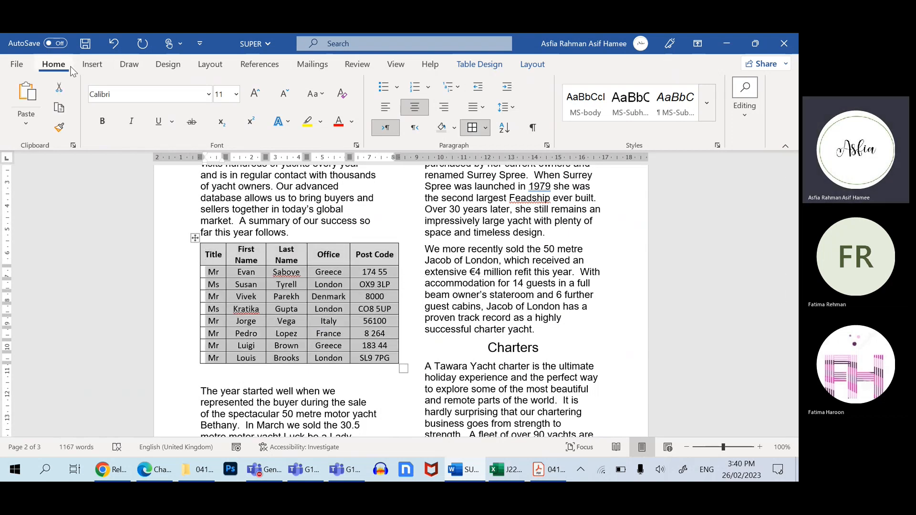
pyautogui.click(92, 64)
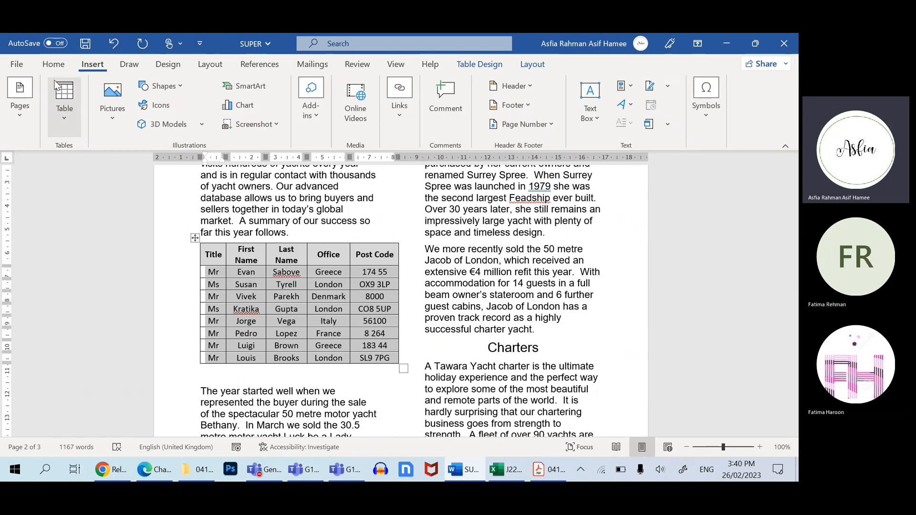
pyautogui.click(53, 64)
pyautogui.click(580, 107)
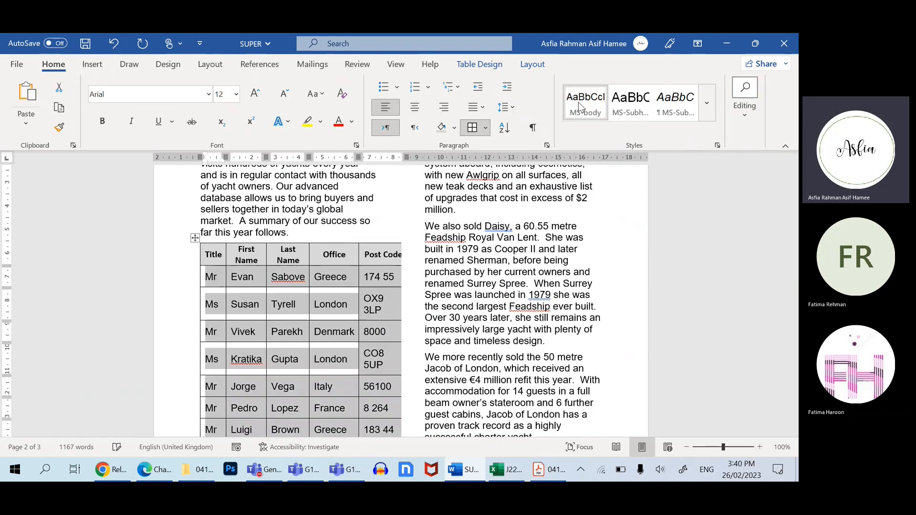
pyautogui.scroll(-3, 380, 323)
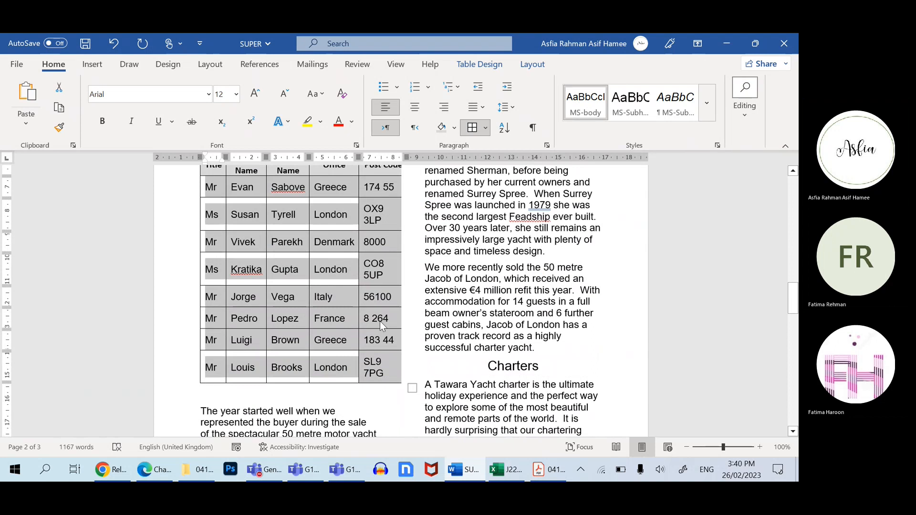
# - Reduce the table's body text to 11 pt and delete the empty paragraph below the table
pyautogui.scroll(1, 380, 321)
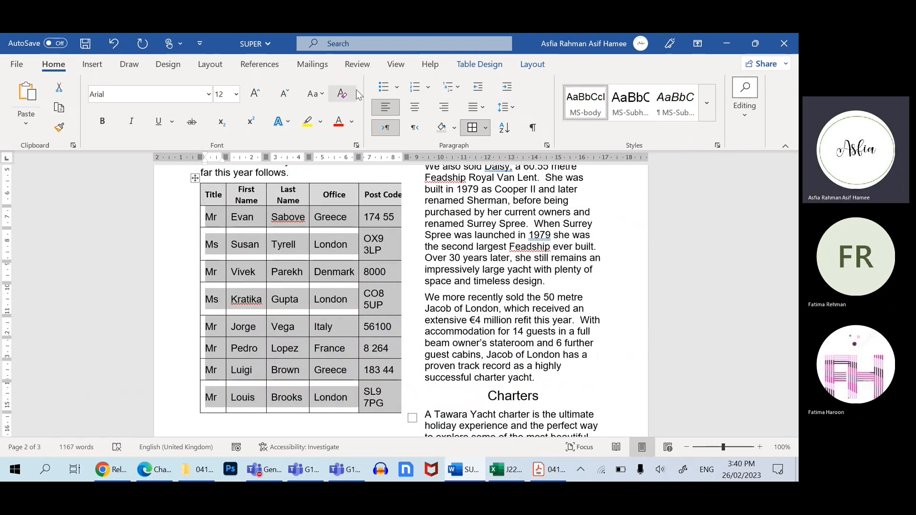
pyautogui.click(284, 93)
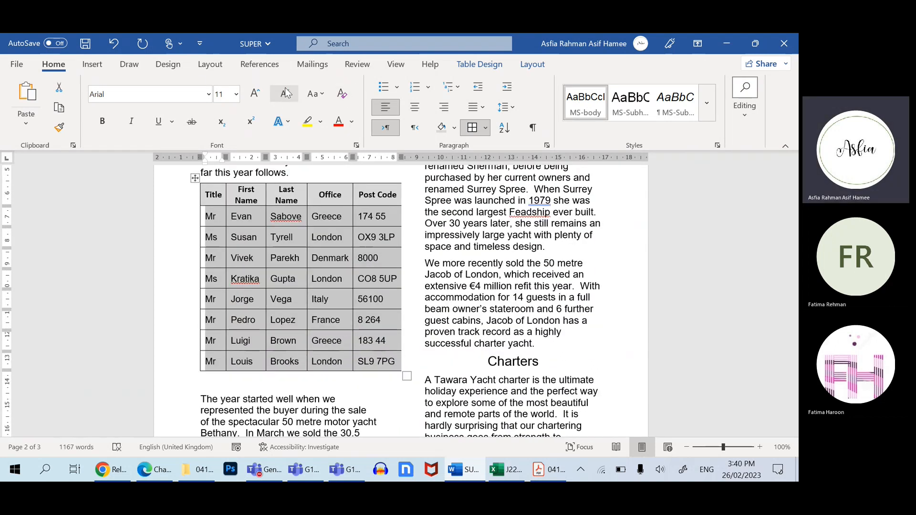
pyautogui.click(384, 381)
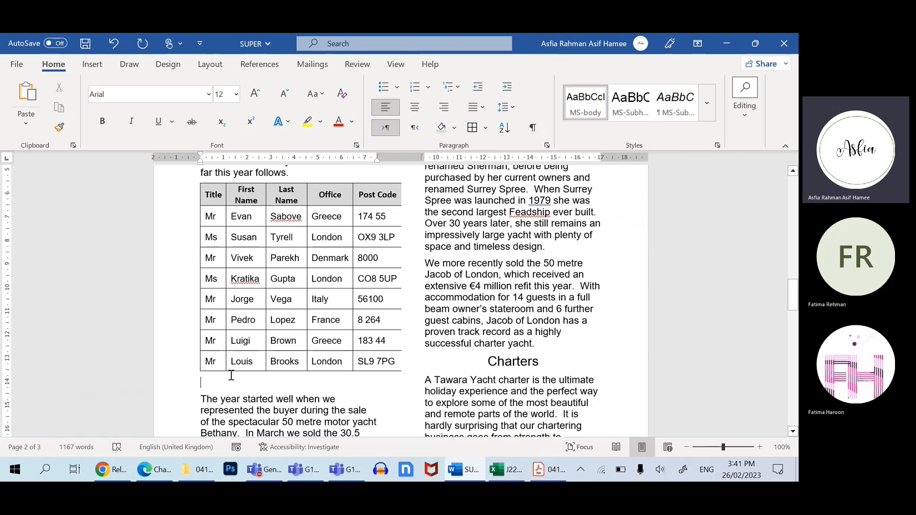
pyautogui.press('Delete')
# - Modify the MS-body style so its paragraph alignment is Justified
pyautogui.scroll(-5, 323, 356)
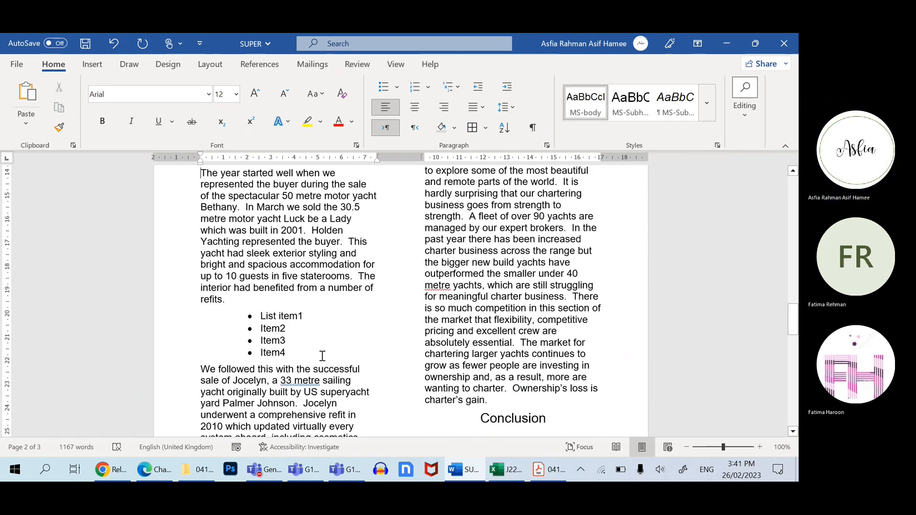
pyautogui.scroll(-3, 322, 355)
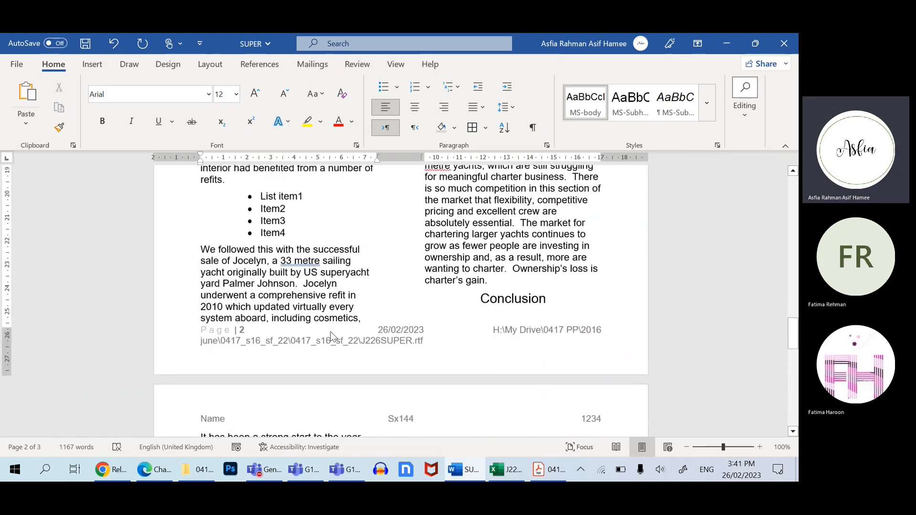
pyautogui.scroll(2, 332, 335)
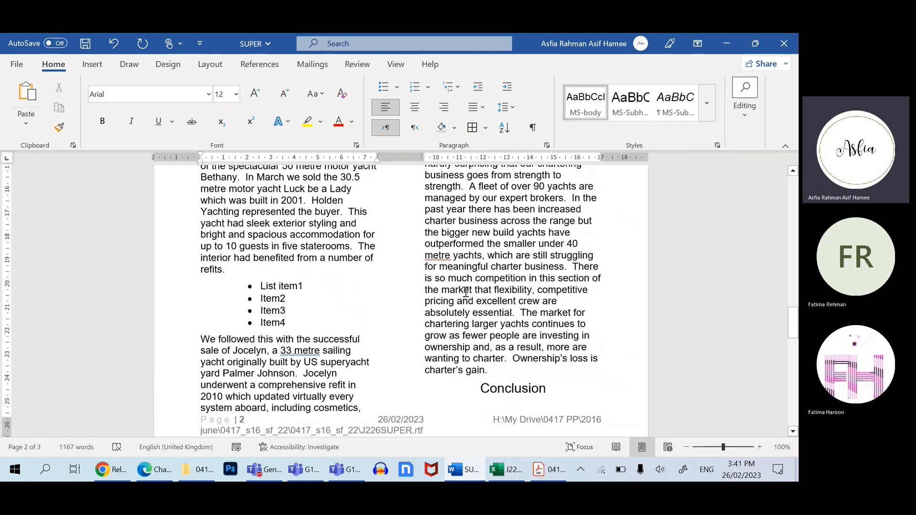
pyautogui.scroll(15, 465, 291)
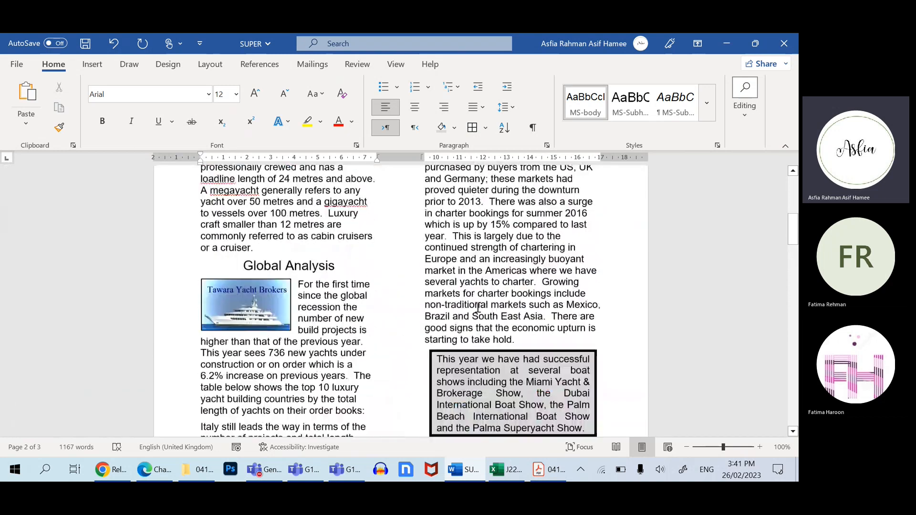
pyautogui.scroll(8, 478, 306)
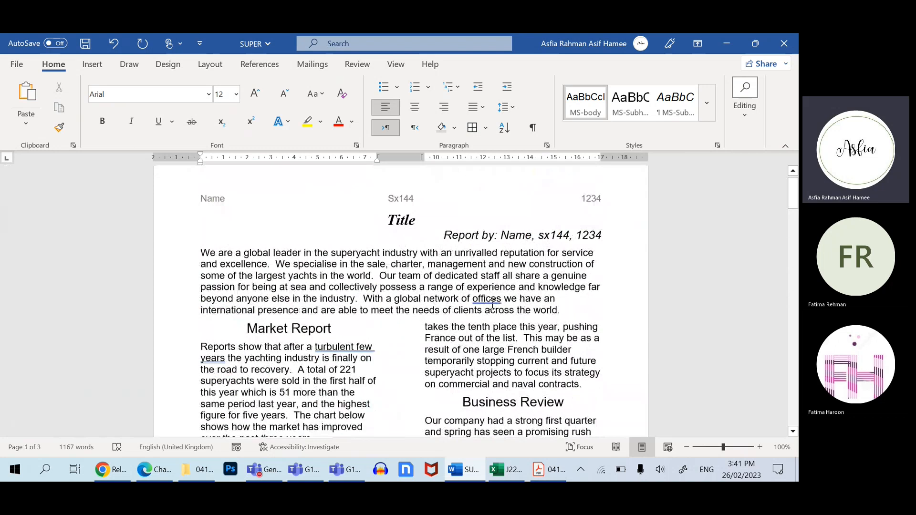
pyautogui.moveTo(455, 331); pyautogui.dragTo(505, 350)
pyautogui.click(504, 349)
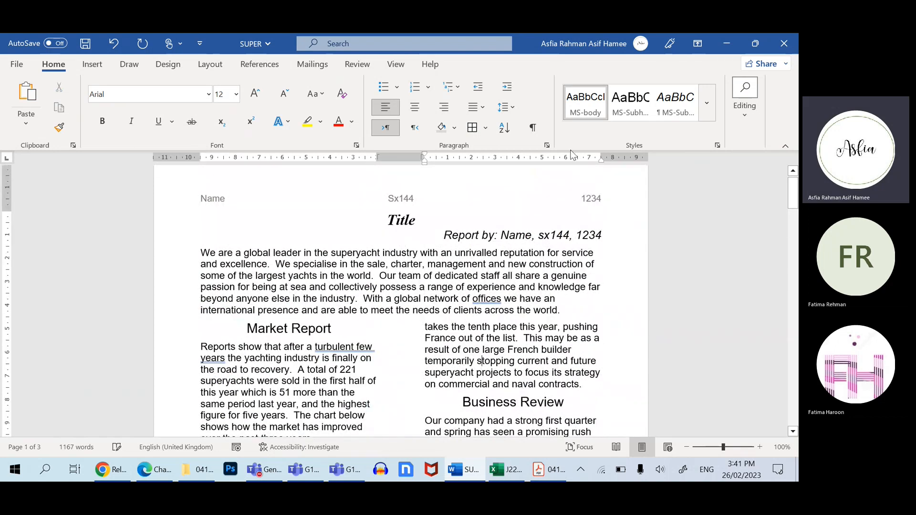
pyautogui.rightClick(582, 98)
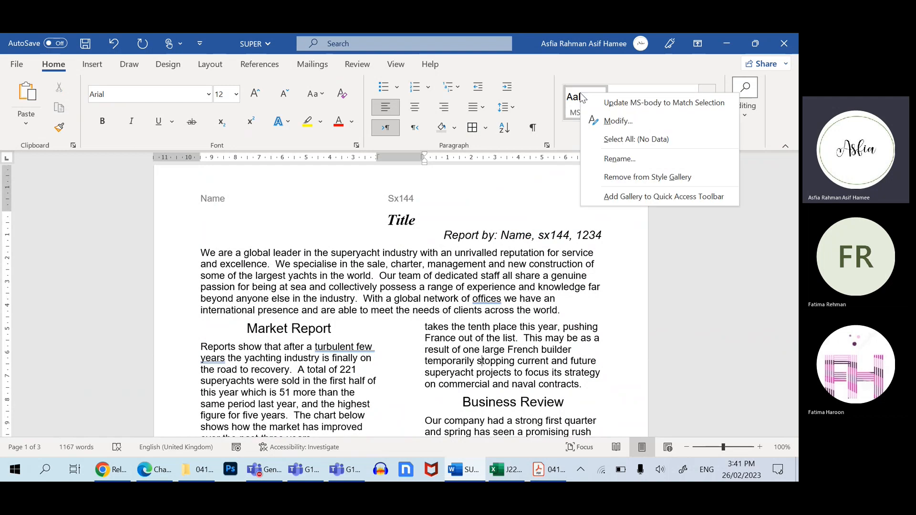
pyautogui.click(618, 121)
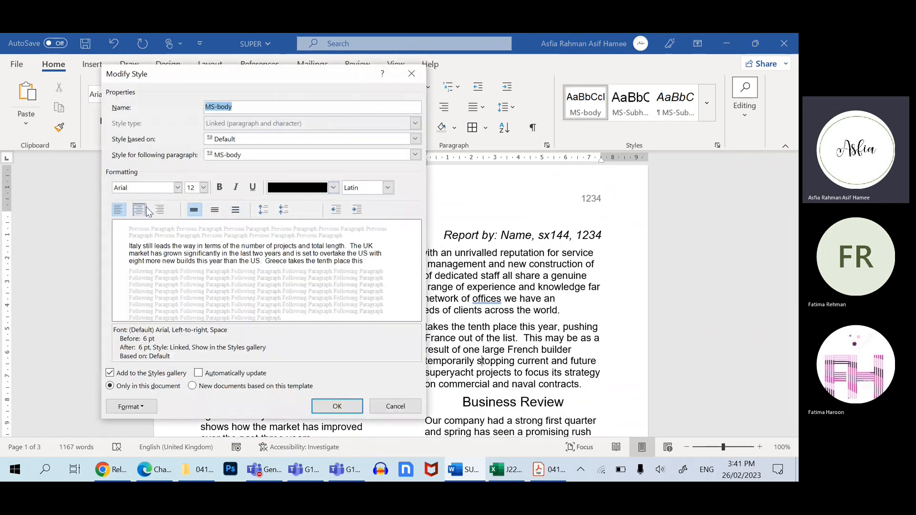
pyautogui.click(235, 210)
pyautogui.click(131, 406)
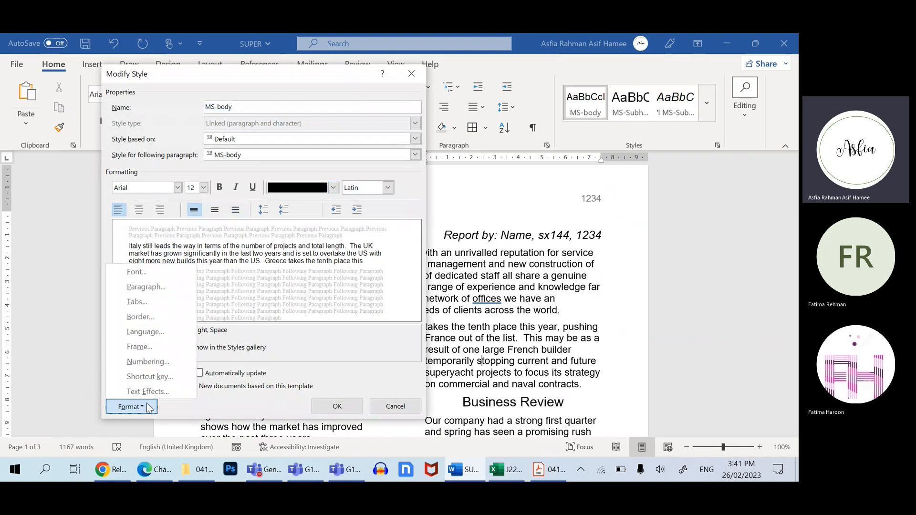
pyautogui.click(165, 288)
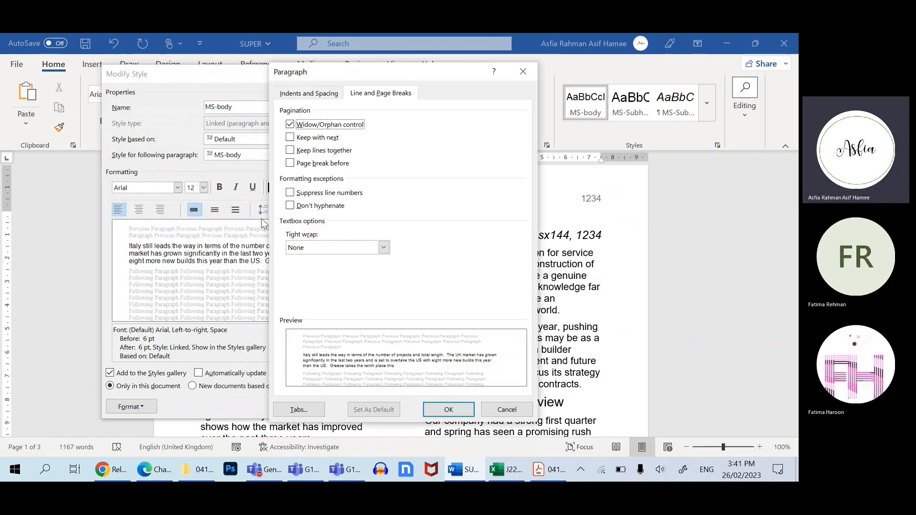
pyautogui.click(326, 96)
pyautogui.click(395, 126)
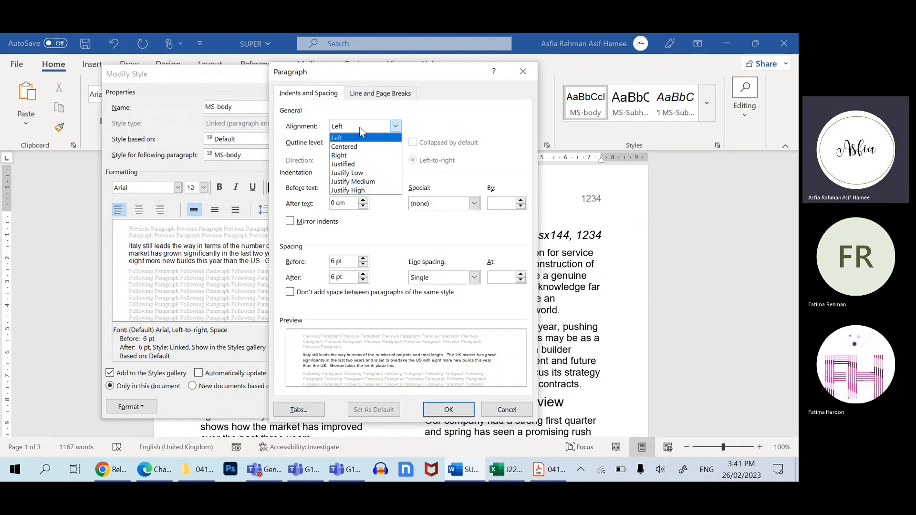
pyautogui.click(354, 163)
pyautogui.click(454, 410)
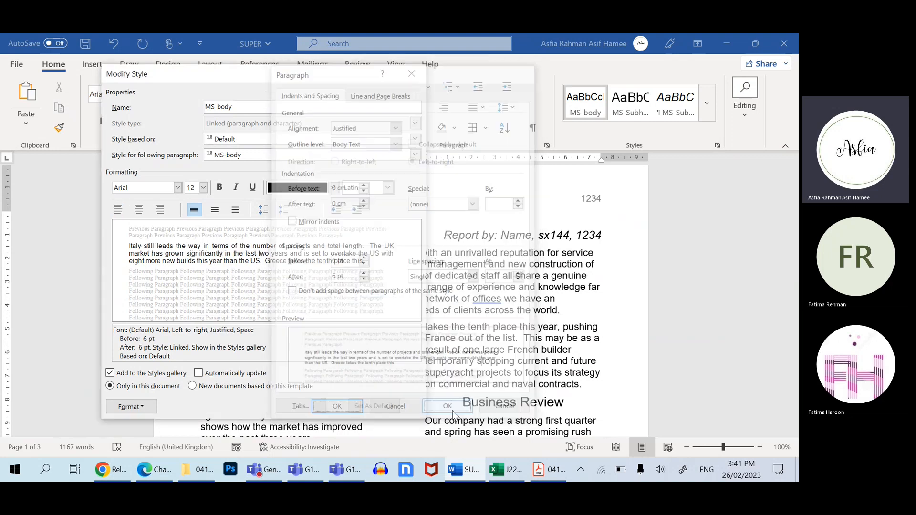
pyautogui.click(350, 409)
# - Set the spacing between the two equal-width columns to 1 cm for this section
pyautogui.scroll(-15, 626, 352)
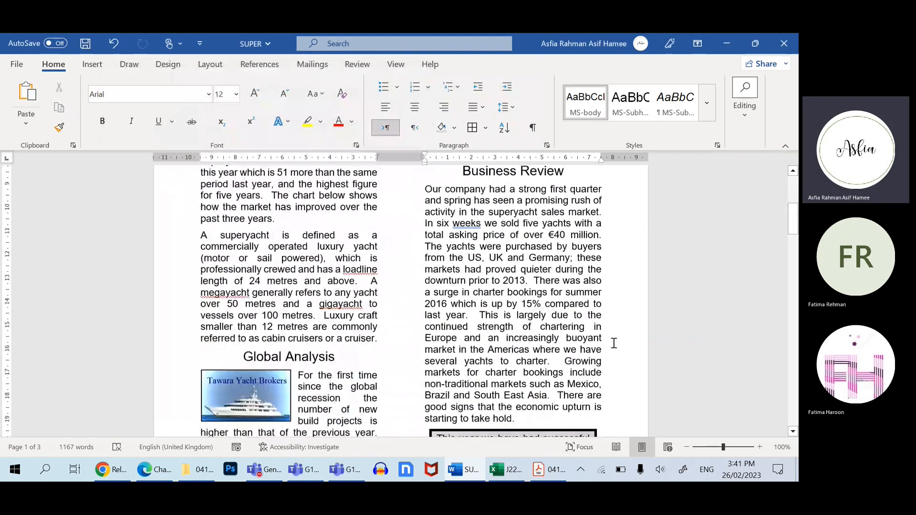
pyautogui.scroll(-5, 611, 346)
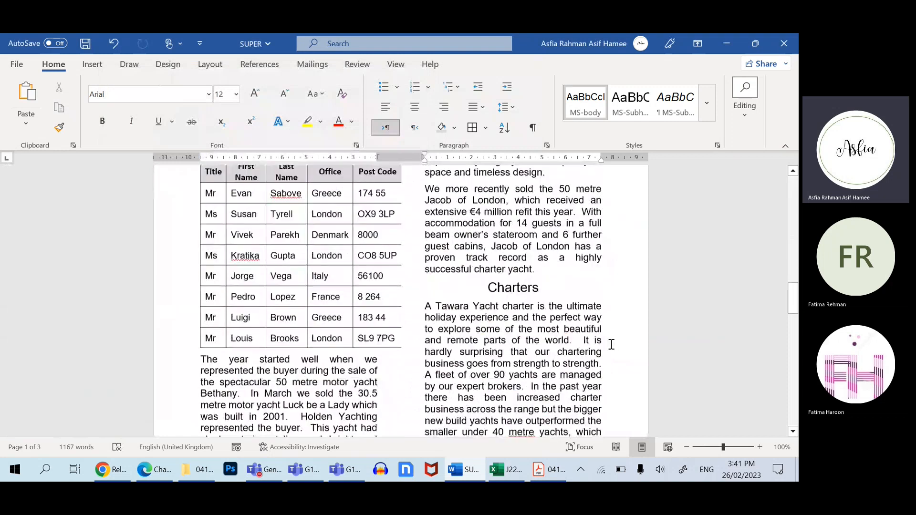
pyautogui.scroll(5, 611, 339)
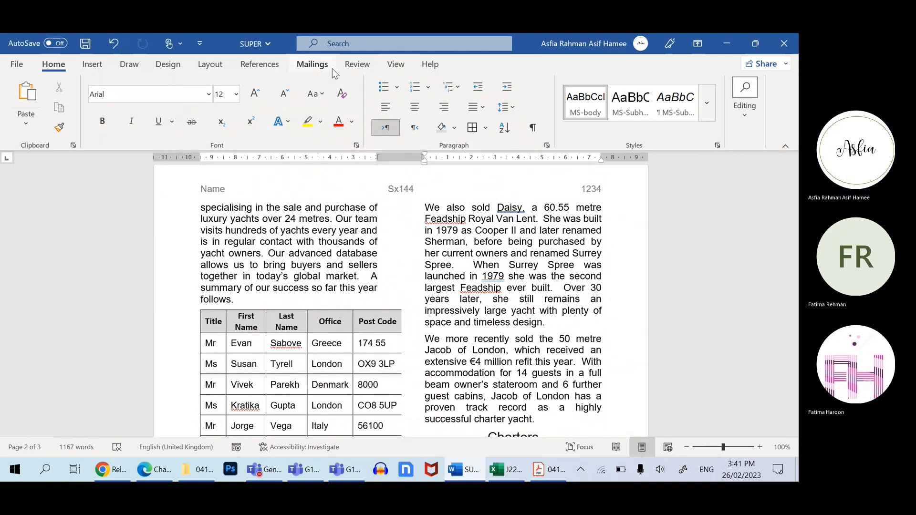
pyautogui.click(407, 256)
pyautogui.click(398, 251)
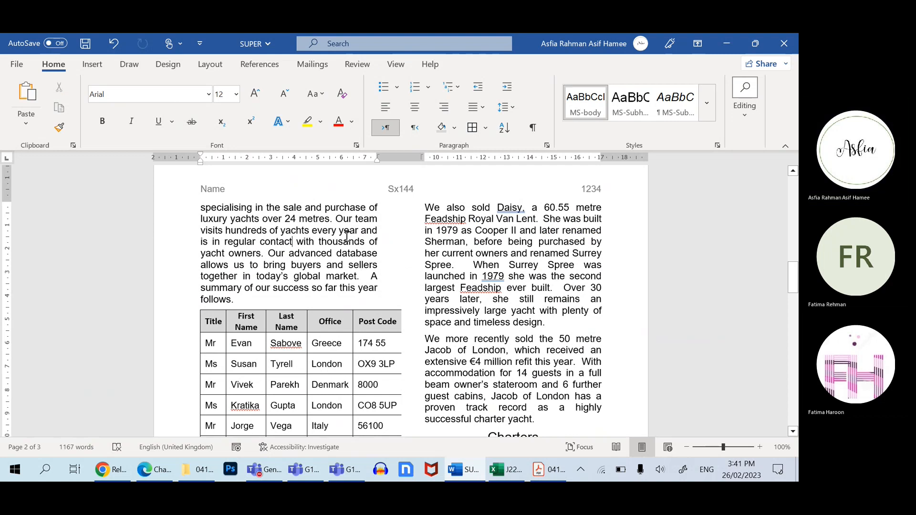
pyautogui.click(509, 296)
pyautogui.click(395, 64)
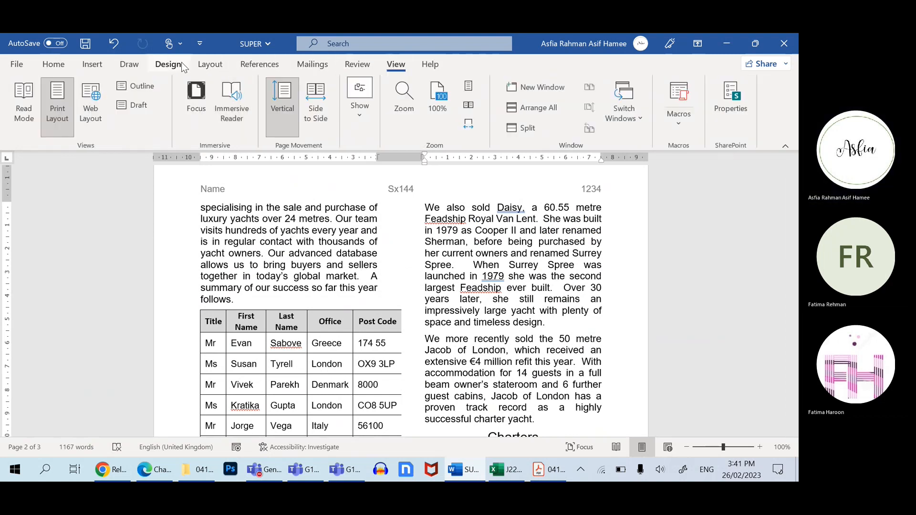
pyautogui.click(210, 64)
pyautogui.click(143, 117)
pyautogui.click(167, 299)
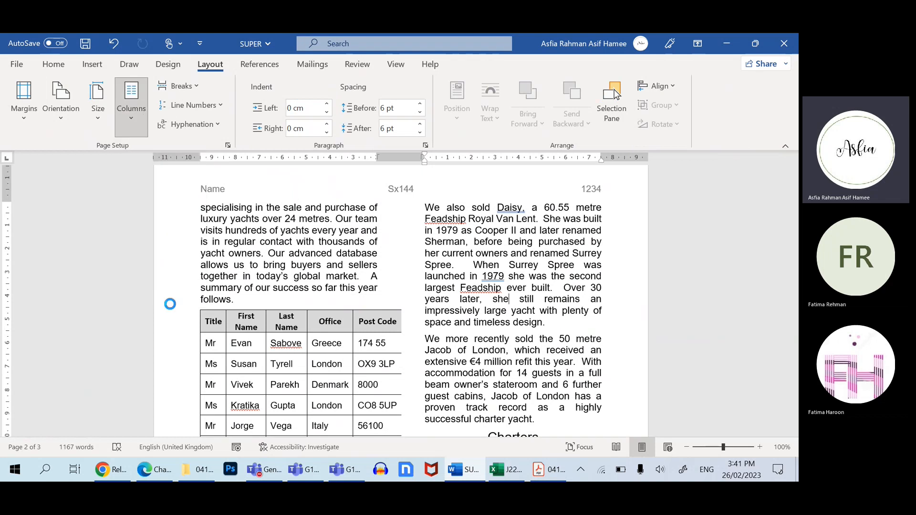
pyautogui.click(408, 248)
pyautogui.click(408, 249)
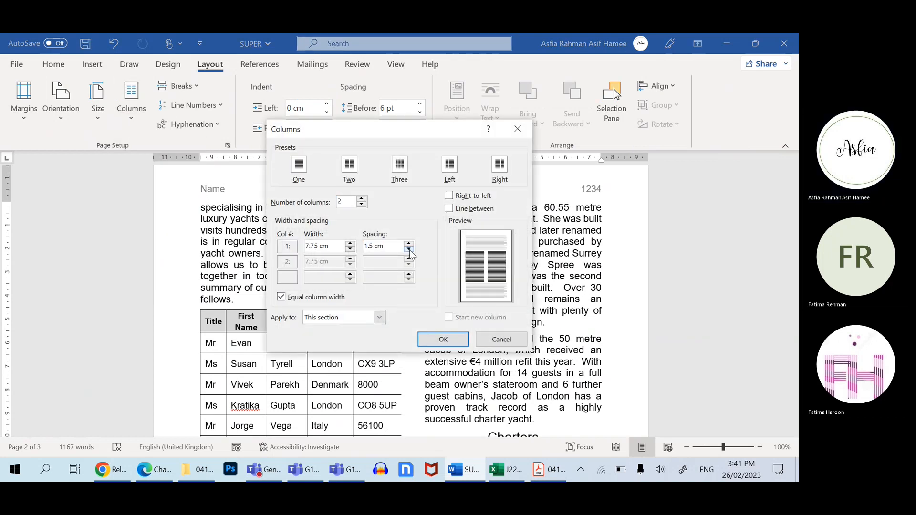
pyautogui.click(408, 248)
pyautogui.click(408, 248)
pyautogui.click(408, 248)
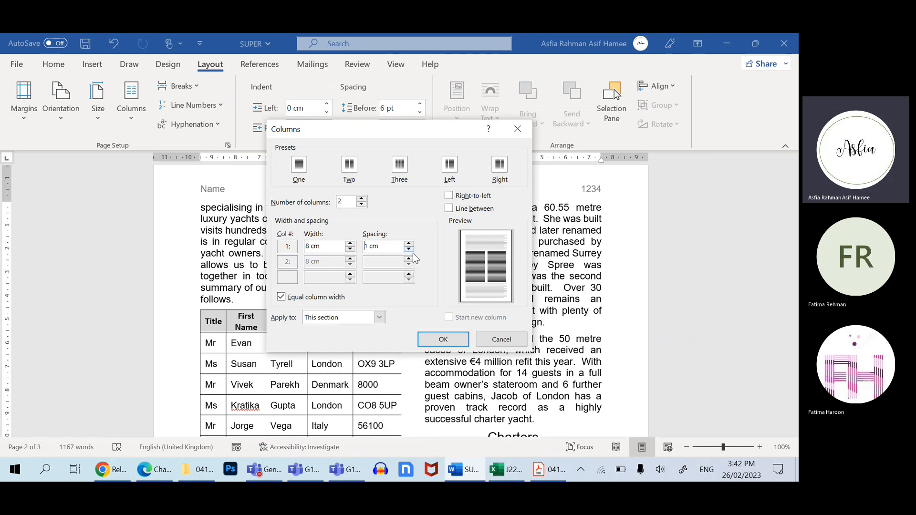
pyautogui.click(443, 339)
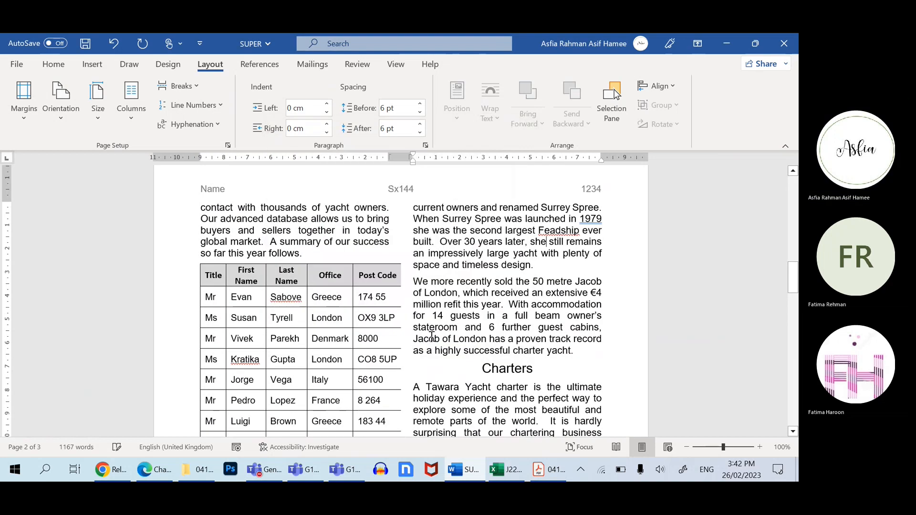
# - Display the page gridlines to check the table's width against the column edge
pyautogui.click(717, 447)
pyautogui.click(240, 253)
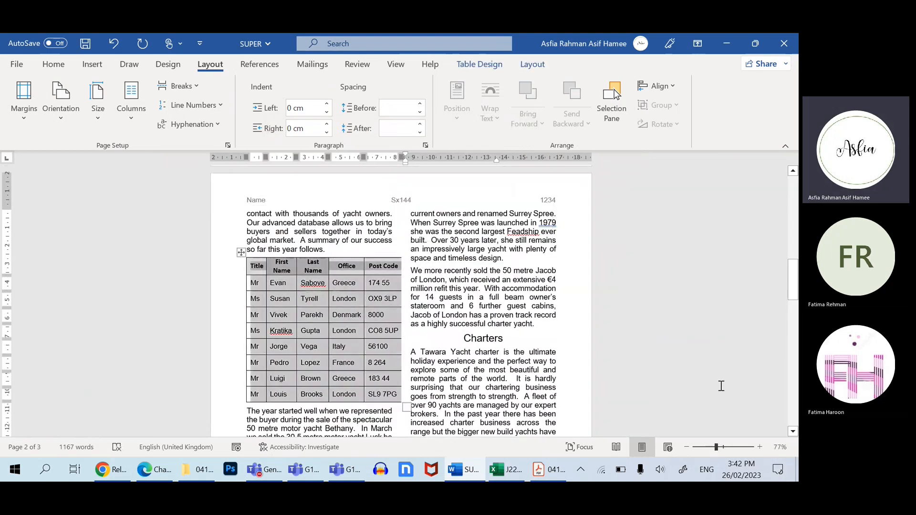
pyautogui.click(725, 448)
pyautogui.scroll(3, 336, 308)
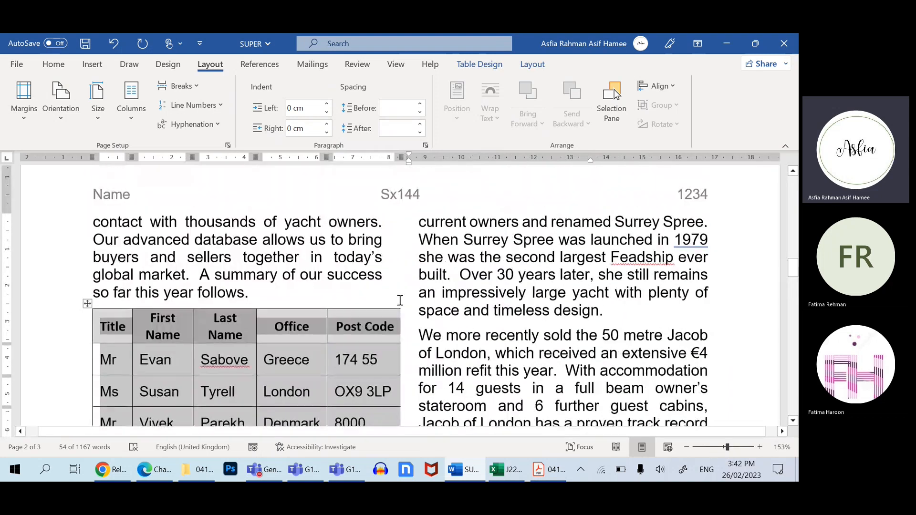
pyautogui.click(403, 295)
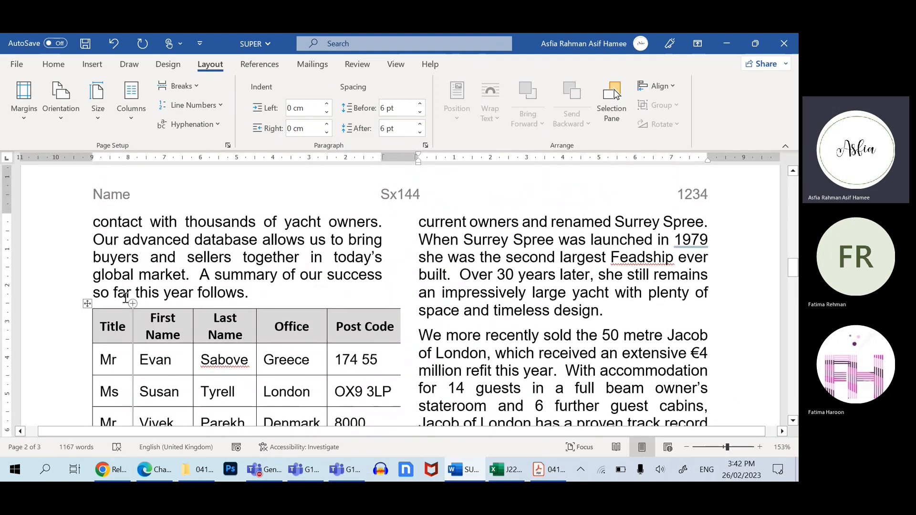
pyautogui.click(396, 66)
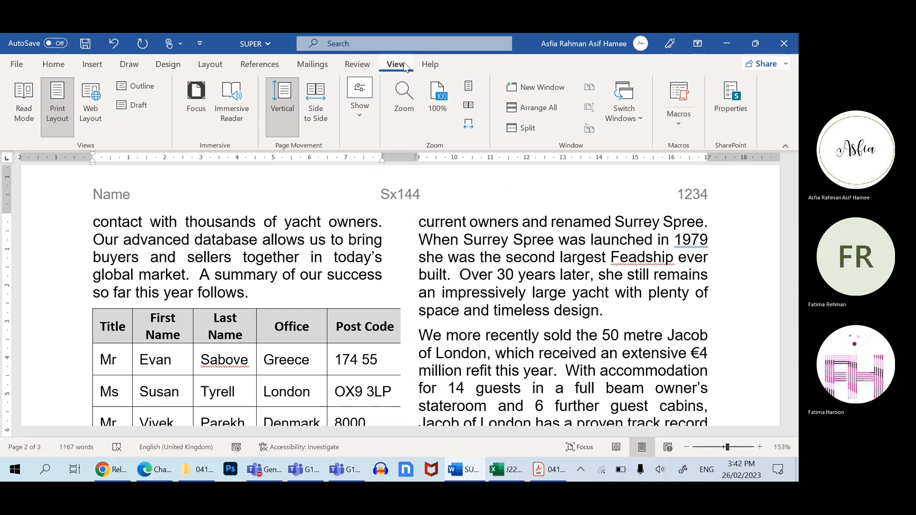
pyautogui.click(353, 122)
pyautogui.click(365, 173)
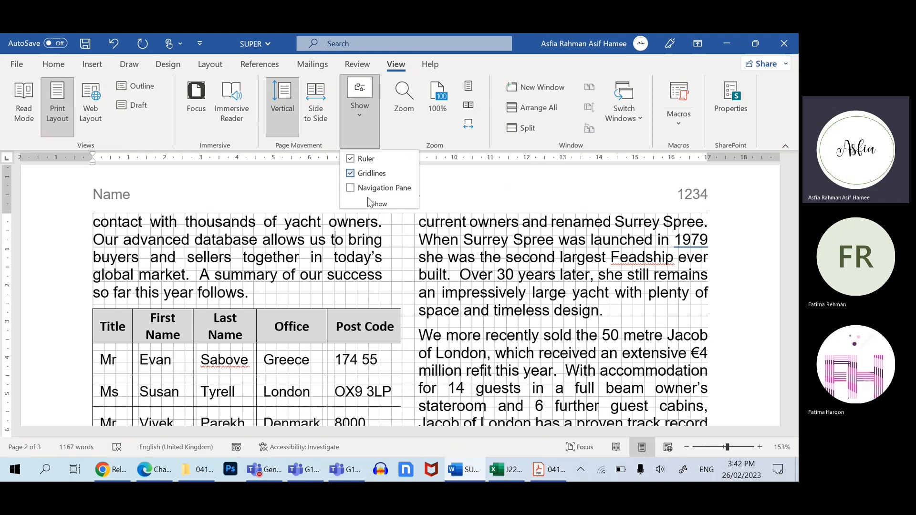
pyautogui.click(361, 255)
# - Try to move the left indent of the First Name header text, and undo the change
pyautogui.scroll(-1, 373, 269)
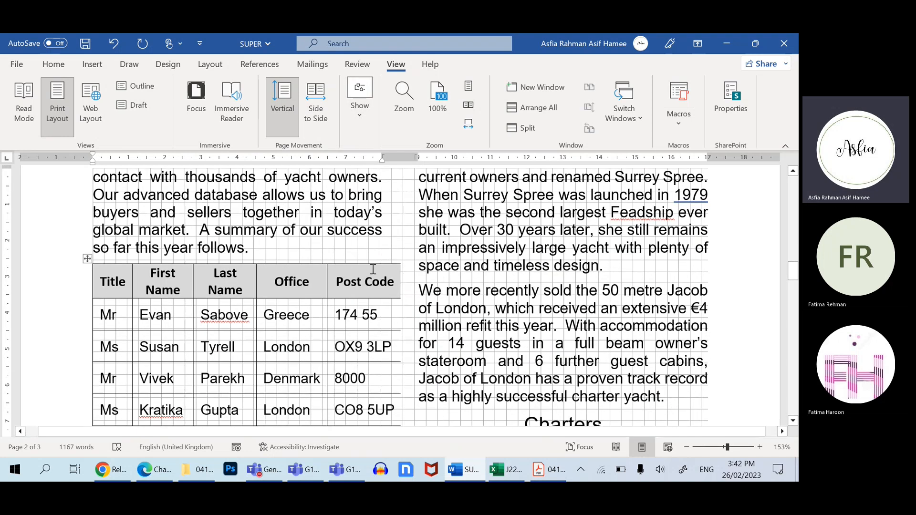
pyautogui.click(382, 273)
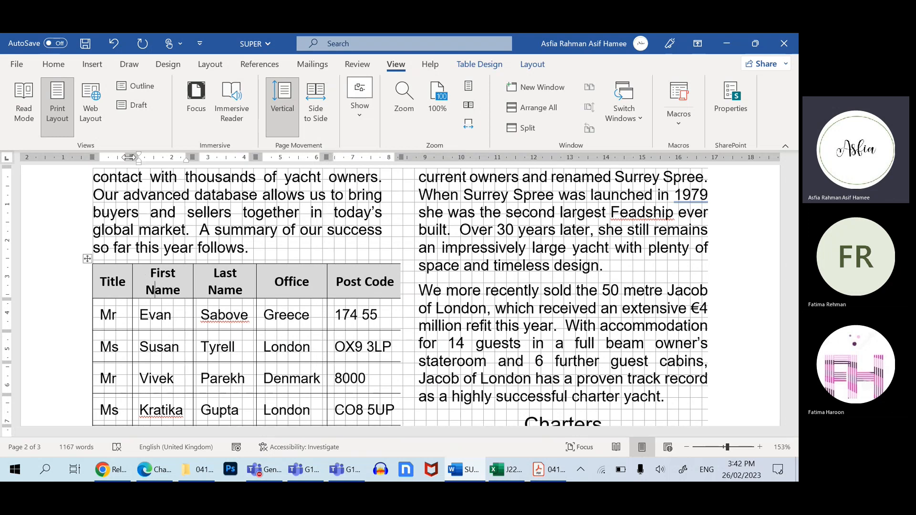
pyautogui.moveTo(139, 161); pyautogui.dragTo(115, 161)
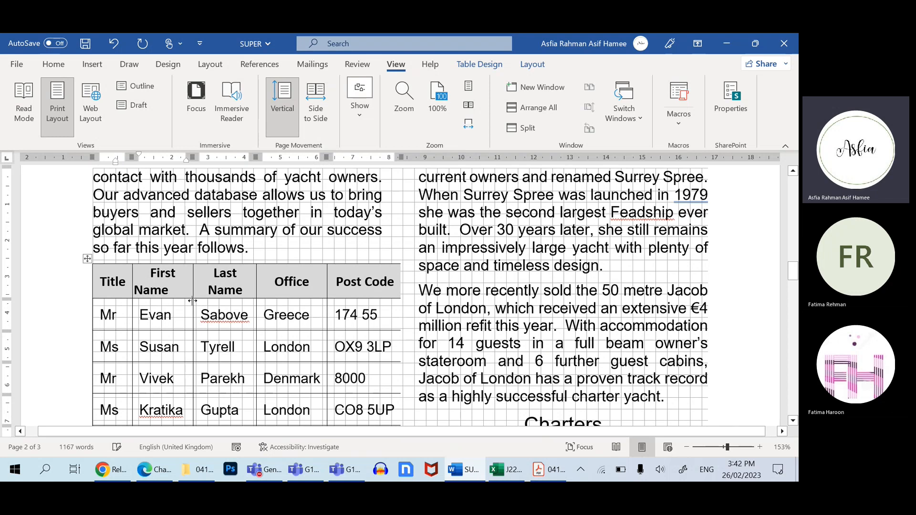
pyautogui.hotkey('ctrl', 'z')
# - Try shifting the text indent and side boundary of the table's Last Name column, and undo the changes
pyautogui.click(84, 257)
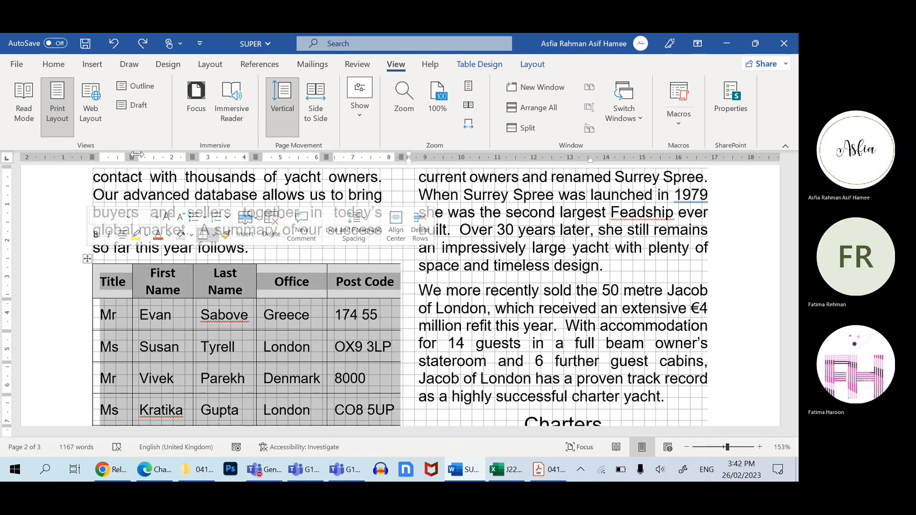
pyautogui.moveTo(132, 157); pyautogui.dragTo(115, 153)
pyautogui.click(218, 326)
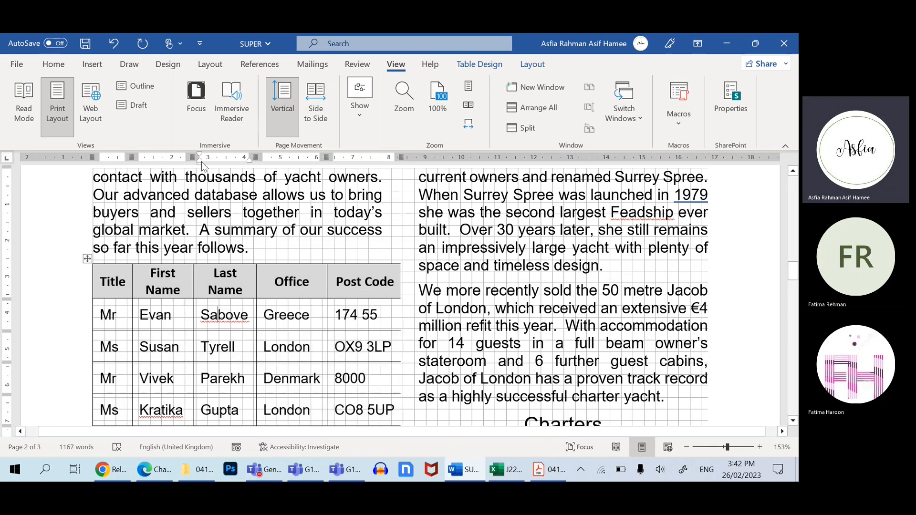
pyautogui.moveTo(199, 156); pyautogui.dragTo(196, 156)
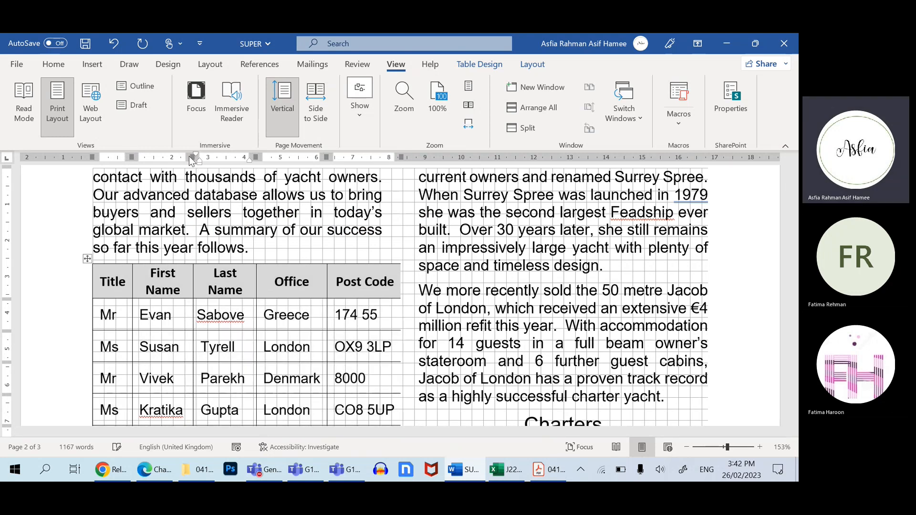
pyautogui.hotkey('ctrl', 'z')
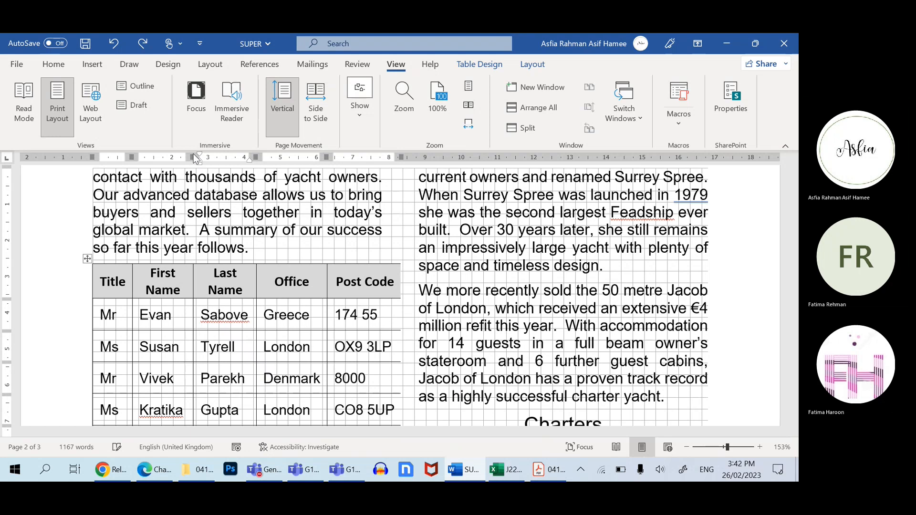
pyautogui.moveTo(192, 156); pyautogui.dragTo(177, 157)
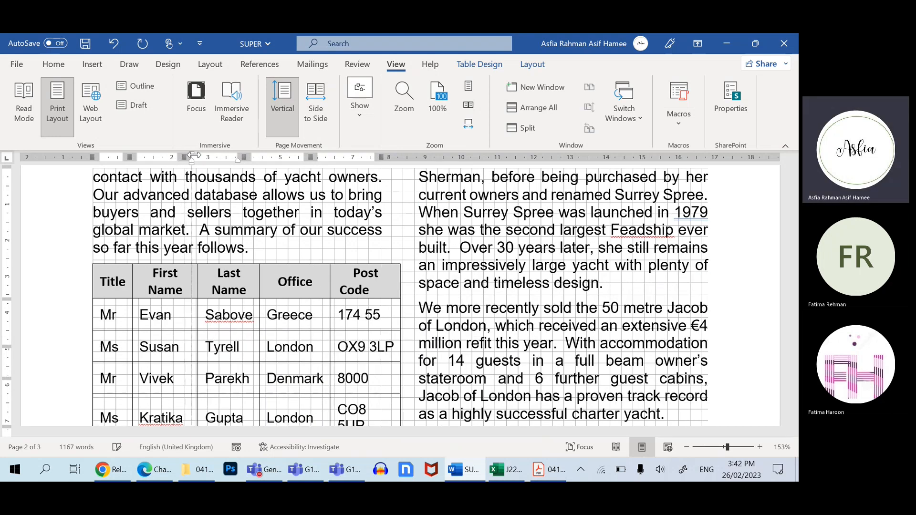
pyautogui.hotkey('ctrl', 'z')
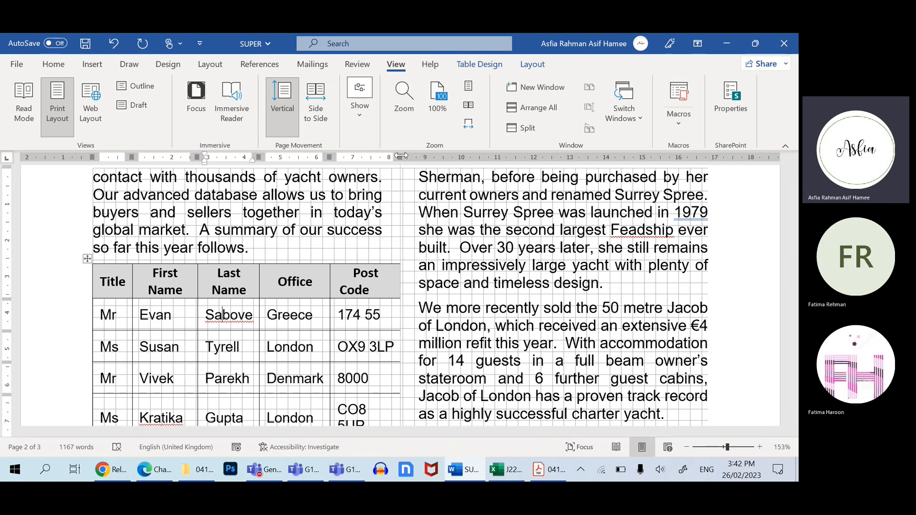
# - Try a smaller font size for the whole table, and increase it by one step again
pyautogui.moveTo(401, 156); pyautogui.dragTo(401, 155)
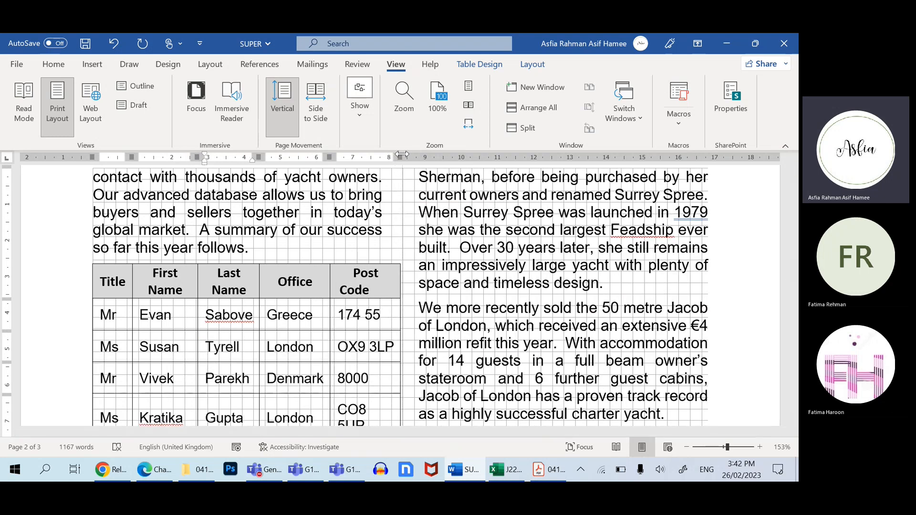
pyautogui.scroll(-3, 383, 344)
pyautogui.scroll(-3, 382, 344)
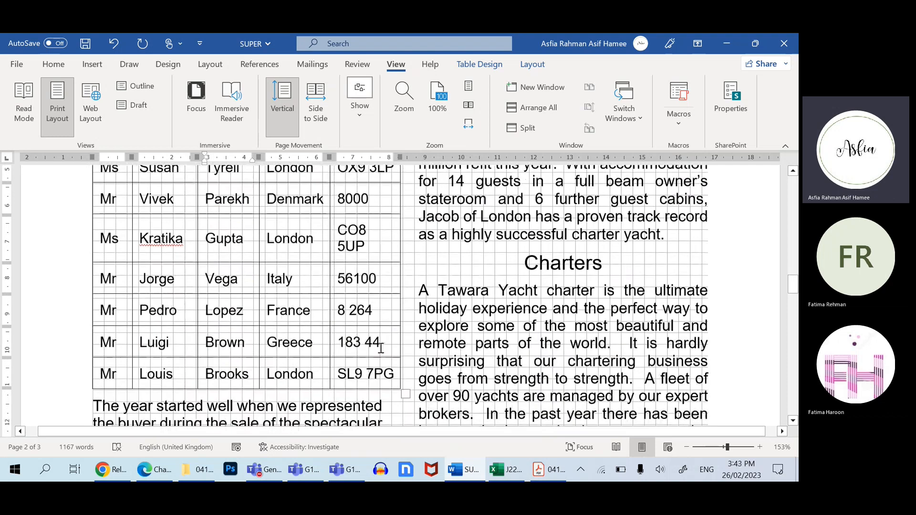
pyautogui.moveTo(394, 375)
pyautogui.mouseDown()
pyautogui.moveTo(239, 307)
pyautogui.moveTo(145, 169)
pyautogui.moveTo(135, 166)
pyautogui.moveTo(116, 235)
pyautogui.moveTo(117, 201)
pyautogui.mouseUp()
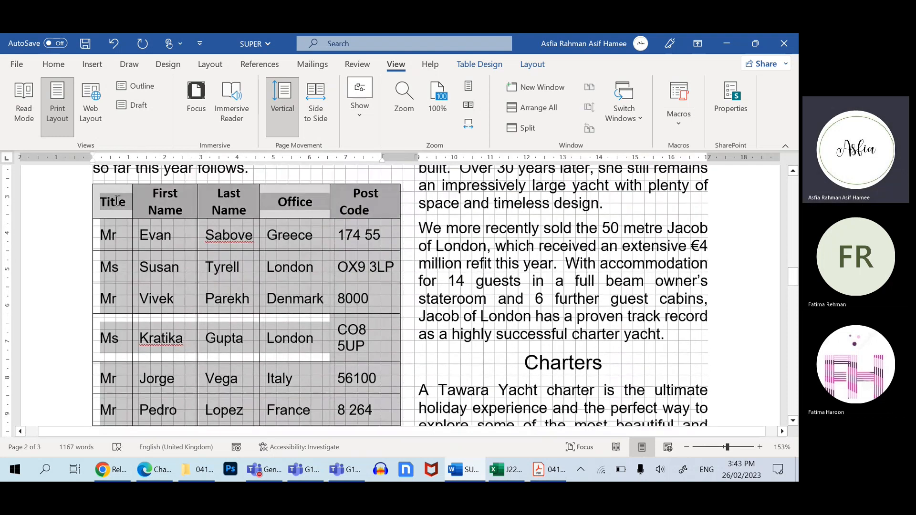
pyautogui.click(53, 64)
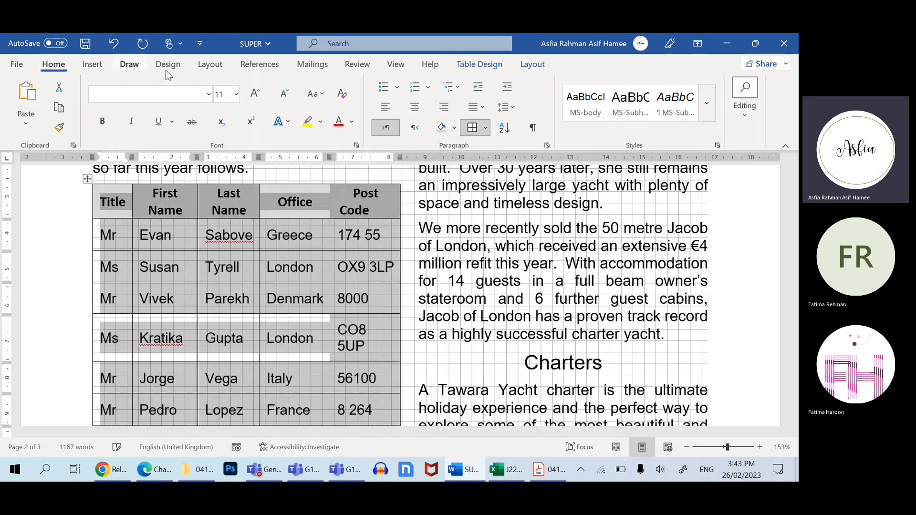
pyautogui.click(282, 94)
pyautogui.click(255, 94)
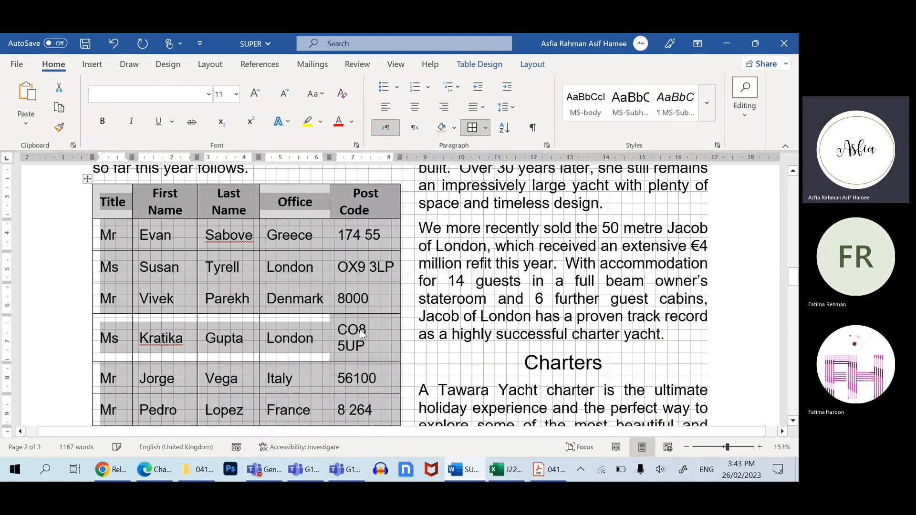
# - Narrow the Post Code column from its outer edge, then correct the indent of its header text and centre it
pyautogui.click(361, 333)
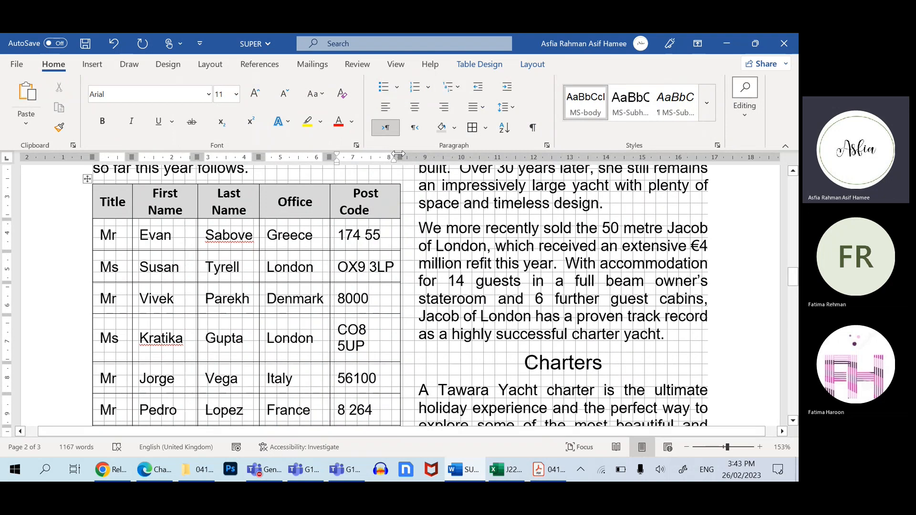
pyautogui.moveTo(399, 154); pyautogui.dragTo(389, 154)
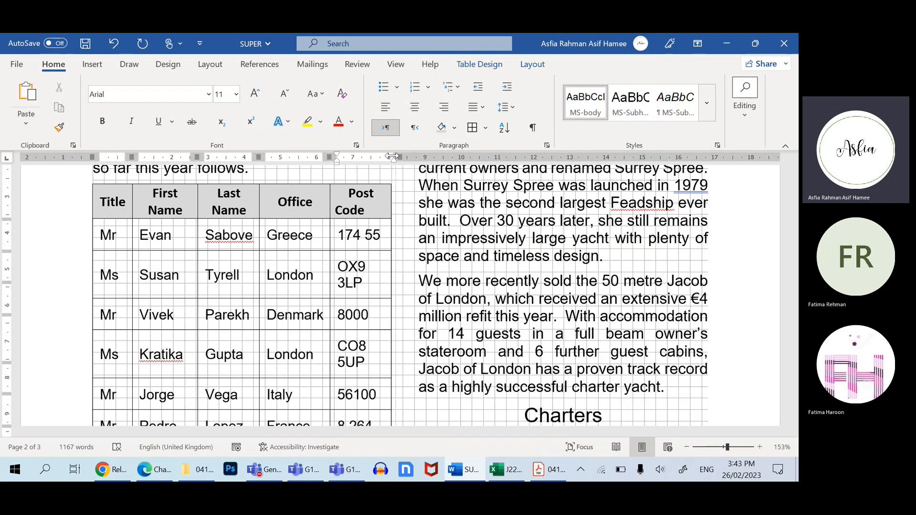
pyautogui.click(375, 201)
pyautogui.press('BackSpace')
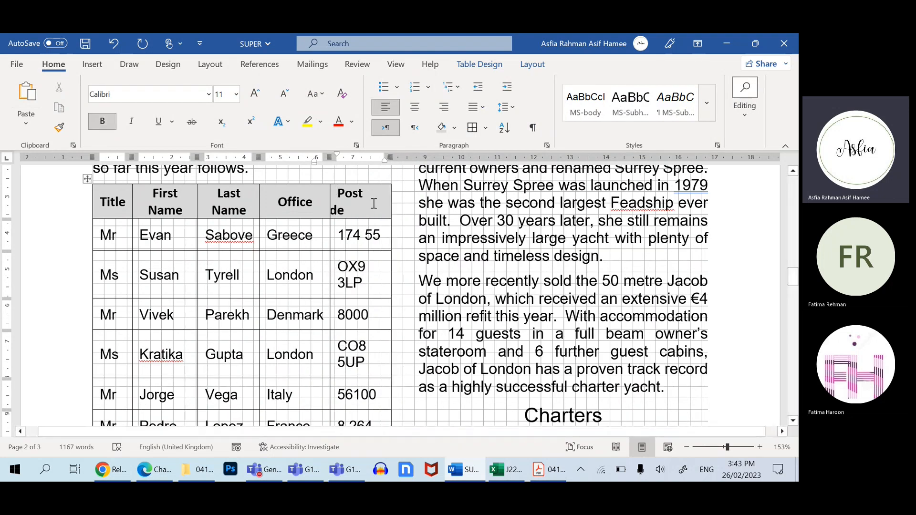
pyautogui.press('BackSpace')
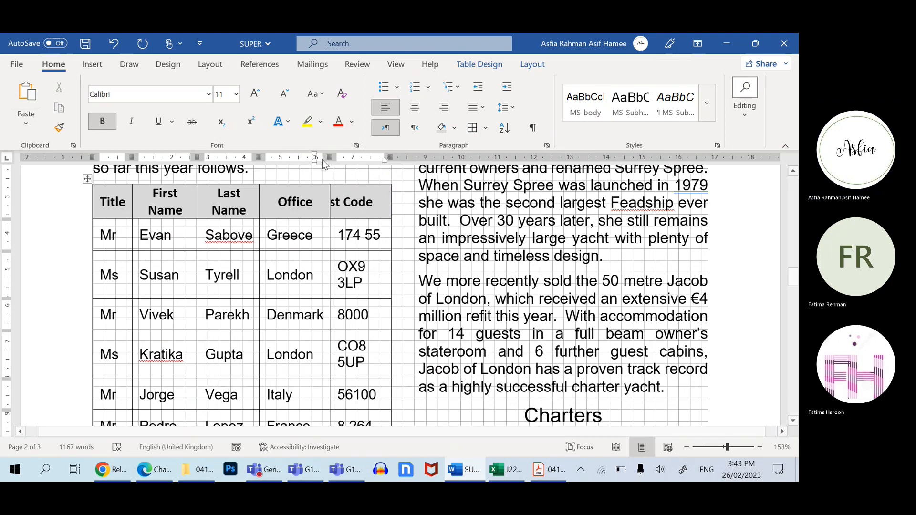
pyautogui.moveTo(314, 157); pyautogui.dragTo(331, 157)
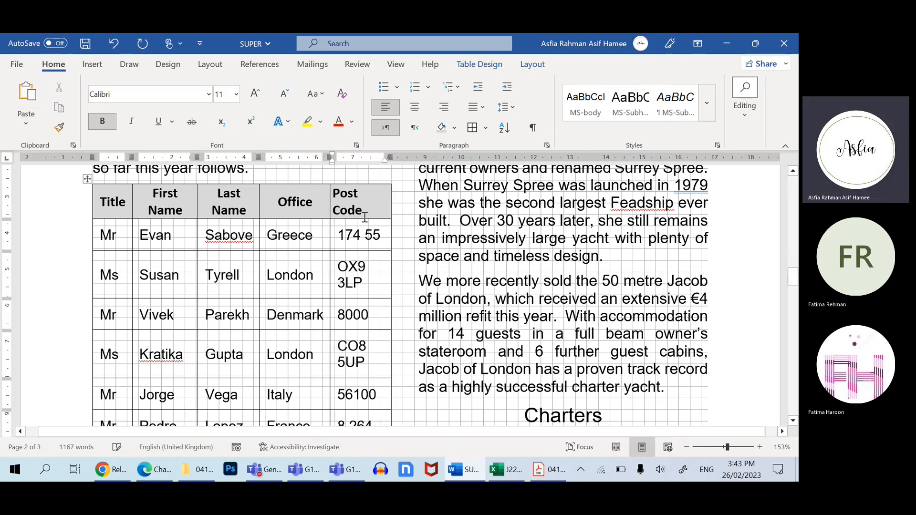
pyautogui.click(422, 110)
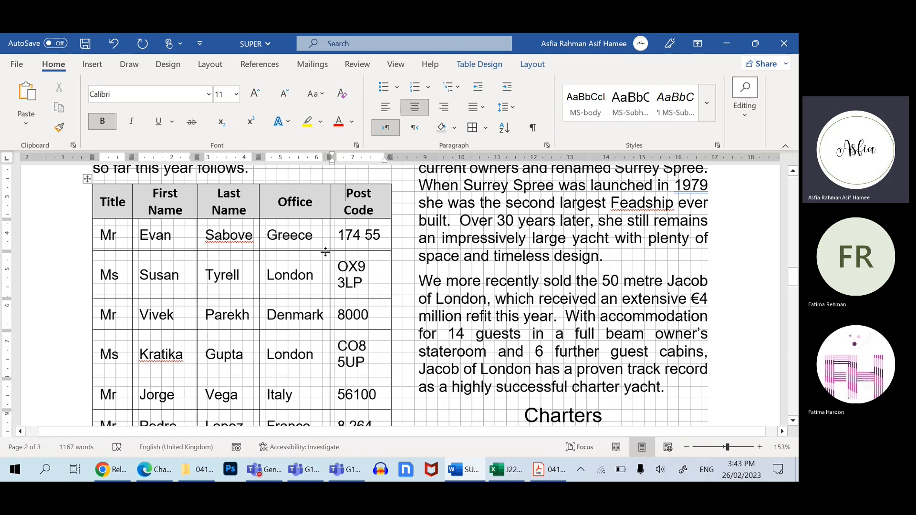
# - Try moving the boundary between the Office and Post Code columns inward until the table matches the text column's width
pyautogui.click(384, 276)
pyautogui.scroll(3, 383, 260)
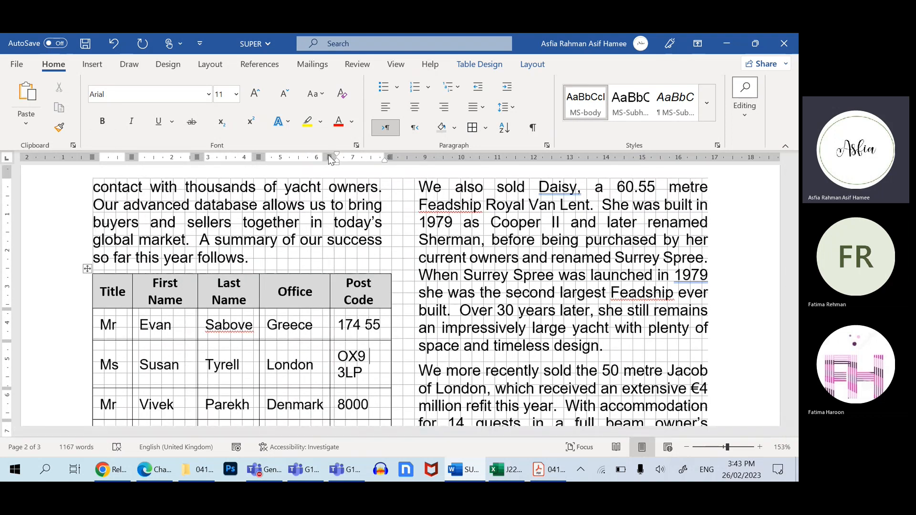
pyautogui.moveTo(322, 157); pyautogui.dragTo(316, 156)
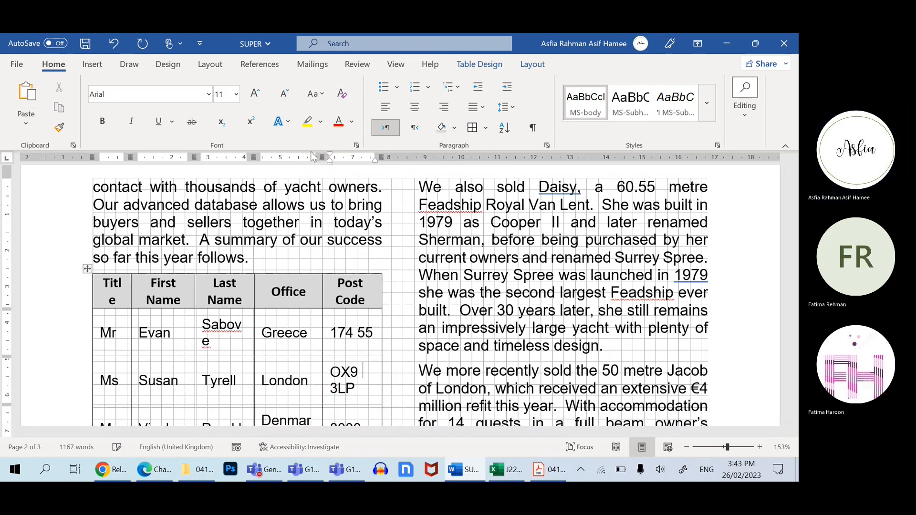
pyautogui.scroll(-4, 307, 281)
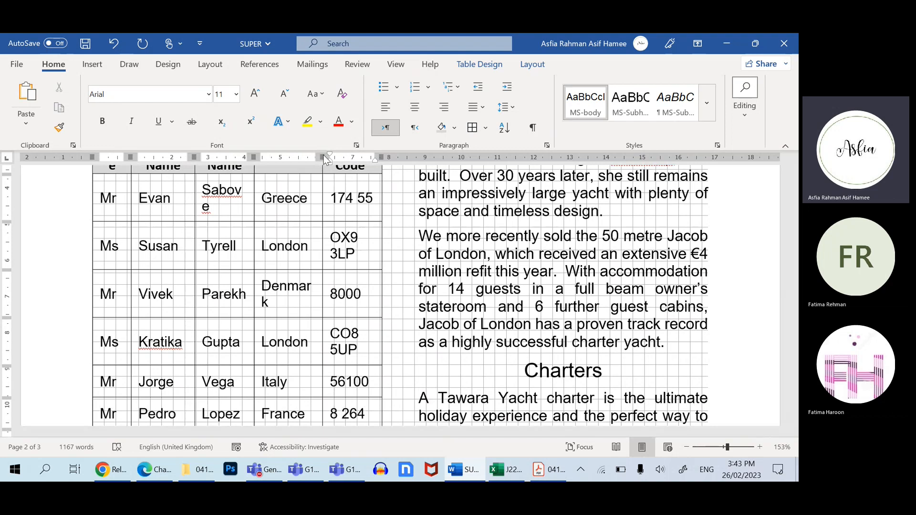
pyautogui.moveTo(323, 161); pyautogui.dragTo(325, 162)
pyautogui.hotkey('ctrl', 'z')
# - Widen the Office column so that Denmark fits on a single line
pyautogui.click(295, 278)
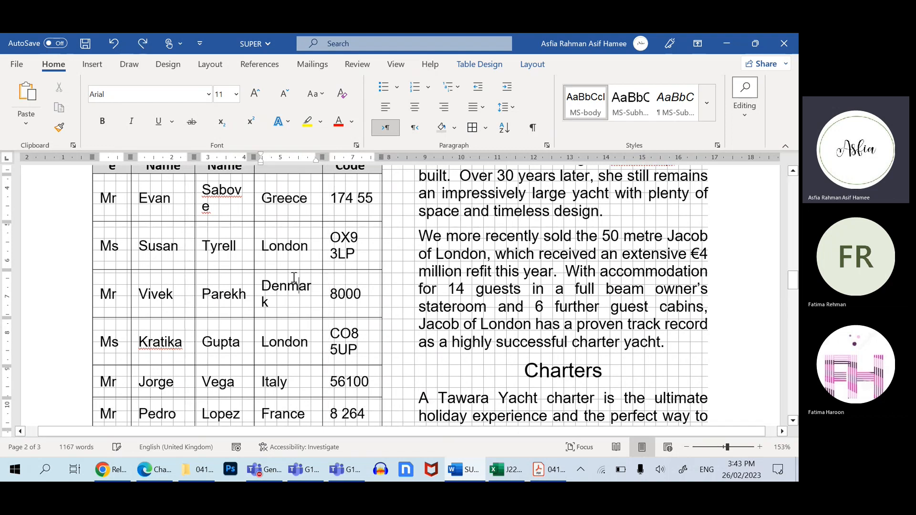
pyautogui.moveTo(327, 155); pyautogui.dragTo(340, 156)
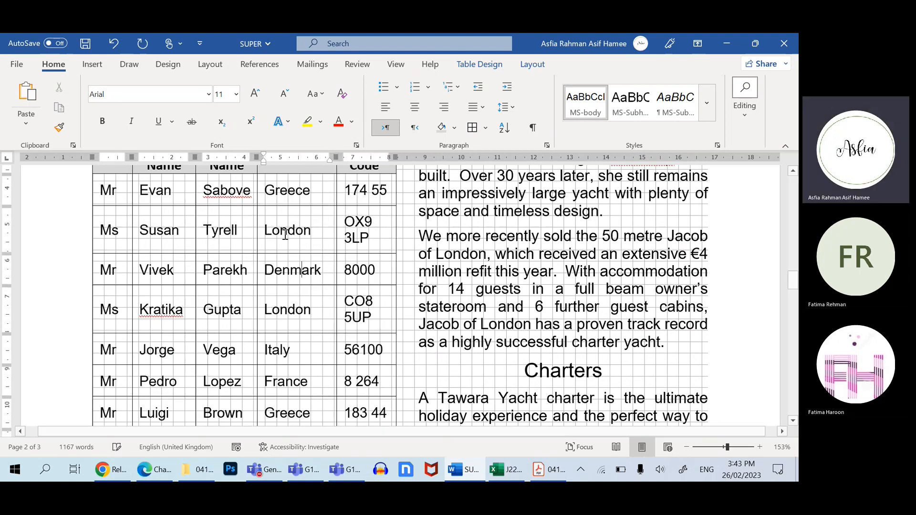
pyautogui.scroll(1, 241, 332)
pyautogui.scroll(3, 241, 332)
pyautogui.click(183, 326)
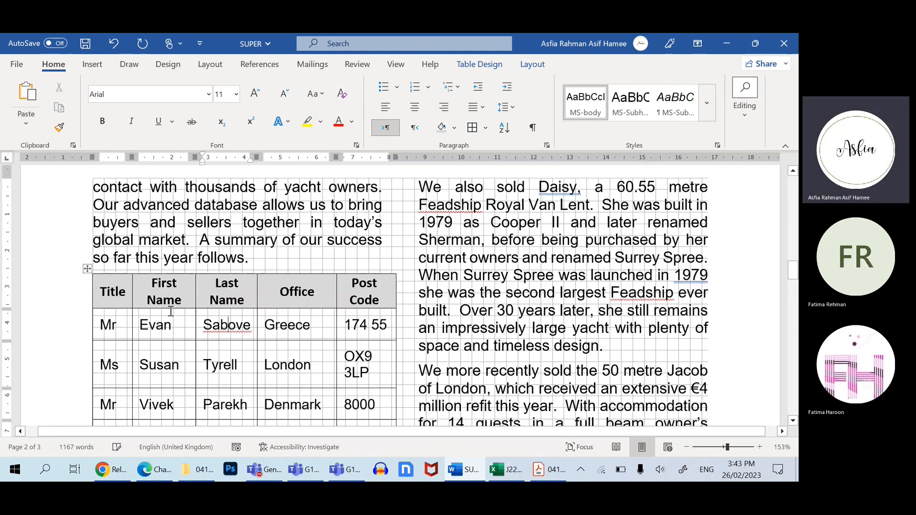
# - Set the whole table's default left and right cell margins to 0.1 cm
pyautogui.click(87, 270)
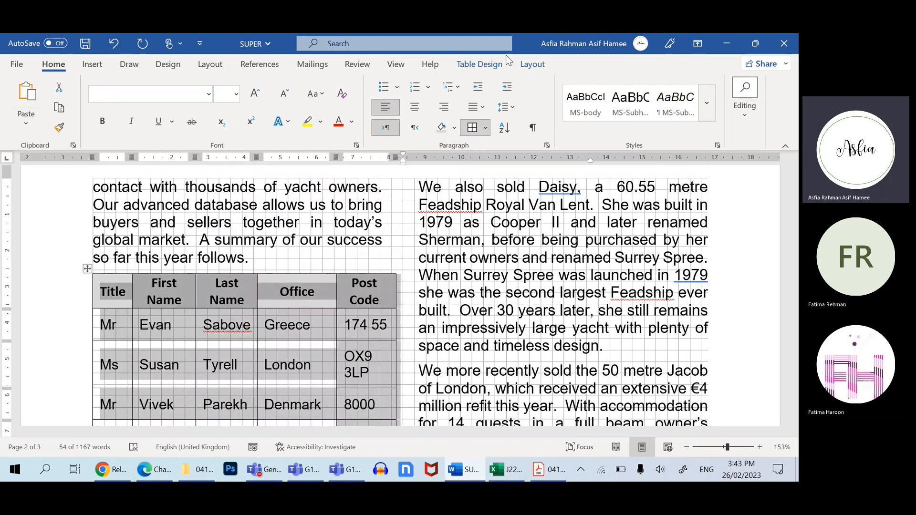
pyautogui.click(537, 71)
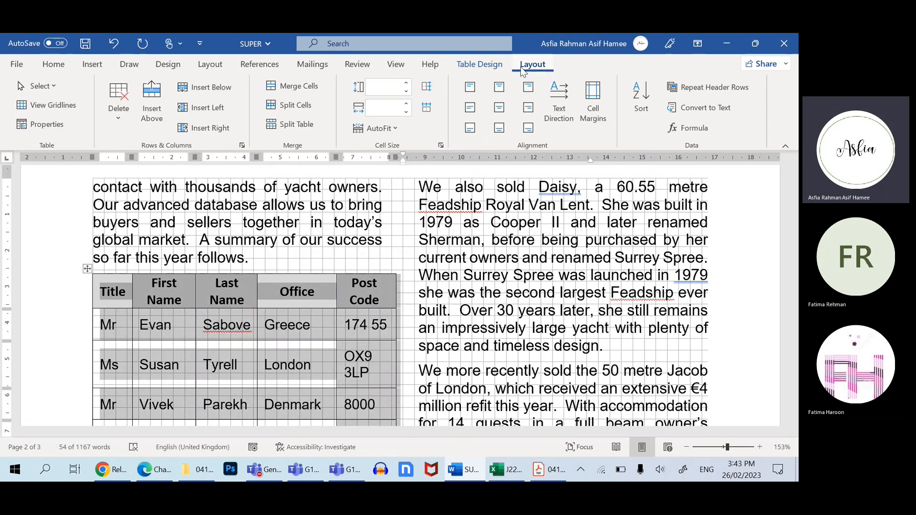
pyautogui.click(596, 119)
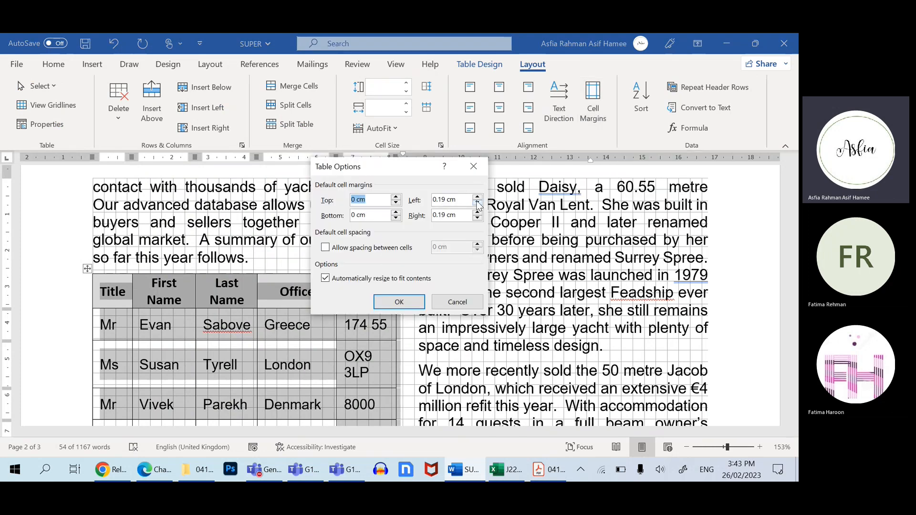
pyautogui.click(477, 203)
pyautogui.click(477, 202)
pyautogui.click(477, 218)
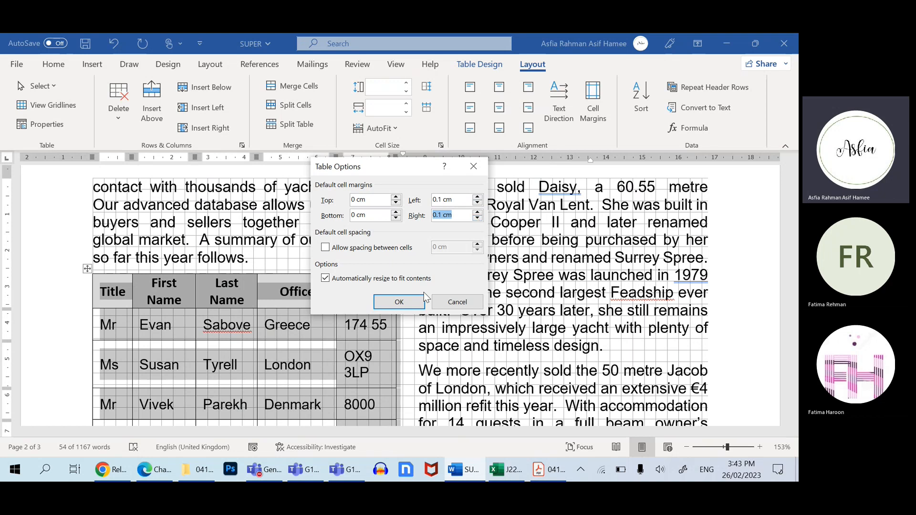
pyautogui.click(419, 301)
# - Move the boundary between the Office and Post Code columns inward so the table ends at the text column's edge, and check all rows
pyautogui.click(382, 353)
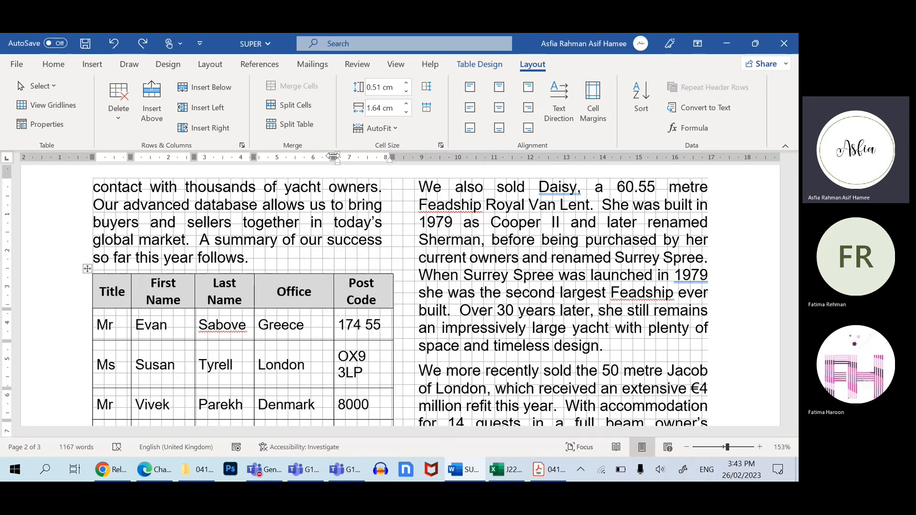
pyautogui.moveTo(334, 156); pyautogui.dragTo(324, 156)
pyautogui.scroll(-3, 287, 341)
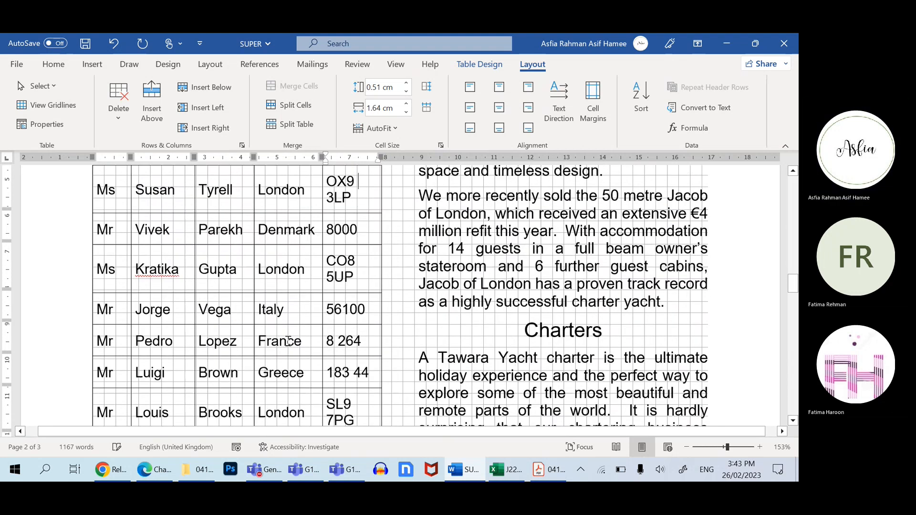
pyautogui.scroll(-2, 287, 340)
pyautogui.scroll(6, 380, 305)
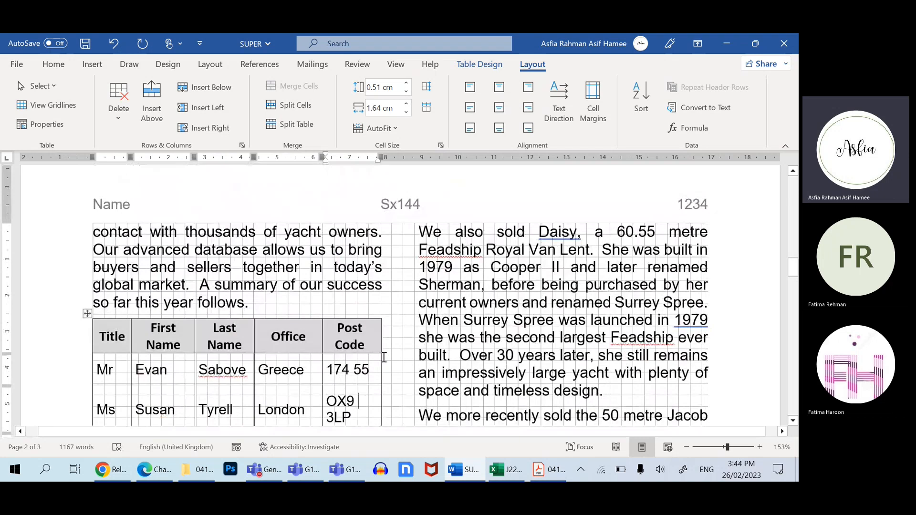
pyautogui.scroll(-1, 383, 358)
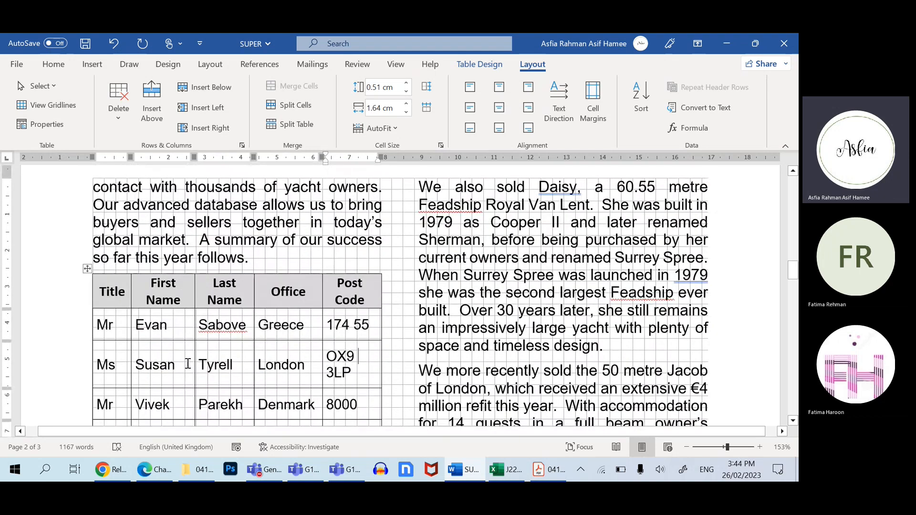
pyautogui.scroll(-7, 188, 363)
pyautogui.scroll(3, 395, 397)
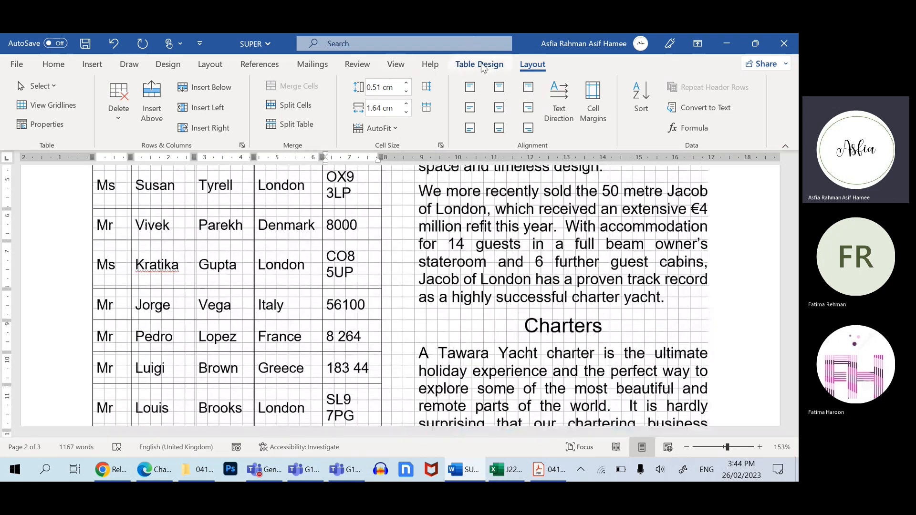
# - Turn off the drawing gridlines shown behind the document's text and table
pyautogui.click(594, 101)
pyautogui.click(476, 163)
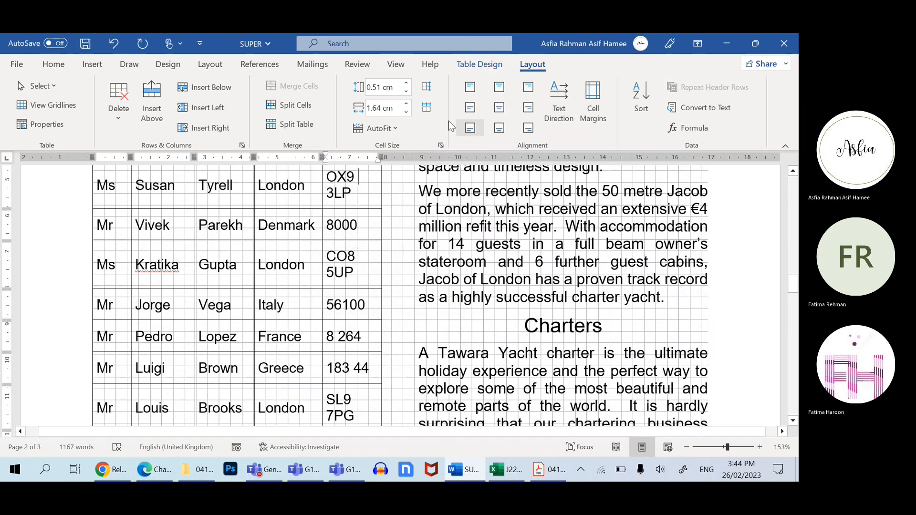
pyautogui.click(478, 64)
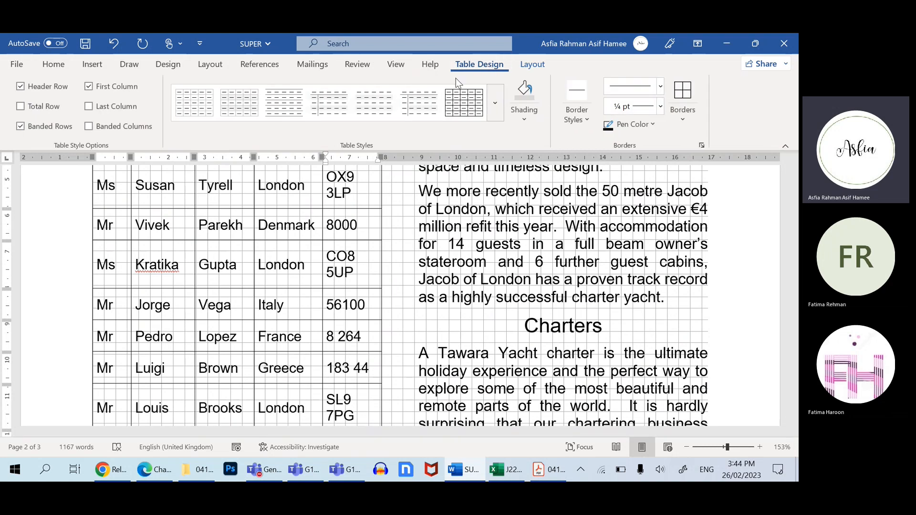
pyautogui.click(396, 65)
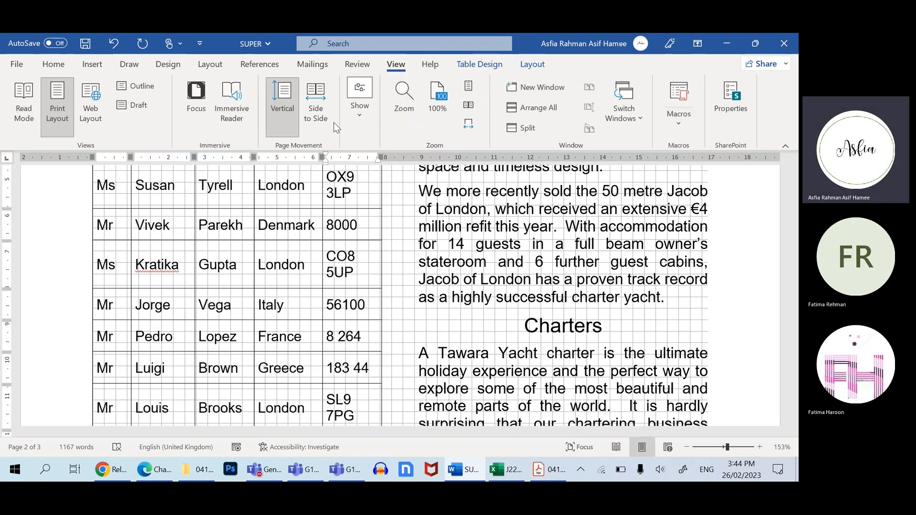
pyautogui.click(360, 114)
pyautogui.click(371, 174)
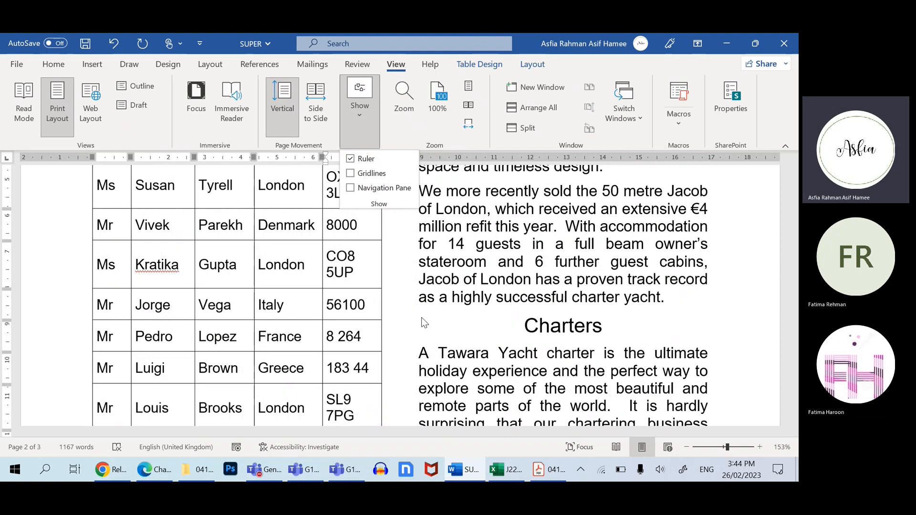
# - Zoom out to 50% and review the layout of all pages, checking the table's fit and the column ends
pyautogui.scroll(-10, 109, 258)
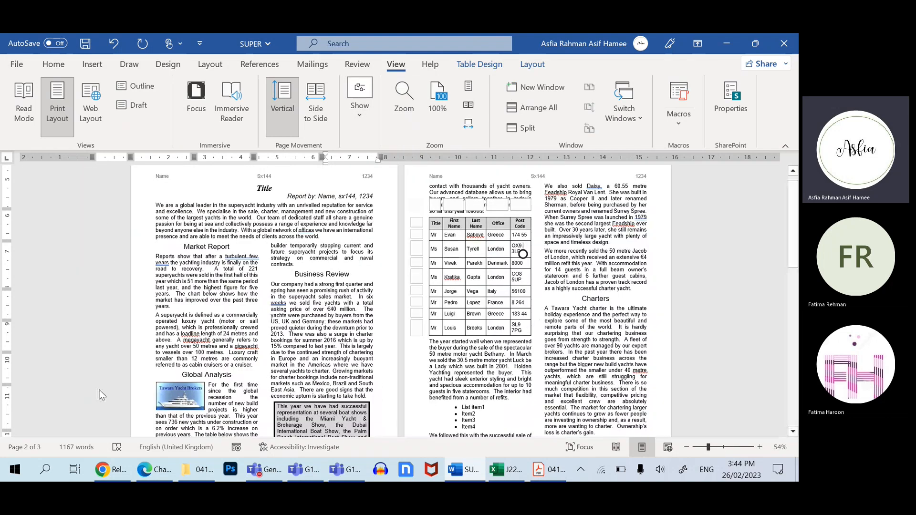
pyautogui.scroll(-1, 94, 343)
pyautogui.scroll(-1, 730, 307)
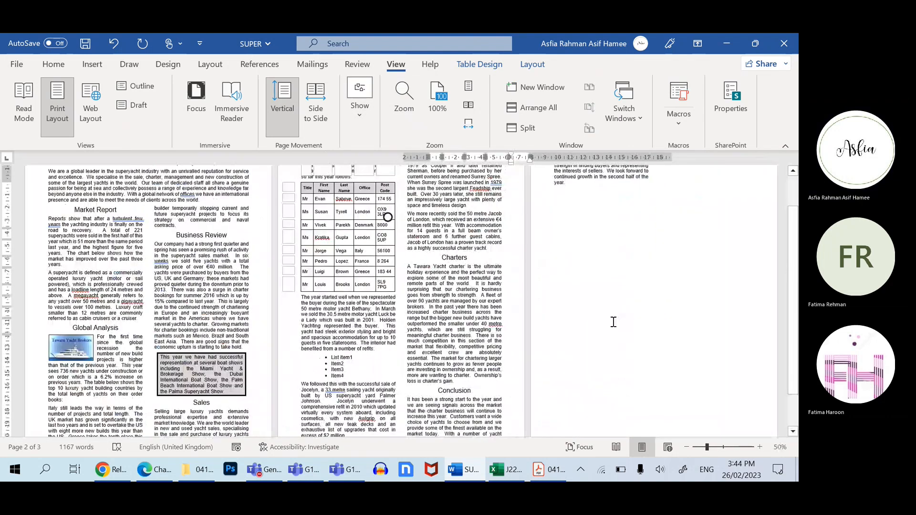
pyautogui.scroll(-2, 553, 349)
pyautogui.scroll(4, 552, 349)
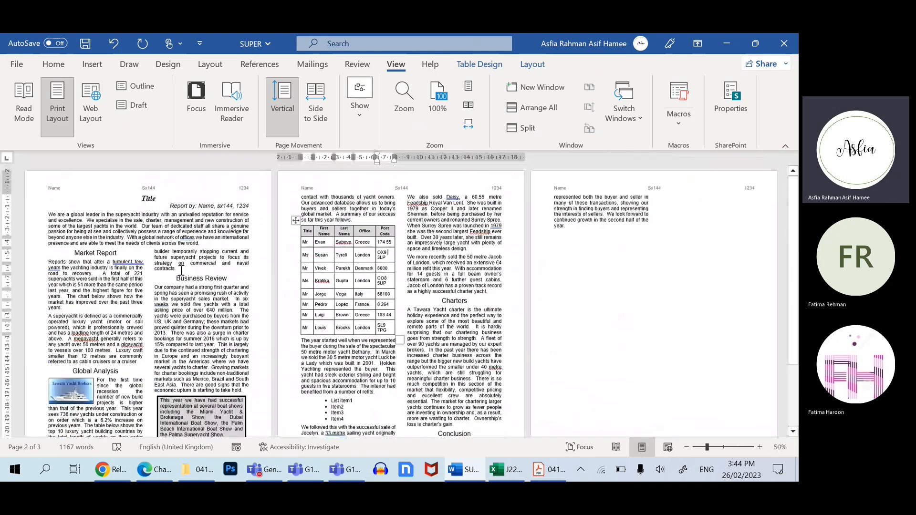
pyautogui.scroll(-4, 181, 270)
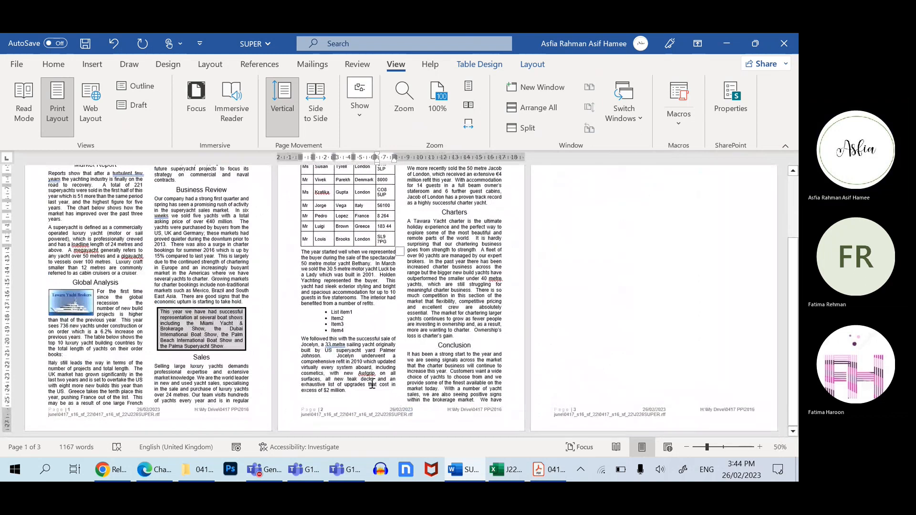
pyautogui.click(374, 408)
pyautogui.scroll(4, 375, 408)
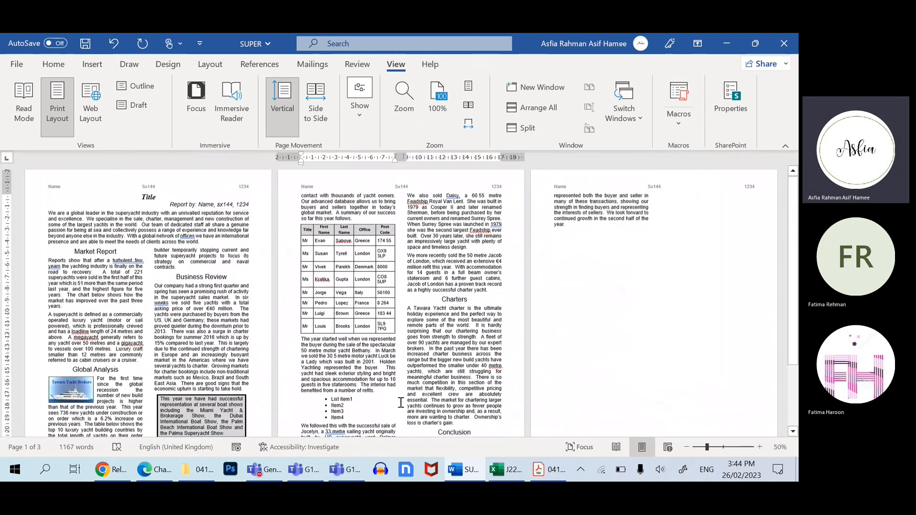
pyautogui.scroll(-4, 441, 298)
pyautogui.click(364, 398)
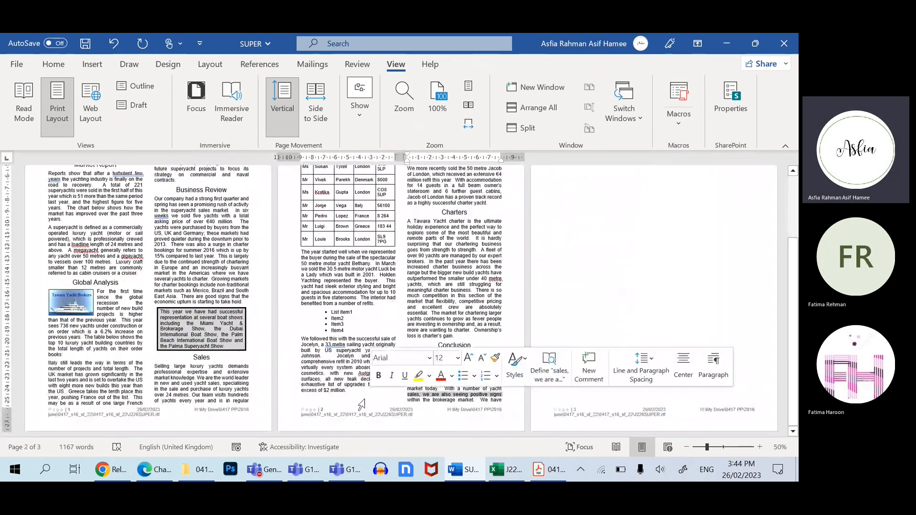
pyautogui.click(356, 402)
pyautogui.click(384, 310)
pyautogui.scroll(3, 388, 300)
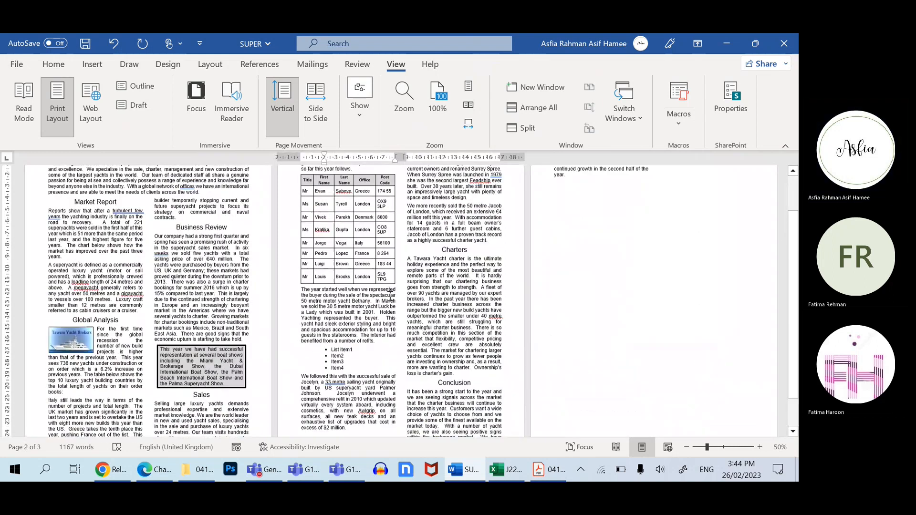
pyautogui.click(340, 265)
pyautogui.click(296, 207)
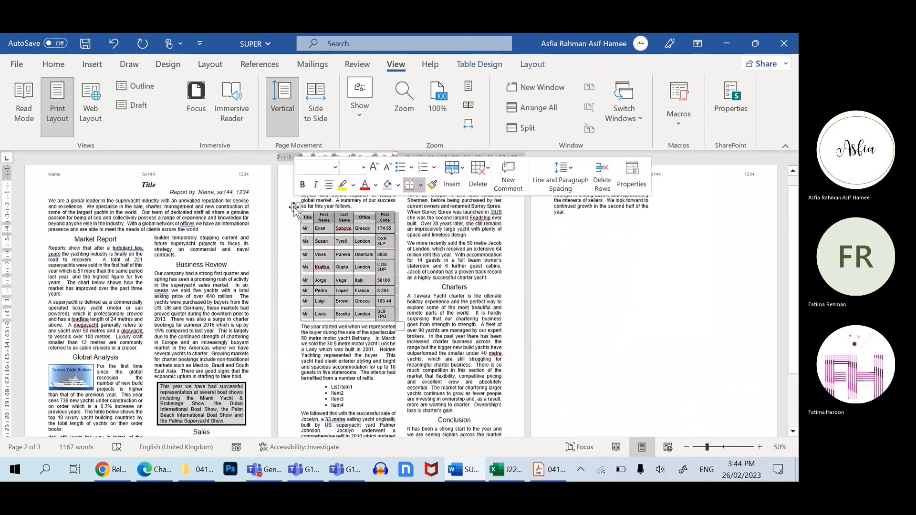
pyautogui.click(351, 301)
pyautogui.moveTo(400, 326); pyautogui.dragTo(395, 307)
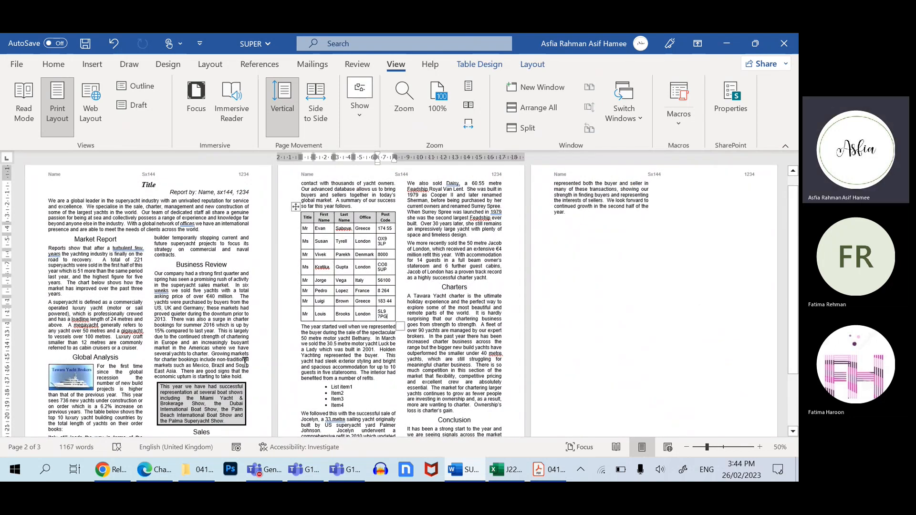
pyautogui.scroll(-3, 246, 362)
pyautogui.scroll(3, 248, 275)
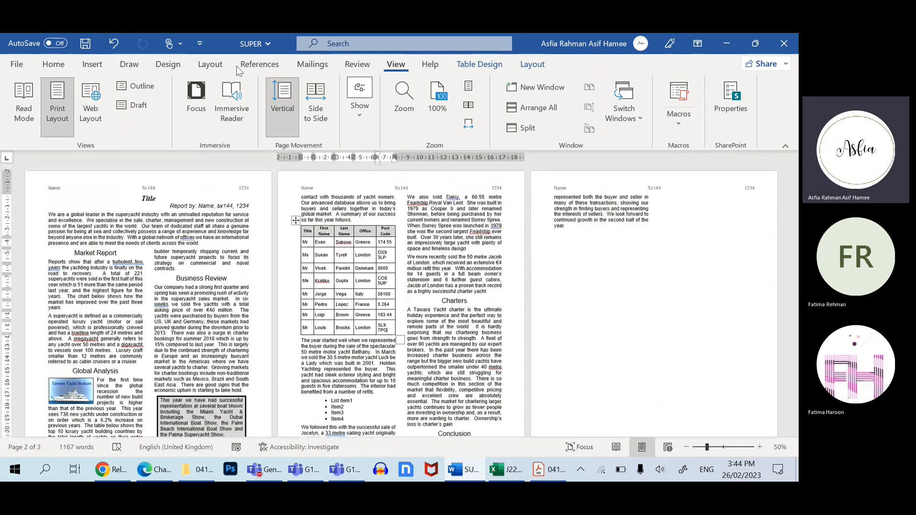
pyautogui.click(129, 65)
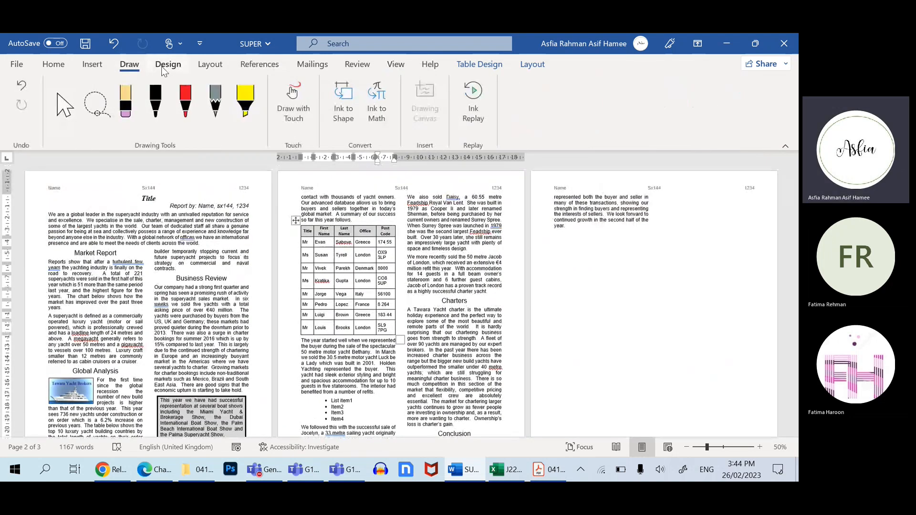
pyautogui.click(168, 64)
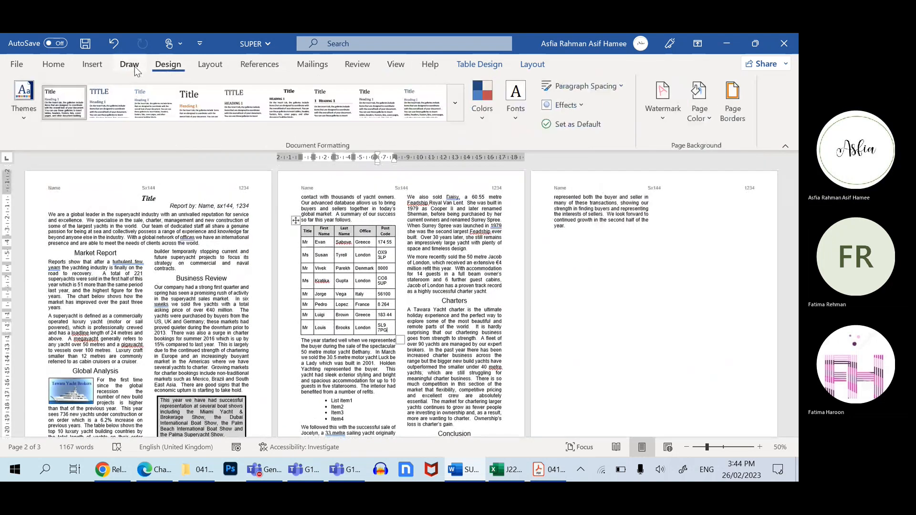
pyautogui.click(501, 328)
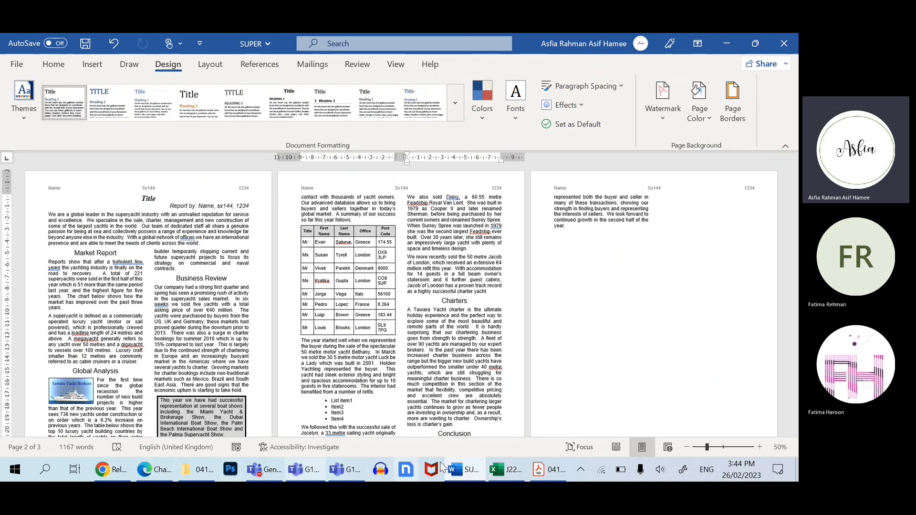
# - Switch to the question paper in Adobe Acrobat Reader and read the chart tasks
pyautogui.click(547, 473)
pyautogui.scroll(-10, 493, 348)
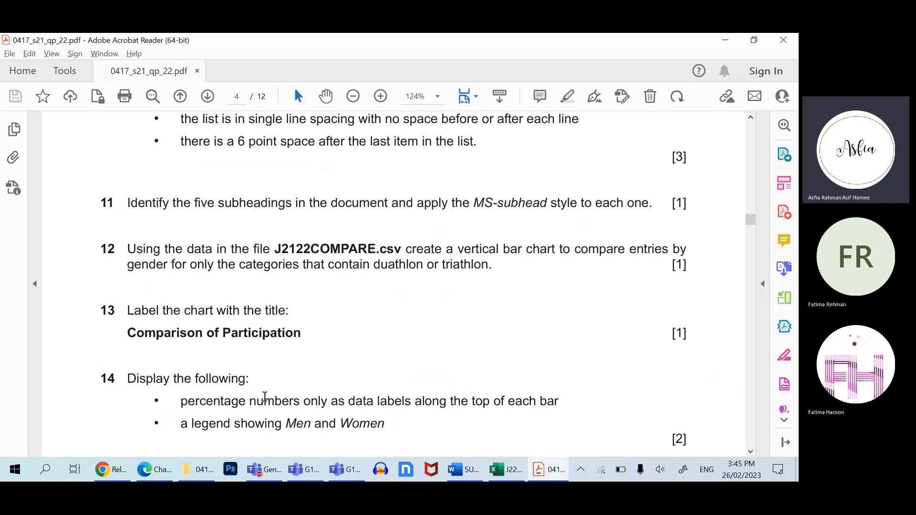
# - Switch to File Explorer, open J226CLIENTS from the 0417_s16_sf_22 folder in Excel and look at its data
pyautogui.click(199, 470)
pyautogui.click(307, 170)
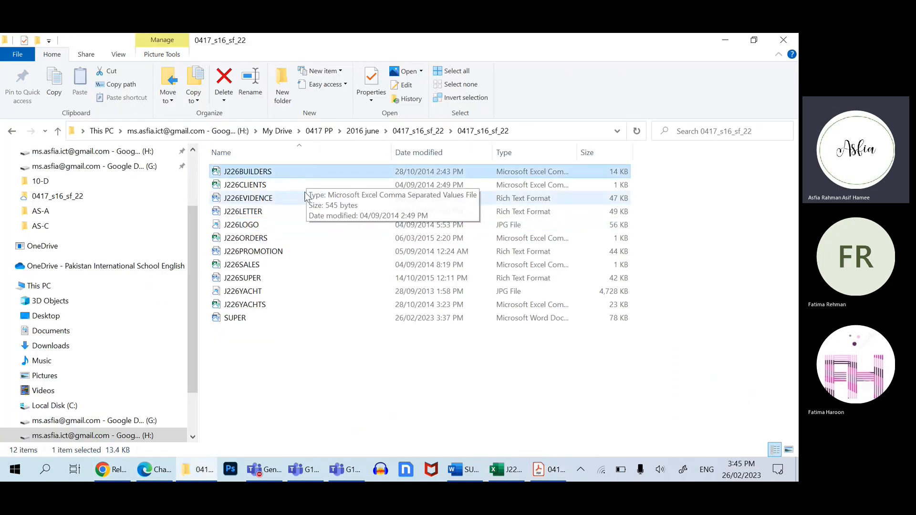
pyautogui.doubleClick(303, 185)
pyautogui.click(290, 304)
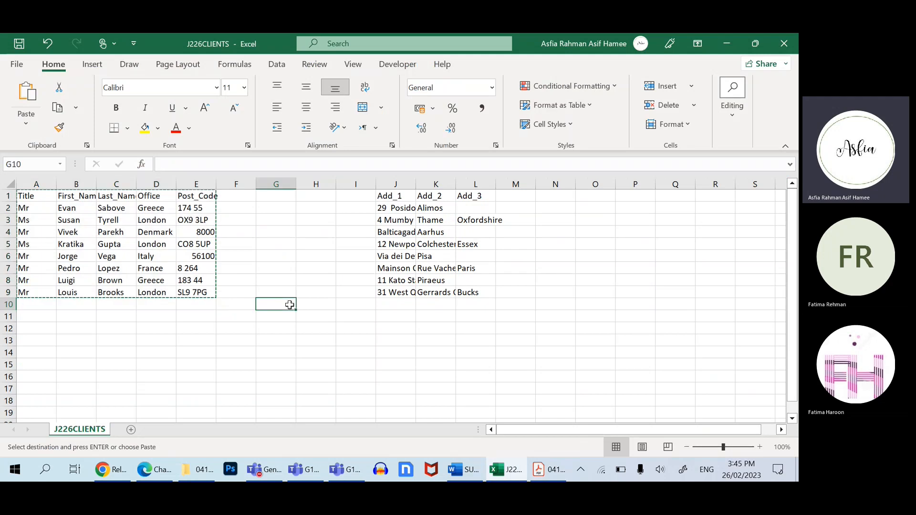
pyautogui.click(337, 354)
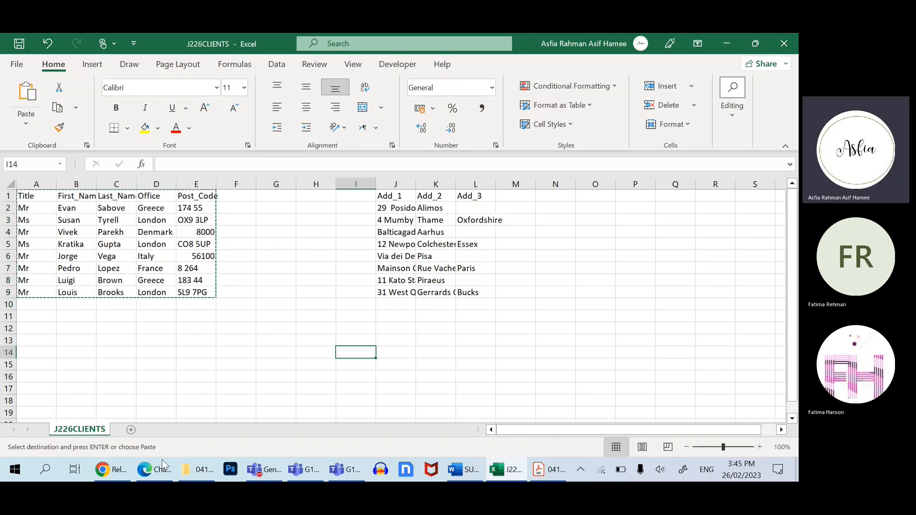
# - Clear the copy selection in J226CLIENTS, open J226SALES from the 0417_s16_sf_22 folder and dismiss its data loss warning
pyautogui.click(197, 470)
pyautogui.doubleClick(254, 264)
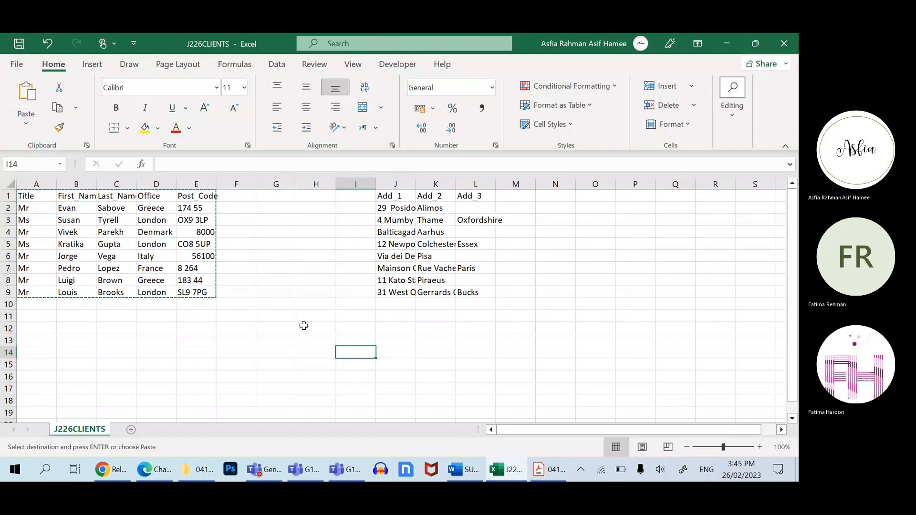
pyautogui.press('Escape')
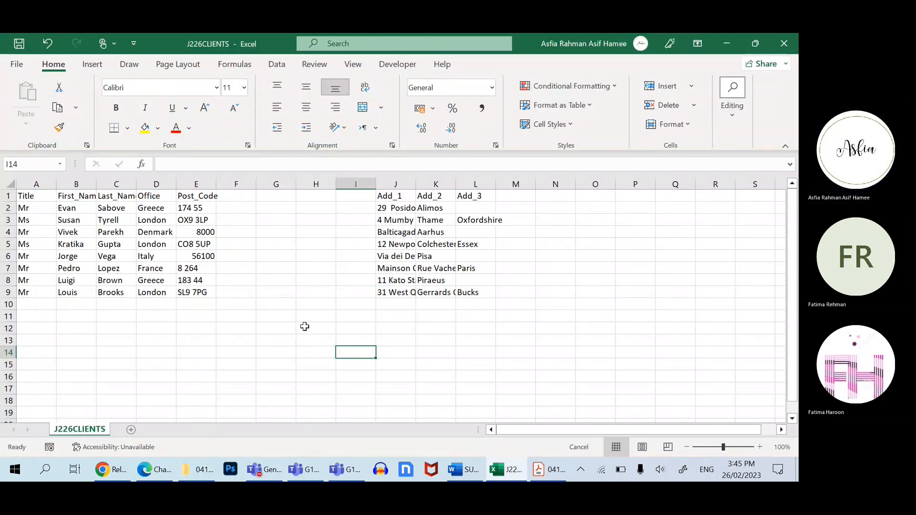
pyautogui.click(324, 329)
pyautogui.click(197, 469)
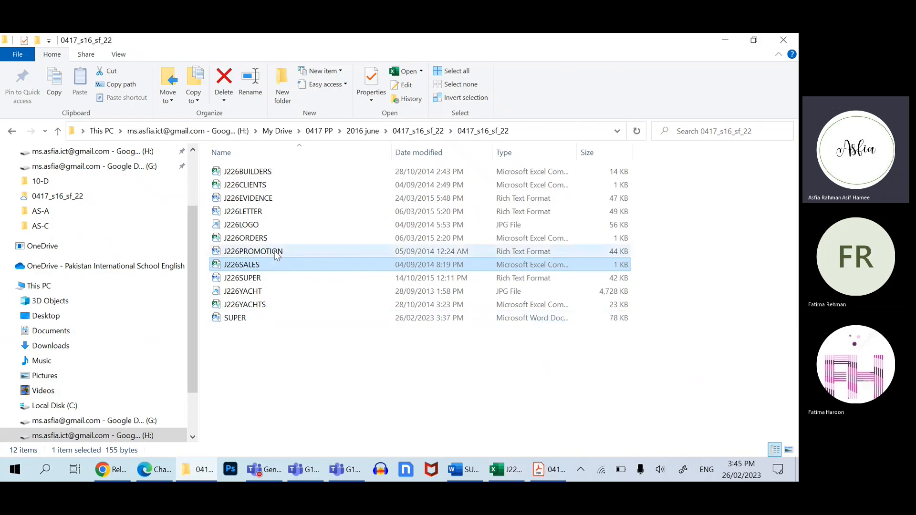
pyautogui.doubleClick(266, 263)
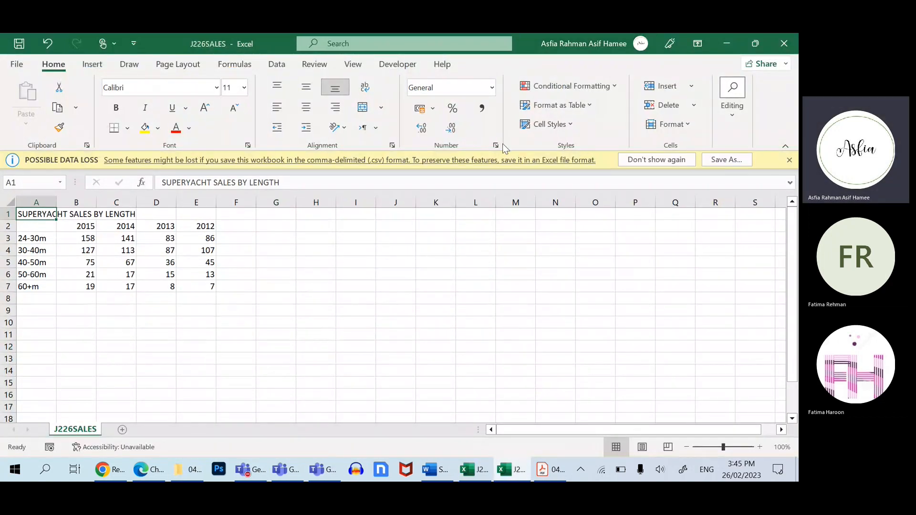
pyautogui.click(788, 160)
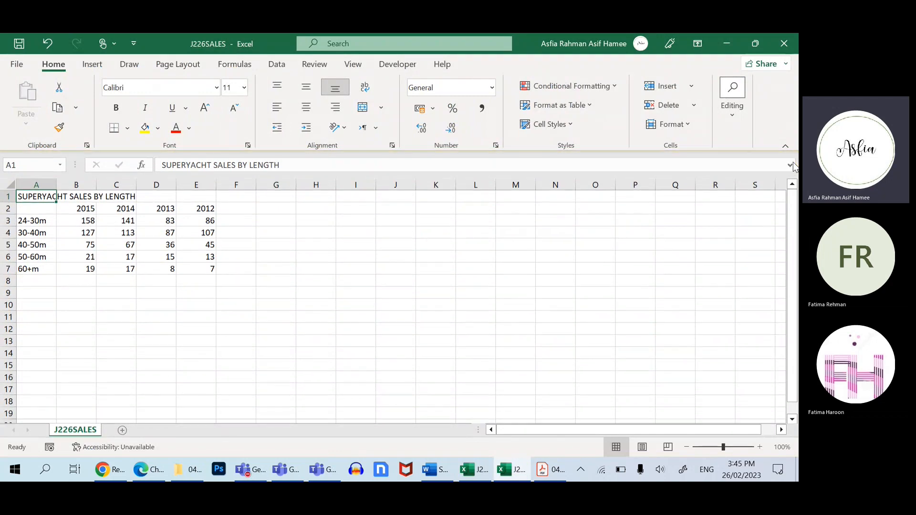
# - Widen column A of the J226SALES sheet to about twice its width
pyautogui.click(275, 292)
pyautogui.click(50, 184)
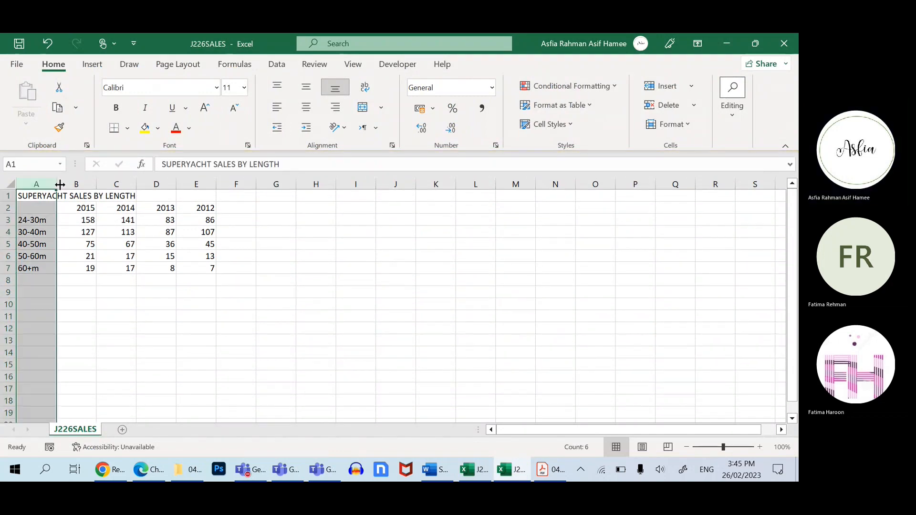
pyautogui.moveTo(57, 184); pyautogui.dragTo(116, 181)
pyautogui.click(60, 227)
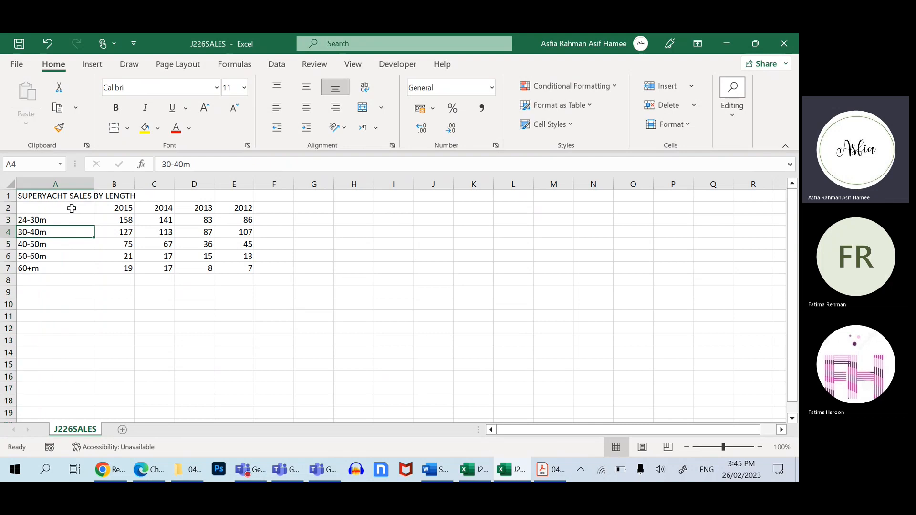
pyautogui.click(72, 208)
pyautogui.click(124, 244)
pyautogui.click(123, 219)
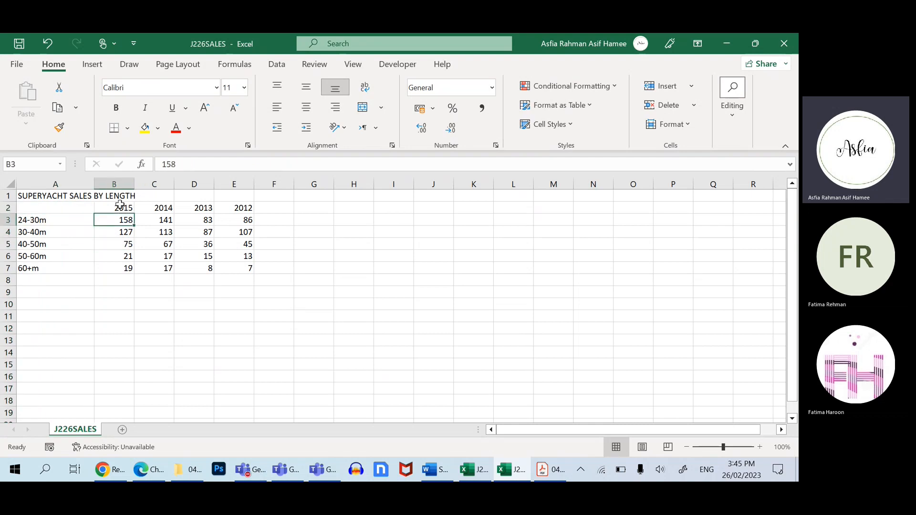
pyautogui.click(123, 208)
pyautogui.moveTo(123, 219); pyautogui.dragTo(244, 264)
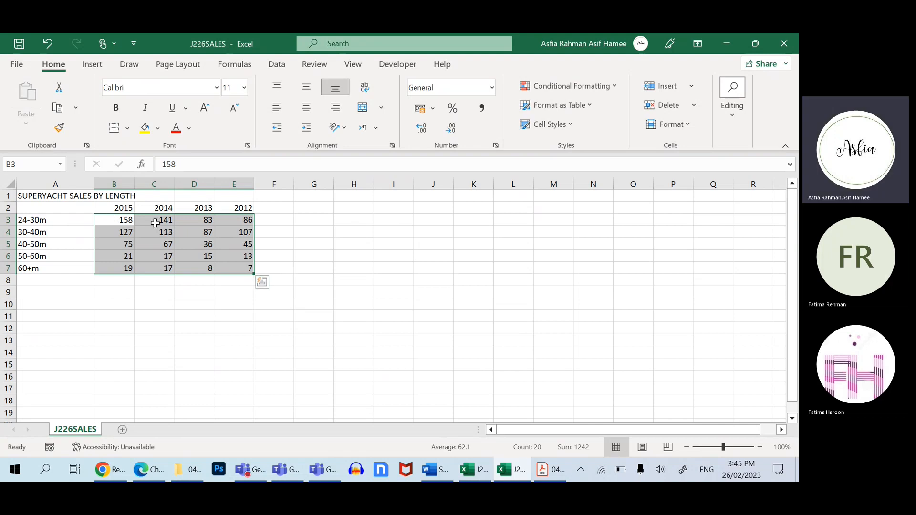
pyautogui.moveTo(90, 210); pyautogui.dragTo(239, 263)
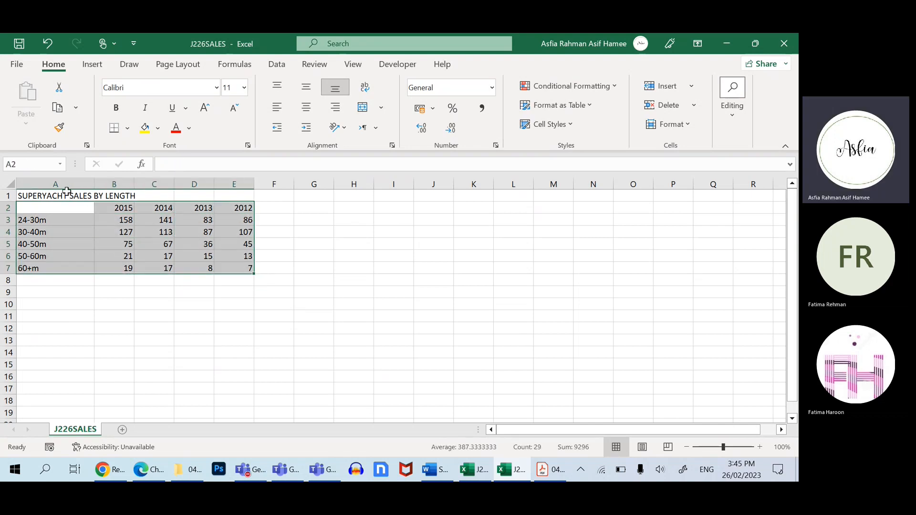
pyautogui.moveTo(114, 219); pyautogui.dragTo(152, 220)
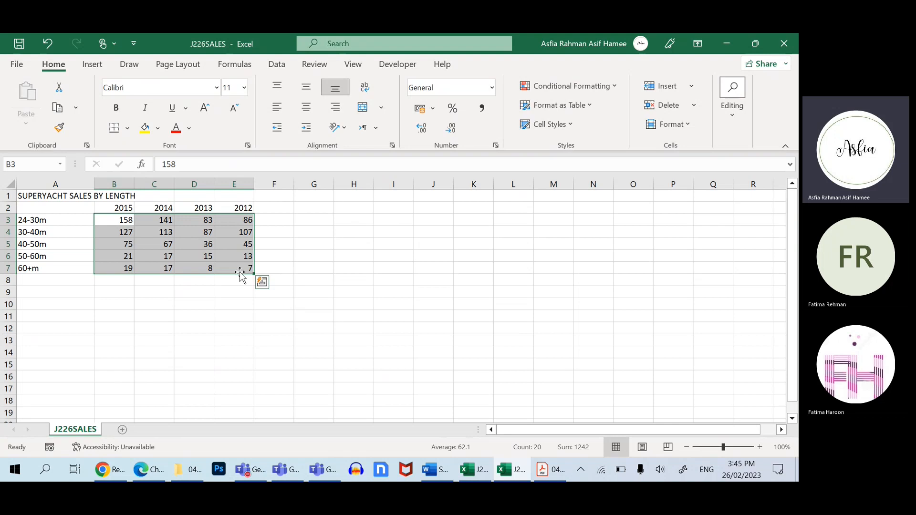
pyautogui.click(108, 67)
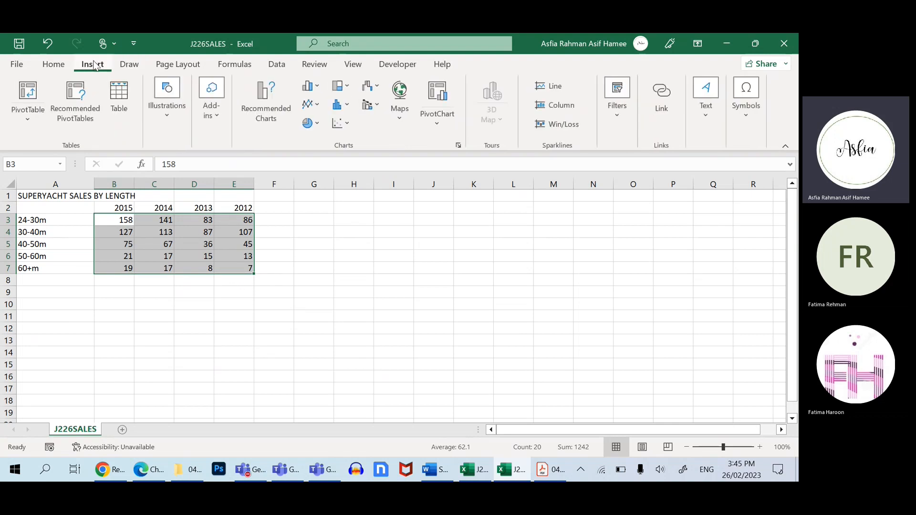
pyautogui.click(307, 87)
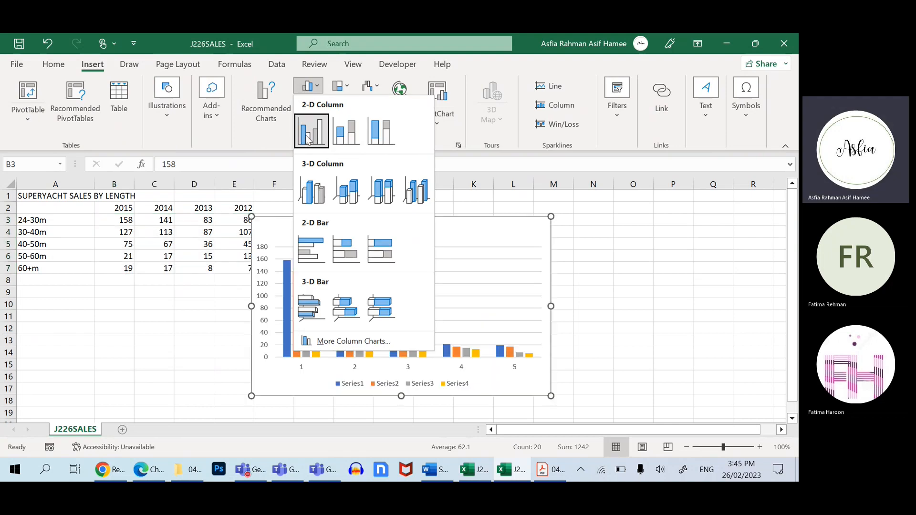
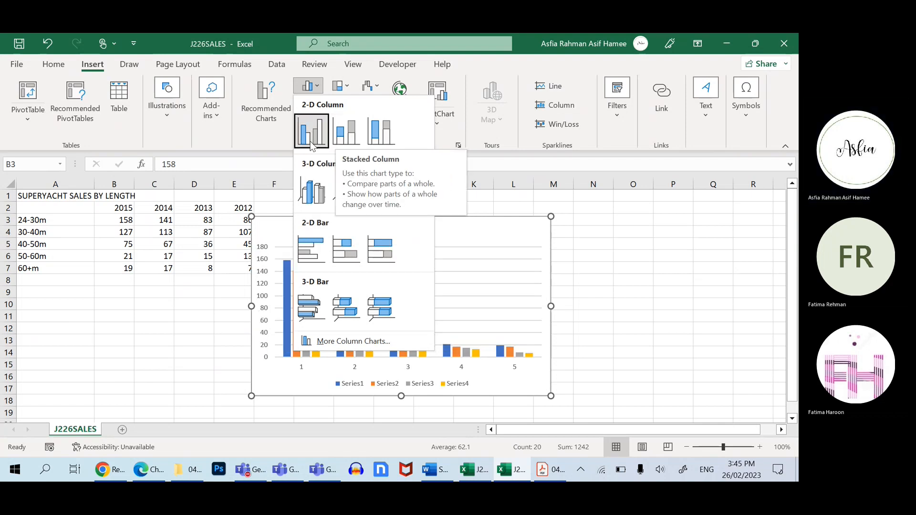
pyautogui.click(124, 223)
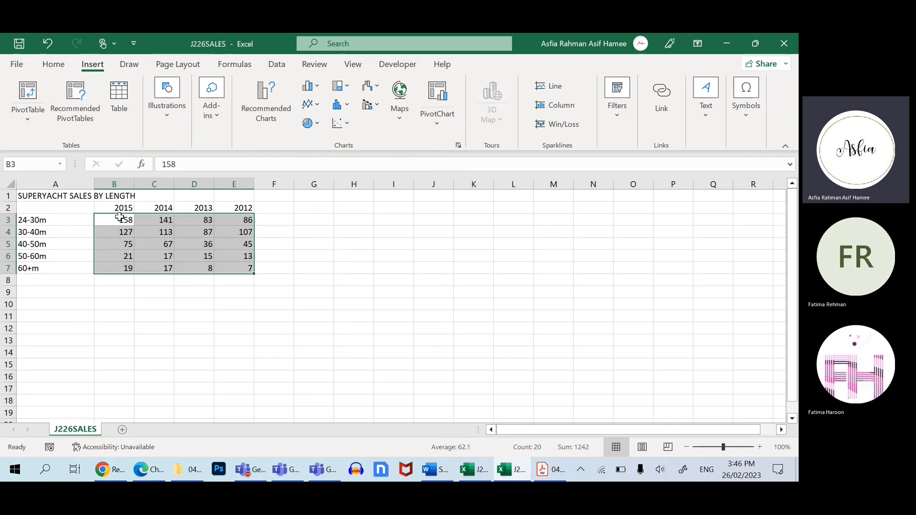
# - Insert the first recommended Clustered Column chart from the sales figures in B3:E7
pyautogui.moveTo(124, 223); pyautogui.dragTo(227, 222)
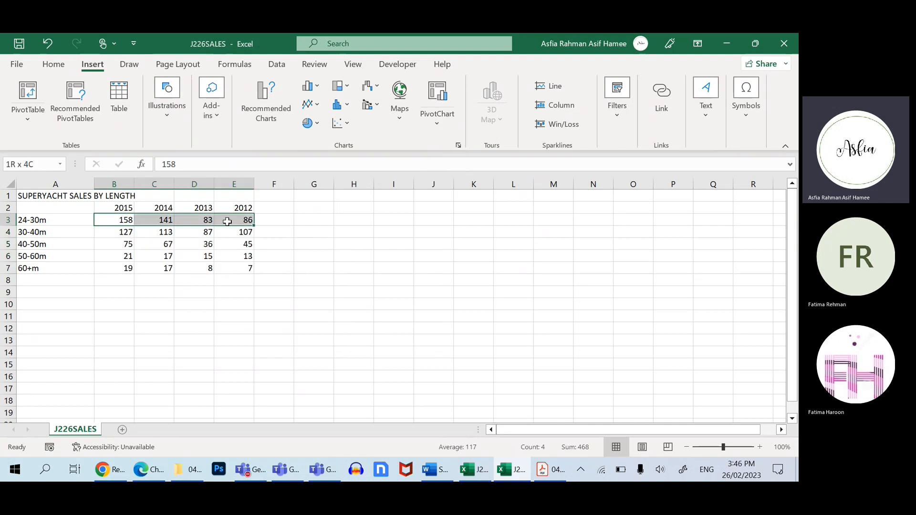
pyautogui.click(198, 270)
pyautogui.moveTo(121, 220); pyautogui.dragTo(220, 269)
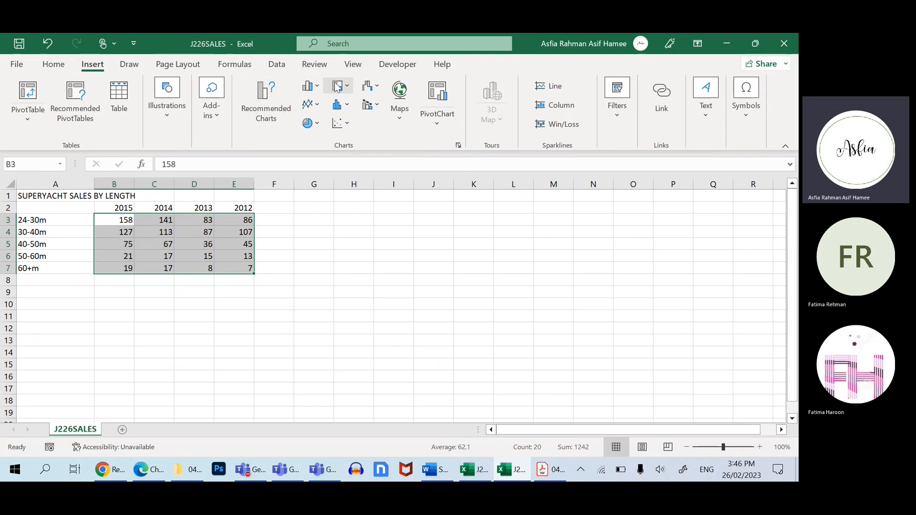
pyautogui.click(307, 86)
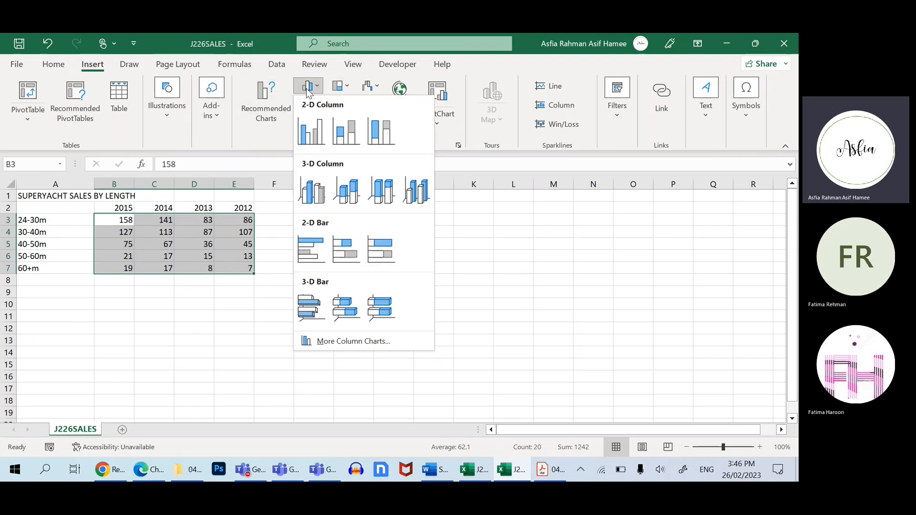
pyautogui.click(263, 103)
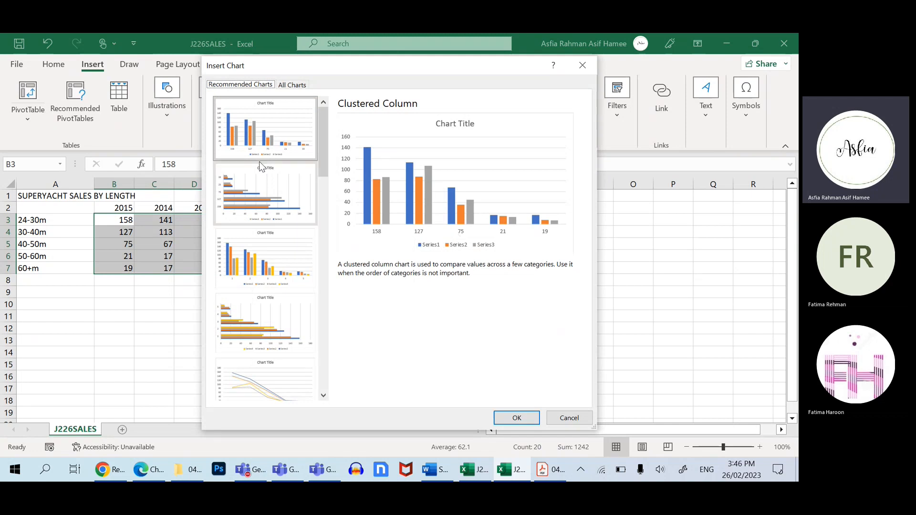
pyautogui.click(265, 196)
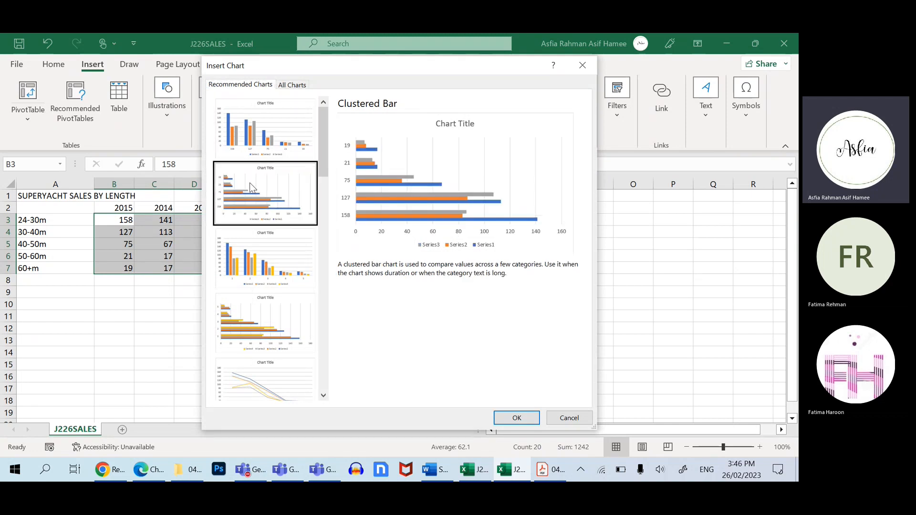
pyautogui.click(240, 141)
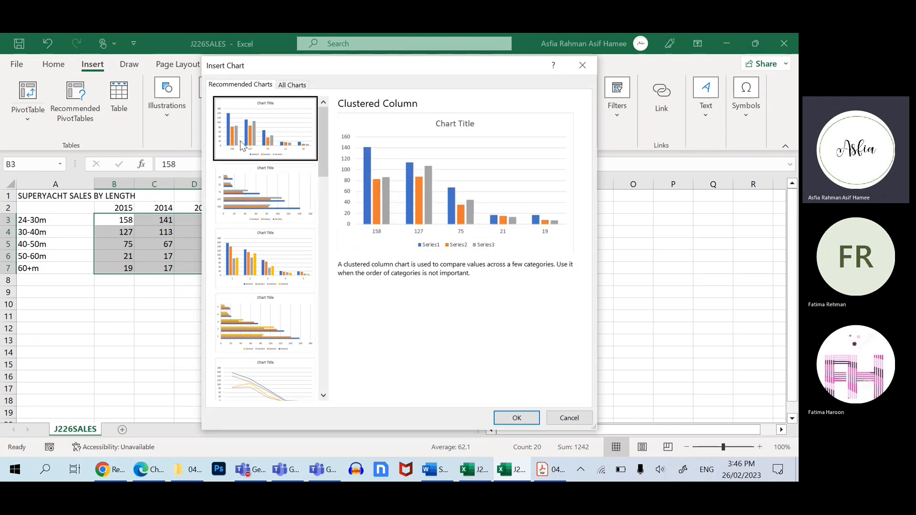
pyautogui.click(516, 418)
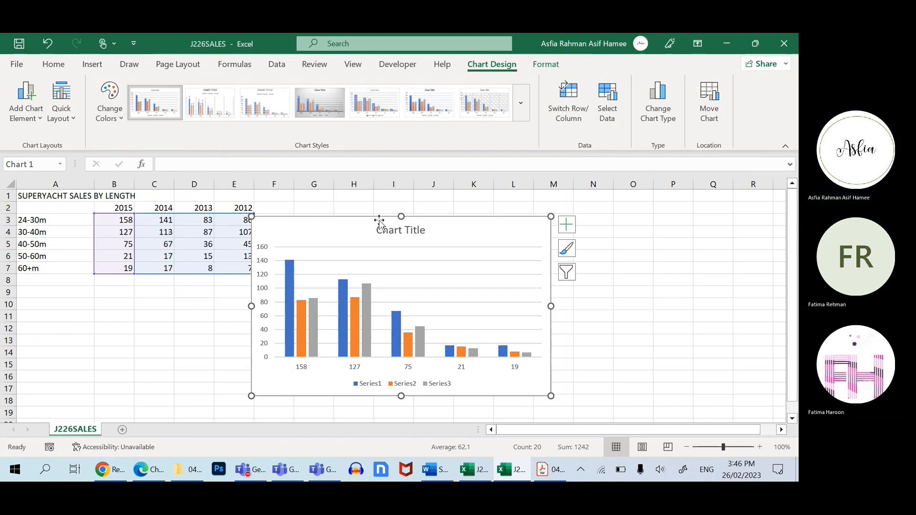
# - Move the chart clear of the data and replace its title with the text of cell A1, SUPERYACHT SALES BY LENGTH
pyautogui.moveTo(379, 221); pyautogui.dragTo(515, 216)
pyautogui.doubleClick(470, 218)
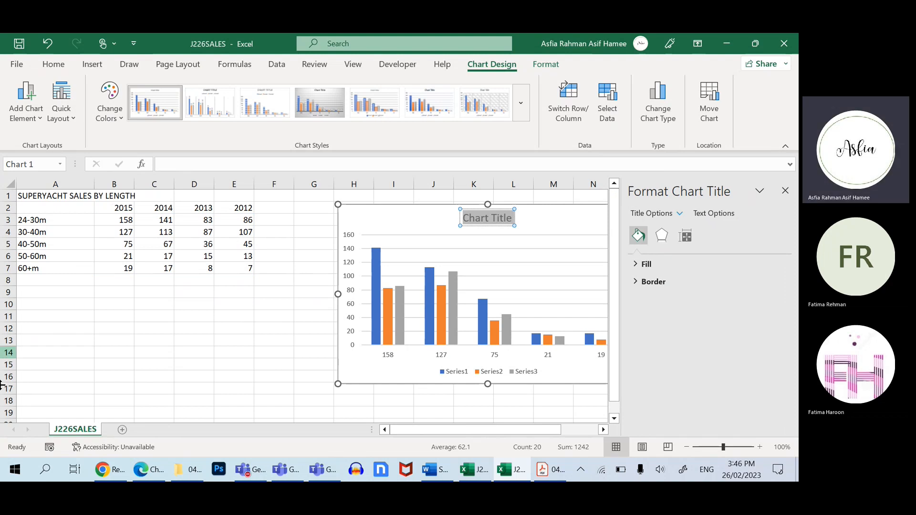
pyautogui.click(43, 197)
pyautogui.moveTo(311, 159); pyautogui.dragTo(161, 164)
pyautogui.hotkey('ctrl', 'c')
pyautogui.click(501, 223)
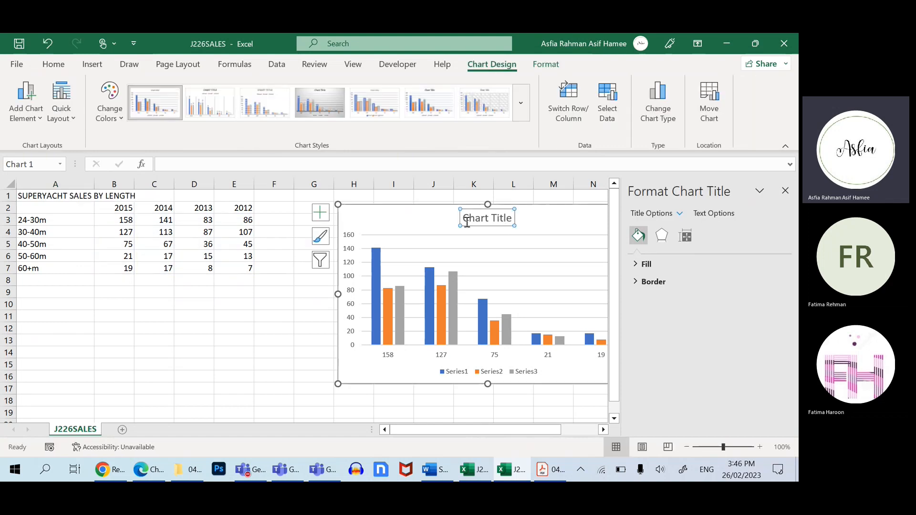
pyautogui.hotkey('ctrl', 'v')
pyautogui.press('Escape')
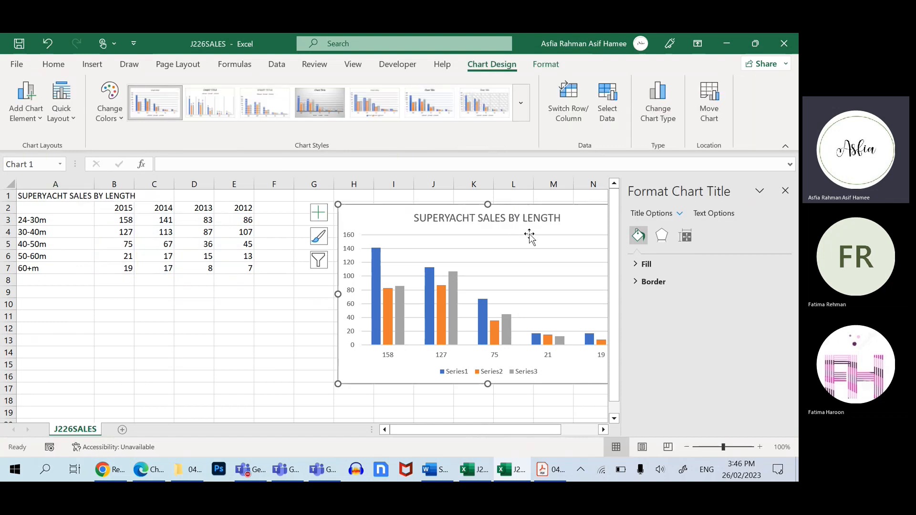
# - Set the chart title's font colour to black
pyautogui.click(53, 64)
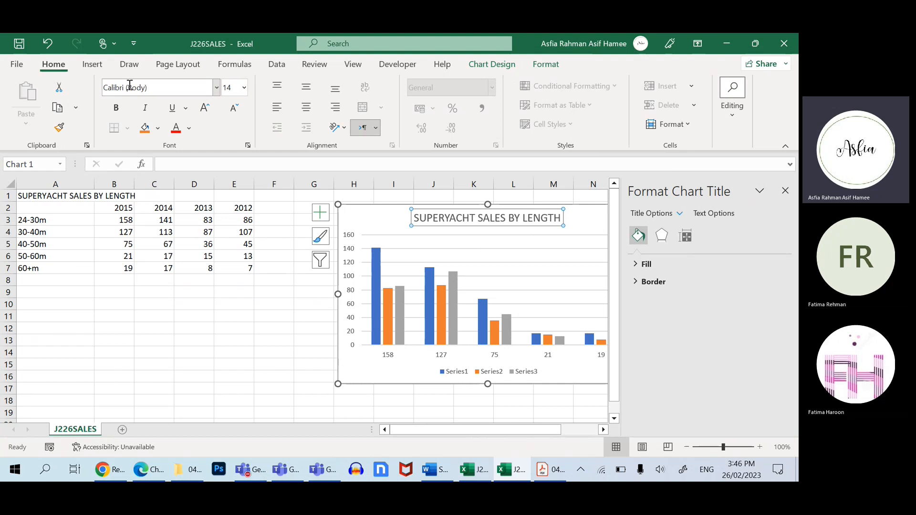
pyautogui.click(188, 128)
pyautogui.click(188, 150)
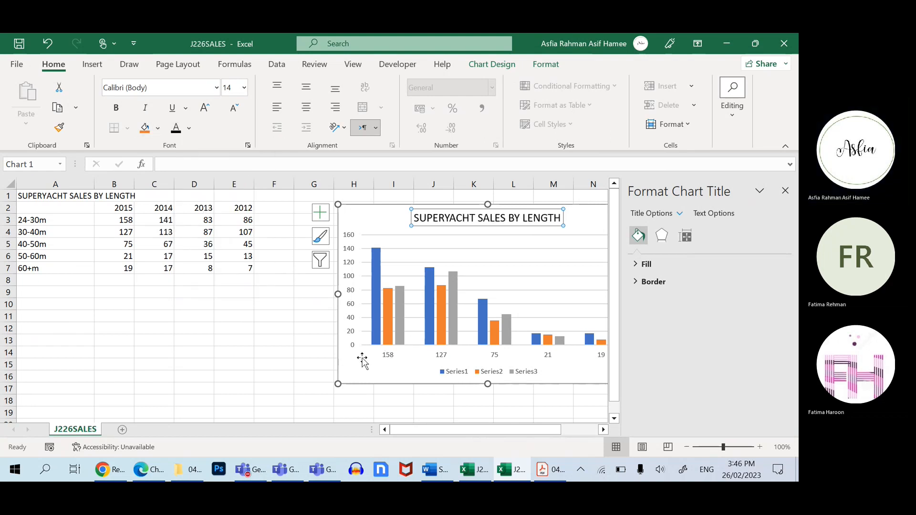
# - Set the vertical axis maximum to 140, review the remaining axis options and close the axis formatting
pyautogui.click(356, 343)
pyautogui.click(355, 293)
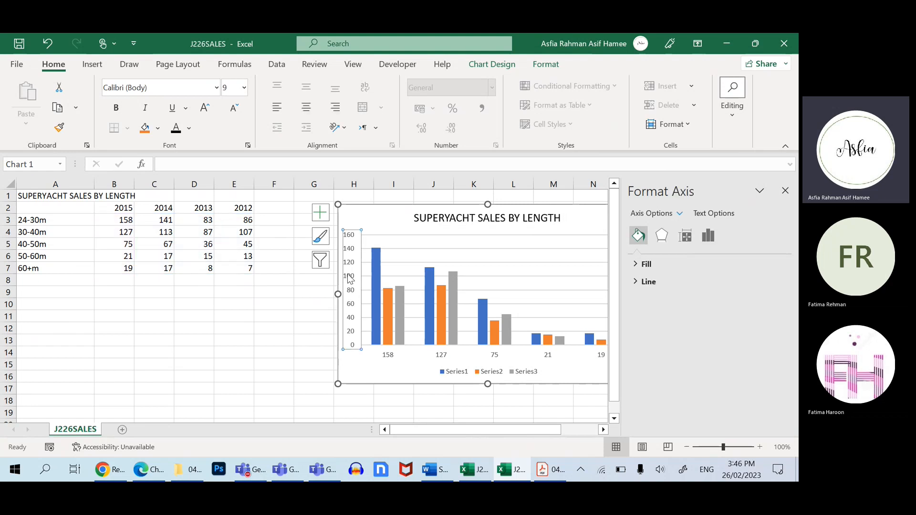
pyautogui.doubleClick(348, 275)
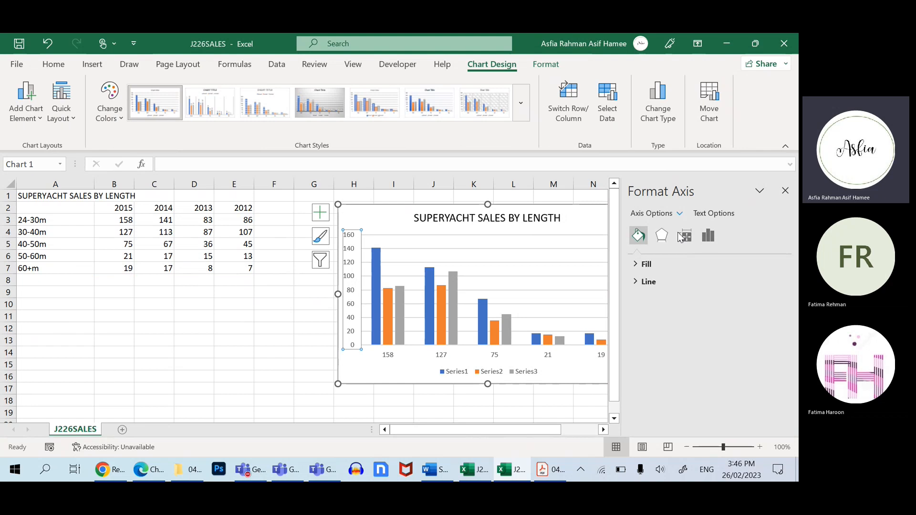
pyautogui.click(709, 242)
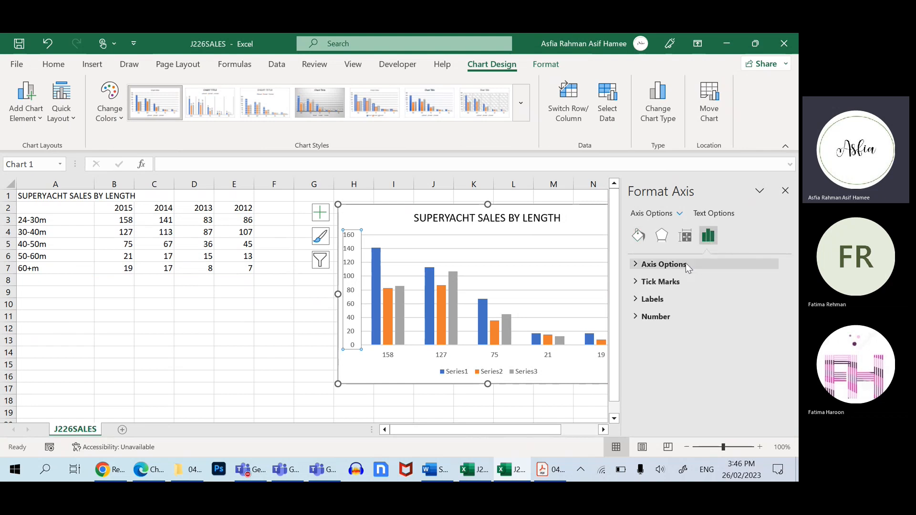
pyautogui.click(669, 267)
pyautogui.scroll(-1, 762, 293)
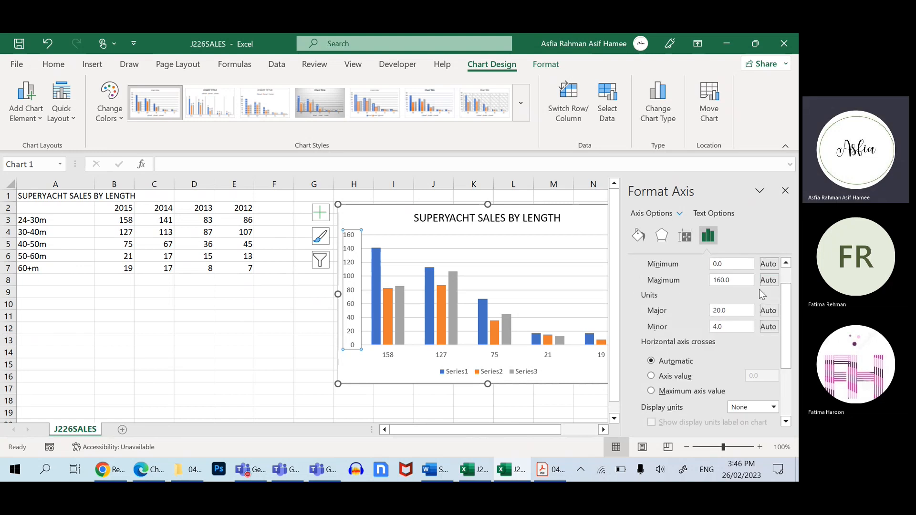
pyautogui.scroll(1, 741, 299)
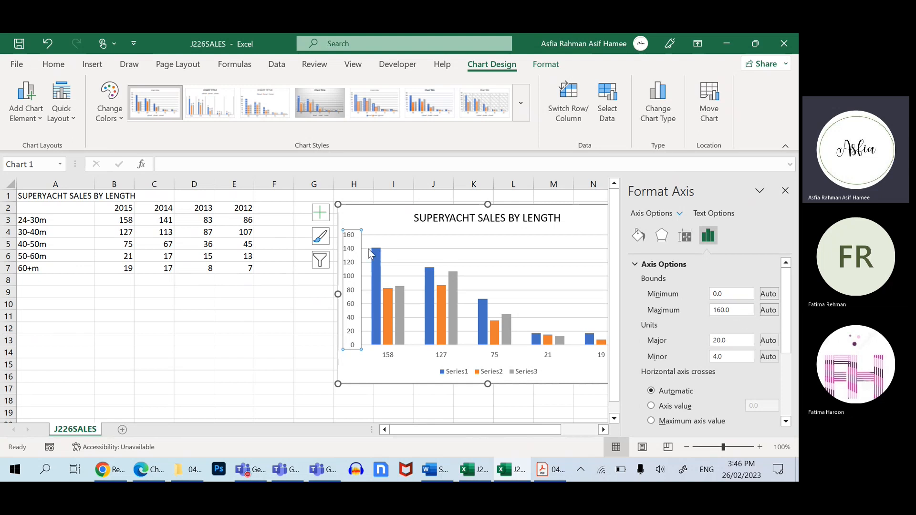
pyautogui.moveTo(746, 309); pyautogui.dragTo(690, 307)
pyautogui.write('140')
pyautogui.press('Return')
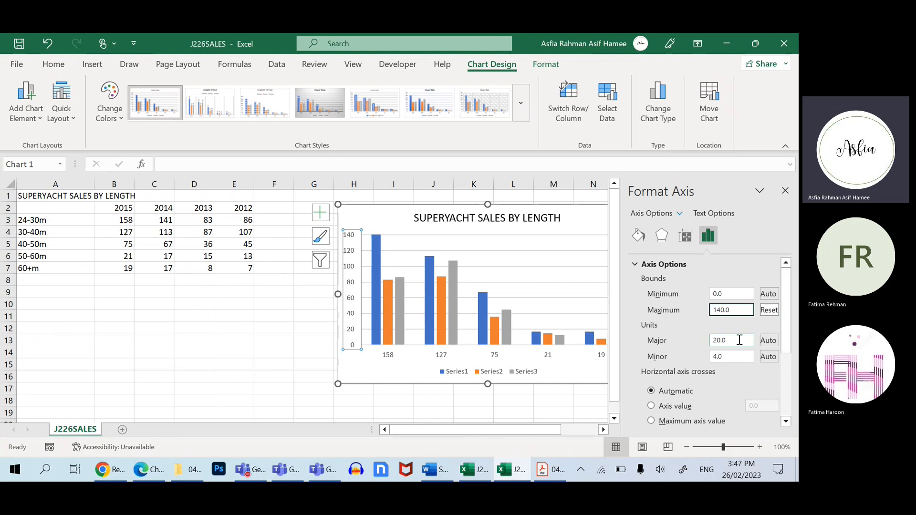
pyautogui.scroll(-2, 730, 334)
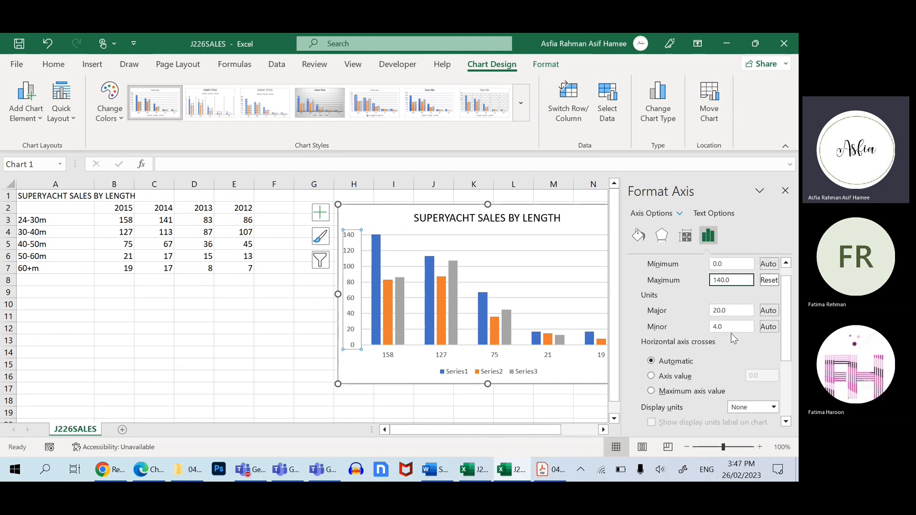
pyautogui.scroll(1, 745, 325)
pyautogui.scroll(-2, 705, 347)
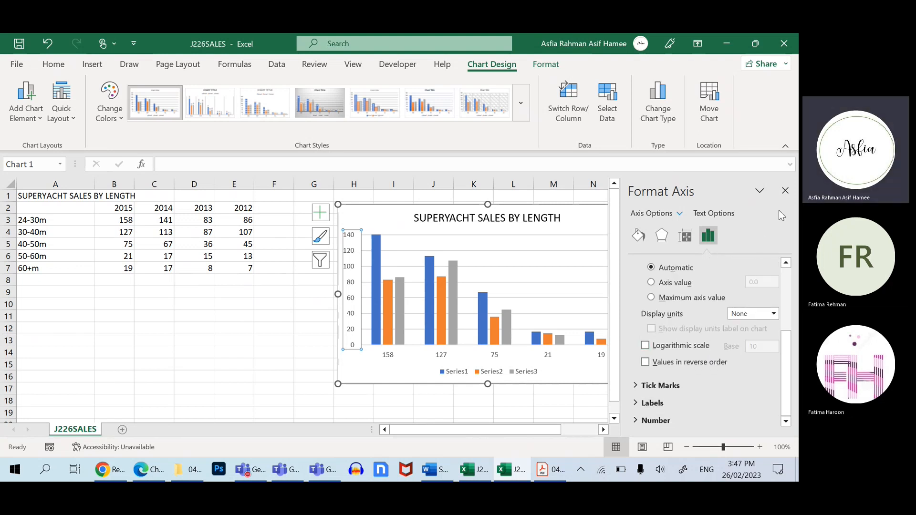
pyautogui.click(784, 190)
# - Add data labels to the blue Series1 columns
pyautogui.click(364, 327)
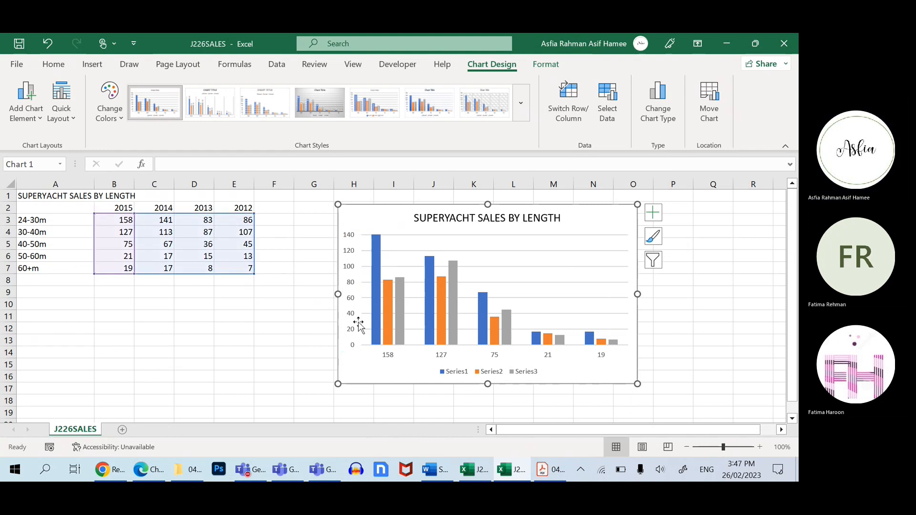
pyautogui.click(377, 298)
pyautogui.rightClick(375, 297)
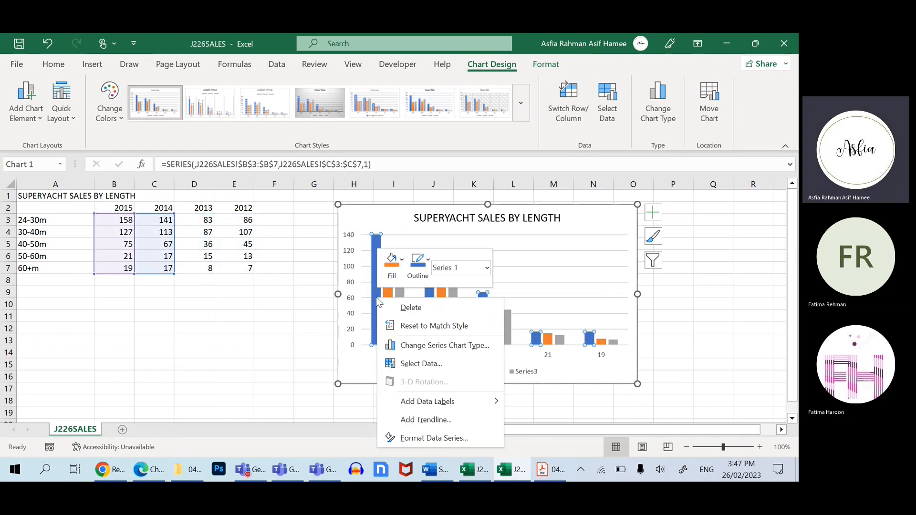
pyautogui.click(448, 401)
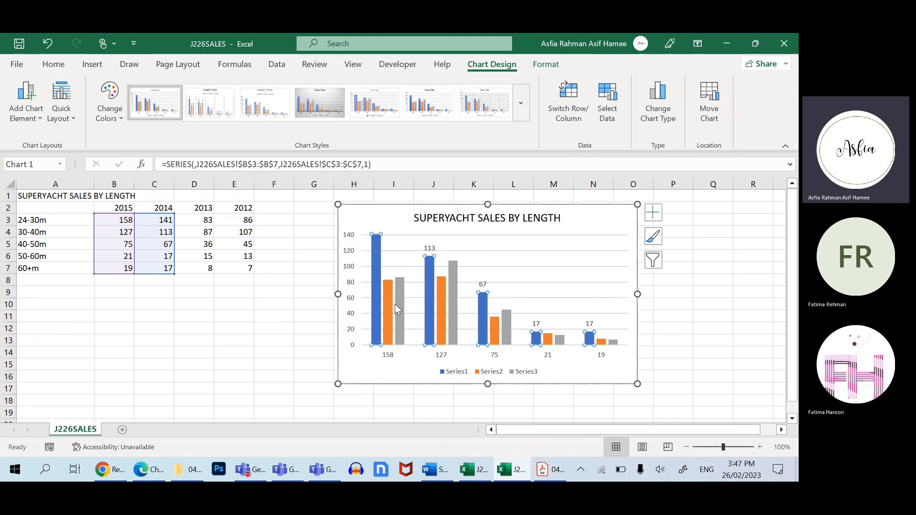
# - Check the data label options of the first Series1 column and close them
pyautogui.click(373, 247)
pyautogui.rightClick(374, 244)
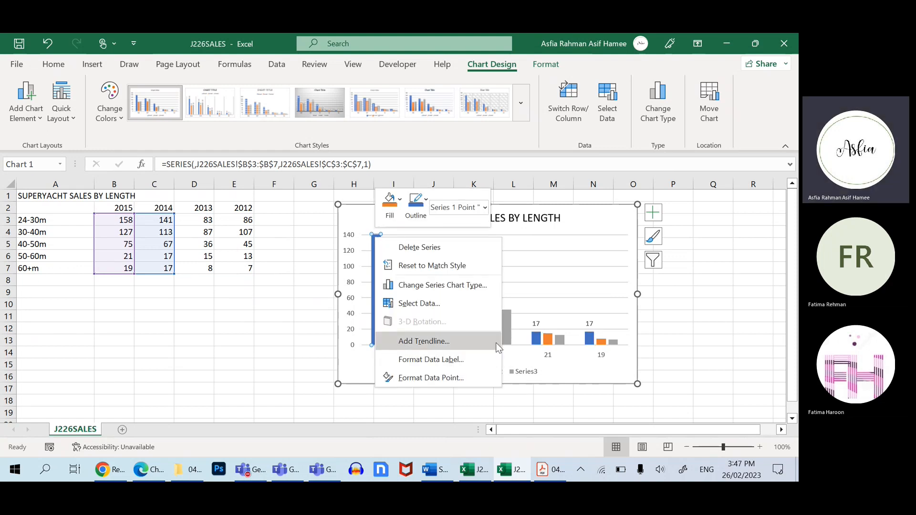
pyautogui.click(485, 360)
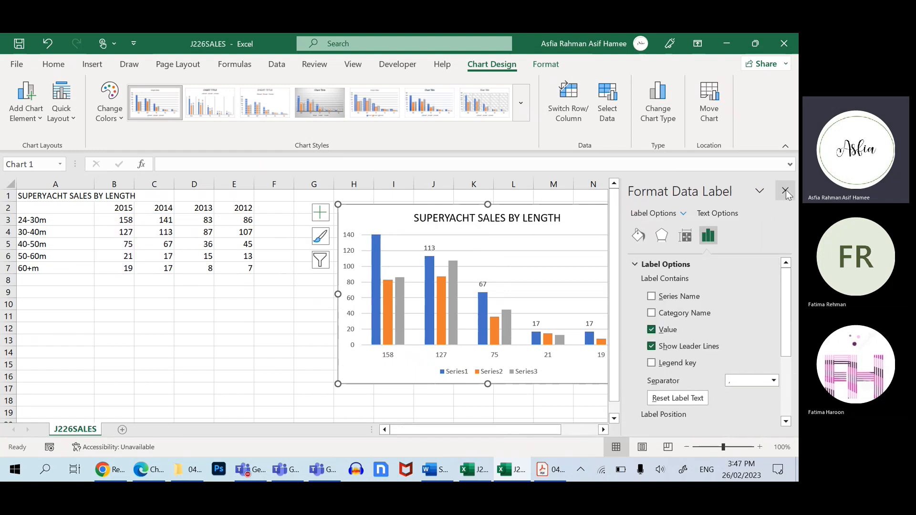
pyautogui.click(785, 191)
pyautogui.click(430, 248)
pyautogui.click(425, 265)
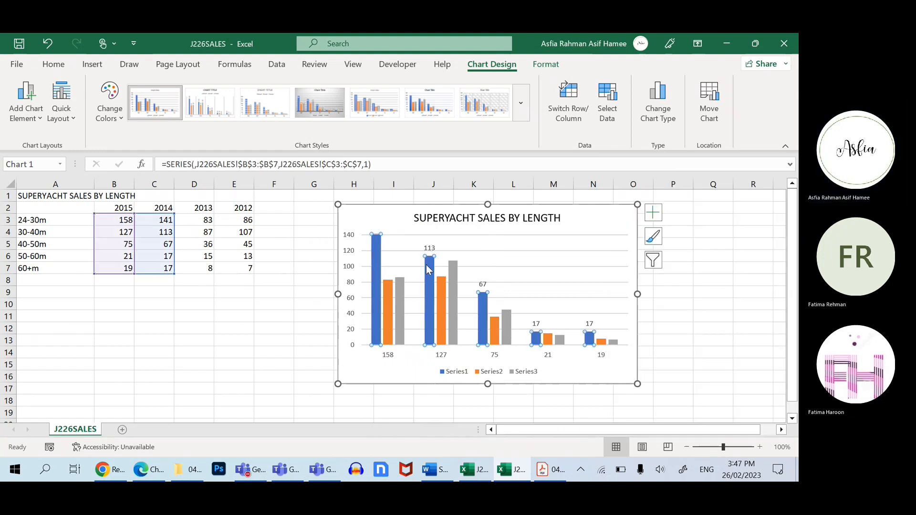
pyautogui.click(427, 268)
pyautogui.rightClick(427, 268)
pyautogui.press('Escape')
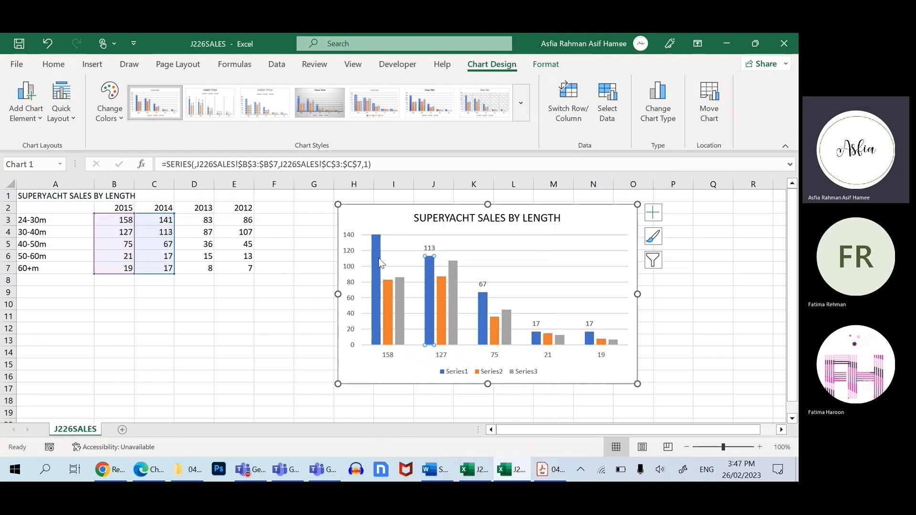
# - Set the maximum bound of the chart's vertical axis to 150
pyautogui.click(352, 243)
pyautogui.doubleClick(352, 243)
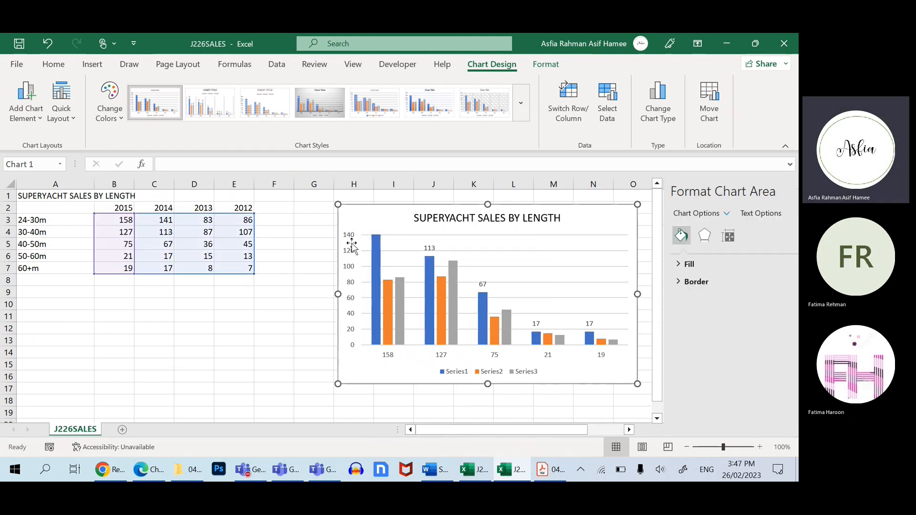
pyautogui.click(347, 248)
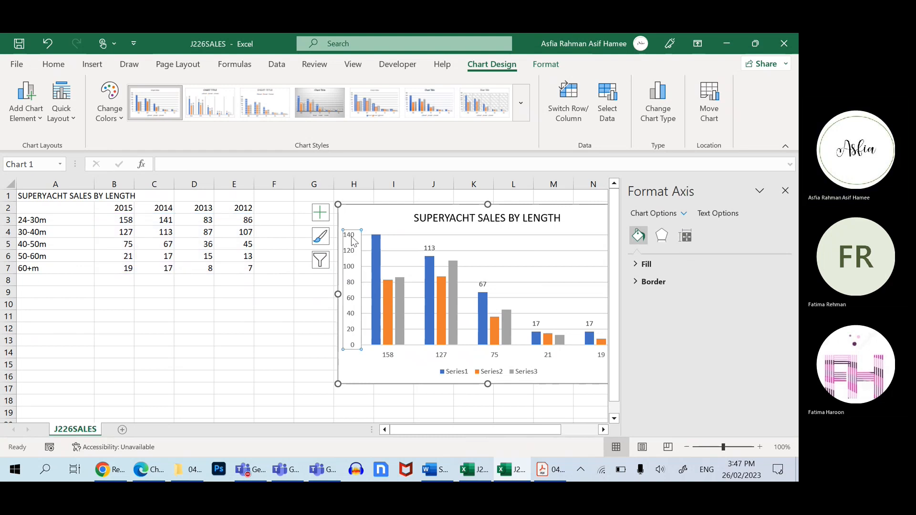
pyautogui.click(715, 237)
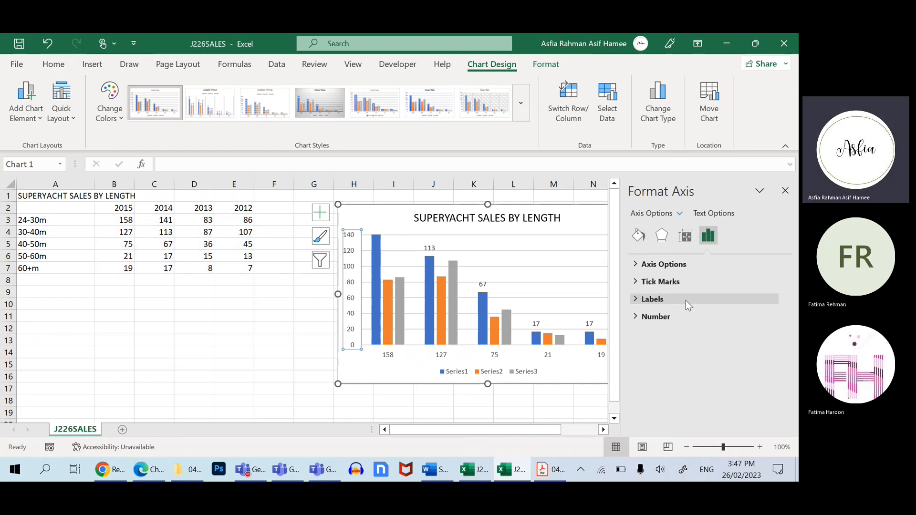
pyautogui.click(673, 265)
pyautogui.moveTo(737, 310); pyautogui.dragTo(693, 308)
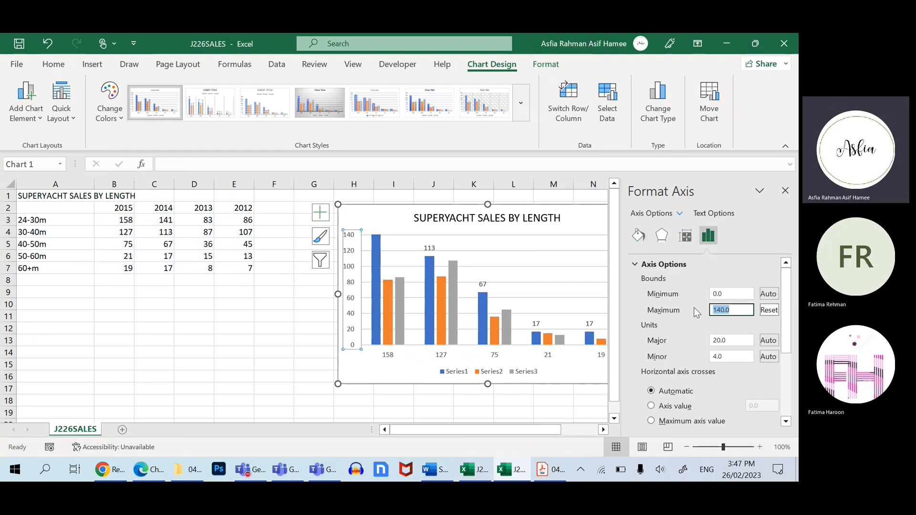
pyautogui.write('15')
pyautogui.write('o')
pyautogui.press('BackSpace')
pyautogui.write('0')
pyautogui.press('Return')
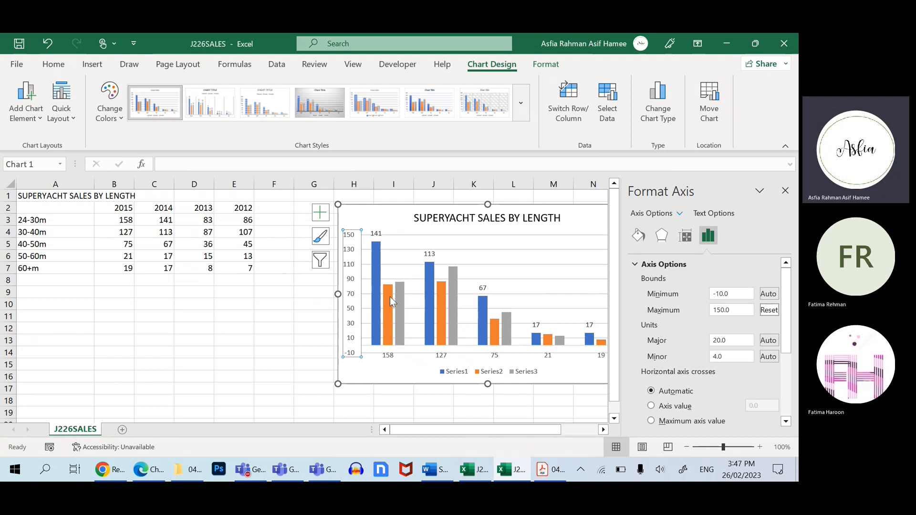
# - Add data labels to the orange Series2 and grey Series3 columns and close the series formatting
pyautogui.rightClick(391, 297)
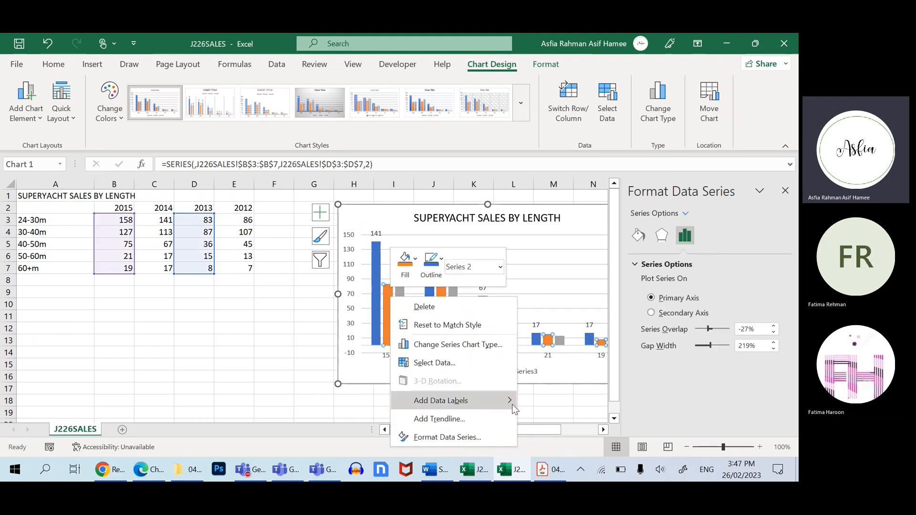
pyautogui.click(471, 400)
pyautogui.rightClick(404, 298)
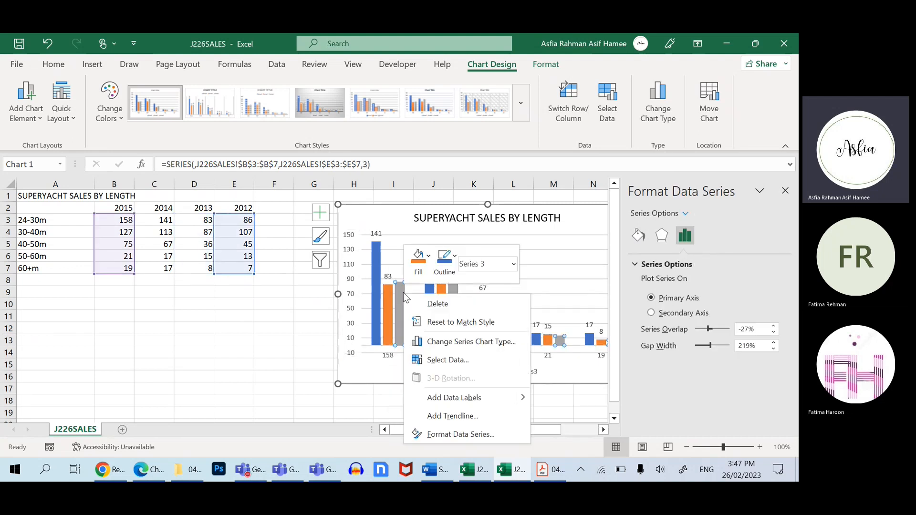
pyautogui.click(453, 394)
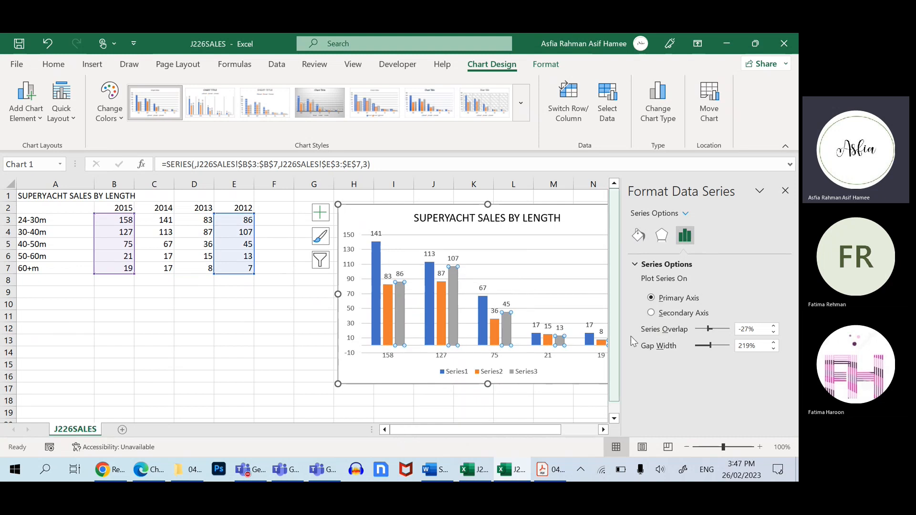
pyautogui.click(785, 190)
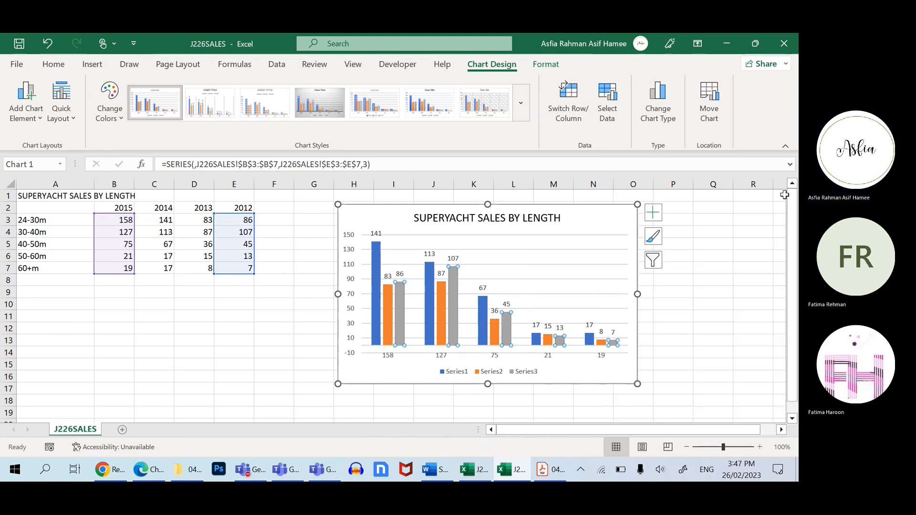
# - Check the Series1 legend entry's formatting options and compare the horizontal axis categories with the 2015 cells in column B
pyautogui.click(498, 375)
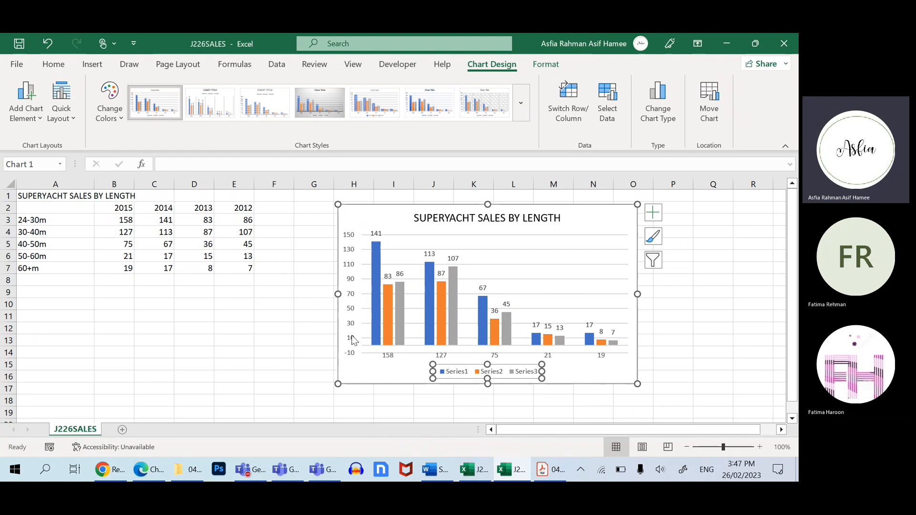
pyautogui.doubleClick(464, 372)
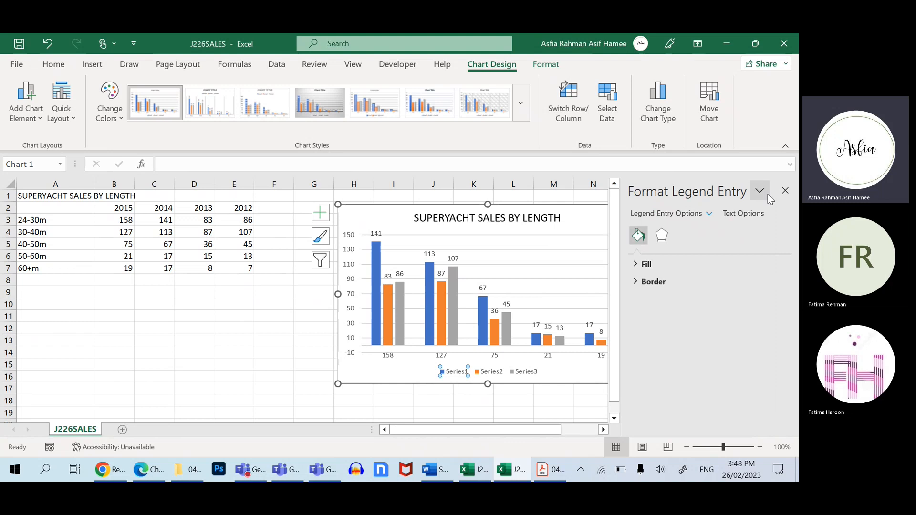
pyautogui.click(782, 193)
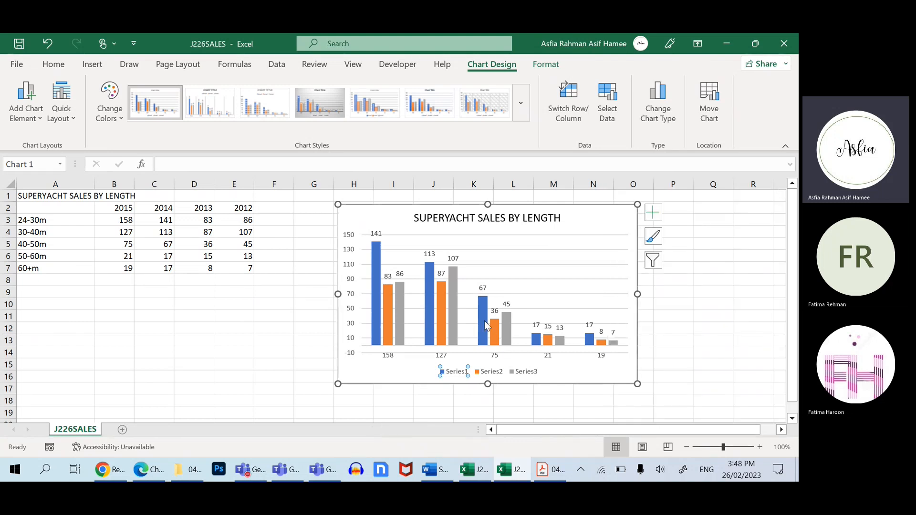
pyautogui.click(385, 358)
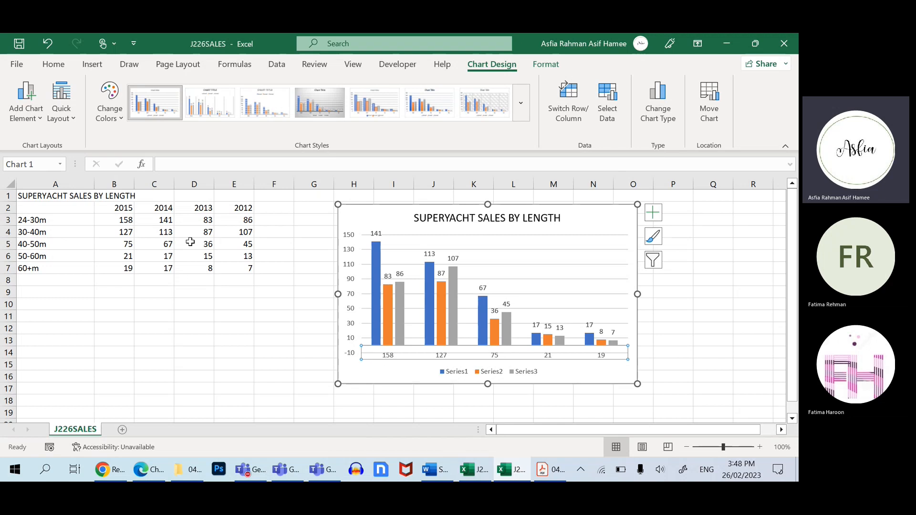
pyautogui.click(123, 221)
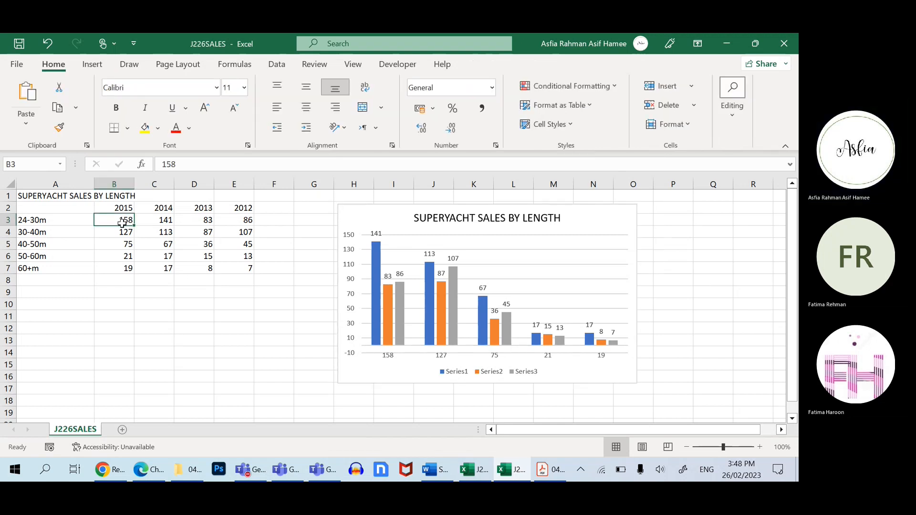
pyautogui.click(122, 232)
pyautogui.click(115, 256)
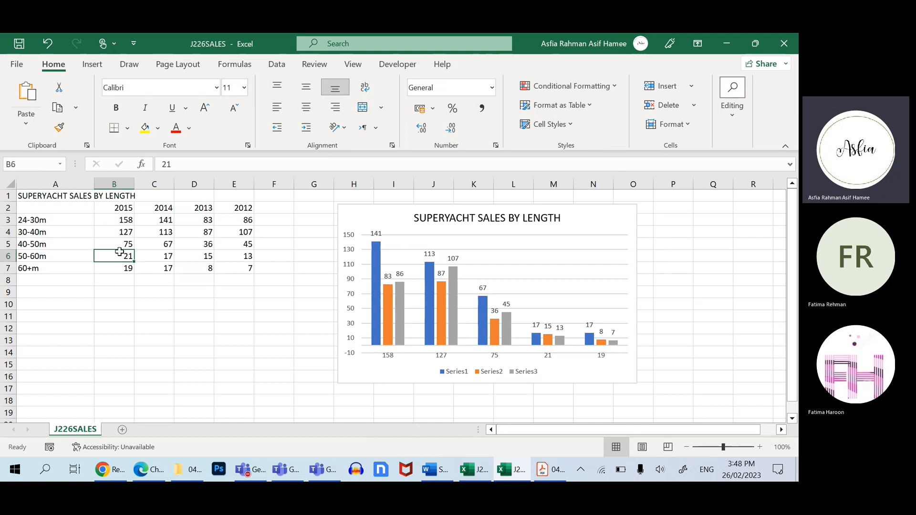
# - Remove the horizontal axis labels from the chart
pyautogui.click(593, 367)
pyautogui.click(483, 299)
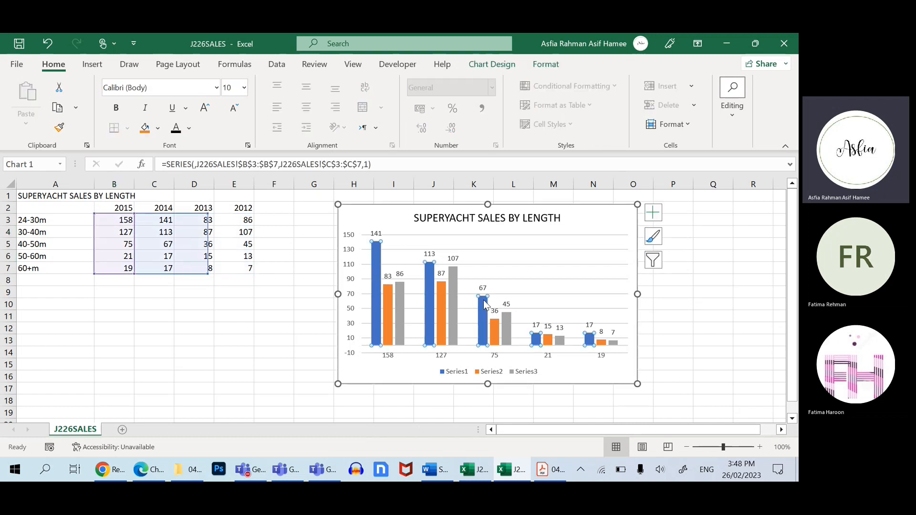
pyautogui.click(496, 354)
pyautogui.click(497, 357)
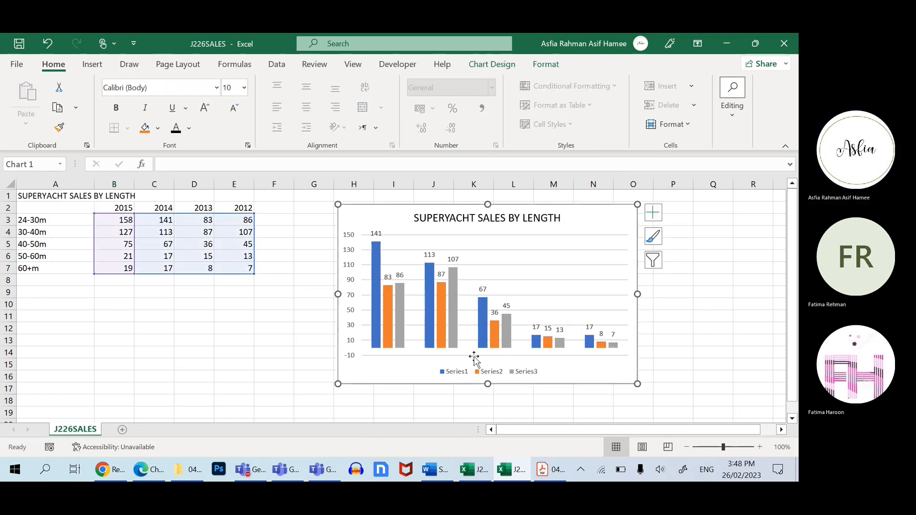
# - Check the chart against the 2015 data once more and delete the whole chart from the sheet
pyautogui.click(435, 355)
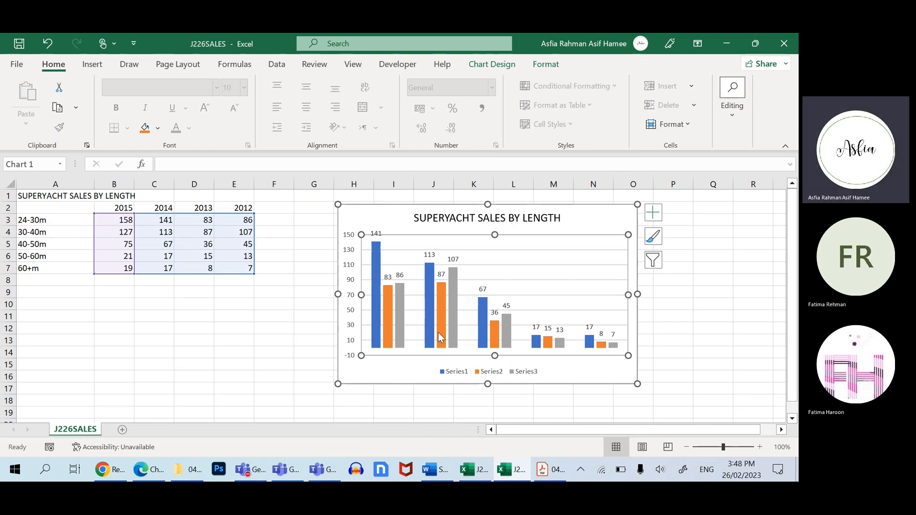
pyautogui.click(108, 231)
pyautogui.click(114, 219)
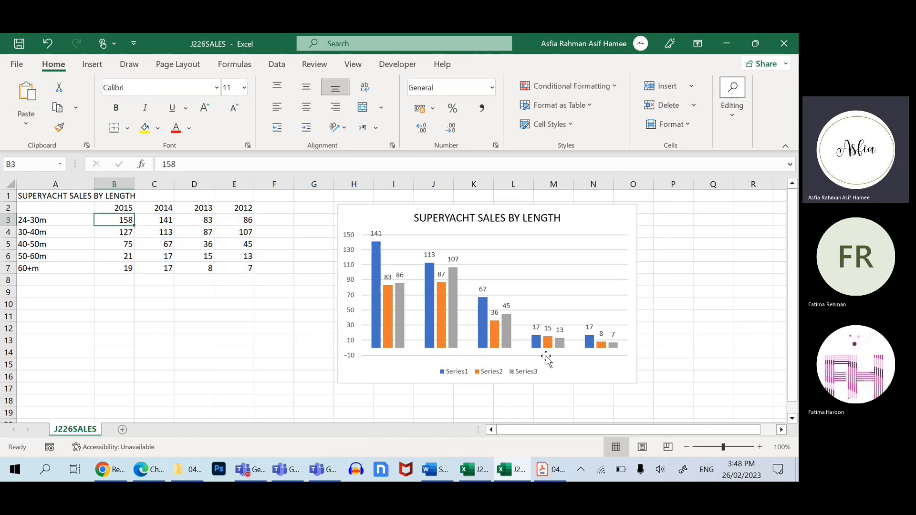
pyautogui.click(546, 358)
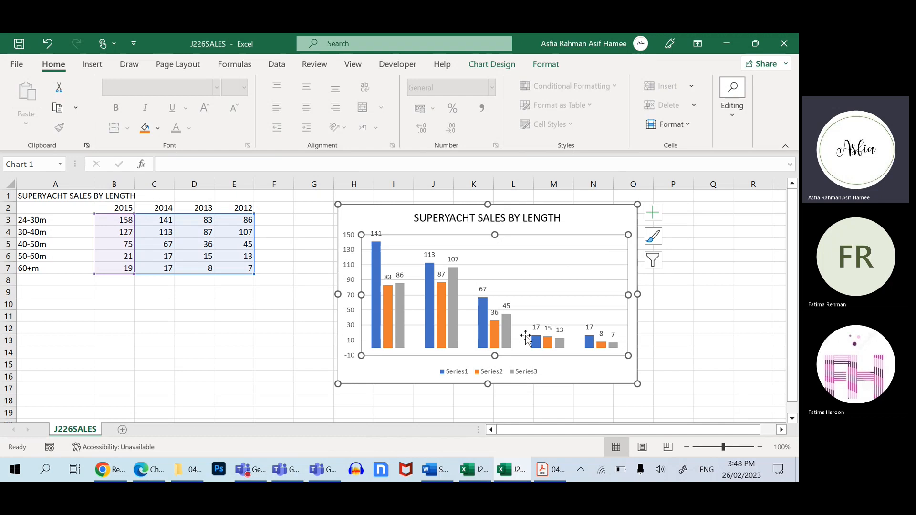
pyautogui.click(419, 211)
pyautogui.click(420, 206)
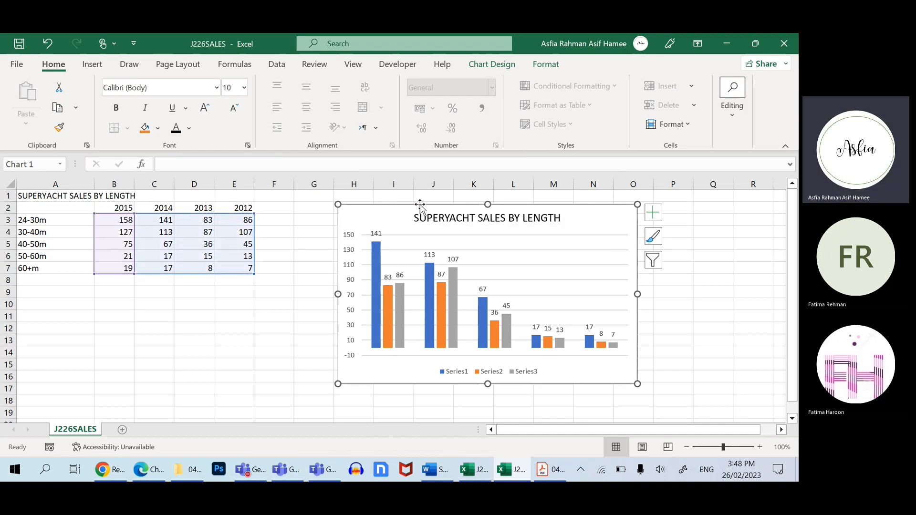
pyautogui.press('Delete')
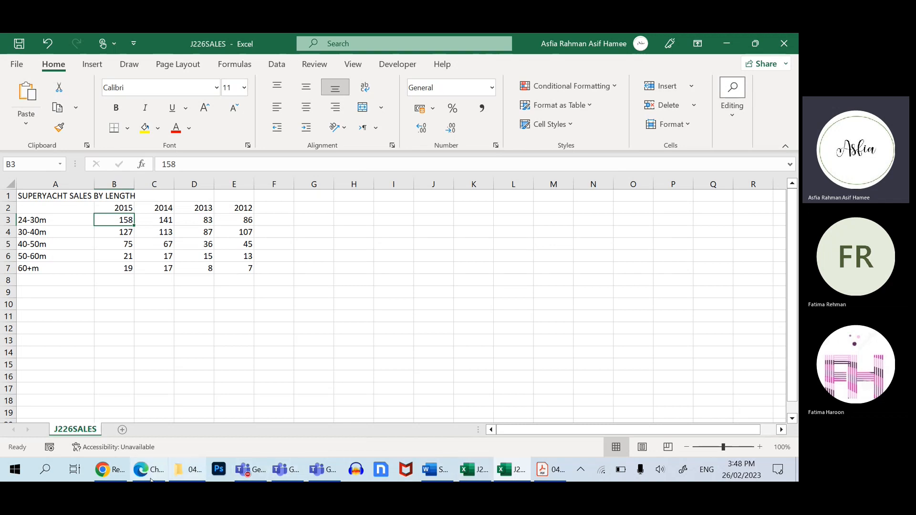
# - Switch to the Microsoft Teams meeting, mute the microphone, briefly unmute and mute it again, and minimise the meeting window
pyautogui.click(286, 469)
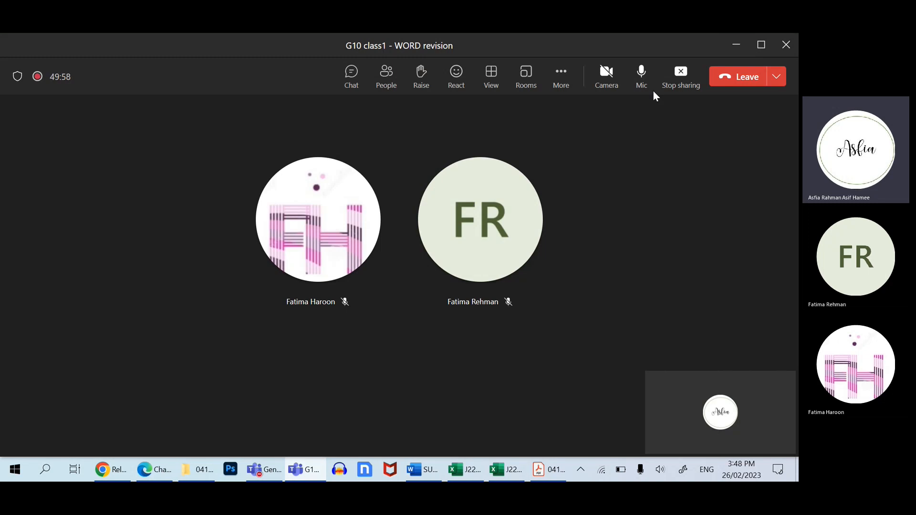
pyautogui.click(635, 84)
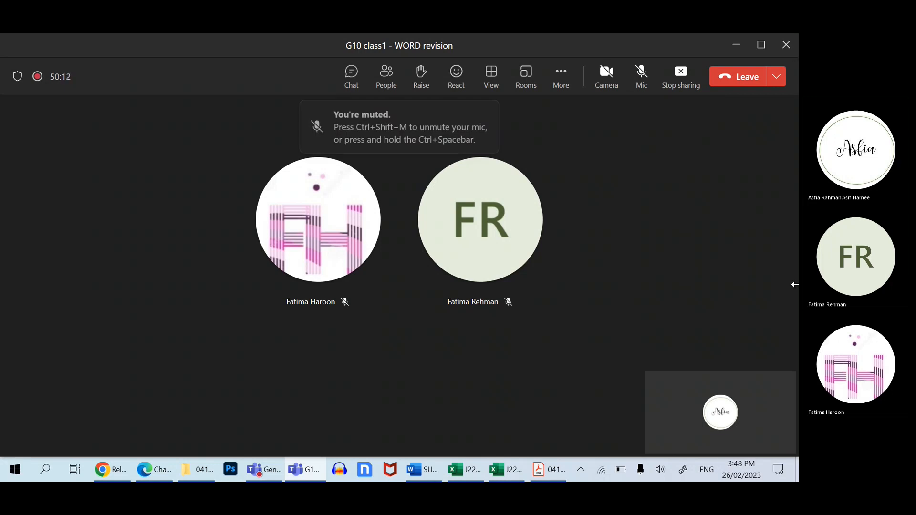
pyautogui.hotkey('alt', 'Tab')
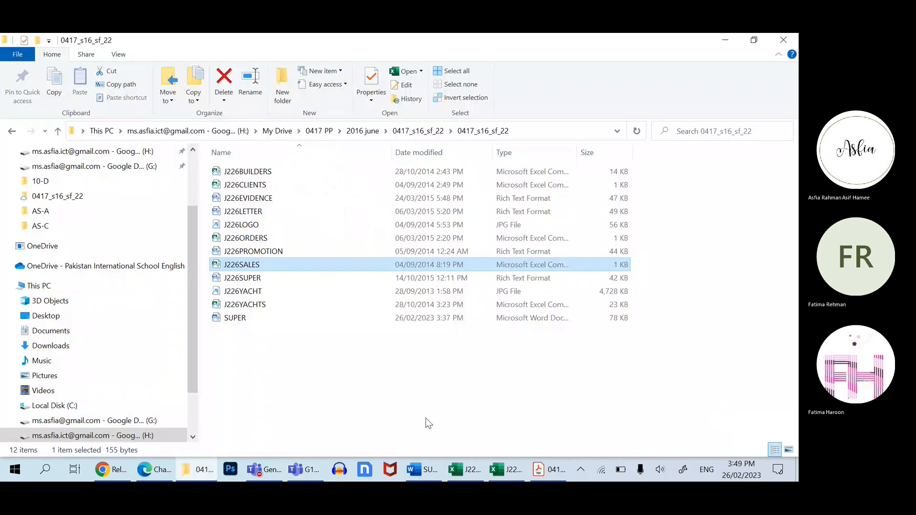
pyautogui.click(313, 466)
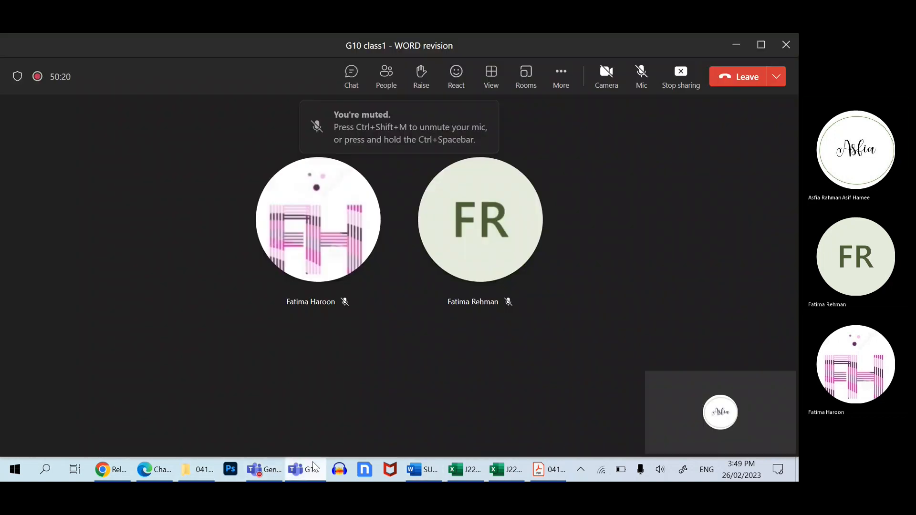
pyautogui.click(647, 85)
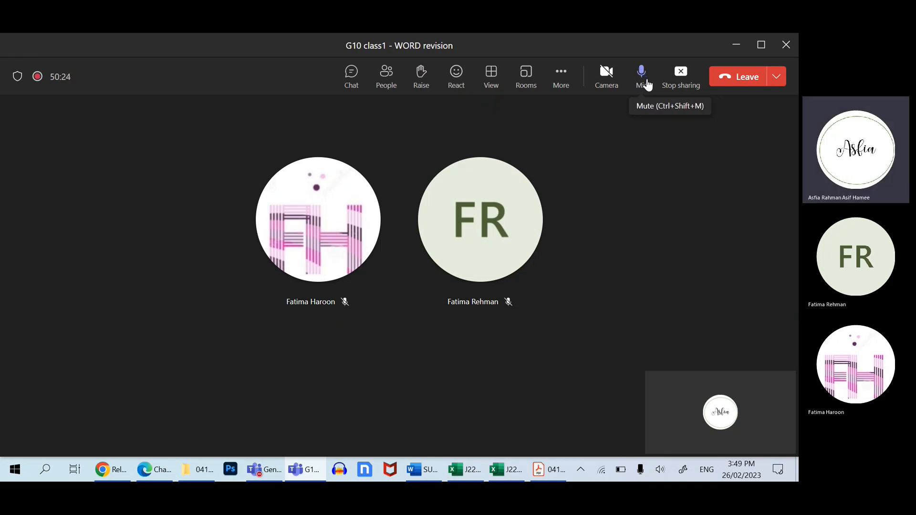
pyautogui.click(641, 87)
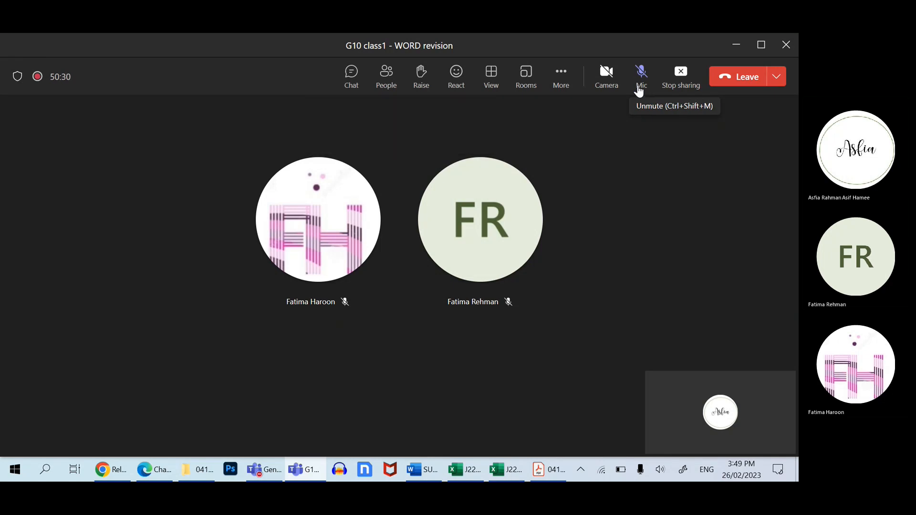
pyautogui.click(734, 45)
# - Switch back to the J226SALES workbook in Excel and select the sales figures in cells B3:E7
pyautogui.click(505, 469)
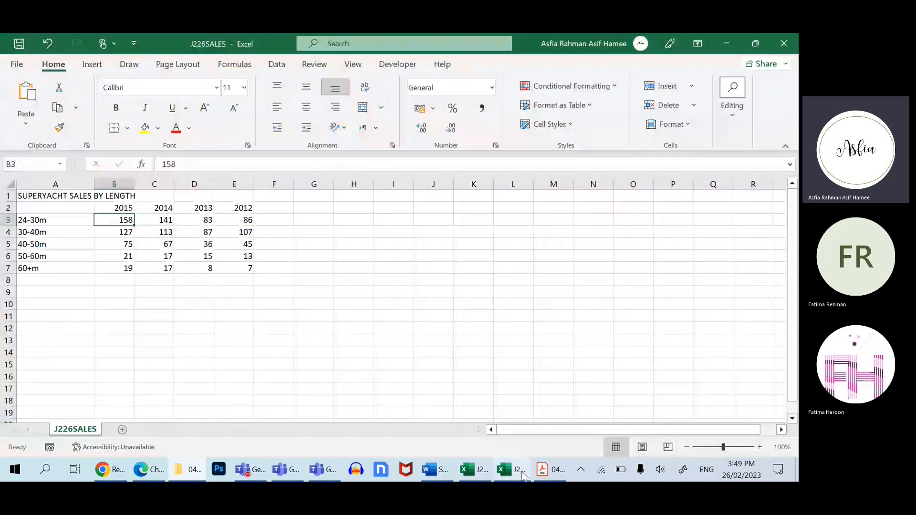
pyautogui.click(210, 257)
pyautogui.click(98, 218)
pyautogui.moveTo(77, 218); pyautogui.dragTo(241, 267)
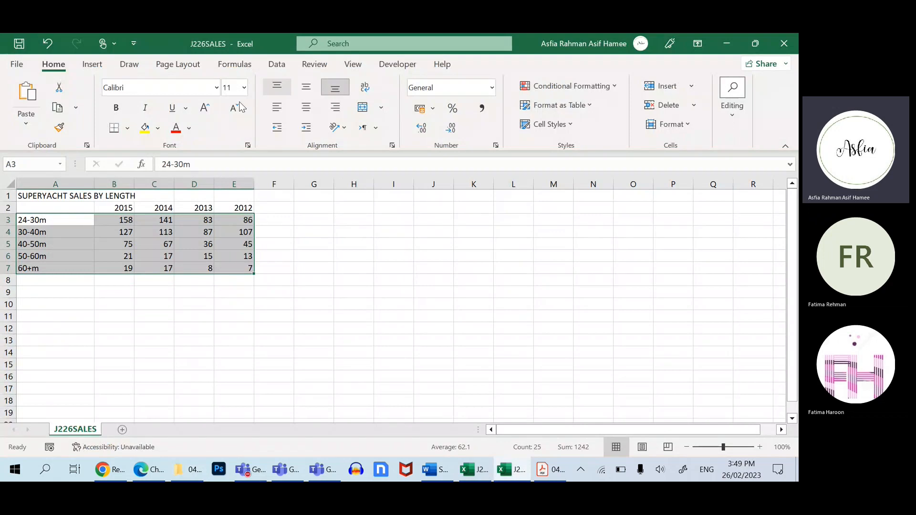
pyautogui.click(153, 243)
pyautogui.moveTo(123, 220); pyautogui.dragTo(245, 274)
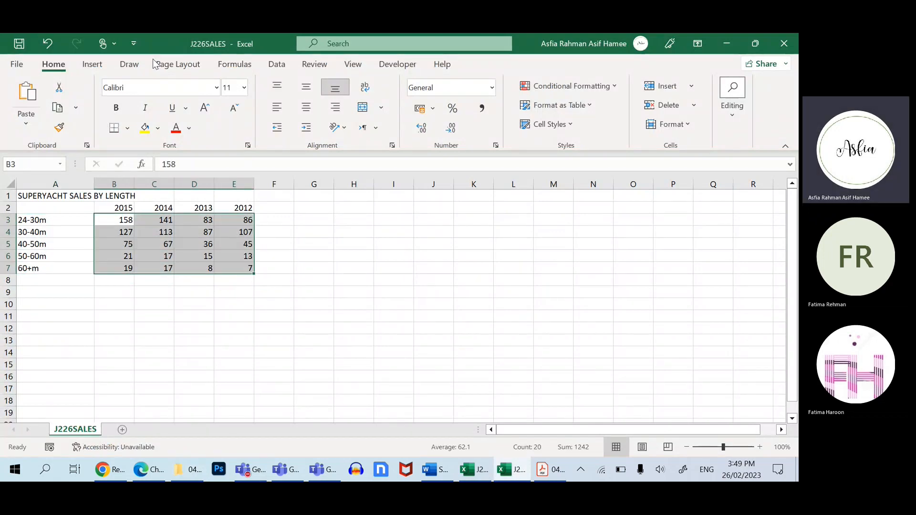
# - Insert a clustered column chart of B3:E7 using the recommended version that plots all four columns as separate series
pyautogui.click(92, 64)
pyautogui.click(274, 104)
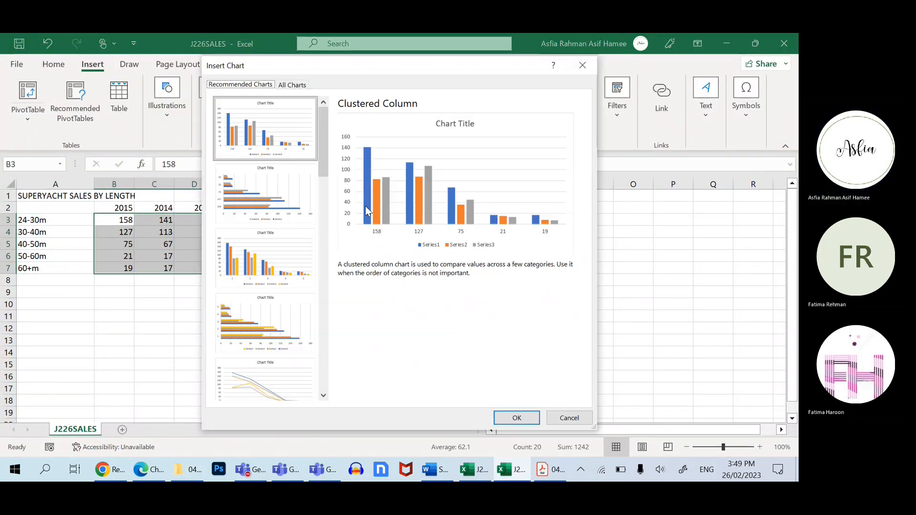
pyautogui.click(270, 206)
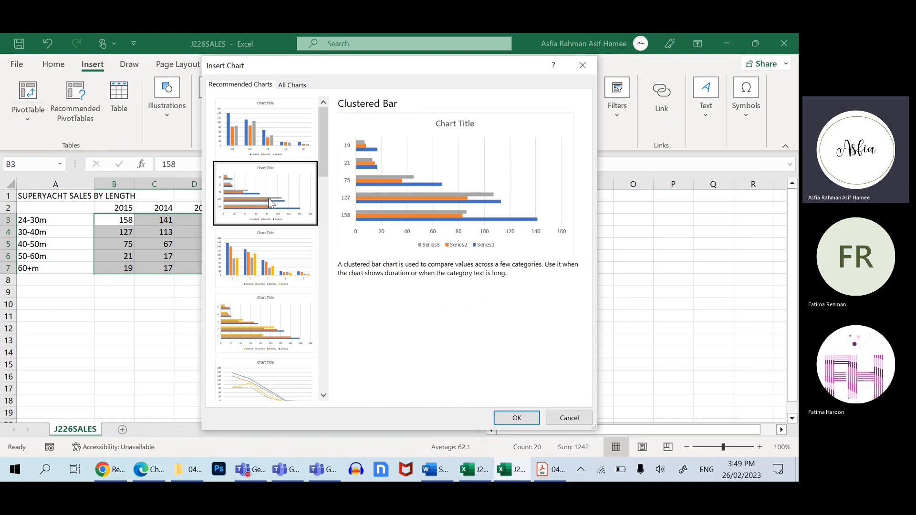
pyautogui.click(265, 241)
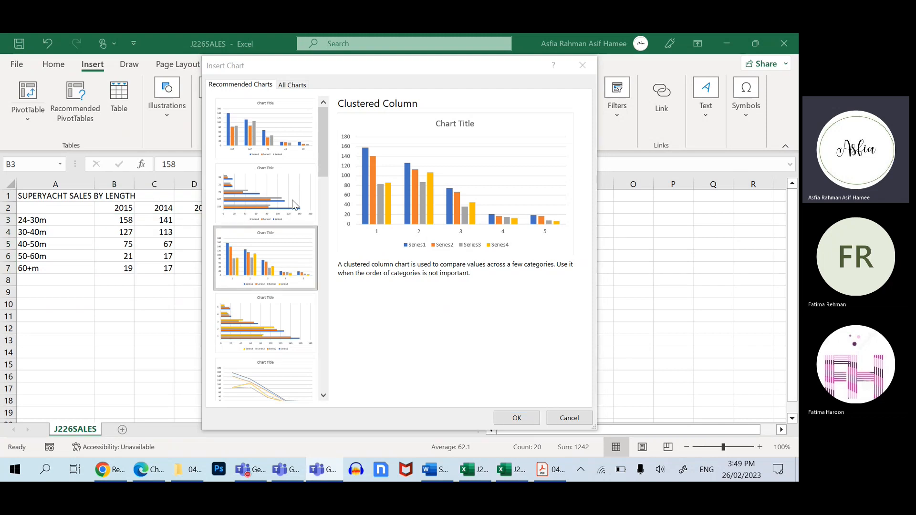
pyautogui.moveTo(323, 66); pyautogui.dragTo(406, 41)
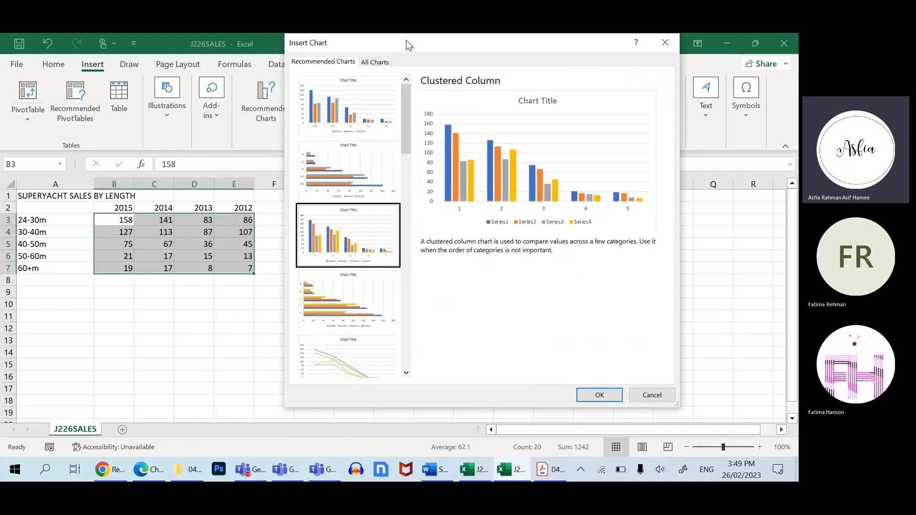
pyautogui.click(592, 396)
# - Move the chart to the empty area beside the sales table, spanning columns G to N
pyautogui.click(422, 224)
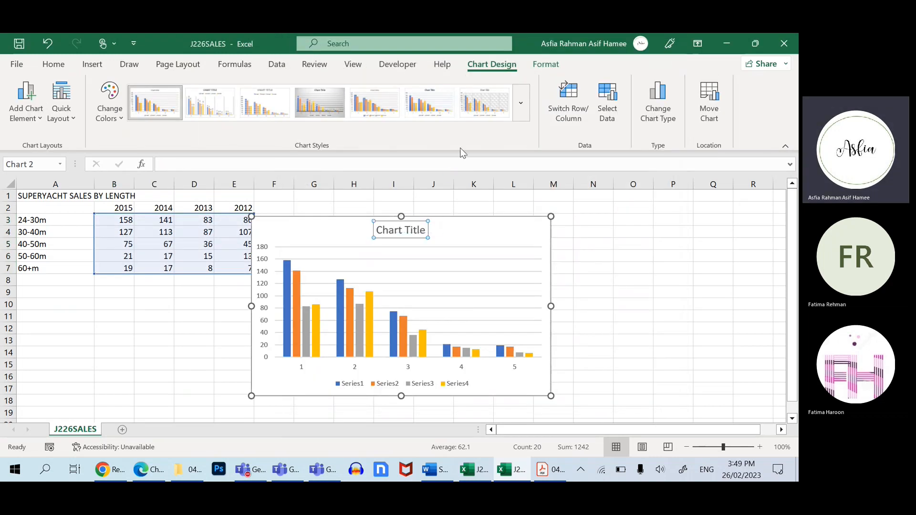
pyautogui.moveTo(467, 218); pyautogui.dragTo(497, 158)
pyautogui.click(332, 363)
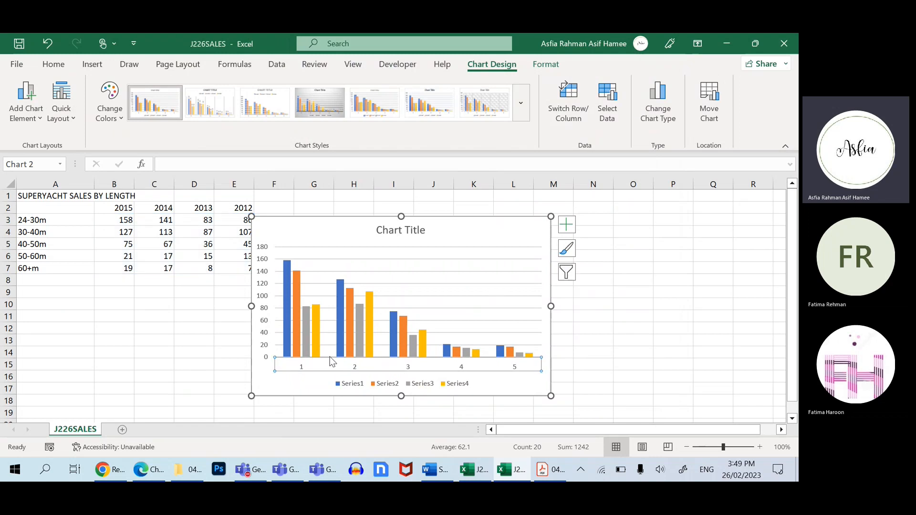
pyautogui.click(295, 362)
pyautogui.click(300, 368)
pyautogui.moveTo(419, 214); pyautogui.dragTo(477, 191)
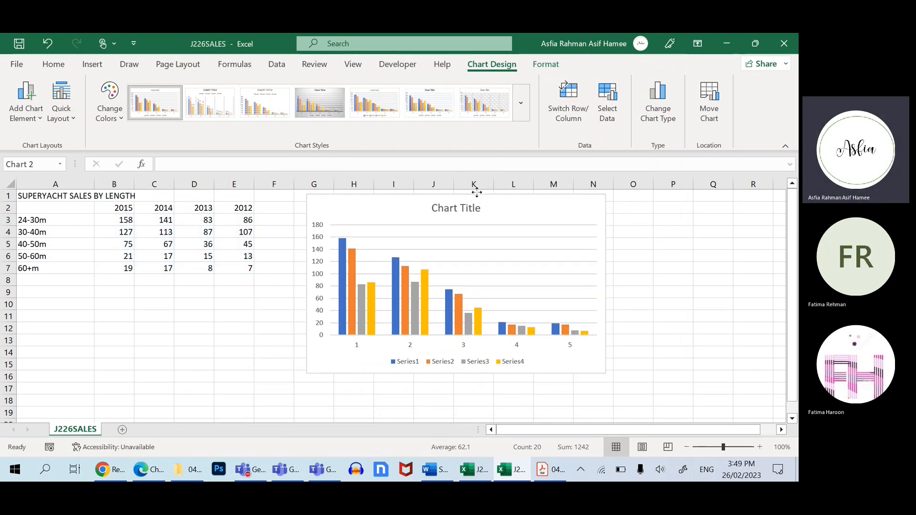
# - Add data labels to all four series of the column chart
pyautogui.rightClick(342, 261)
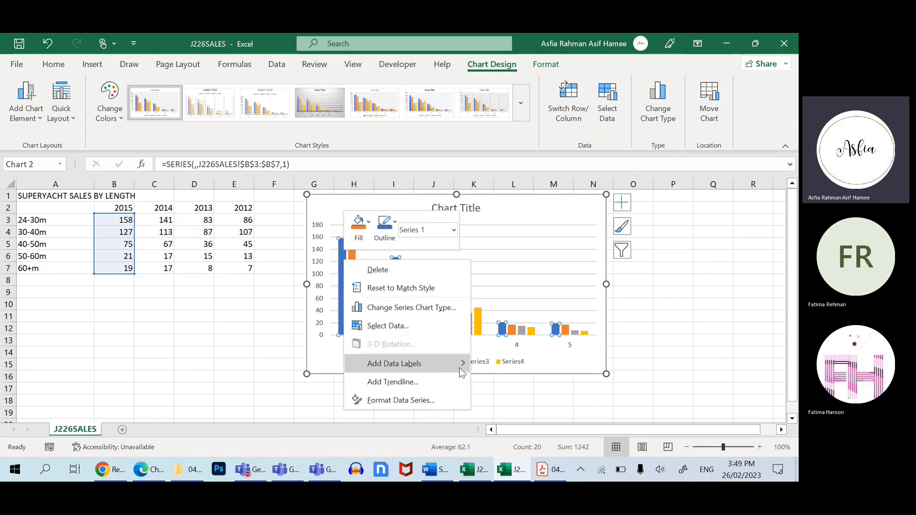
pyautogui.click(434, 363)
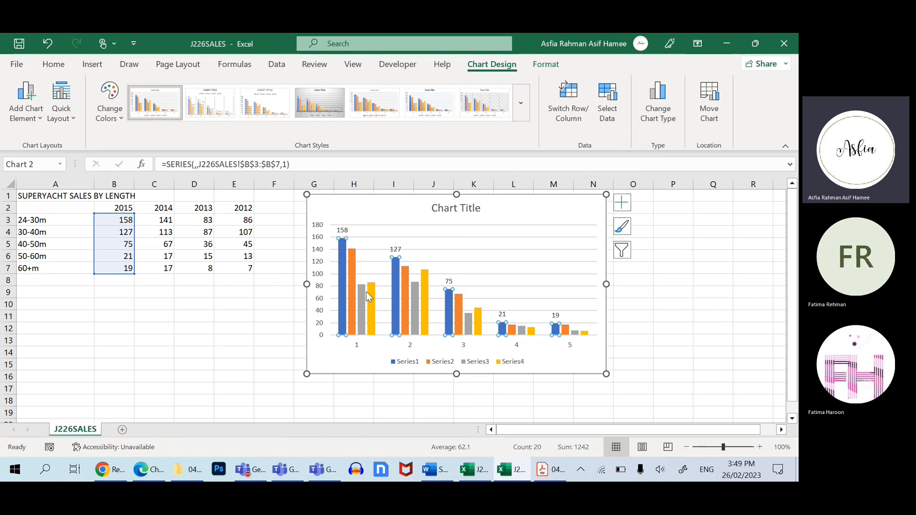
pyautogui.rightClick(353, 271)
pyautogui.click(407, 374)
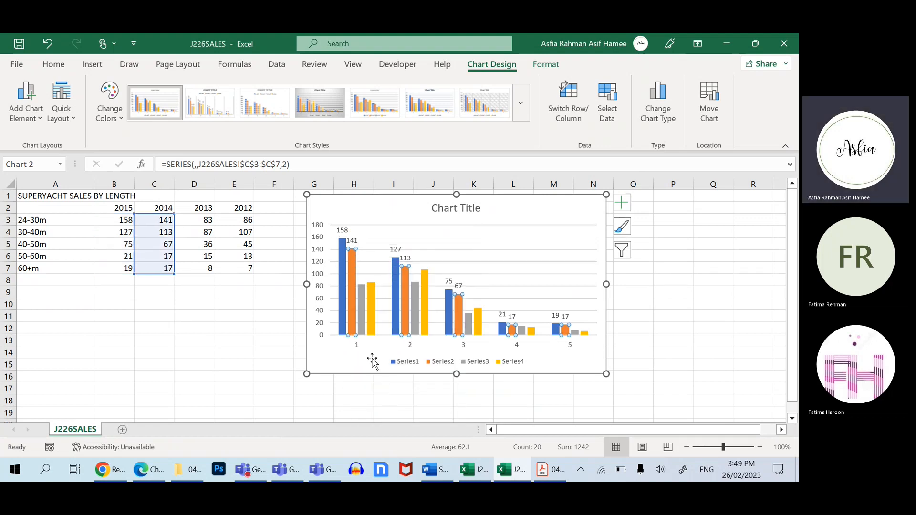
pyautogui.rightClick(363, 326)
pyautogui.click(430, 280)
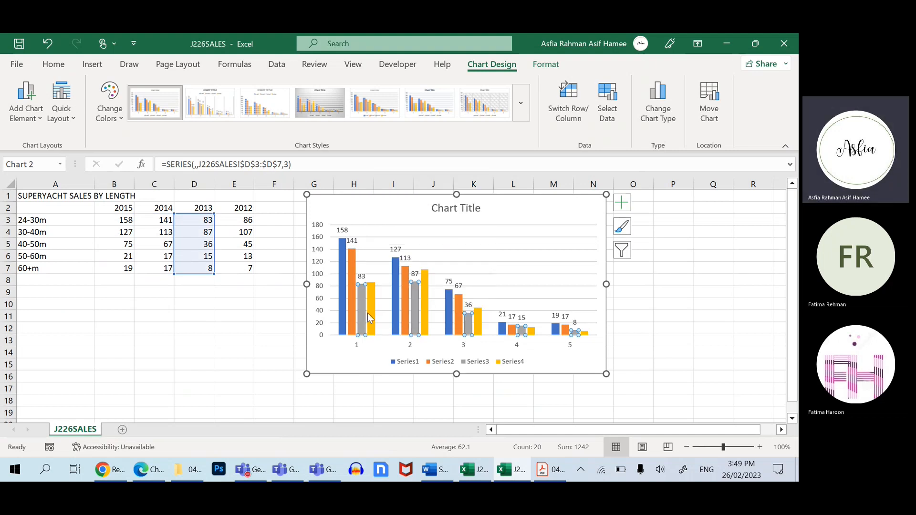
pyautogui.click(373, 319)
pyautogui.rightClick(373, 319)
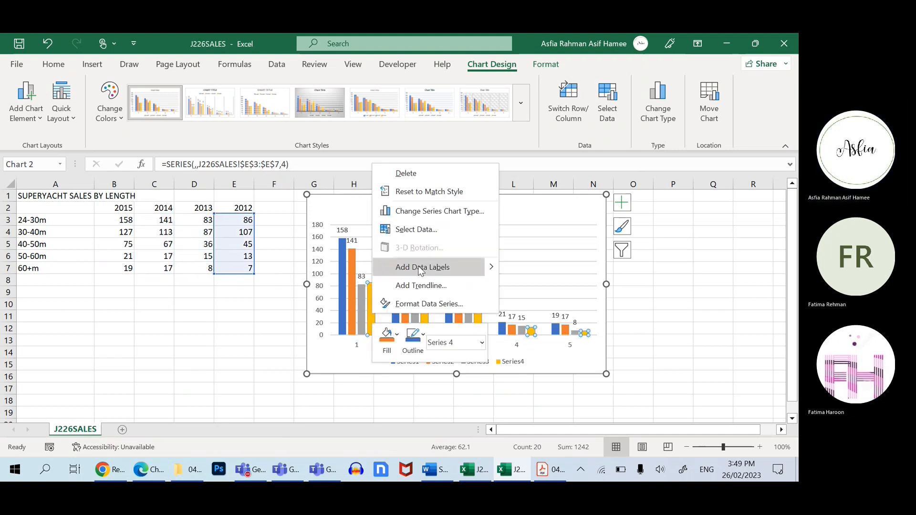
pyautogui.click(429, 267)
# - Compare the chart's horizontal axis categories with the yacht length ranges in column A
pyautogui.click(363, 356)
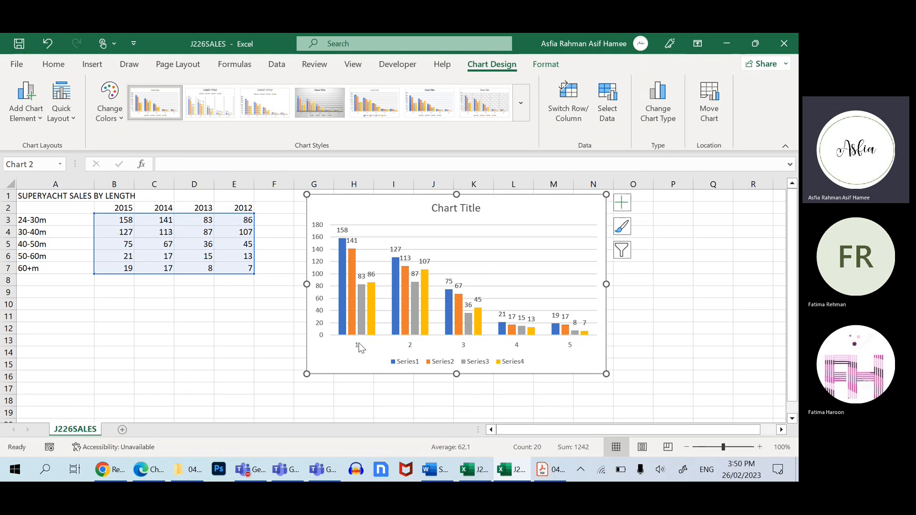
pyautogui.click(359, 343)
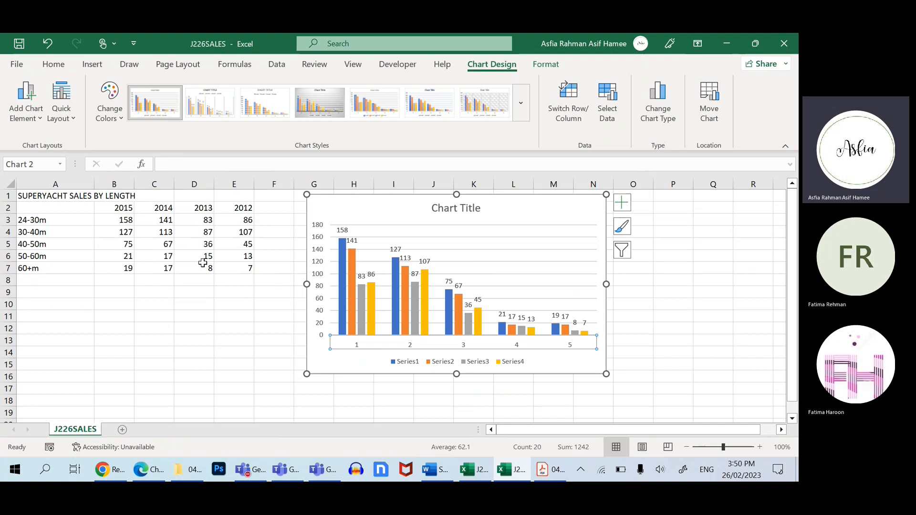
pyautogui.click(45, 220)
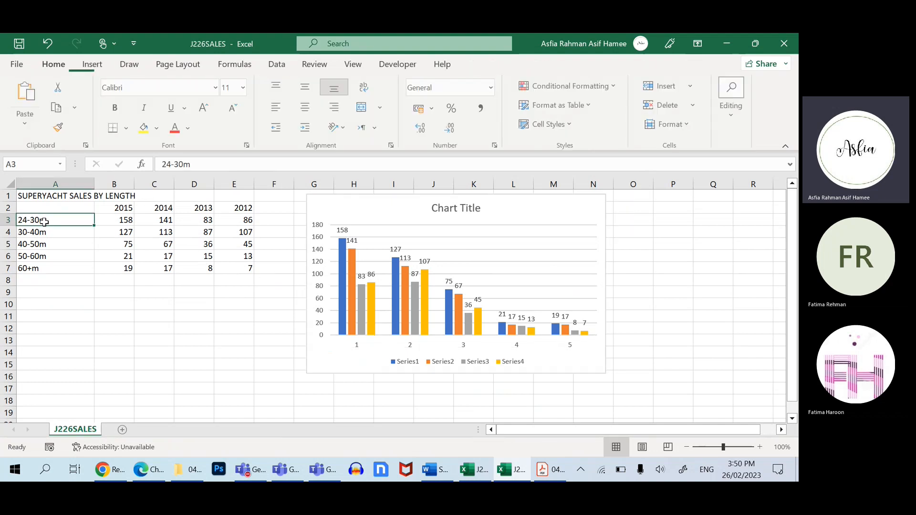
pyautogui.click(47, 233)
pyautogui.click(391, 342)
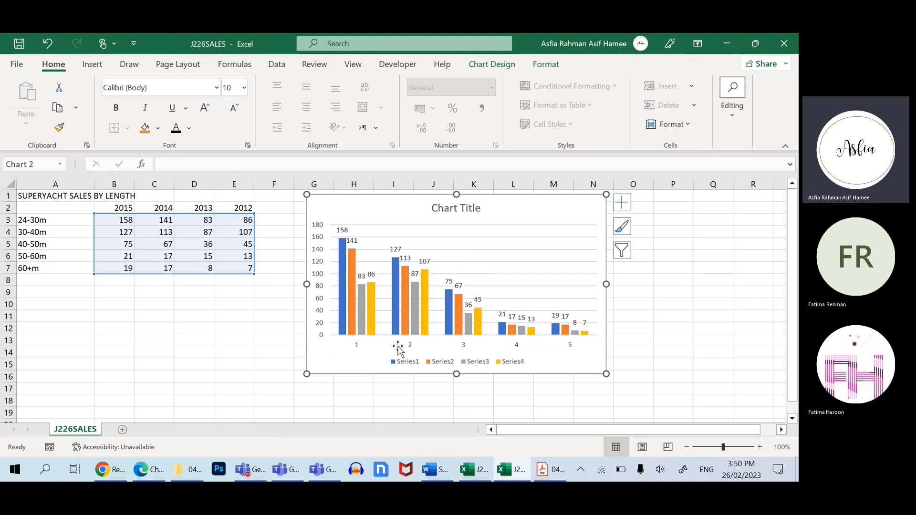
pyautogui.click(356, 347)
# - Look through the formatting options of the chart legend and the first data series, and close them again
pyautogui.click(421, 365)
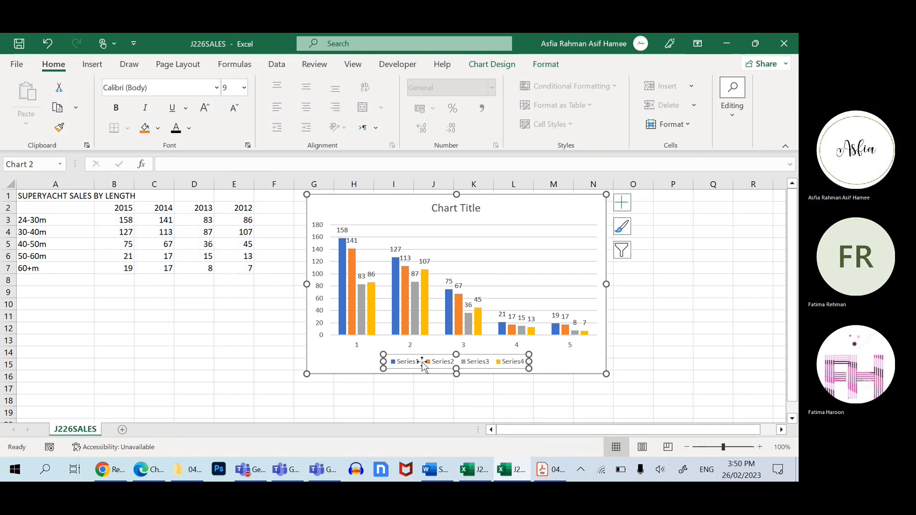
pyautogui.rightClick(424, 364)
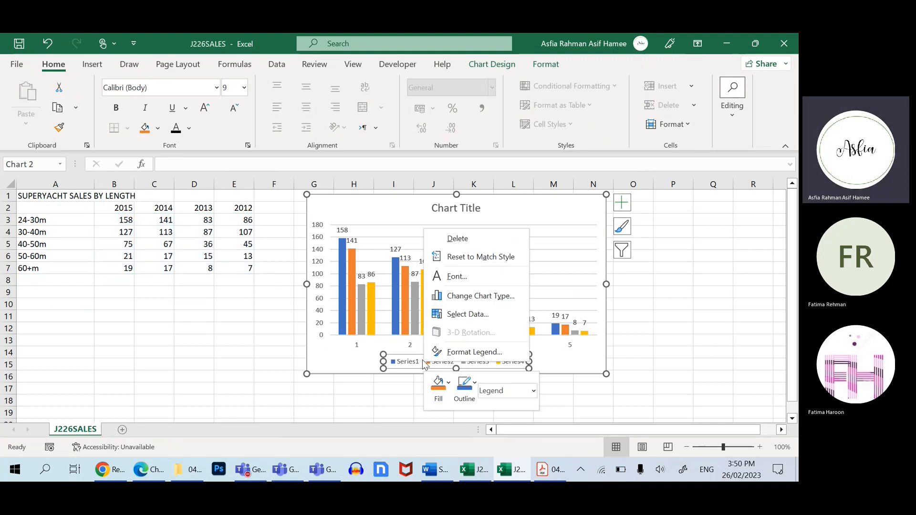
pyautogui.click(434, 351)
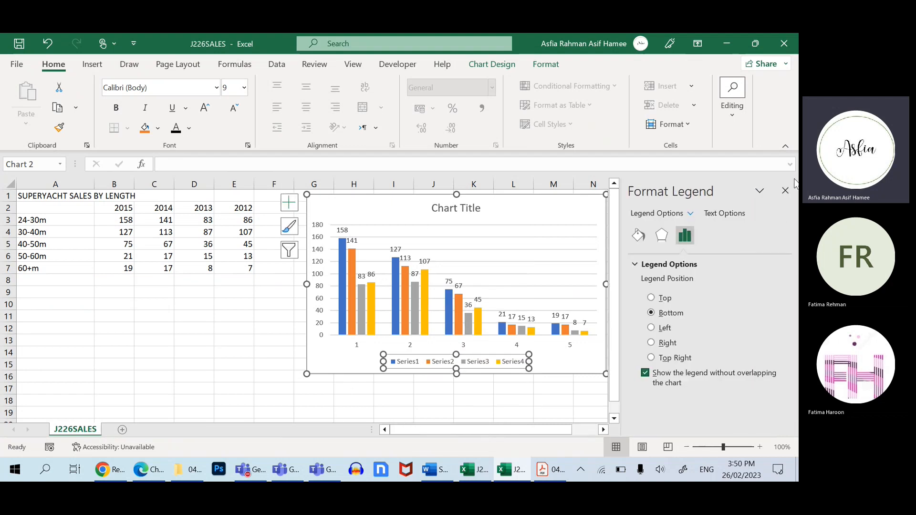
pyautogui.click(779, 164)
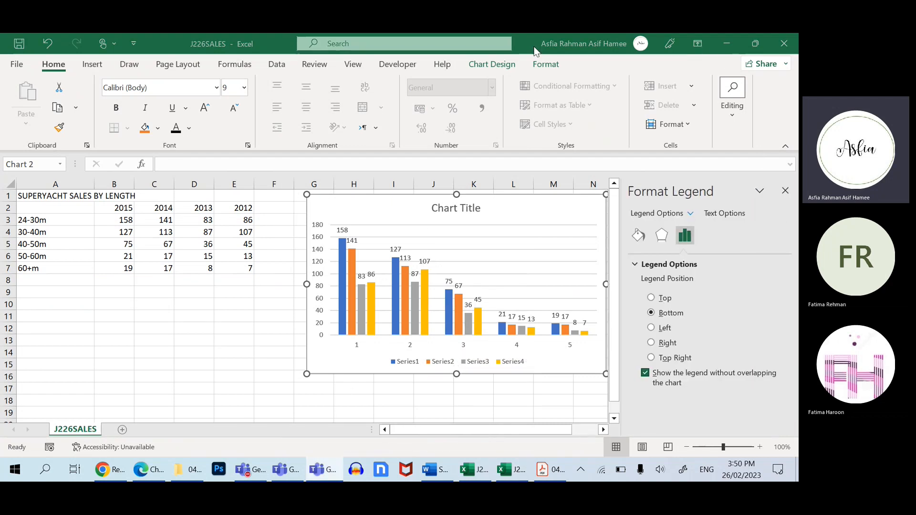
pyautogui.click(774, 403)
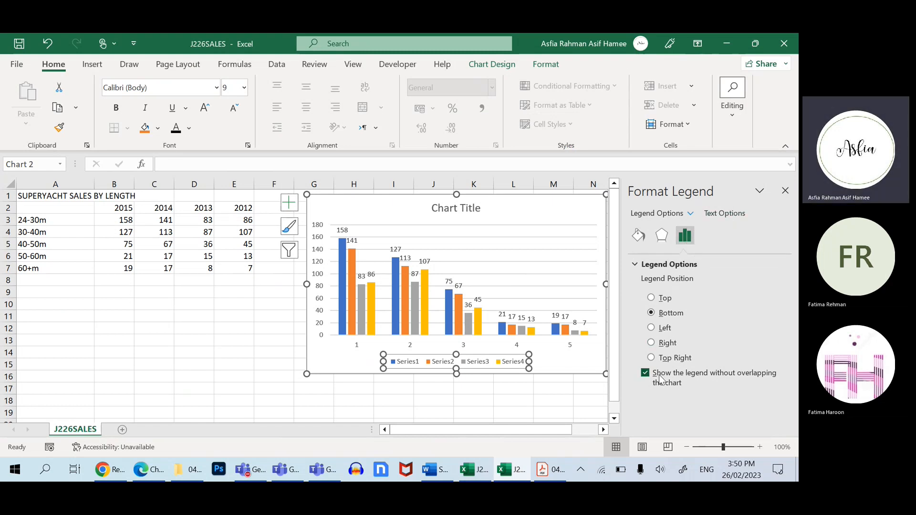
pyautogui.click(408, 361)
pyautogui.rightClick(413, 367)
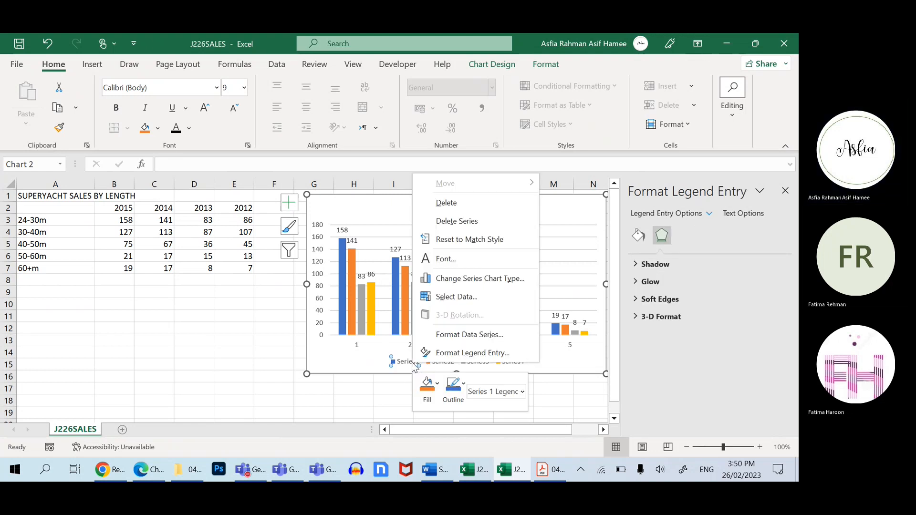
pyautogui.click(439, 338)
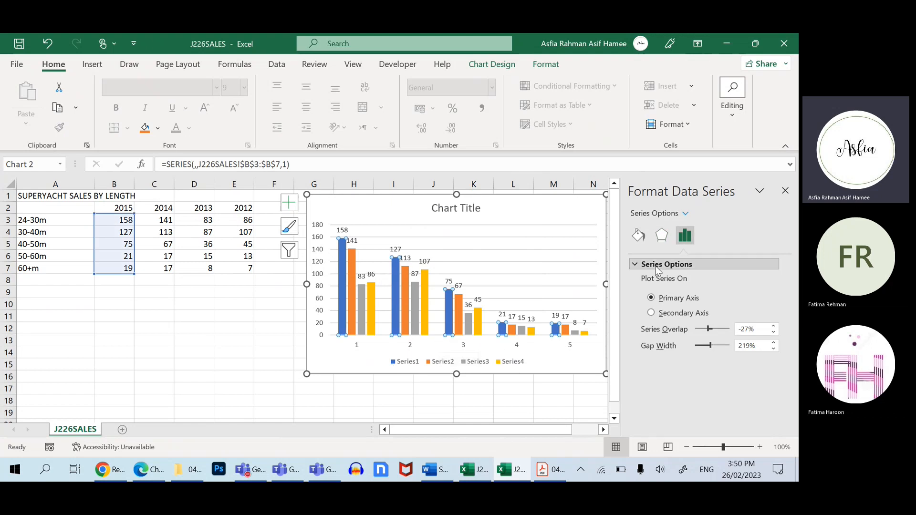
pyautogui.click(784, 192)
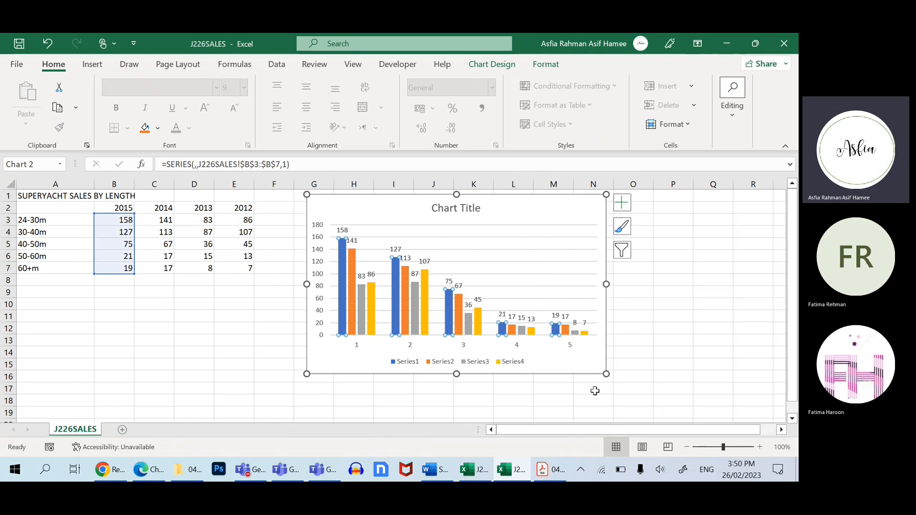
# - Open the chart's data source settings from the legend and place the dialog clear of the sales table
pyautogui.click(430, 393)
pyautogui.click(415, 365)
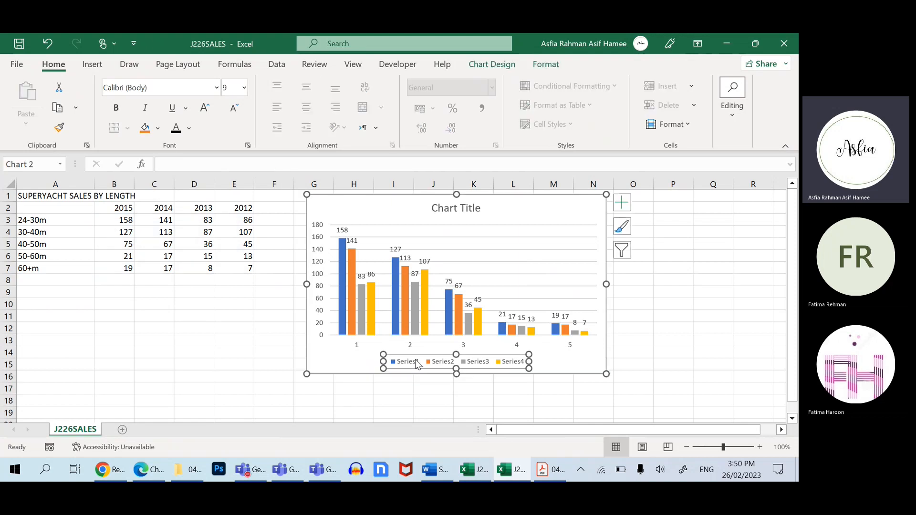
pyautogui.rightClick(417, 364)
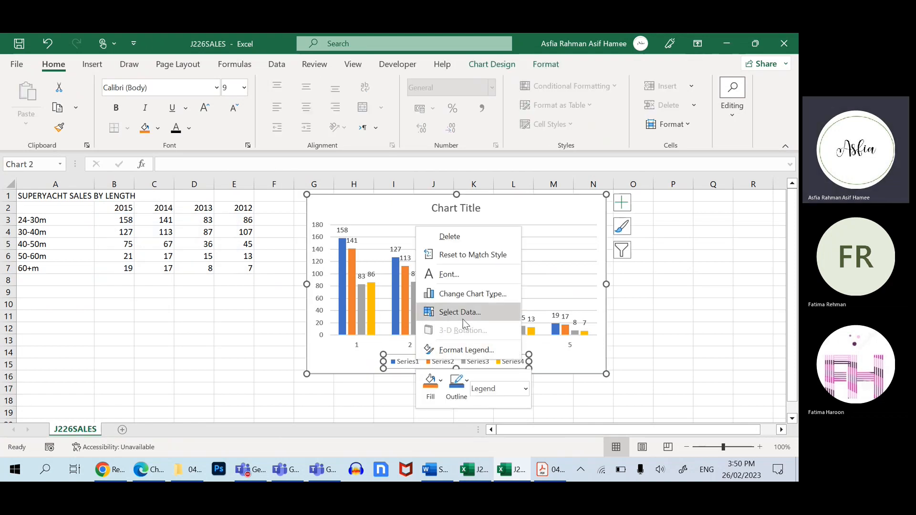
pyautogui.click(363, 395)
pyautogui.rightClick(396, 363)
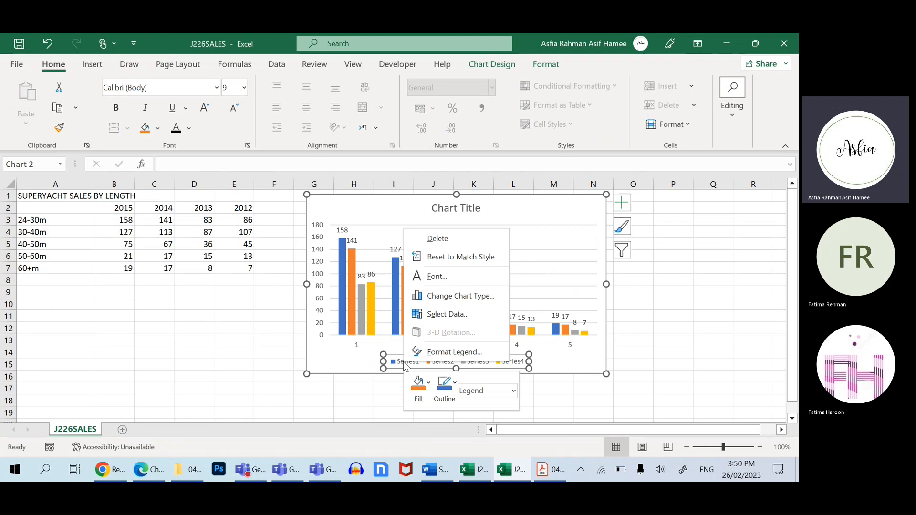
pyautogui.click(451, 312)
pyautogui.moveTo(257, 138); pyautogui.dragTo(604, 81)
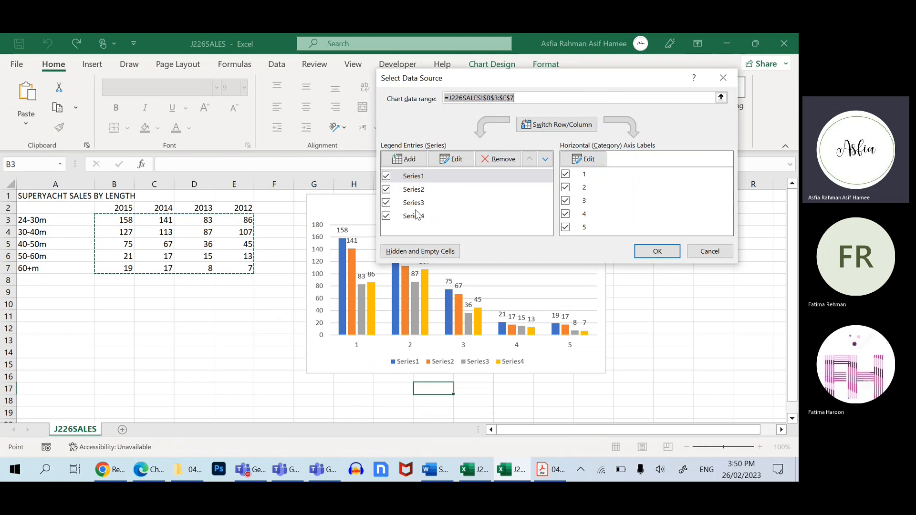
# - Name the first data series 2015 by linking its series name to cell B2
pyautogui.click(424, 183)
pyautogui.click(457, 161)
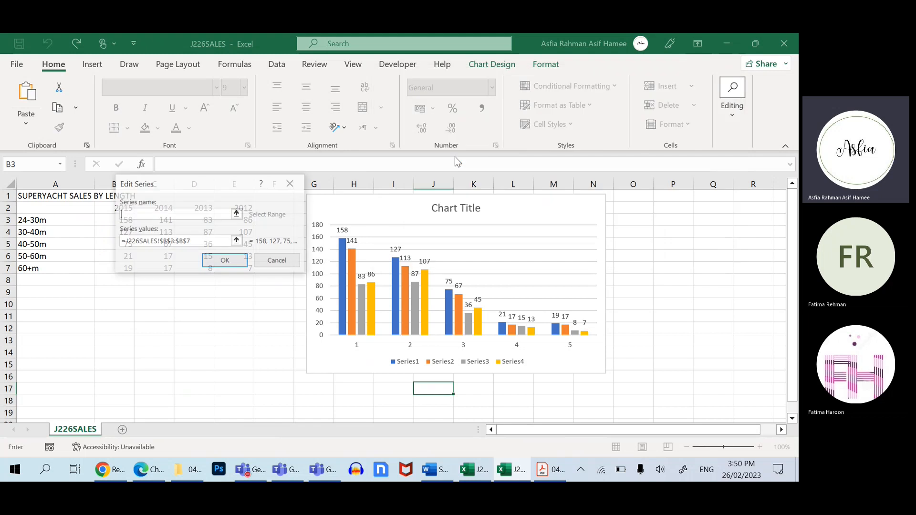
pyautogui.moveTo(205, 187); pyautogui.dragTo(401, 95)
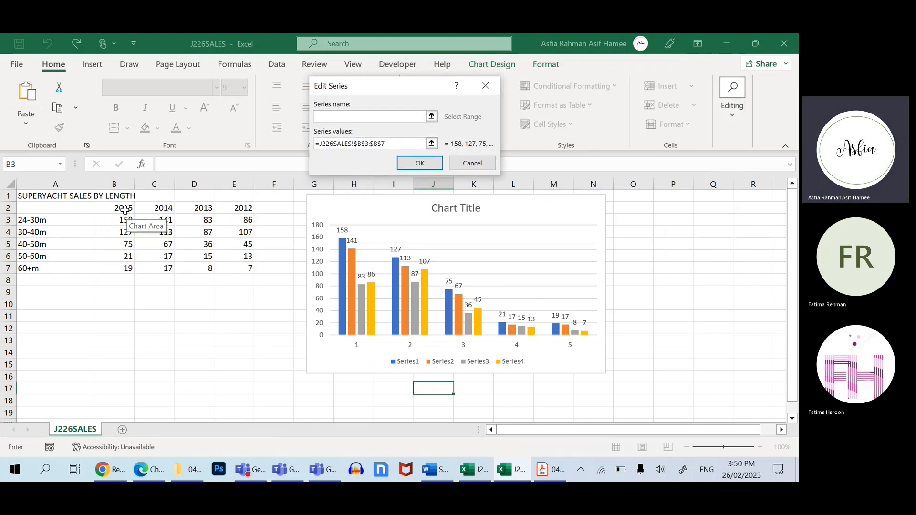
pyautogui.click(123, 208)
pyautogui.click(381, 116)
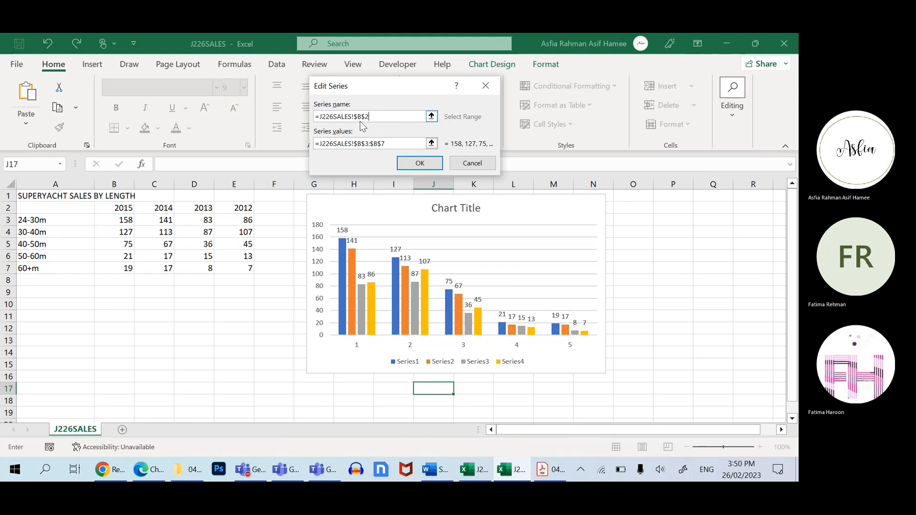
pyautogui.click(427, 118)
pyautogui.moveTo(380, 106); pyautogui.dragTo(306, 108)
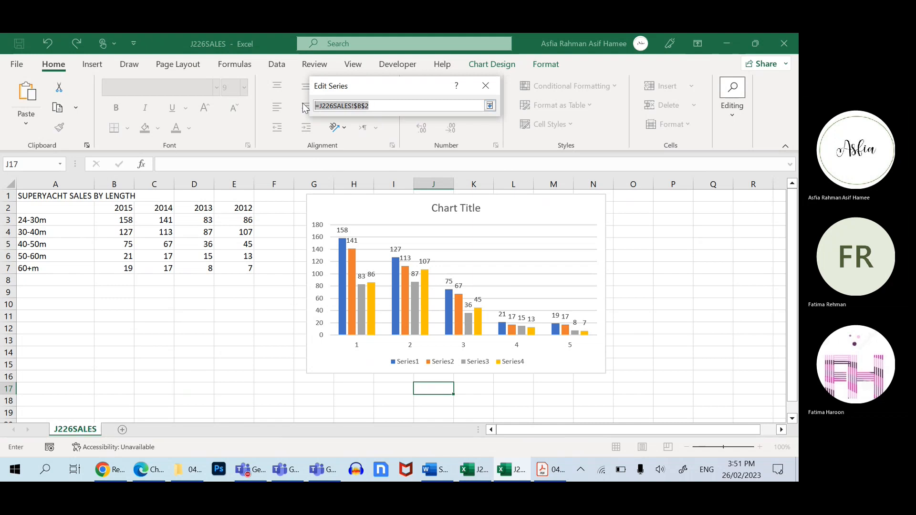
pyautogui.press('BackSpace')
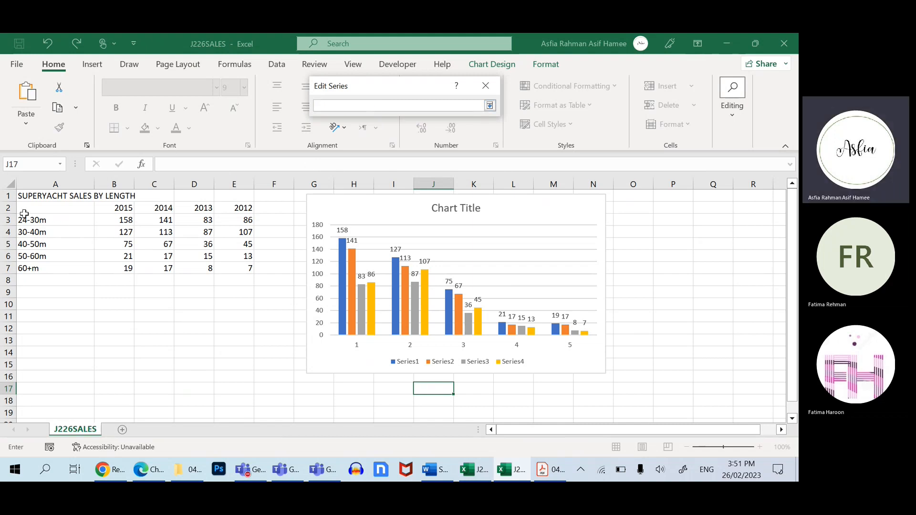
pyautogui.click(110, 209)
pyautogui.press('Return')
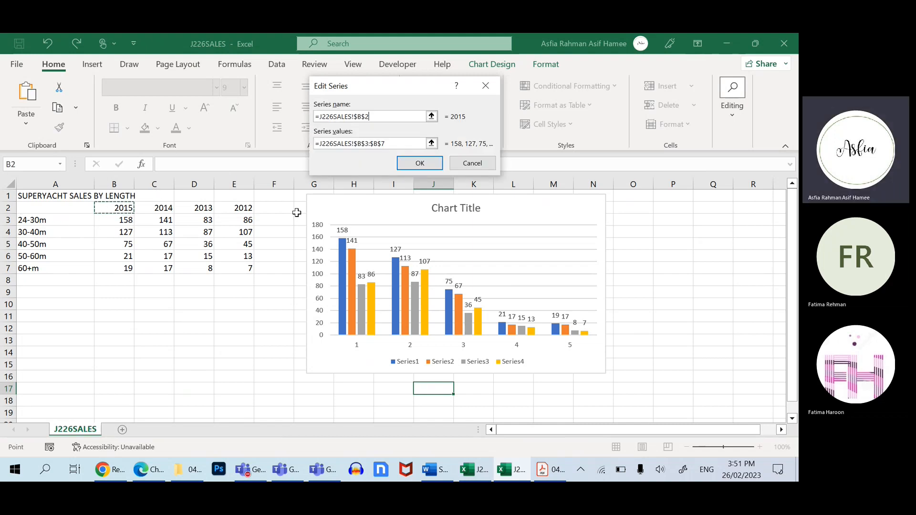
pyautogui.click(414, 164)
# - Name the second data series 2014 by linking its series name to cell C2
pyautogui.click(419, 190)
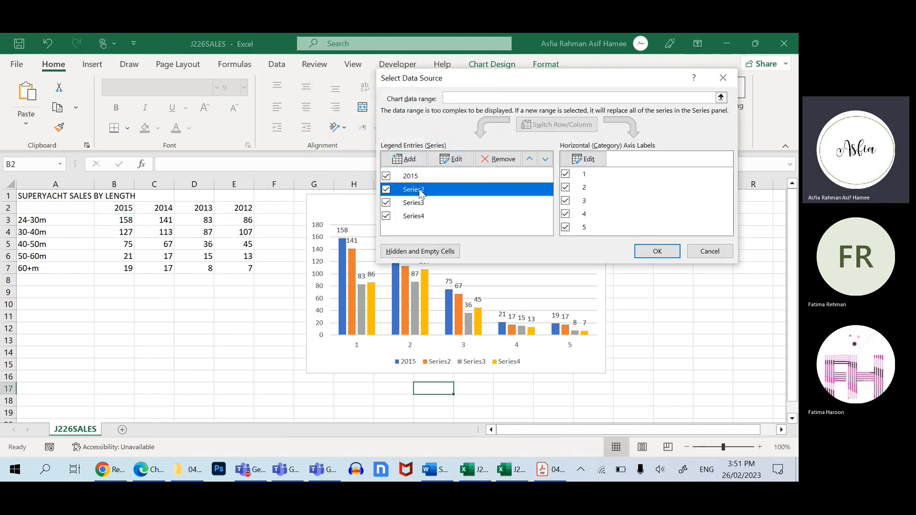
pyautogui.click(444, 159)
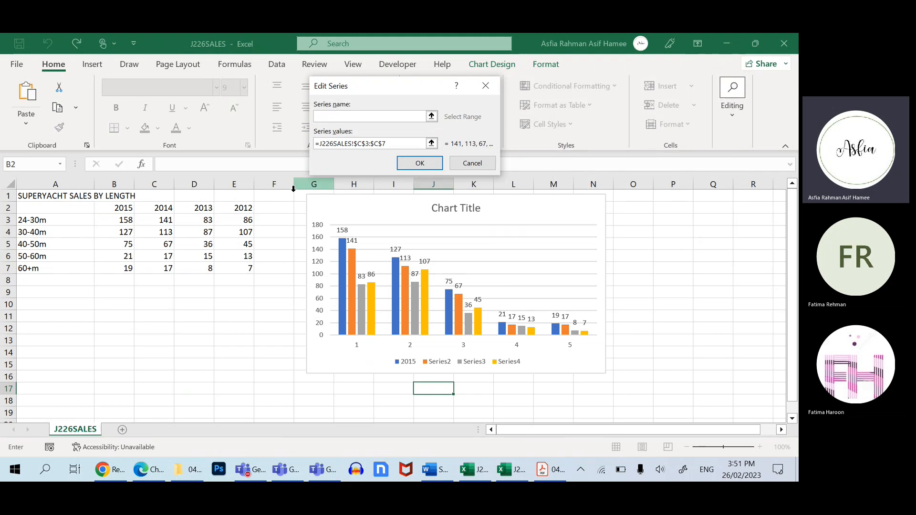
pyautogui.click(152, 207)
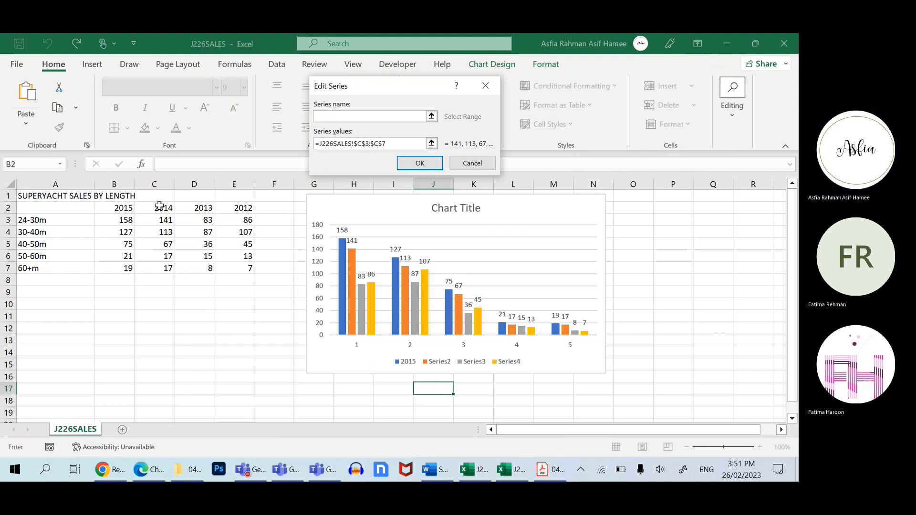
pyautogui.click(419, 163)
# - Name the third data series 2013 by linking its series name to cell D2
pyautogui.click(424, 203)
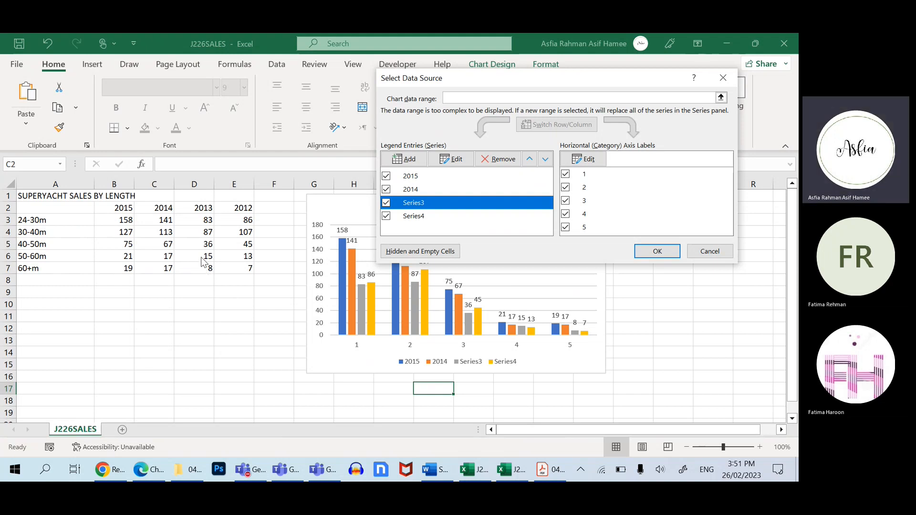
pyautogui.click(450, 159)
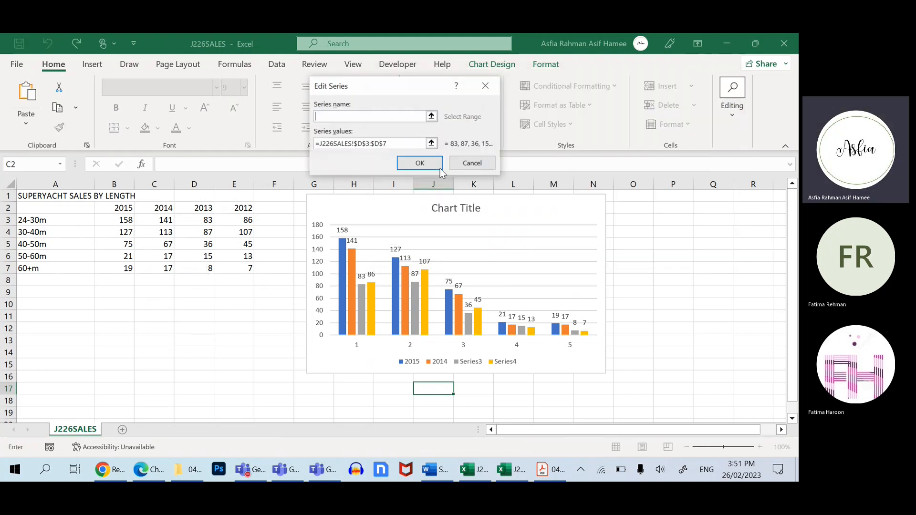
pyautogui.click(201, 209)
pyautogui.click(420, 162)
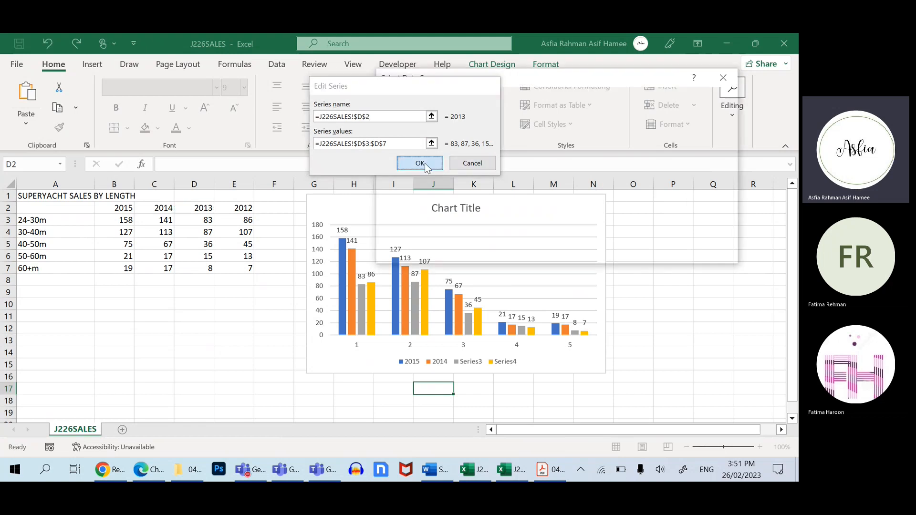
# - Name the fourth data series 2012 by linking its series name to cell E2
pyautogui.click(429, 216)
pyautogui.click(451, 159)
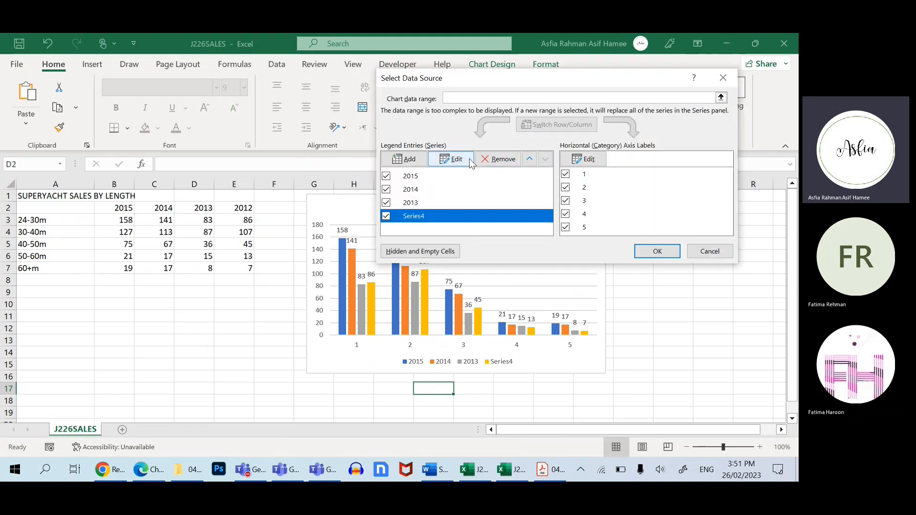
pyautogui.click(234, 208)
pyautogui.click(420, 163)
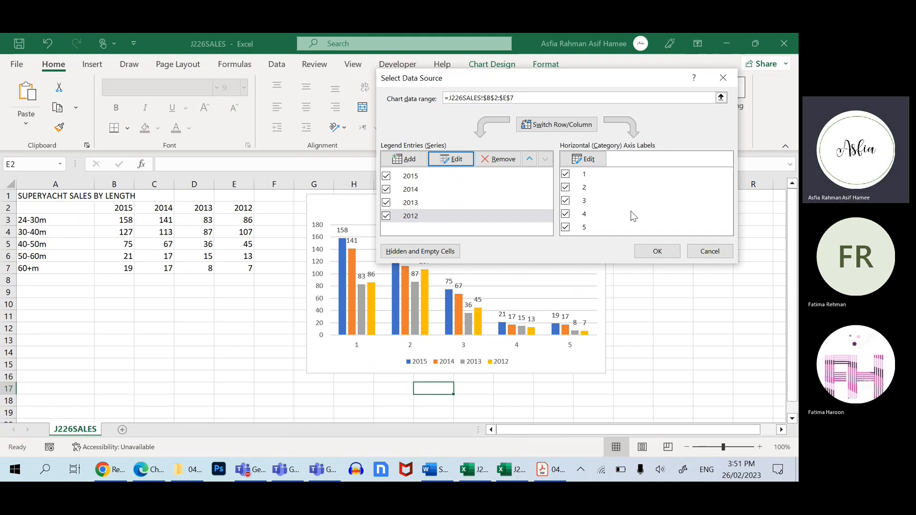
# - Set the horizontal axis labels to the yacht length ranges in A3:A7 and apply the data source changes
pyautogui.click(584, 159)
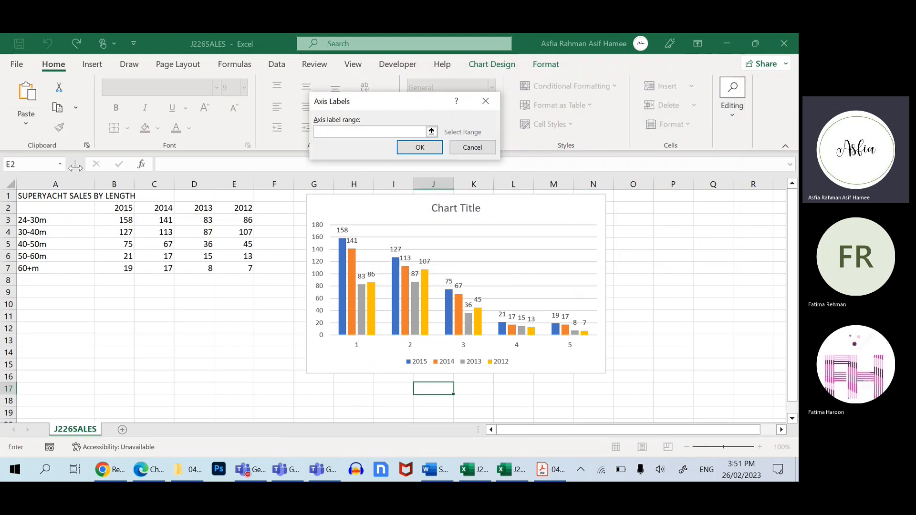
pyautogui.moveTo(63, 217); pyautogui.dragTo(55, 267)
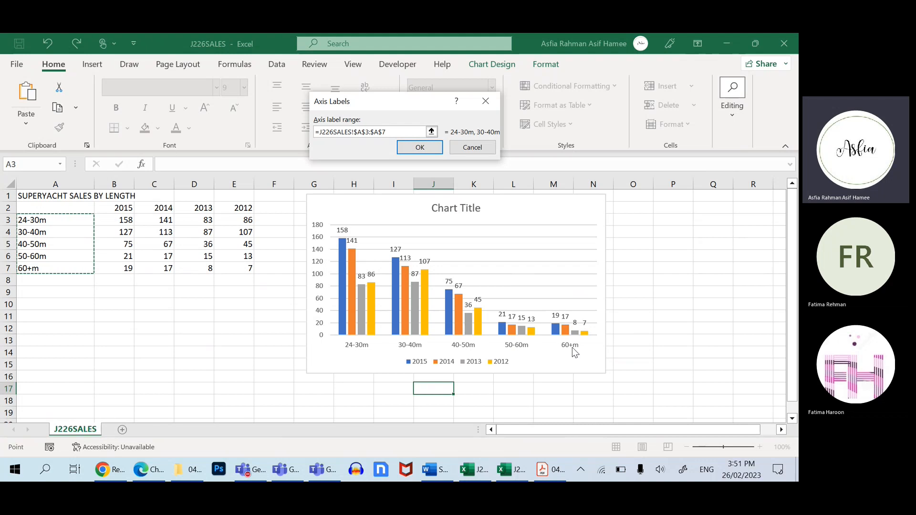
pyautogui.click(419, 146)
pyautogui.click(665, 255)
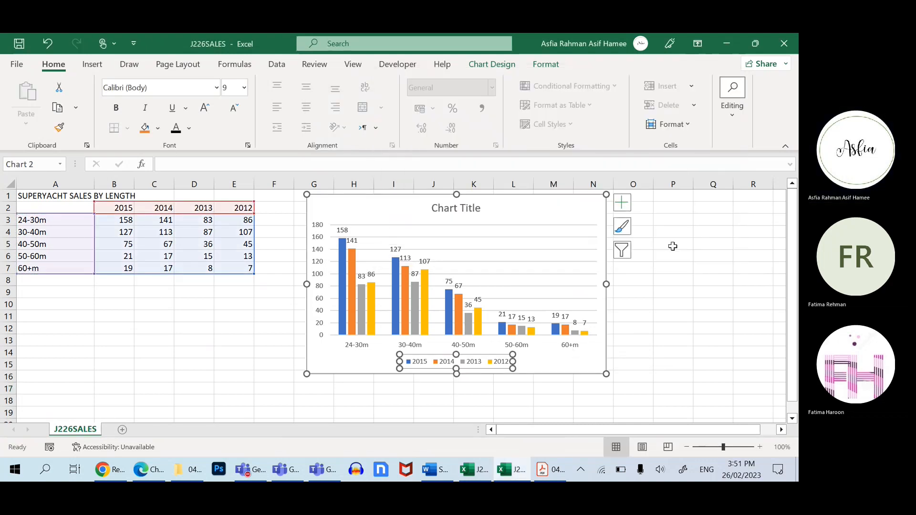
# - Copy the heading text SUPERYACHT SALES BY LENGTH from cell A1 for use as the chart title
pyautogui.click(459, 210)
pyautogui.click(98, 195)
pyautogui.click(62, 197)
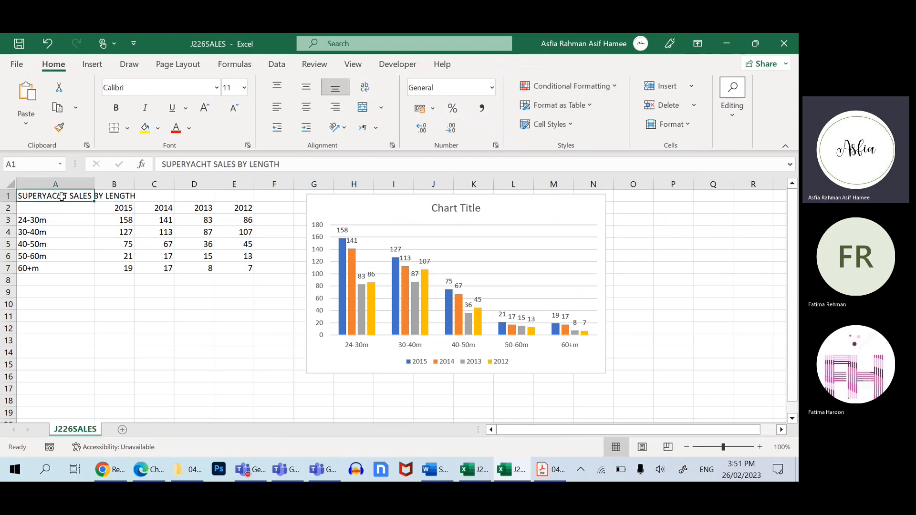
pyautogui.click(277, 164)
pyautogui.moveTo(276, 163); pyautogui.dragTo(161, 164)
pyautogui.rightClick(201, 164)
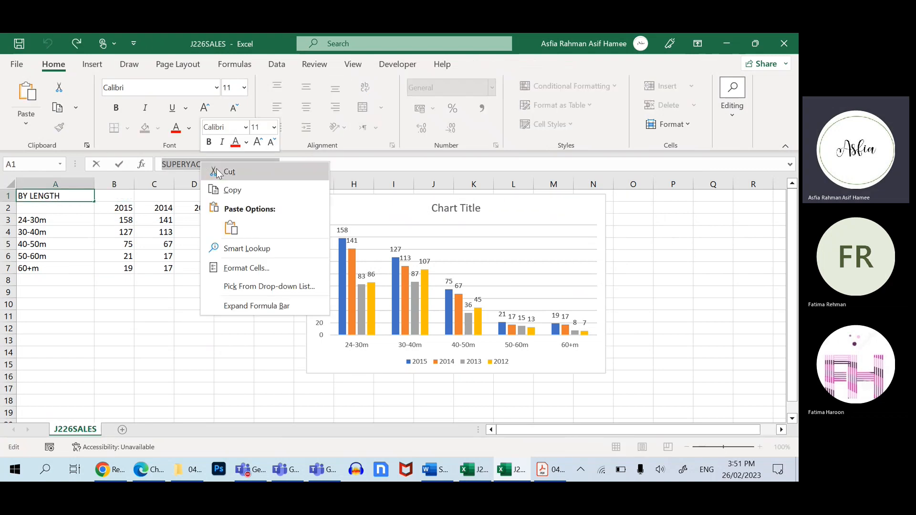
pyautogui.click(234, 192)
# - Replace the placeholder chart title with the copied text SUPERYACHT SALES BY LENGTH
pyautogui.click(467, 210)
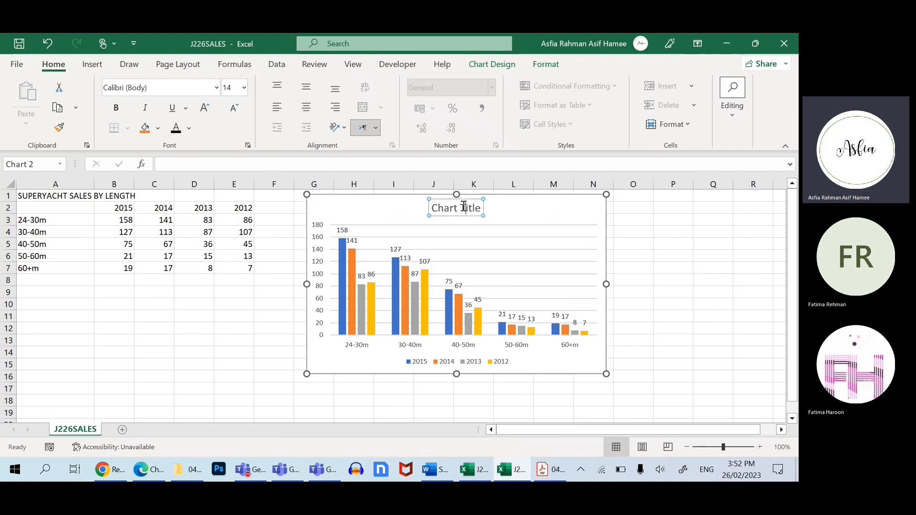
pyautogui.doubleClick(468, 208)
pyautogui.moveTo(433, 207); pyautogui.dragTo(491, 213)
pyautogui.rightClick(465, 207)
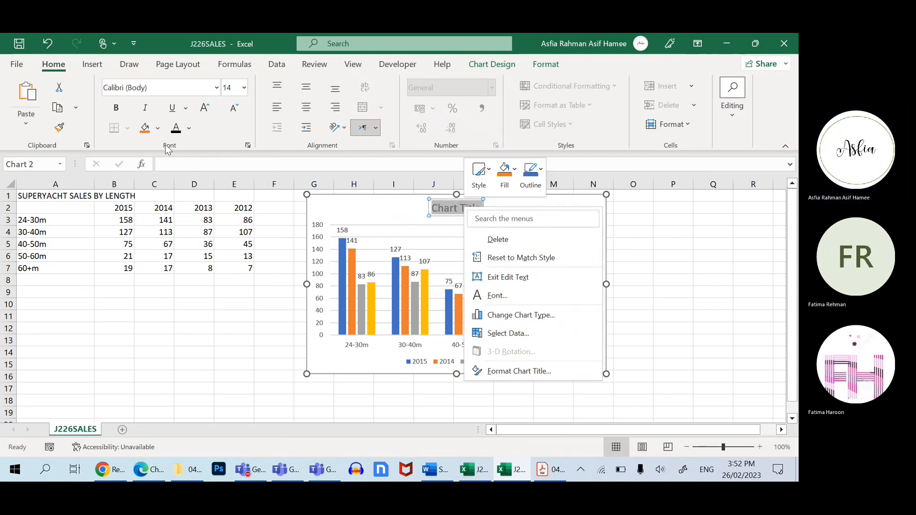
pyautogui.hotkey('ctrl', 'v')
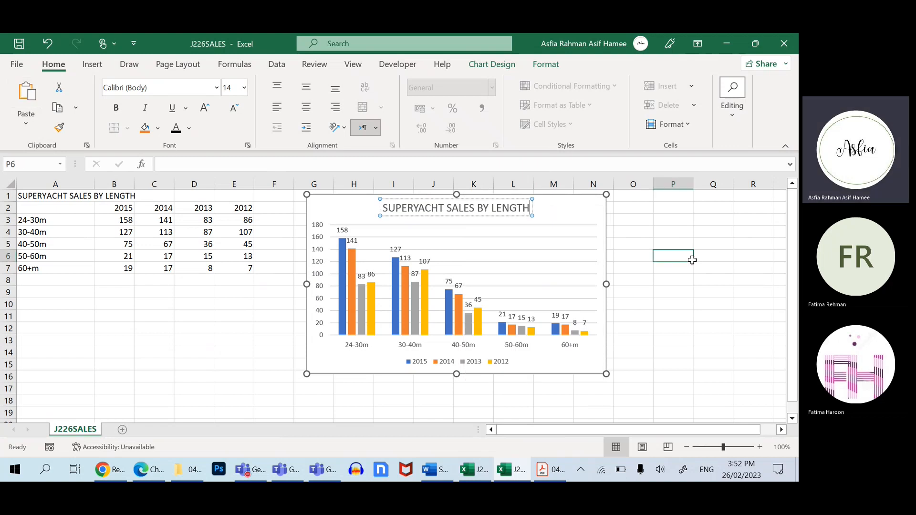
pyautogui.click(701, 257)
# - Make the chart slightly narrower and taller, and copy the whole chart
pyautogui.click(360, 200)
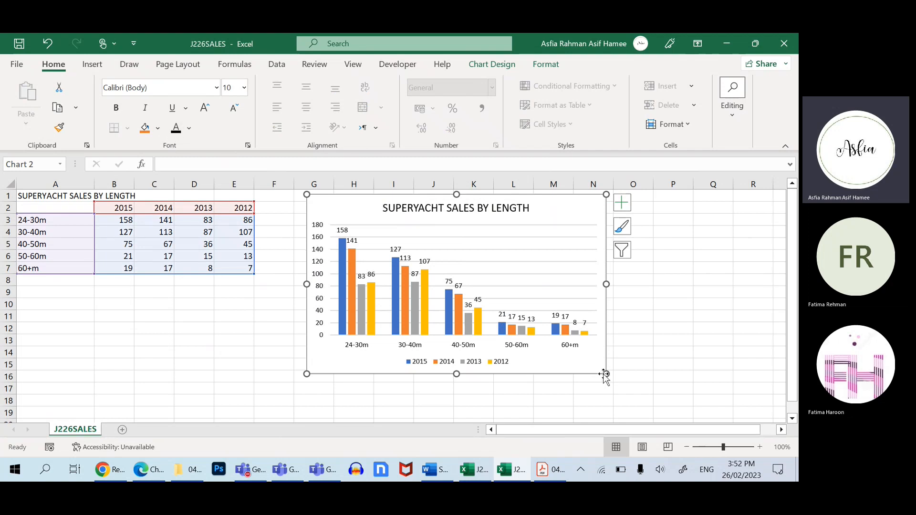
pyautogui.moveTo(603, 375); pyautogui.dragTo(590, 397)
pyautogui.rightClick(571, 395)
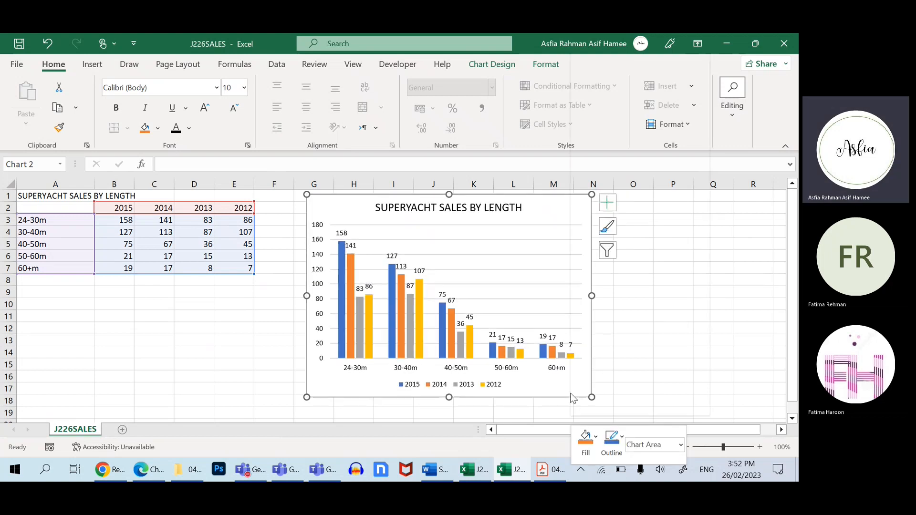
pyautogui.click(657, 91)
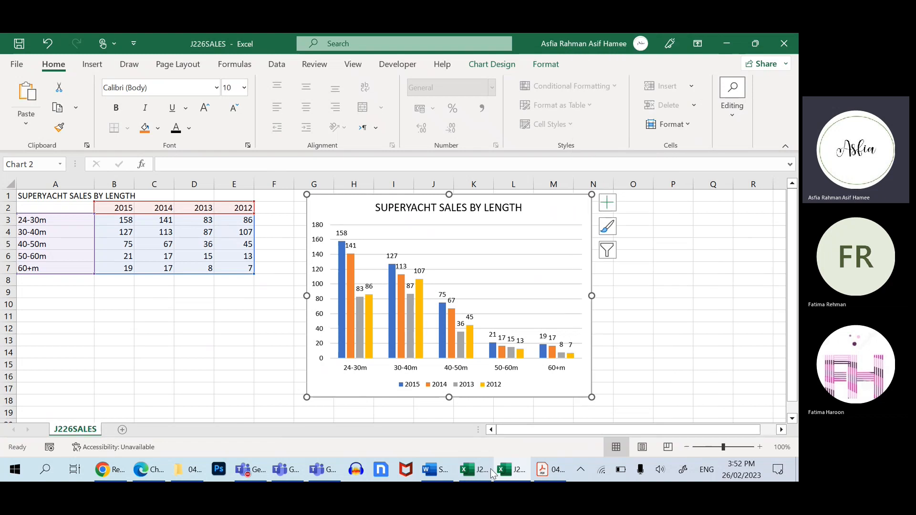
# - Switch to the SUPER document in Word, undo the last edit and paste the chart below the Charters heading
pyautogui.click(438, 468)
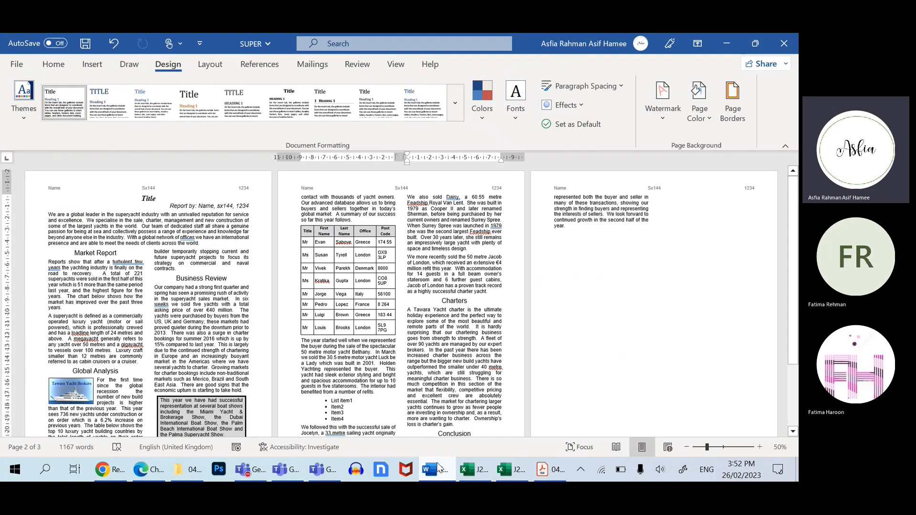
pyautogui.hotkey('ctrl', 'z')
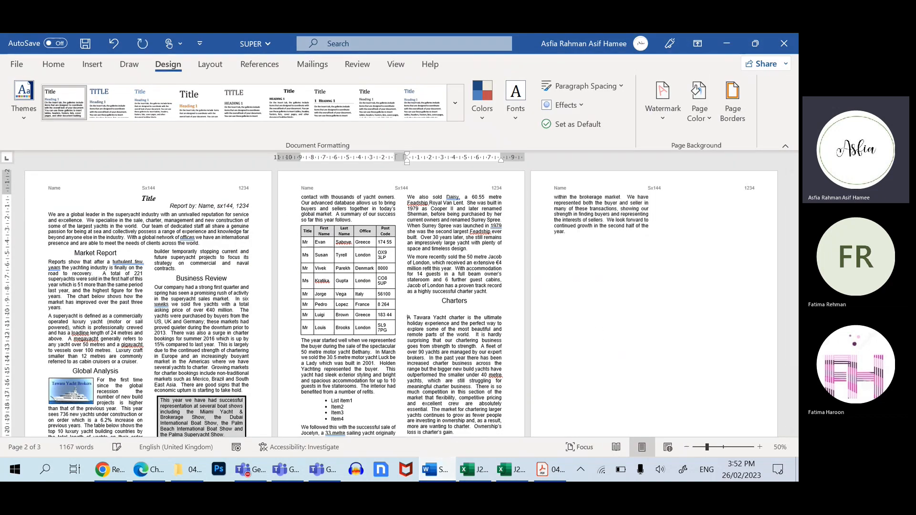
pyautogui.click(53, 63)
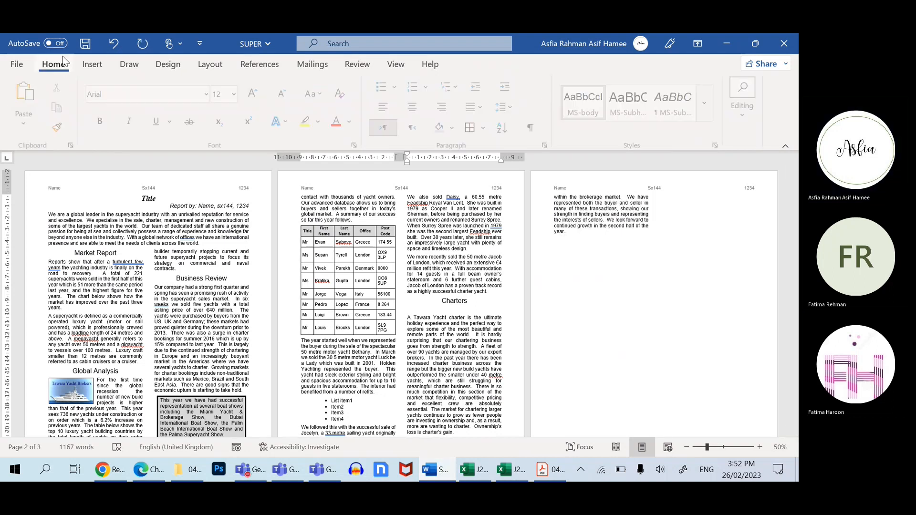
pyautogui.click(26, 96)
pyautogui.scroll(-3, 613, 280)
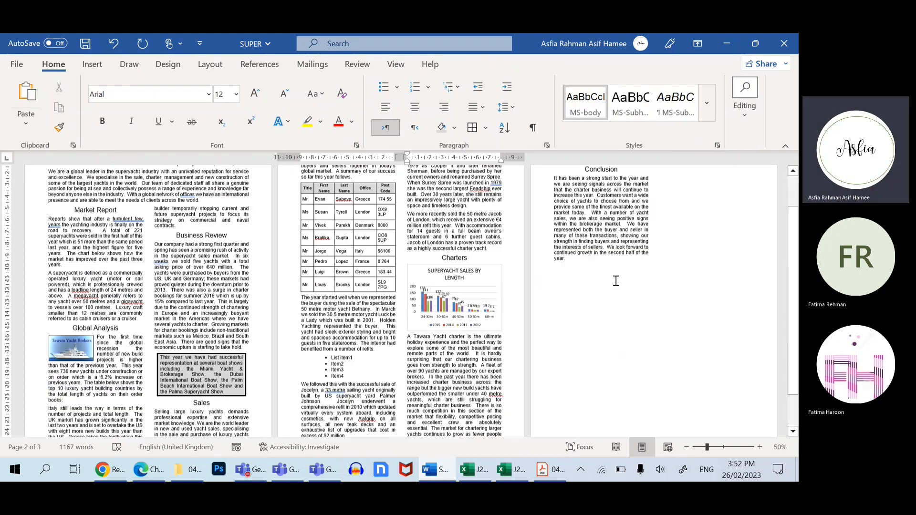
# - Enlarge the page view to 150% and check how legible the pasted chart's data labels and legend are
pyautogui.click(444, 257)
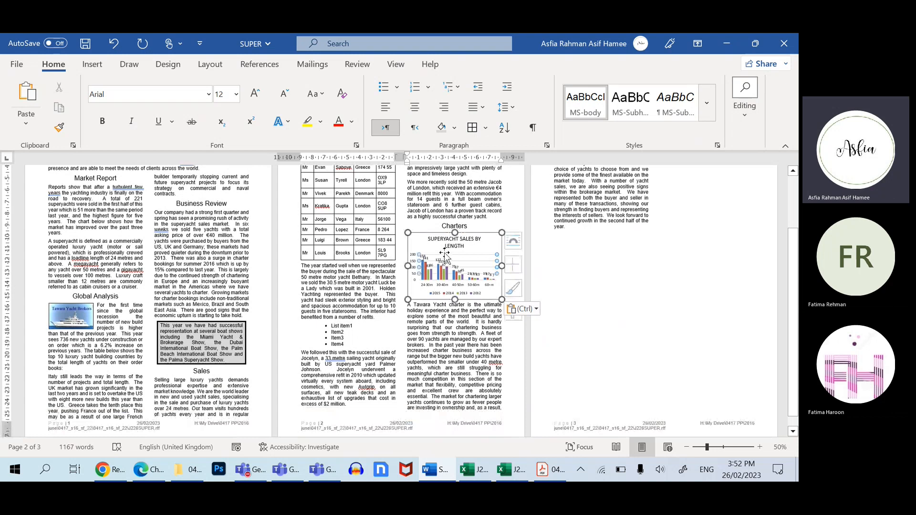
pyautogui.click(721, 447)
pyautogui.moveTo(721, 448); pyautogui.dragTo(728, 448)
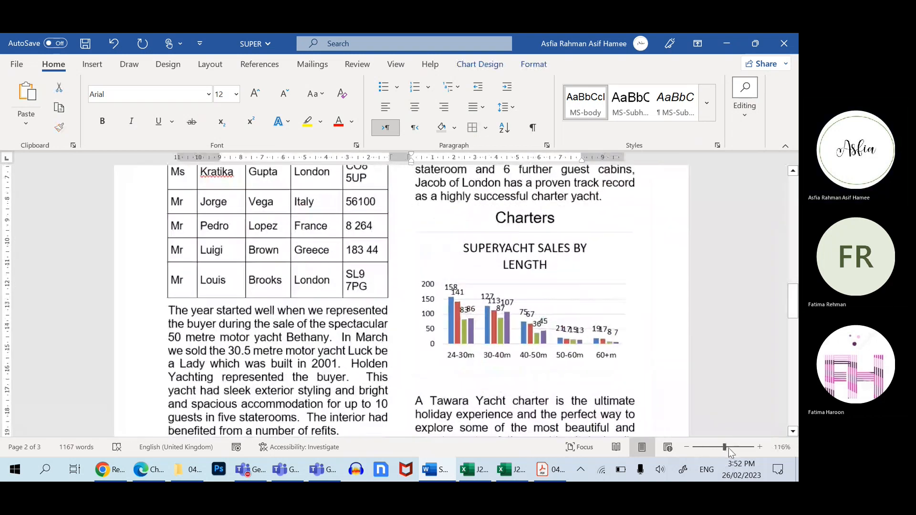
pyautogui.scroll(-2, 720, 395)
pyautogui.scroll(-1, 721, 395)
pyautogui.click(759, 447)
pyautogui.click(760, 447)
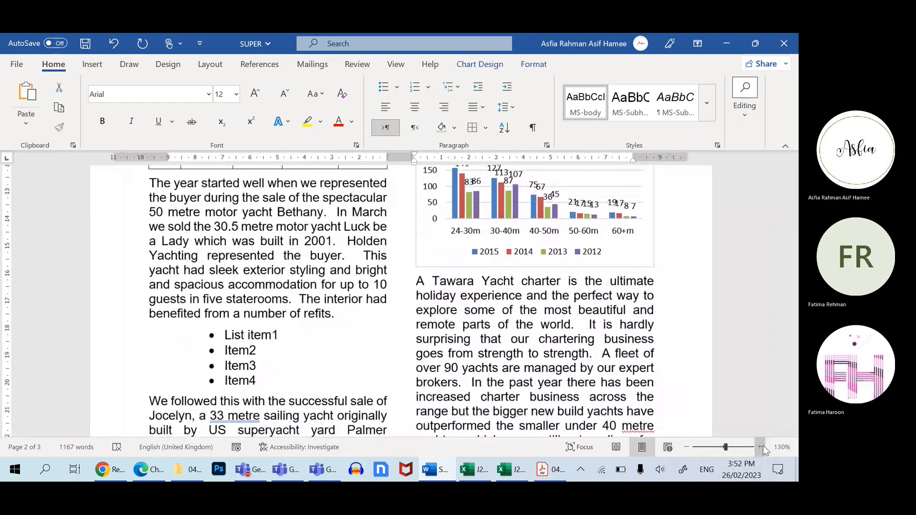
pyautogui.click(760, 447)
pyautogui.click(759, 447)
pyautogui.scroll(3, 739, 358)
pyautogui.scroll(-3, 545, 342)
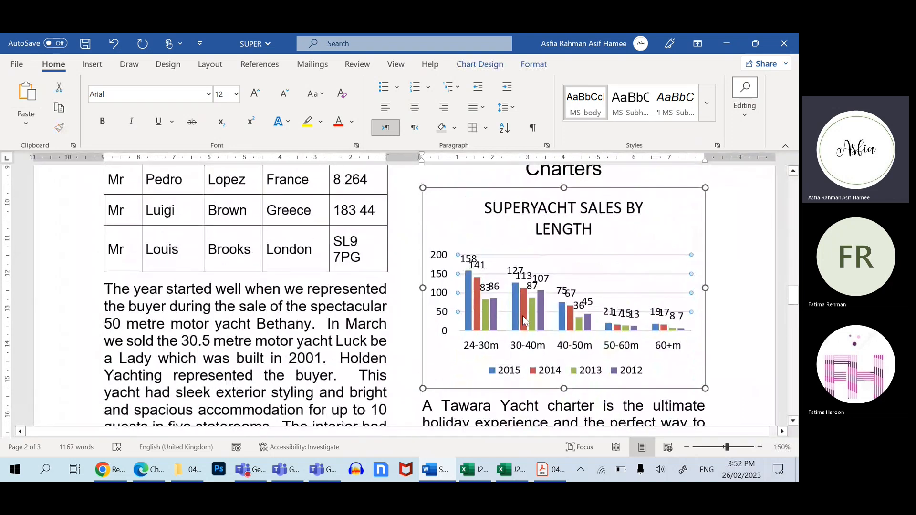
# - Delete the data labels of all four year series from the pasted chart
pyautogui.click(470, 260)
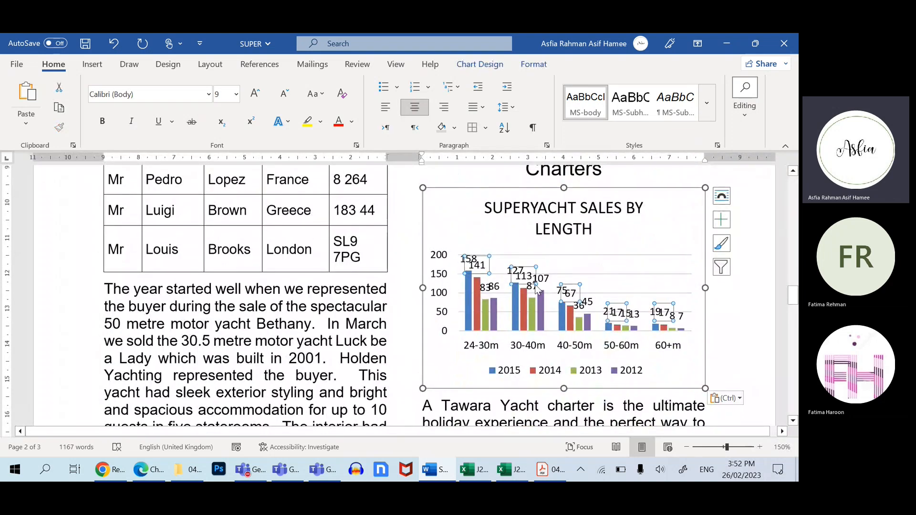
pyautogui.press('Delete')
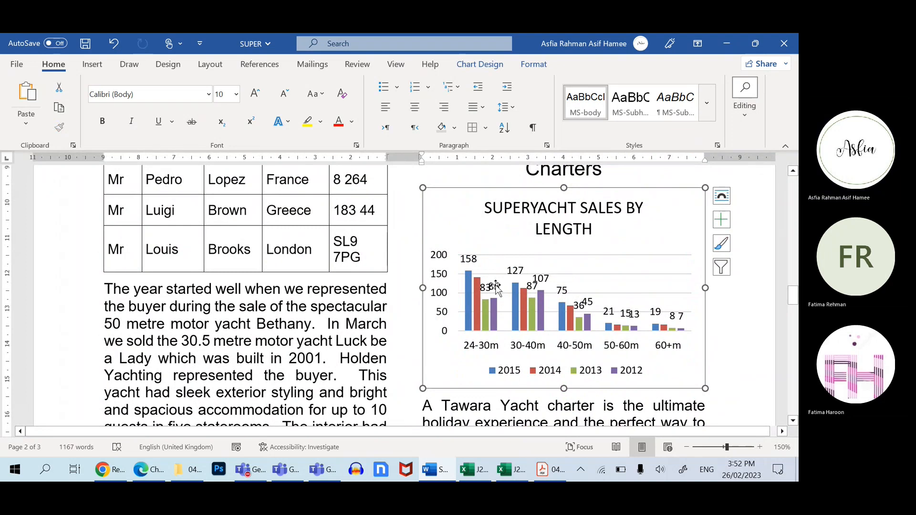
pyautogui.click(493, 289)
pyautogui.press('Delete')
pyautogui.click(487, 289)
pyautogui.press('Delete')
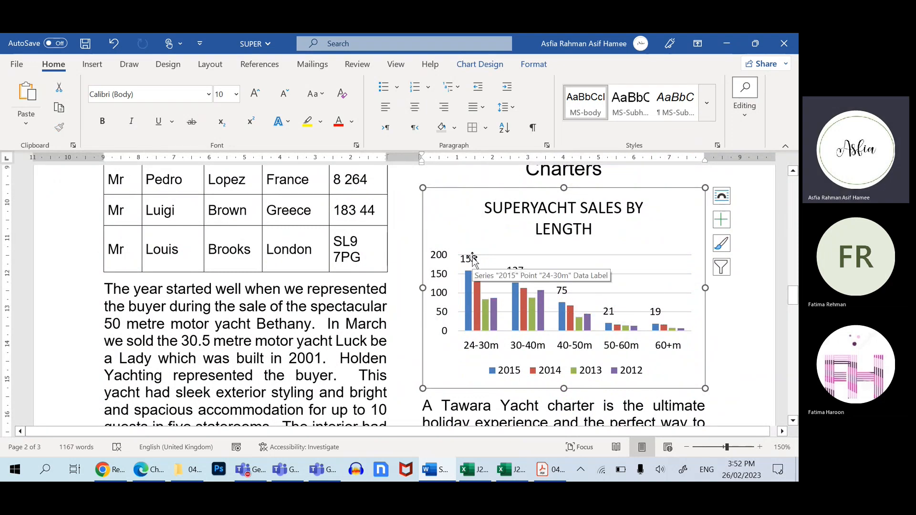
pyautogui.click(470, 259)
pyautogui.press('Delete')
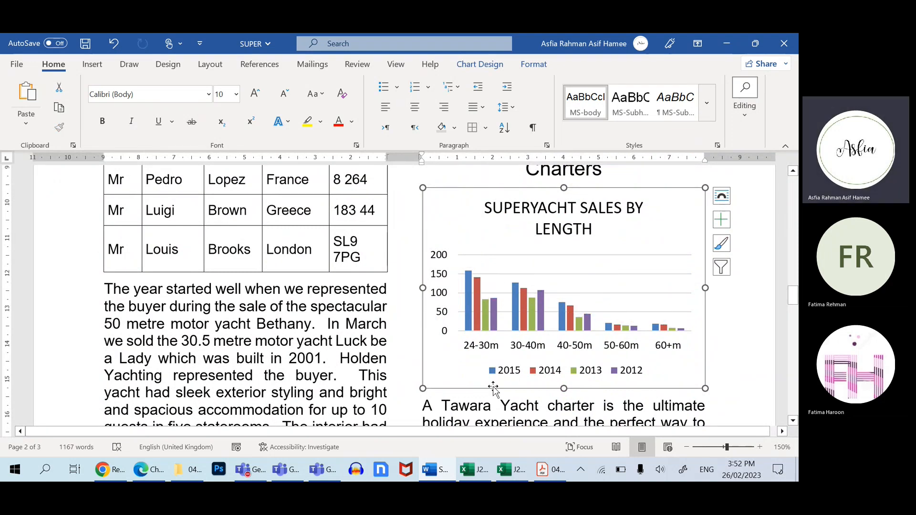
# - Stretch the pasted chart downward to make it much taller within its column
pyautogui.scroll(-6, 577, 382)
pyautogui.scroll(3, 666, 198)
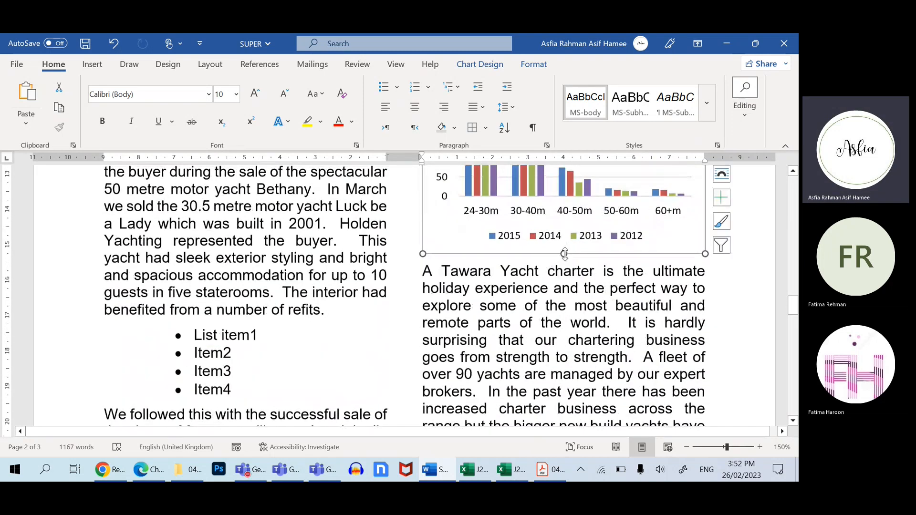
pyautogui.moveTo(564, 253); pyautogui.dragTo(548, 420)
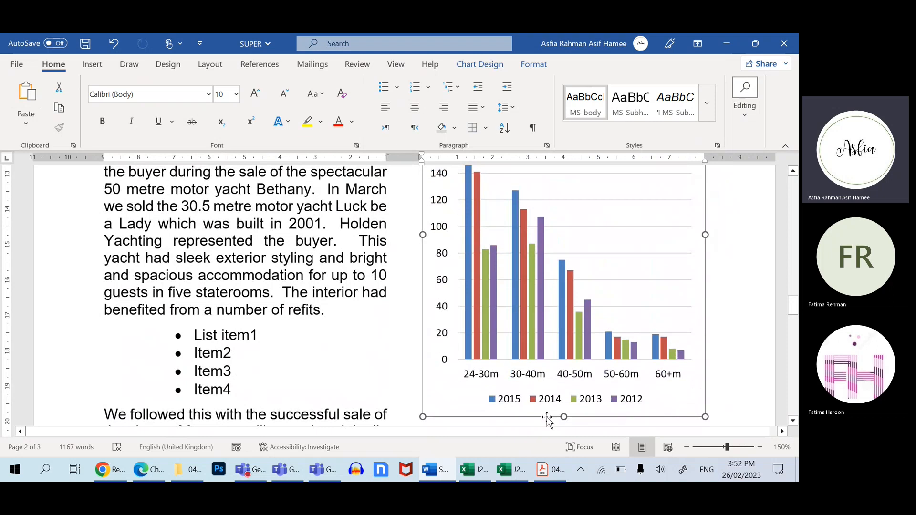
# - Set the maximum bound of the pasted chart's vertical value axis to 160 and close the axis formatting options
pyautogui.scroll(3, 640, 344)
pyautogui.scroll(-1, 648, 334)
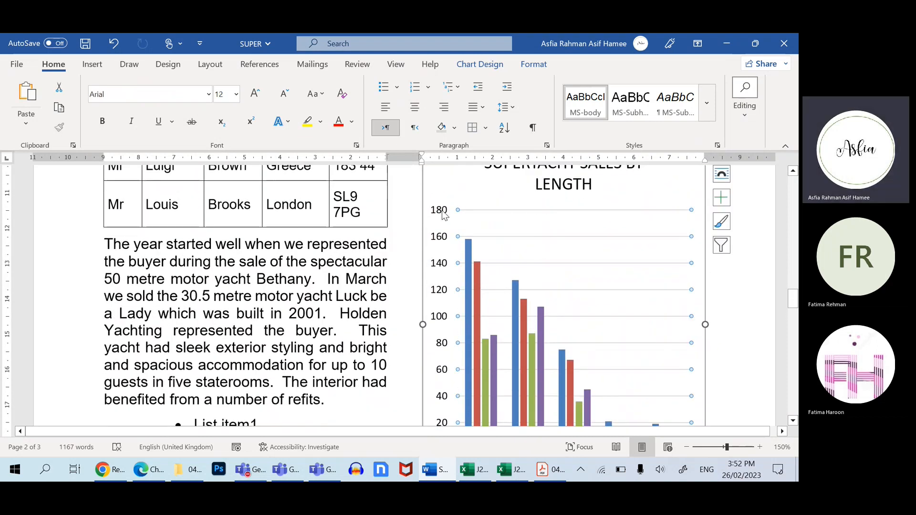
pyautogui.click(444, 213)
pyautogui.rightClick(444, 211)
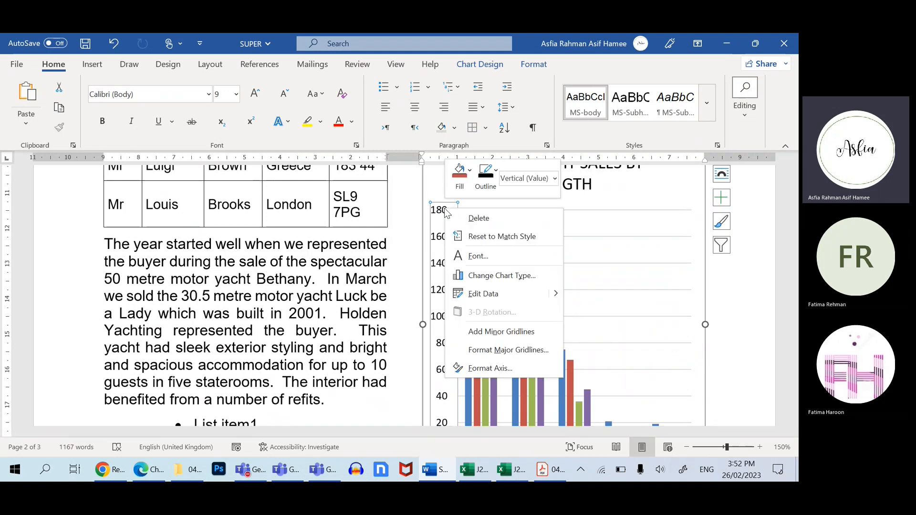
pyautogui.click(503, 351)
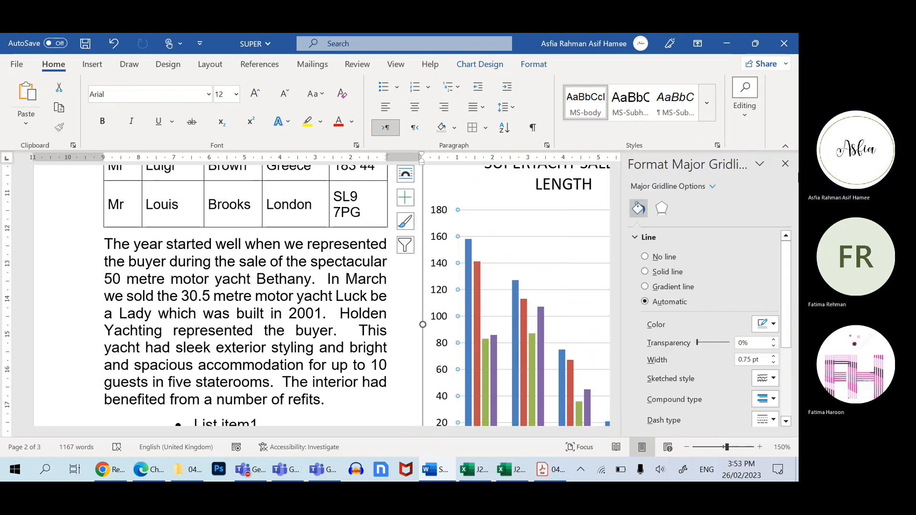
pyautogui.click(444, 291)
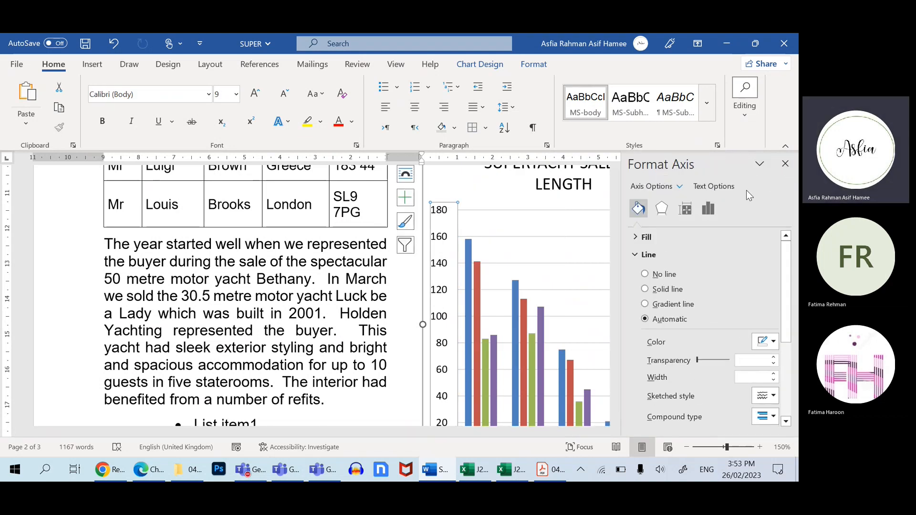
pyautogui.click(709, 208)
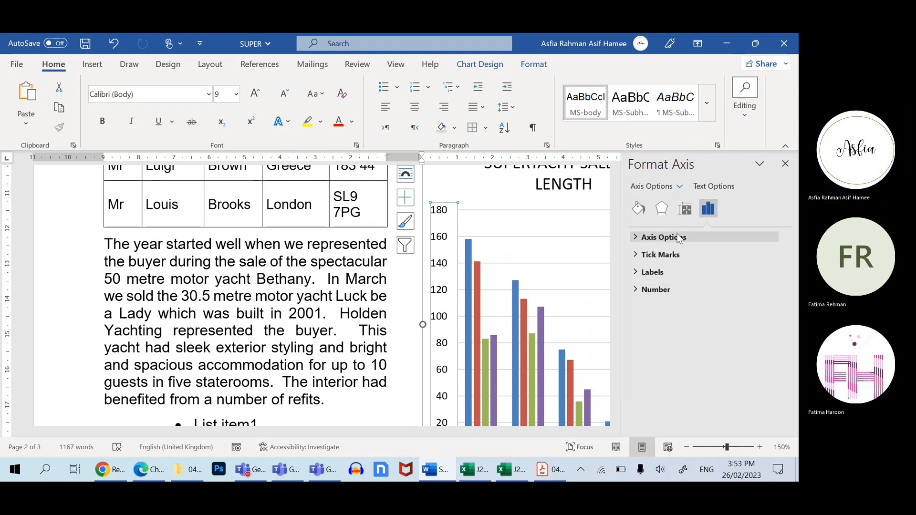
pyautogui.click(680, 238)
pyautogui.doubleClick(725, 283)
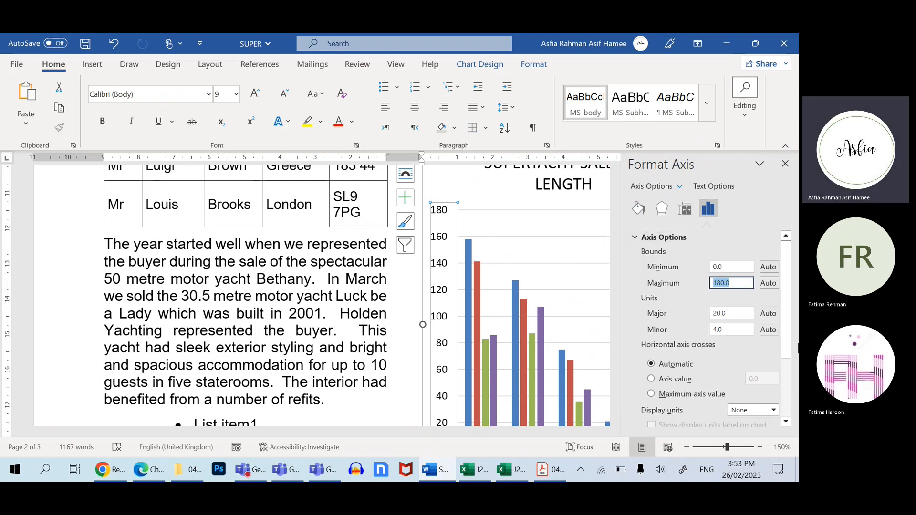
pyautogui.write('160')
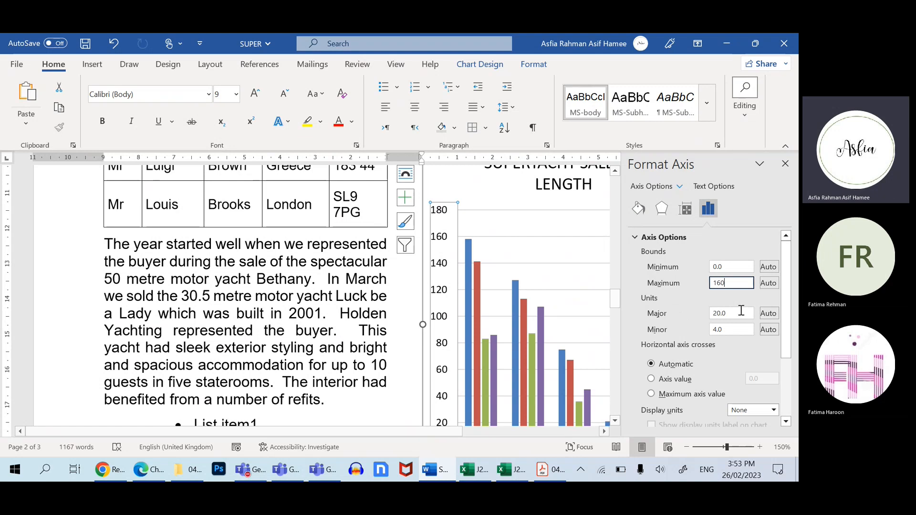
pyautogui.scroll(-3, 734, 337)
pyautogui.scroll(2, 711, 343)
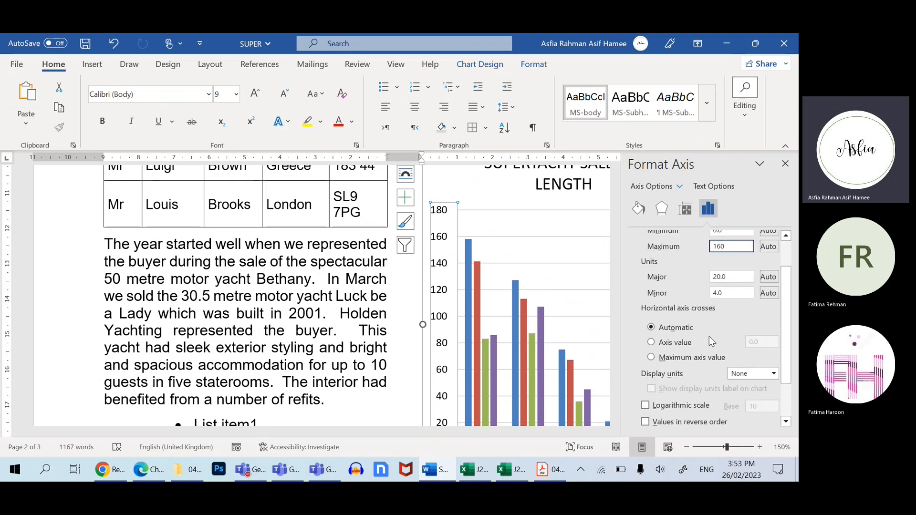
pyautogui.press('Return')
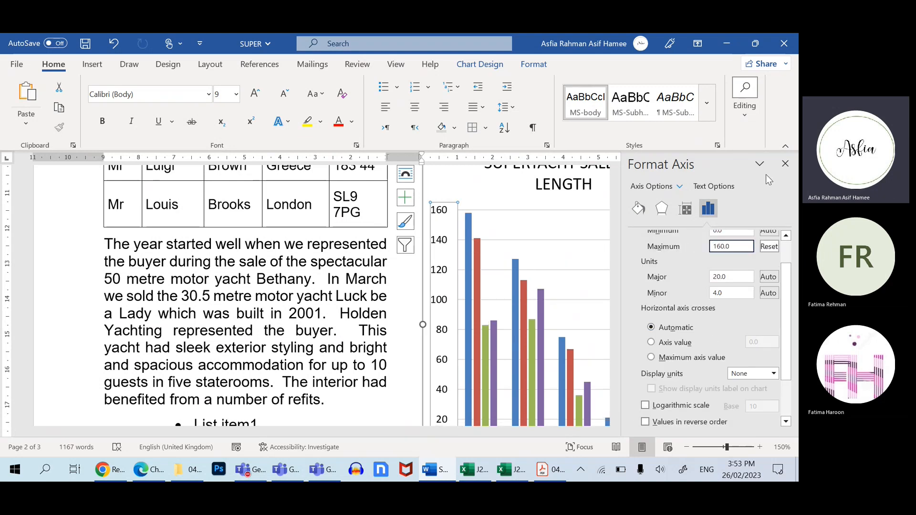
pyautogui.click(785, 163)
# - Stretch the chart under the Charters heading further downward to make it taller, and check how the text flows onto the last page
pyautogui.scroll(-4, 636, 311)
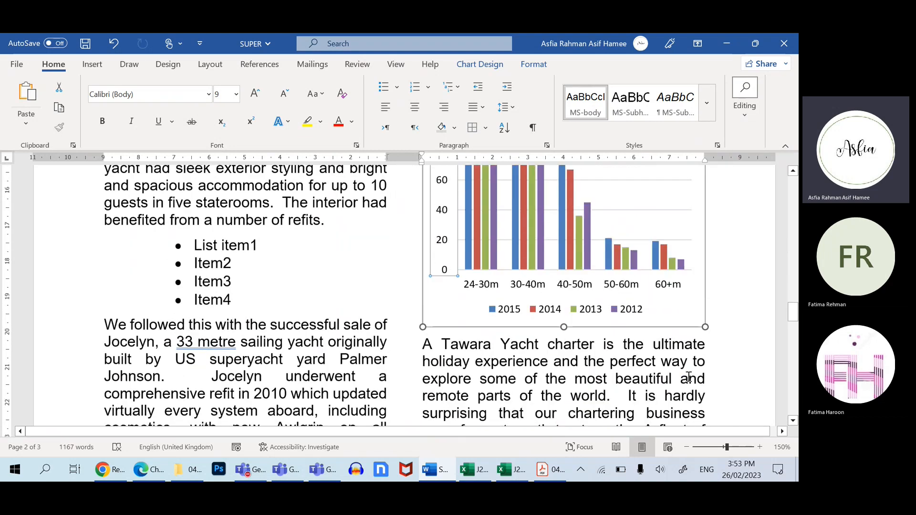
pyautogui.click(707, 447)
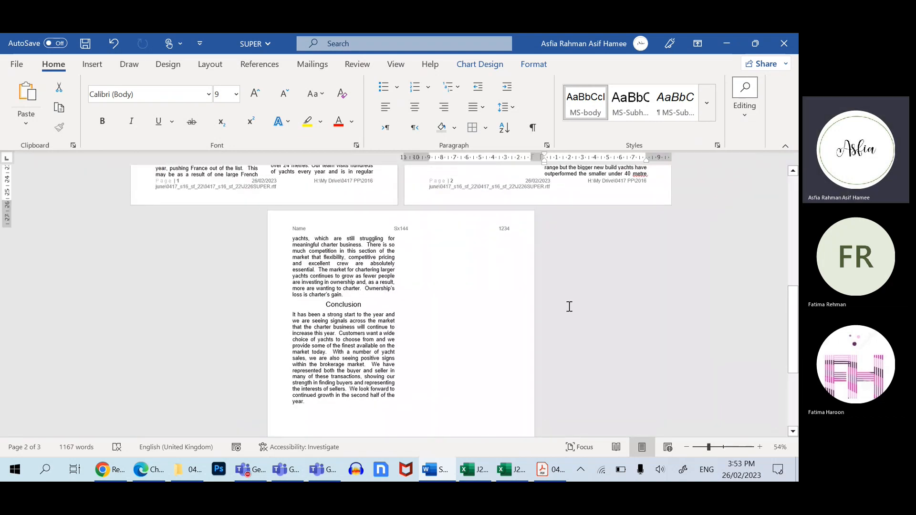
pyautogui.scroll(6, 574, 313)
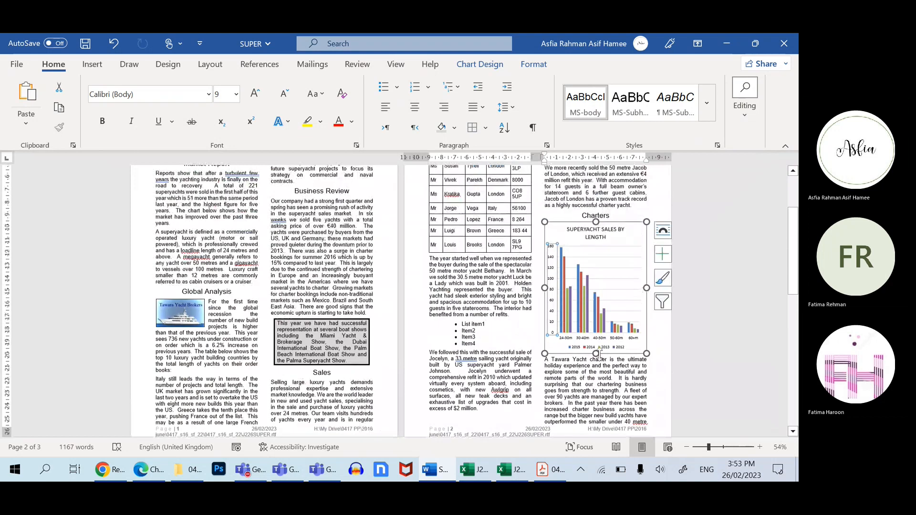
pyautogui.moveTo(596, 353); pyautogui.dragTo(595, 381)
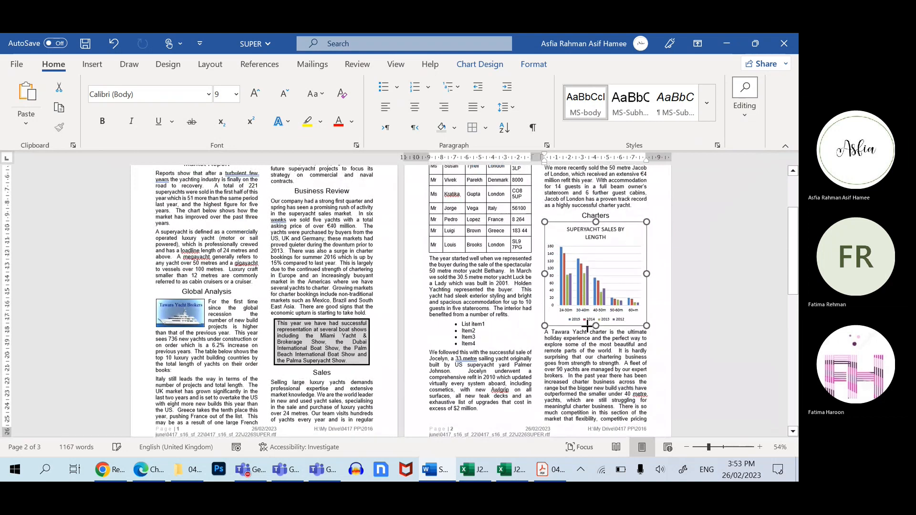
pyautogui.scroll(-6, 431, 362)
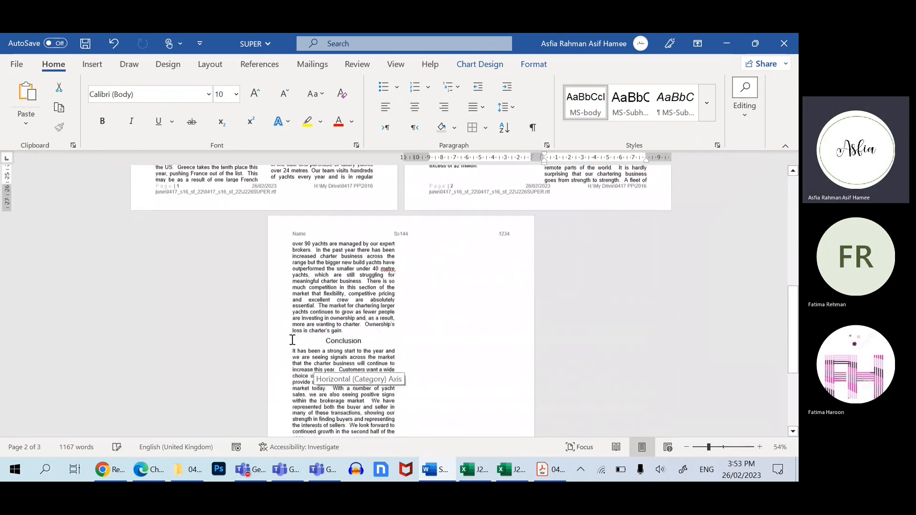
pyautogui.scroll(3, 430, 363)
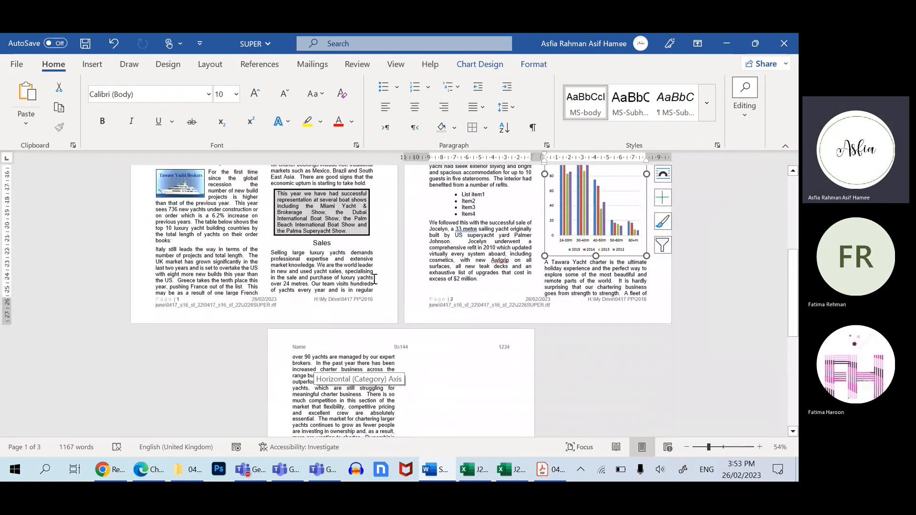
pyautogui.scroll(4, 517, 339)
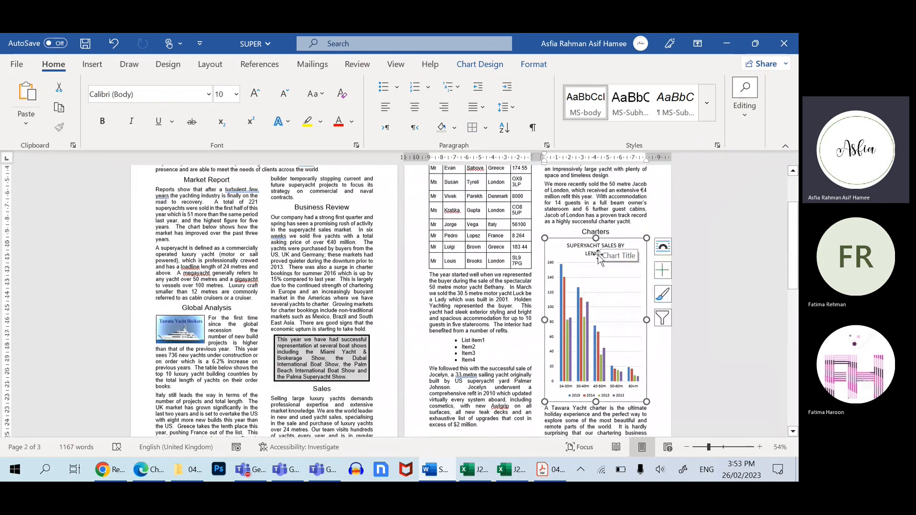
pyautogui.click(732, 374)
pyautogui.scroll(-3, 678, 358)
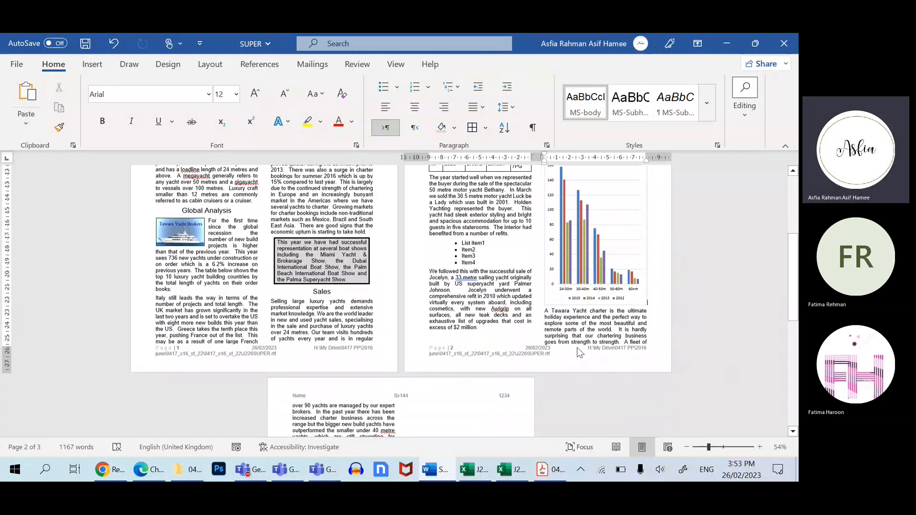
# - Switch to the 0417_s21_qp_22.pdf question paper and read tasks 12 to 18 through to the Printout 1 instructions
pyautogui.click(216, 58)
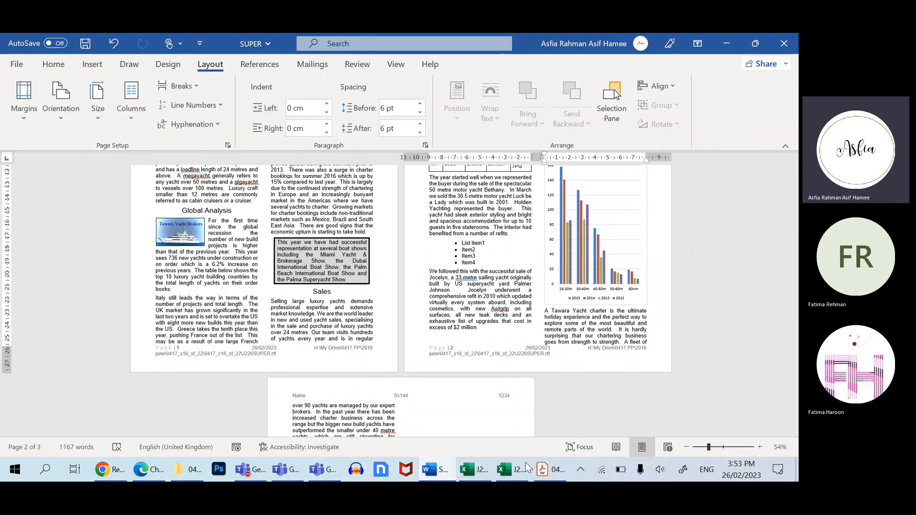
pyautogui.click(549, 469)
pyautogui.scroll(-2, 319, 290)
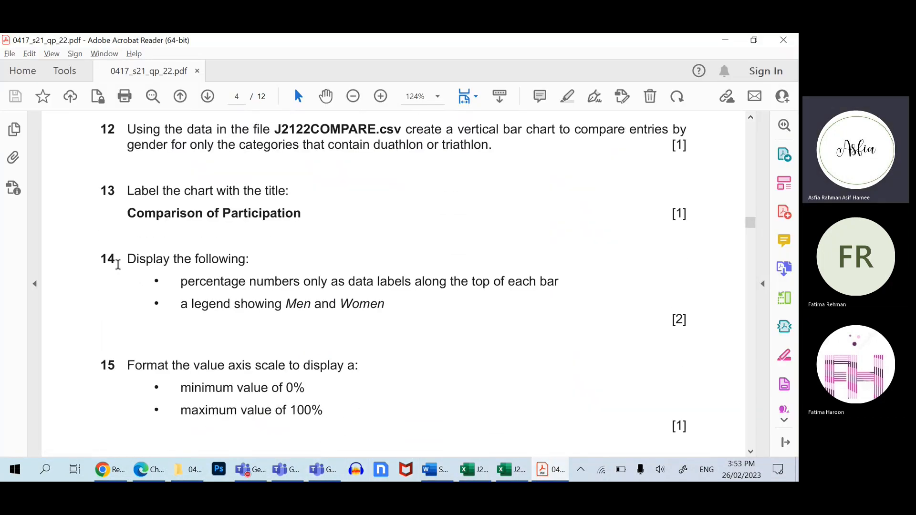
pyautogui.scroll(-10, 283, 272)
pyautogui.scroll(-3, 231, 296)
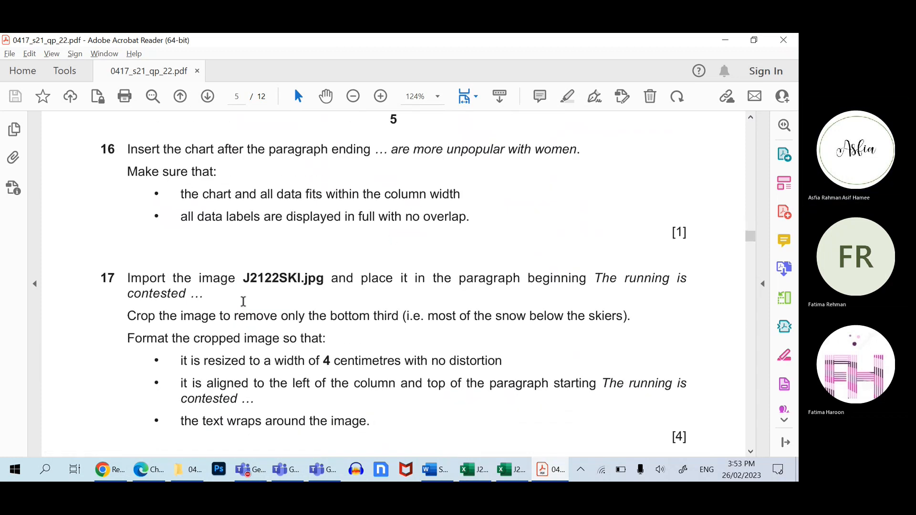
pyautogui.scroll(-8, 217, 285)
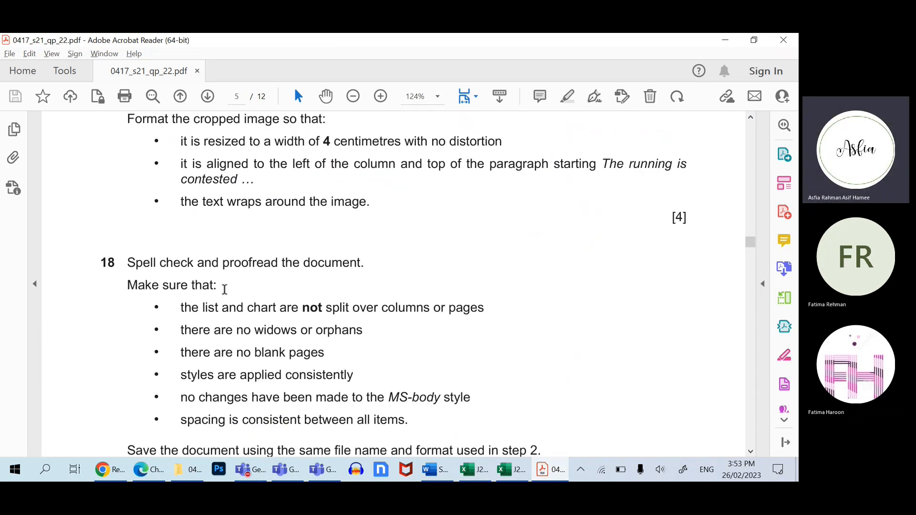
pyautogui.scroll(-3, 280, 315)
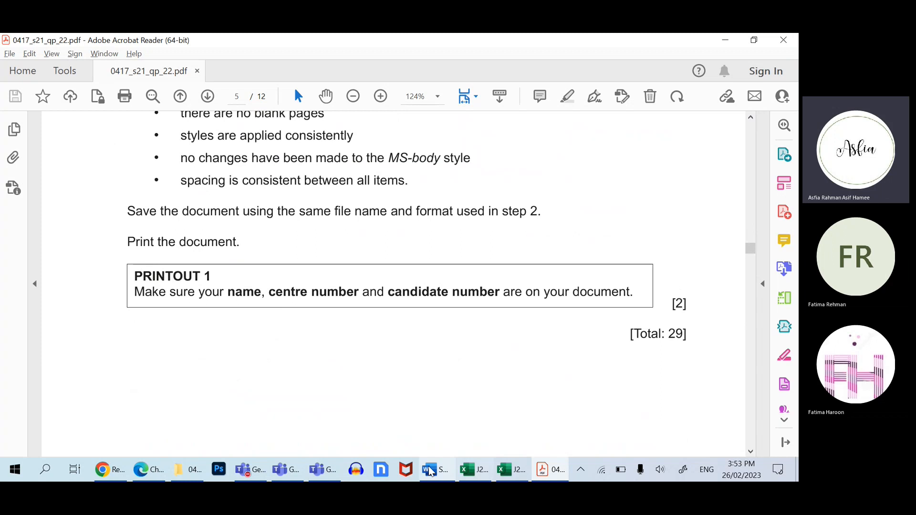
# - Return to the SUPER document in Word, start a Spelling & Grammar check and close it without changing any word
pyautogui.moveTo(449, 467)
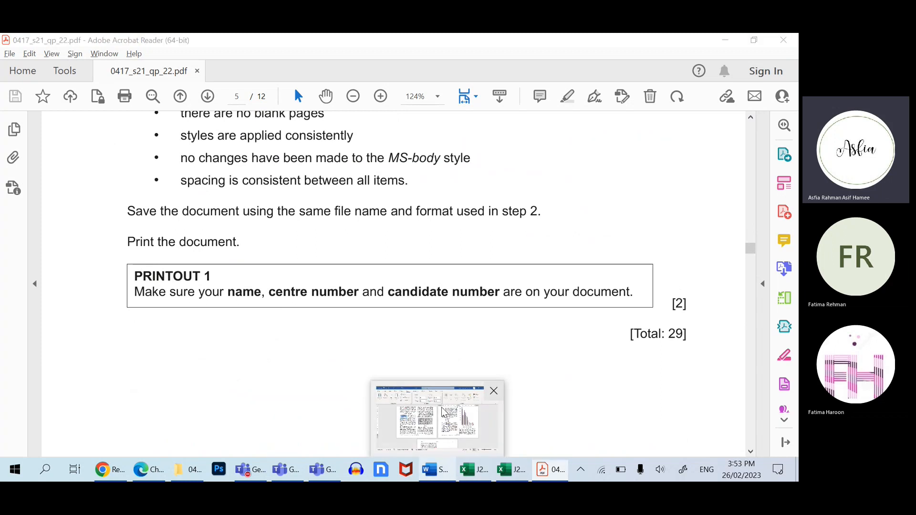
pyautogui.click(385, 379)
pyautogui.click(358, 65)
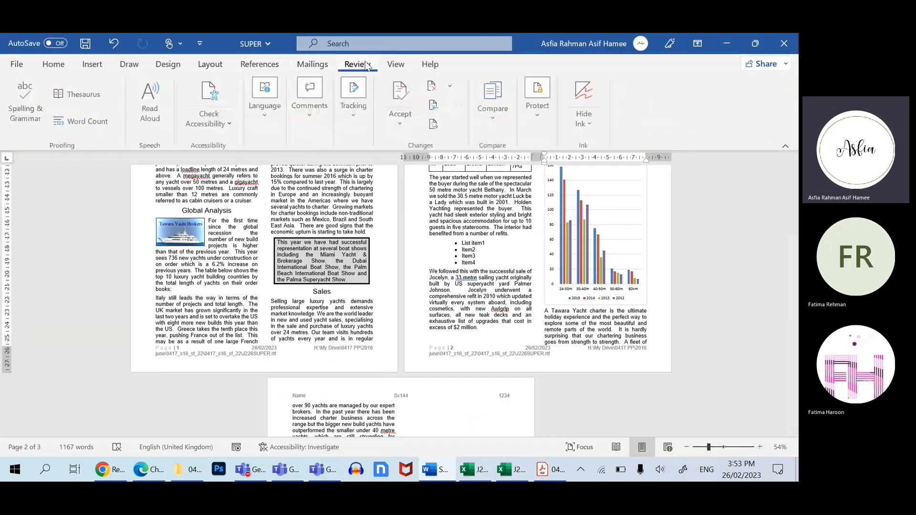
pyautogui.click(26, 102)
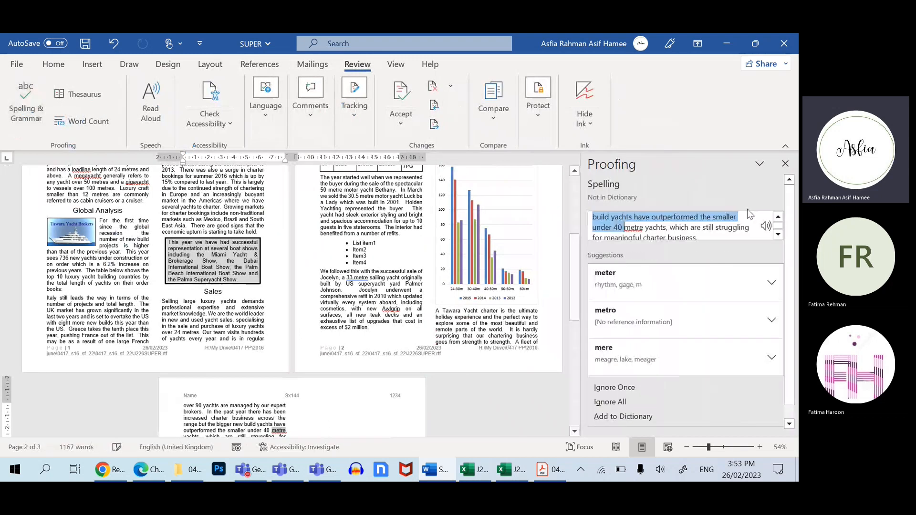
pyautogui.click(785, 164)
# - Review the report's layout with all three pages side by side at 40% zoom
pyautogui.scroll(6, 329, 297)
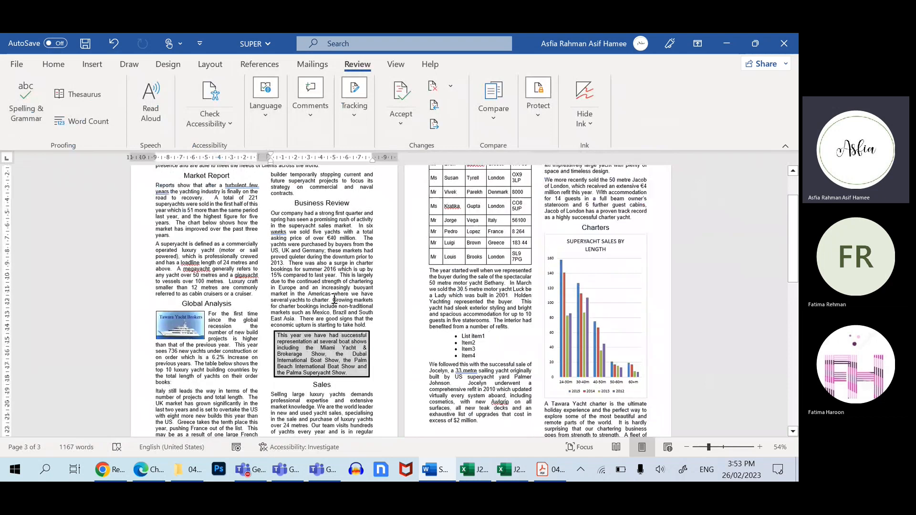
pyautogui.scroll(-3, 361, 315)
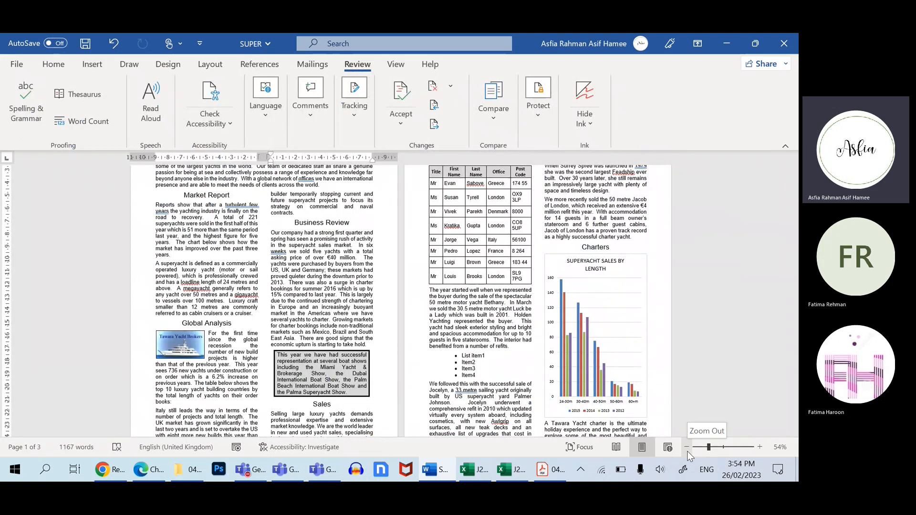
pyautogui.click(686, 448)
pyautogui.click(687, 447)
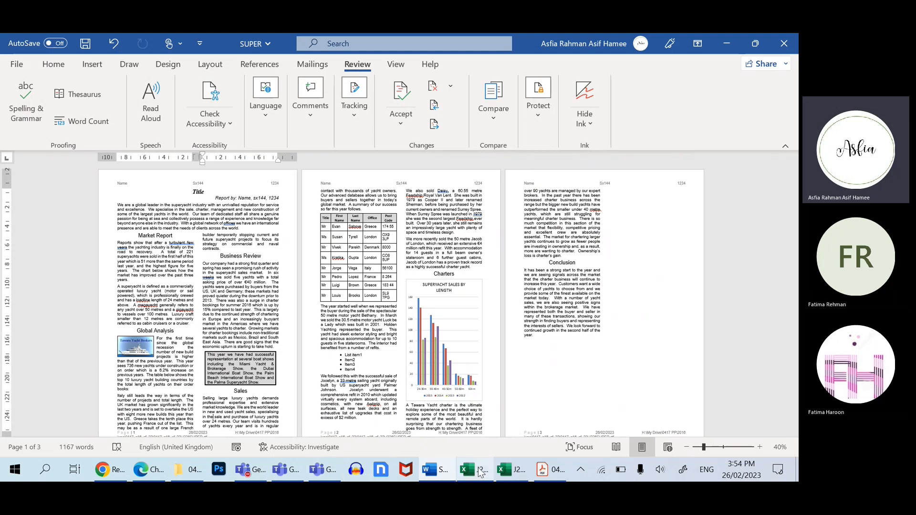
# - Switch to the question paper and reread the proofreading checklist on split items, widows, orphans and blank pages
pyautogui.click(542, 470)
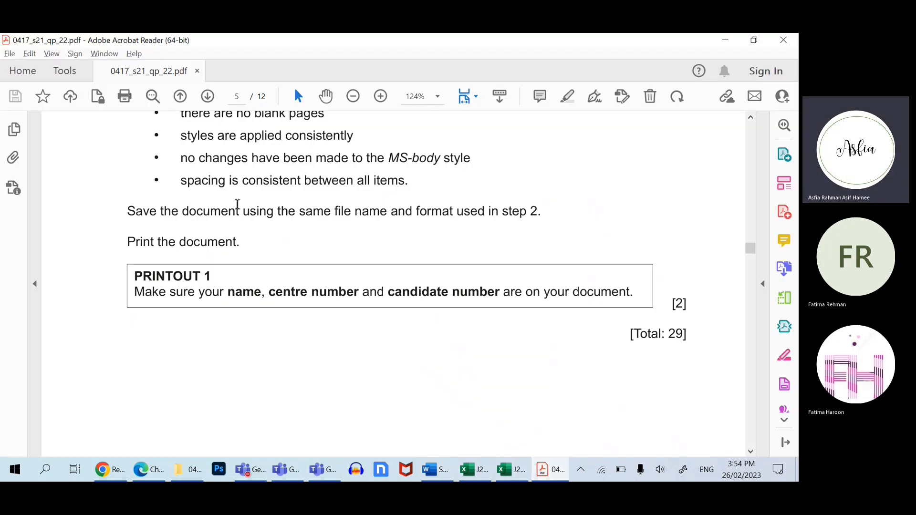
pyautogui.scroll(1, 235, 206)
pyautogui.scroll(2, 301, 203)
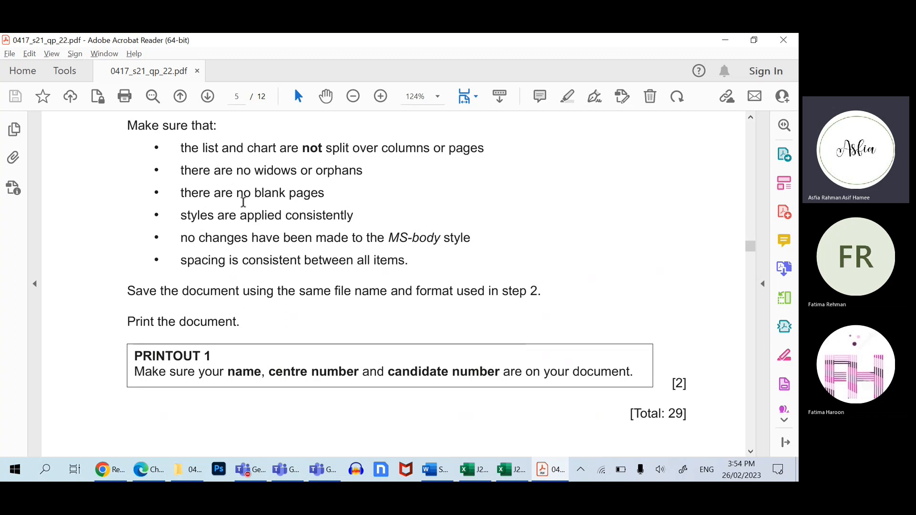
pyautogui.moveTo(239, 193); pyautogui.dragTo(281, 193)
pyautogui.click(242, 173)
# - Return to the SUPER report in Word and save a copy as a standard PDF named SUPER in the 0417_s16_sf_22 folder
pyautogui.click(549, 473)
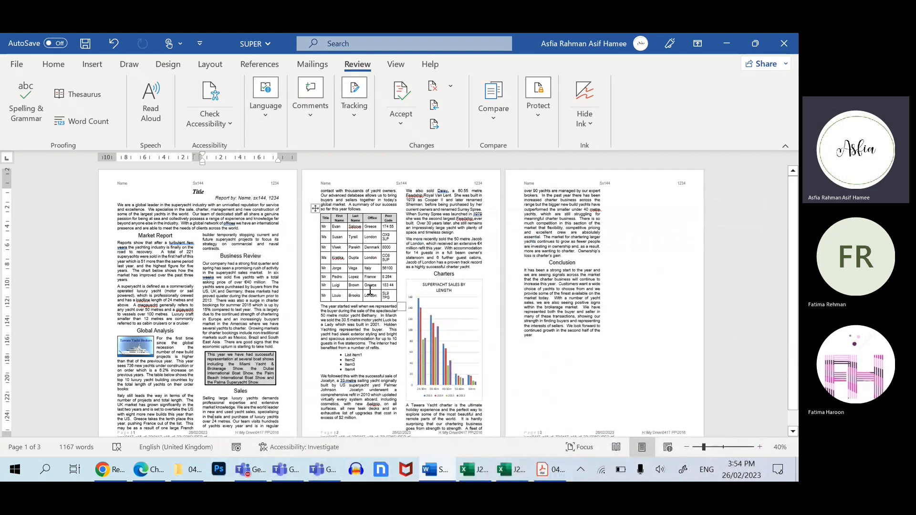
pyautogui.click(17, 64)
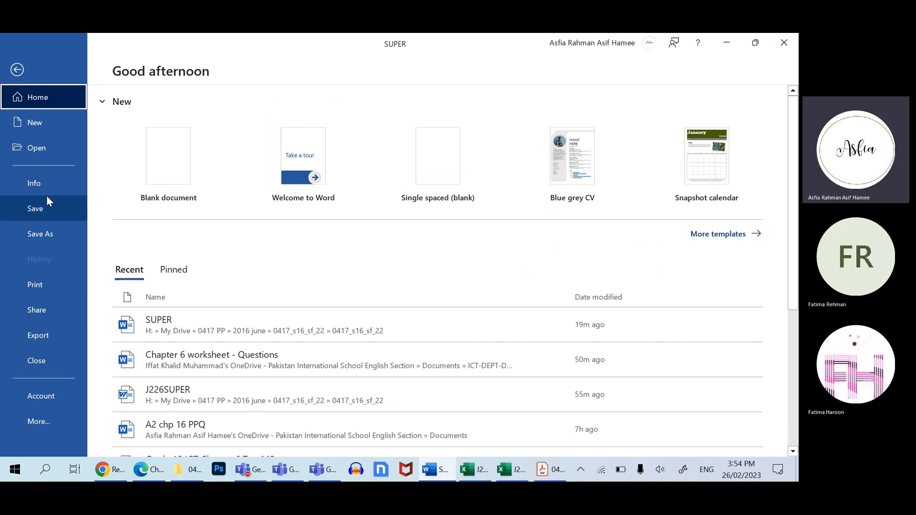
pyautogui.click(53, 234)
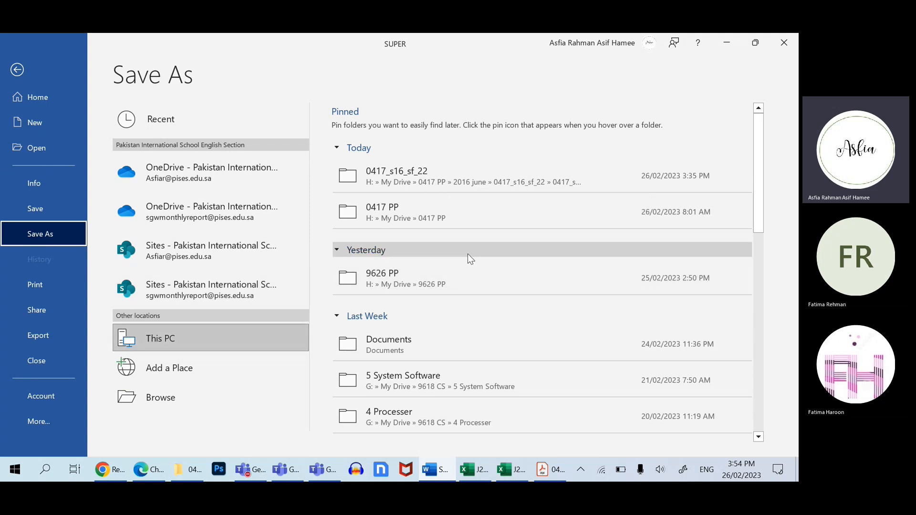
pyautogui.click(418, 179)
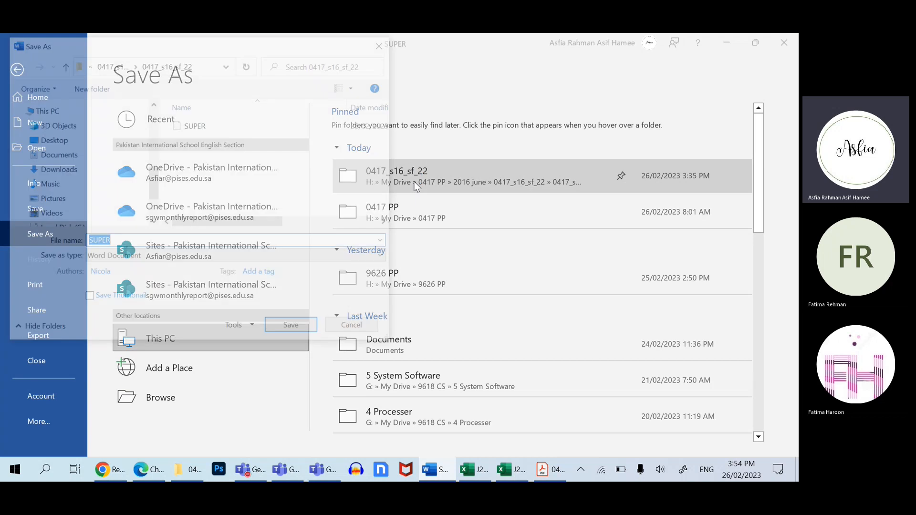
pyautogui.click(226, 256)
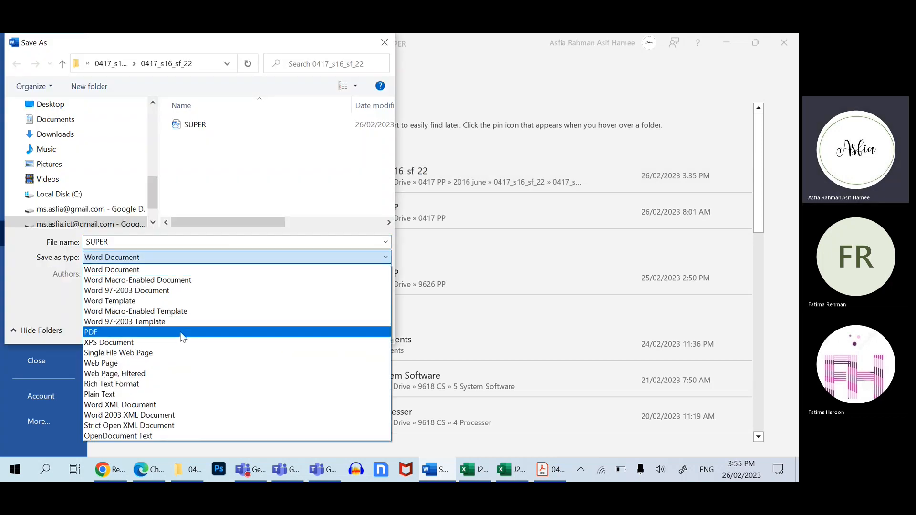
pyautogui.click(183, 336)
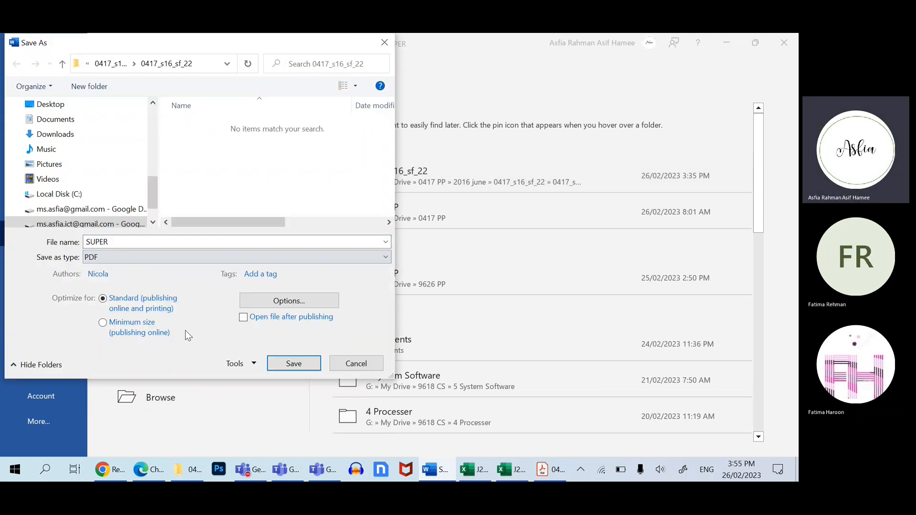
pyautogui.click(292, 361)
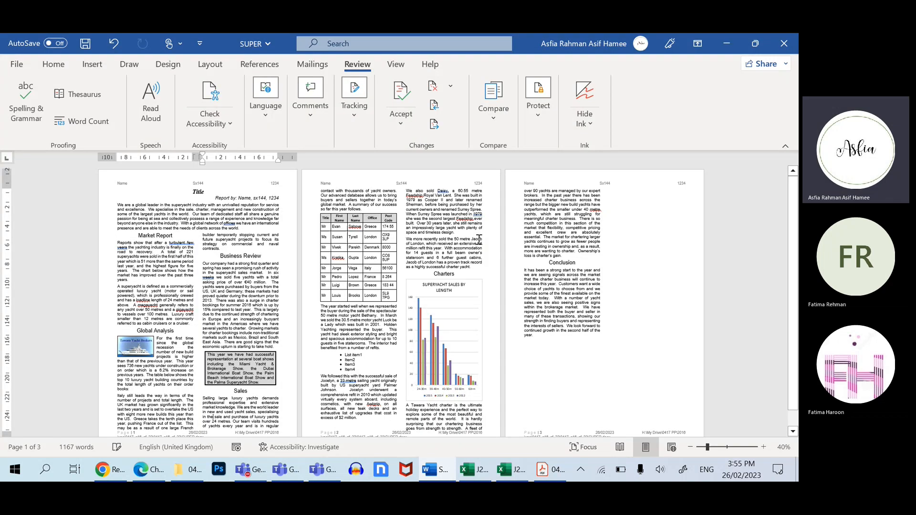
# - Check the report's print preview and print settings, then go back to the document without printing
pyautogui.click(18, 64)
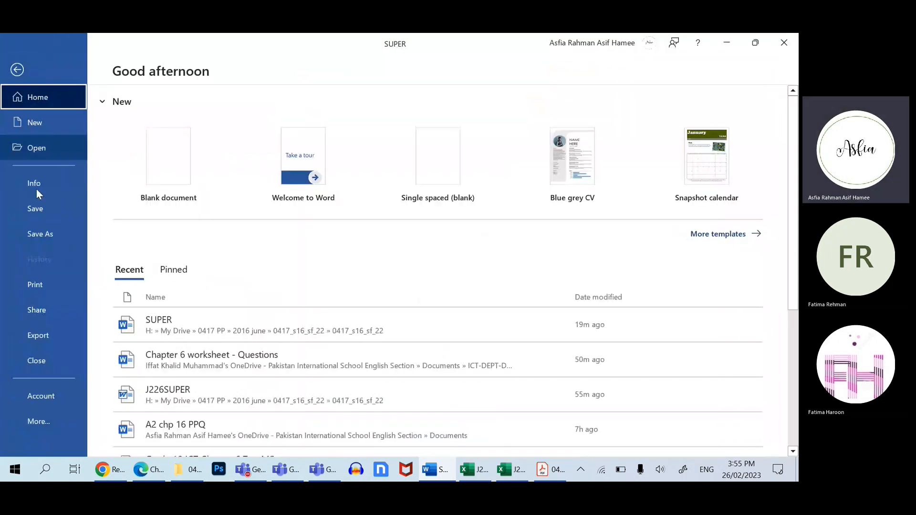
pyautogui.click(58, 287)
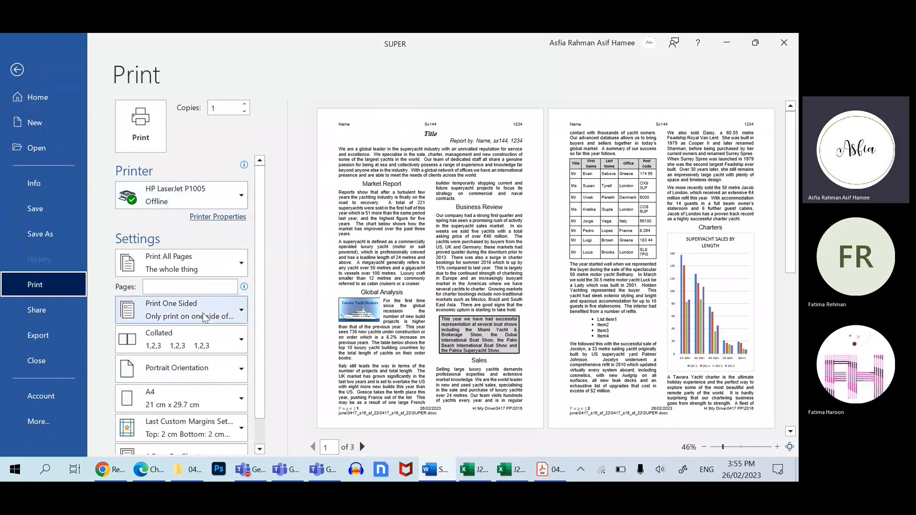
pyautogui.scroll(-1, 220, 339)
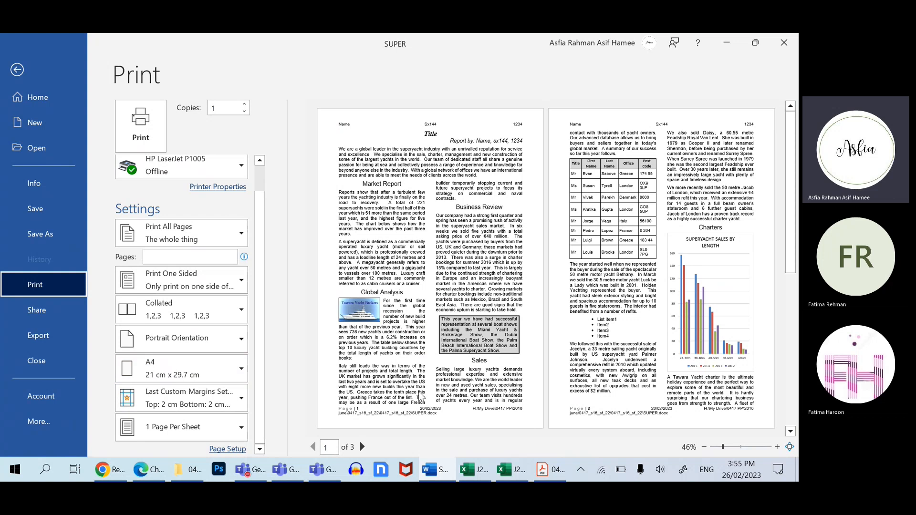
pyautogui.scroll(1, 210, 362)
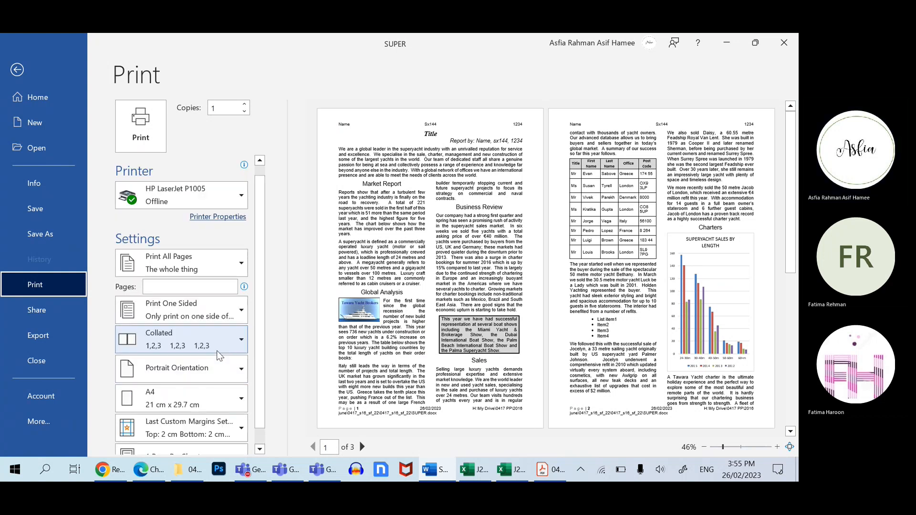
pyautogui.click(52, 62)
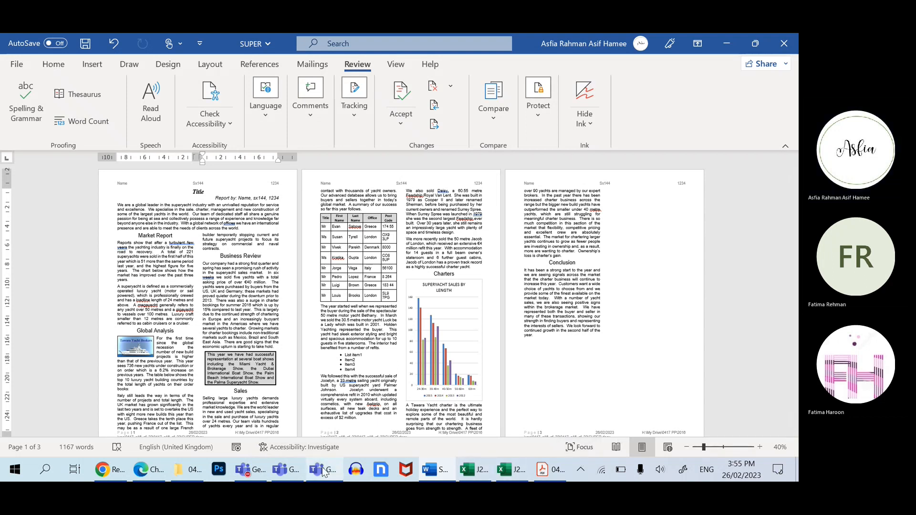
# - Switch to the G10 class1 - WORD revision meeting in Teams and bring up its recording and transcription options
pyautogui.click(285, 469)
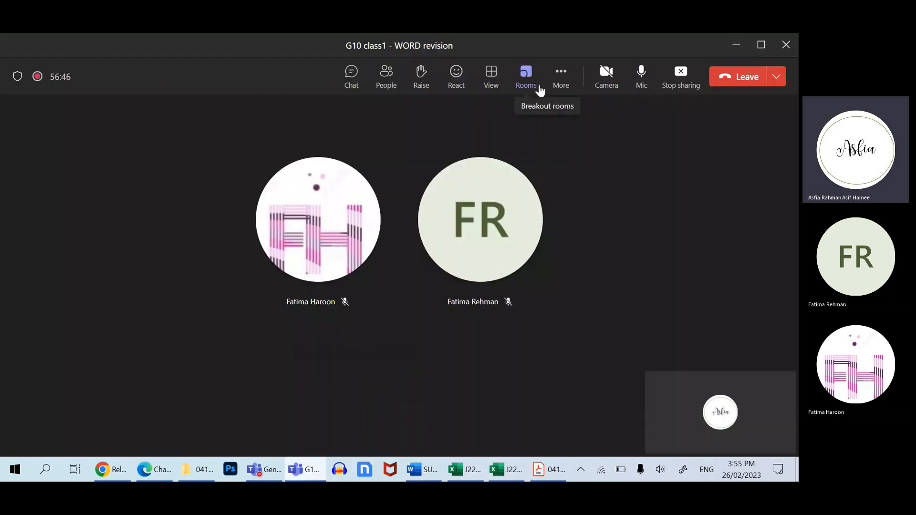
pyautogui.click(560, 81)
pyautogui.moveTo(607, 115)
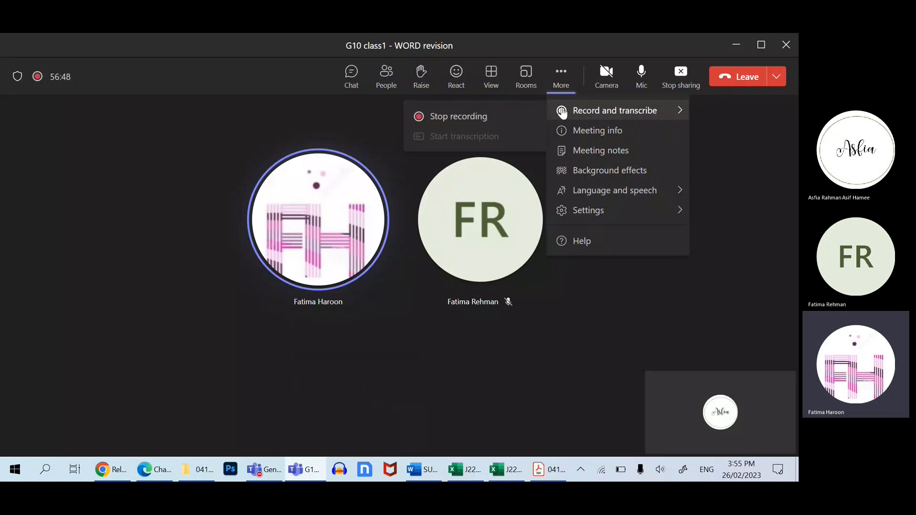